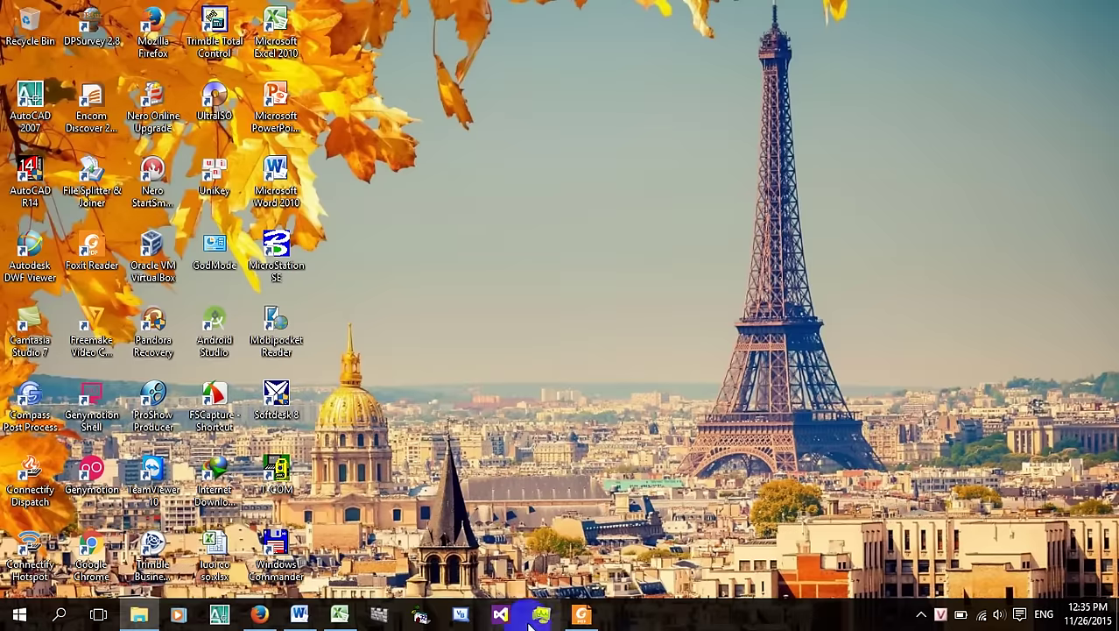
Bring the exercise PDF back up in Foxit Reader and scroll through it
left_click(582, 614)
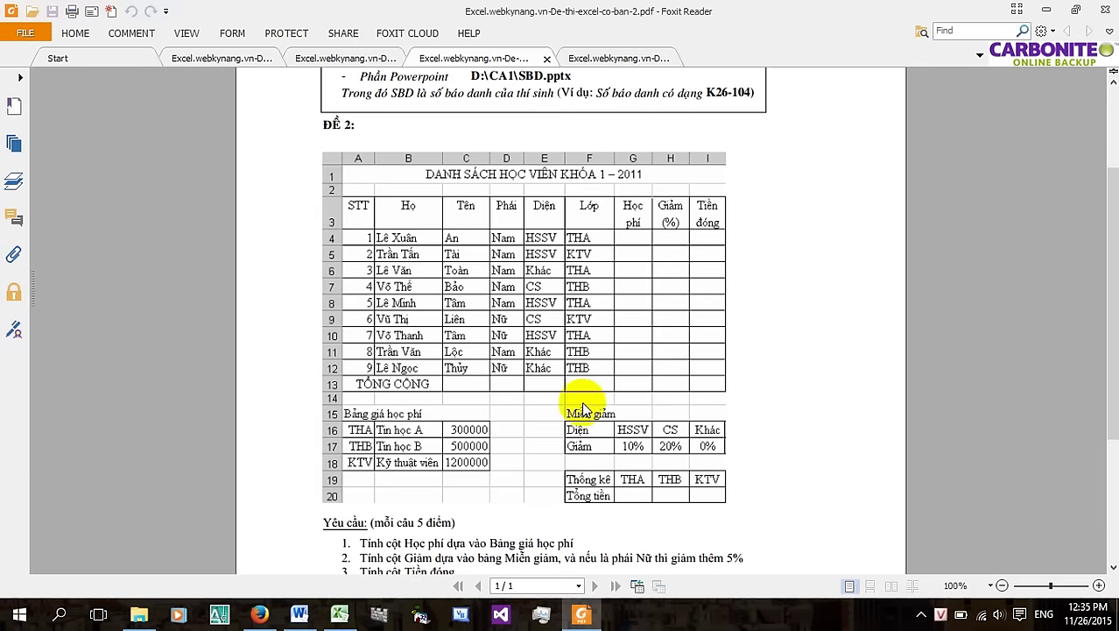
scroll(596, 326, "up", 3)
scroll(595, 326, "up", 1)
scroll(595, 317, "down", 5)
scroll(368, 158, "up", 5)
scroll(364, 149, "down", 9)
scroll(399, 220, "up", 3)
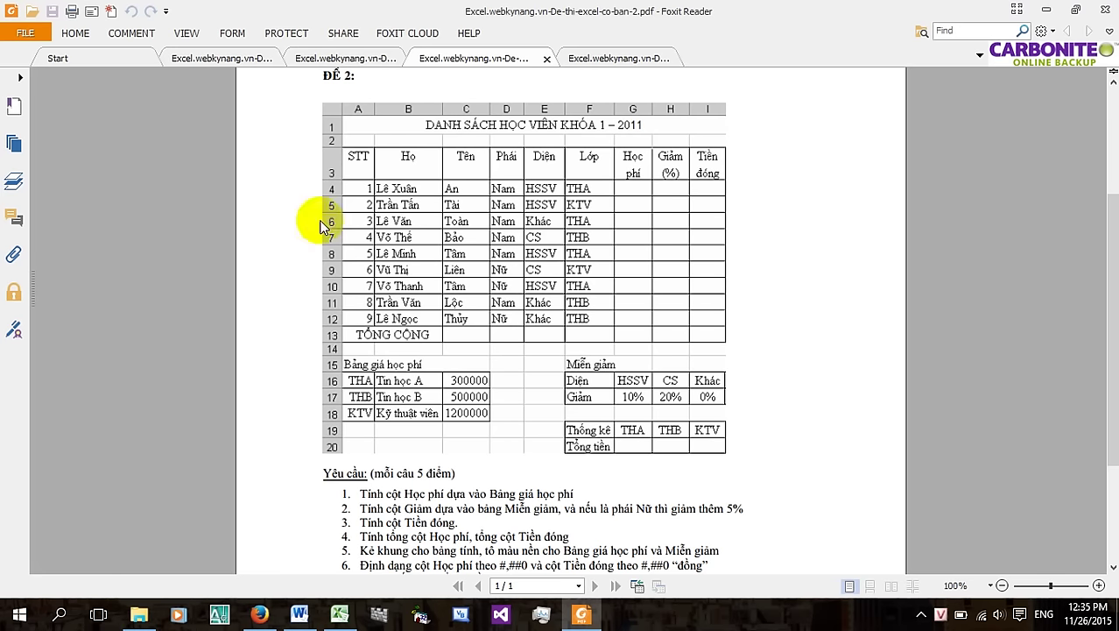
scroll(332, 220, "up", 2)
scroll(297, 167, "down", 2)
Switch from the ĐỀ 3 document back to the ĐỀ 2 exercise
left_click(346, 58)
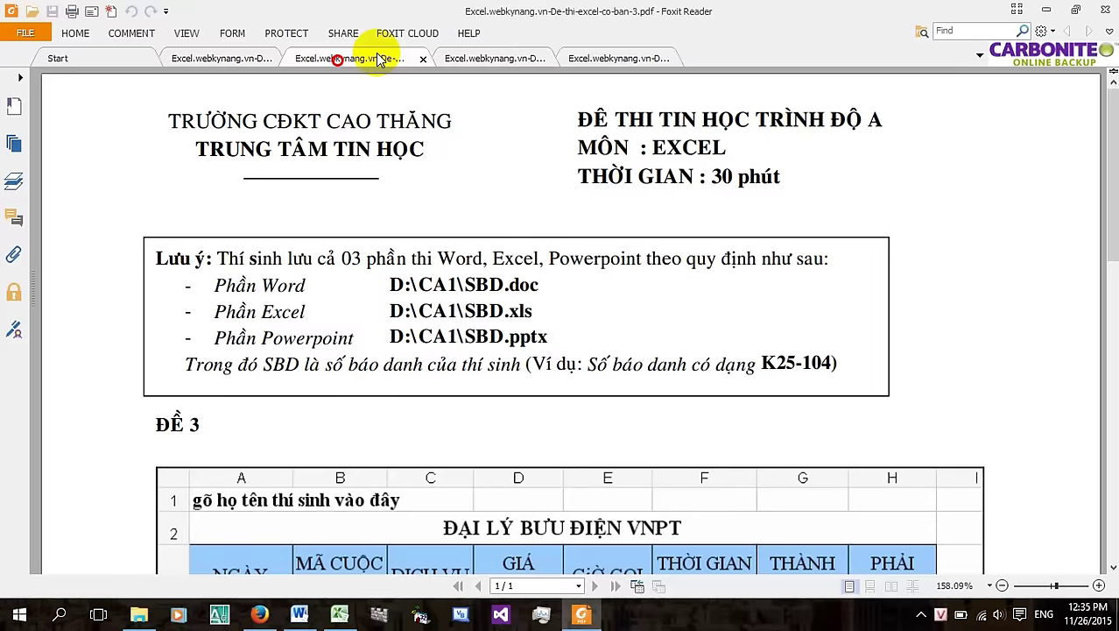
left_click(490, 57)
left_click(578, 58)
left_click(477, 58)
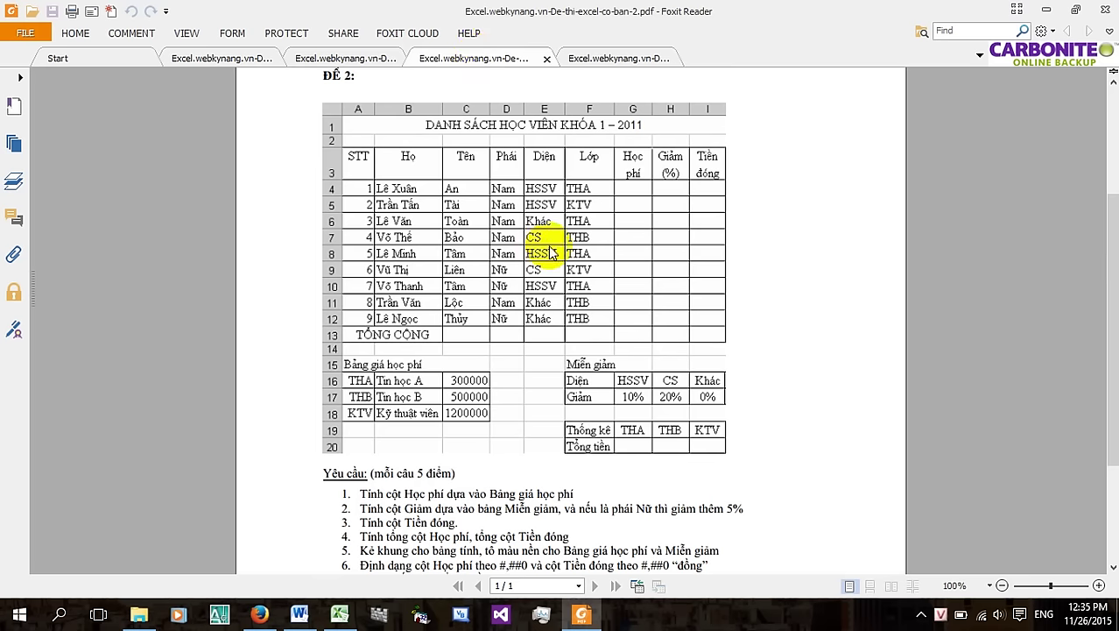
scroll(578, 259, "down", 1)
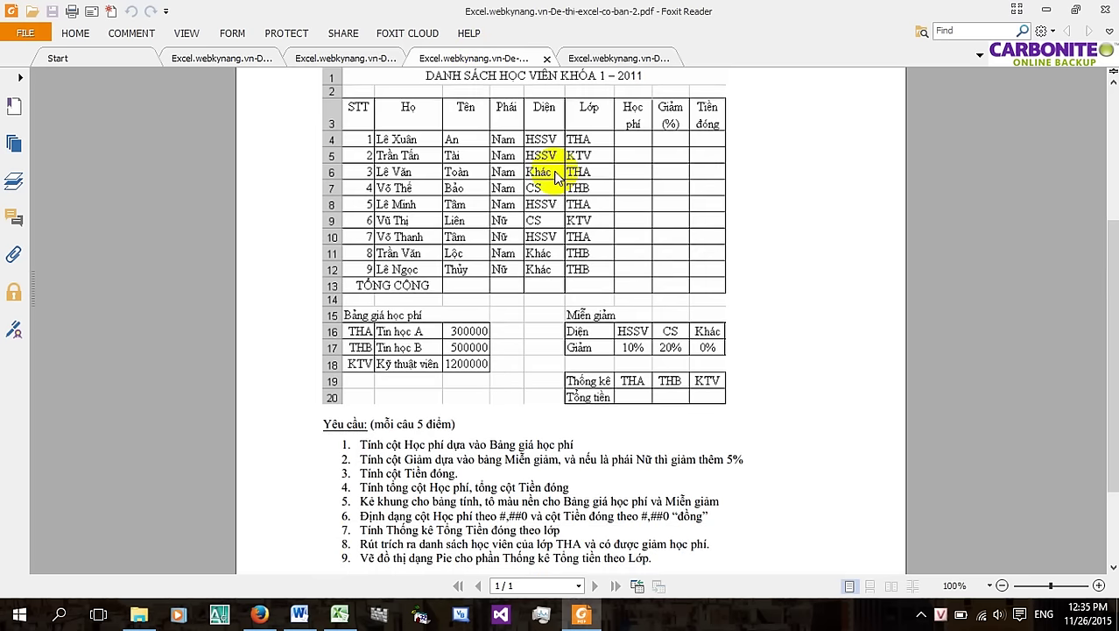
scroll(490, 227, "down", 3)
scroll(377, 344, "up", 2)
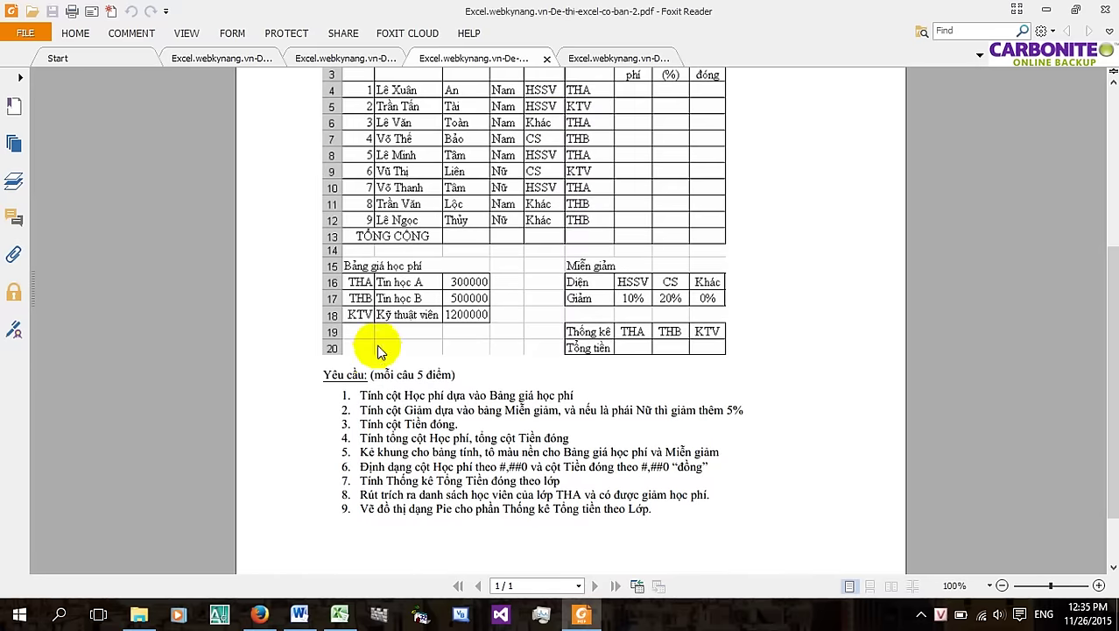
Highlight requirement items 1 to 9 of ĐỀ 2 to read them, then clear the highlight
left_click_drag(346, 395, 687, 519)
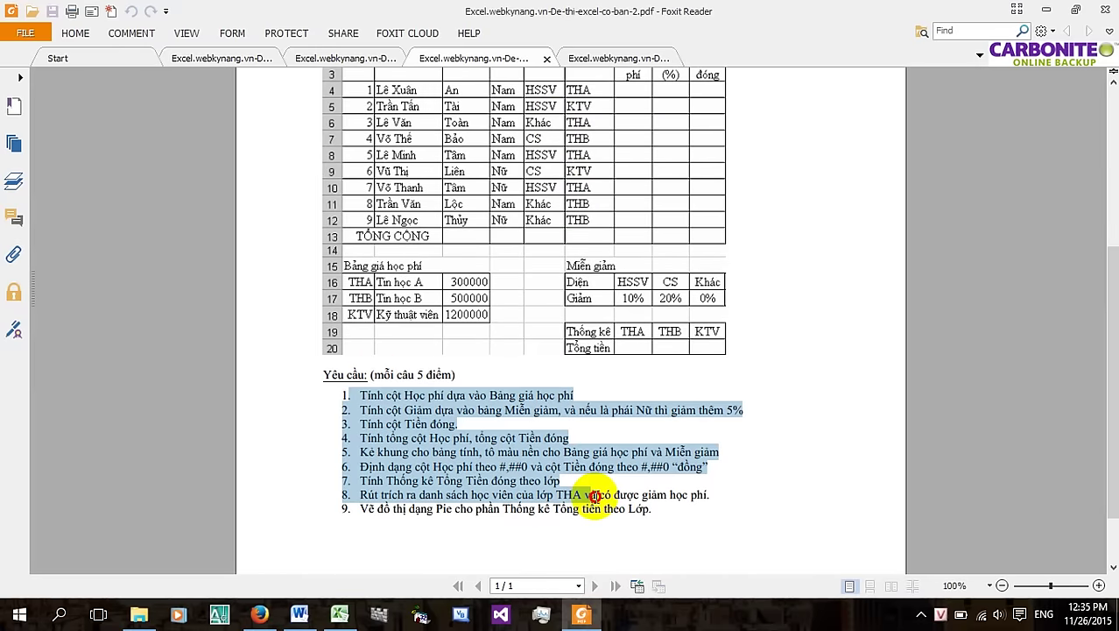
left_click_drag(291, 495, 723, 498)
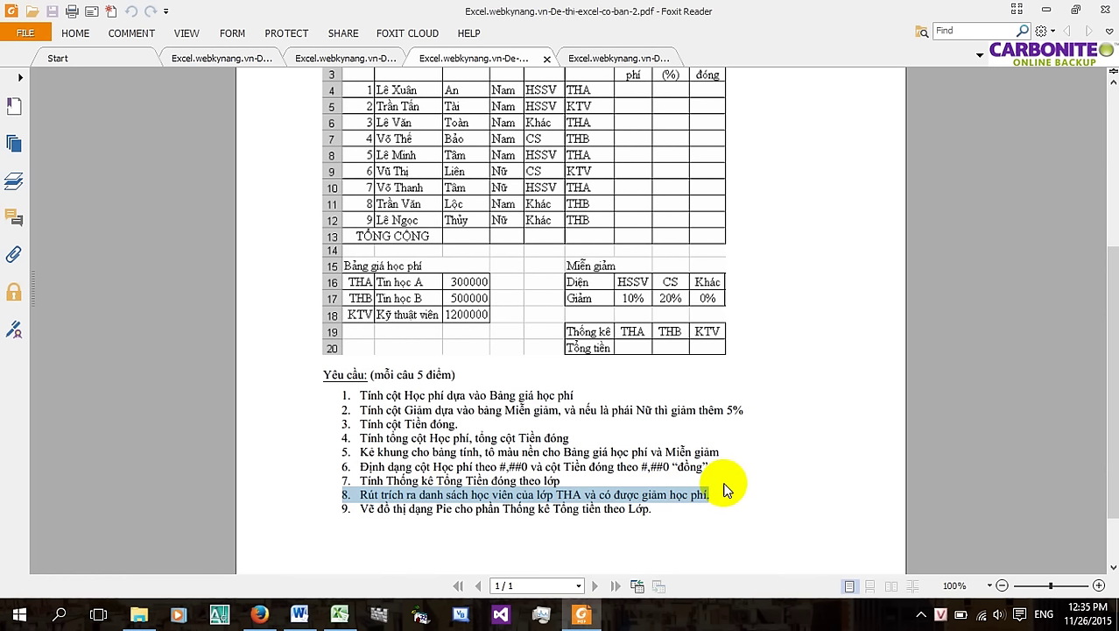
left_click(351, 496)
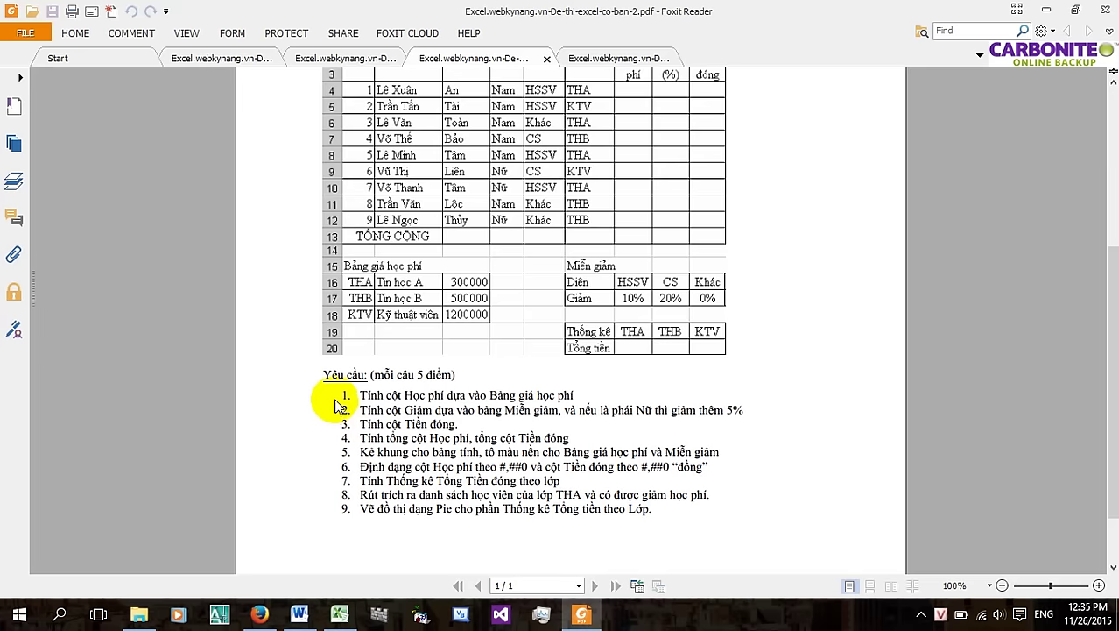
left_click_drag(341, 391, 684, 518)
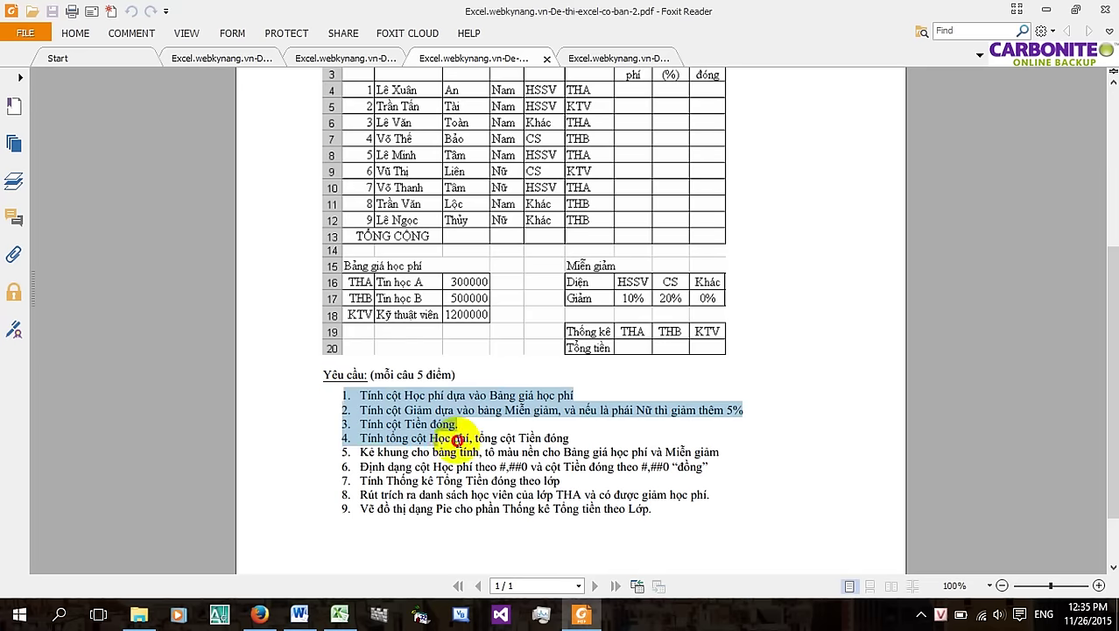
left_click(684, 517)
Review the DANH SÁCH HỌC VIÊN sample table, then bring up Excel's taskbar jump list
scroll(603, 429, "up", 3)
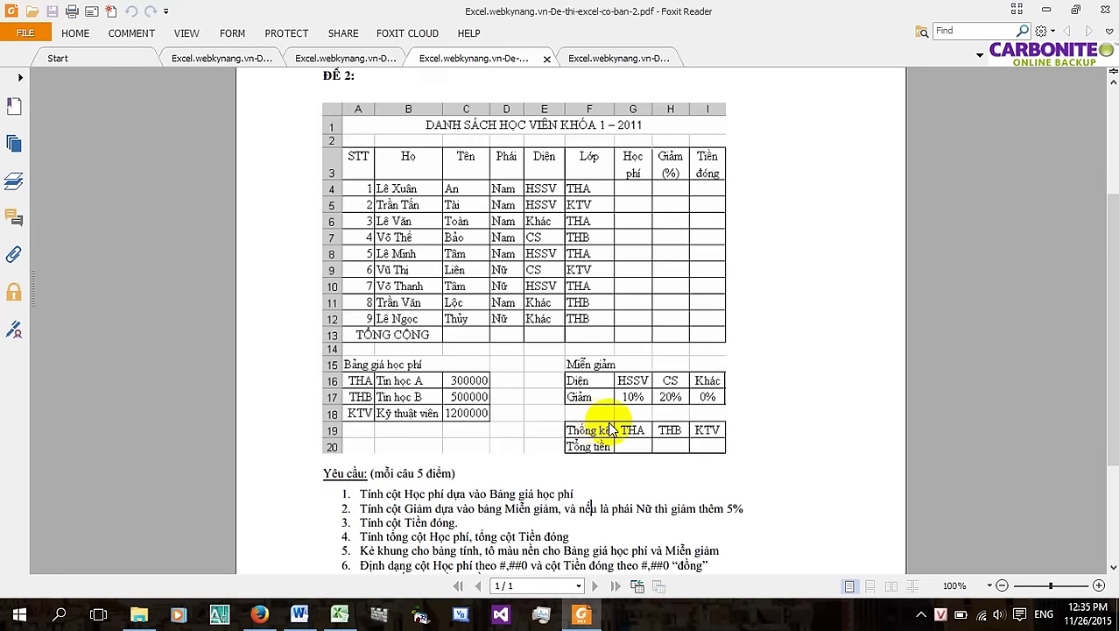
scroll(602, 429, "up", 1)
scroll(595, 429, "up", 3)
scroll(587, 431, "down", 9)
scroll(584, 434, "up", 5)
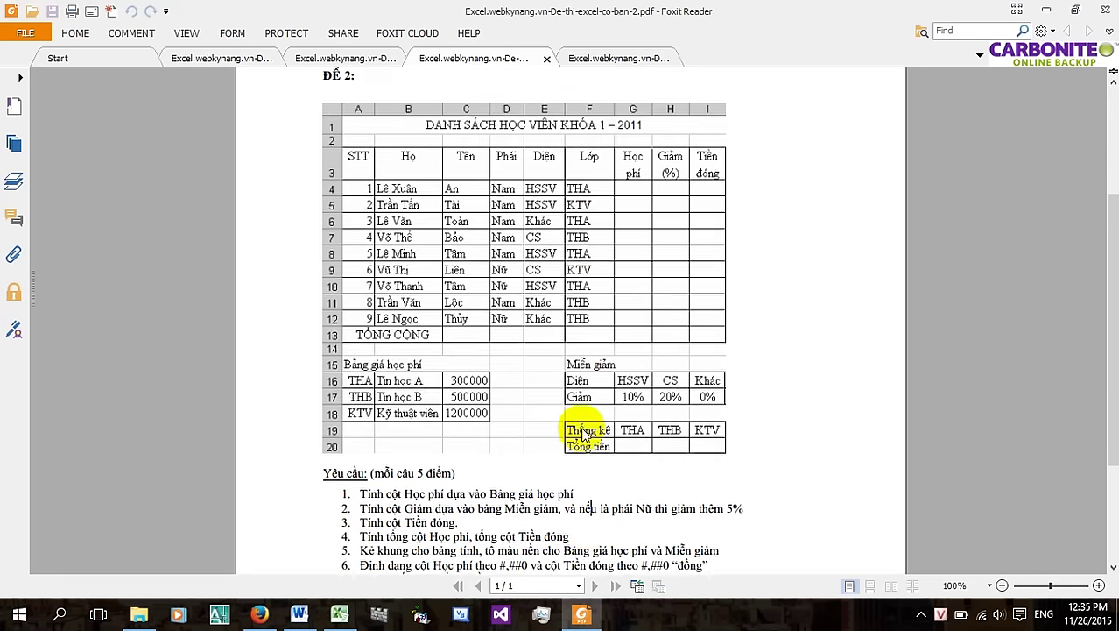
scroll(584, 434, "up", 1)
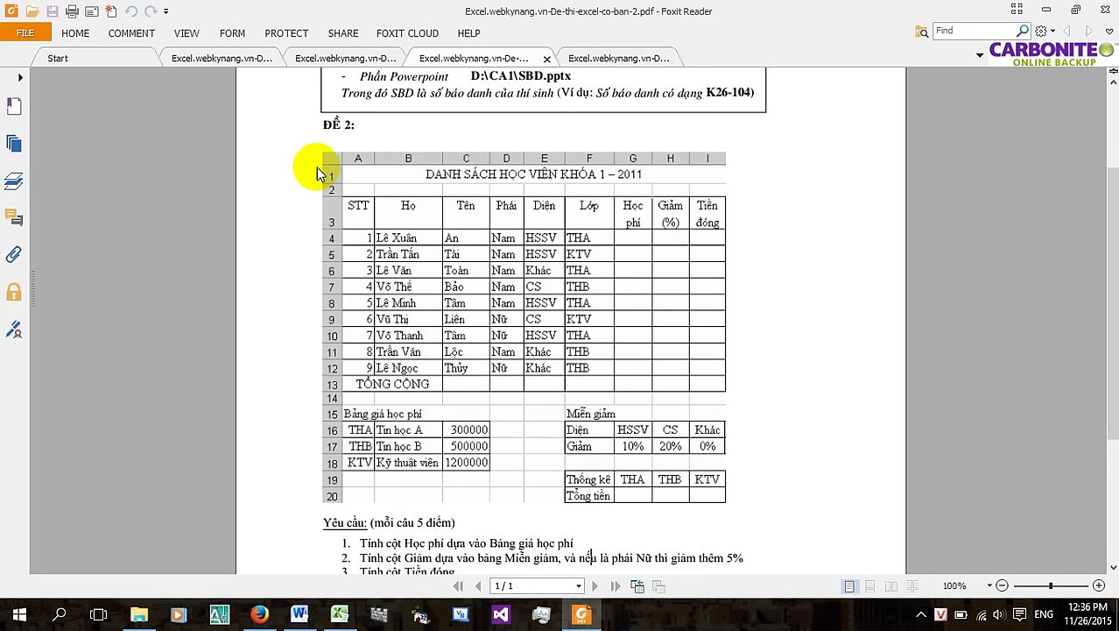
left_click_drag(319, 149, 736, 517)
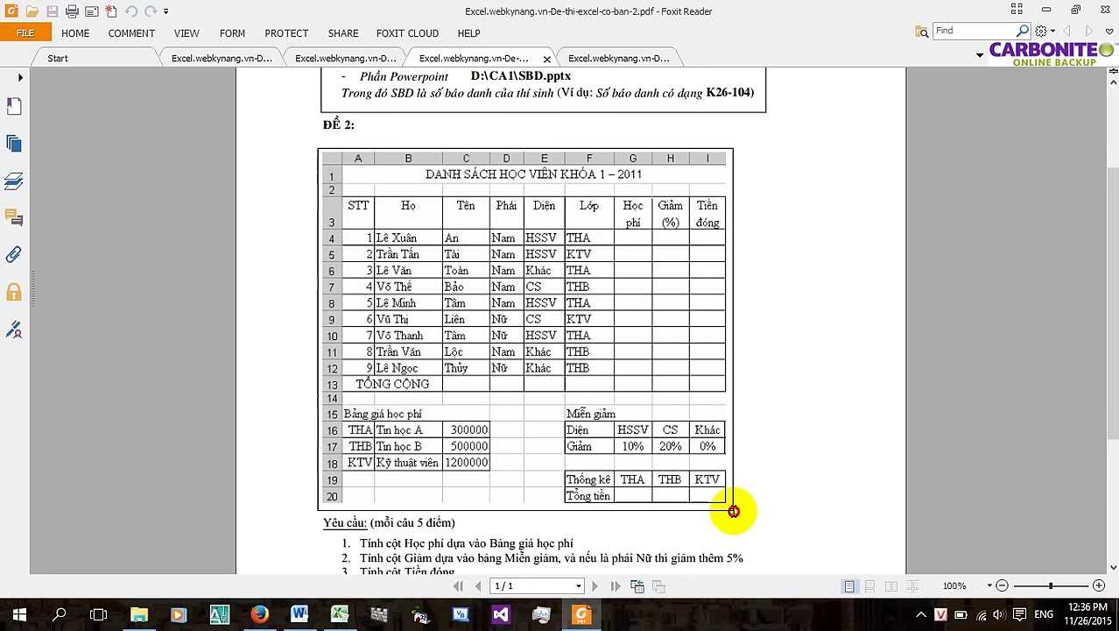
left_click(654, 440)
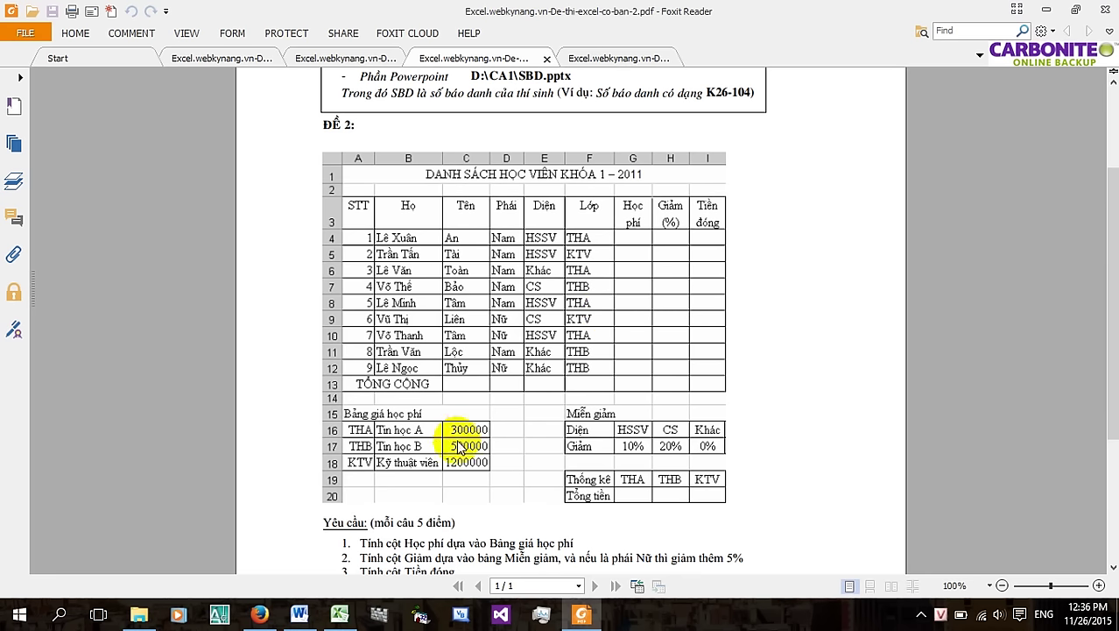
left_click(340, 613)
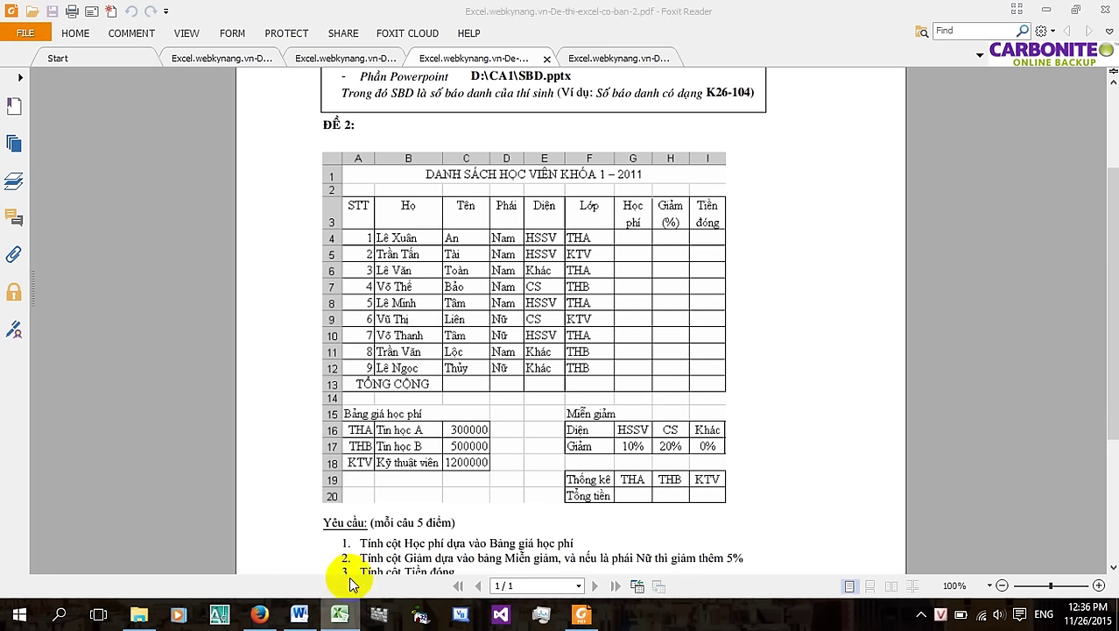
right_click(340, 616)
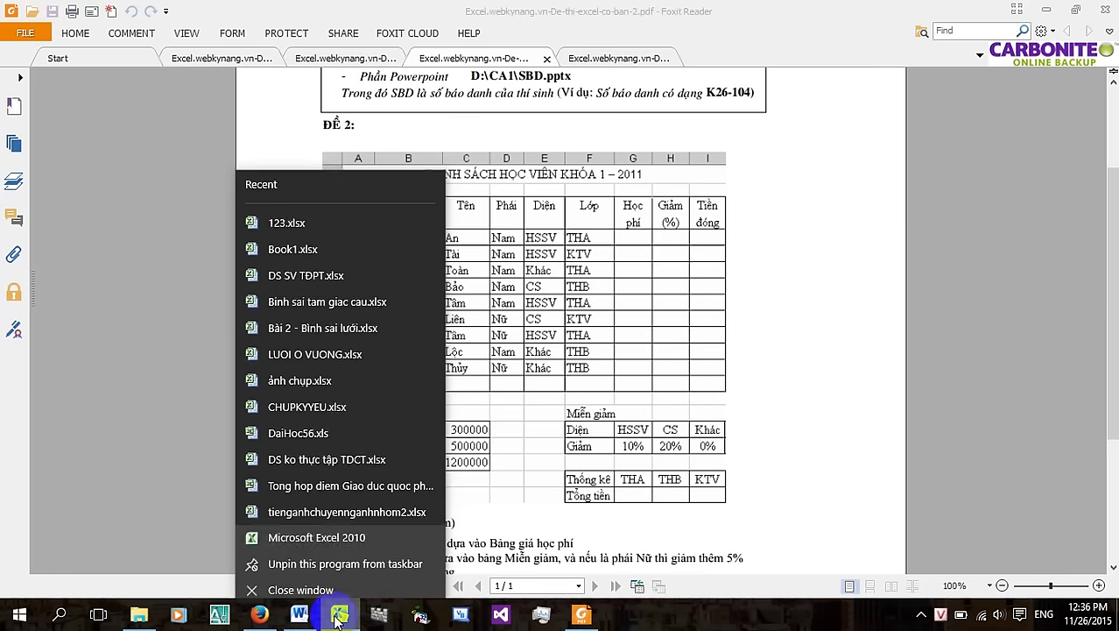
Start Excel 2010 with a blank Book1 on the left half, the ĐỀ 2 PDF on the right
left_click(360, 536)
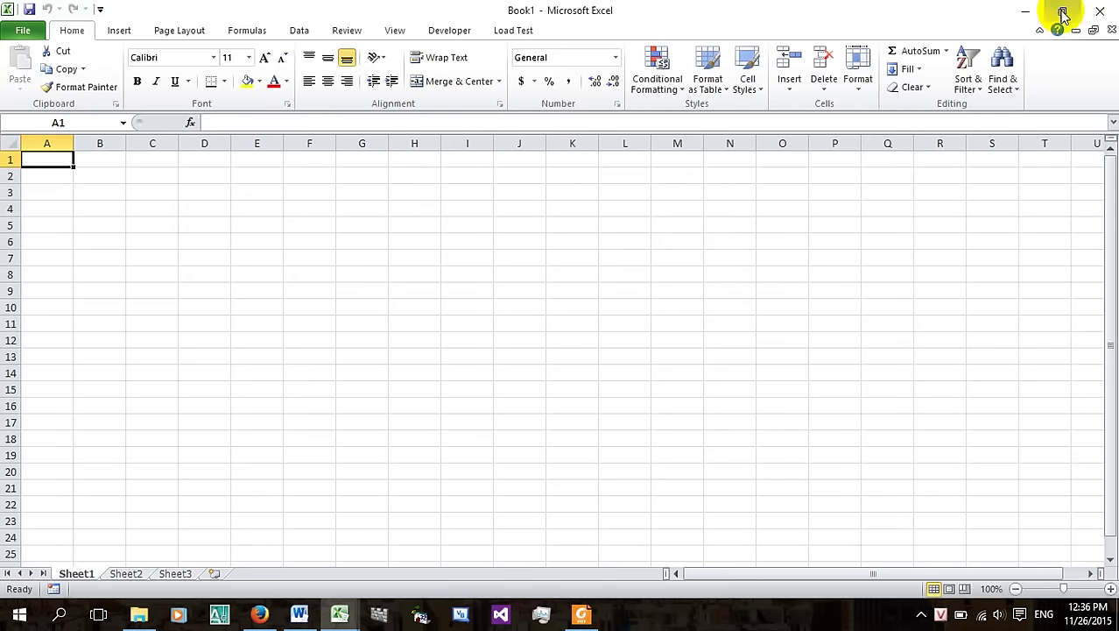
left_click(1062, 14)
left_click(669, 30)
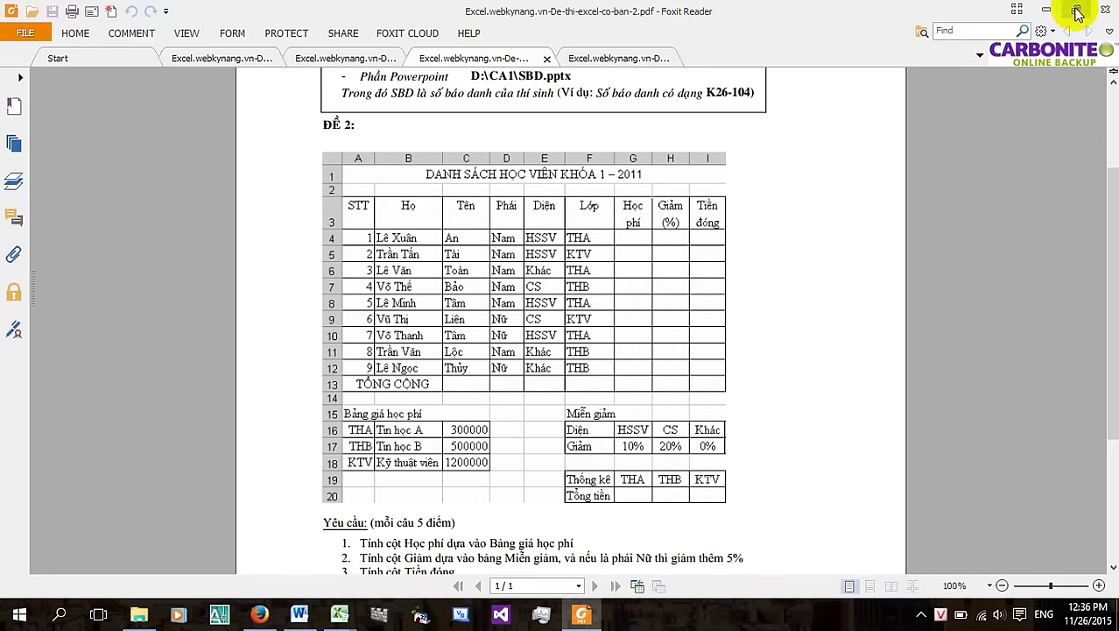
left_click(1077, 13)
left_click_drag(760, 18, 753, 15)
left_click_drag(314, 20, 322, 14)
left_click_drag(490, 563, 532, 604)
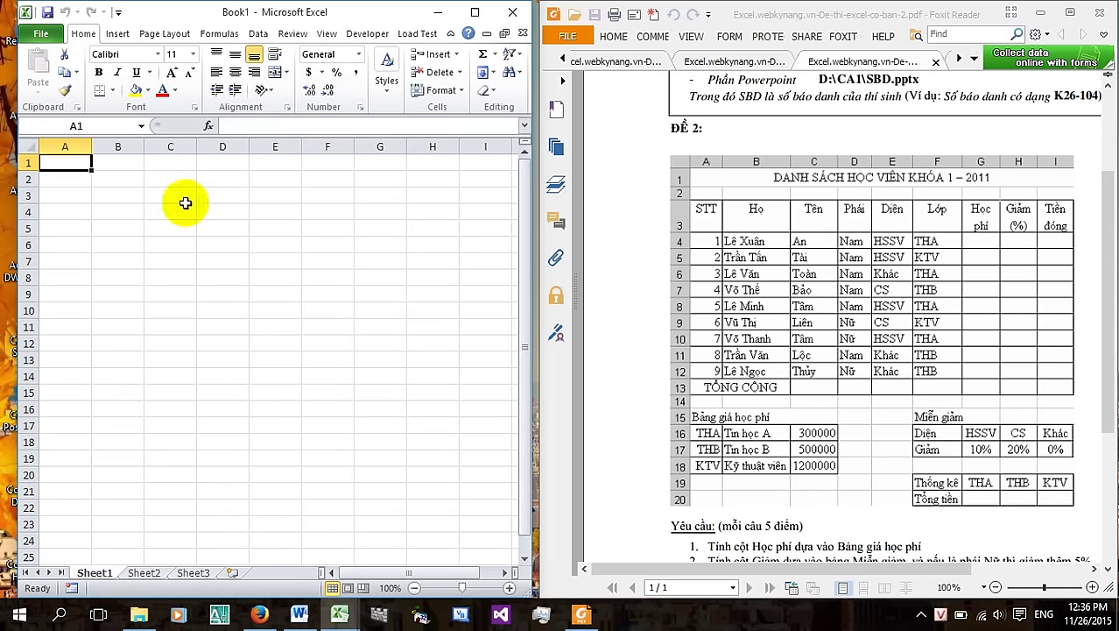
left_click(126, 54)
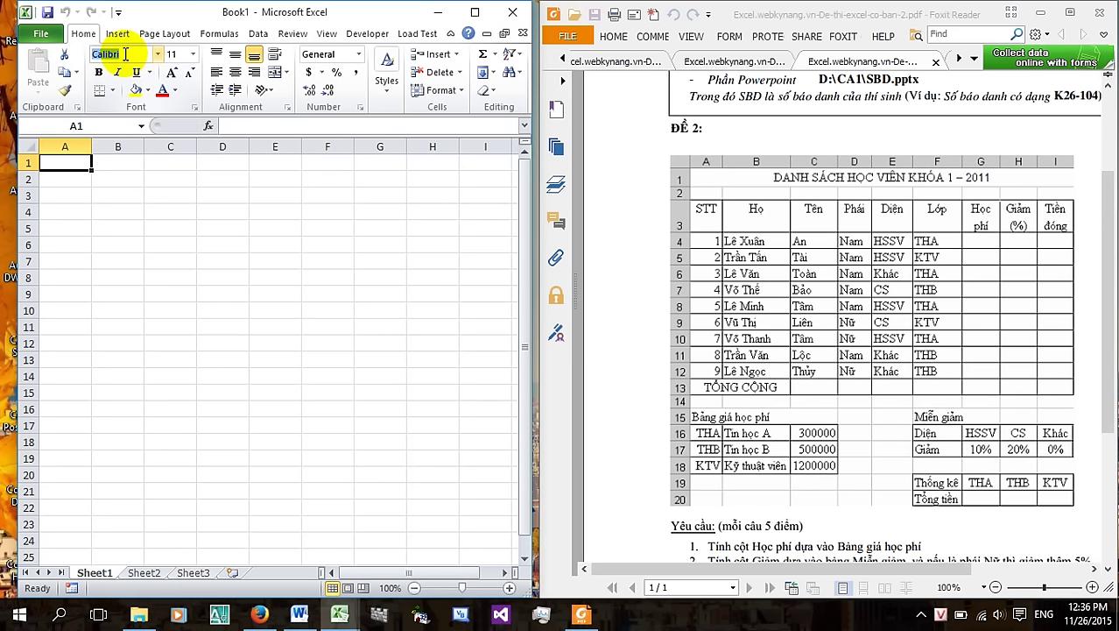
Set the font to Arial and select the entire worksheet
type("Aả")
left_click(156, 54)
left_click(155, 55)
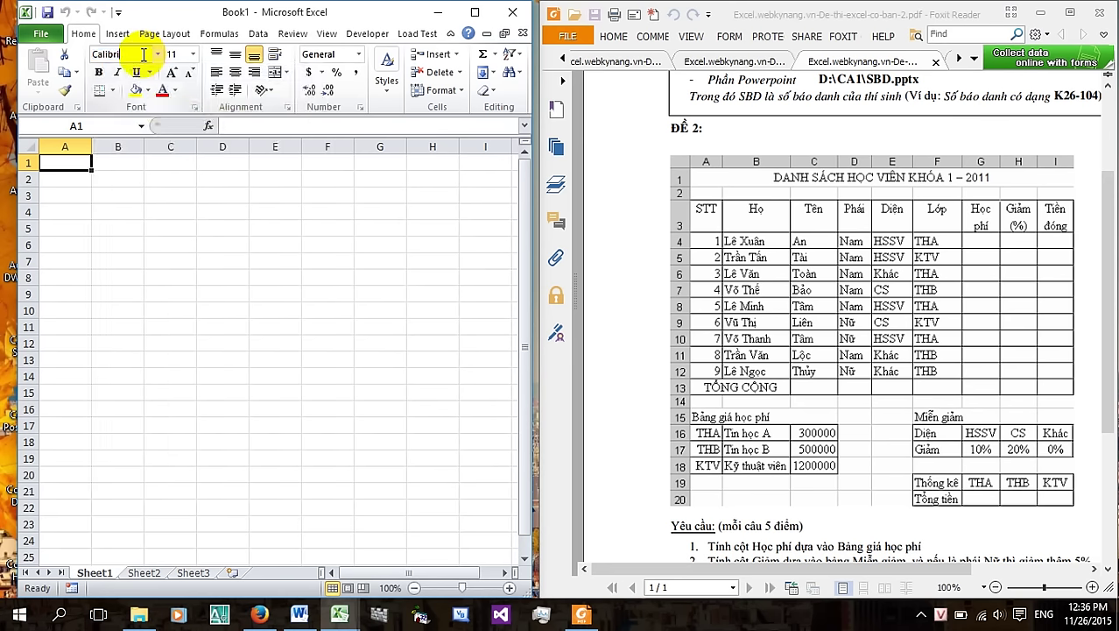
type("A")
type("ar")
left_click(135, 57)
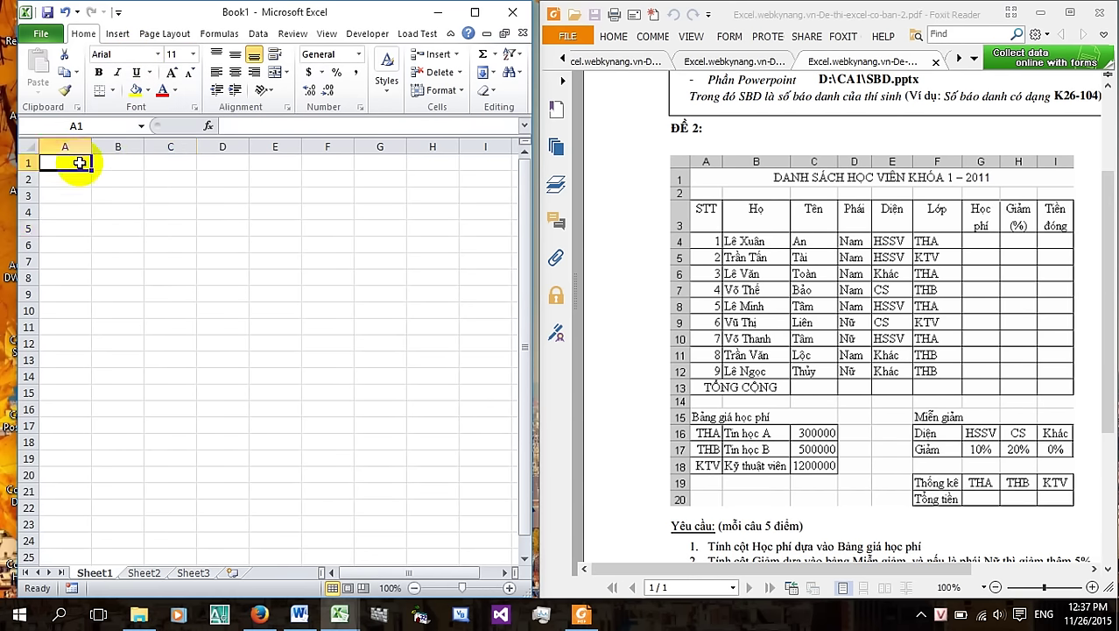
key("ctrl+a")
left_click(129, 57)
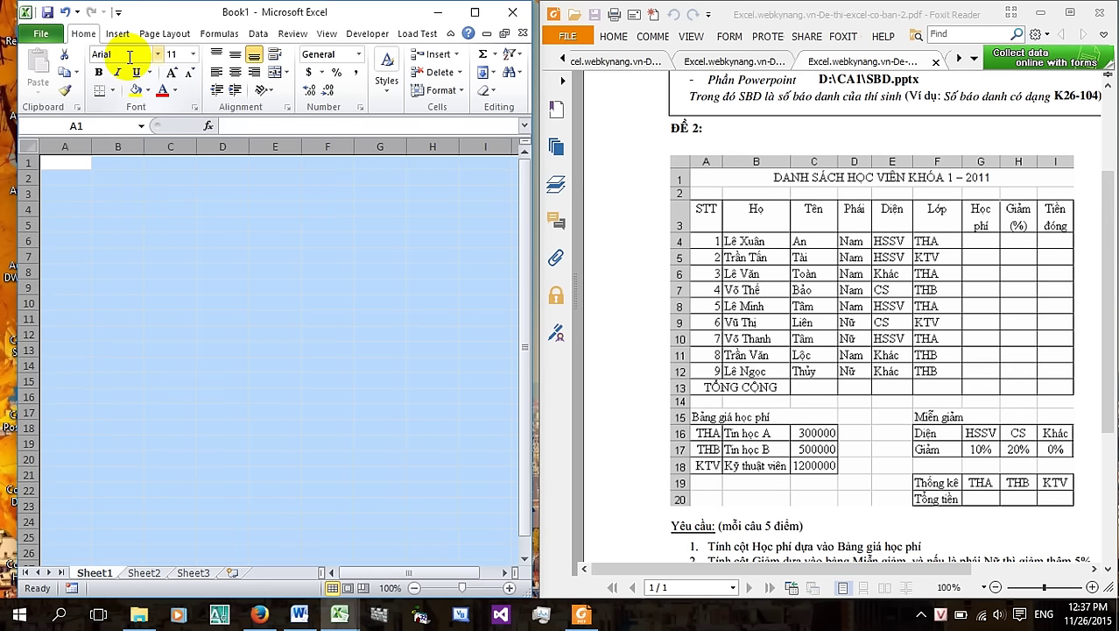
Apply font size 12 to the whole sheet and return to cell A1
left_click(192, 54)
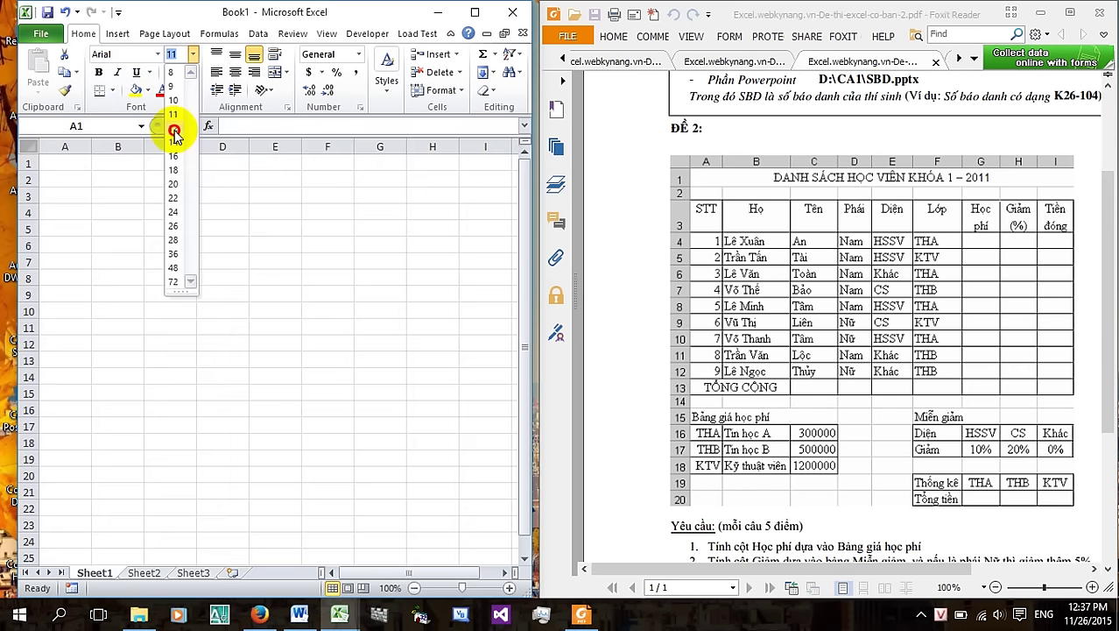
left_click(174, 131)
left_click(66, 163)
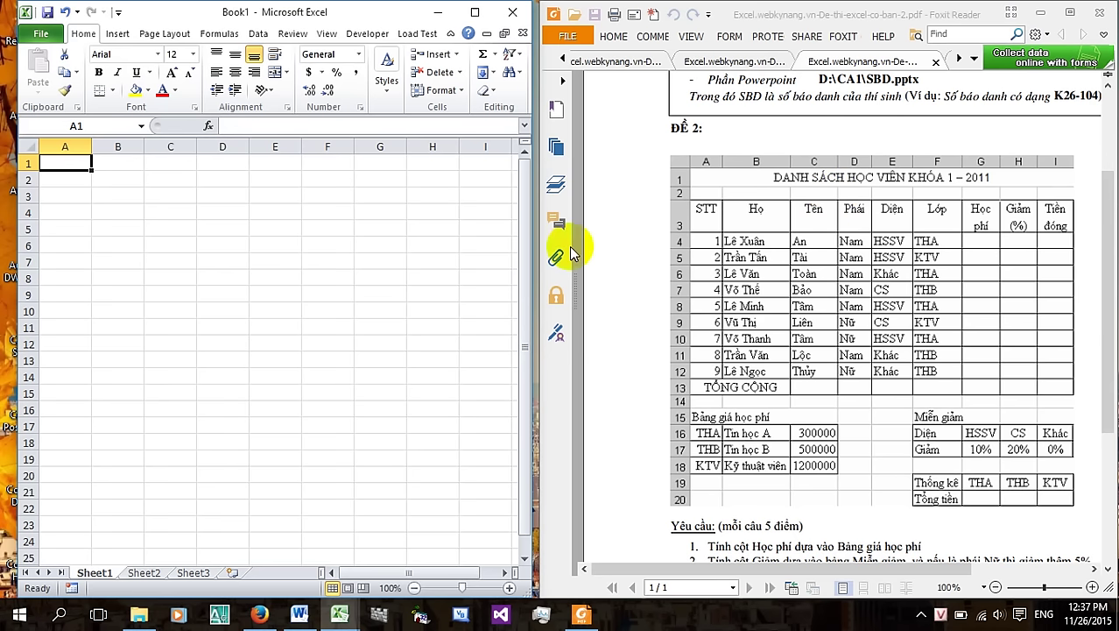
left_click(119, 163)
left_click(83, 162)
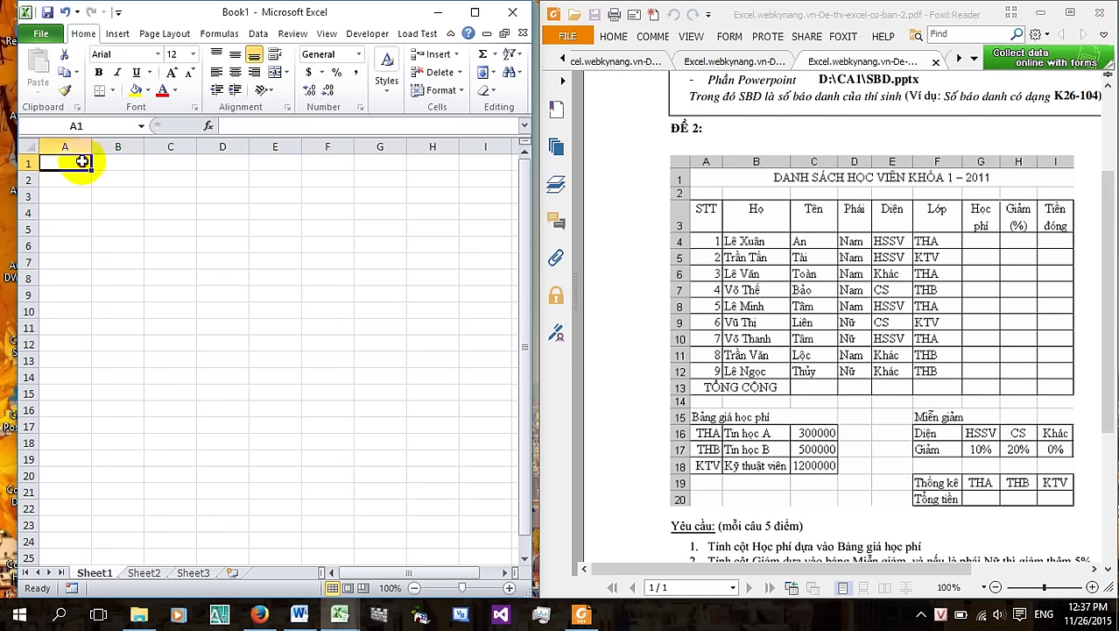
left_click(125, 165)
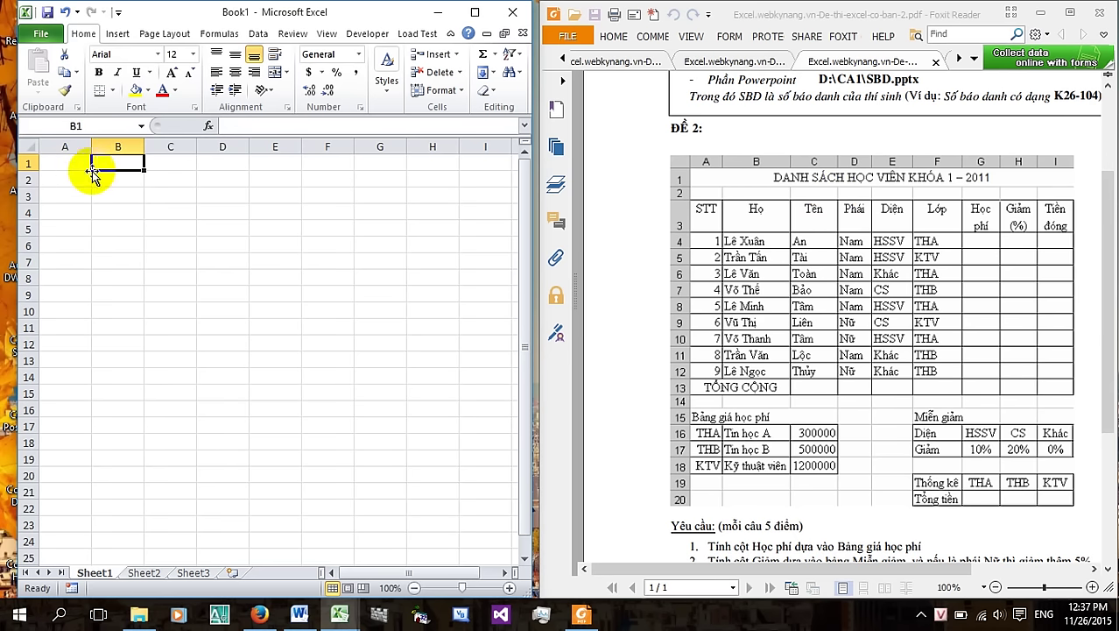
Enter the title DANH SÁCH HỌC VIÊN KHÓA 1 - 2011 in A1 and set the sheet to size 11
left_click(77, 165)
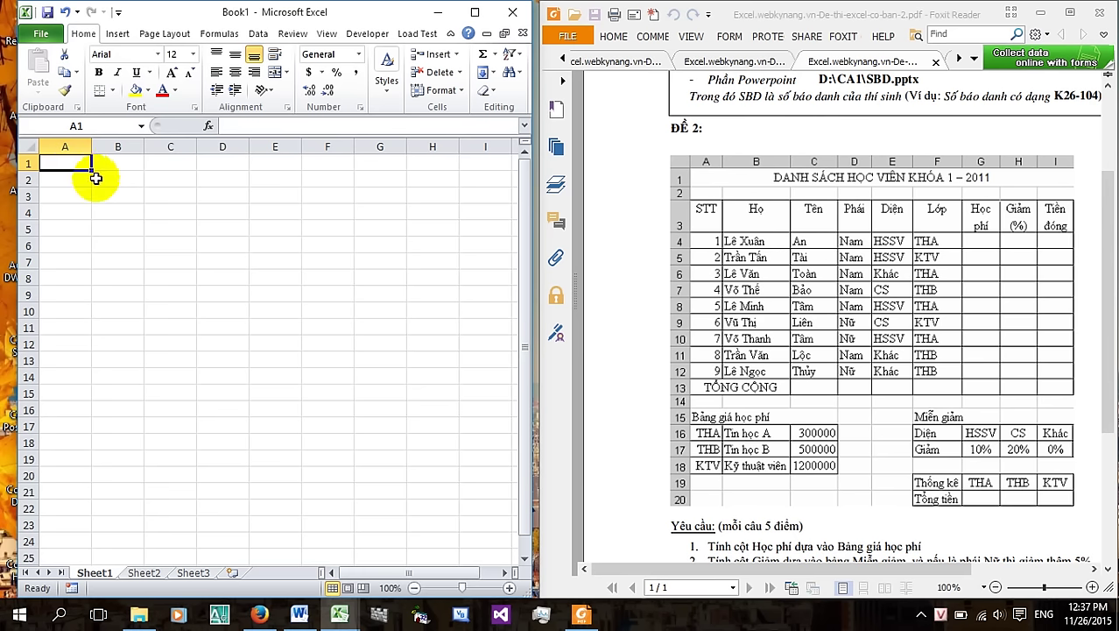
type("DAN")
type("SAC")
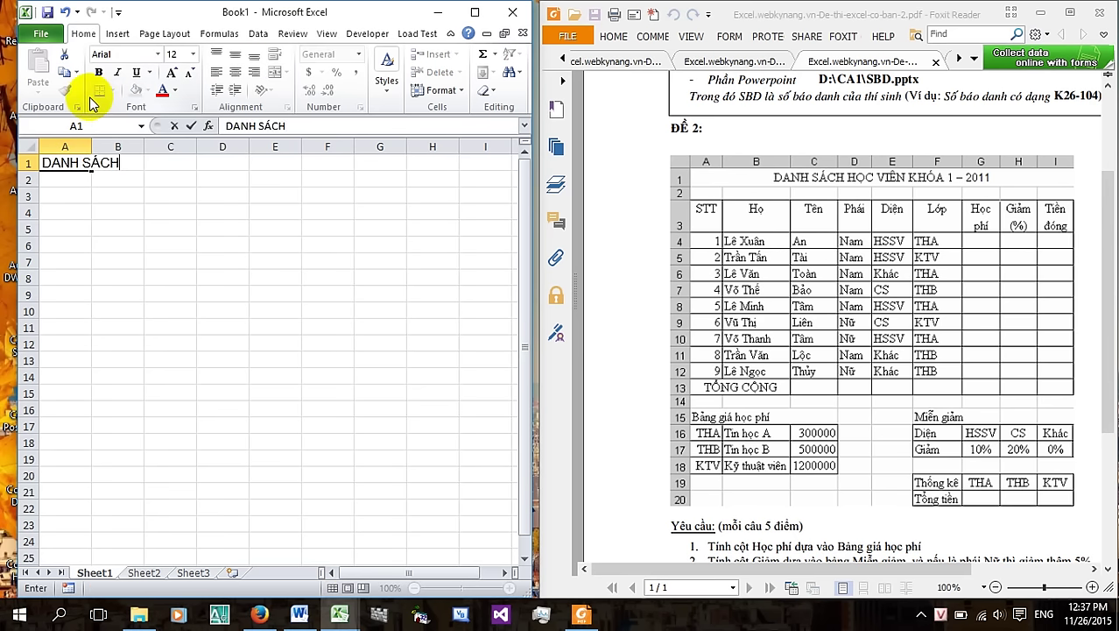
type("HOC")
type("N KHÓA 1-")
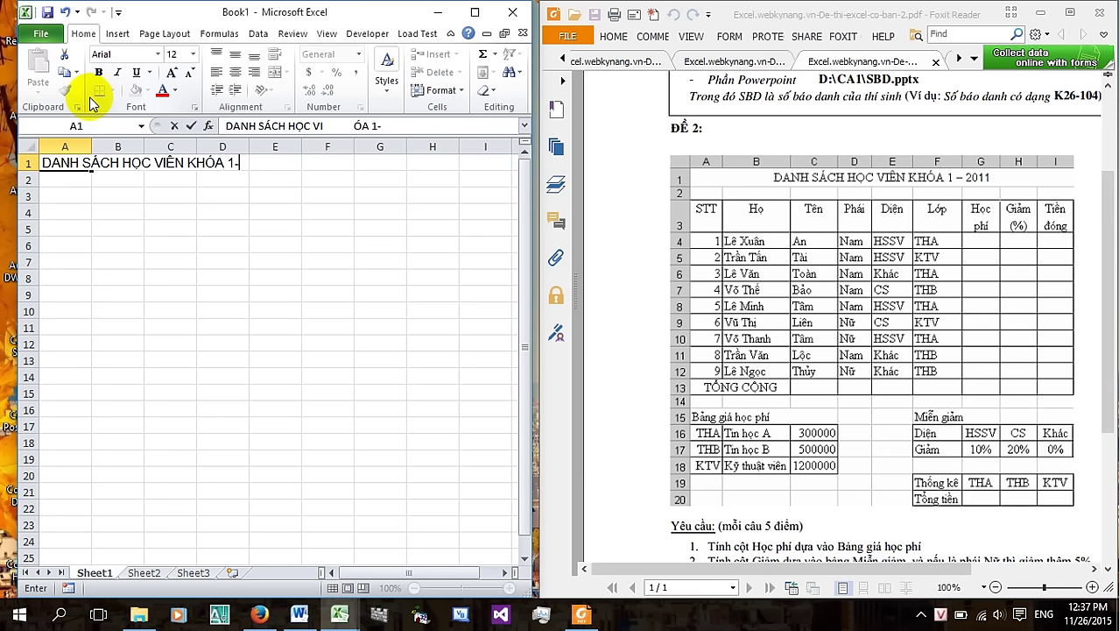
type(" 2011")
key("Return")
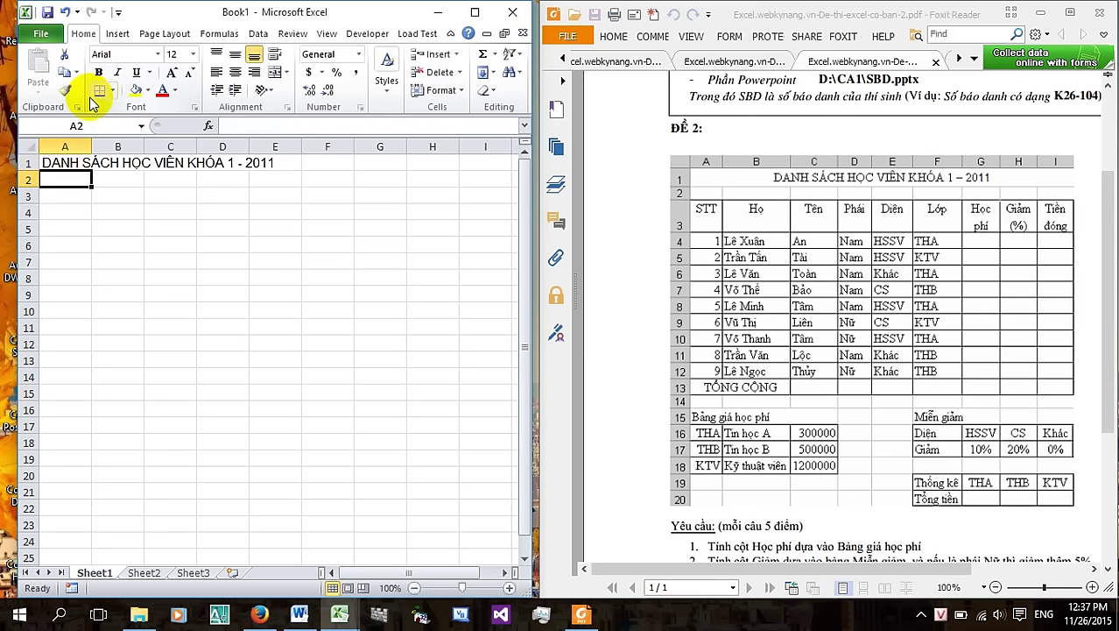
key("Down")
key("Down")
key("ctrl+a")
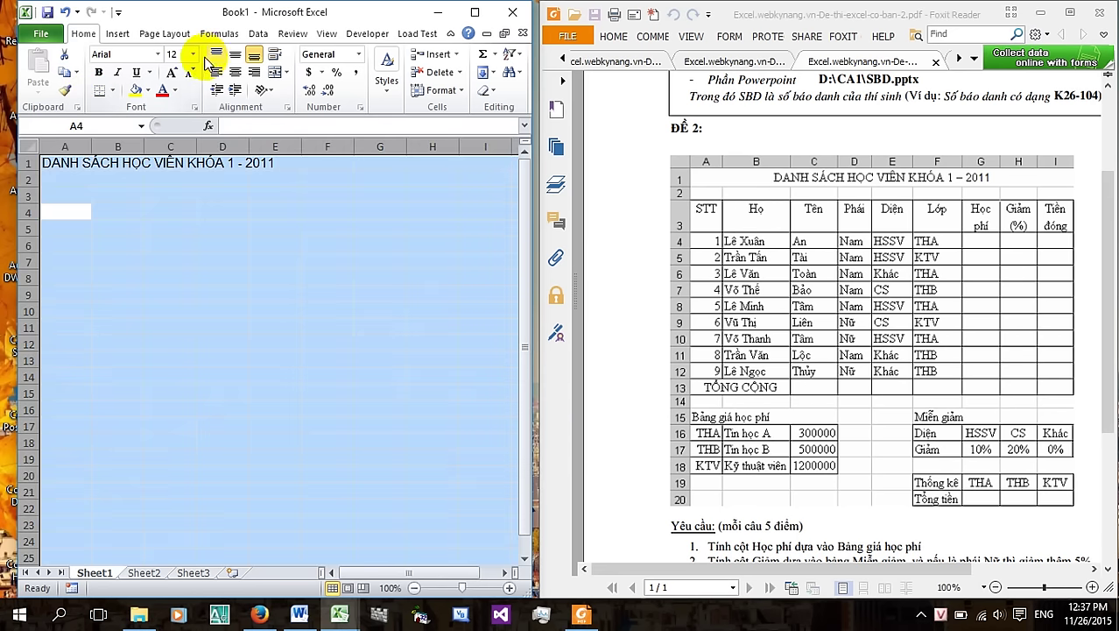
left_click(192, 53)
left_click(174, 119)
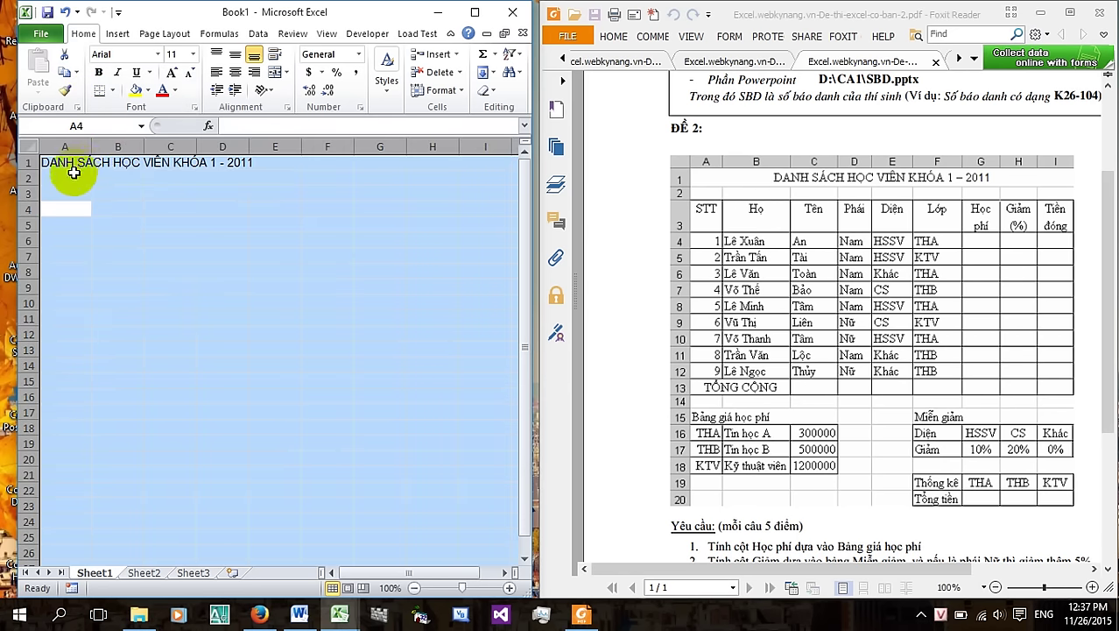
Type the headers STT, Họ, Tên, Phái, Diện and Lớp across A3:F3
left_click(70, 191)
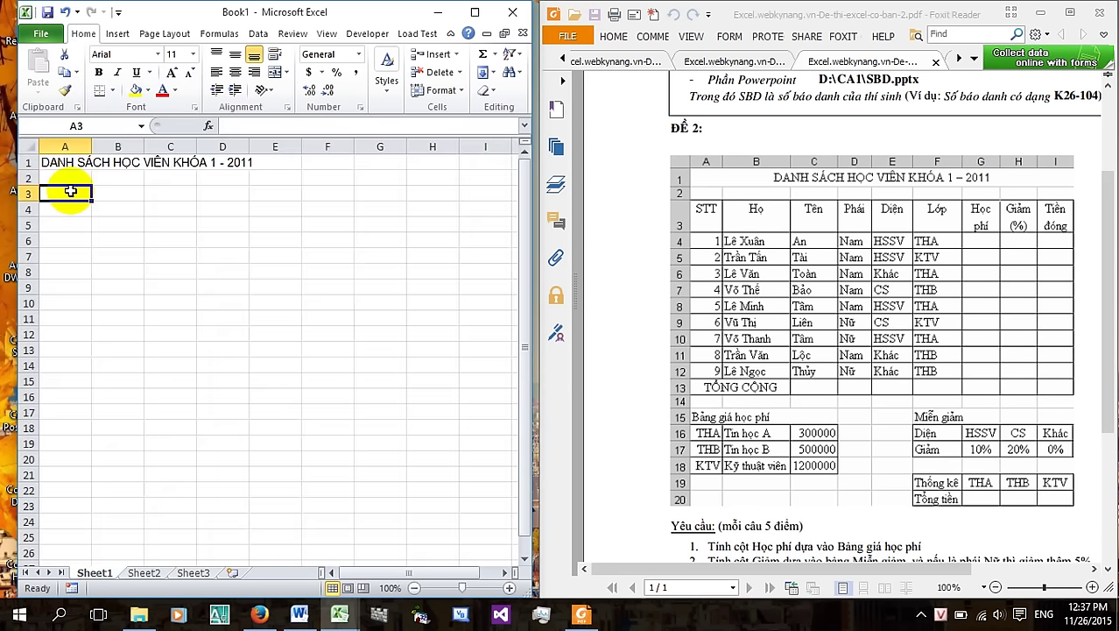
type("s")
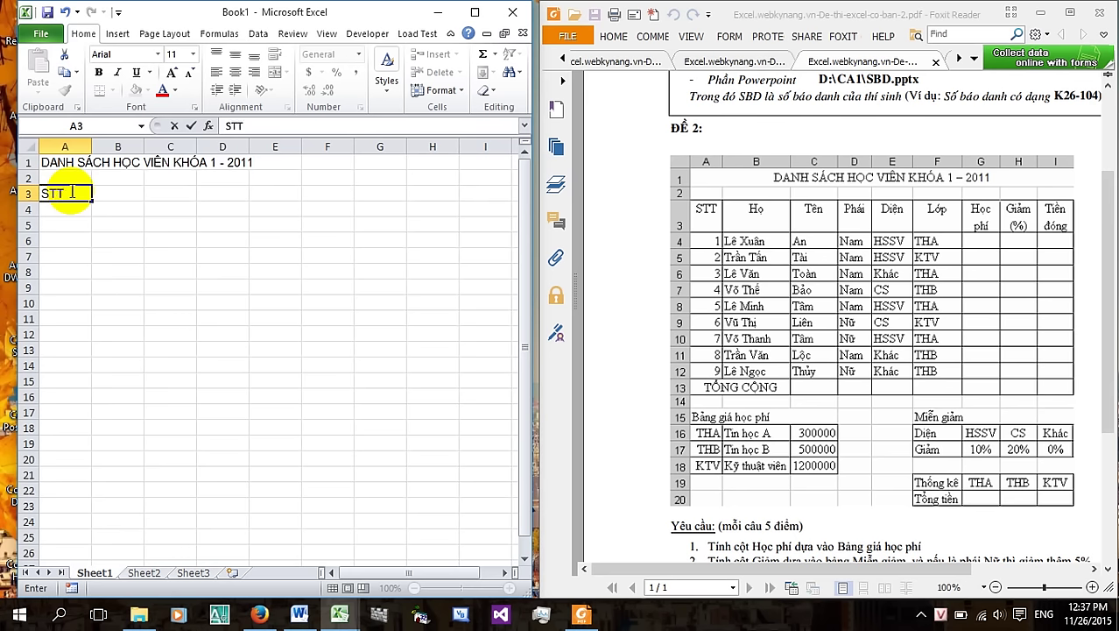
key("Tab")
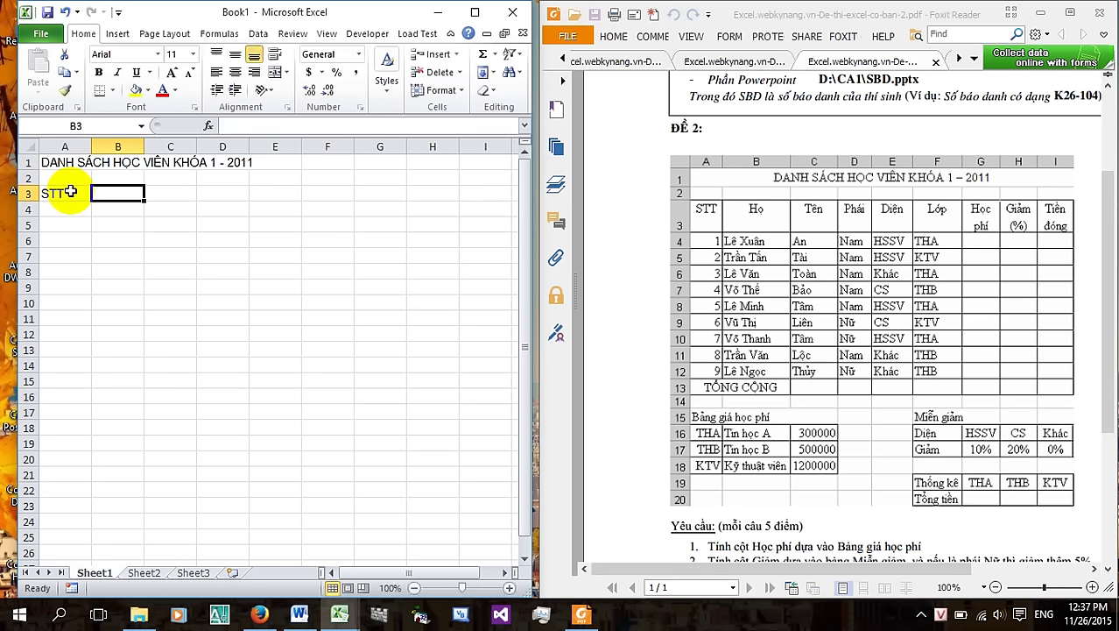
type("Họ")
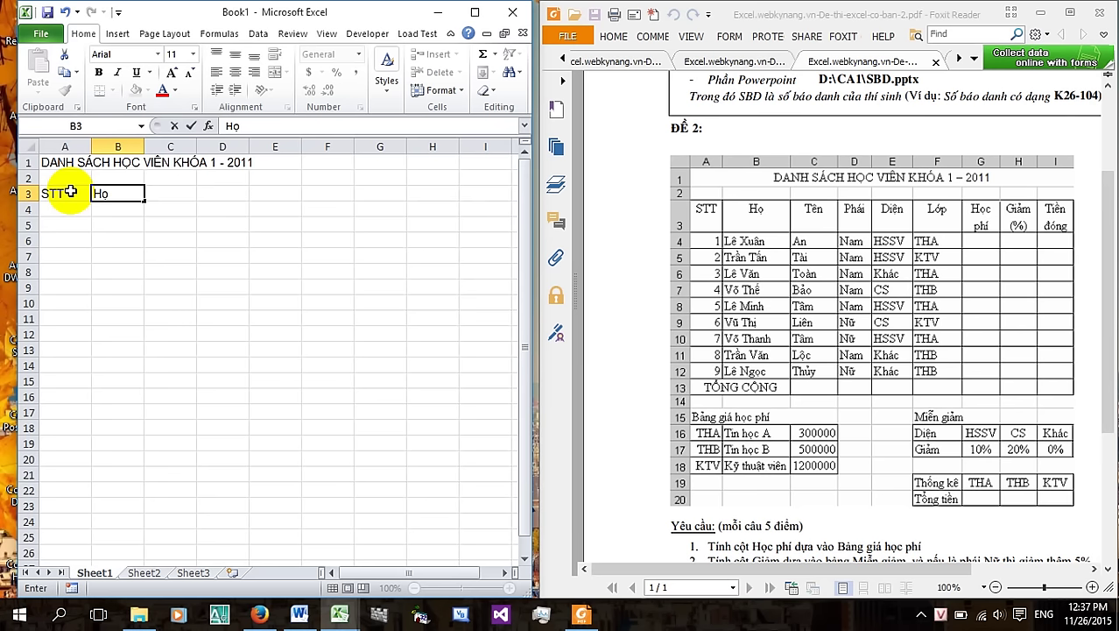
key("Tab")
type("Te")
key("Tab")
type("Ph")
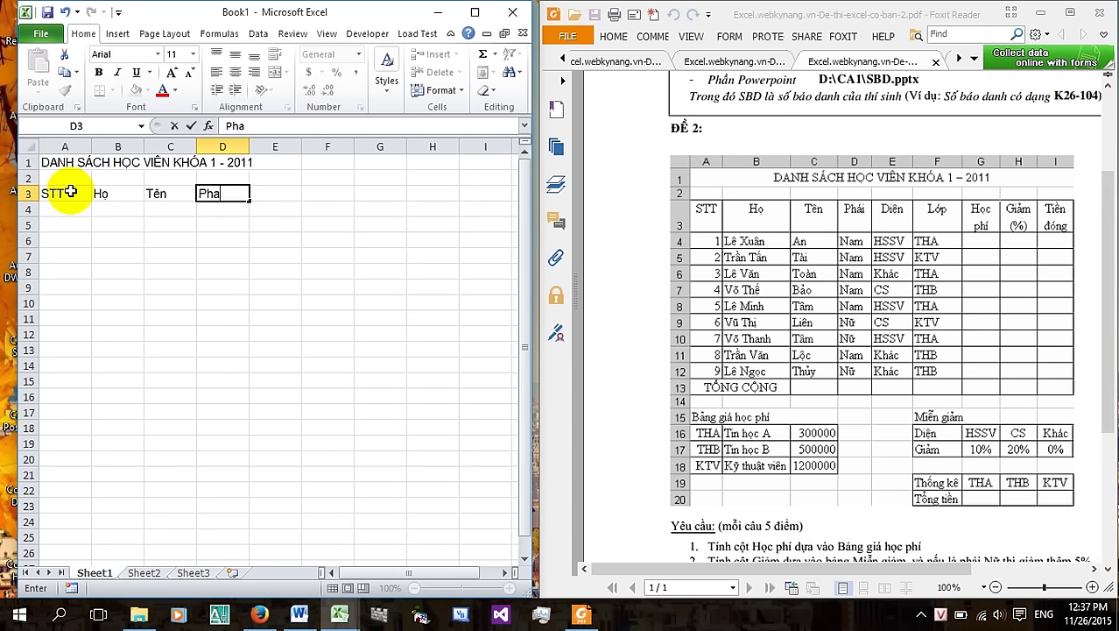
key("Tab")
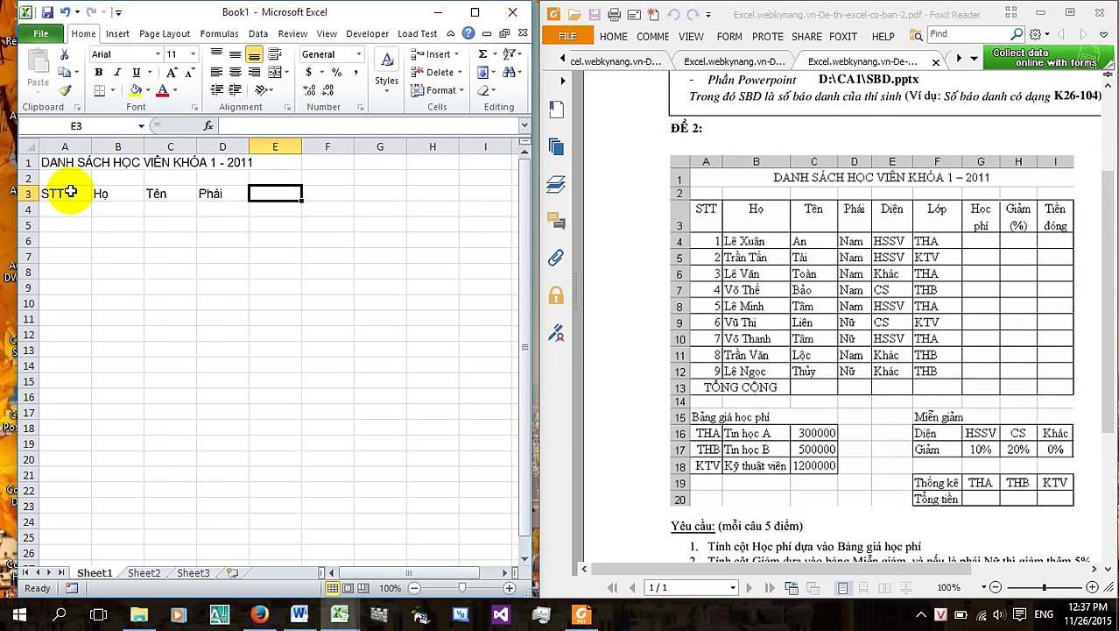
type("Diện")
key("Tab")
type("Lơ")
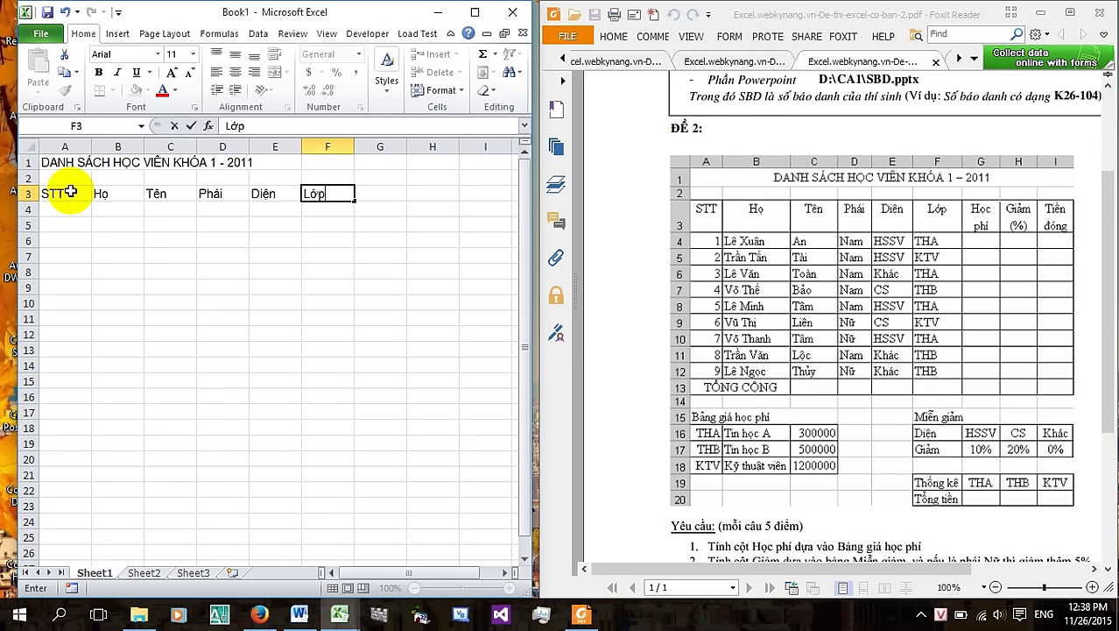
key("Tab")
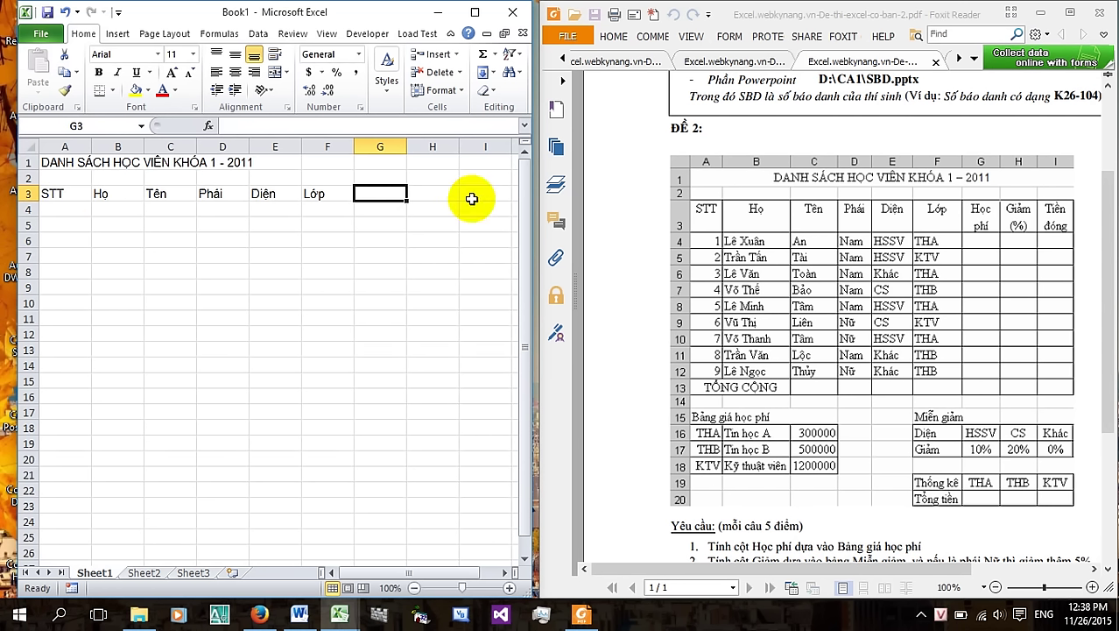
Add the two-line headers Học phí, Giảm (%) and Tiền đóng in G3:I3
type("Học")
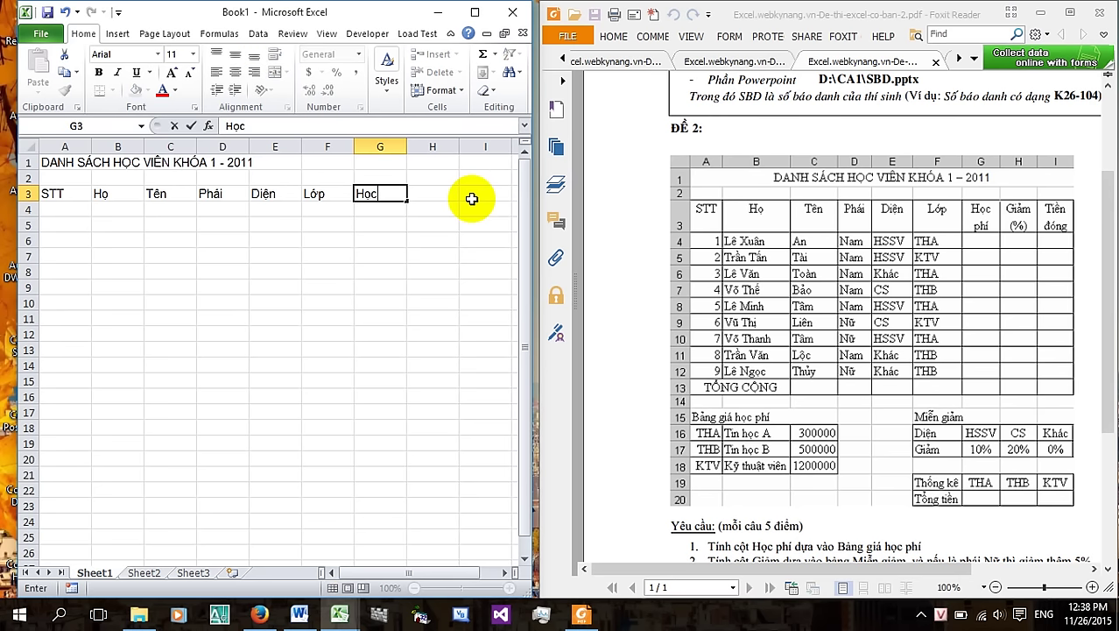
key("alt+Return")
type("hi")
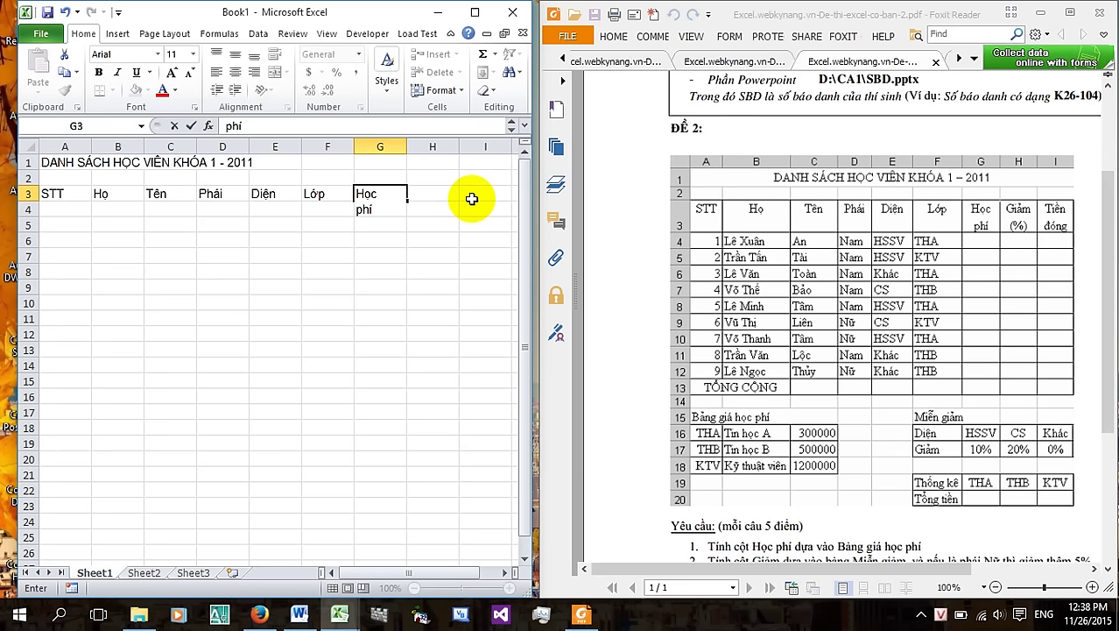
key("Tab")
type("Gia")
type("m")
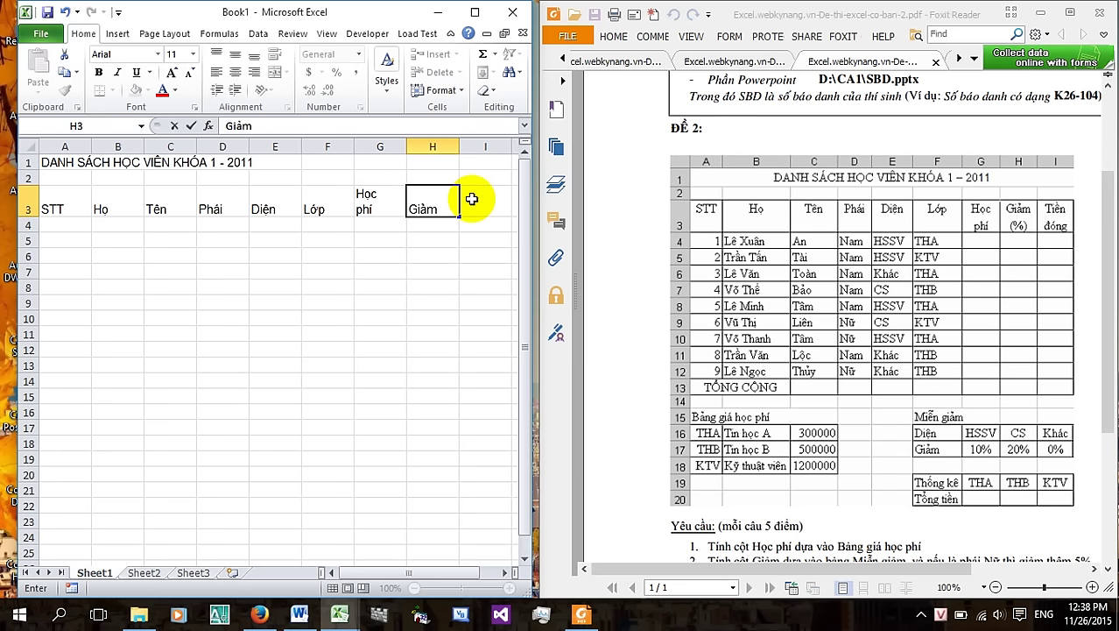
key("alt")
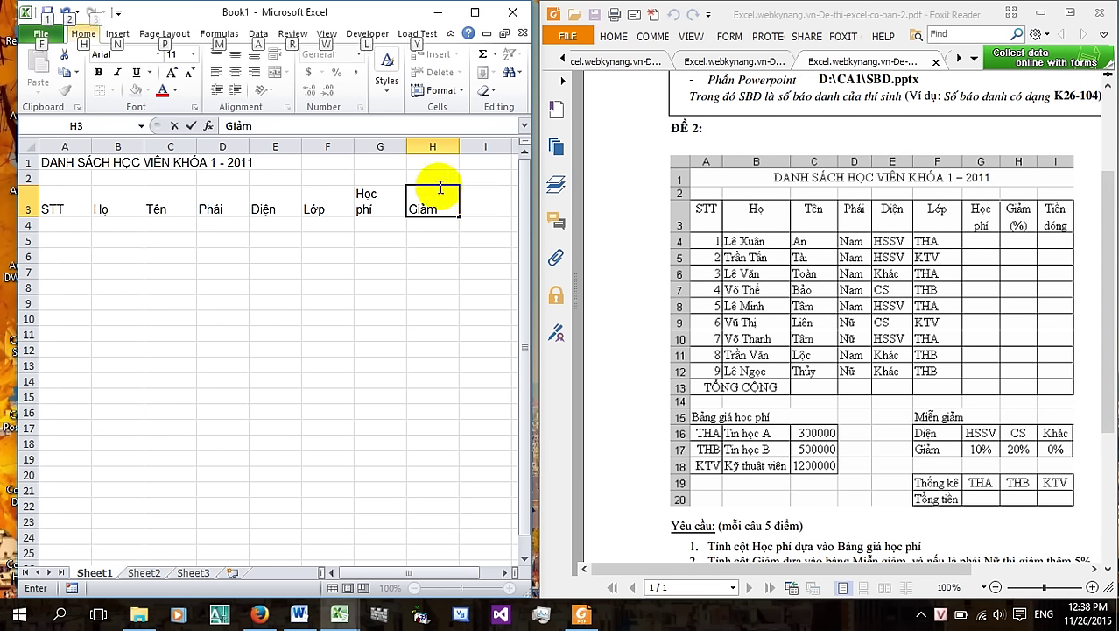
left_click(437, 209)
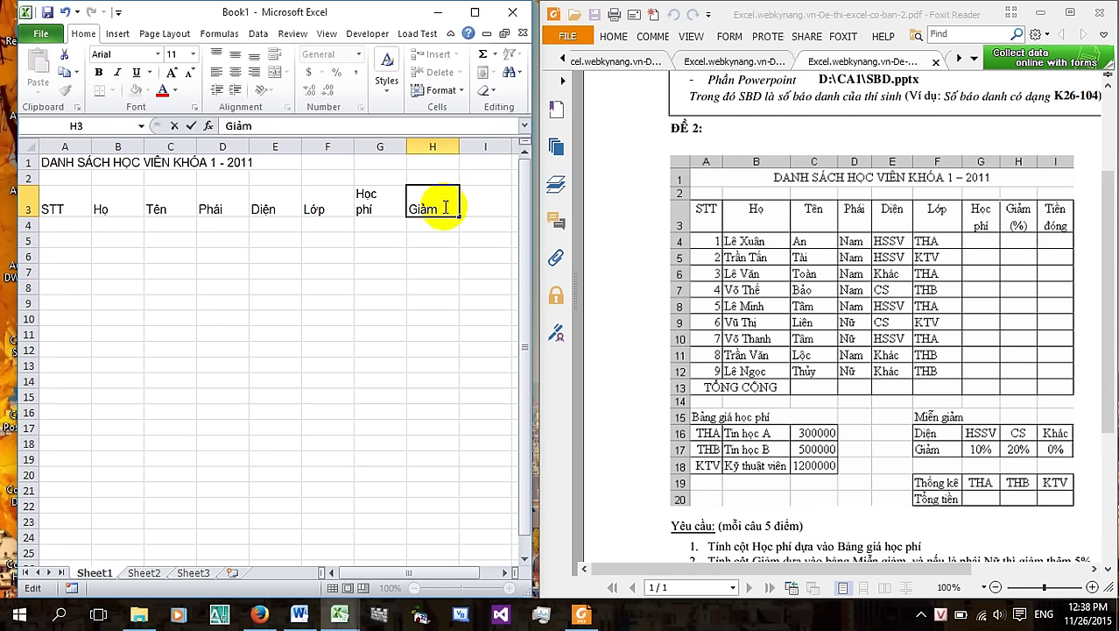
key("alt+Return")
type("(")
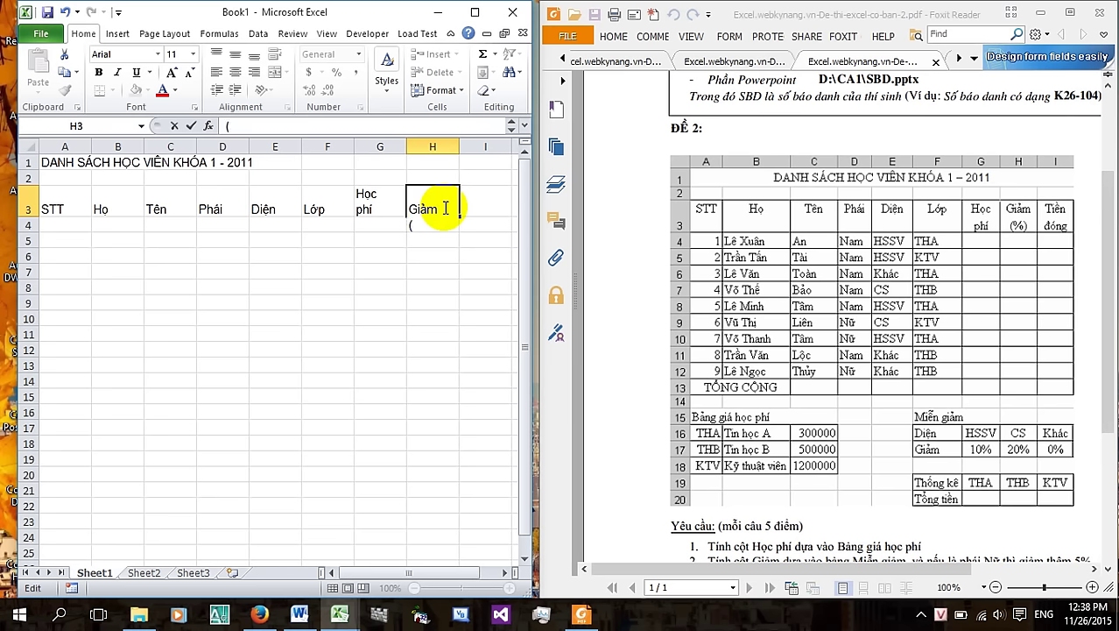
type("%")
key("Tab")
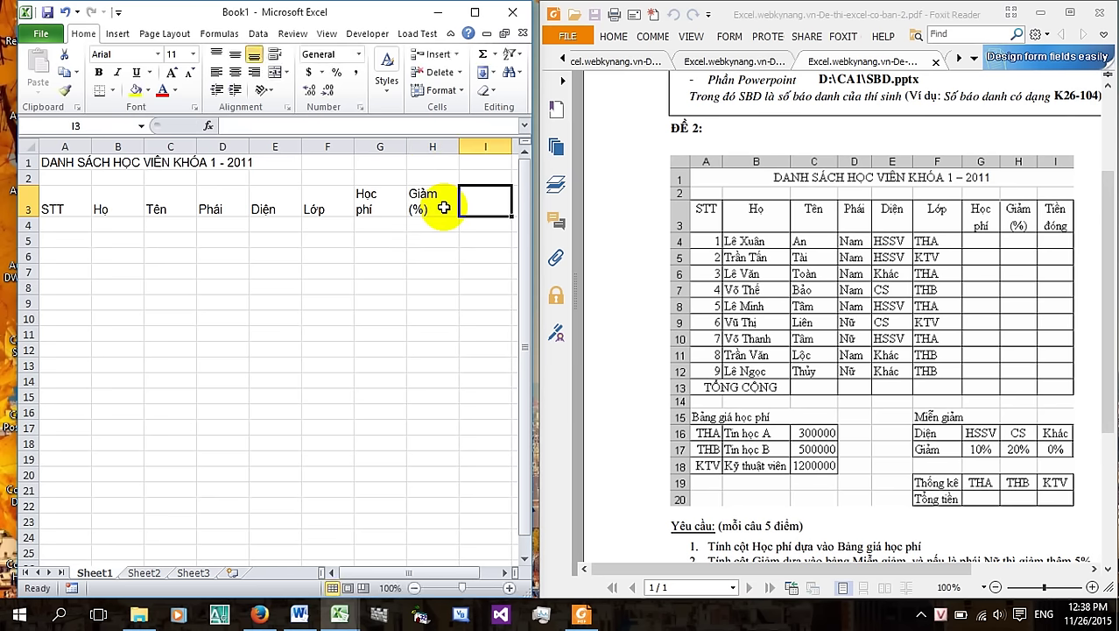
type("Tiền")
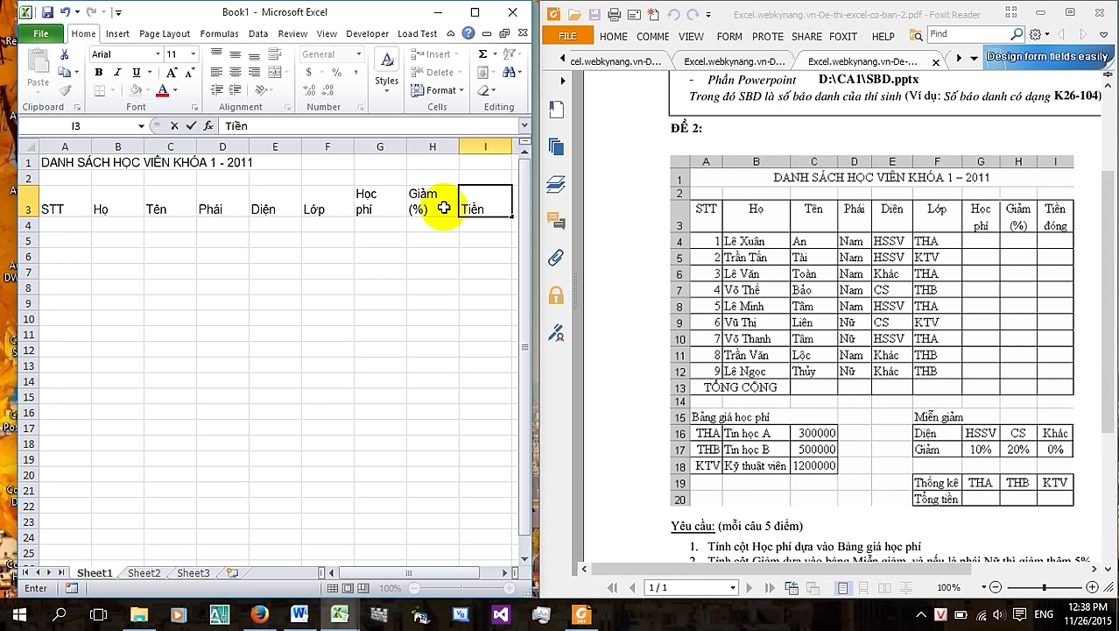
key("alt+Return")
type("đo")
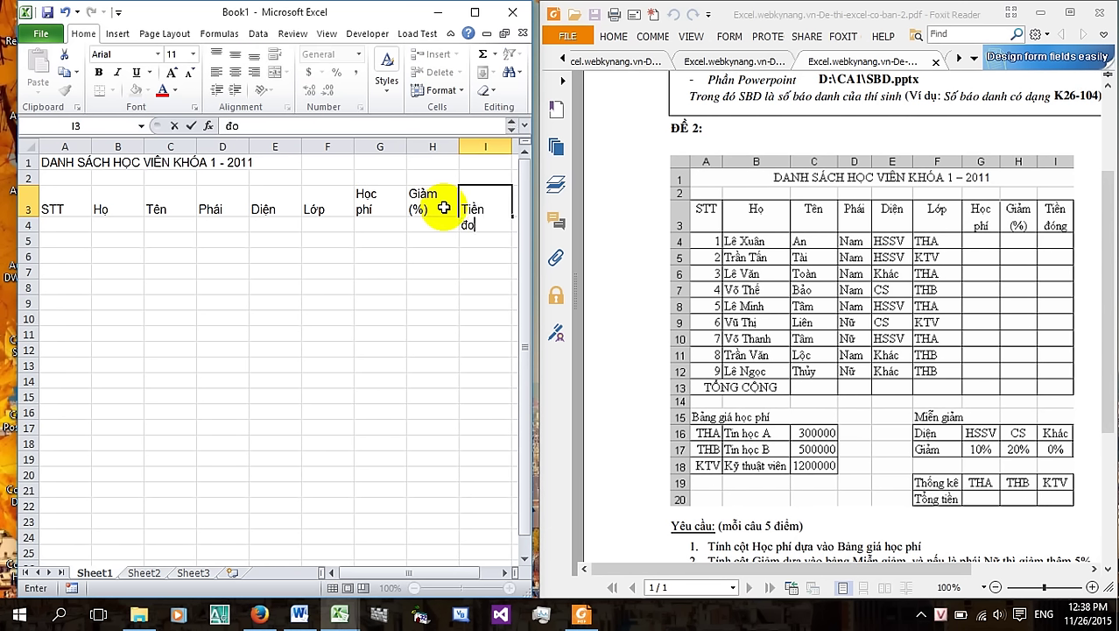
type("ng")
key("Return")
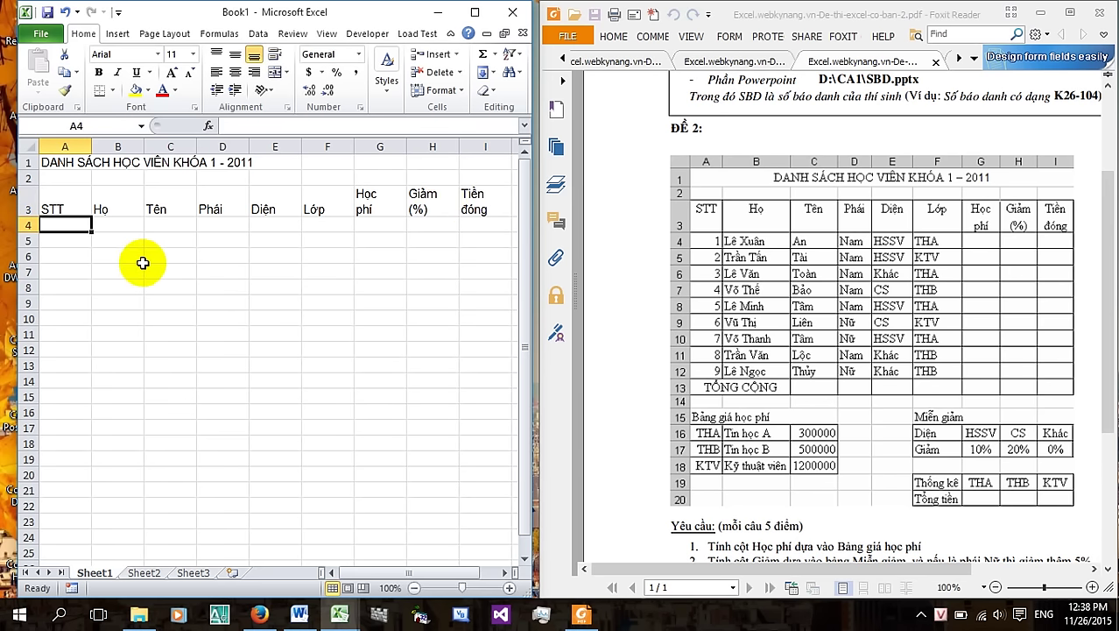
Fill the STT column with 1 through 9 in A4:A12 by extending the series 1, 2
type("1")
left_click(79, 244)
type("2")
left_click_drag(75, 225, 81, 245)
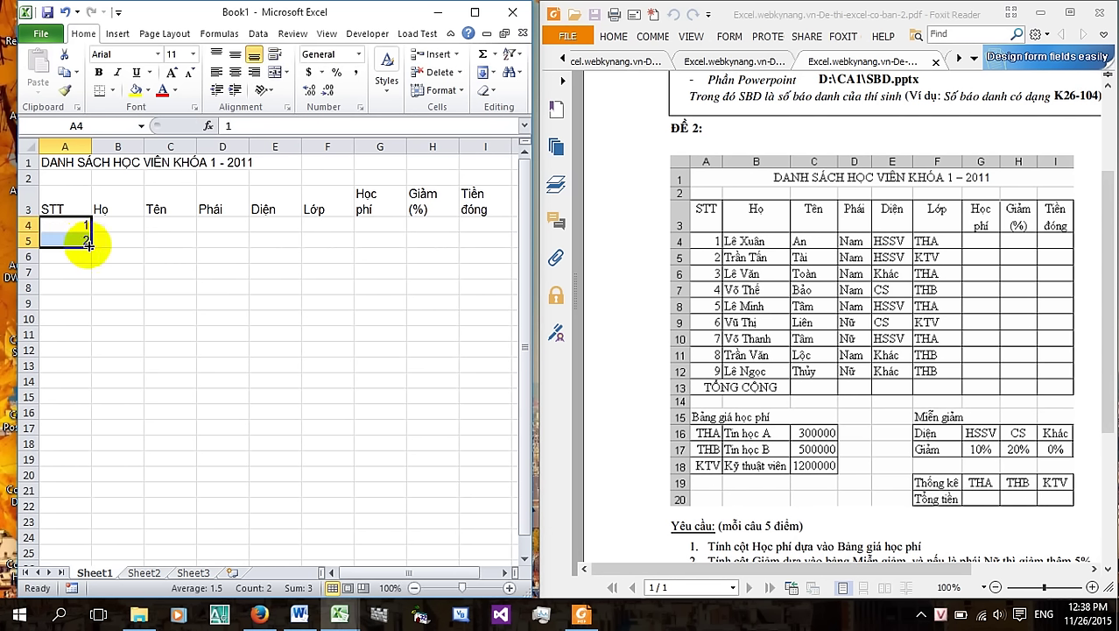
left_click_drag(91, 245, 83, 351)
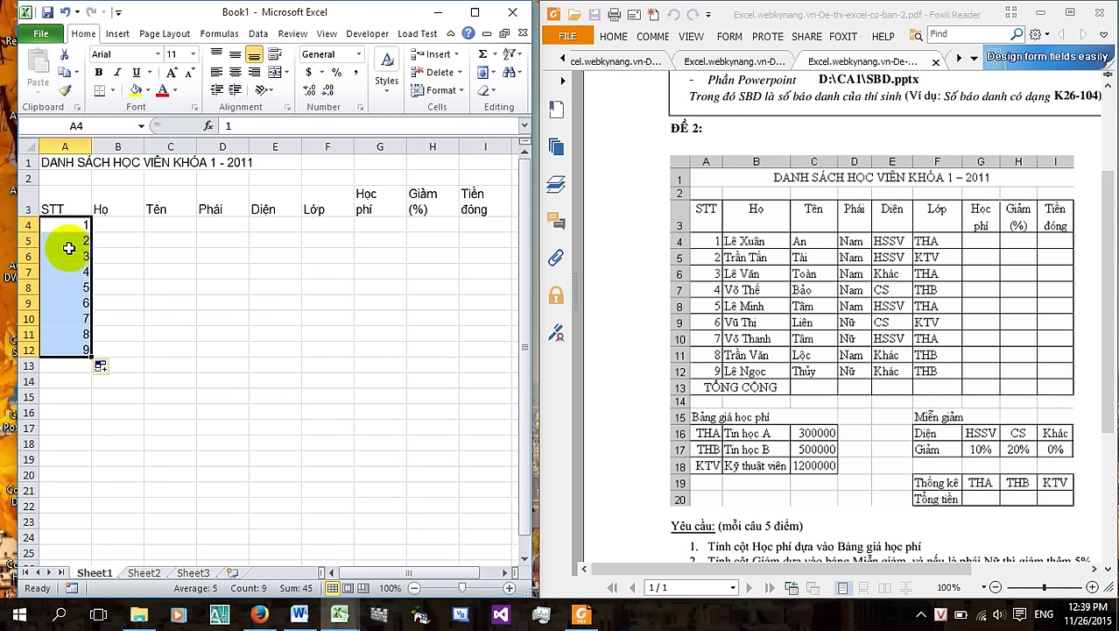
left_click(113, 228)
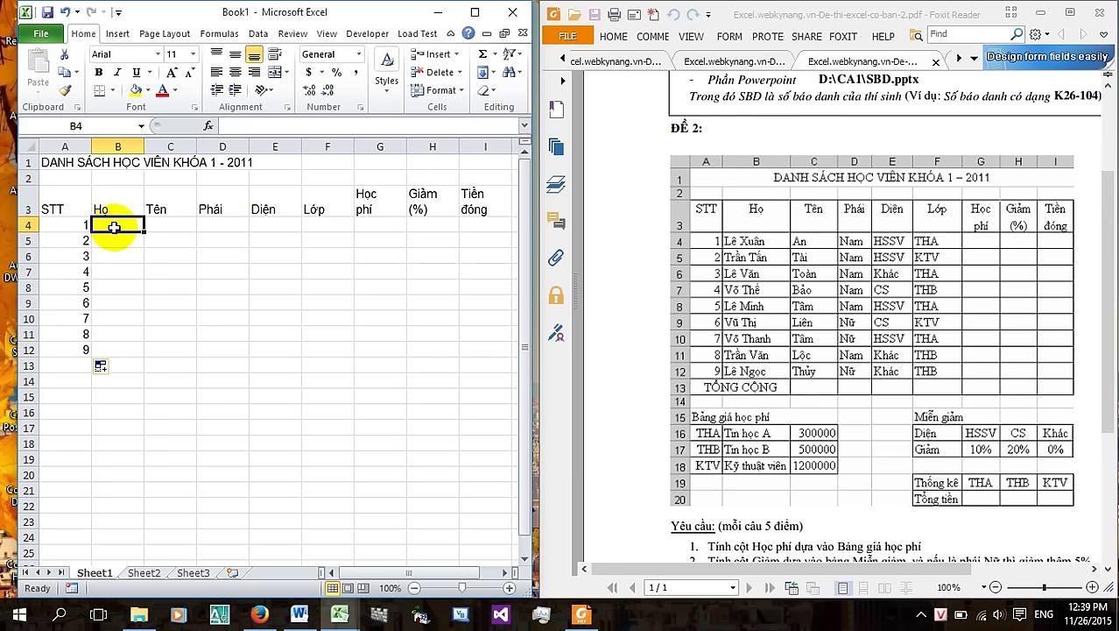
Enter the family and given names of the first four students in rows 4–7
type("Lê")
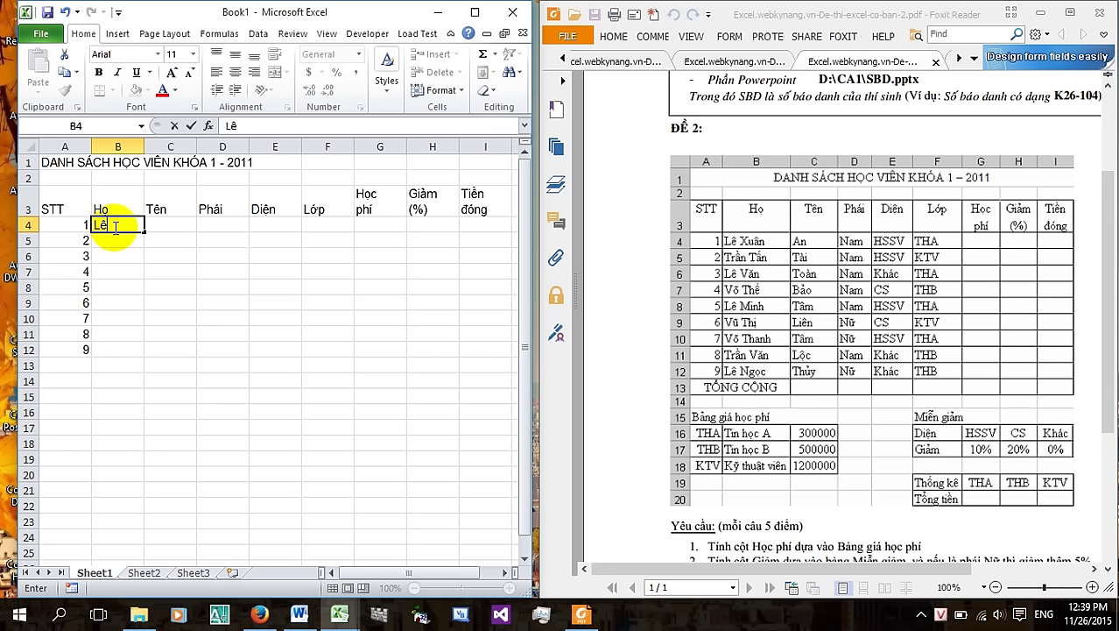
type(" Xua")
key("BackSpace")
key("BackSpace")
type("uân")
key("Tab")
type("An")
key("Return")
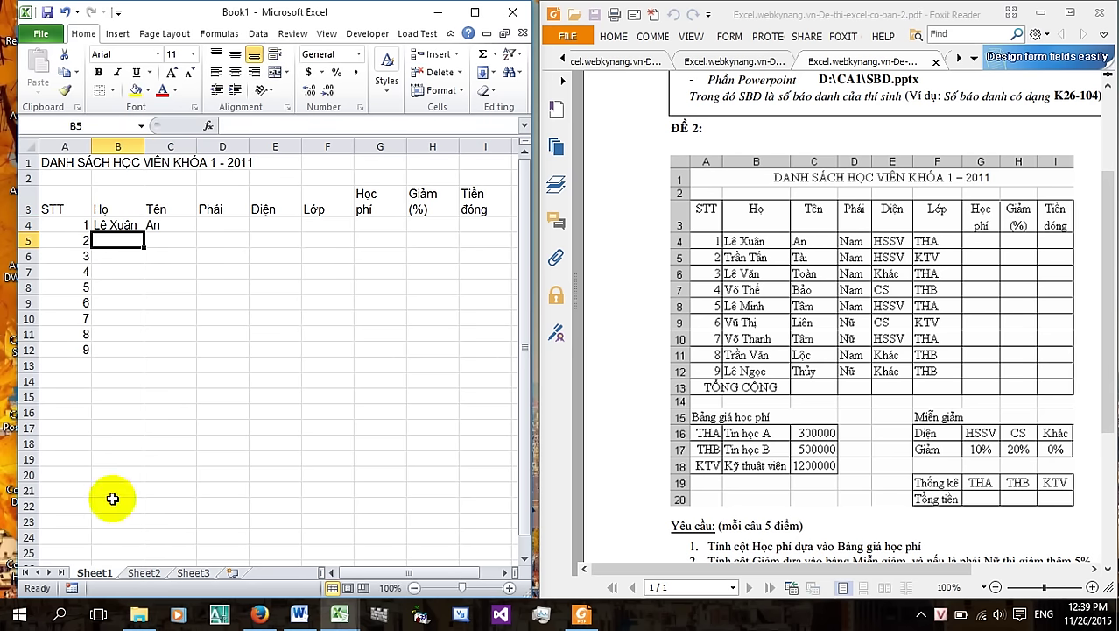
type("Tr")
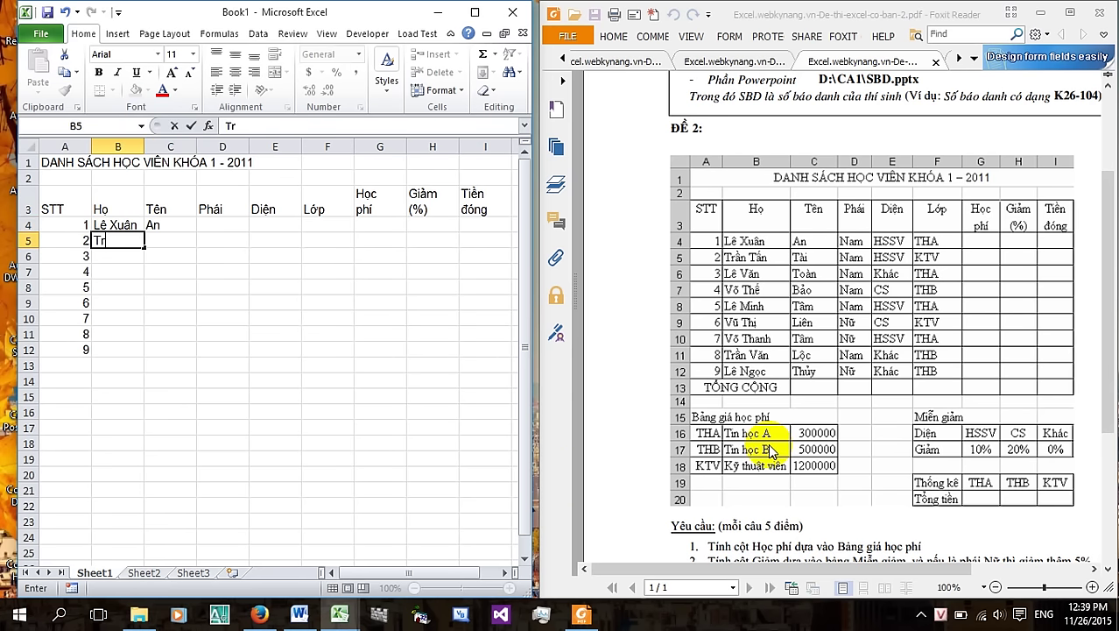
type("ần Tân")
key("Tab")
type("Ta")
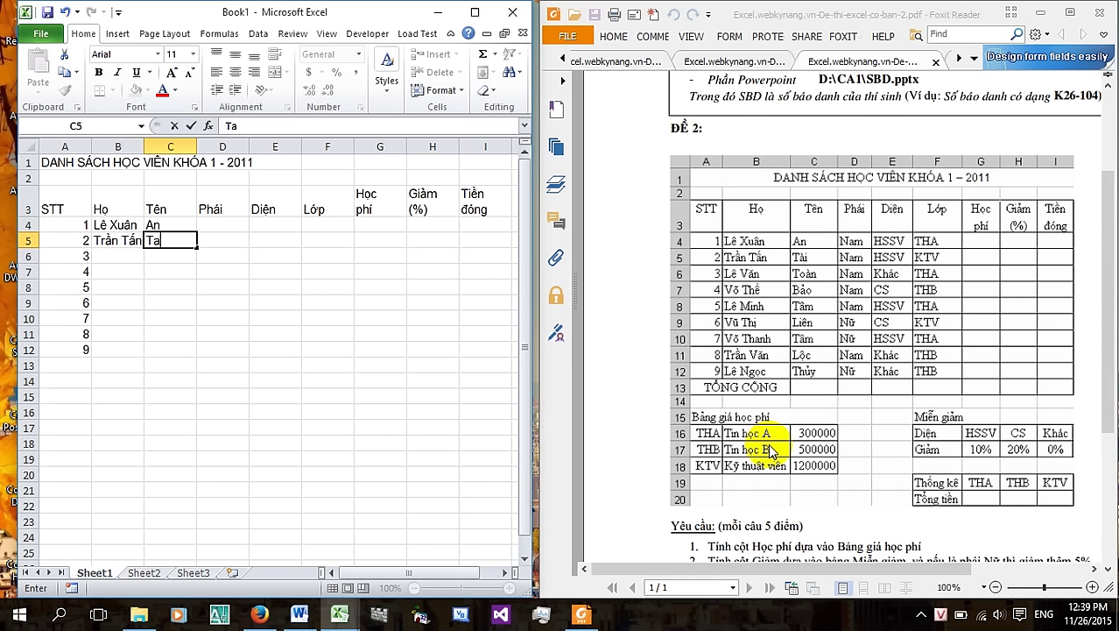
type("ài")
key("Return")
type("Lê Văn")
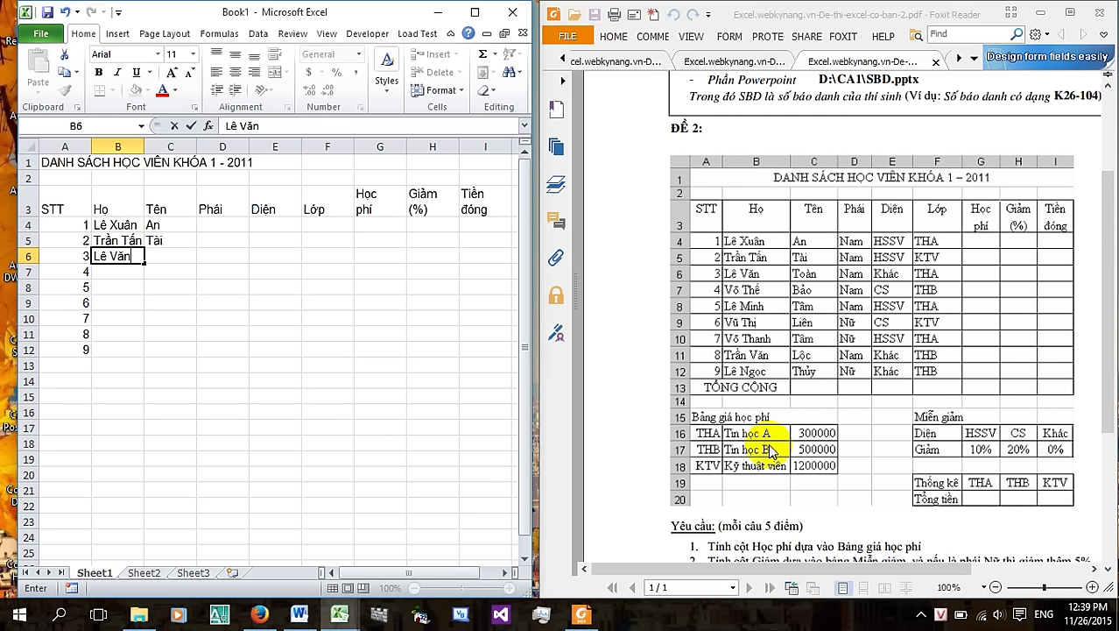
key("Tab")
type("Toàn")
key("Return")
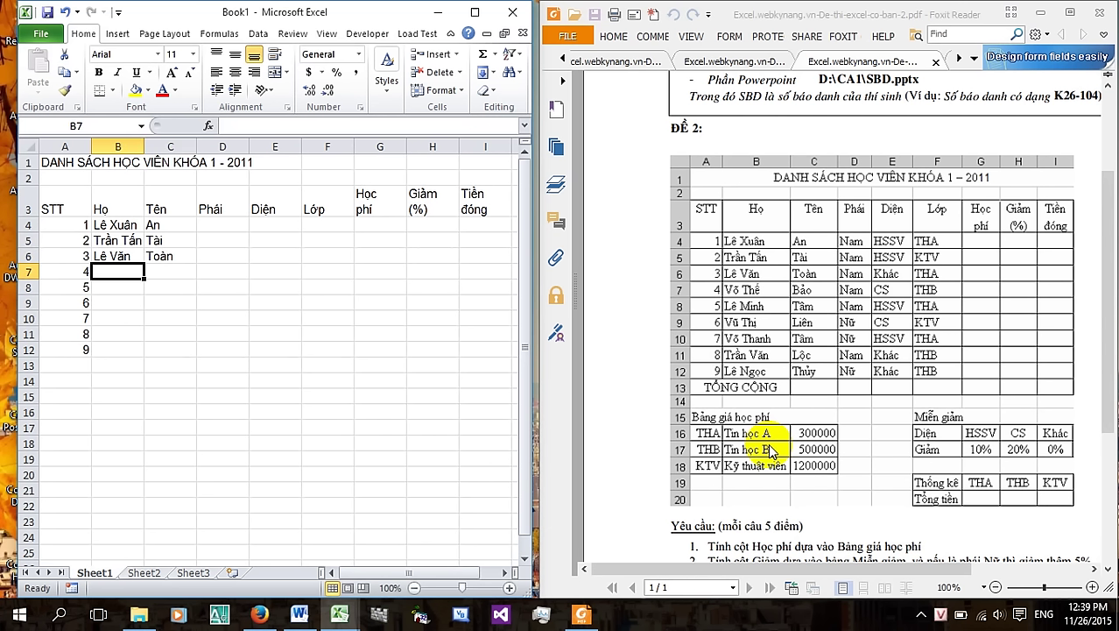
type("Võ")
type(" The")
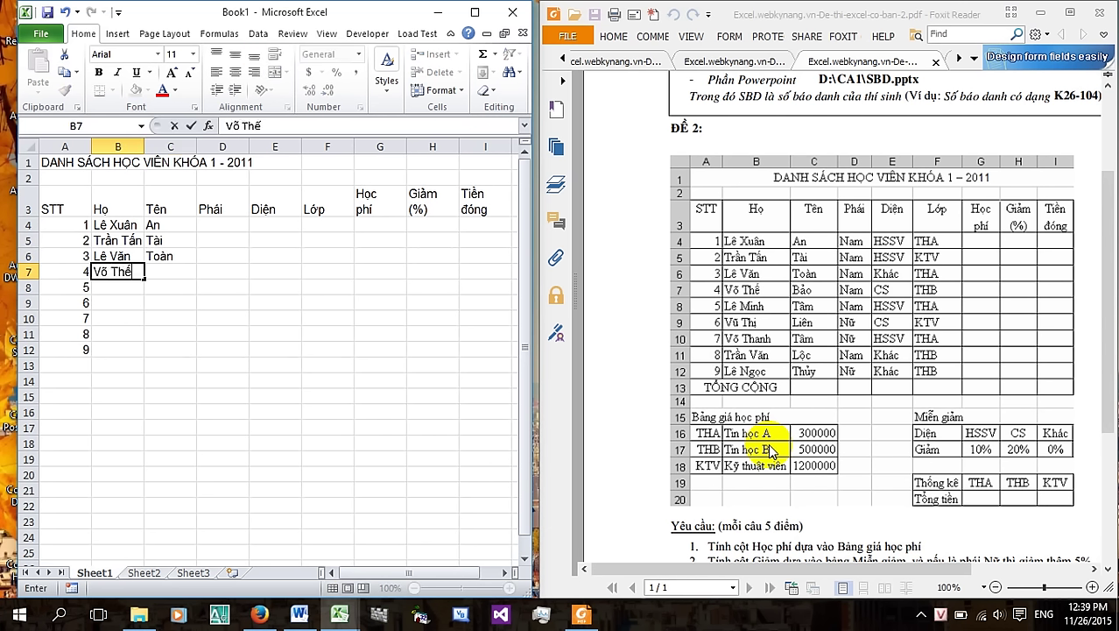
key("Tab")
type("Bảo")
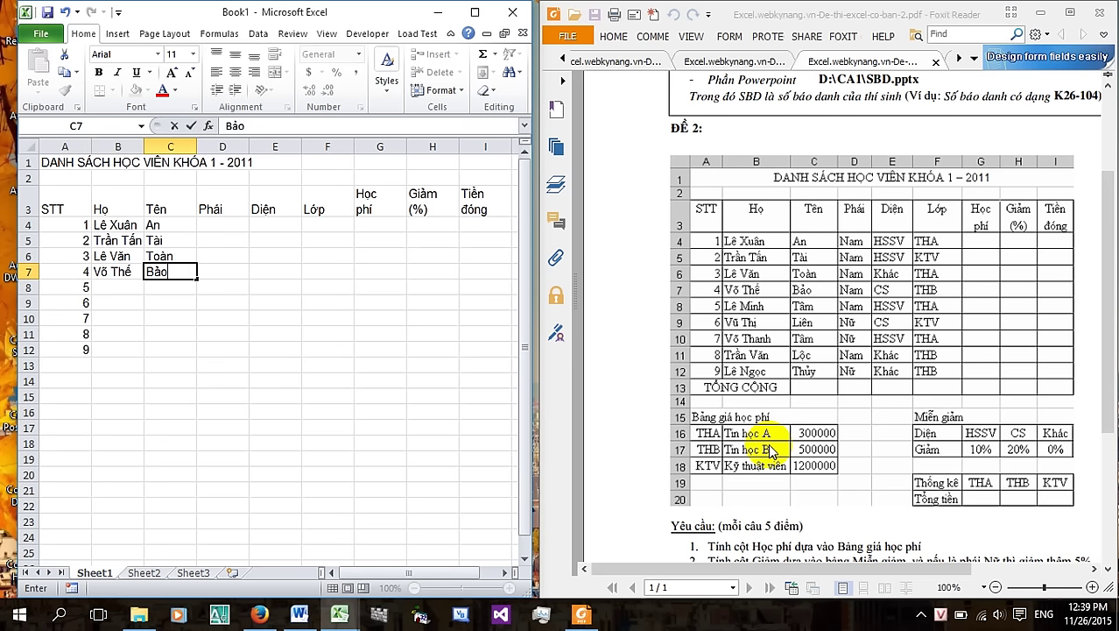
key("Return")
Enter the family and given names of the remaining five students in rows 8–12
type("Lê Minh Tâ")
key("BackSpace")
key("BackSpace")
key("BackSpace")
key("Tab")
type("Tâm")
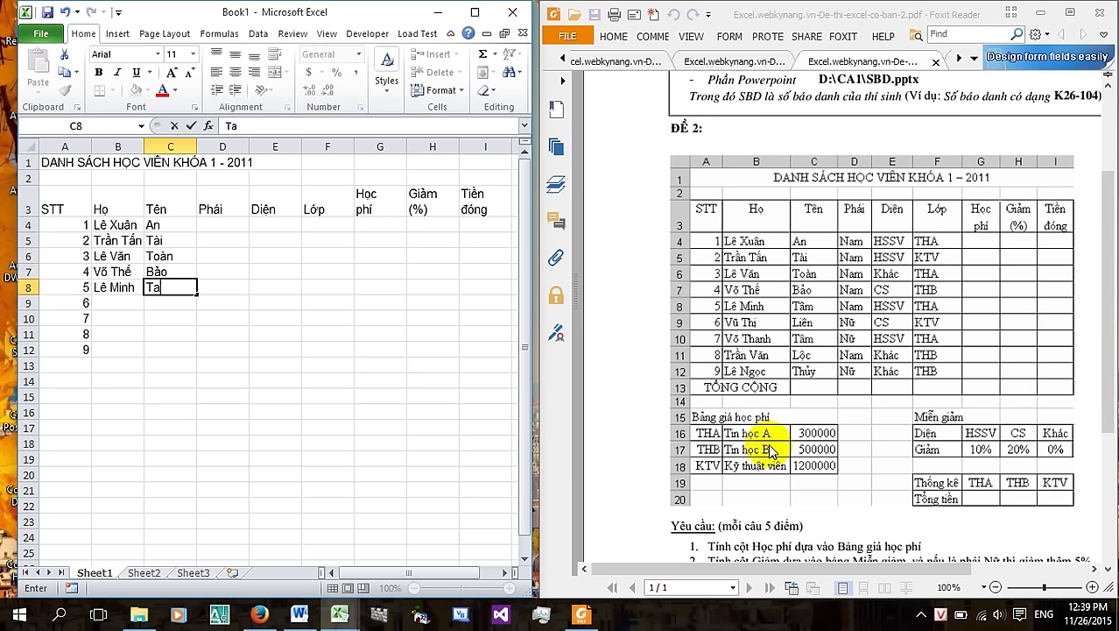
key("Return")
type("Vũ Thị")
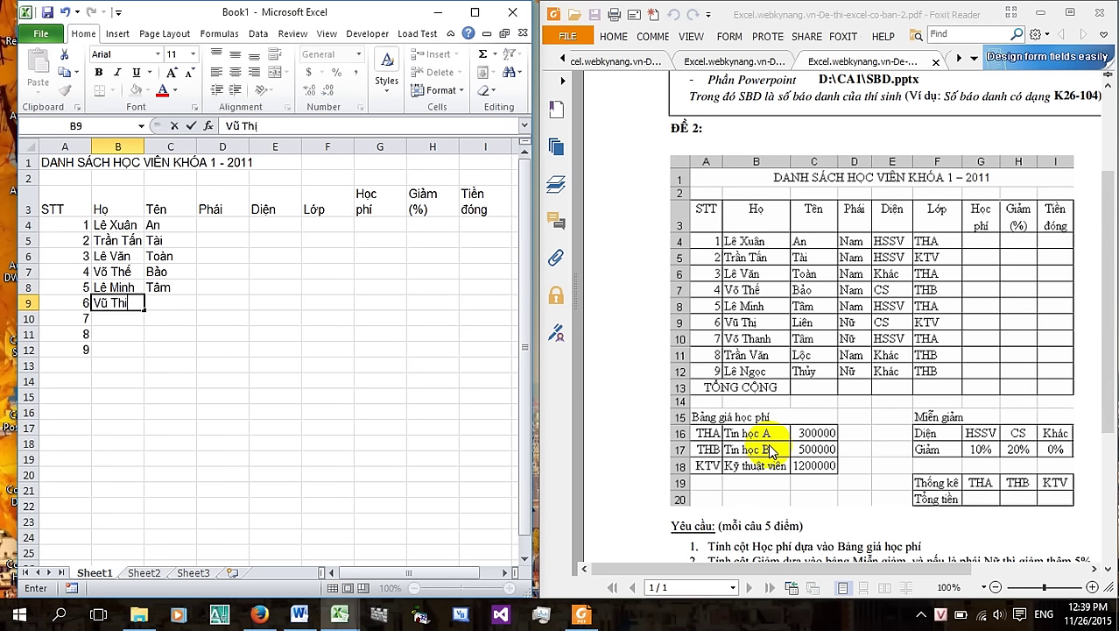
key("Tab")
type("Liê")
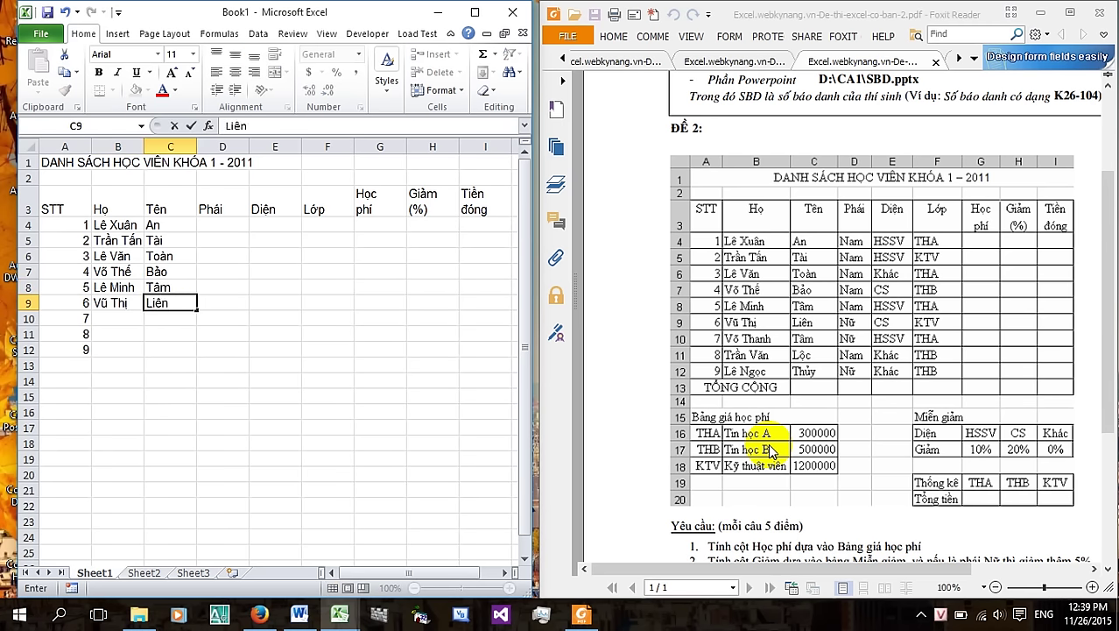
key("Return")
type("Võ ")
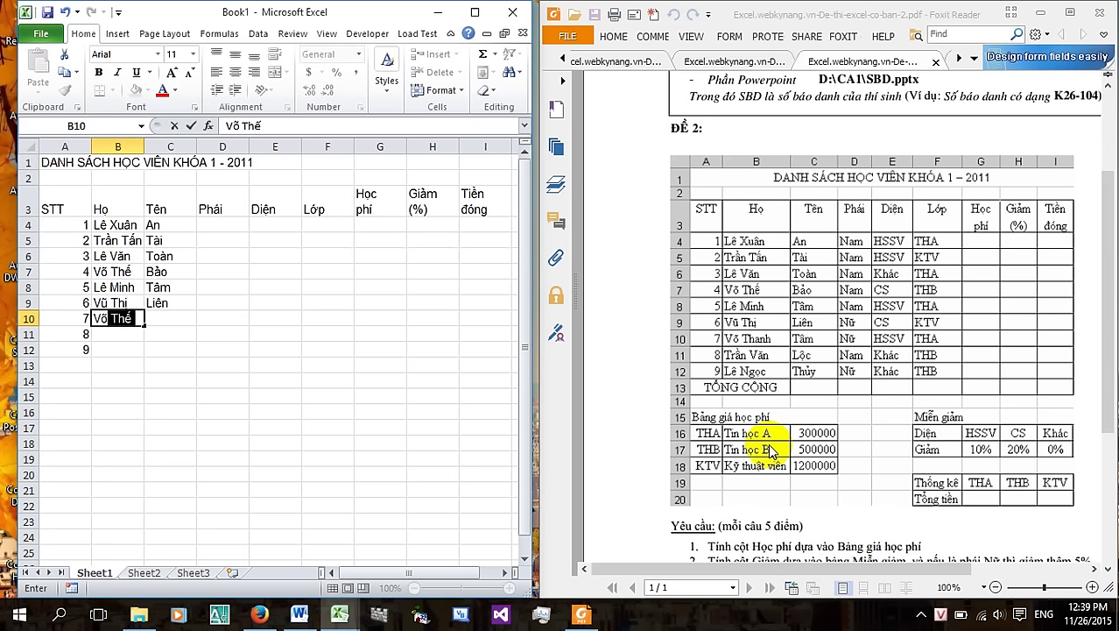
type("Thanh")
key("Tab")
type("Tâm")
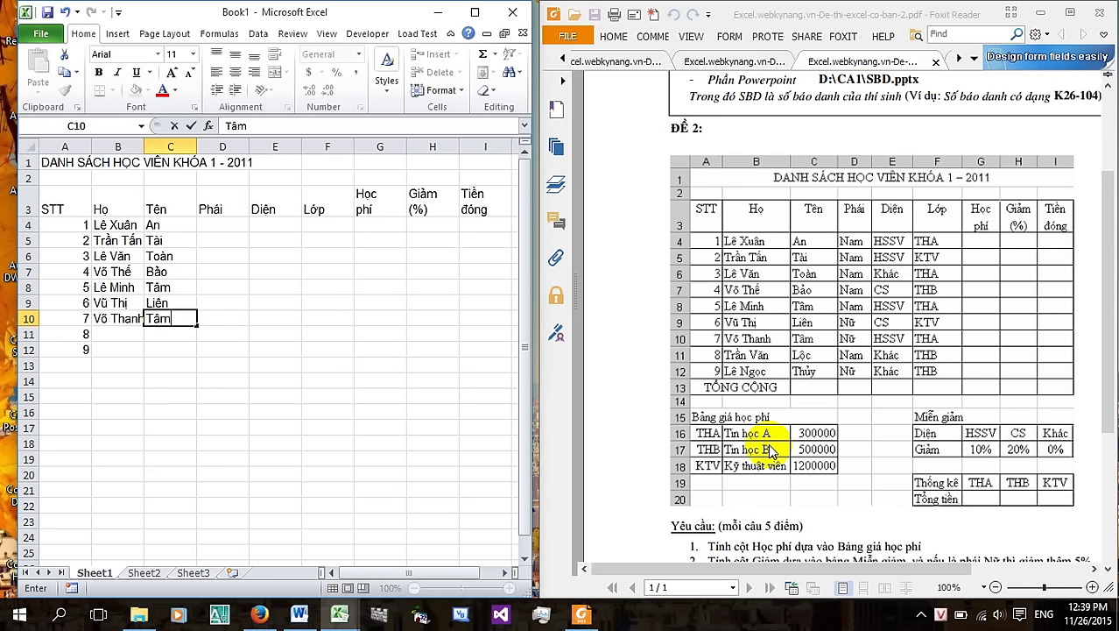
key("Return")
type("Trần ")
type("Va")
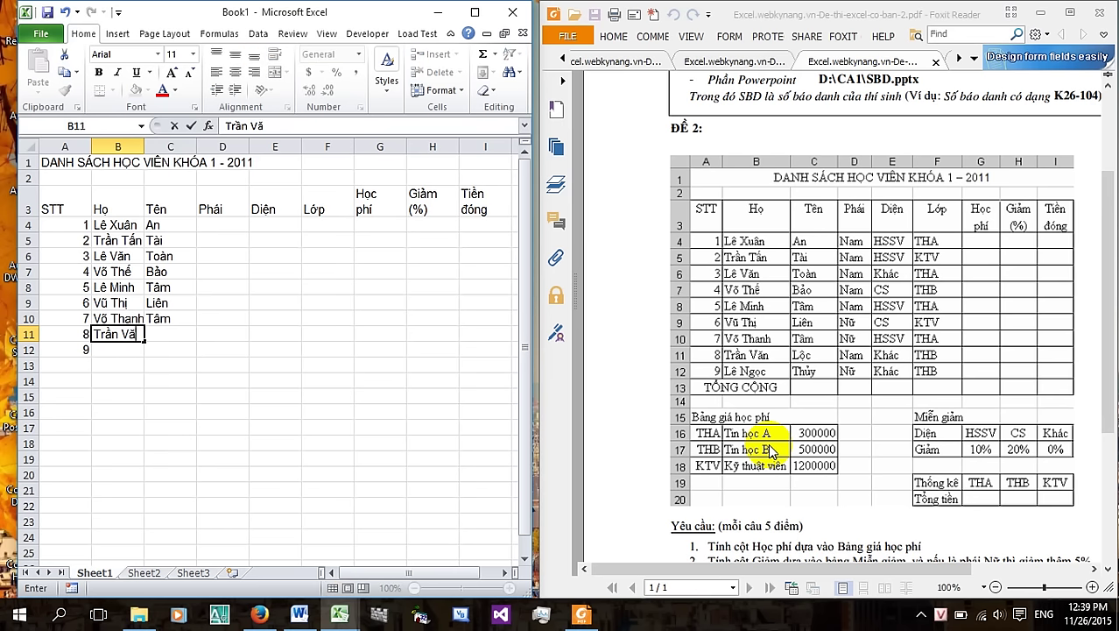
key("Tab")
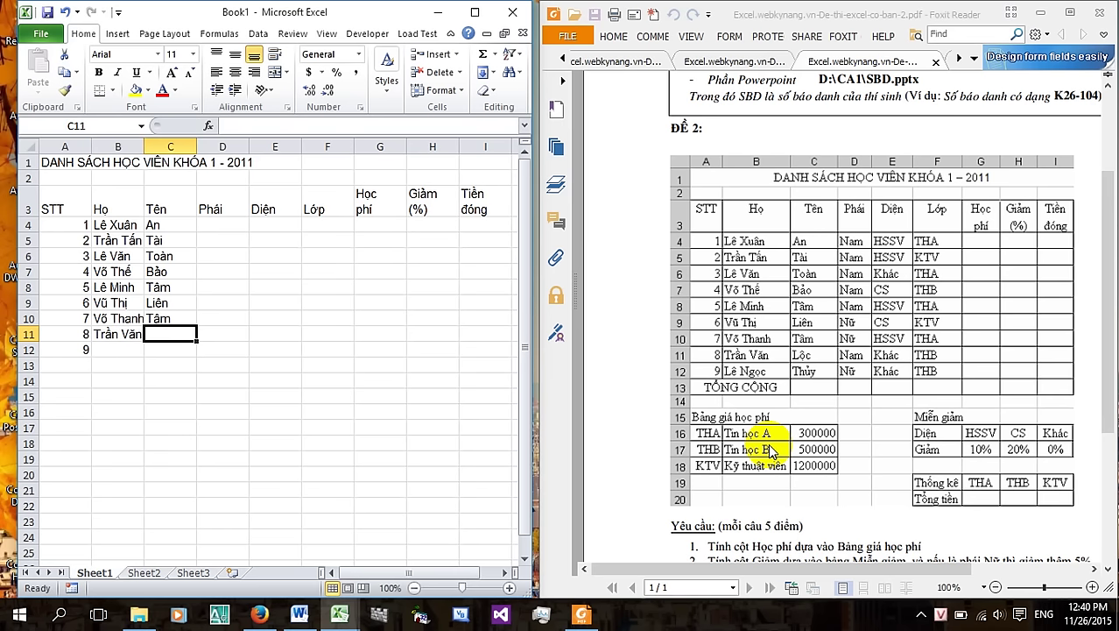
type("Lộc")
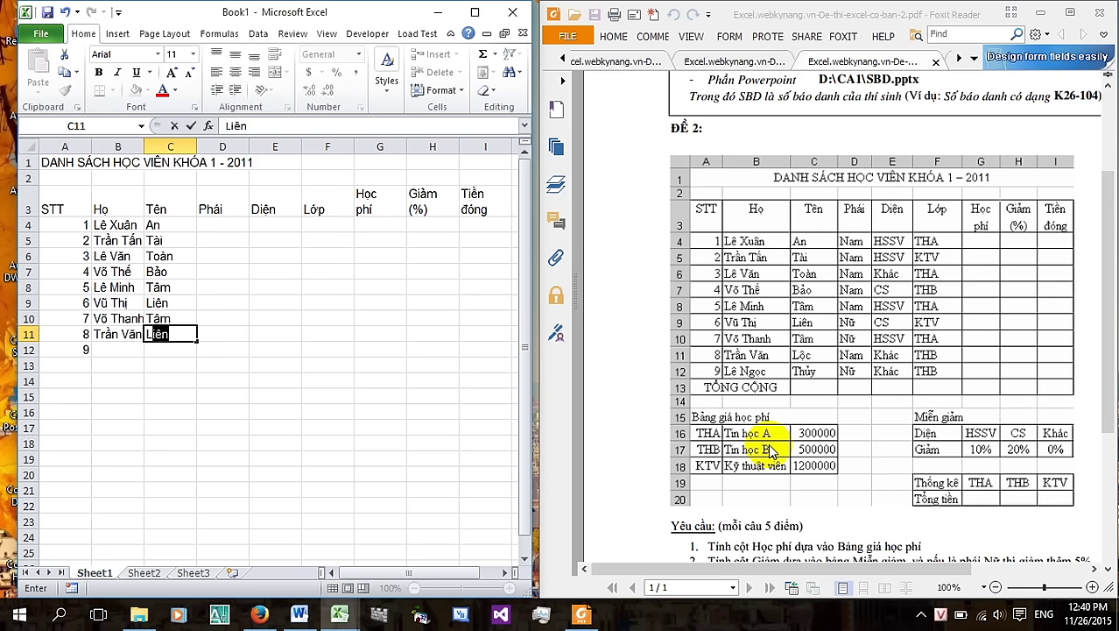
key("Return")
type("L")
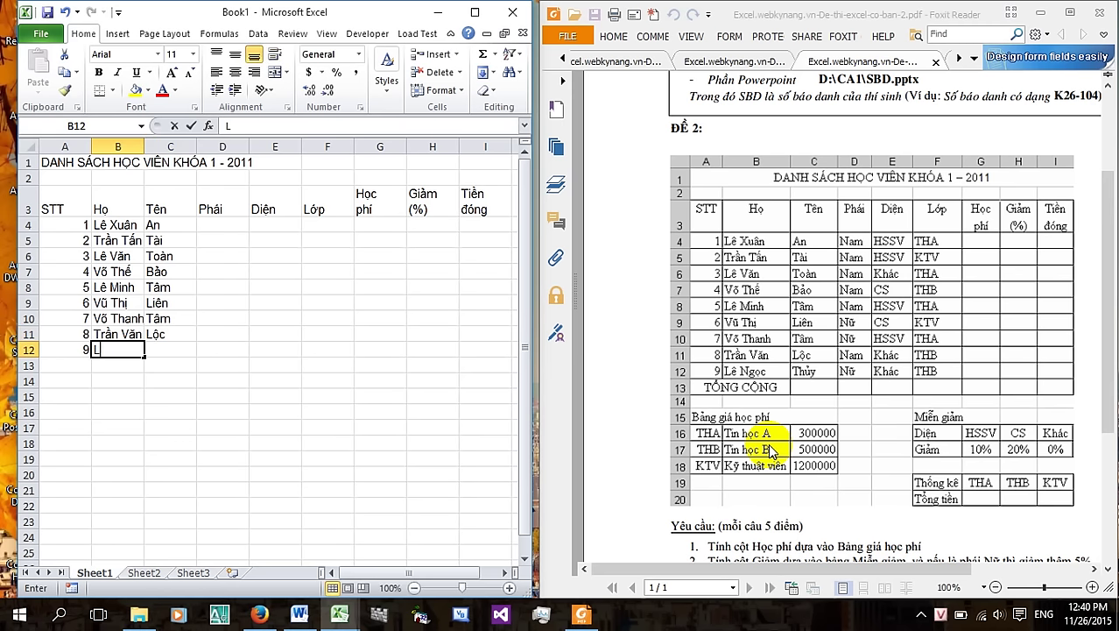
type("ê Ngoc")
key("Tab")
type("Thuy")
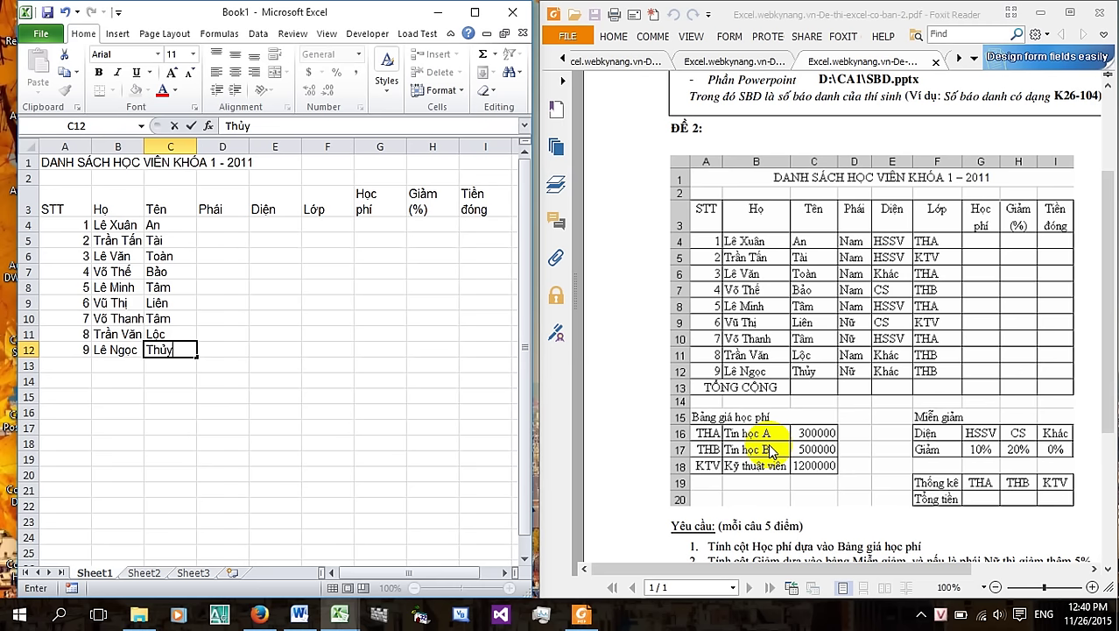
key("Tab")
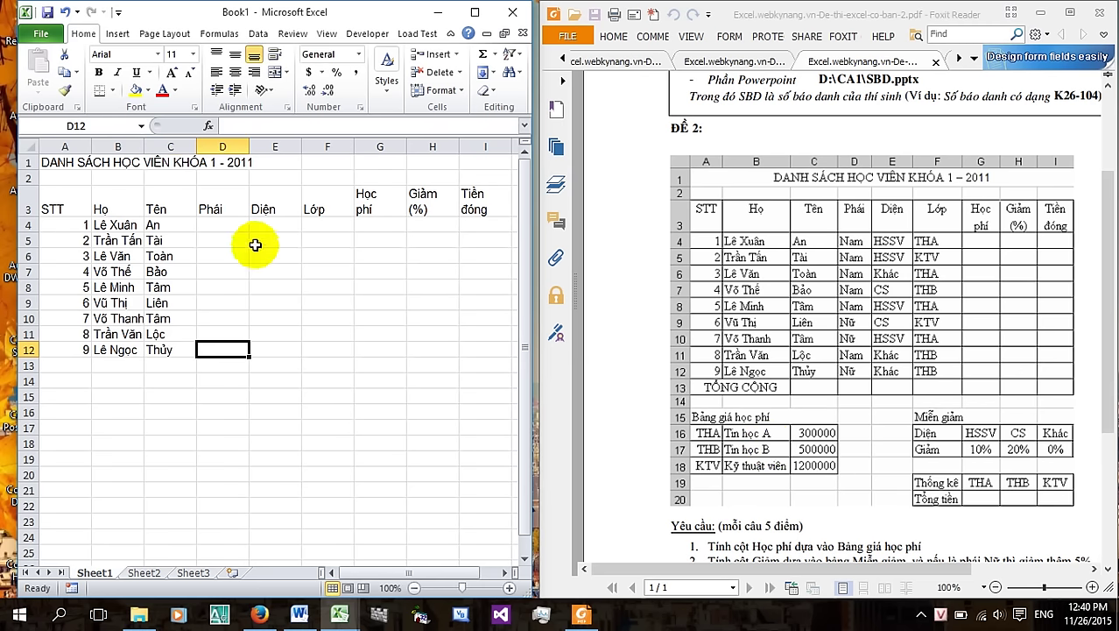
Enter Nam as the first student's Phái in D4
left_click(240, 223)
type("Nam")
key("Return")
left_click(240, 223)
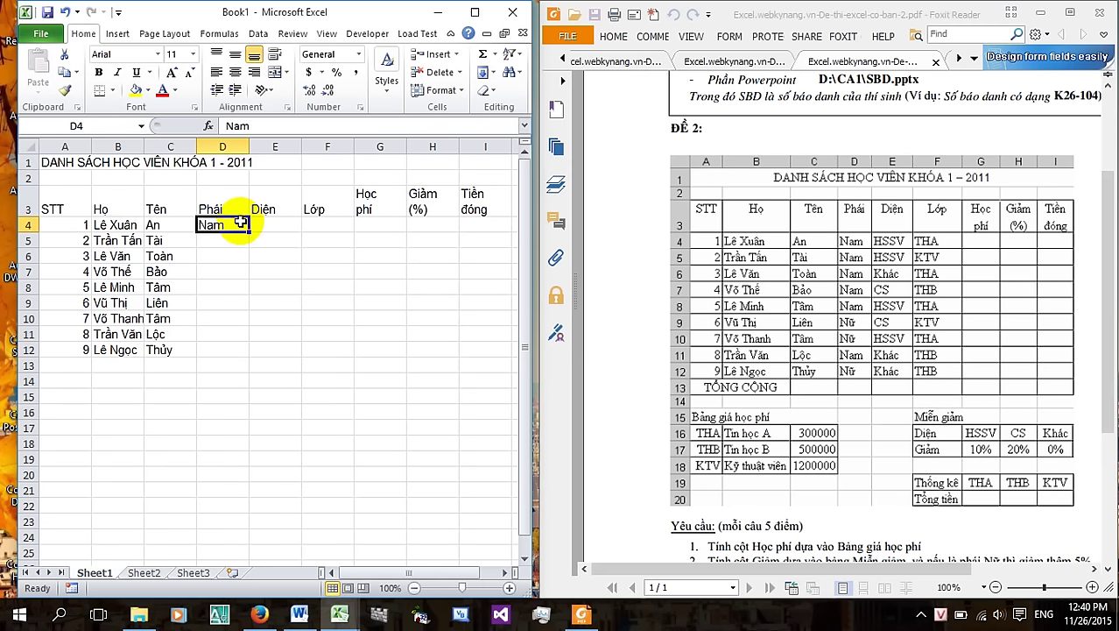
key("ctrl+c")
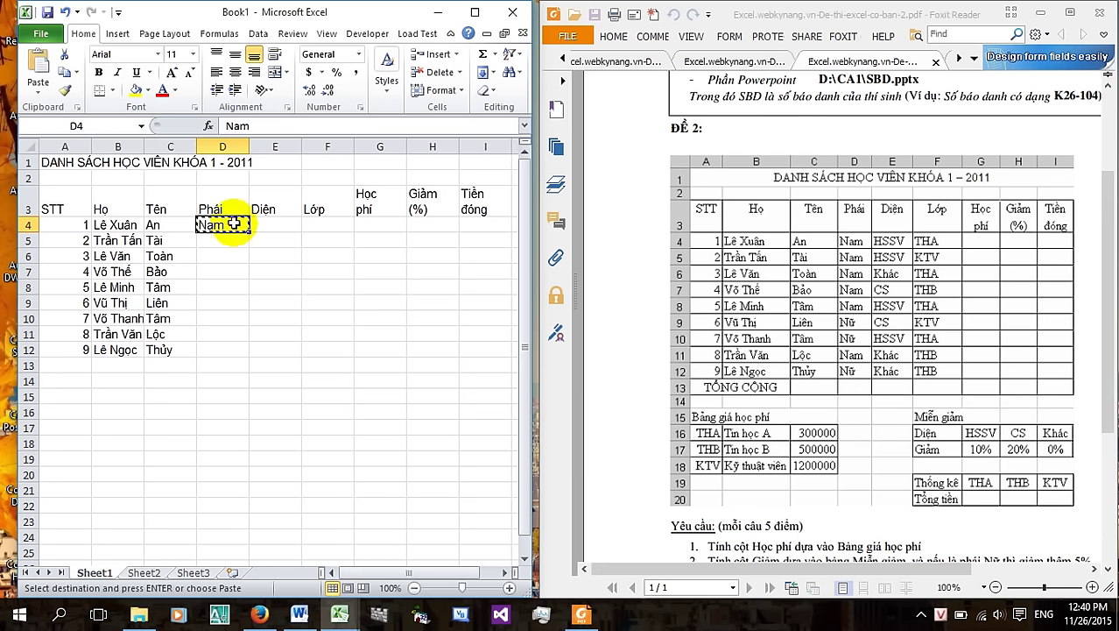
left_click(580, 340)
left_click(233, 238)
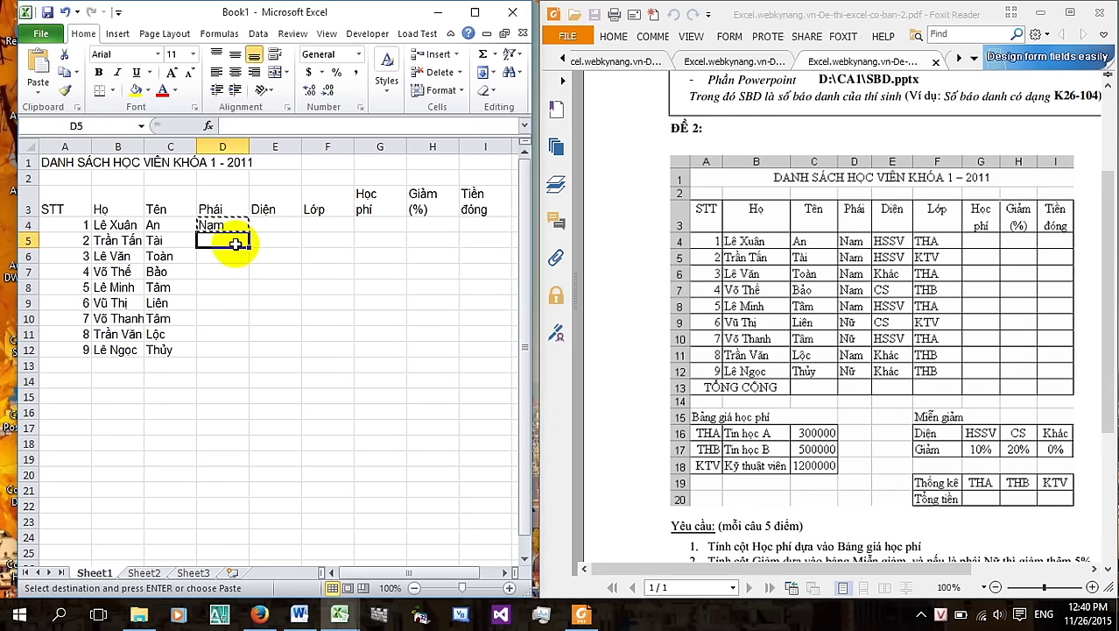
left_click(234, 226)
key("Escape")
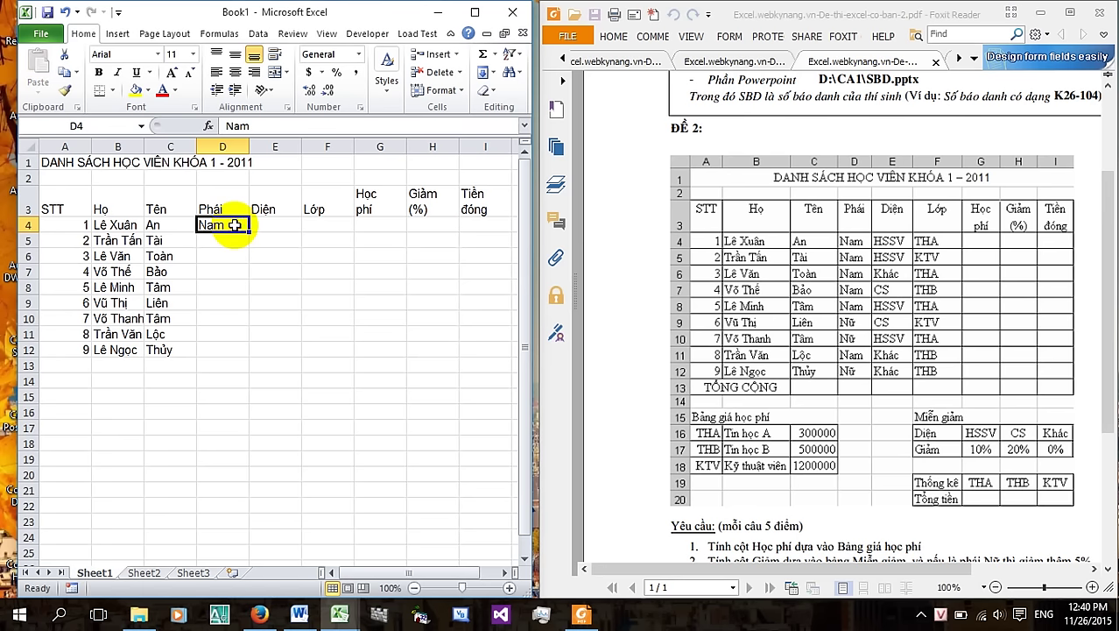
Copy Nam into D5, D6, D7, D8 and D11
right_click(225, 226)
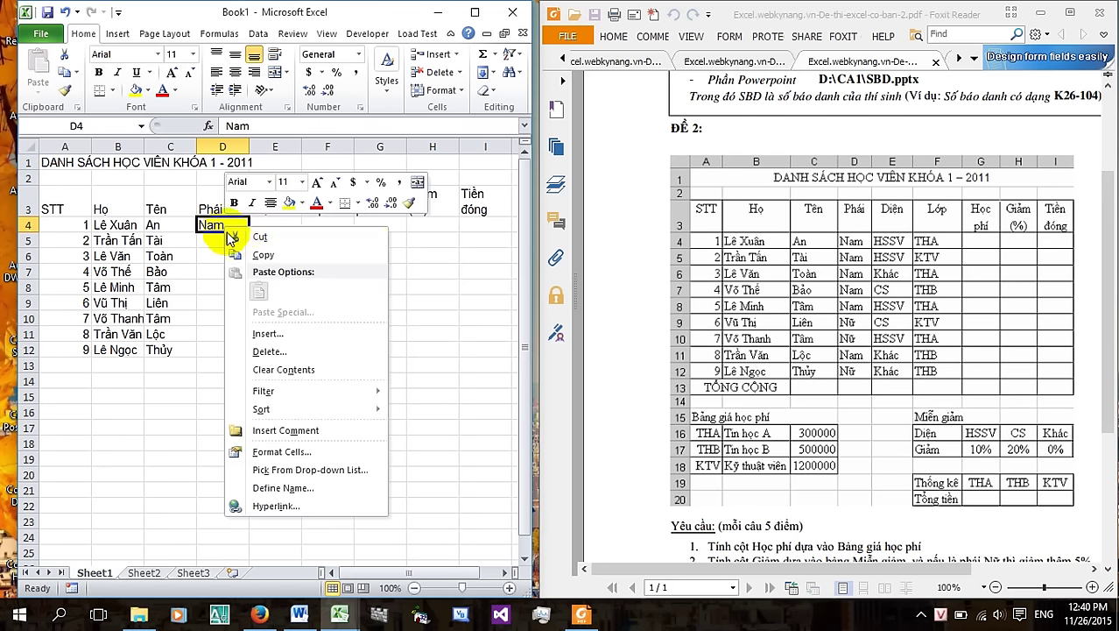
left_click(257, 255)
left_click(225, 241)
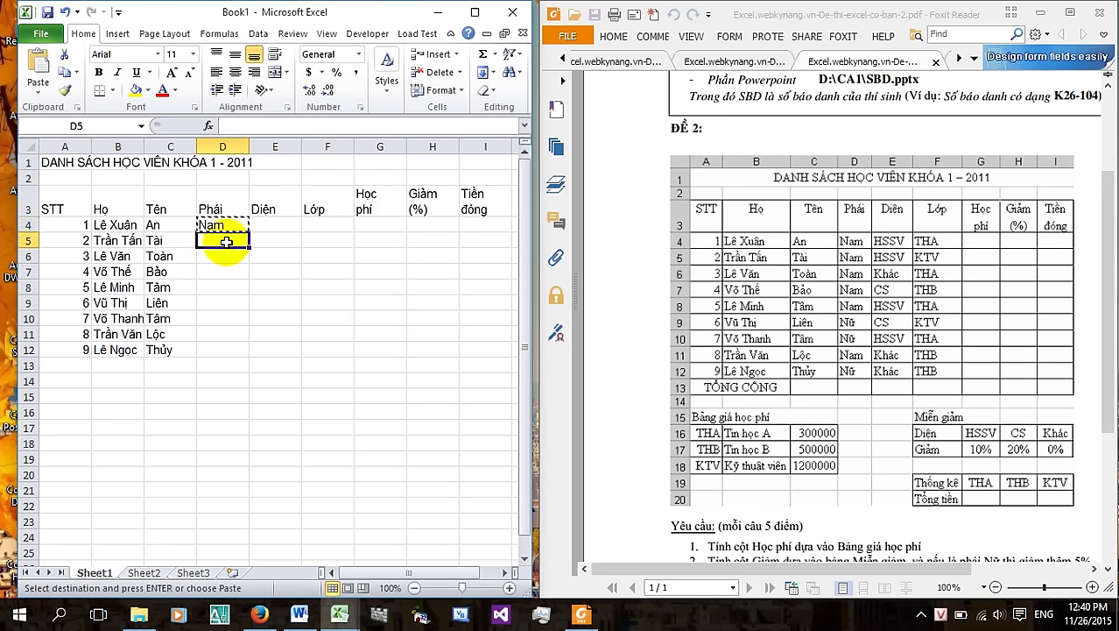
right_click(226, 242)
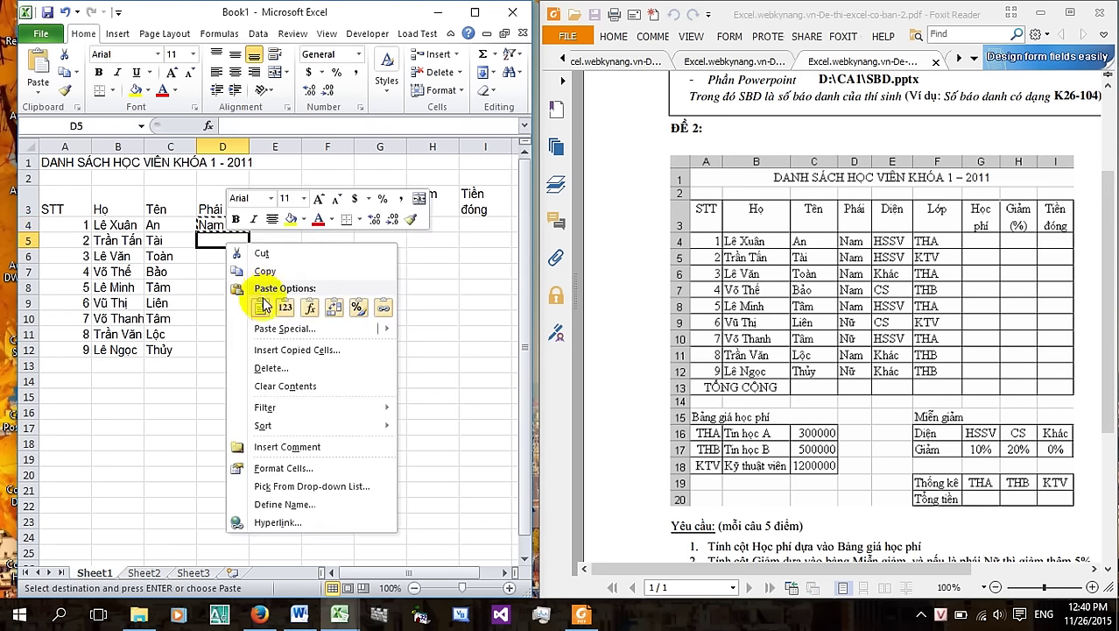
left_click(262, 307)
left_click(216, 256)
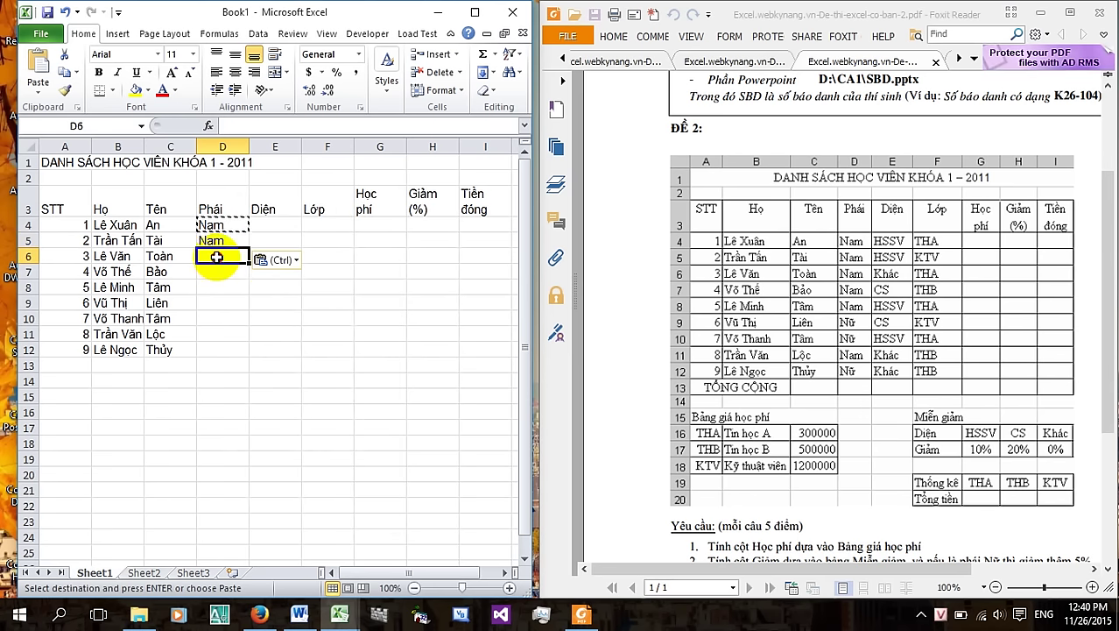
key("ctrl+v")
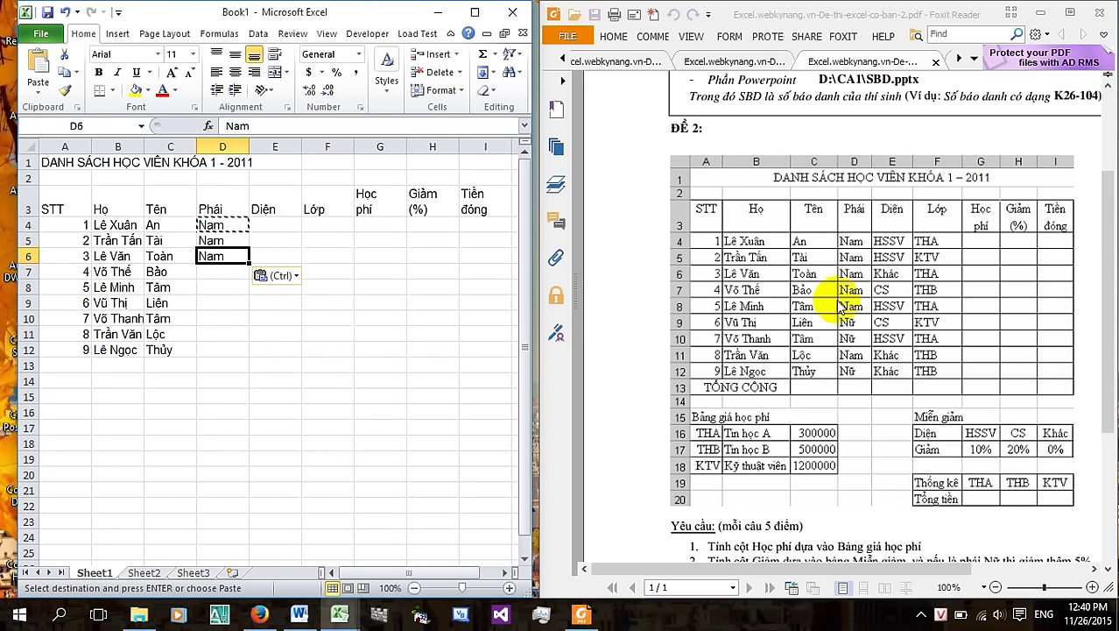
left_click_drag(219, 273, 217, 287)
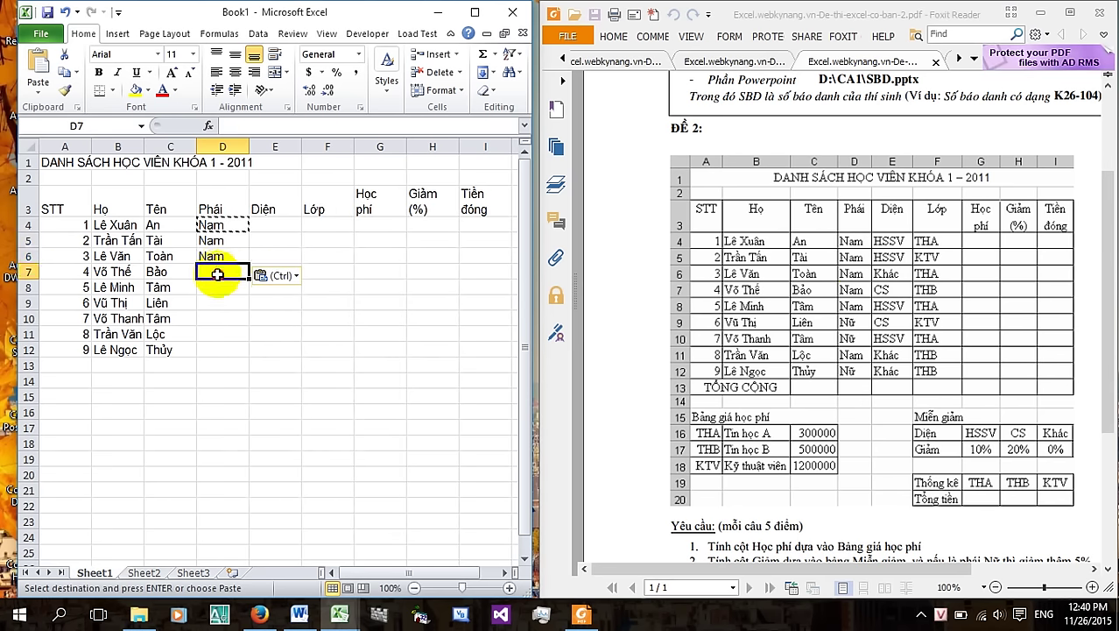
key("ctrl+v")
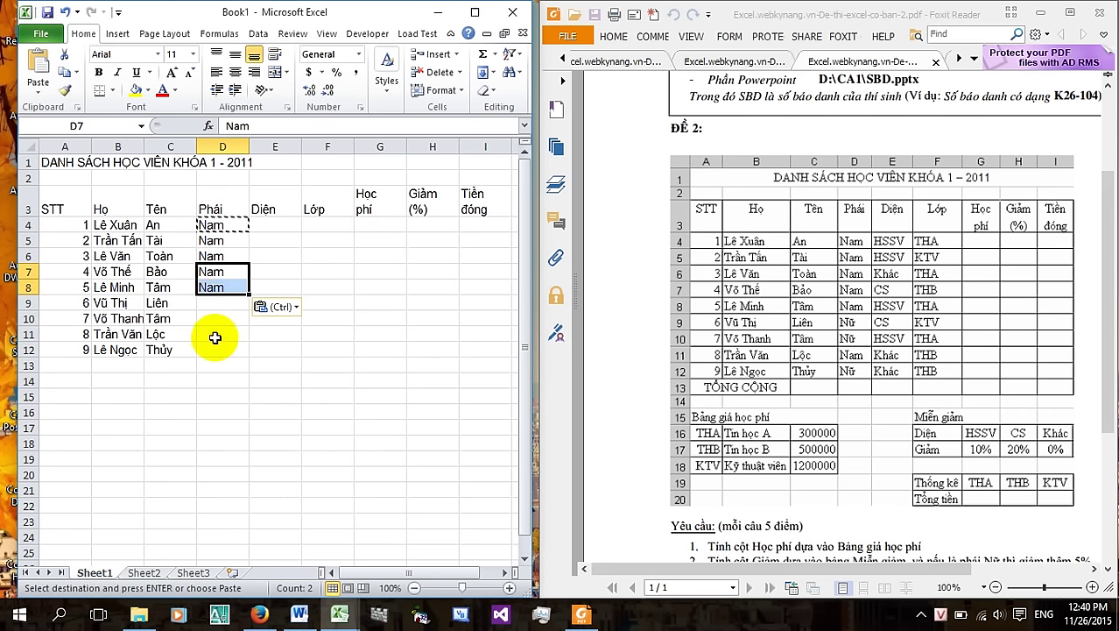
left_click(214, 337)
key("ctrl+v")
Enter Nữ in D9 and copy it into D10 and D12
left_click(218, 302)
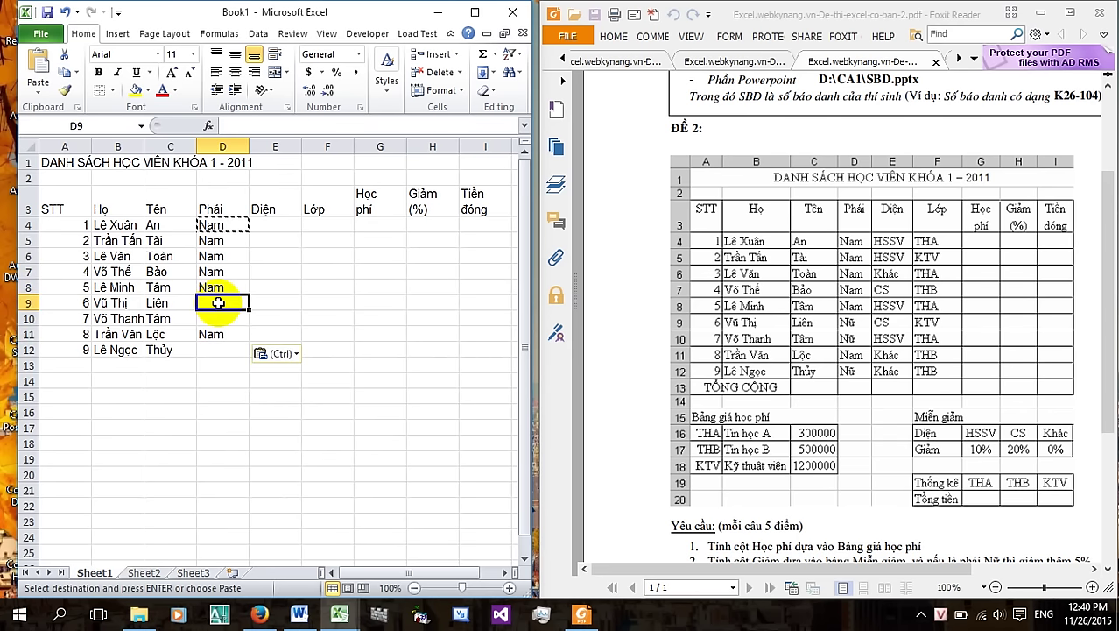
type("Nu")
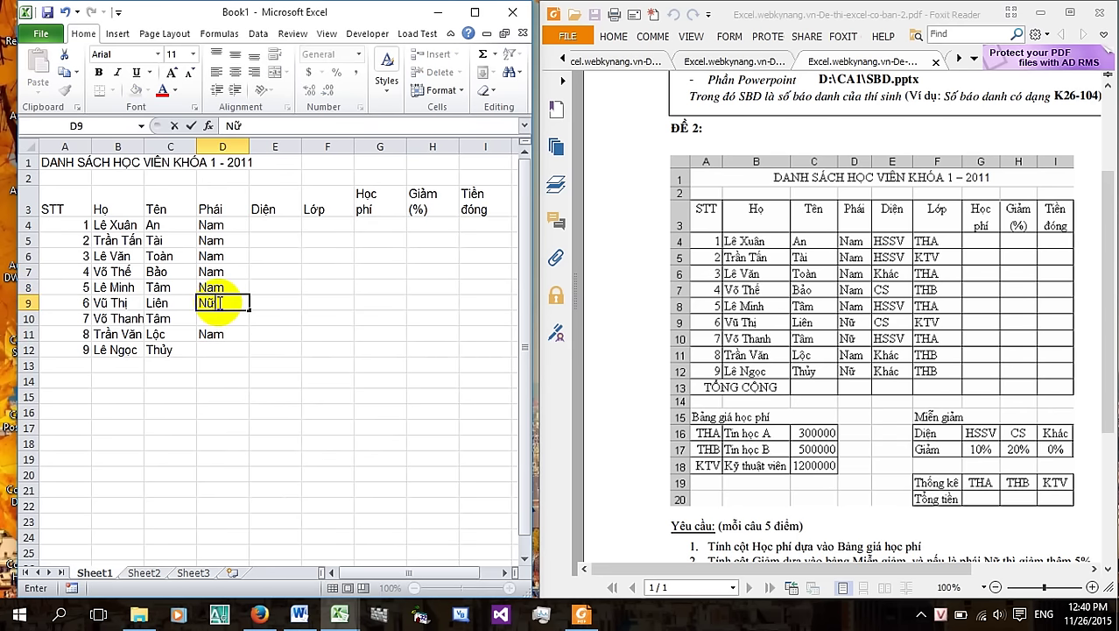
key("Return")
left_click(218, 302)
key("ctrl+c")
left_click(215, 317)
key("ctrl+v")
key("Down")
key("Down")
key("ctrl+v")
key("Right")
key("Up")
key("Up")
key("Up")
key("Up")
key("Up")
key("Up")
key("Up")
key("Up")
key("F2")
Fill E4:E7 with HSSV, HSSV, Khác and CS
type("HSSV")
key("ctrl+Return")
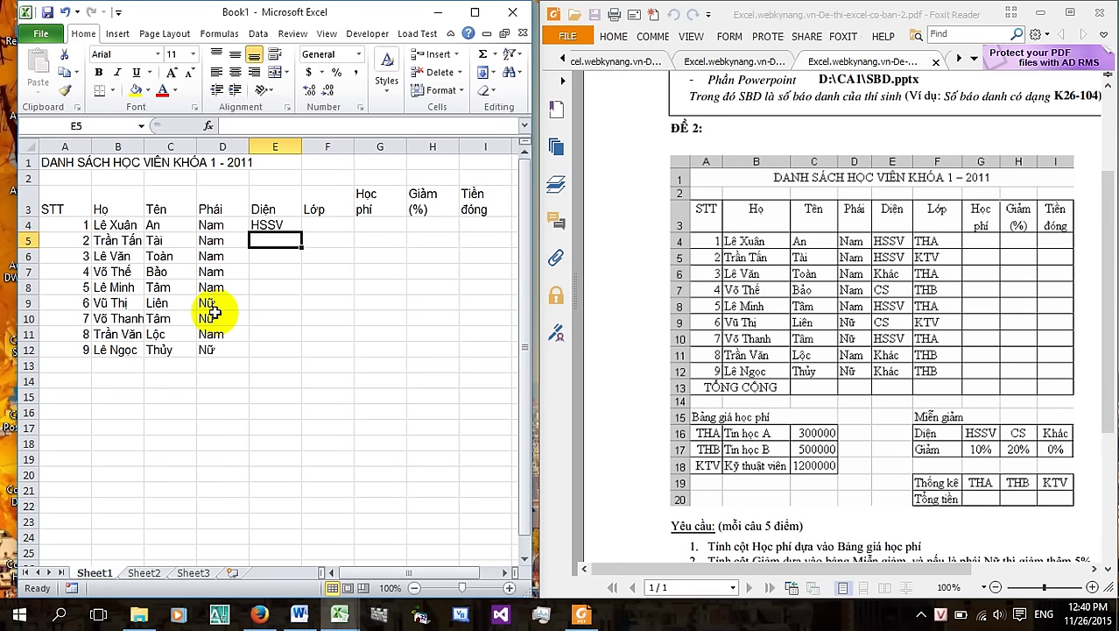
key("ctrl+c")
key("Down")
key("ctrl+v")
key("Down")
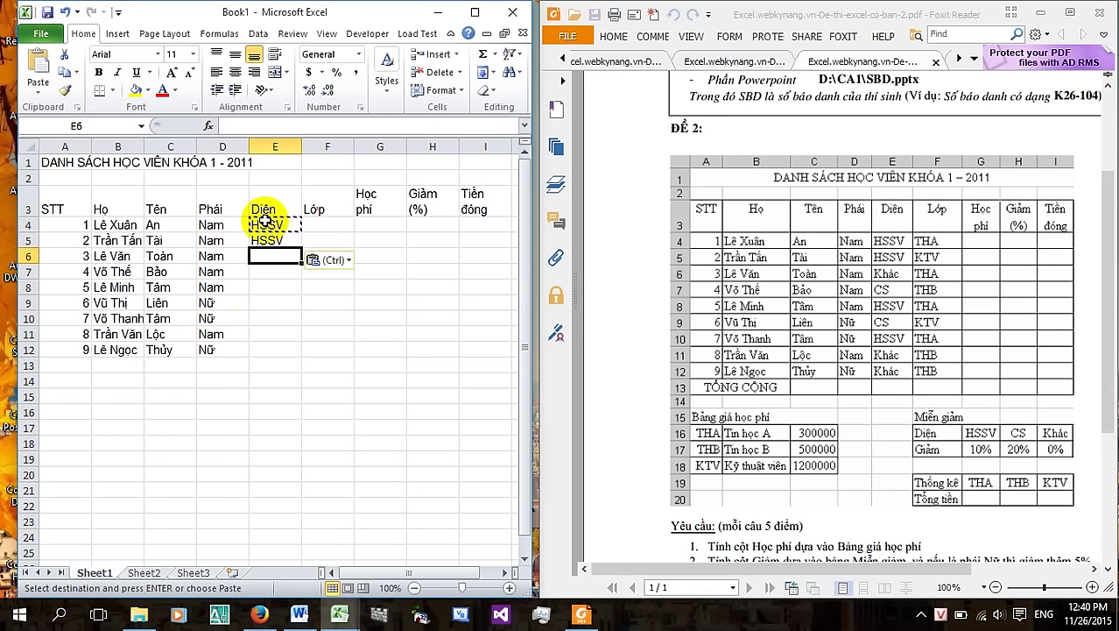
type("Khac")
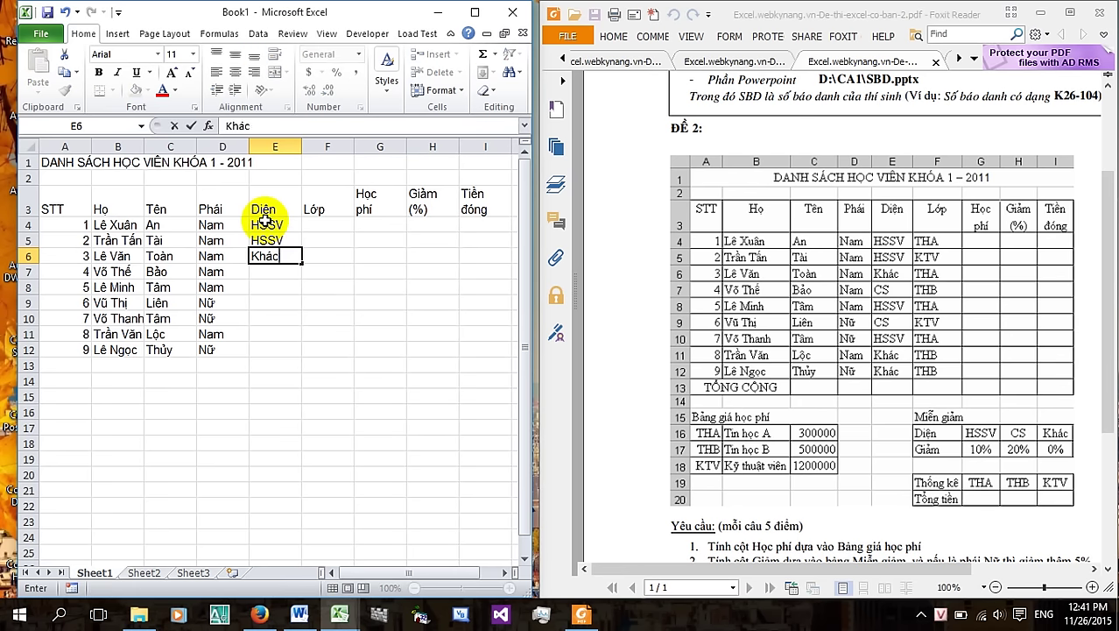
key("Return")
type("CS")
key("Return")
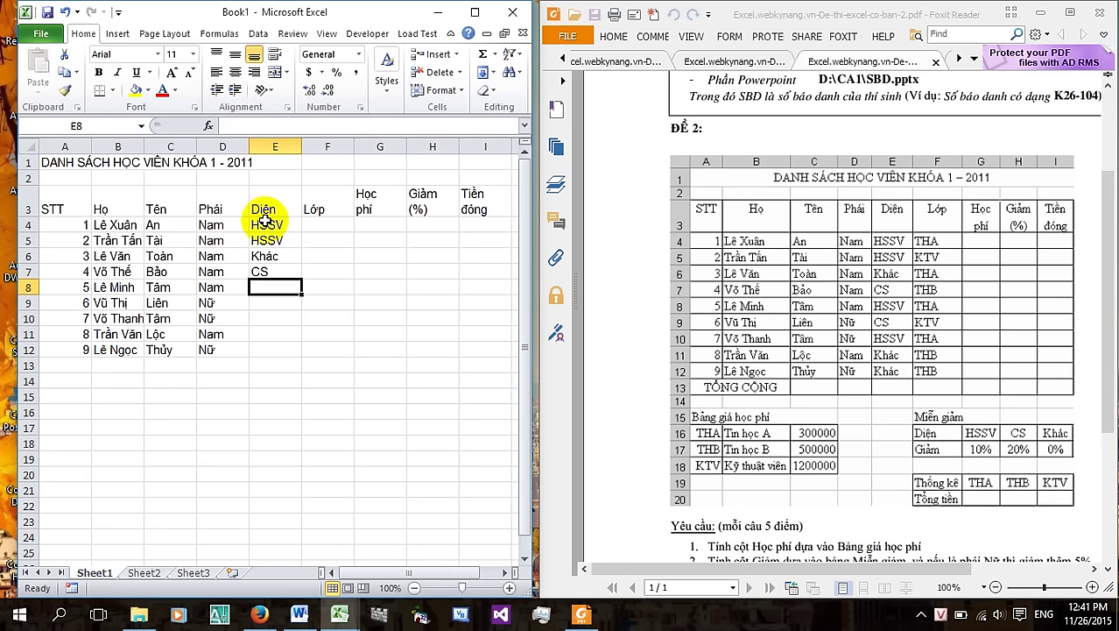
Copy HSSV into E8 and E10
left_click(266, 224)
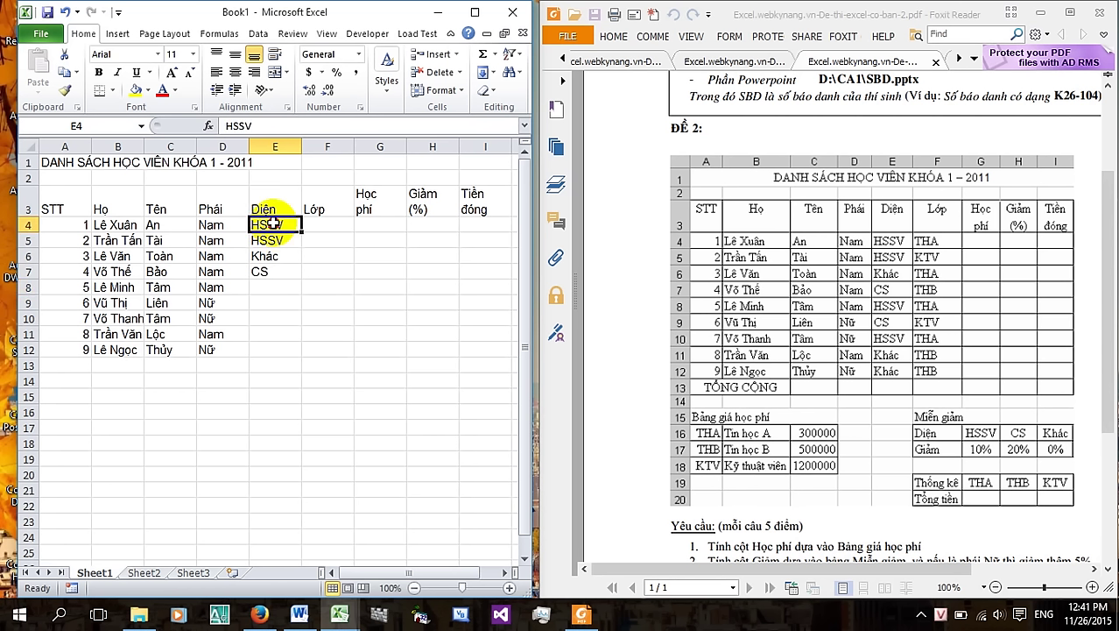
key("ctrl+c")
left_click(265, 287)
key("ctrl+v")
left_click(263, 319)
key("ctrl+v")
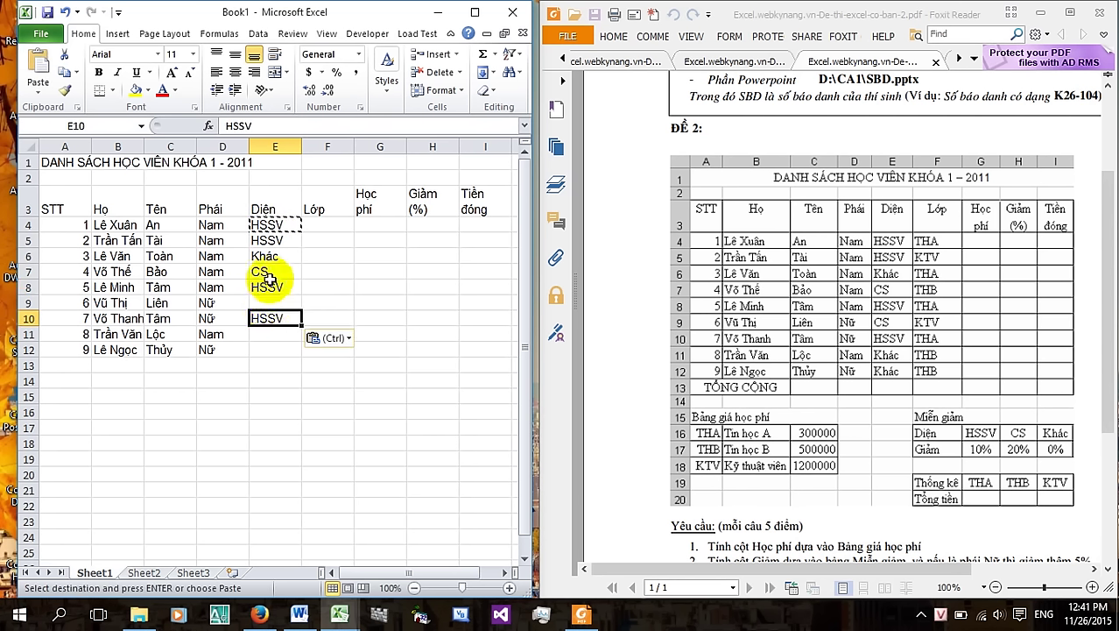
Copy CS into E9 and Khác into E11 and E12
left_click(267, 272)
key("ctrl+c")
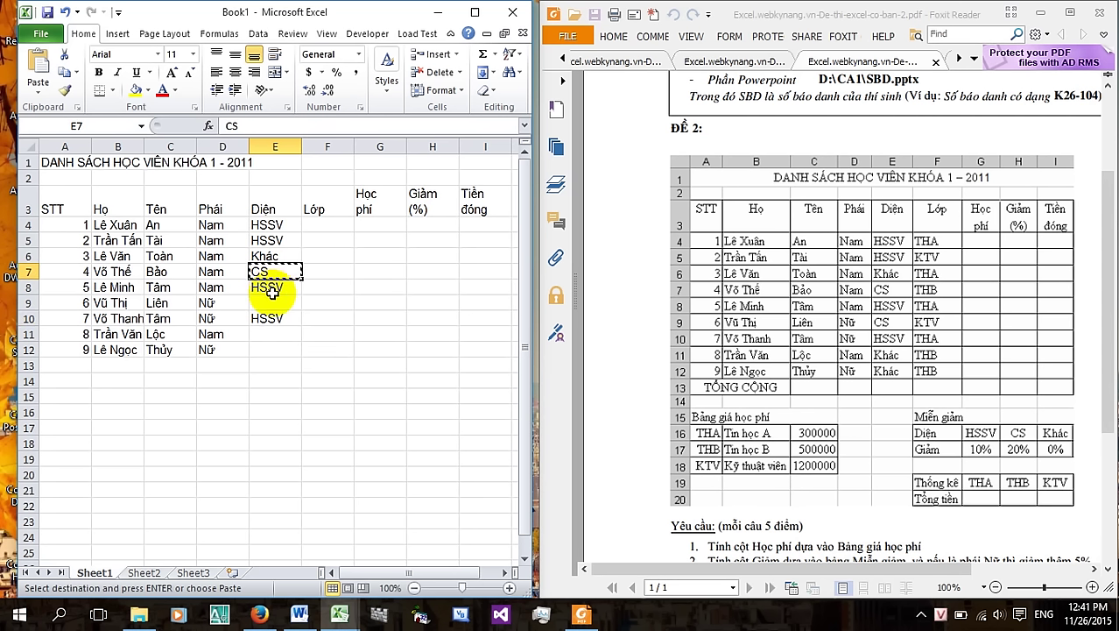
left_click(271, 303)
key("ctrl+v")
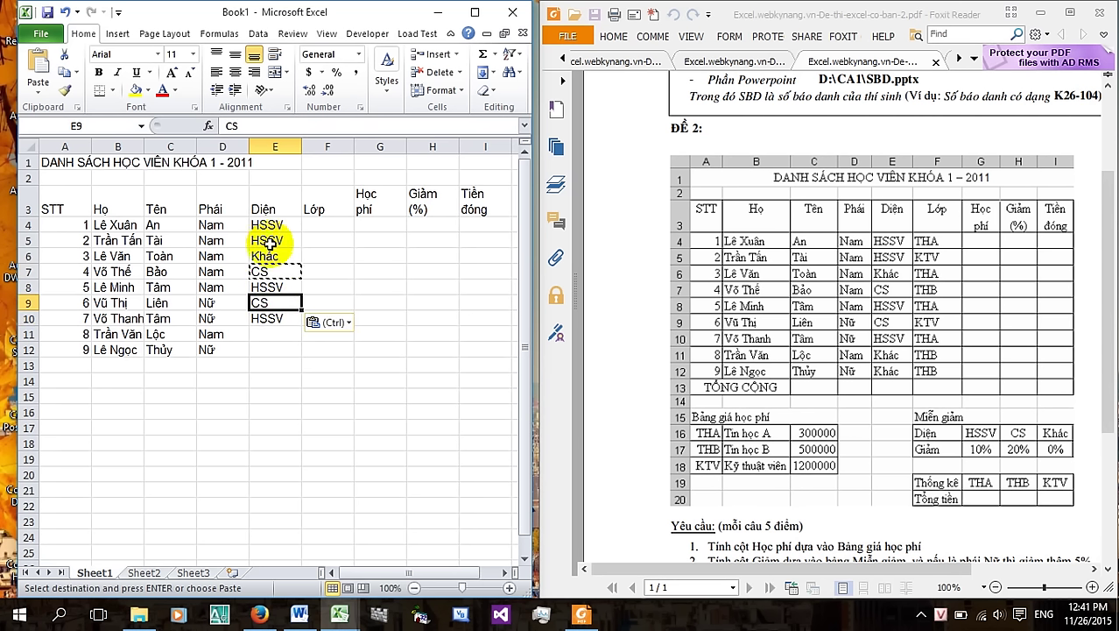
left_click(272, 255)
key("ctrl+c")
left_click_drag(272, 334, 258, 346)
key("ctrl+v")
left_click(329, 225)
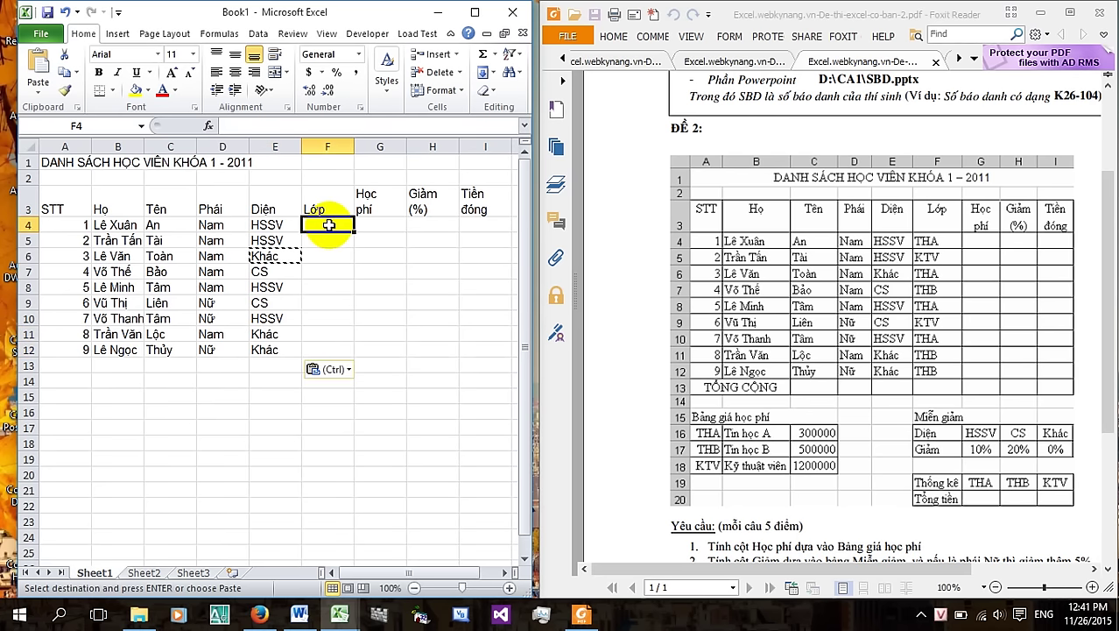
Type class codes THA in F4, KTV in F5 and THB in F7, leaving F6 blank
type("THA")
key("Return")
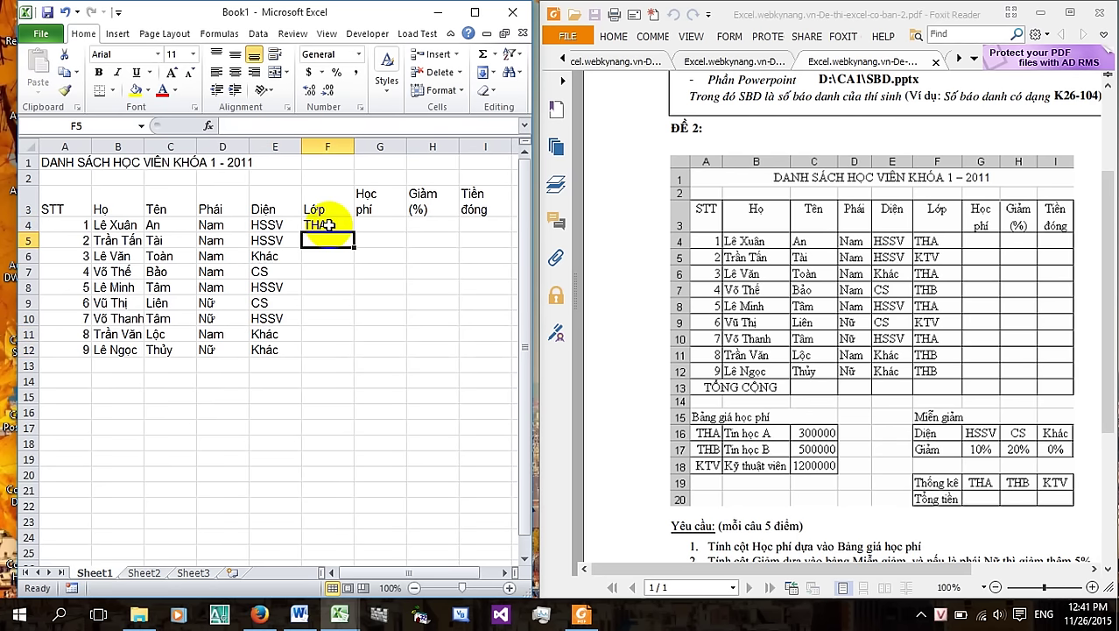
type("KTV")
key("Return")
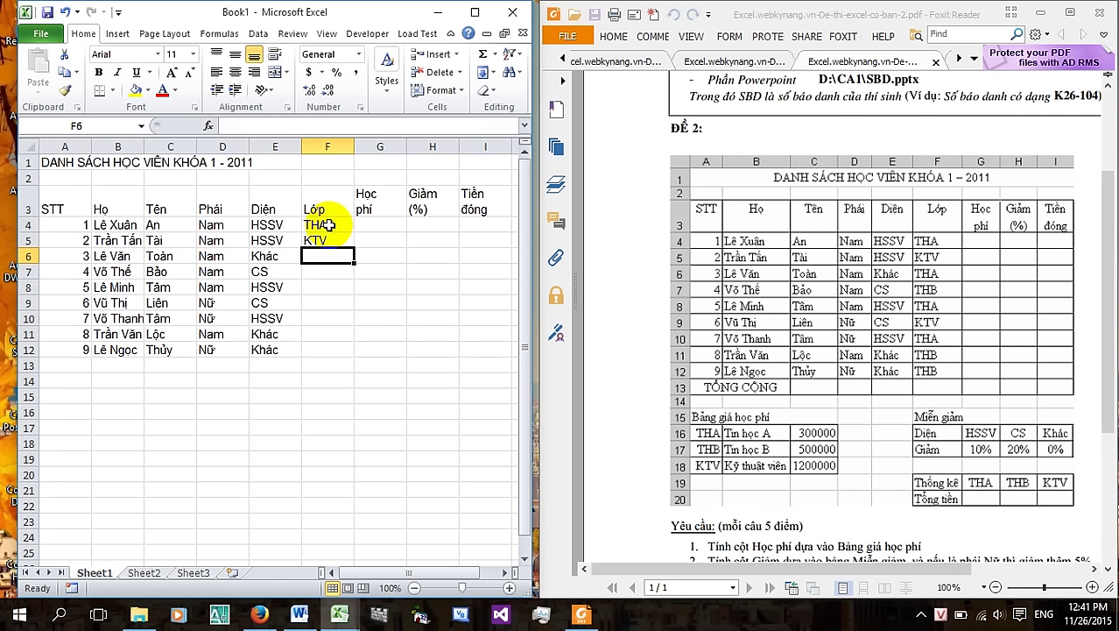
key("Return")
type("THB")
key("Return")
Copy THA into F6, F8 and F10
left_click(327, 225)
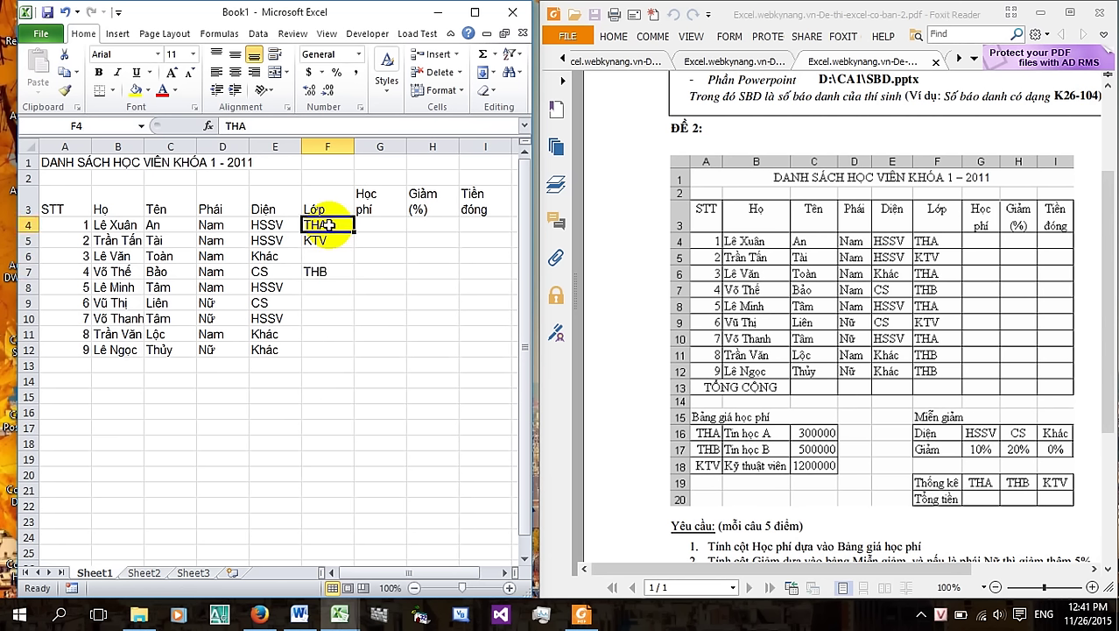
key("ctrl+c")
left_click(333, 256)
key("ctrl+v")
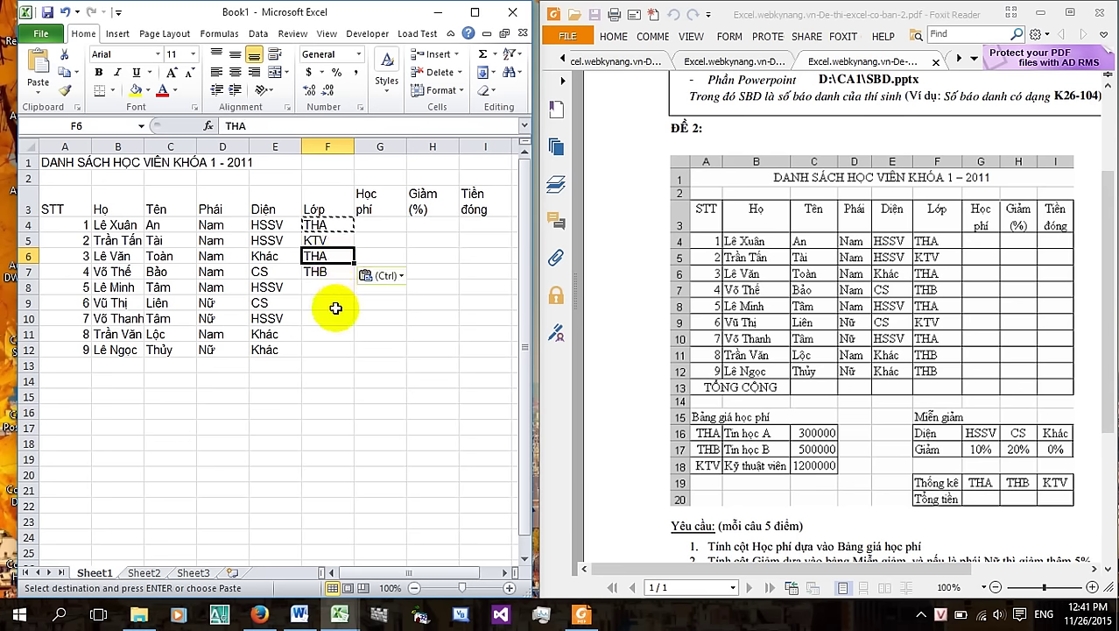
left_click(335, 290)
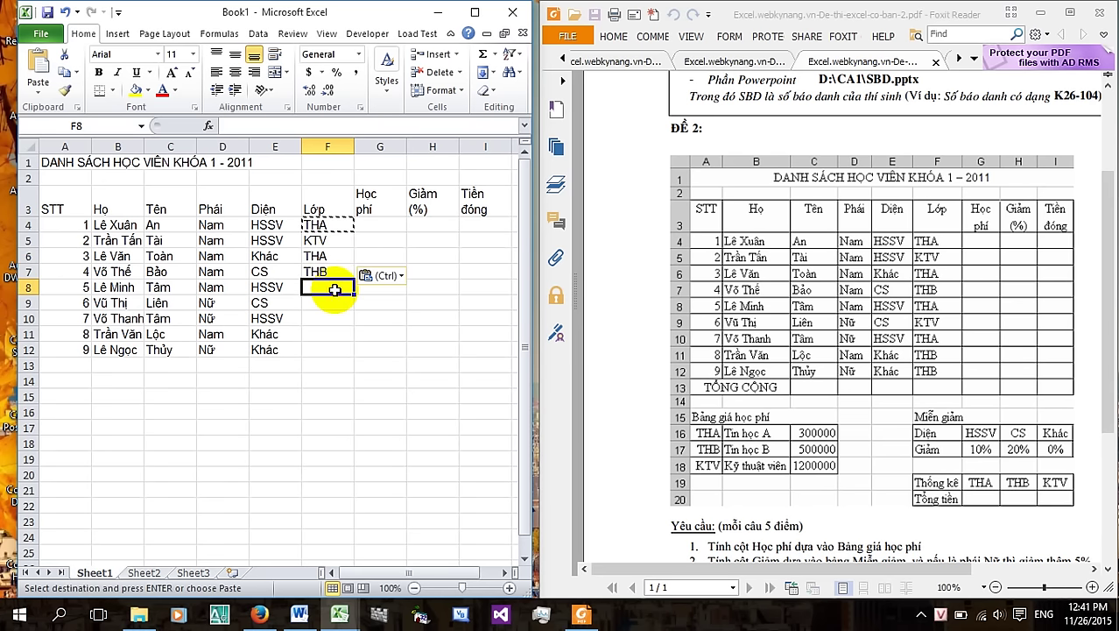
key("ctrl+v")
left_click(331, 320)
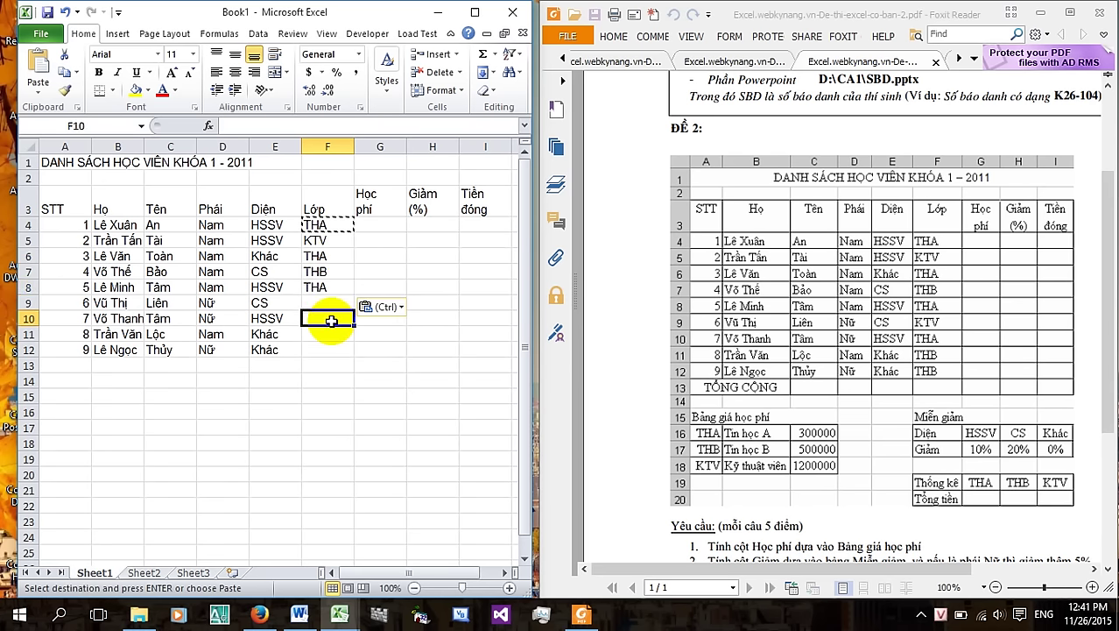
key("ctrl+v")
Copy KTV into F9 and THB into F11 and F12
left_click(341, 241)
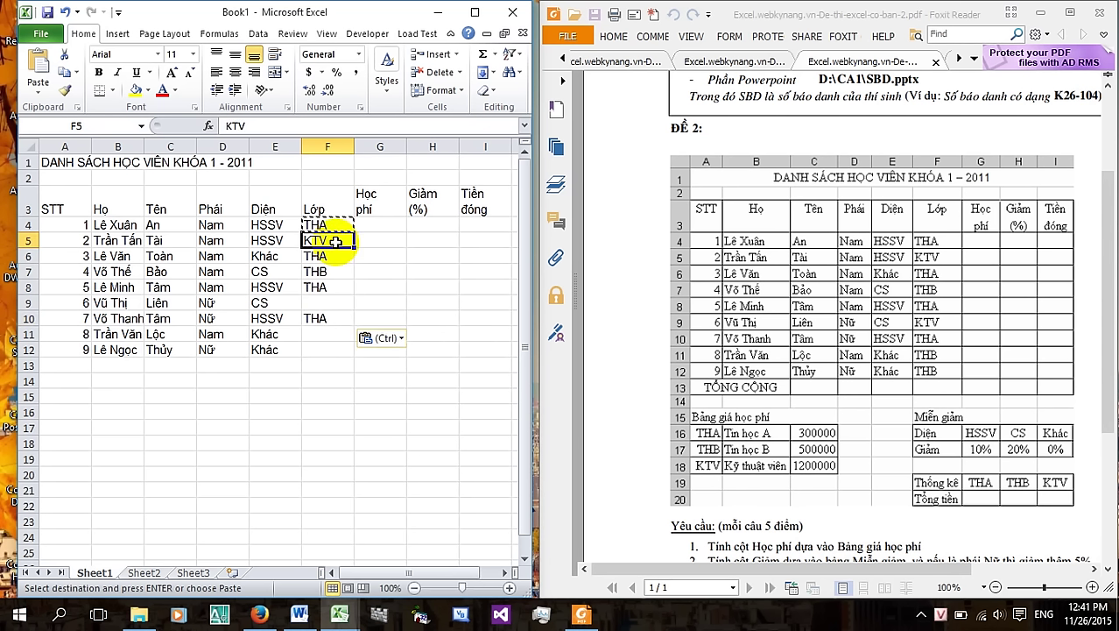
key("ctrl+c")
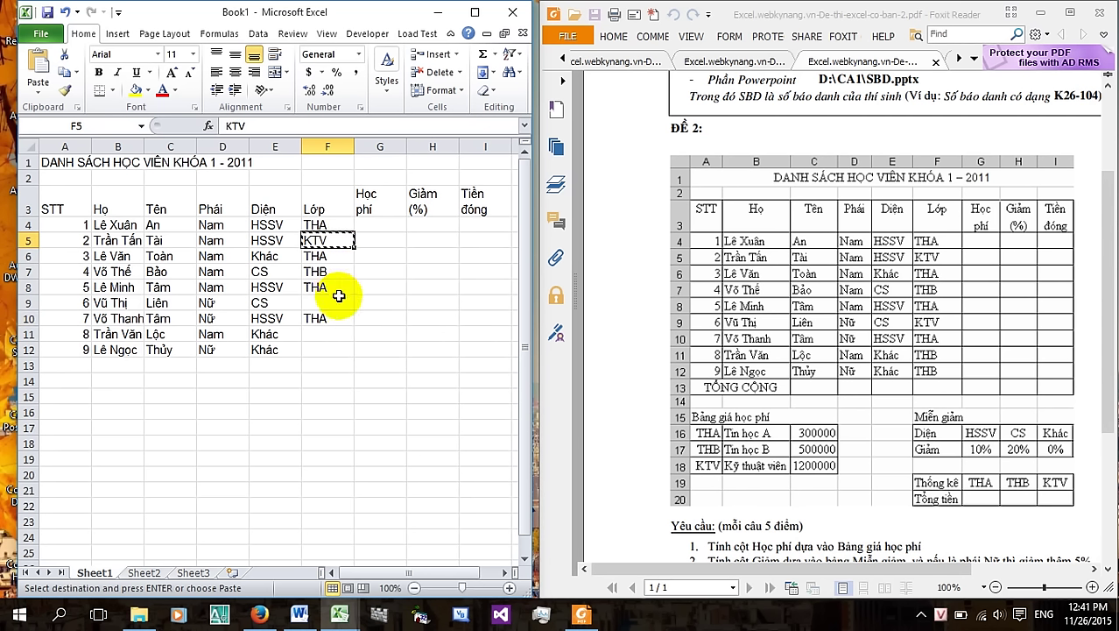
left_click(336, 304)
key("ctrl+v")
left_click(331, 272)
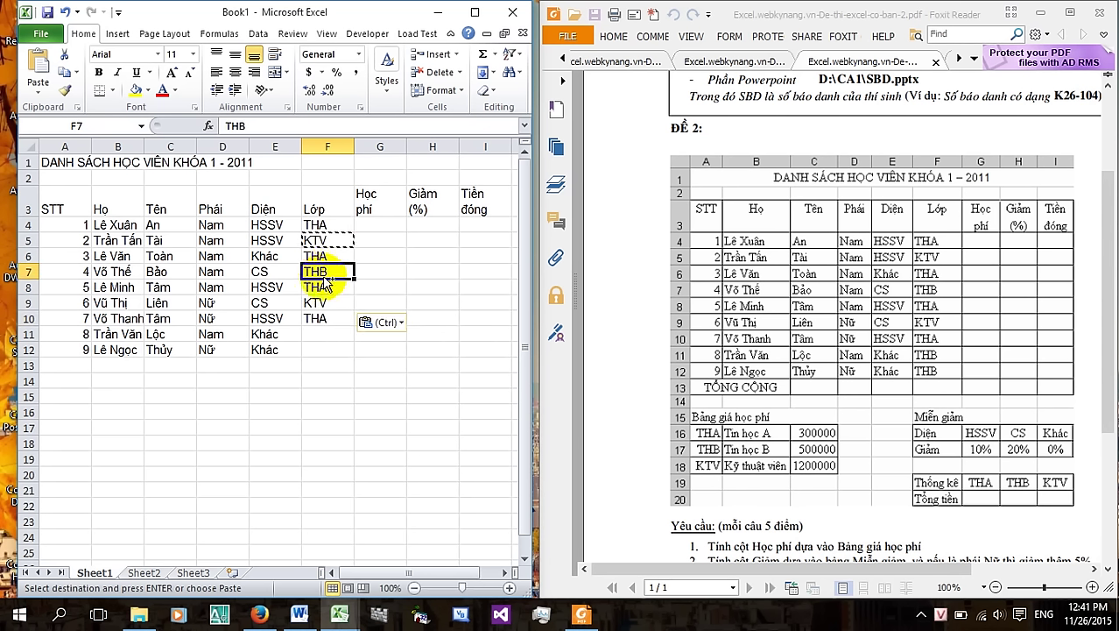
key("ctrl+c")
left_click_drag(328, 333, 326, 350)
key("ctrl+v")
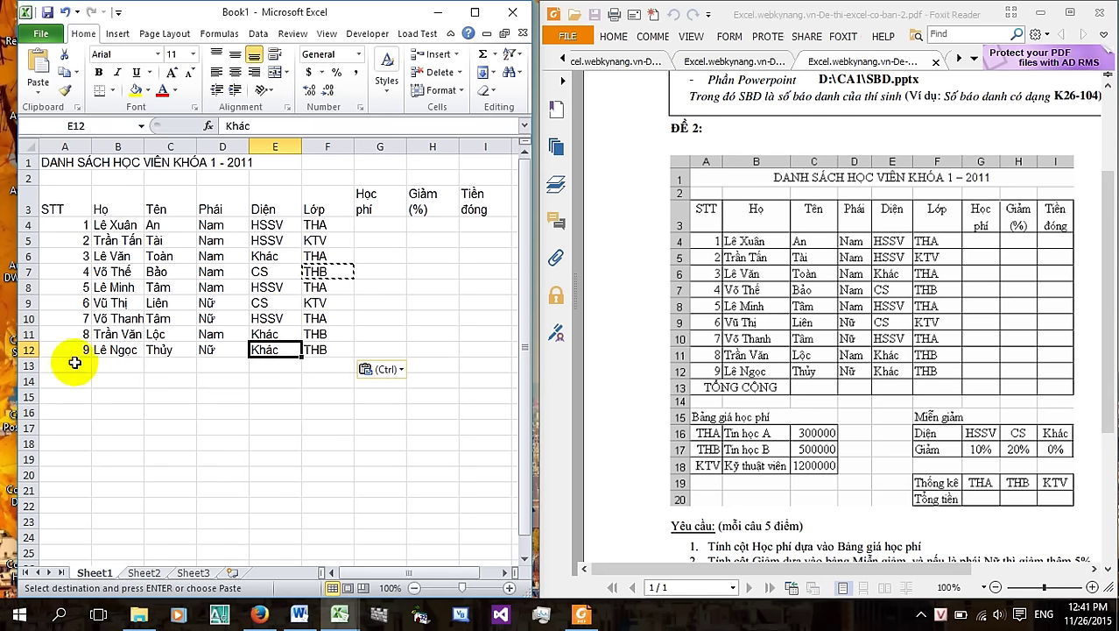
left_click(72, 365)
Type TỔNG CỘNG in A13 and the heading Bảng giá học phí in A15
type("TÔ")
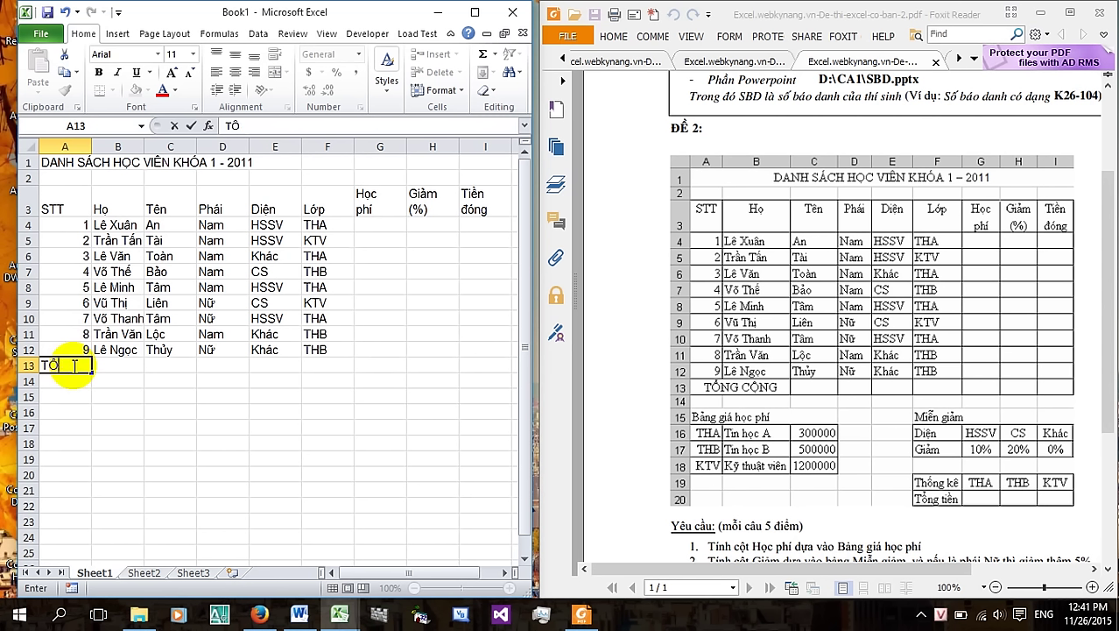
type("o")
key("Return")
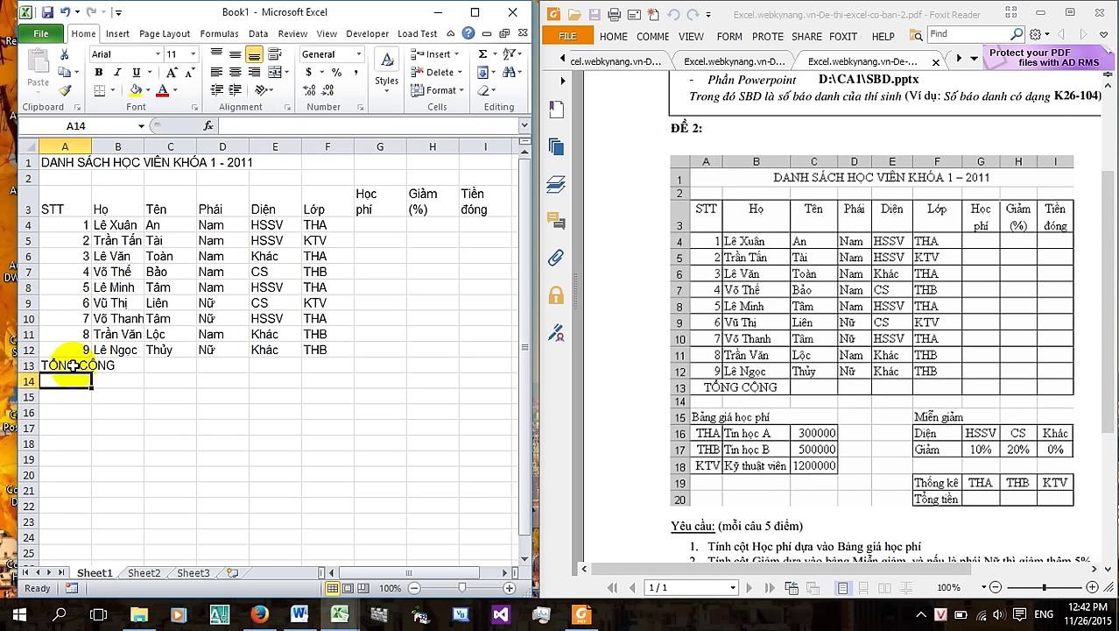
key("Down")
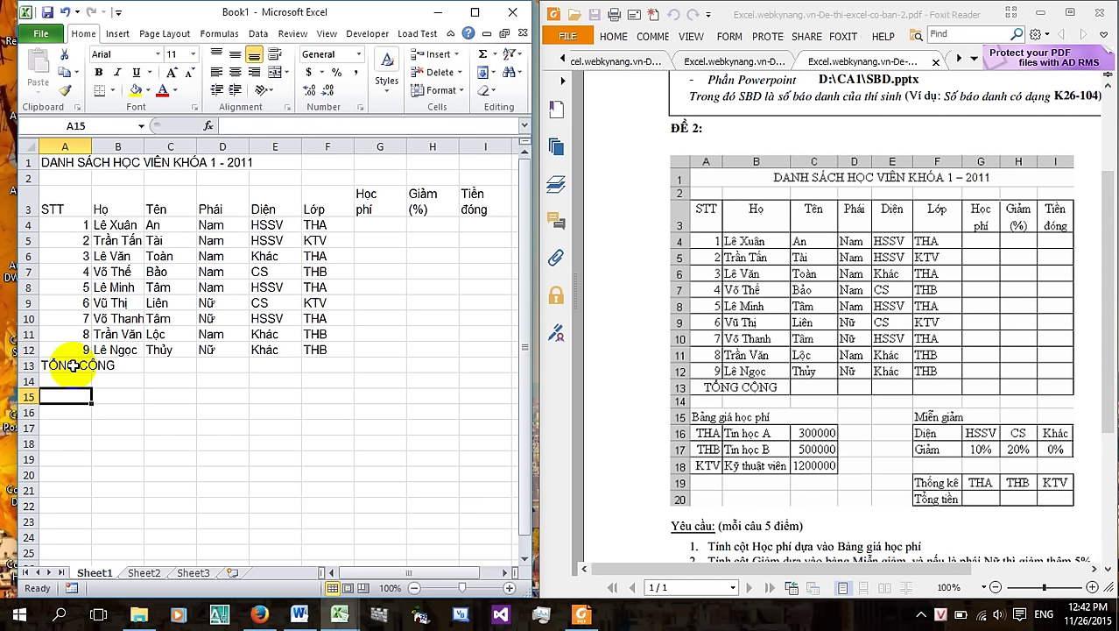
type("Bảng giá học phí")
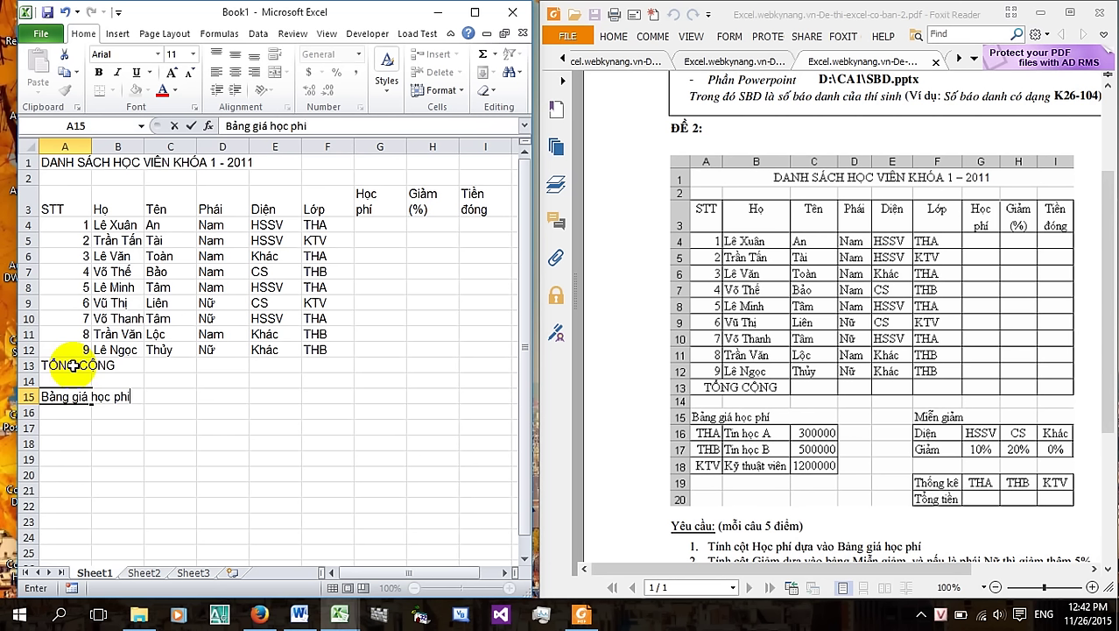
key("Return")
Enter the course codes THA, THB and KTV in A16:A18
type("THA")
key("Return")
type("THB")
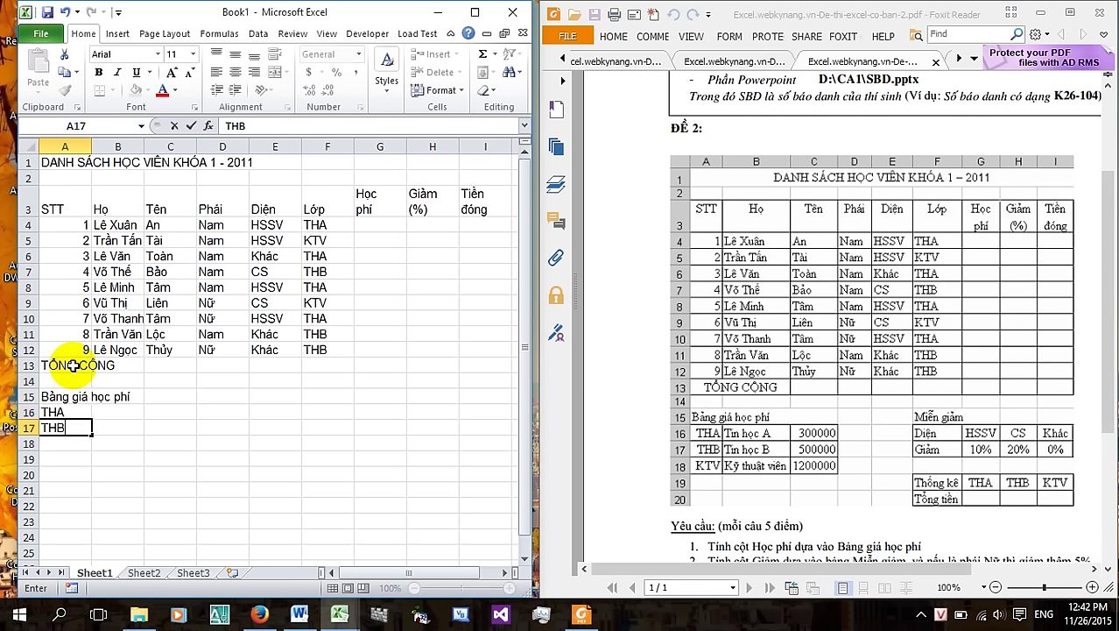
key("Return")
type("KTV")
key("Tab")
key("Down")
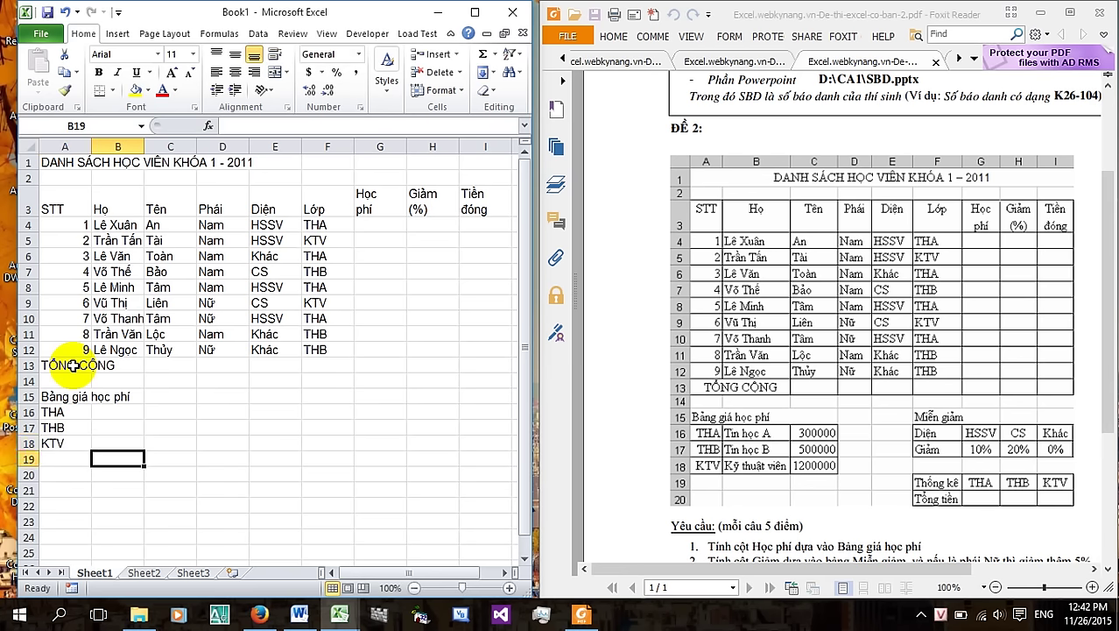
key("Up")
key("Up")
key("Up")
Enter course names Tin hoc A, Tin hoc B and Kỹ thuật viên in B16:B18
type("Ti")
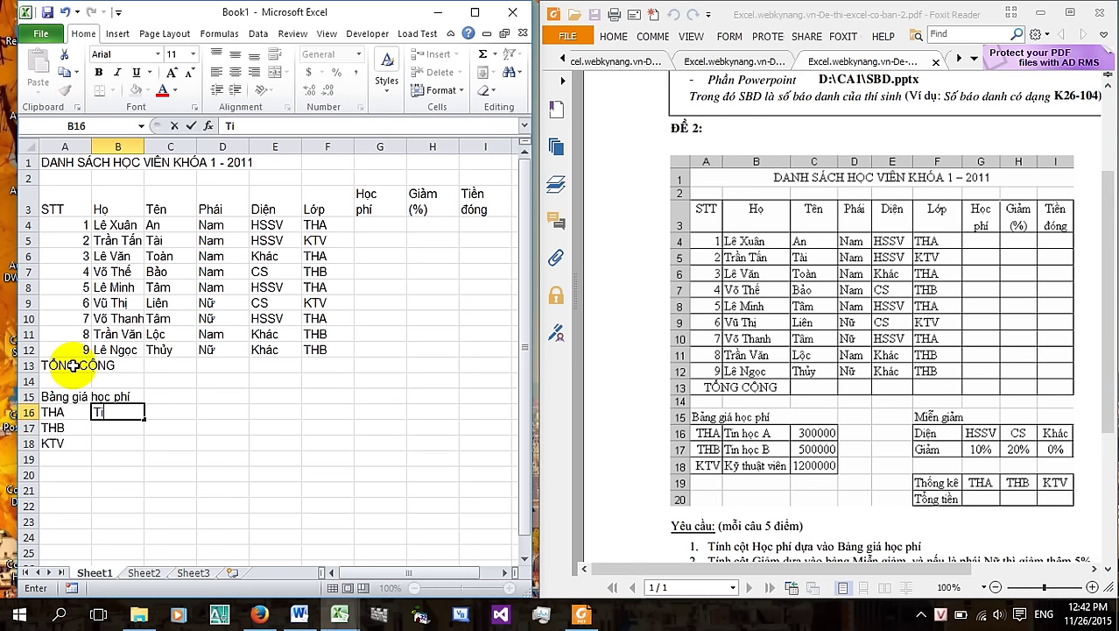
type("n hoc A")
key("Return")
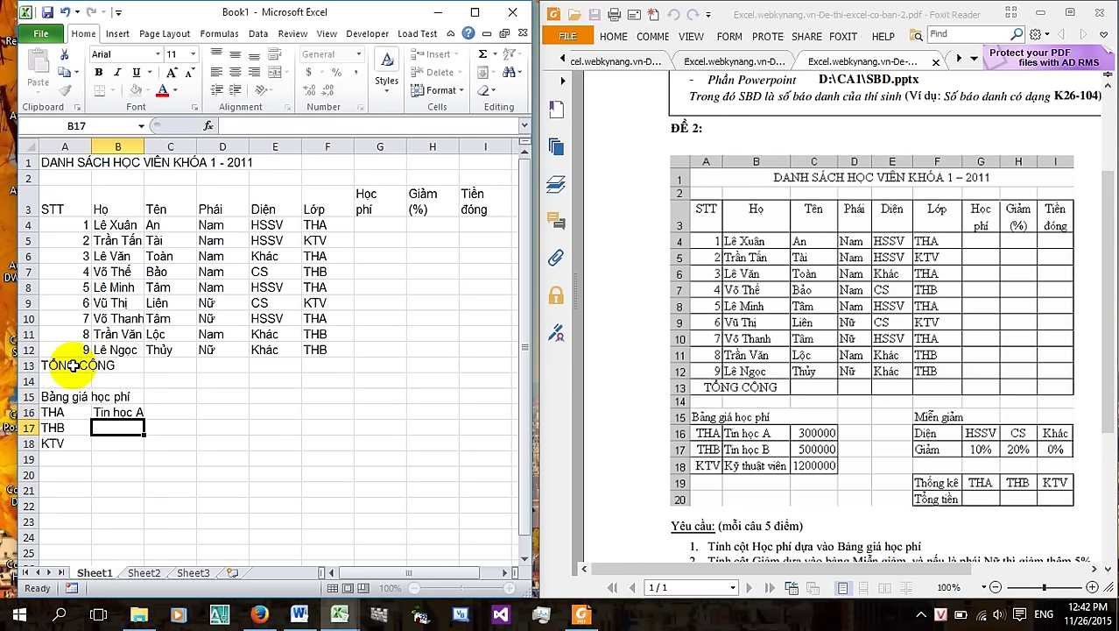
type("Tin hoc B")
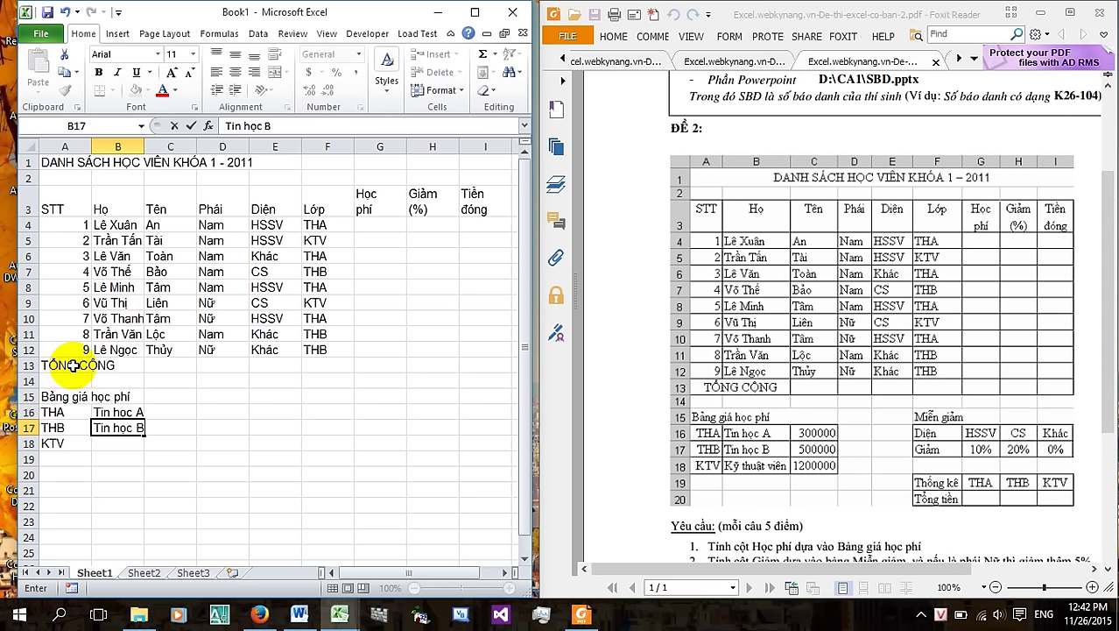
key("Return")
type("Kỹ thuật viên")
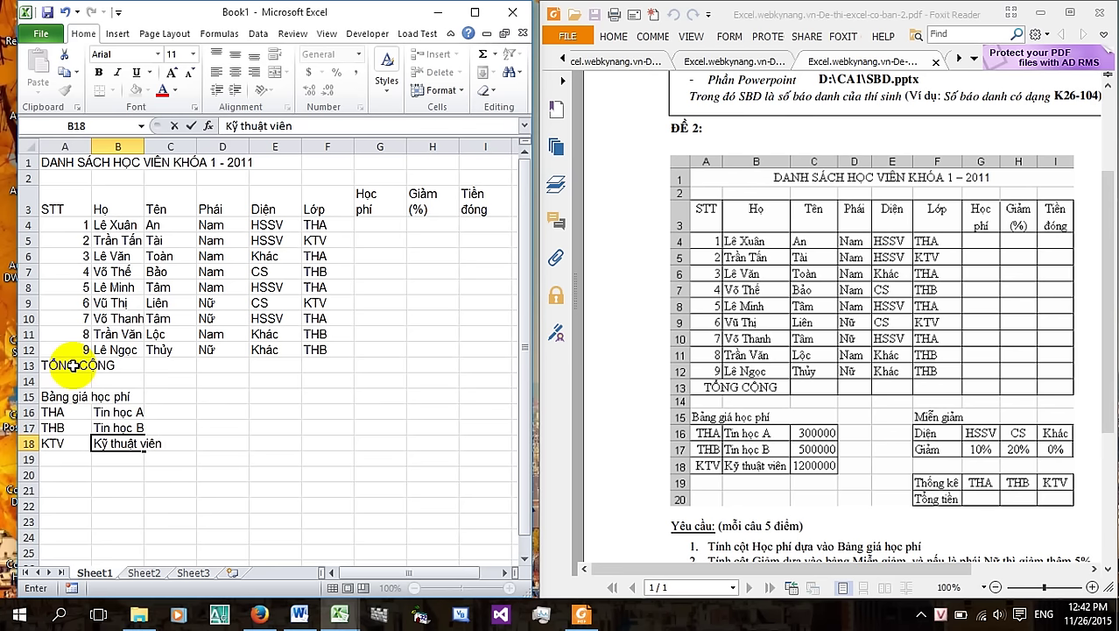
key("Tab")
key("Up")
key("Up")
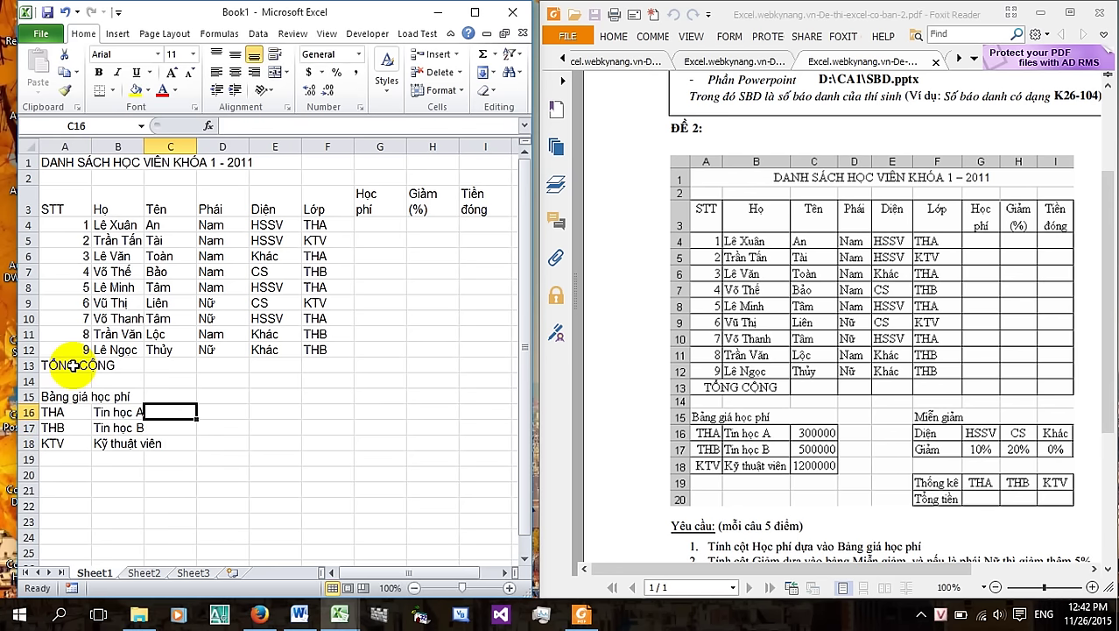
Enter fees 300000, 500000 and 1200000 in C16:C18
type("30000")
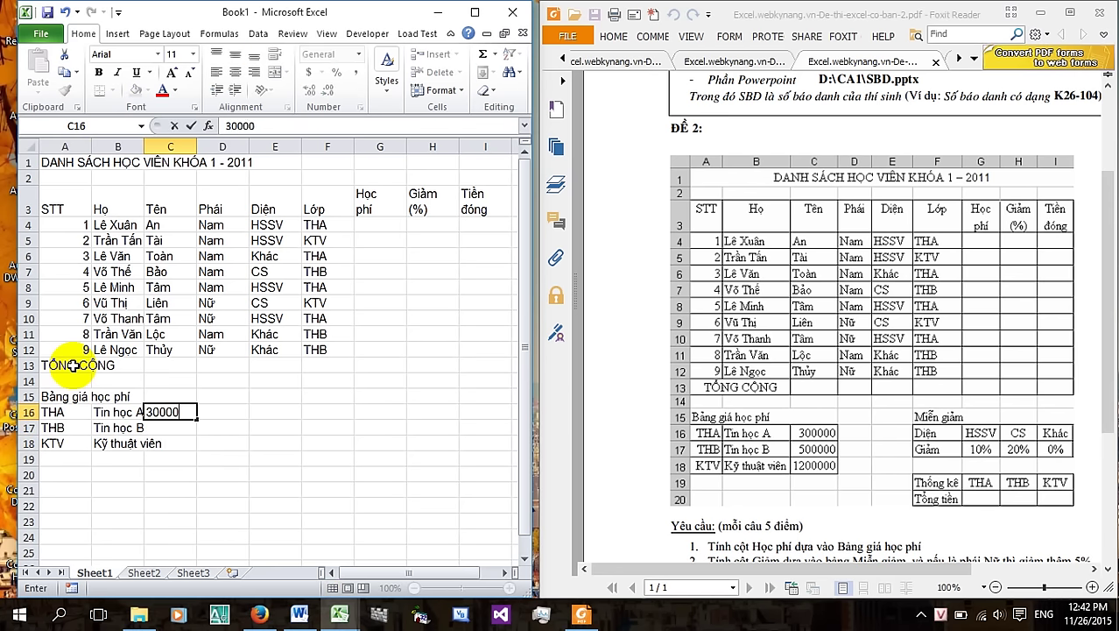
key("Return")
type("5000")
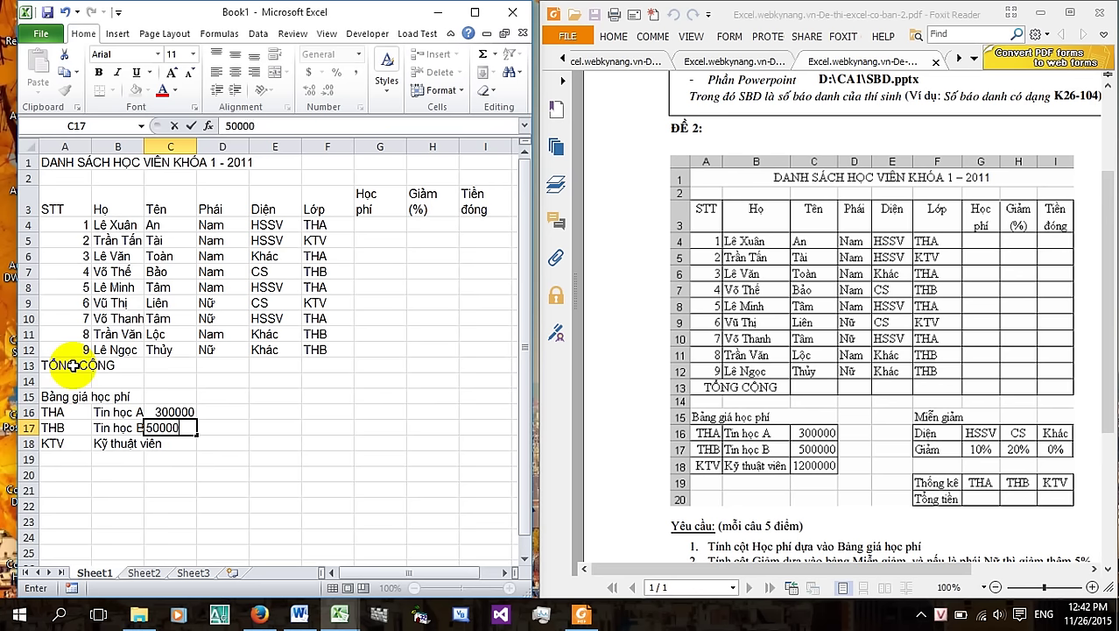
type("0")
key("Return")
type("120")
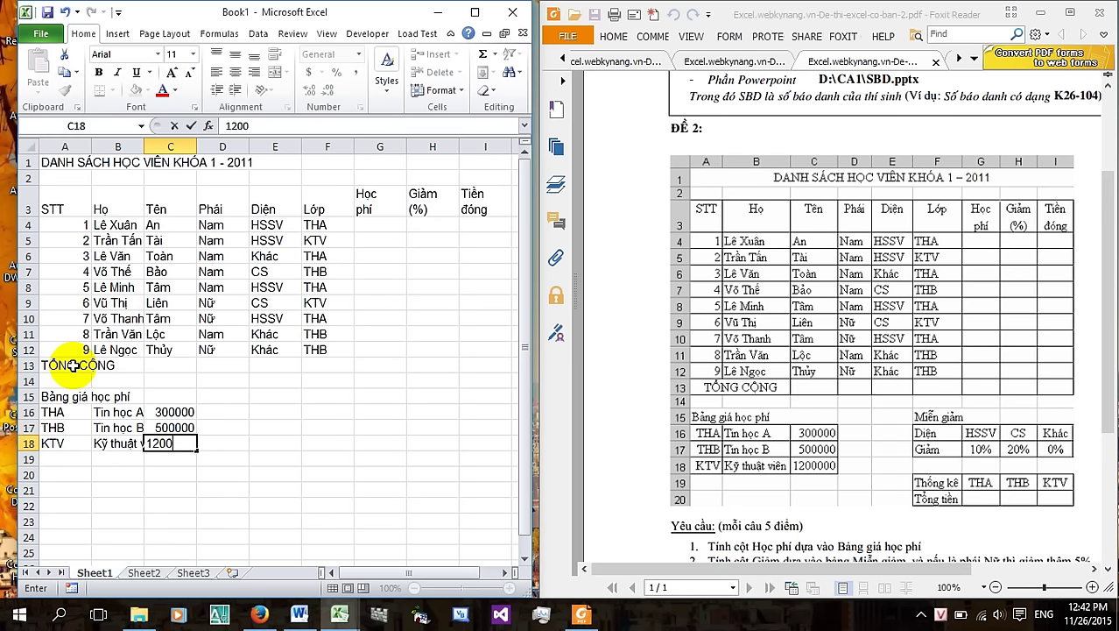
type("00")
key("Tab")
key("Right")
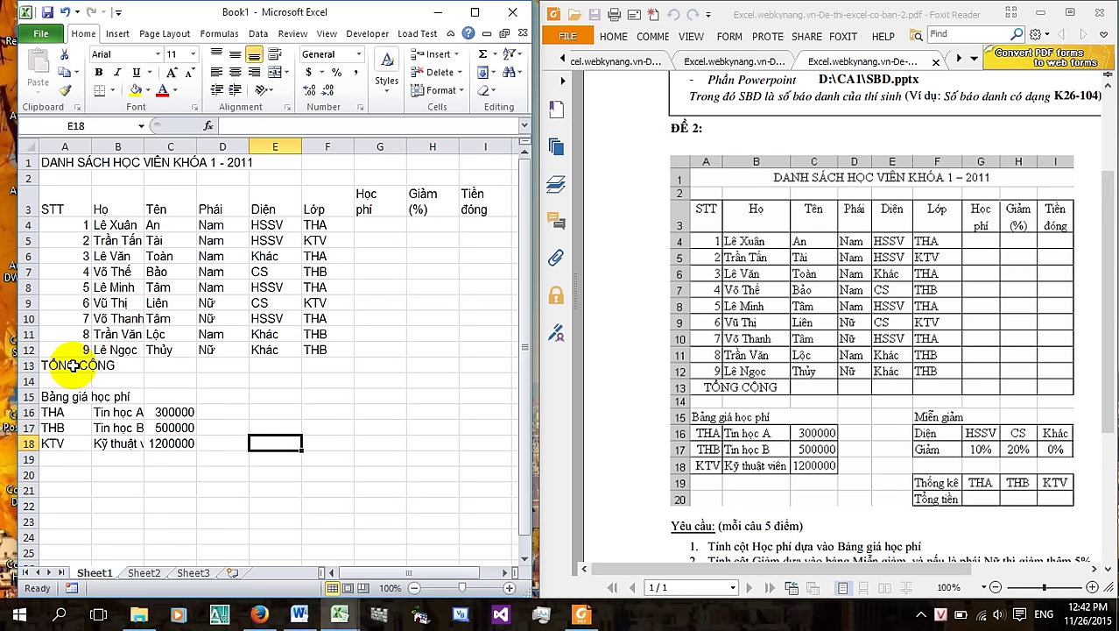
key("Right")
key("Up")
key("Up")
key("Up")
Enter the Miễn giảm heading, Diện and Giảm labels, and categories HSSV, CS, Khác in G16:I16
type("Miê")
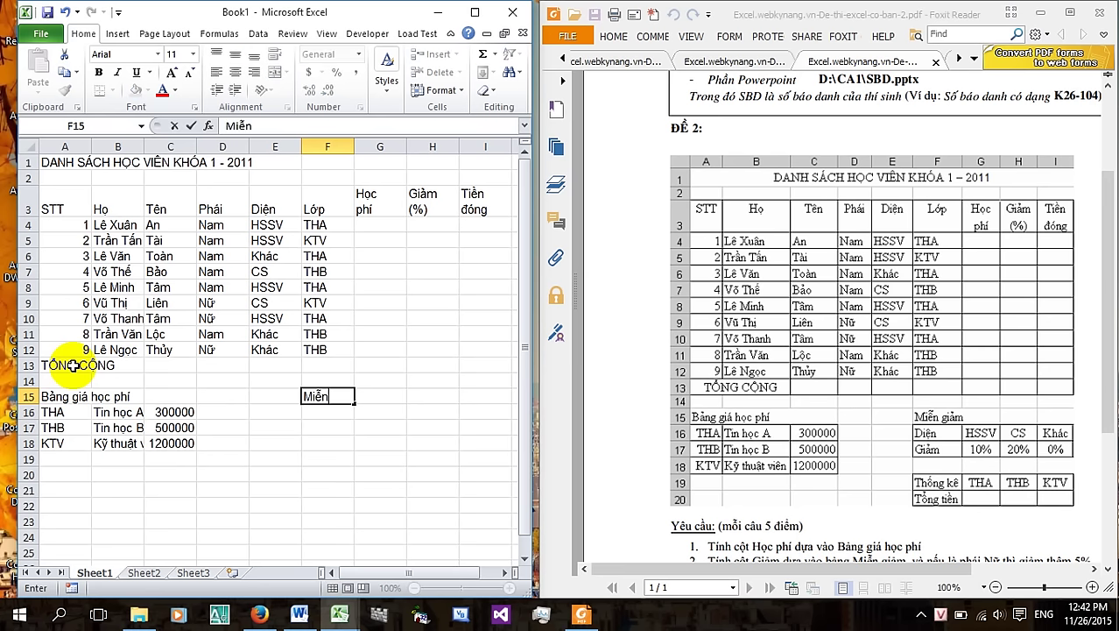
type("giảm")
key("Return")
type("Diê")
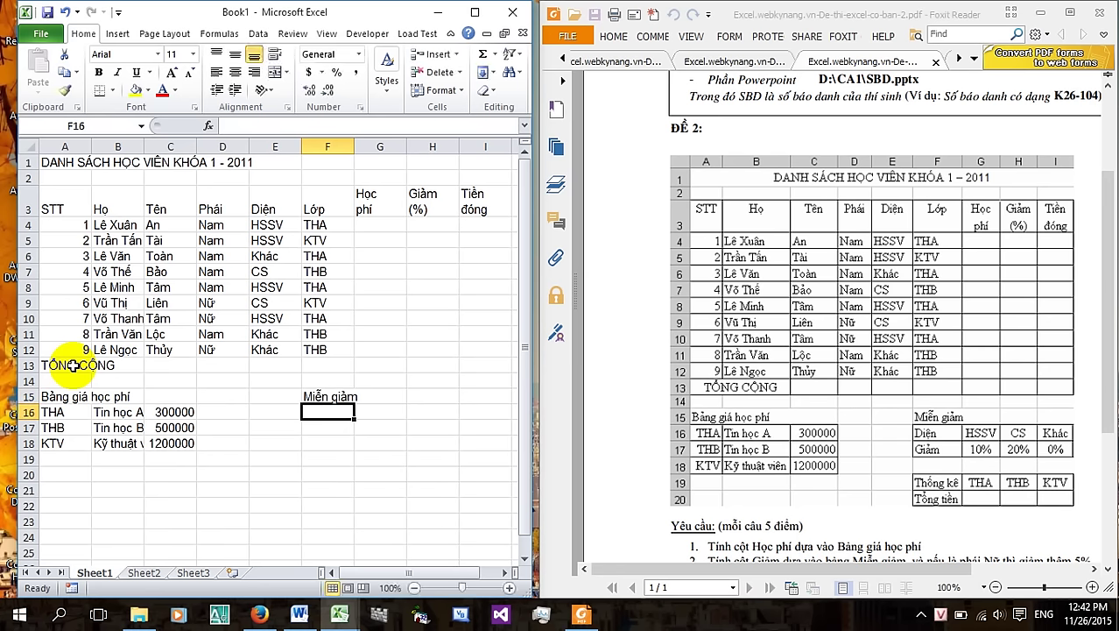
key("Return")
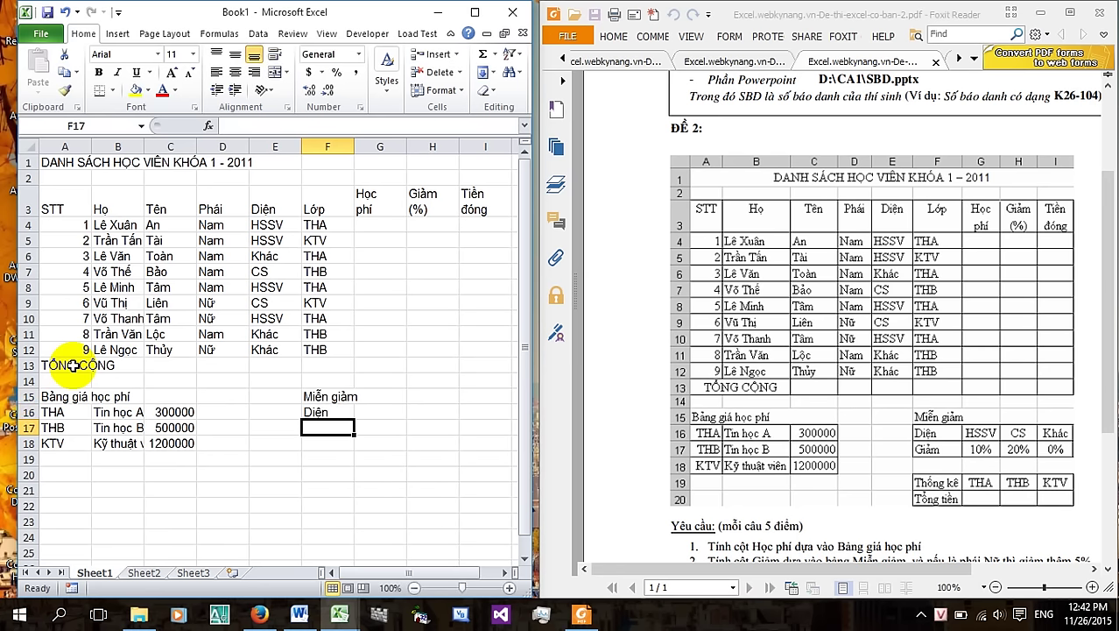
type("Giảm")
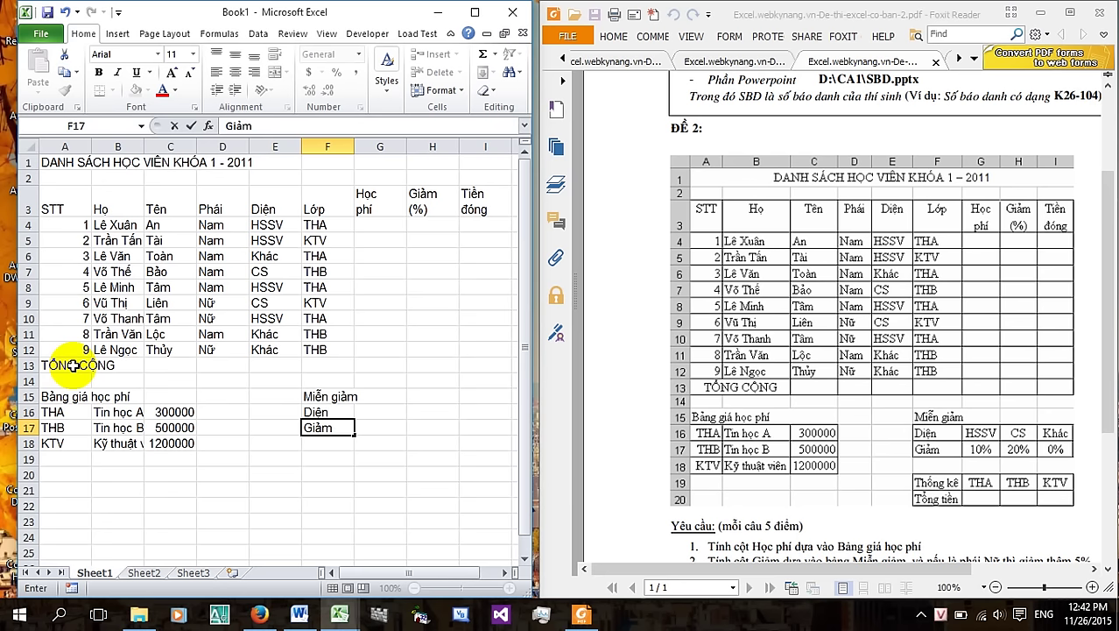
key("Tab")
key("Up")
type("HSSV")
key("Tab")
type("CS")
key("Tab")
type("Kh")
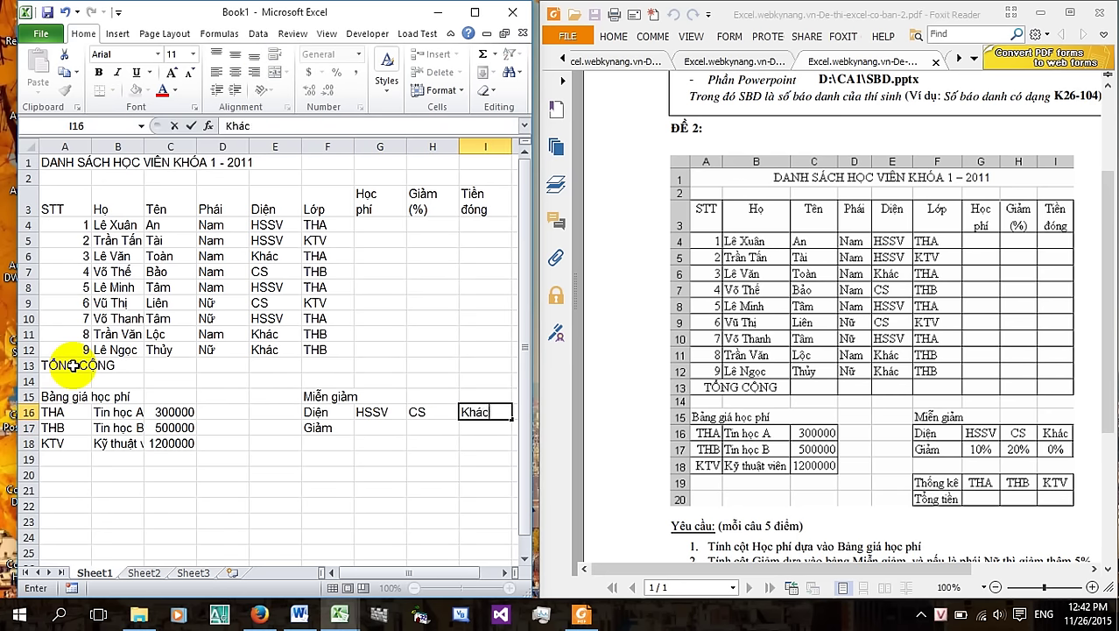
key("Return")
Fill the discount rates 10%, 20% and 0% in G17:I17
type("10")
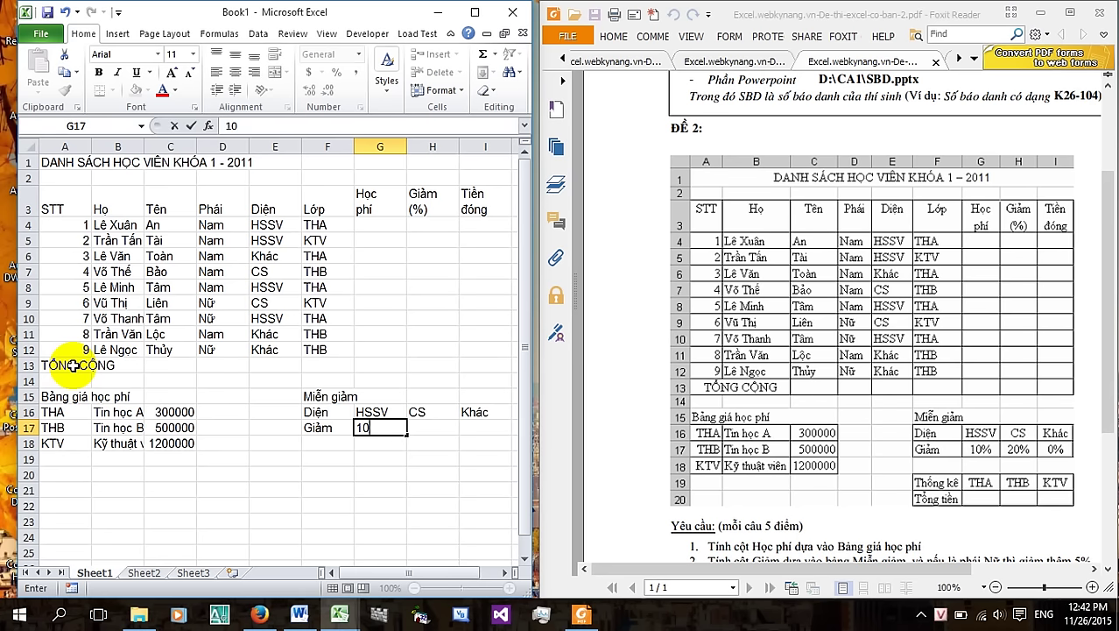
key("Tab")
type("20")
key("Tab")
type("0")
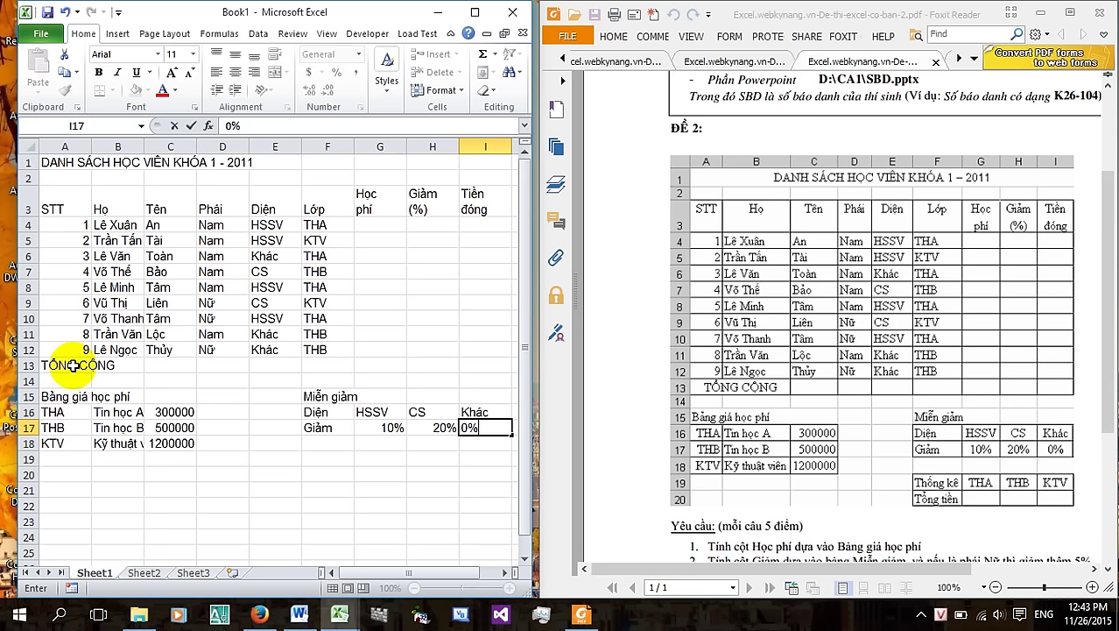
key("Return")
Enter Thống kê and Tổng tiền in F19:F20, and THA, THB, KTV in G19:I19
key("Down")
key("Left")
type("Th")
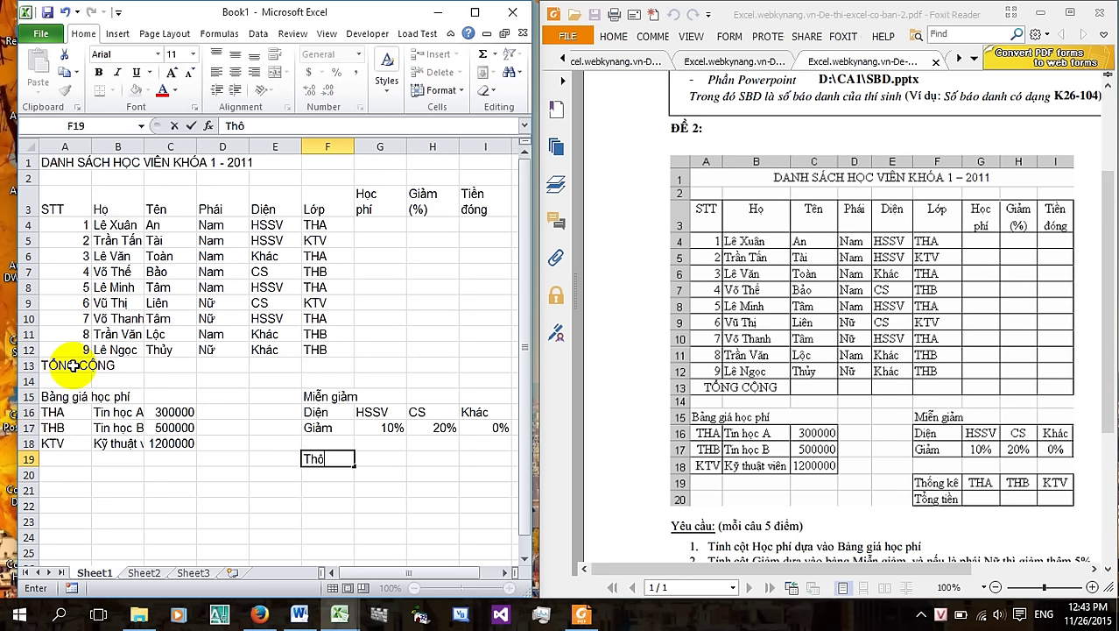
type("ống kê")
key("Return")
type("Tôn")
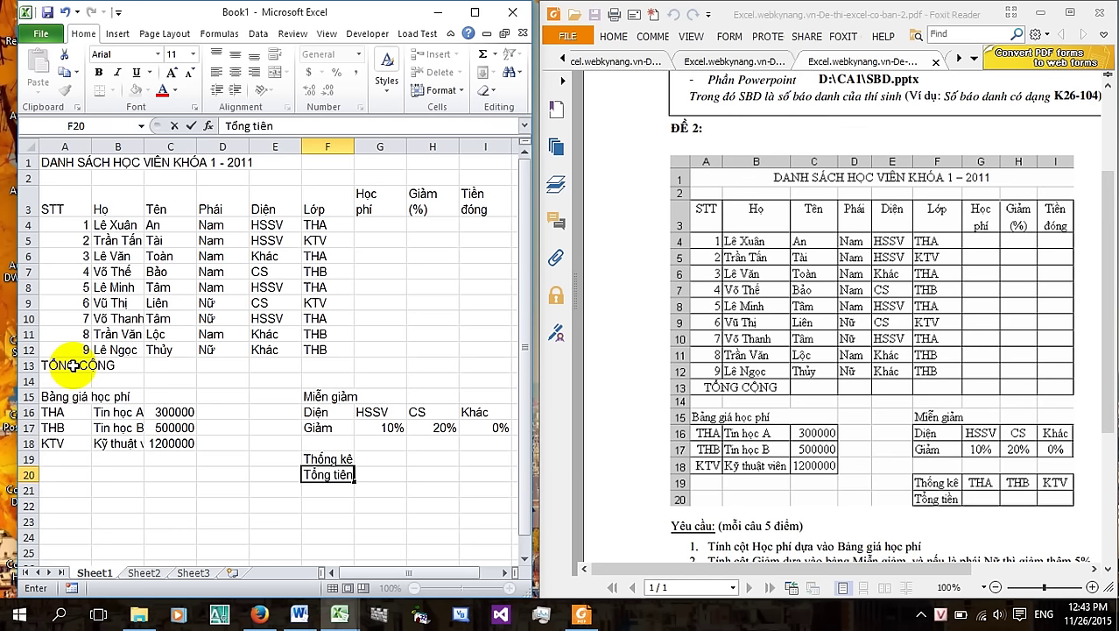
key("Tab")
key("Up")
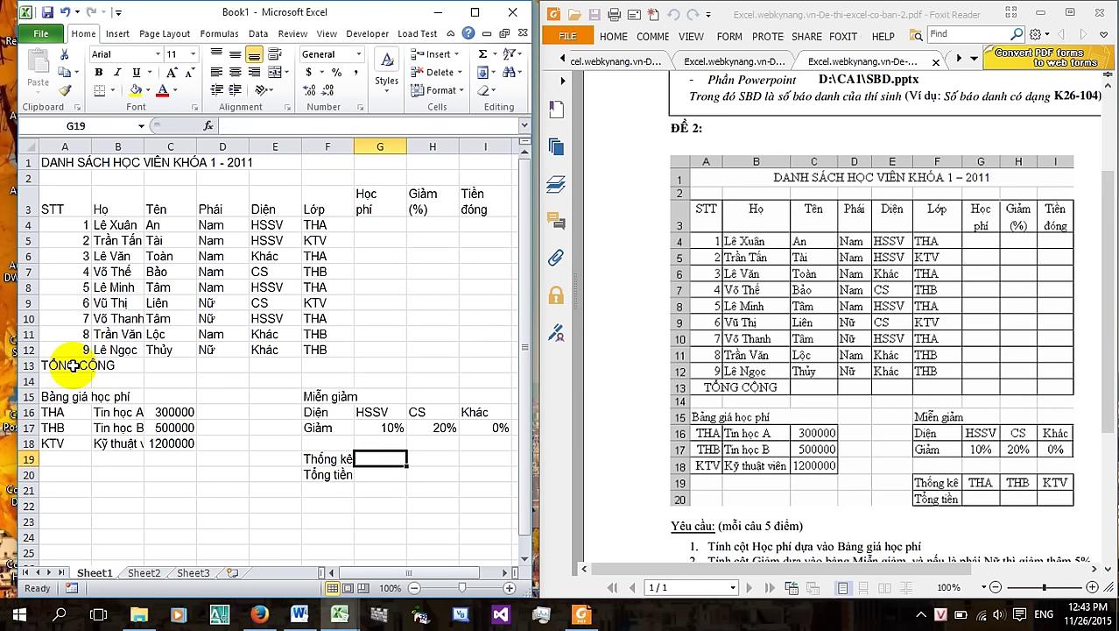
type("THA")
key("Tab")
type("TH")
key("Tab")
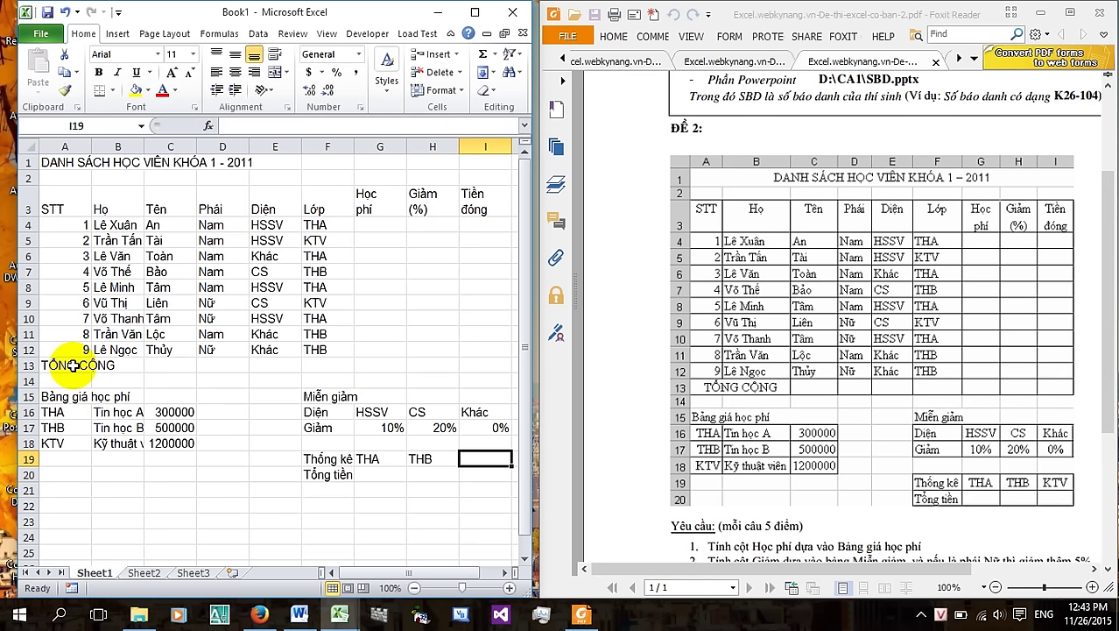
type("KTV")
key("Return")
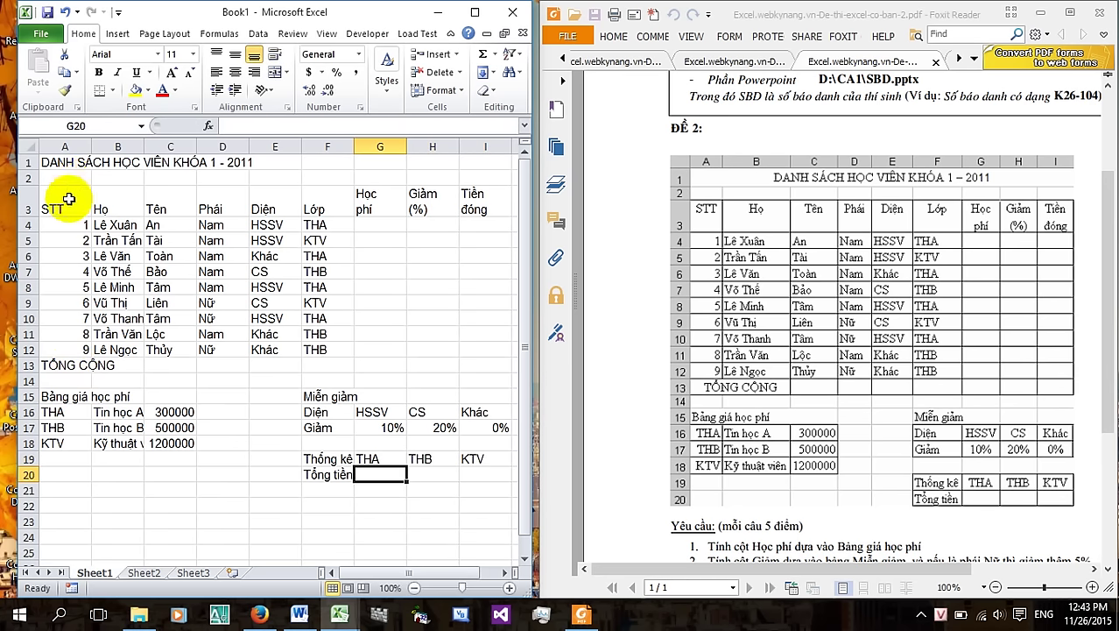
left_click(64, 164)
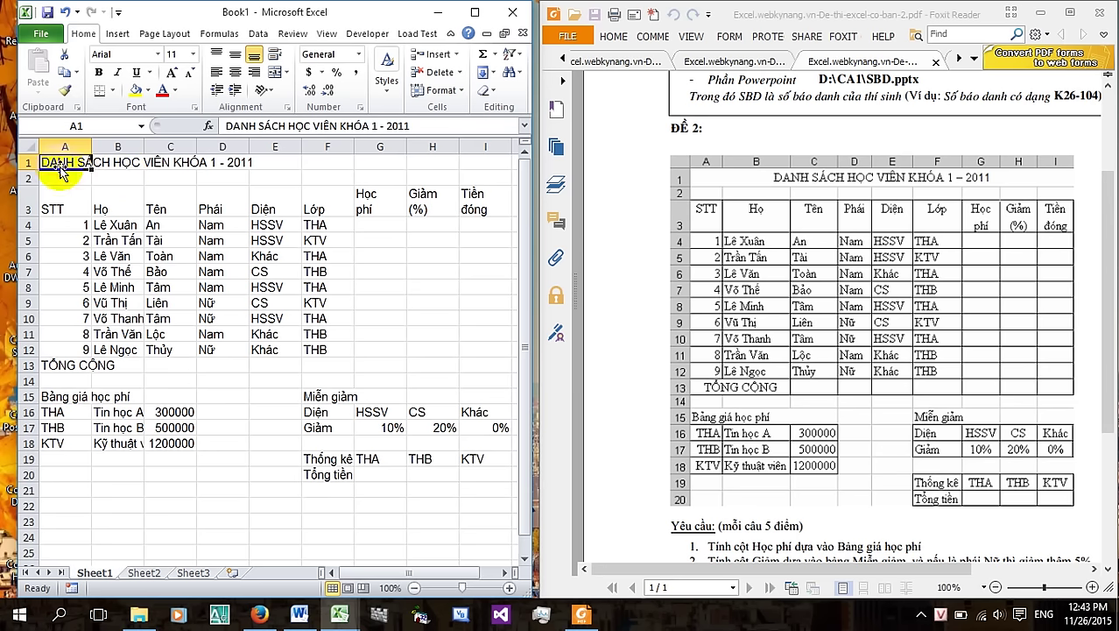
Merge and centre the title DANH SÁCH HỌC VIÊN KHÓA 1 - 2011 across A1:I1
left_click_drag(78, 163, 470, 159)
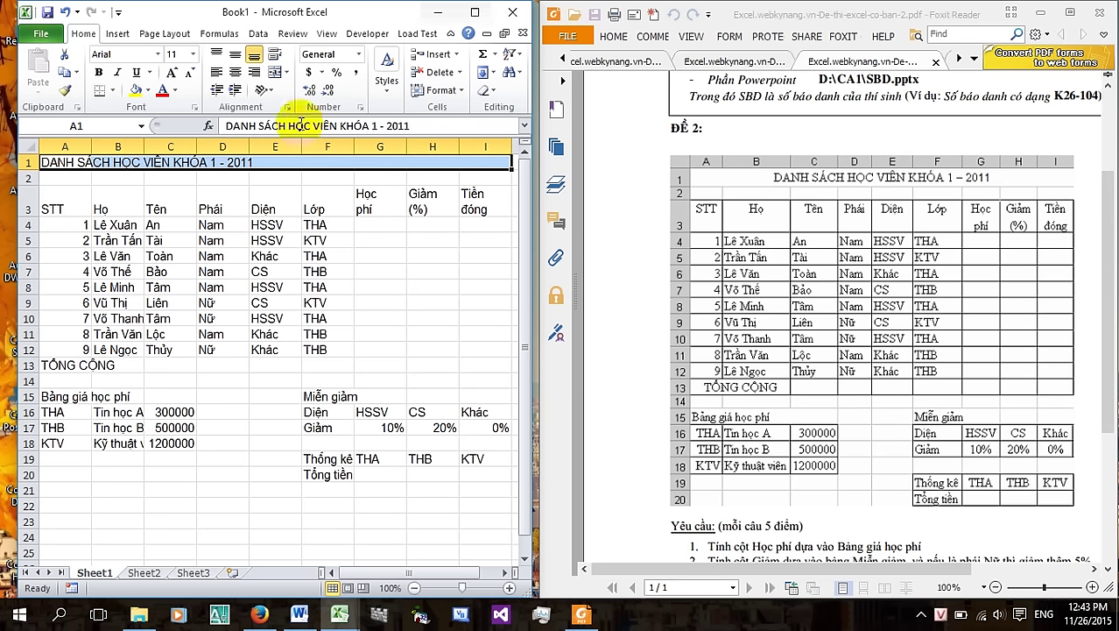
left_click(475, 14)
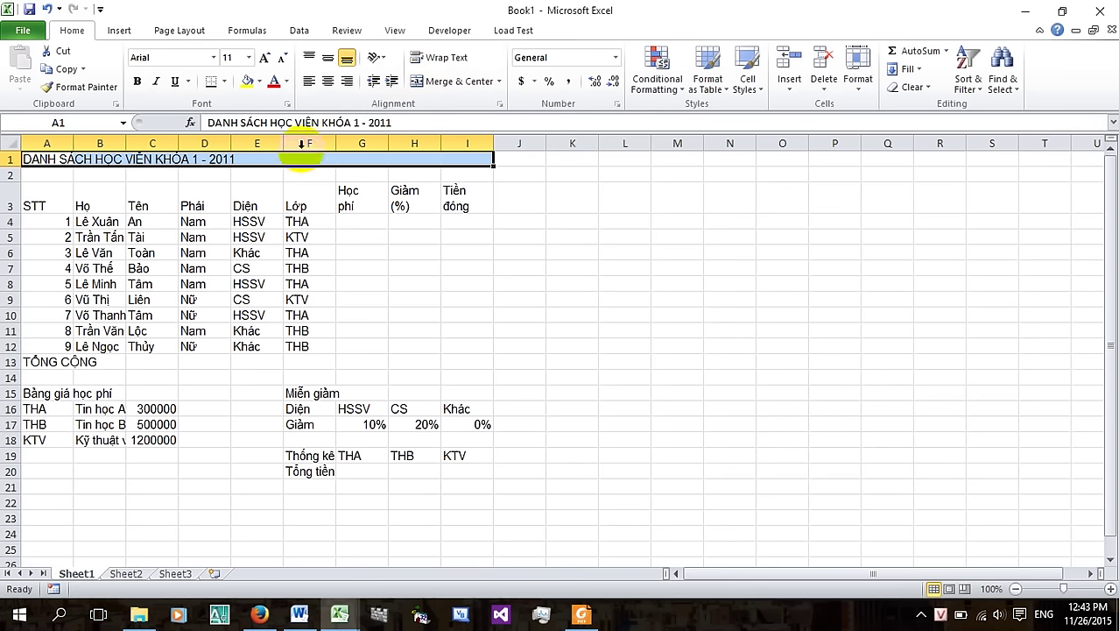
left_click(471, 85)
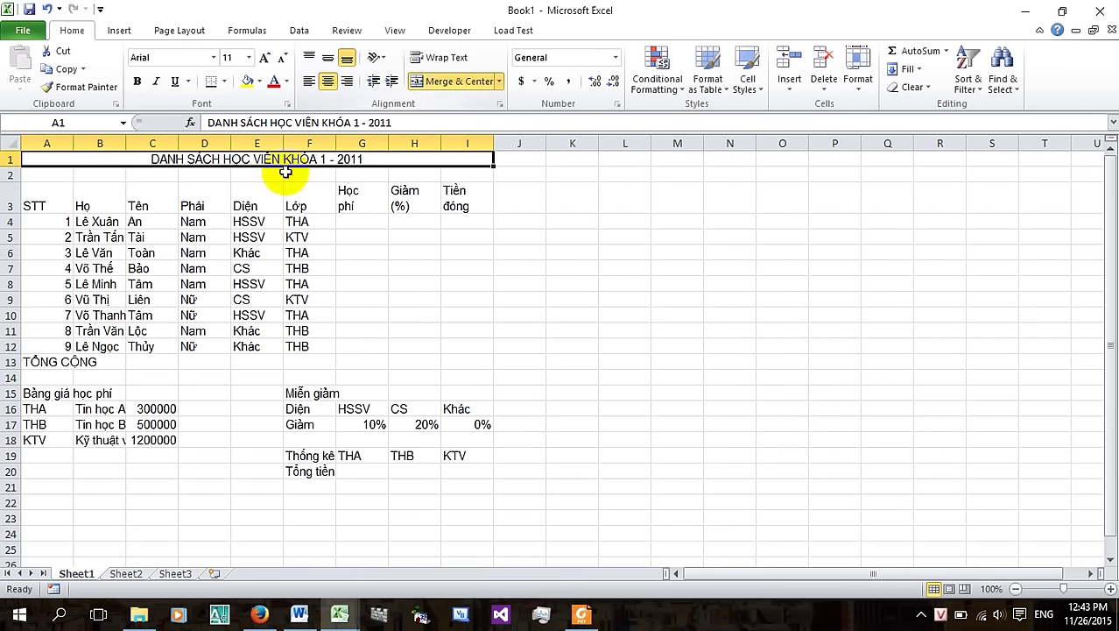
left_click(1063, 10)
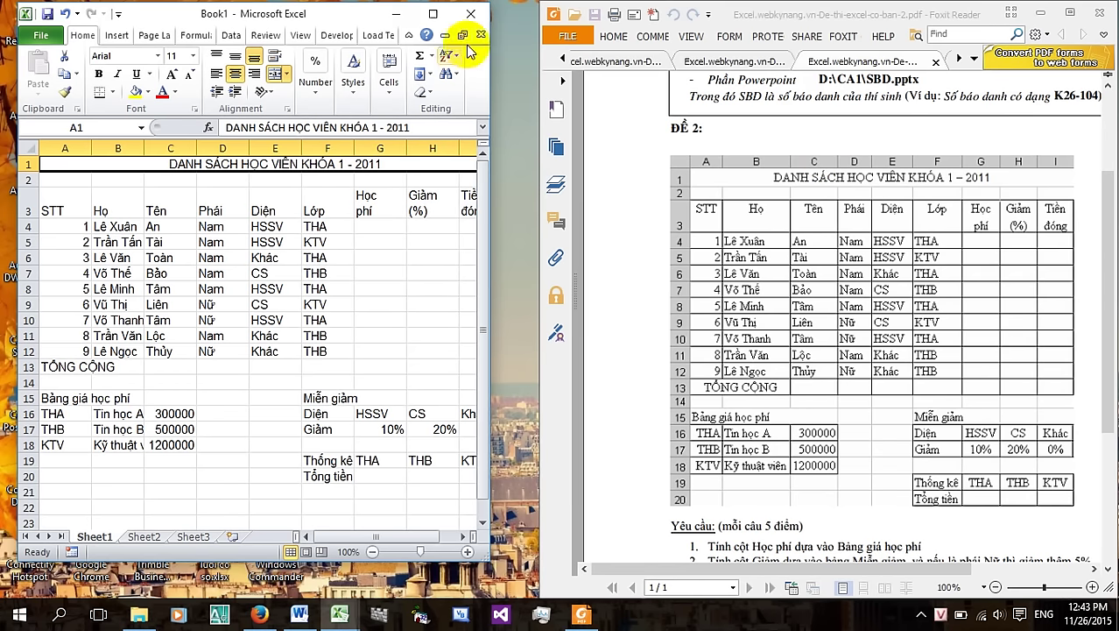
Apply All Borders to the student list A3:I13
left_click_drag(484, 560, 567, 594)
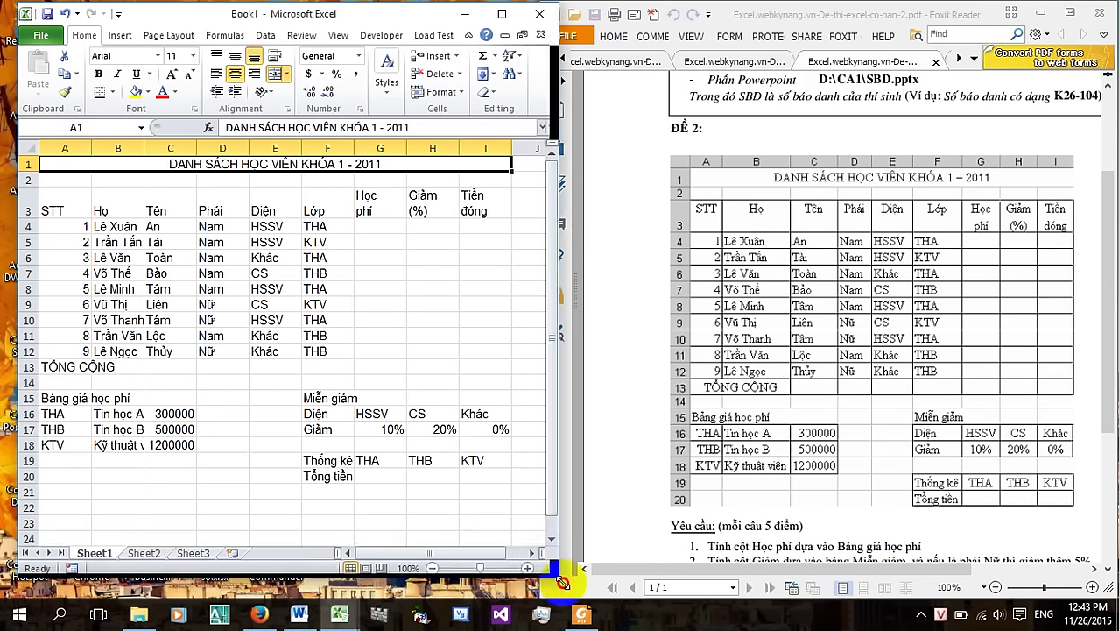
mouse_move(71, 204)
left_mouse_down()
mouse_move(472, 354)
mouse_move(474, 369)
left_mouse_up()
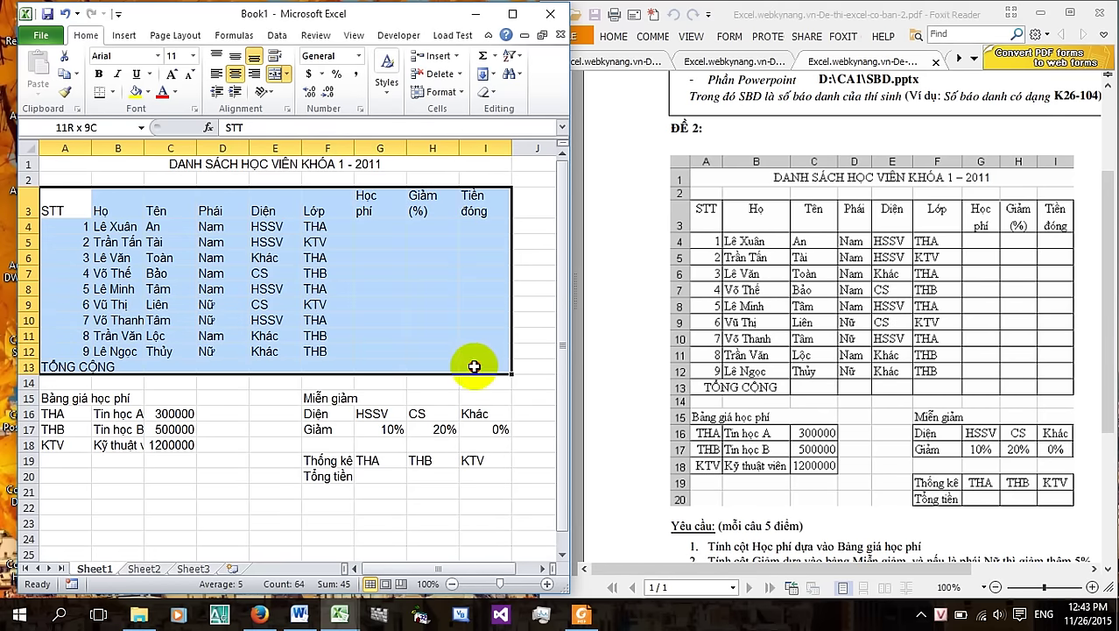
left_click(112, 92)
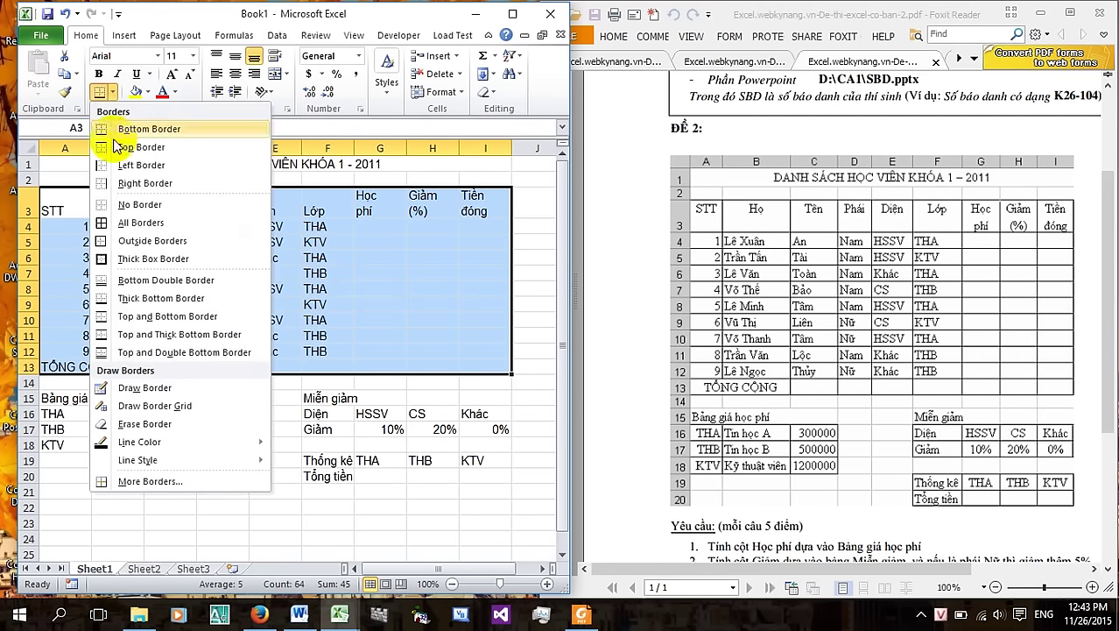
left_click(146, 225)
Resize the Foxit Reader and Excel windows so Excel is wider beside the PDF
left_click(623, 305)
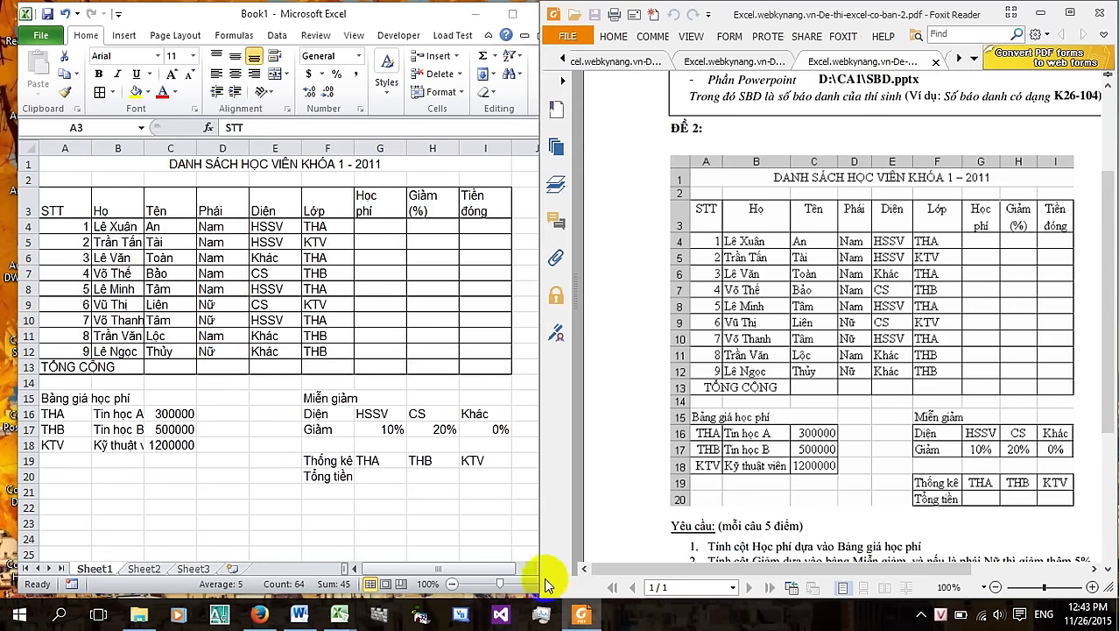
left_click_drag(543, 589, 727, 536)
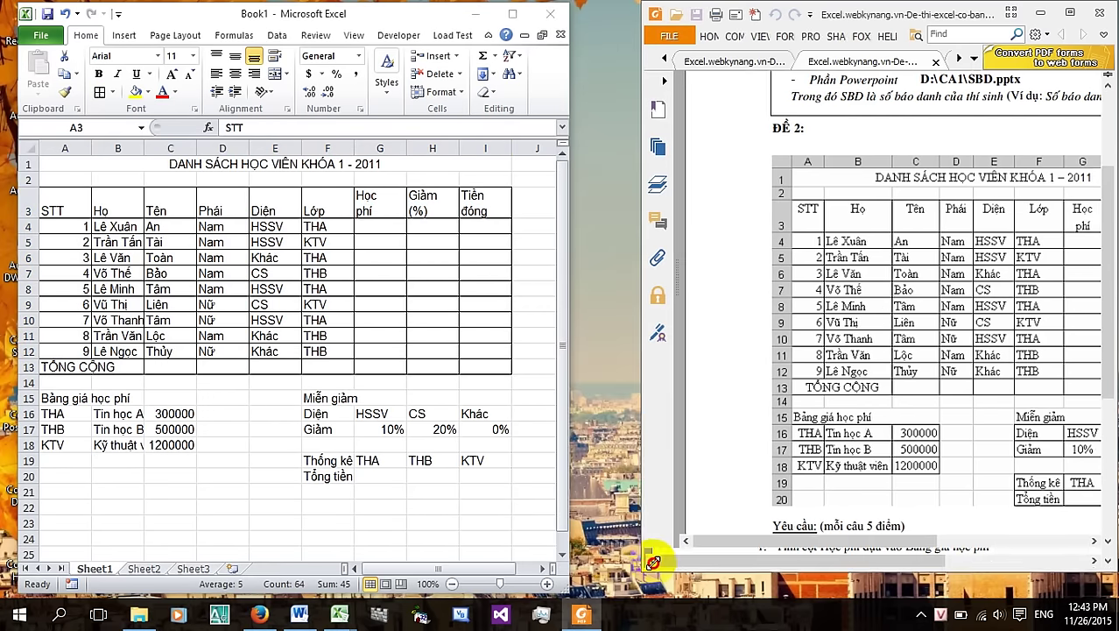
left_click_drag(737, 539, 788, 546)
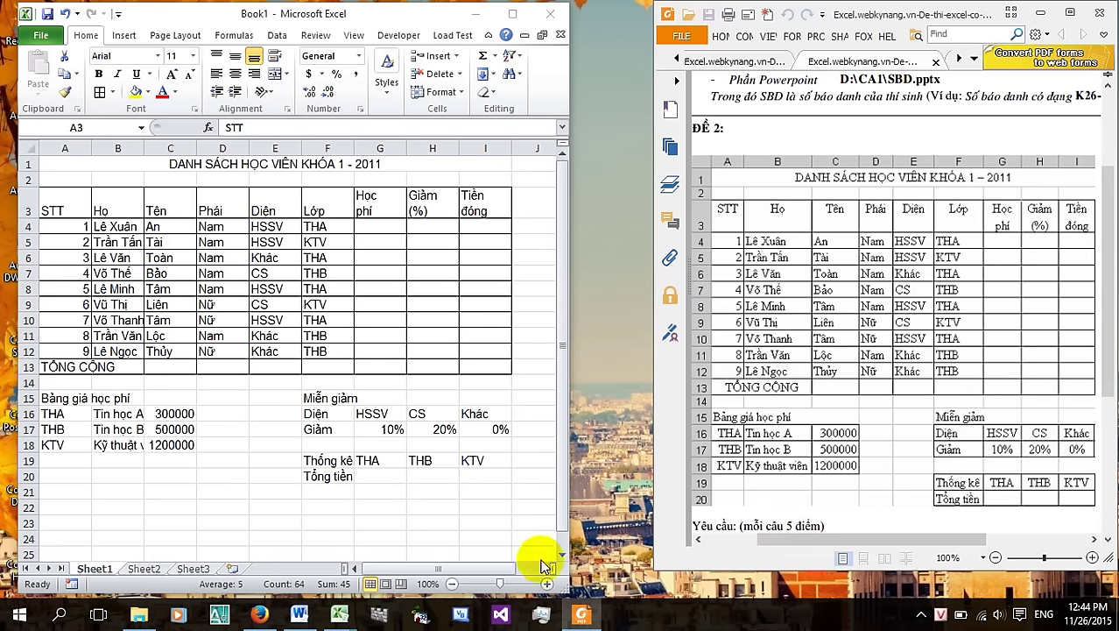
left_click_drag(561, 585, 686, 587)
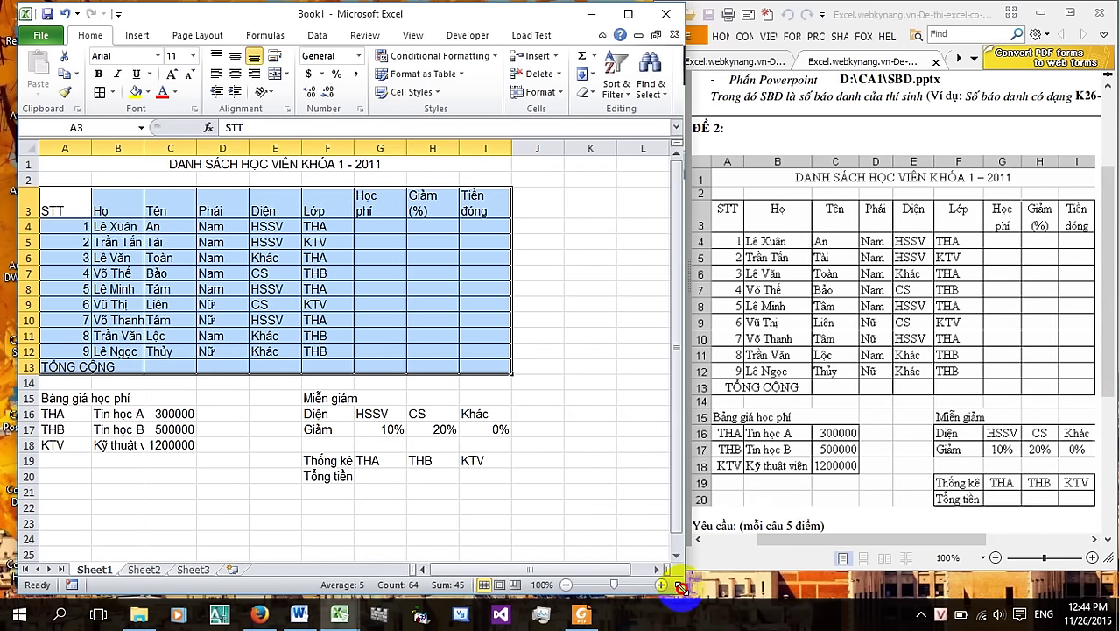
left_click_drag(686, 586, 704, 587)
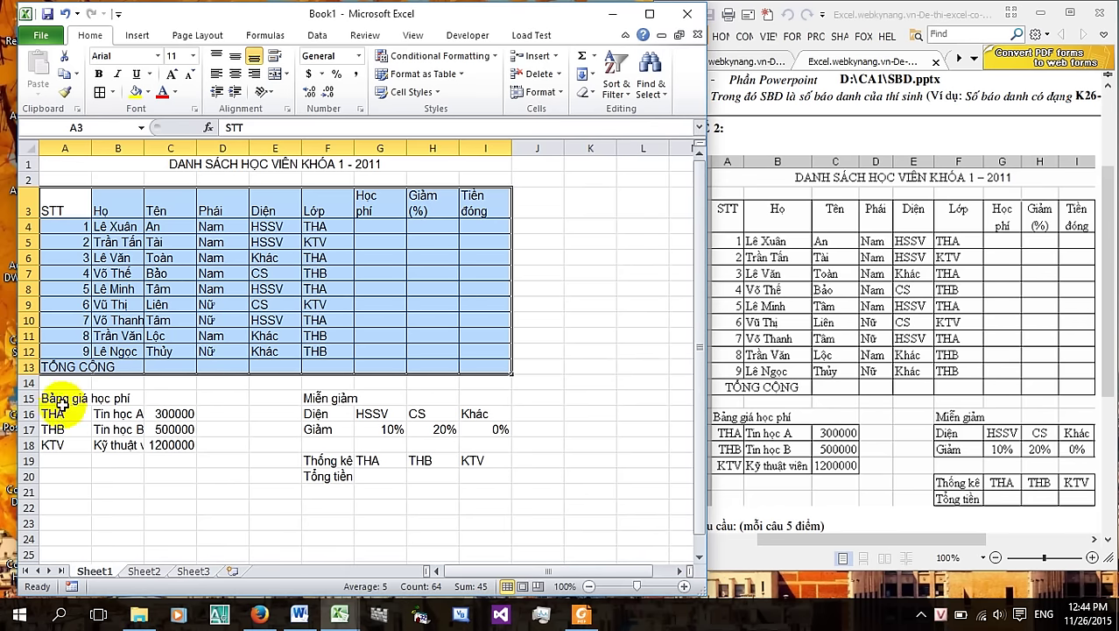
Apply All Borders to the fee table A16:C18, discount table F16:I17 and statistics table F19:I20
left_click(53, 415)
left_click_drag(52, 415, 171, 444)
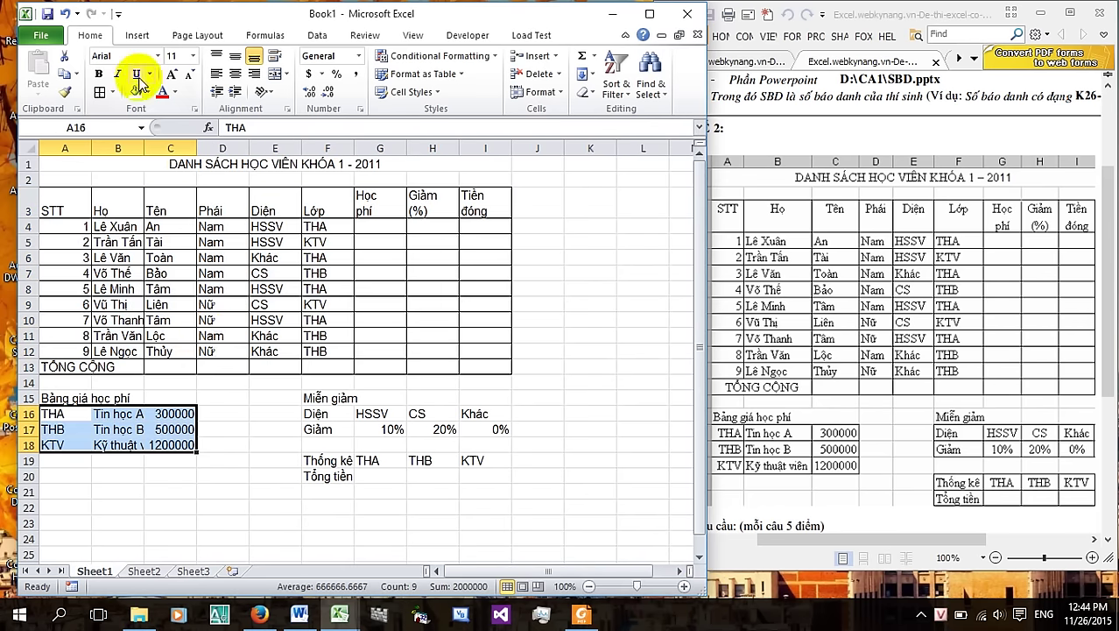
left_click(111, 96)
left_click_drag(316, 414, 490, 430)
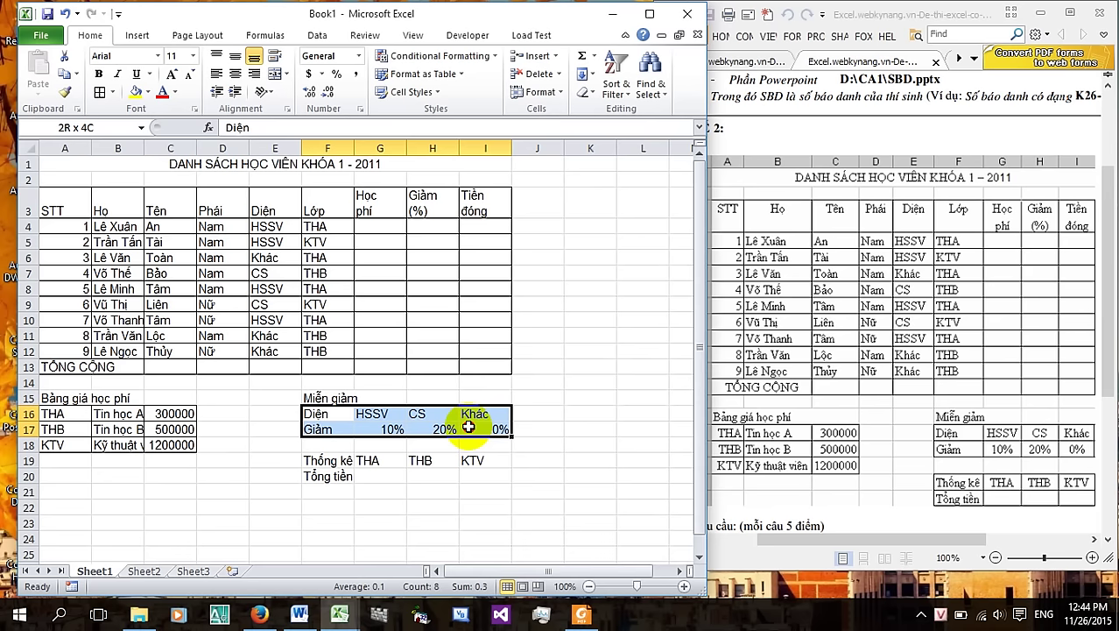
left_click(98, 93)
mouse_move(328, 461)
left_mouse_down()
mouse_move(416, 482)
mouse_move(501, 476)
left_mouse_up()
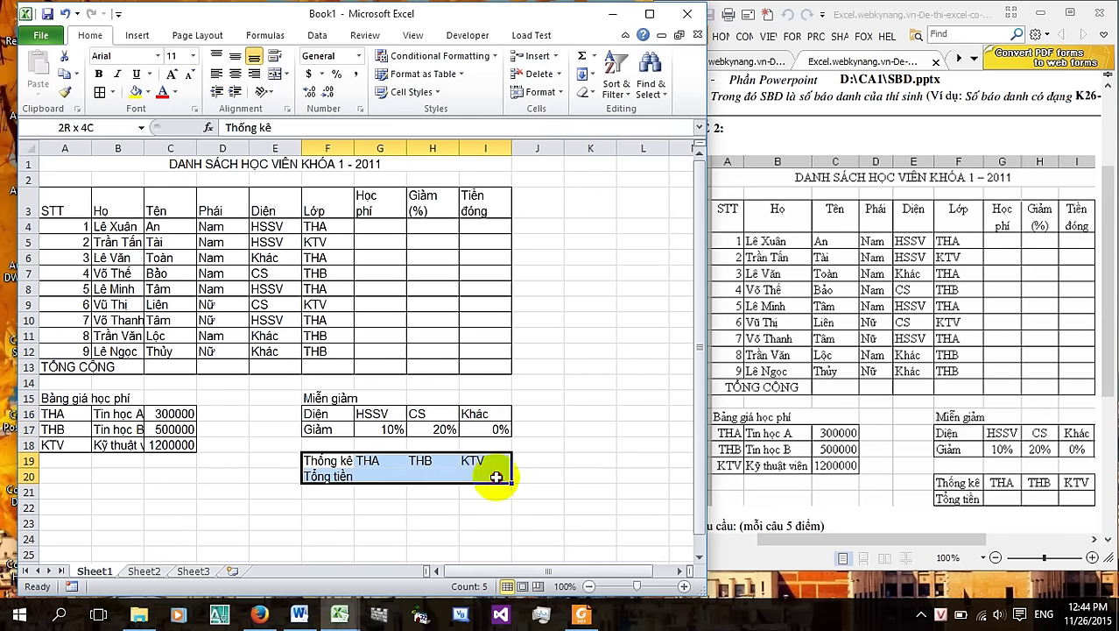
left_click(98, 93)
left_click_drag(88, 366, 132, 366)
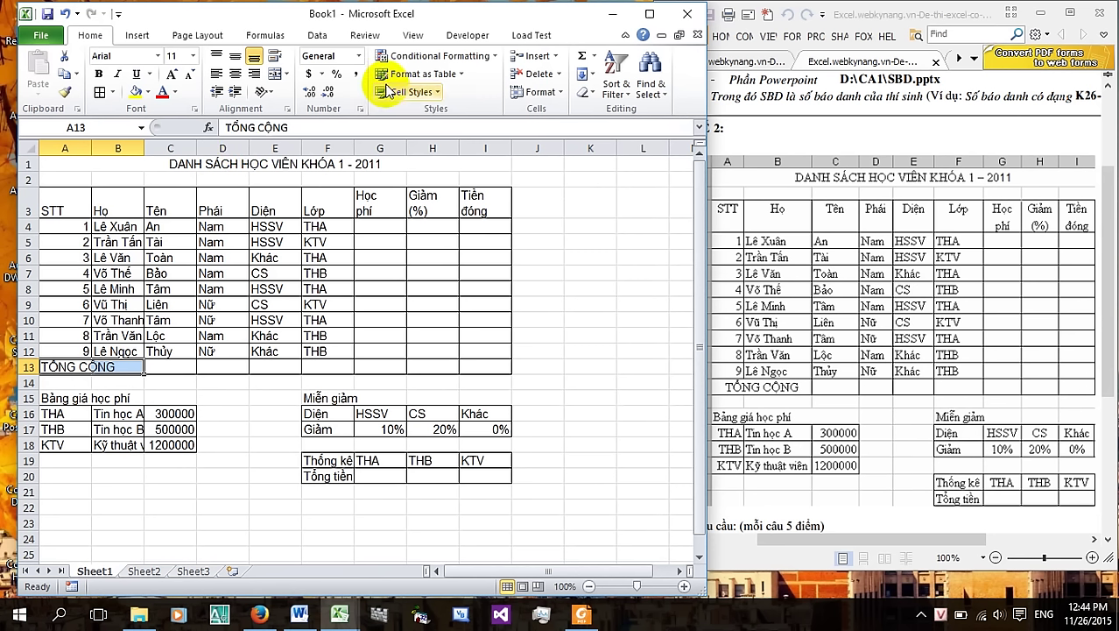
left_click(648, 14)
Merge and centre TỔNG CỘNG across A13:B13, widen column B and narrow column A to 4.86
left_click(454, 81)
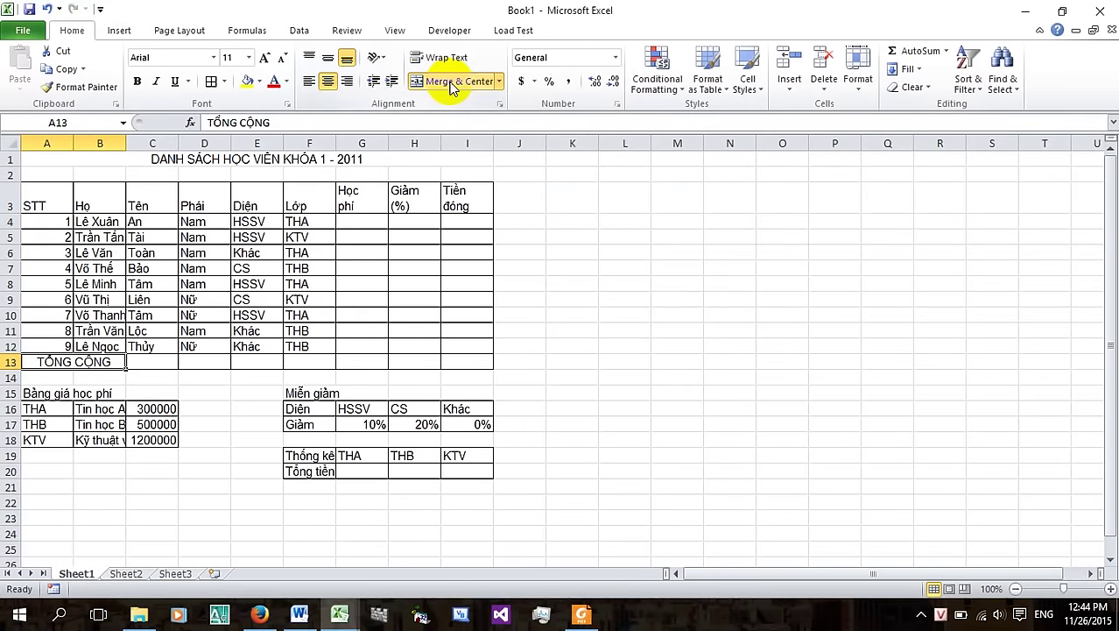
left_click(1062, 10)
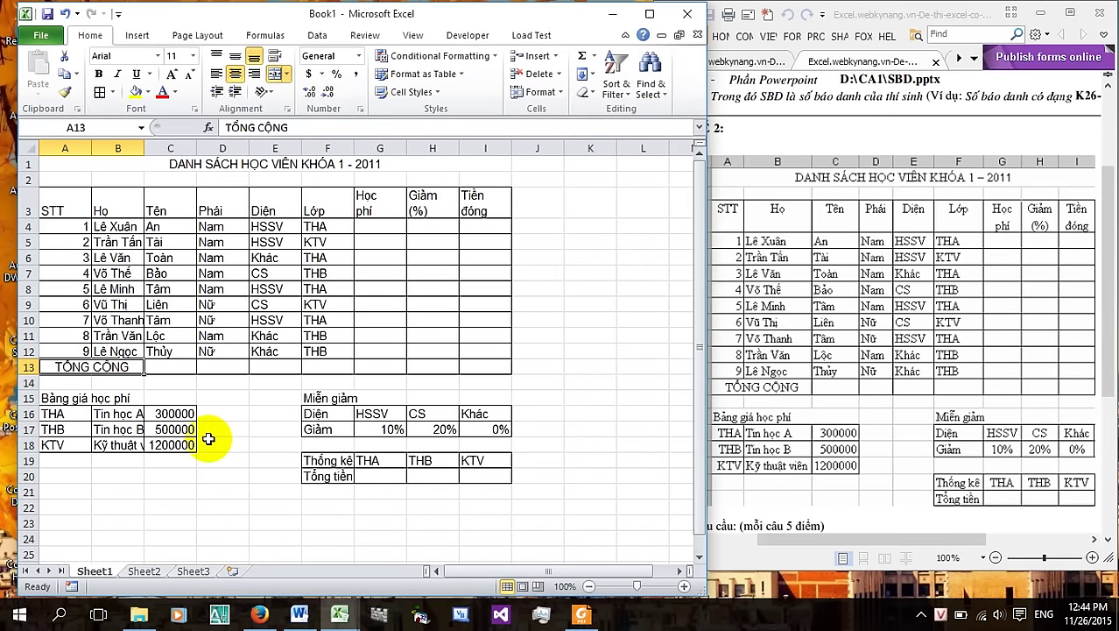
left_click_drag(146, 143, 162, 140)
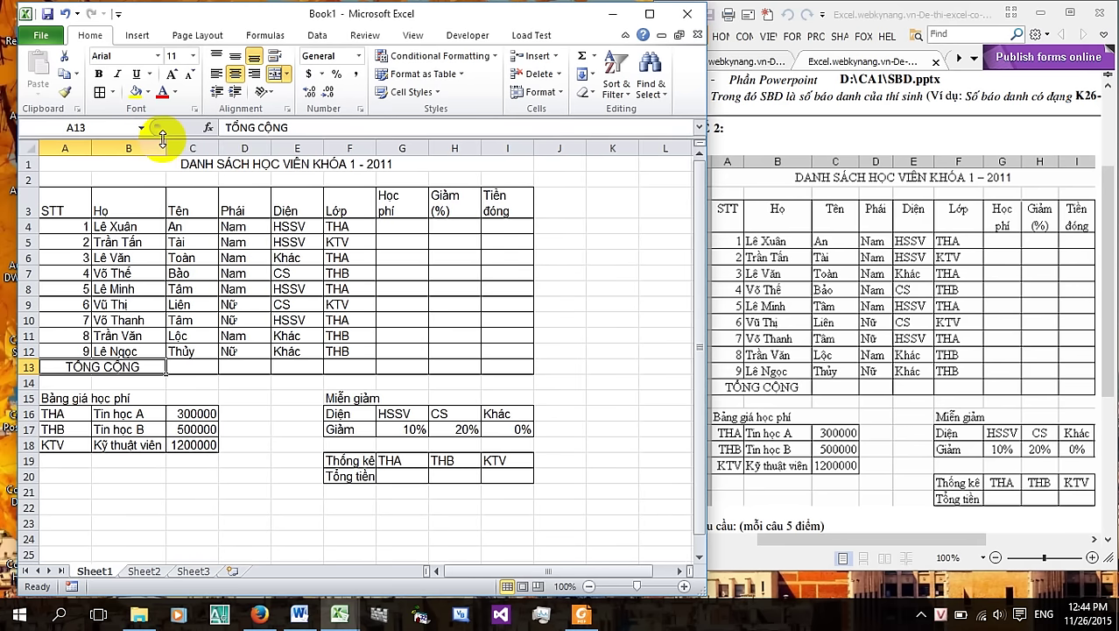
left_click_drag(91, 143, 66, 148)
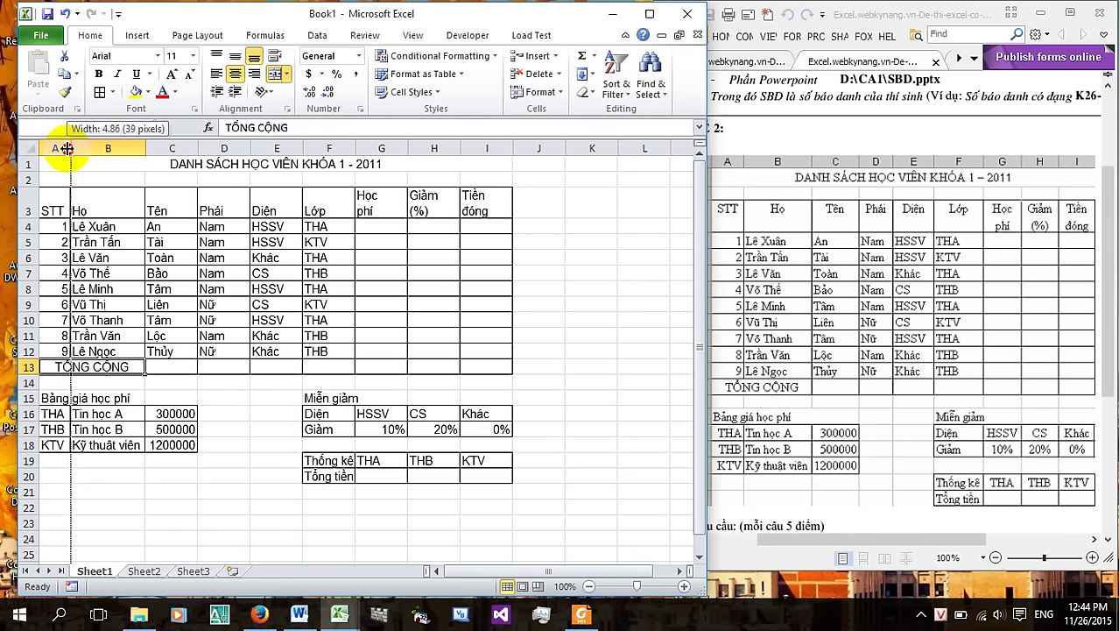
left_click_drag(67, 148, 69, 148)
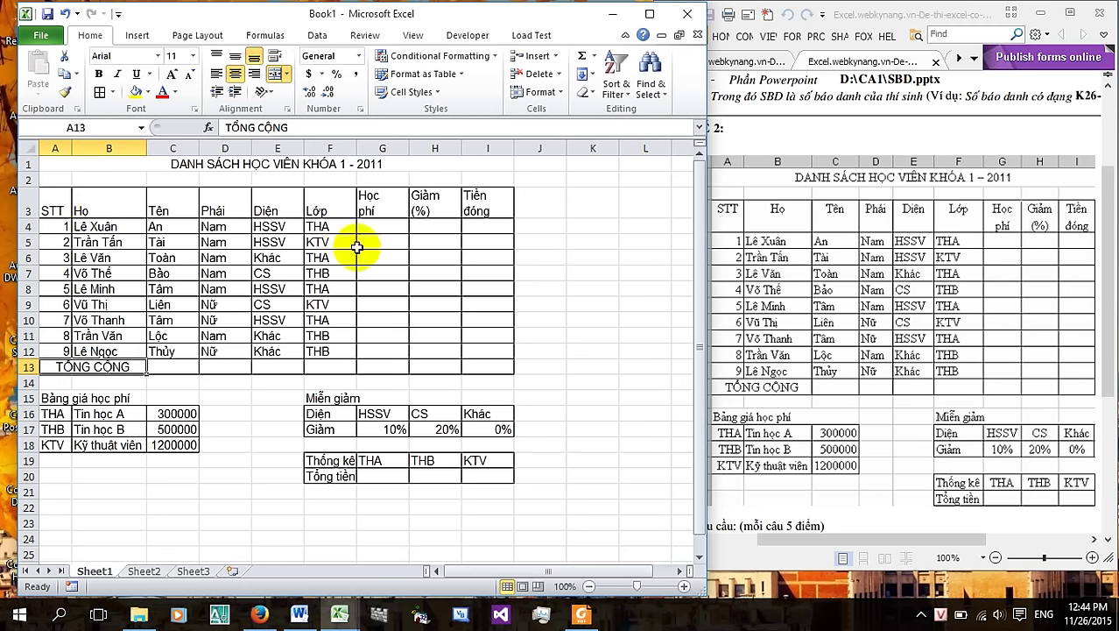
left_click_drag(49, 210, 473, 210)
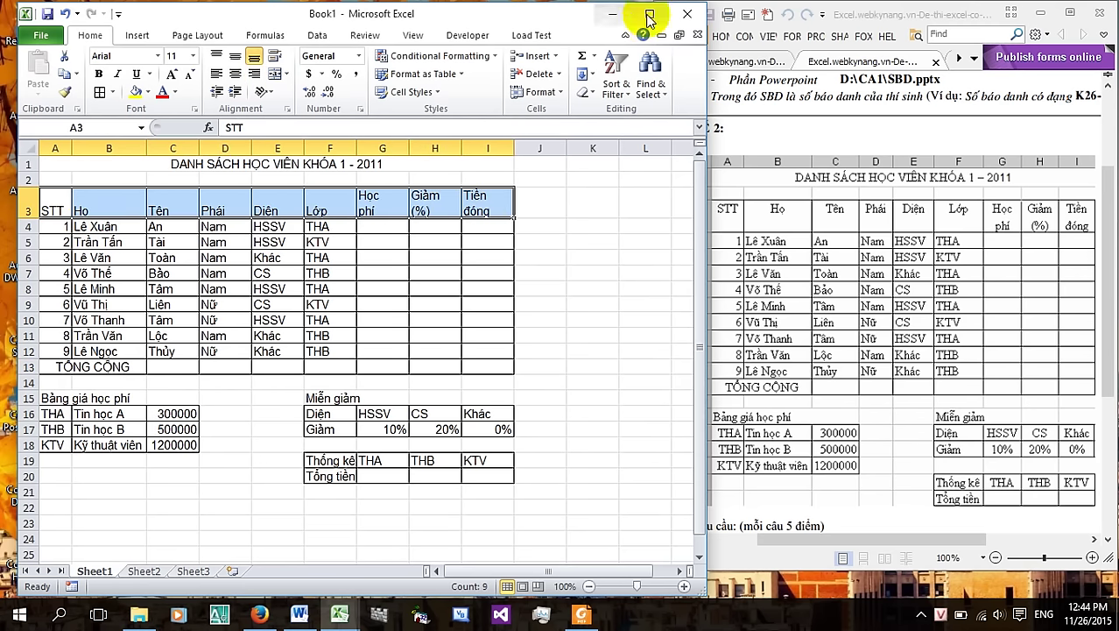
left_click(649, 13)
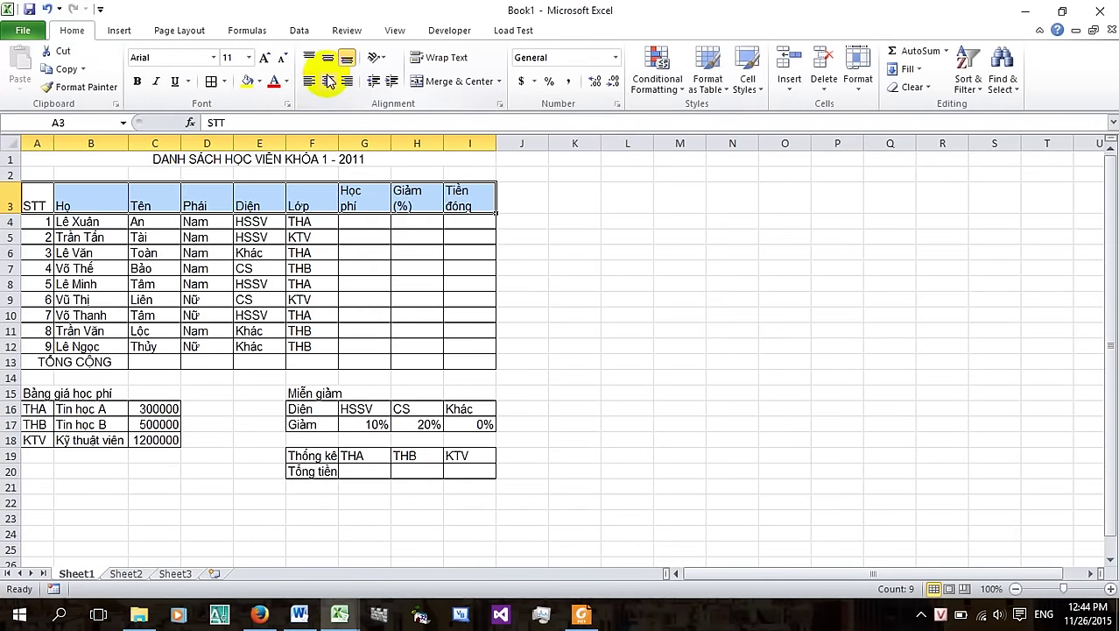
Centre the A3:I3 header text horizontally and vertically
left_click(327, 81)
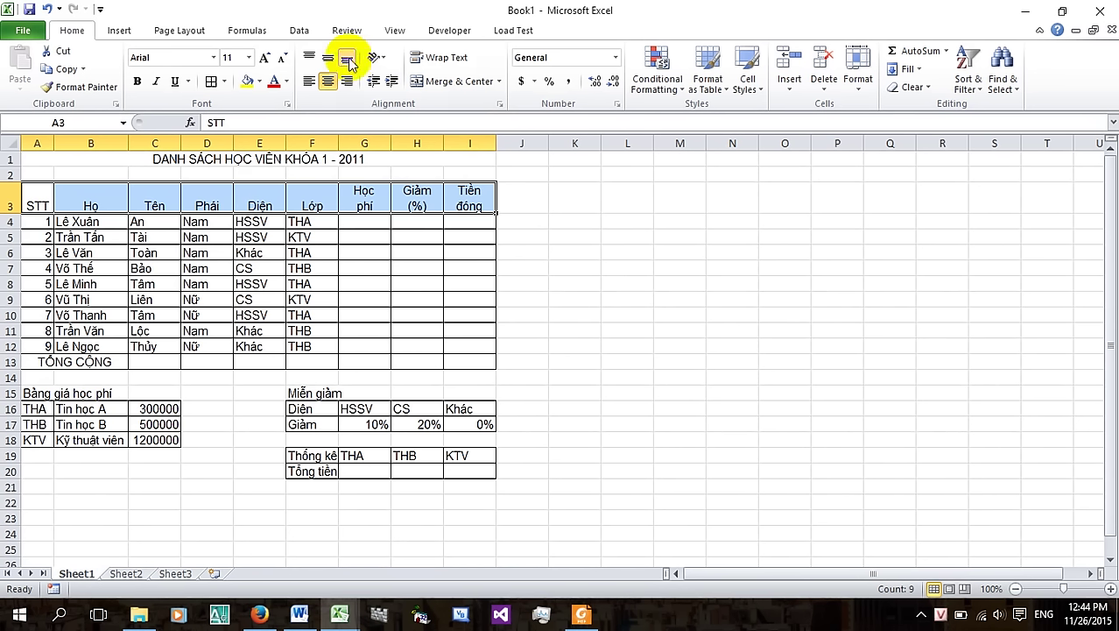
left_click(326, 57)
left_click(308, 57)
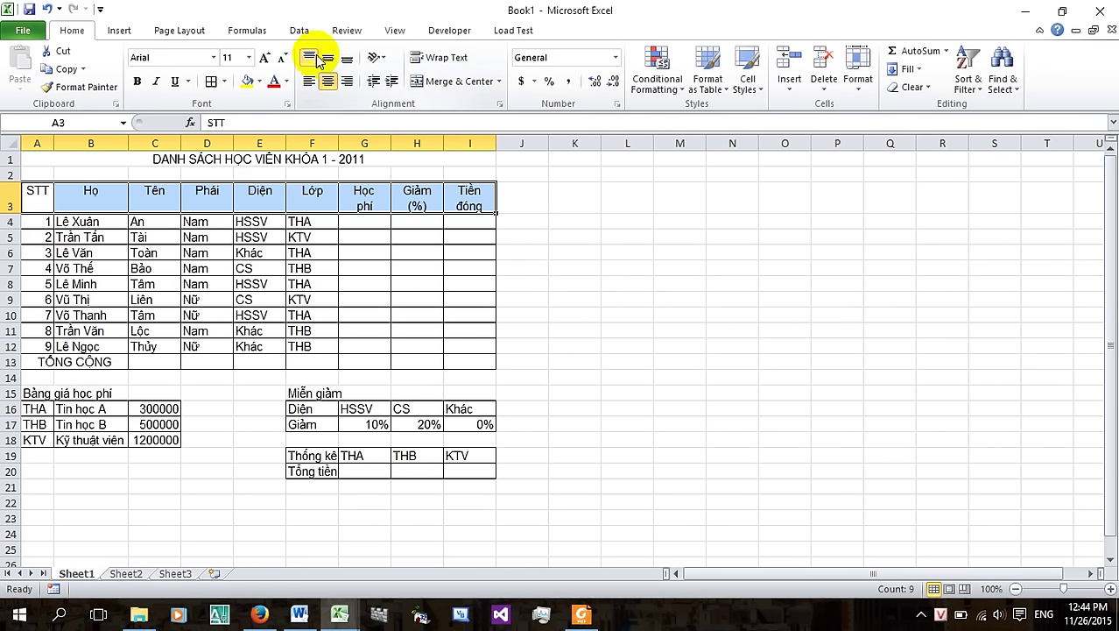
left_click(328, 57)
left_click(345, 60)
left_click(328, 57)
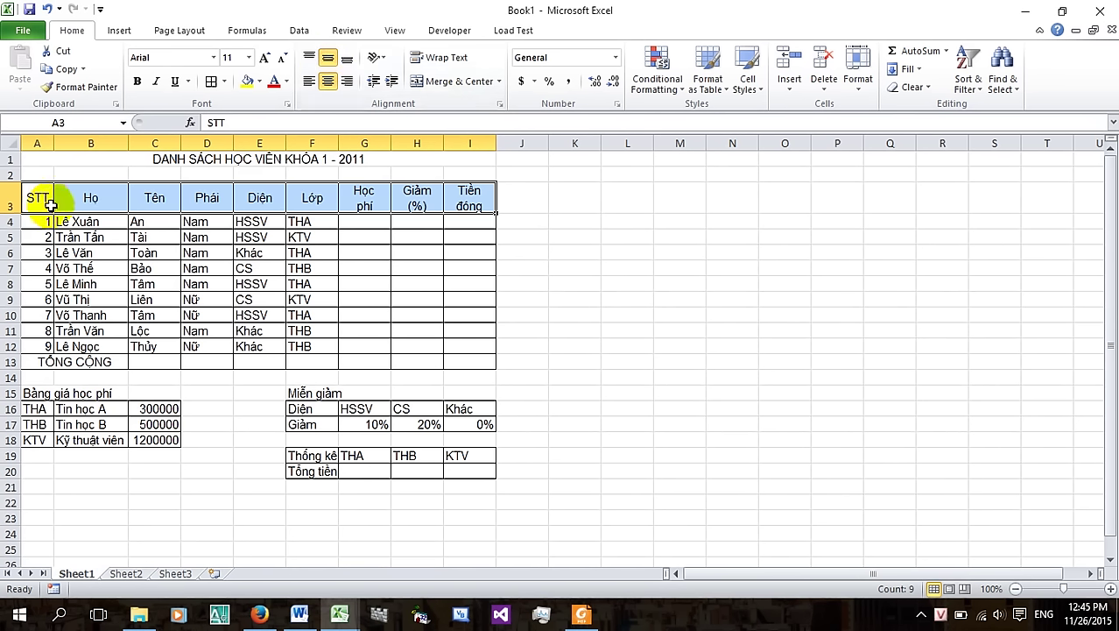
left_click(83, 198)
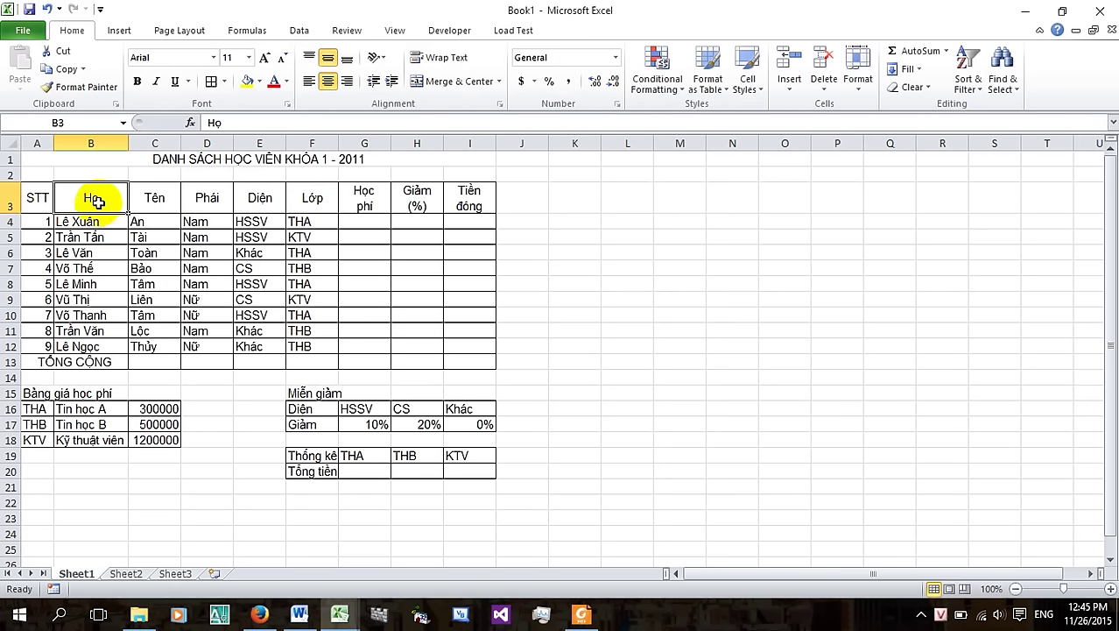
Try counterclockwise rotation on the Họ heading in B3, then return it to horizontal
left_click(377, 57)
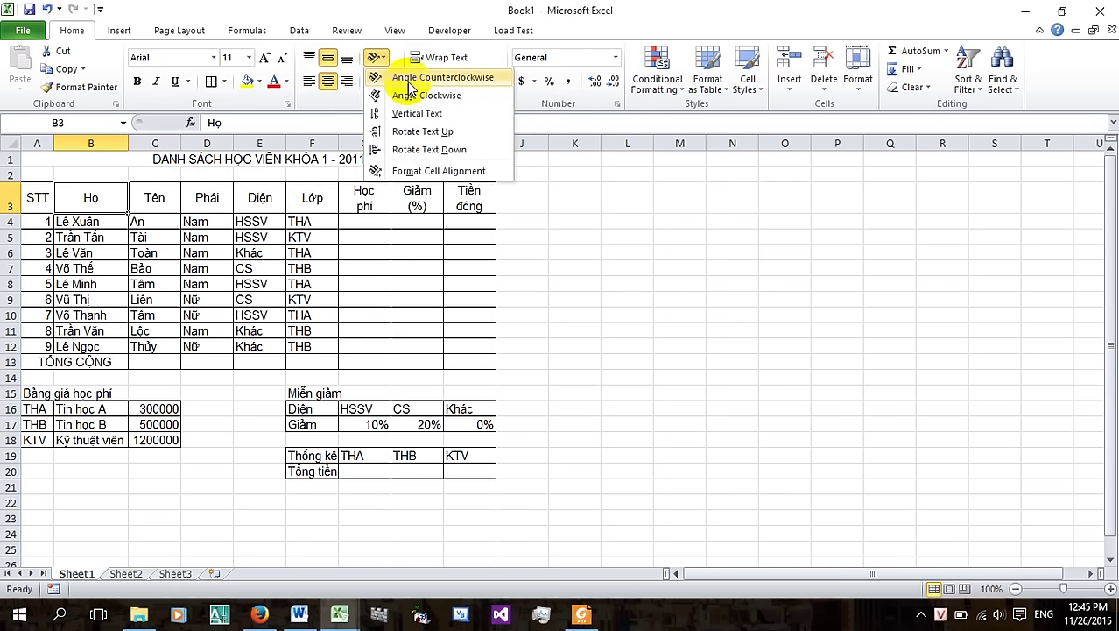
left_click(411, 85)
left_click(309, 268)
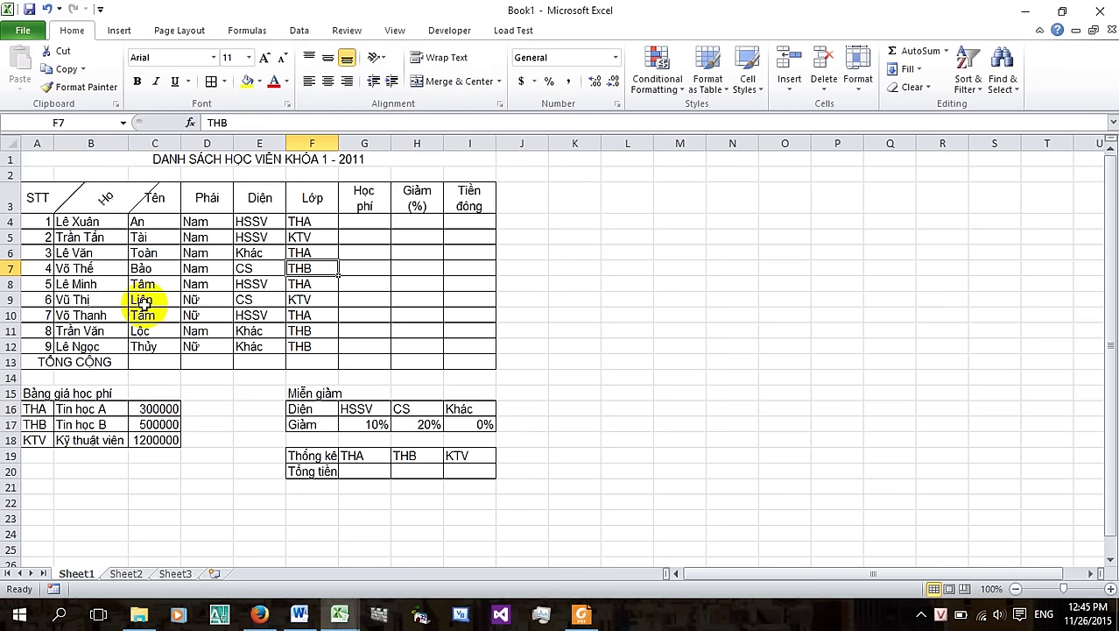
left_click(101, 210)
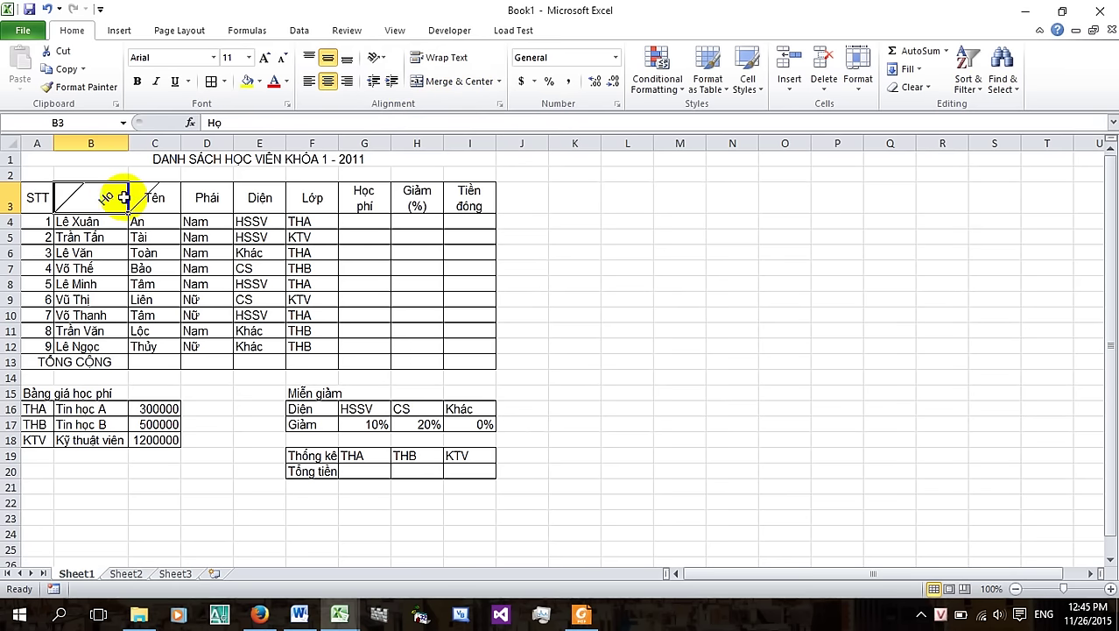
left_click(104, 261)
left_click(70, 207)
left_click(383, 58)
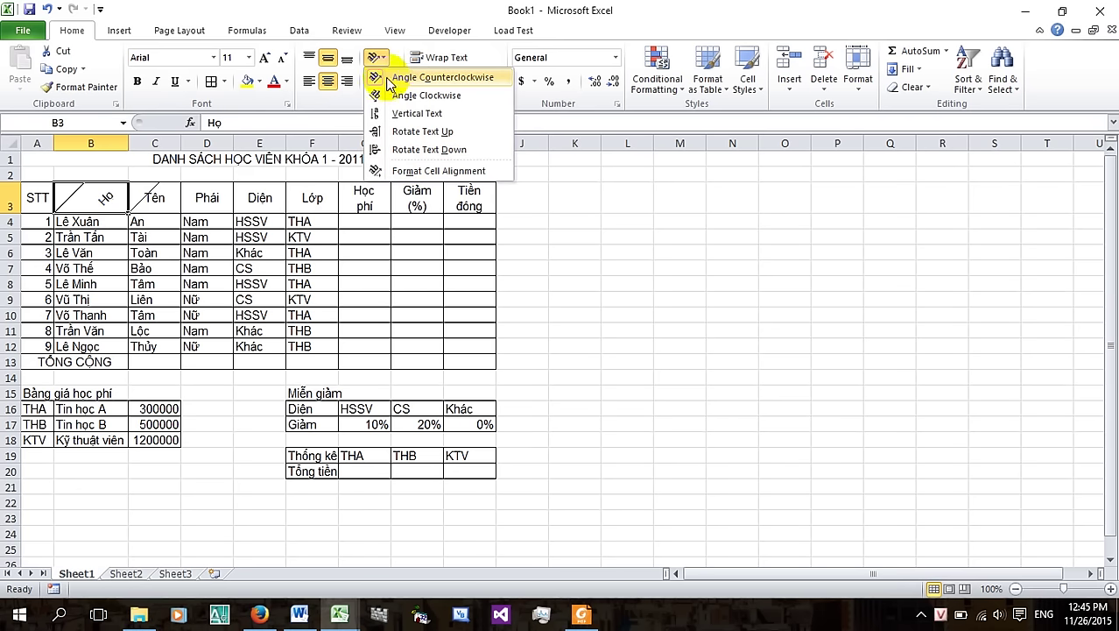
left_click(388, 79)
left_click(195, 266)
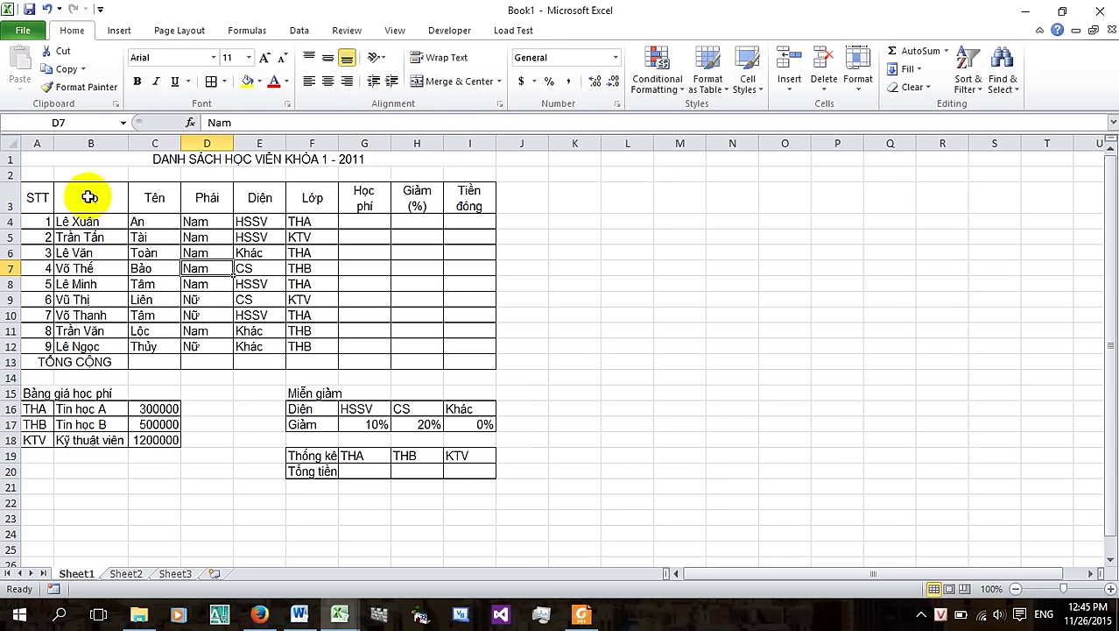
left_click(90, 197)
left_click(376, 57)
left_click(389, 78)
left_click(379, 57)
left_click(381, 80)
left_click(376, 57)
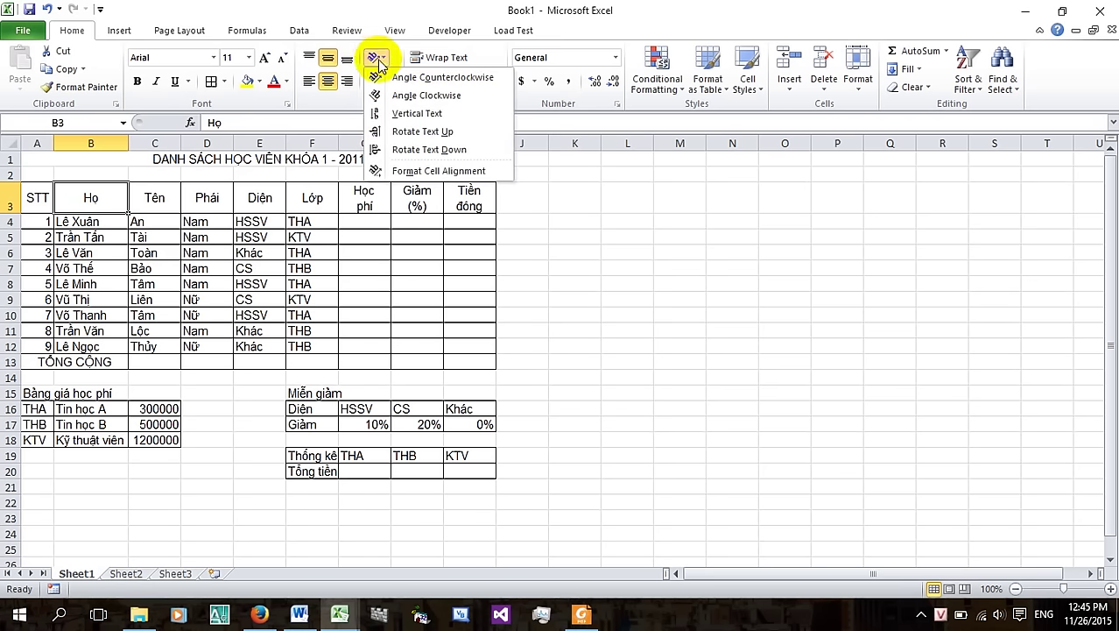
Rotate Họ to -20 degrees via Format Cells alignment, then test a tilt on THB in F12
left_click(406, 174)
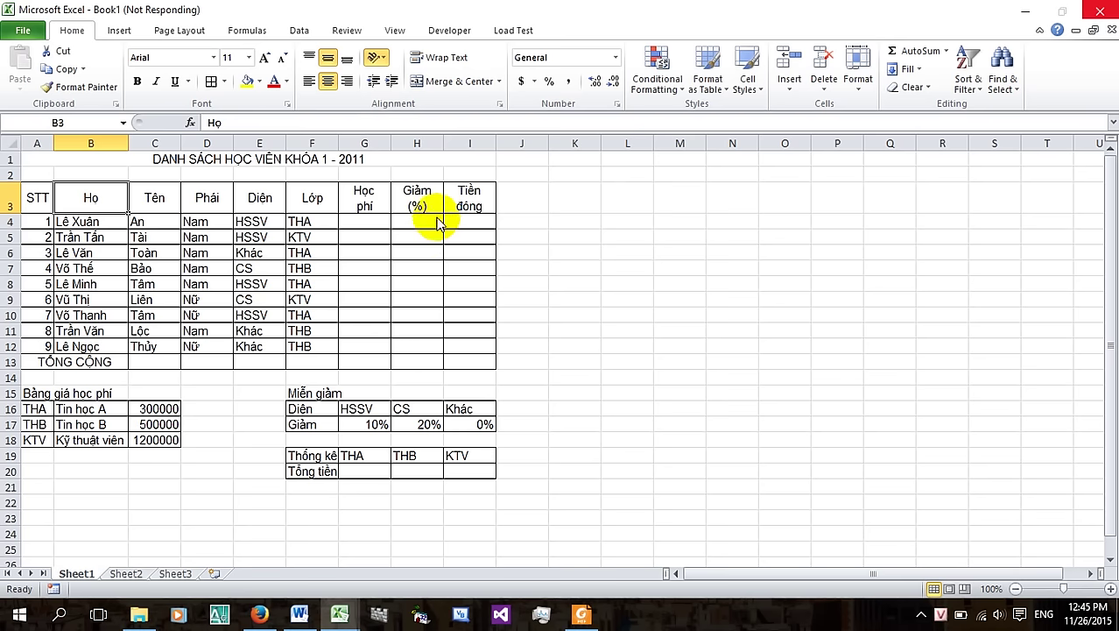
left_click_drag(744, 104, 461, 157)
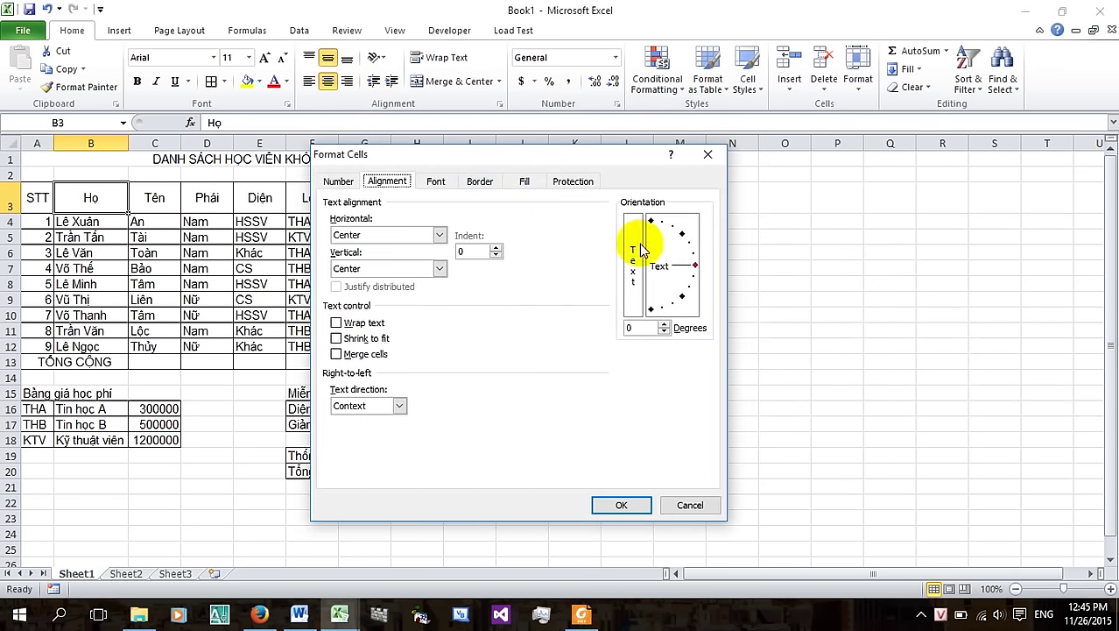
left_click_drag(696, 266, 670, 296)
left_click(603, 504)
left_click(306, 346)
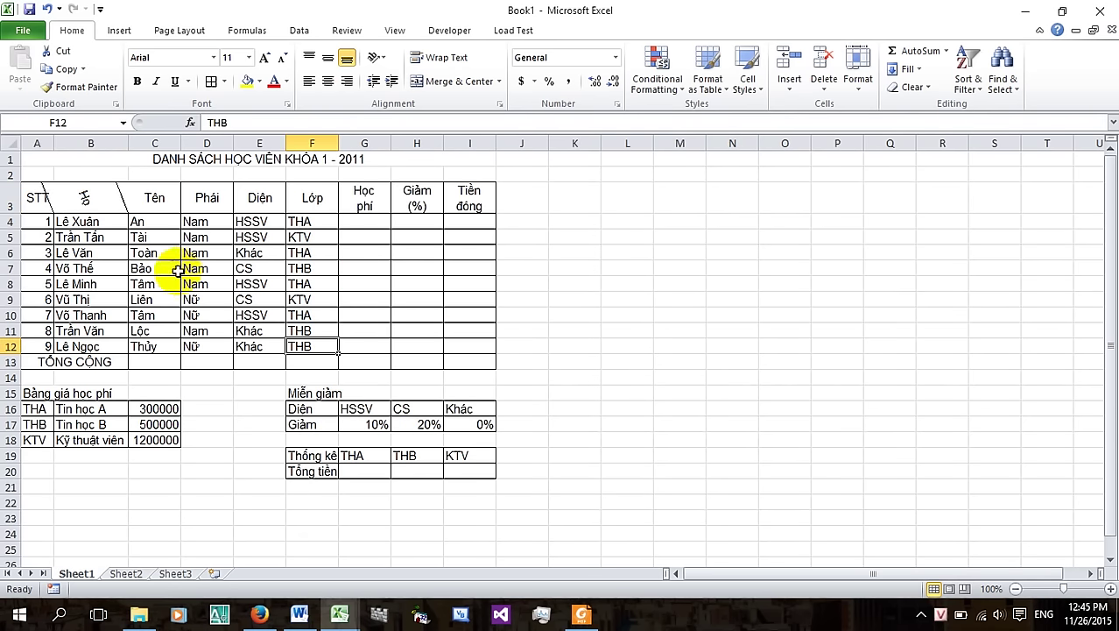
left_click(376, 57)
left_click(387, 77)
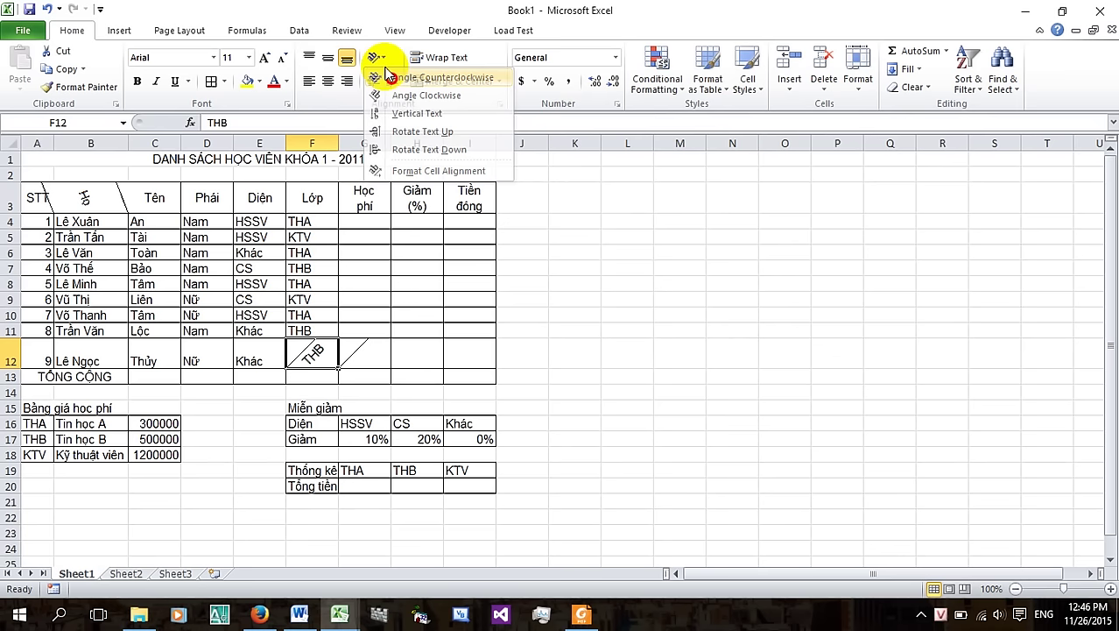
left_click(377, 57)
left_click(387, 77)
left_click(206, 265)
Reset Họ to 0-degree orientation with wrap text and restore Excel beside the PDF
left_click(105, 198)
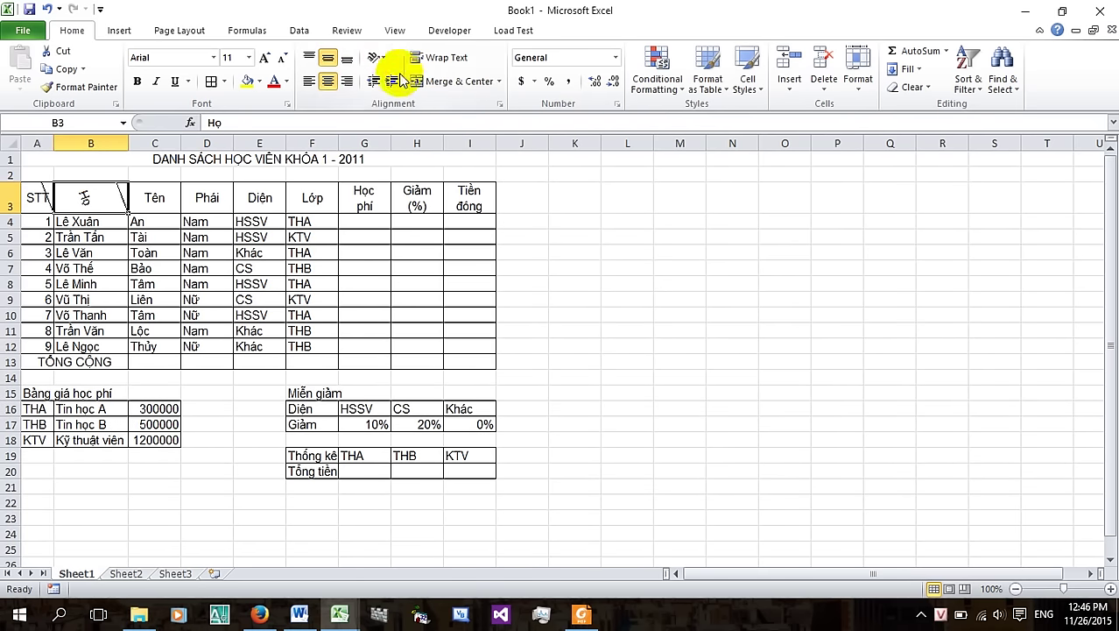
left_click(376, 57)
left_click(438, 171)
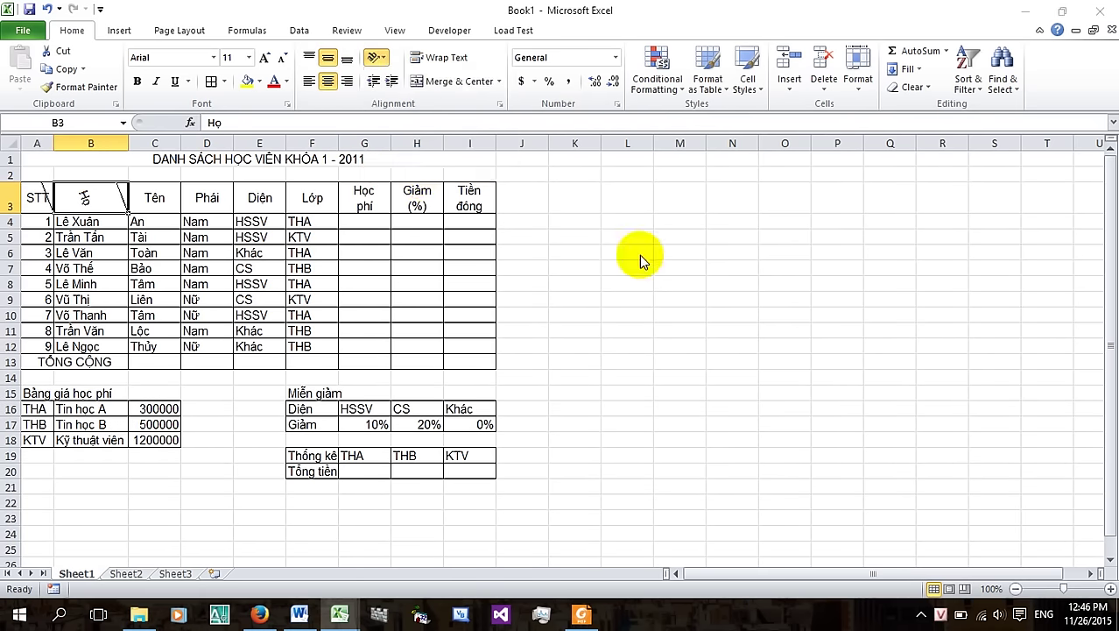
left_click_drag(662, 325, 696, 265)
left_click(625, 505)
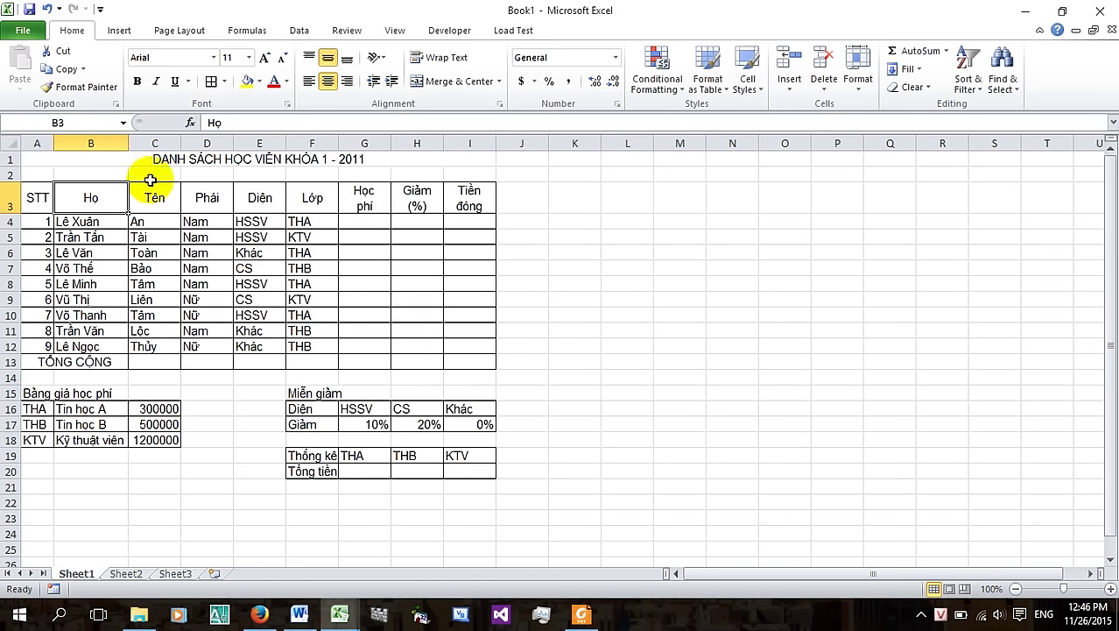
left_click(438, 58)
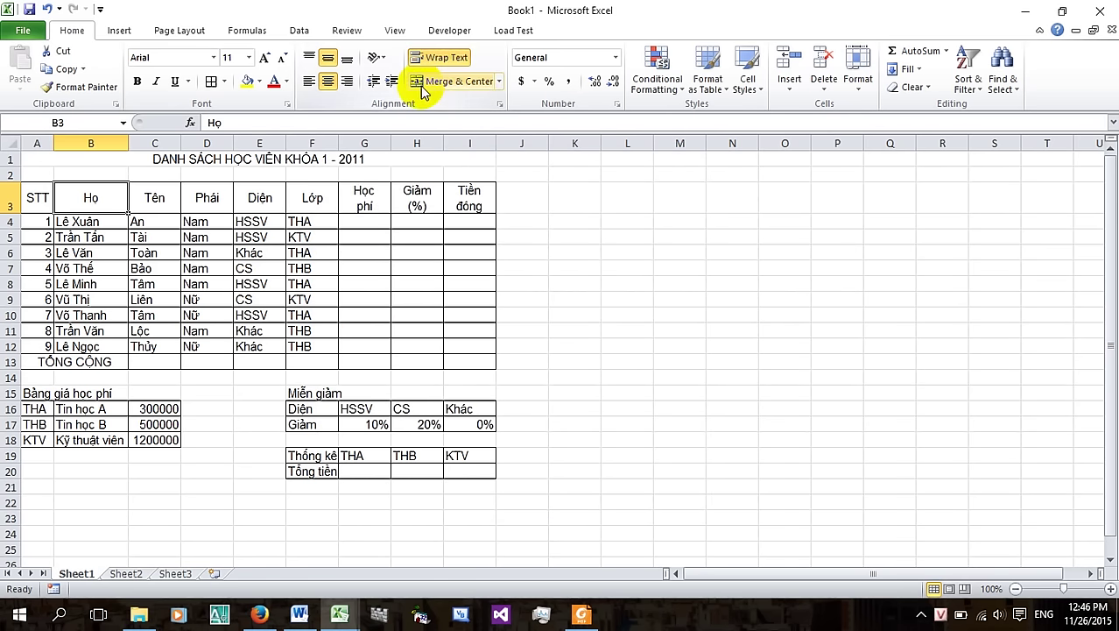
left_click(375, 57)
left_click(415, 172)
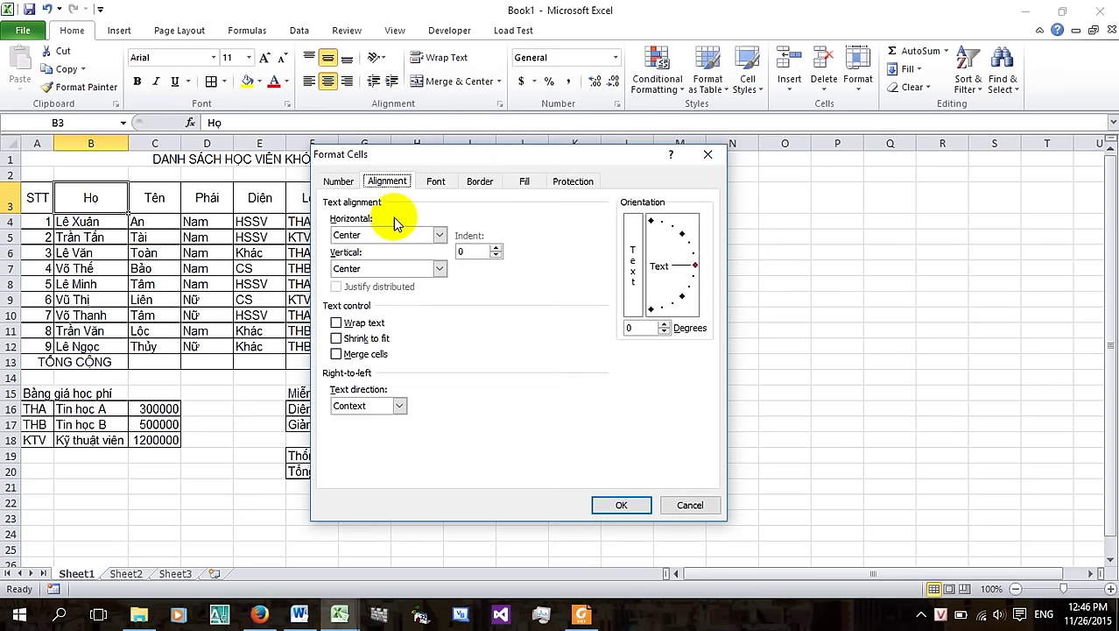
left_click(707, 154)
left_click_drag(219, 283, 219, 269)
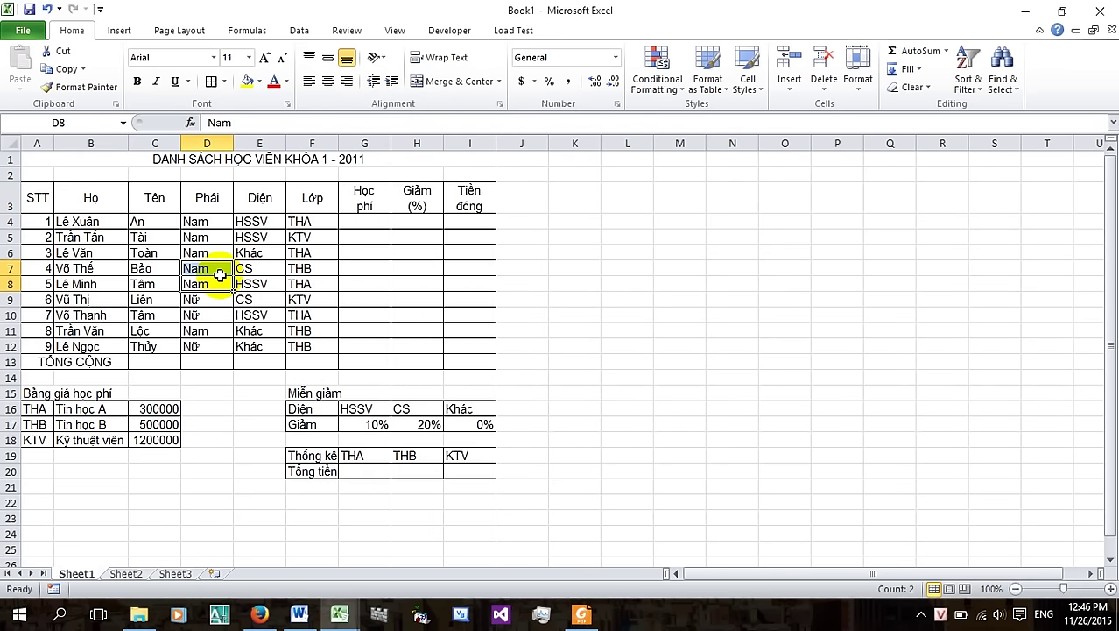
left_click(1063, 12)
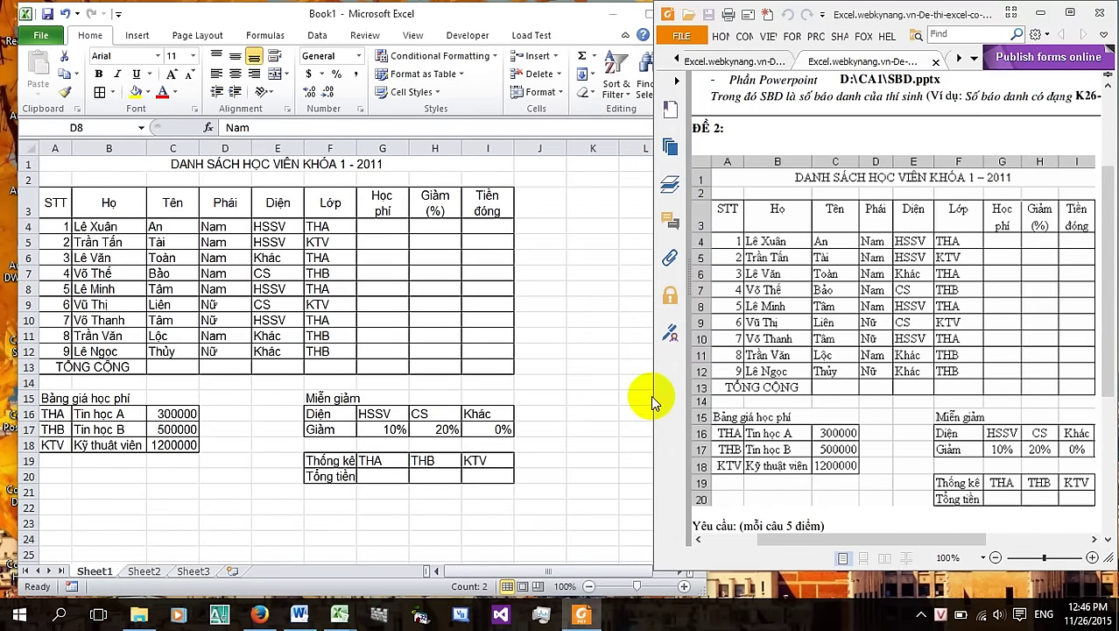
Review the PDF's Yêu cầu list, highlighting requirement 1 on the Học phí column, then maximize Excel
left_click(56, 195)
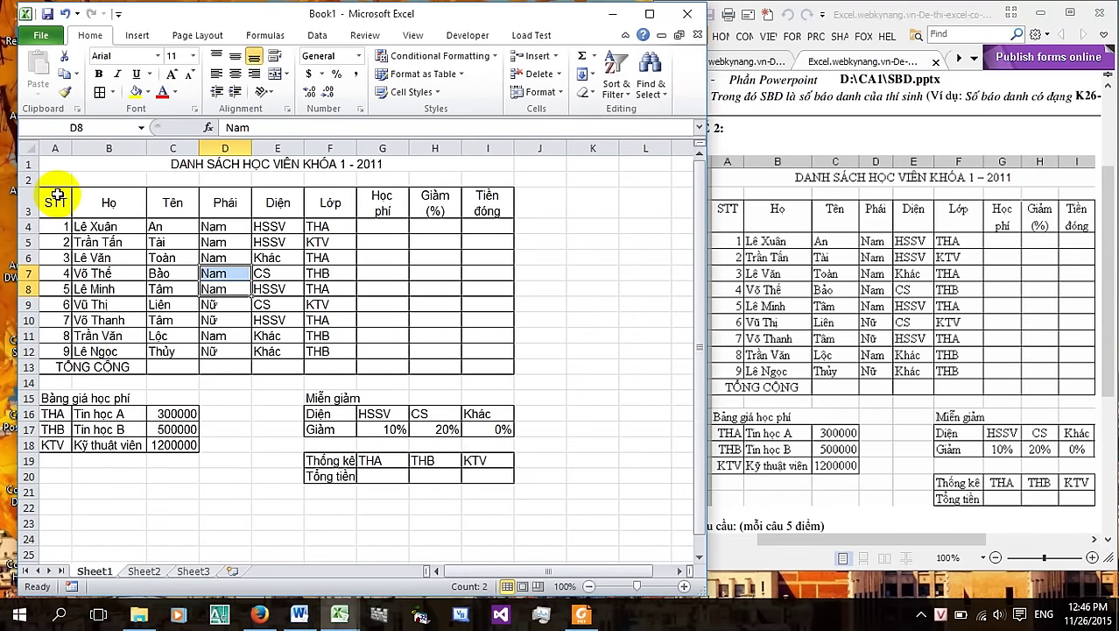
mouse_move(56, 194)
left_mouse_down()
mouse_move(496, 461)
mouse_move(496, 475)
left_mouse_up()
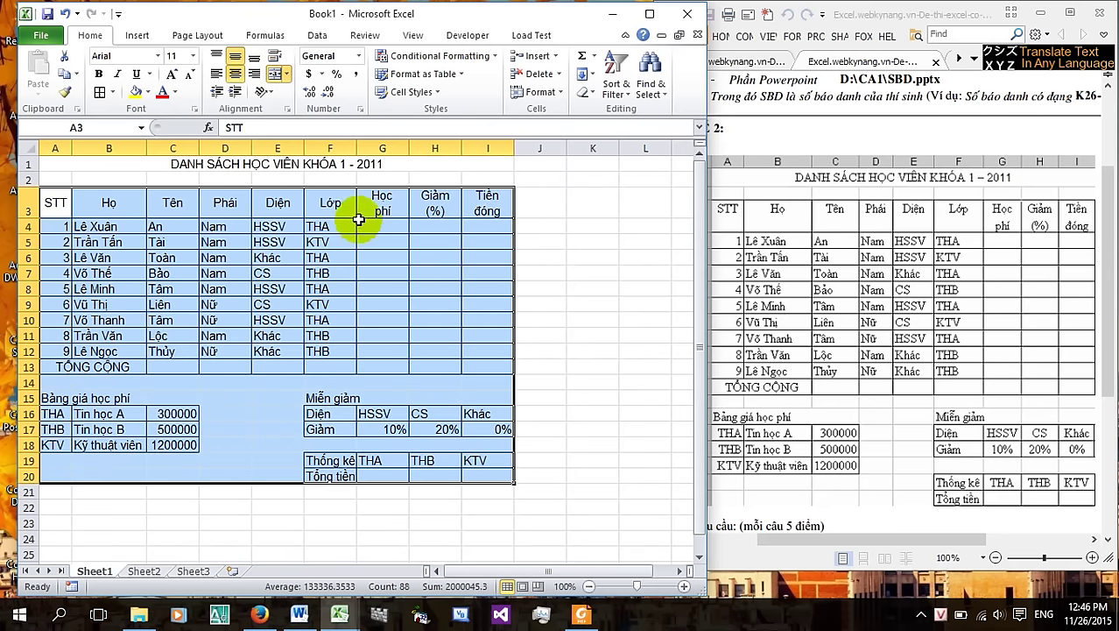
left_click(915, 314)
scroll(920, 317, "down", 2)
scroll(922, 319, "down", 2)
scroll(922, 320, "down", 1)
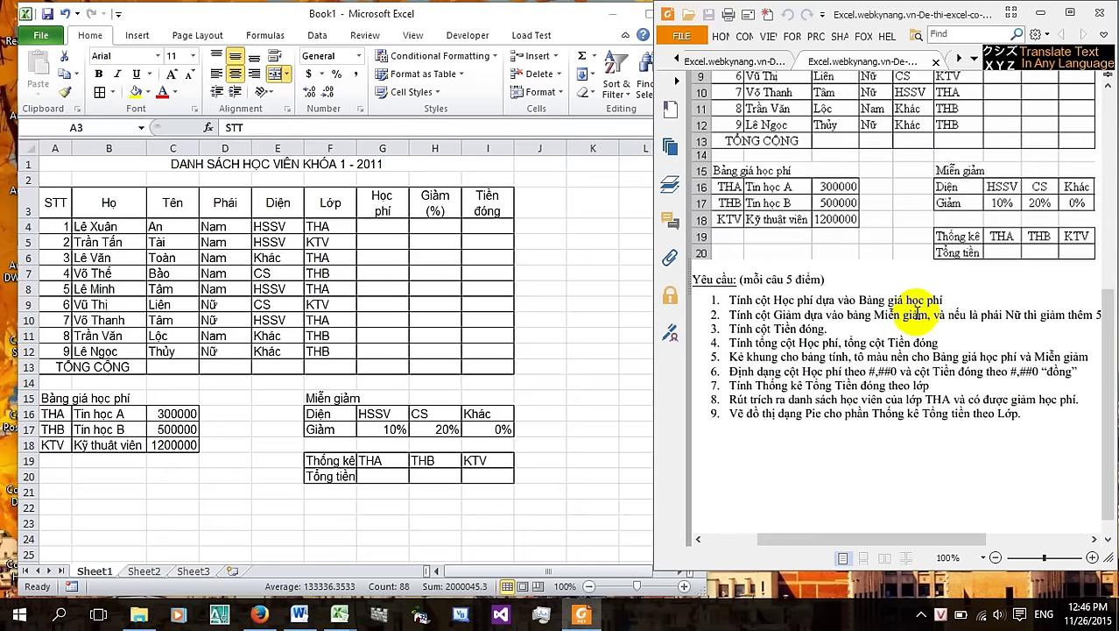
left_click_drag(715, 314, 844, 315)
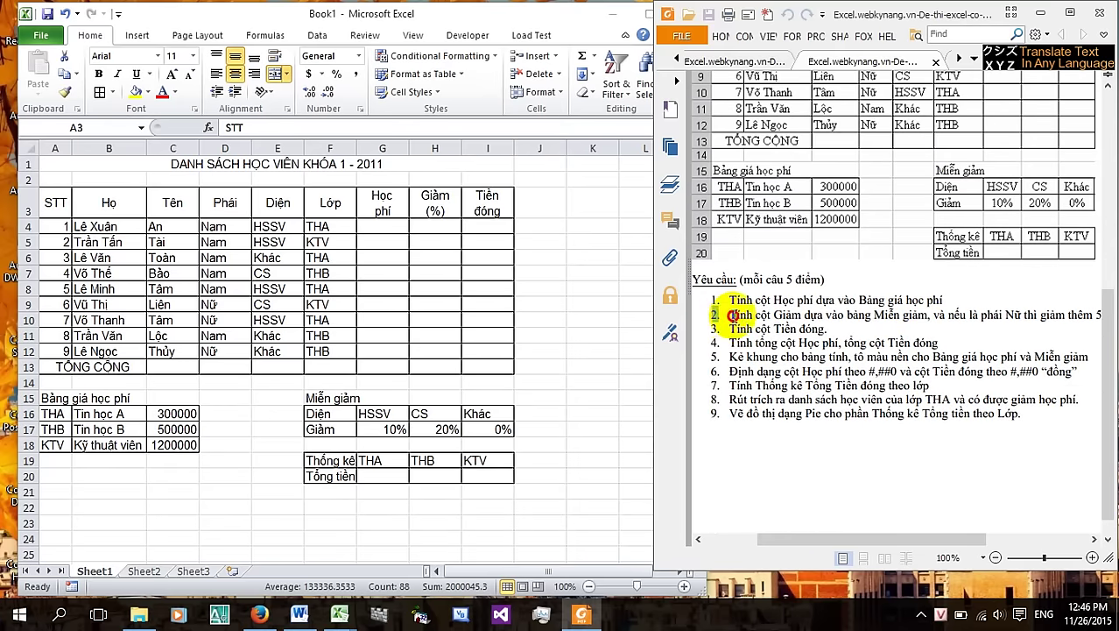
left_click(713, 301)
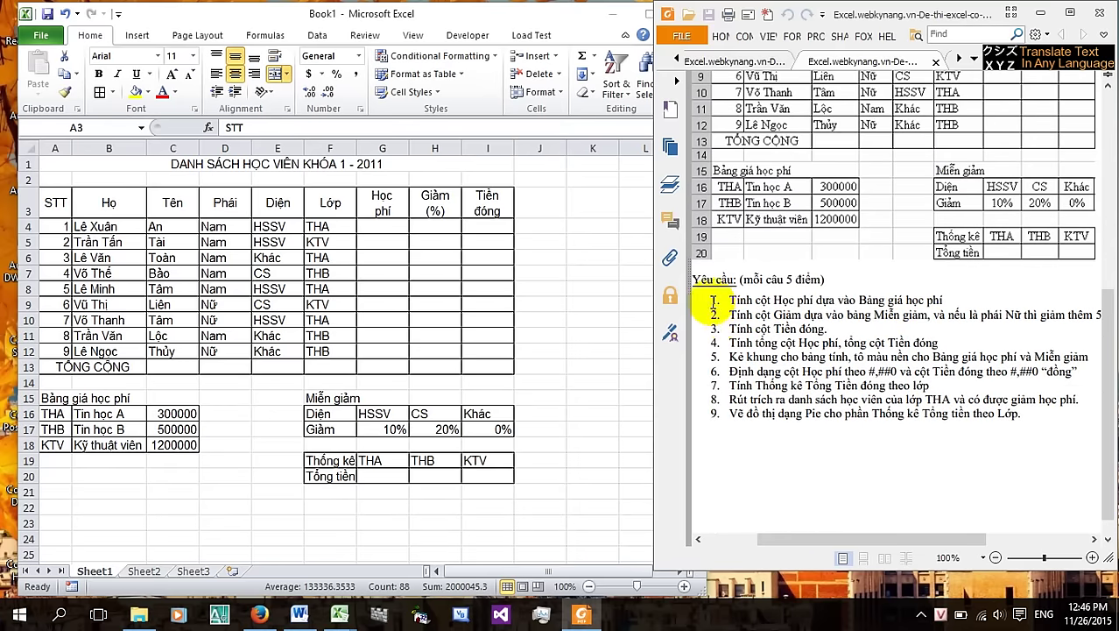
left_click_drag(714, 300, 942, 300)
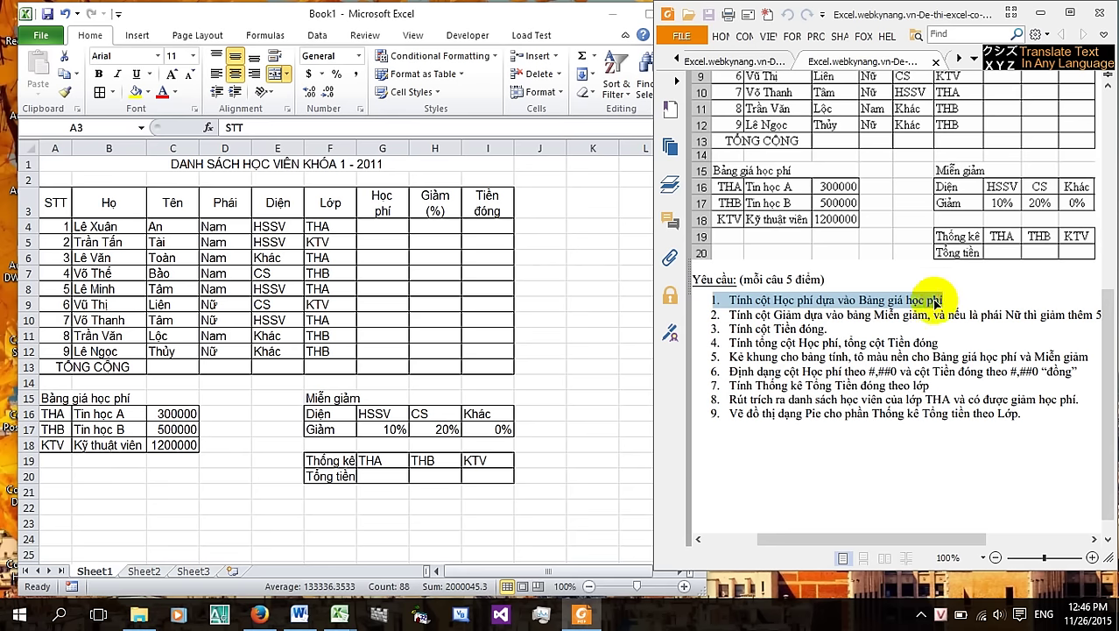
left_click(941, 300)
left_click(401, 248)
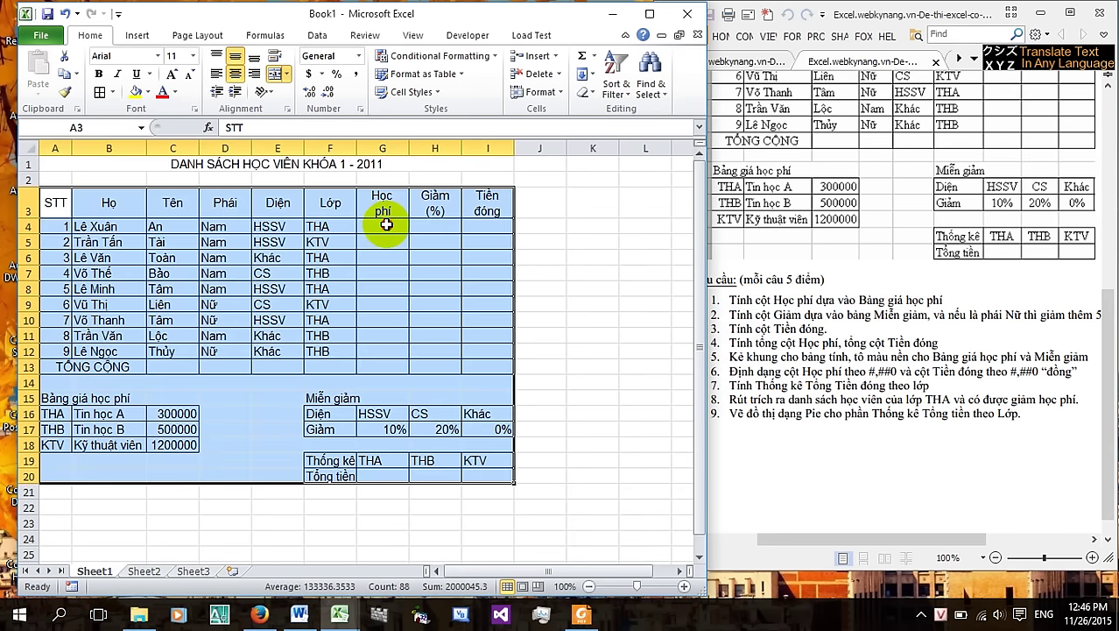
left_click(648, 16)
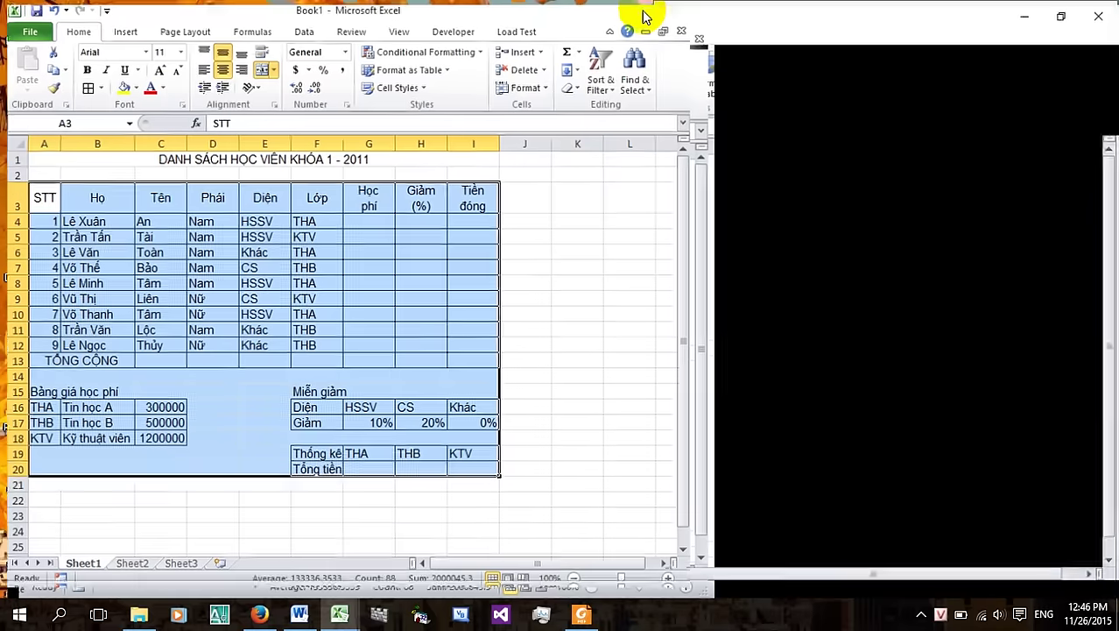
Select the F13:I20 range and browse the Insert tab before returning to Home
left_click(367, 220)
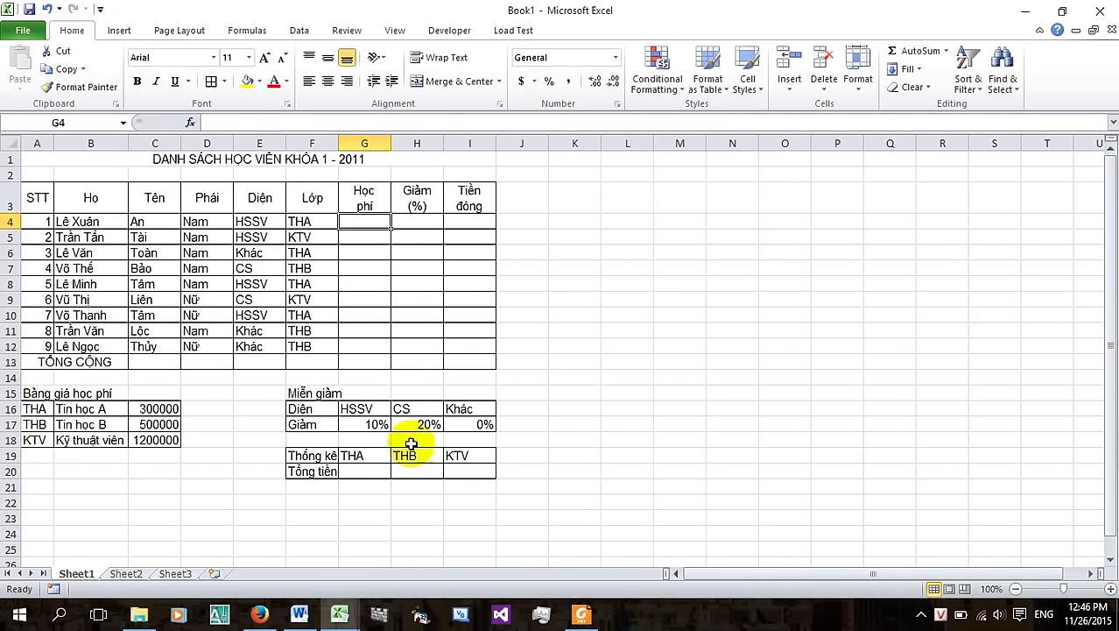
left_click_drag(474, 469, 35, 162)
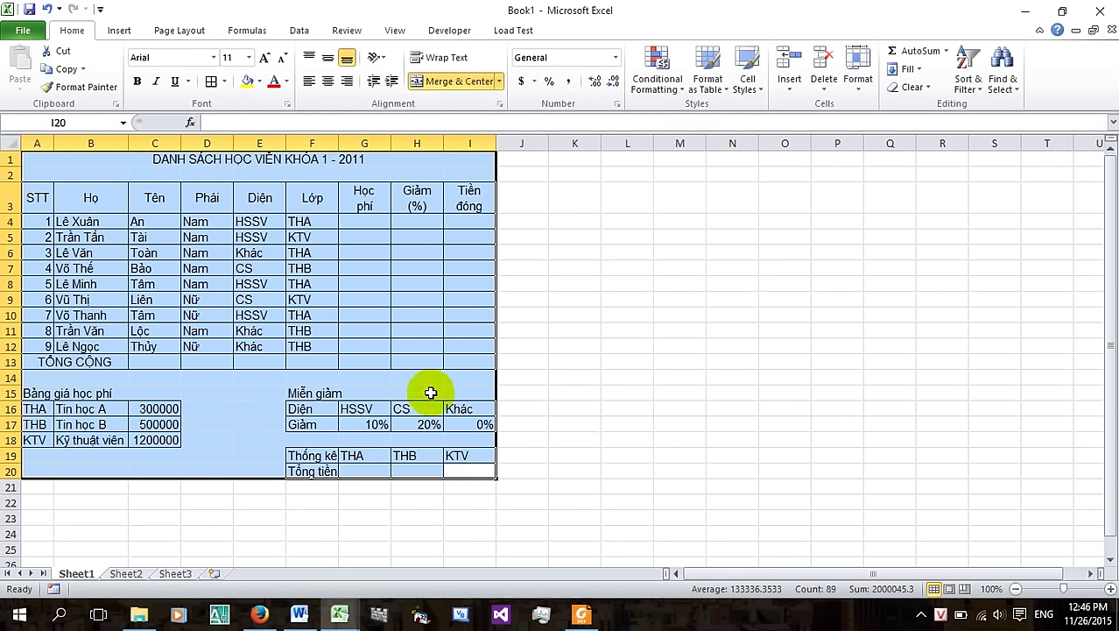
left_click(120, 29)
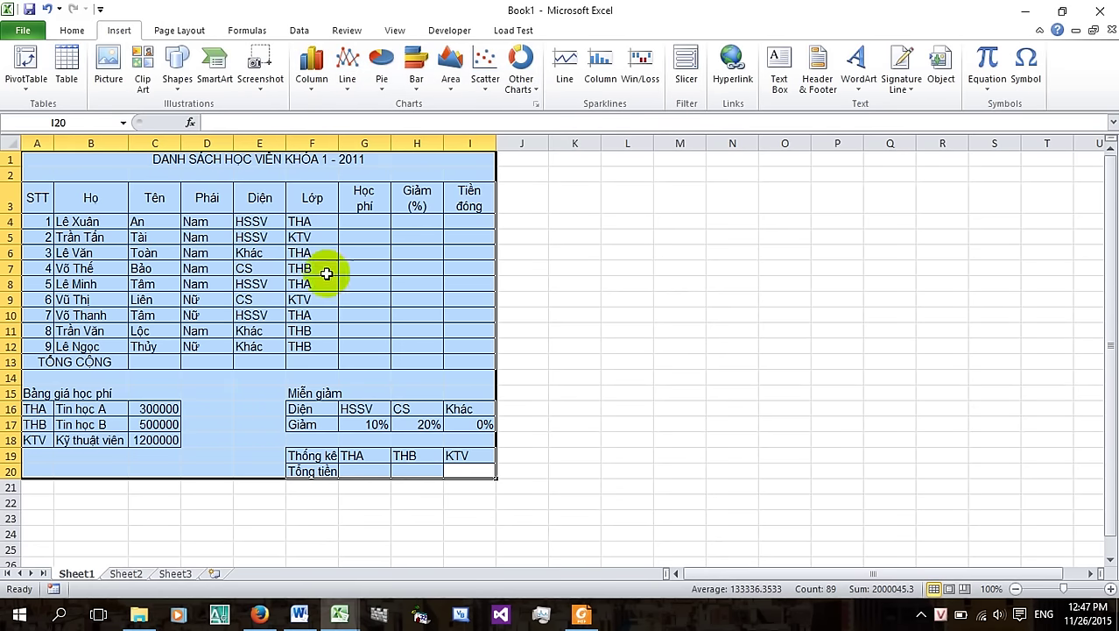
left_click(344, 221)
left_click(72, 29)
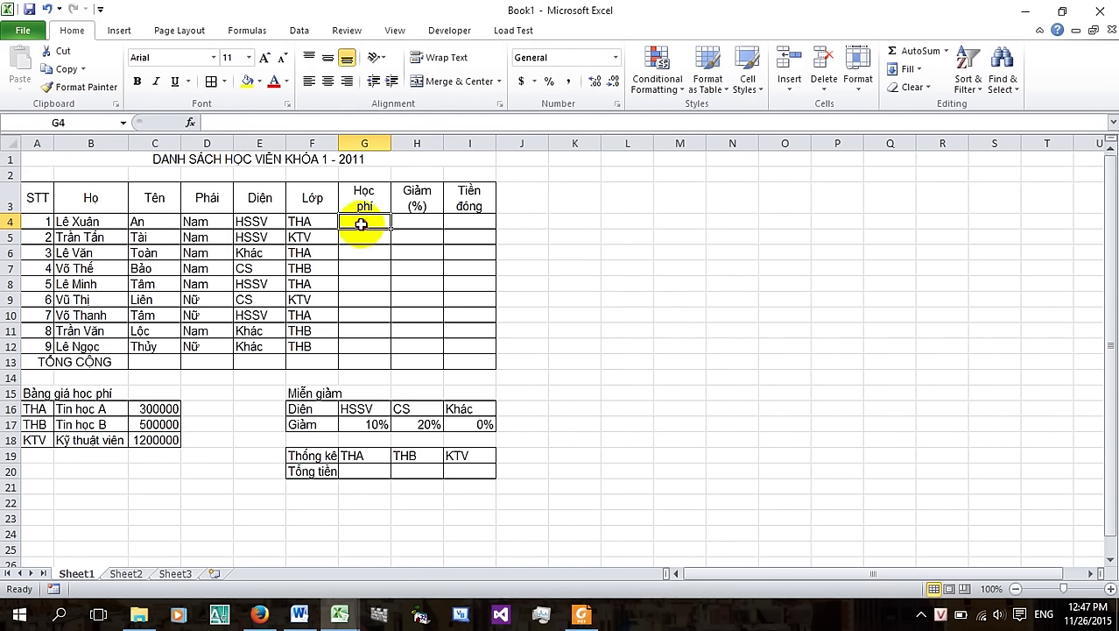
Relate the class code in F4 to the fees 300000, 500000, 1200000 in C16:C18, ending on G4
left_click(301, 222)
left_click(356, 225)
left_click(308, 222)
left_click(156, 408)
left_click(156, 439)
left_click(159, 425)
left_click(163, 409)
left_click(159, 440)
left_click(160, 409)
left_click(158, 439)
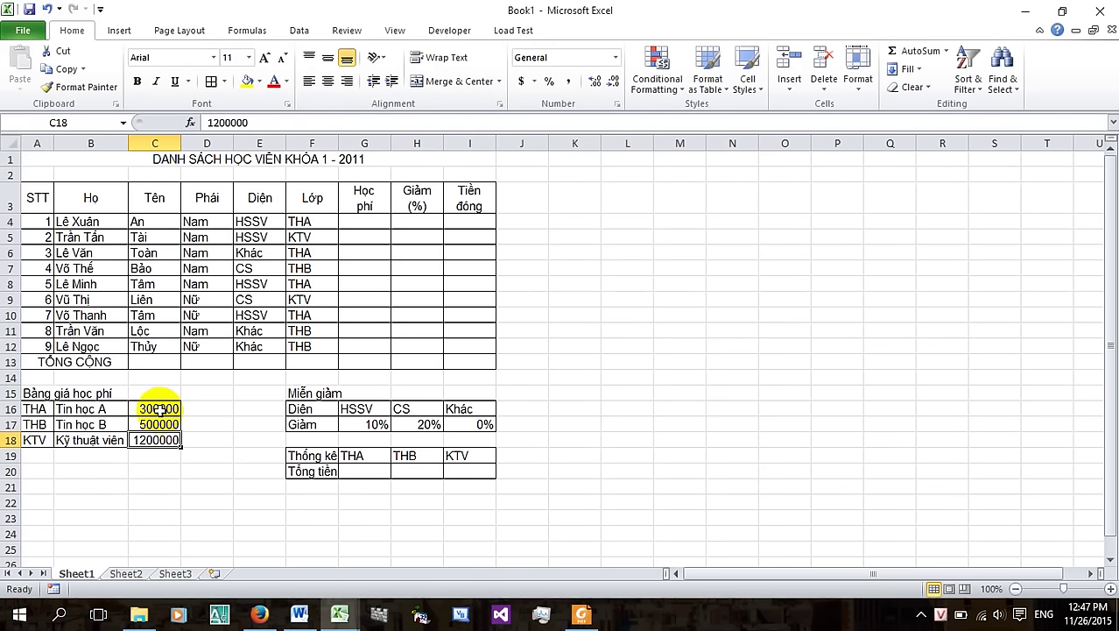
left_click(361, 224)
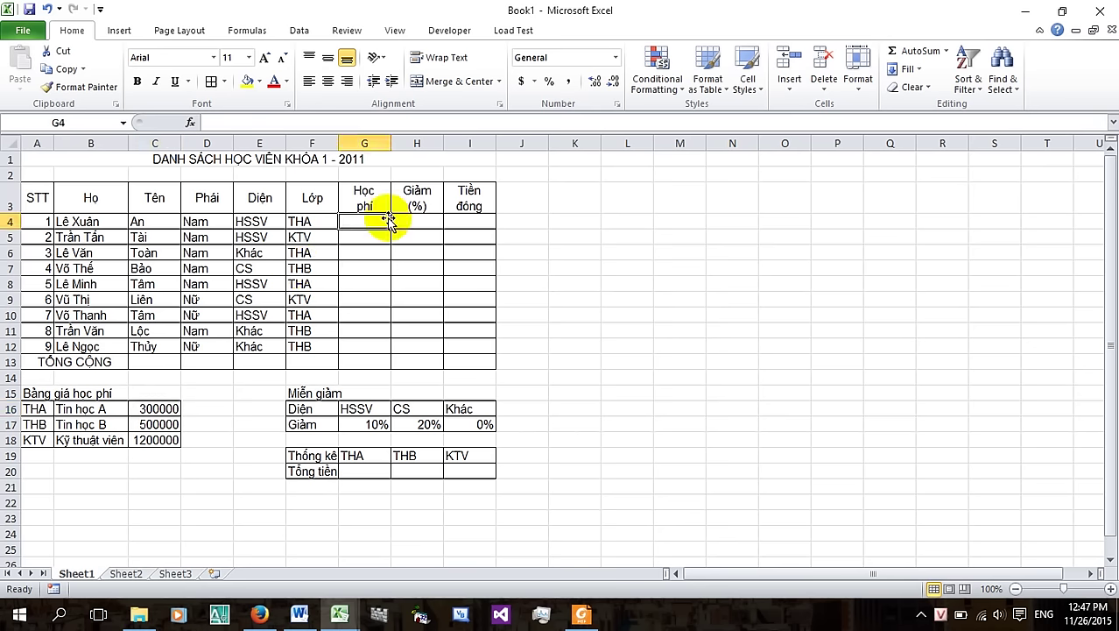
In G4, begin the formula =vlookup(F4, using the class code as lookup value
type("=v")
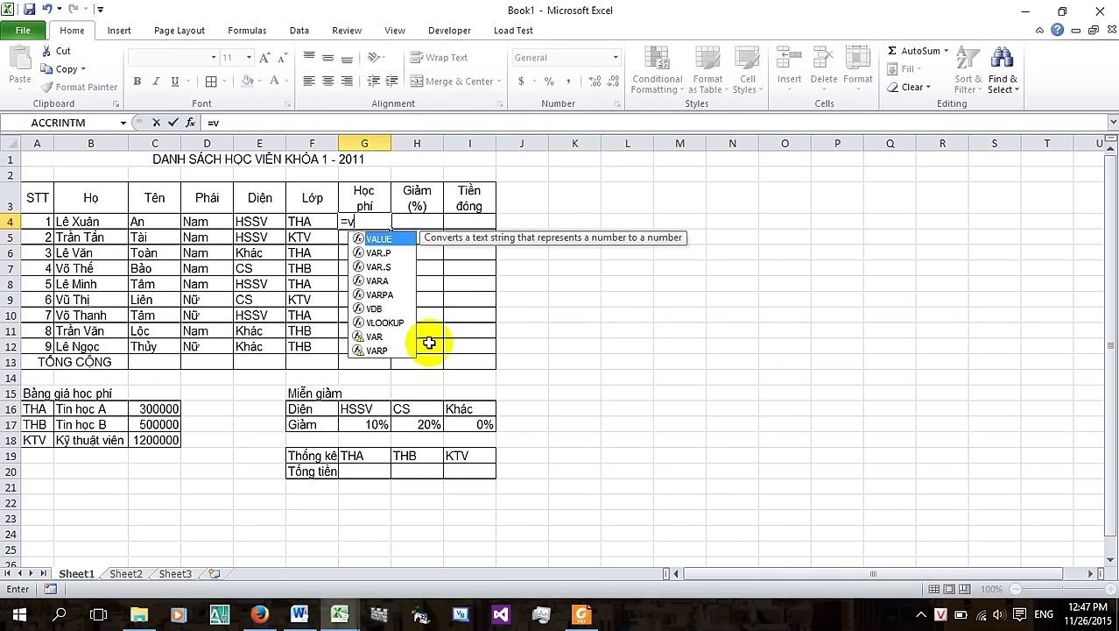
type("lookup")
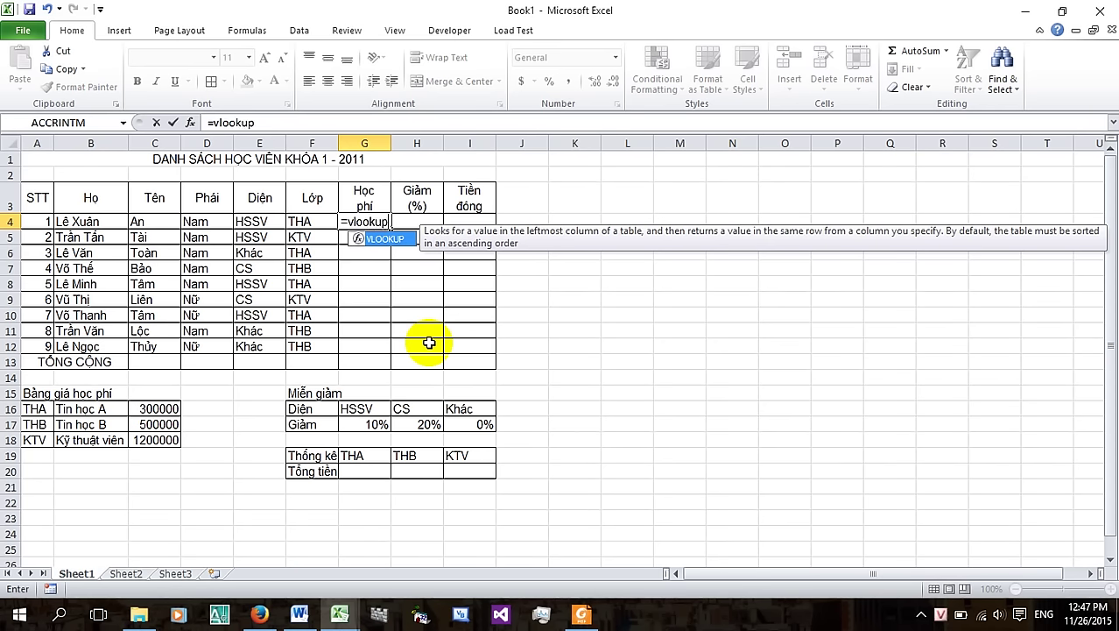
type("(")
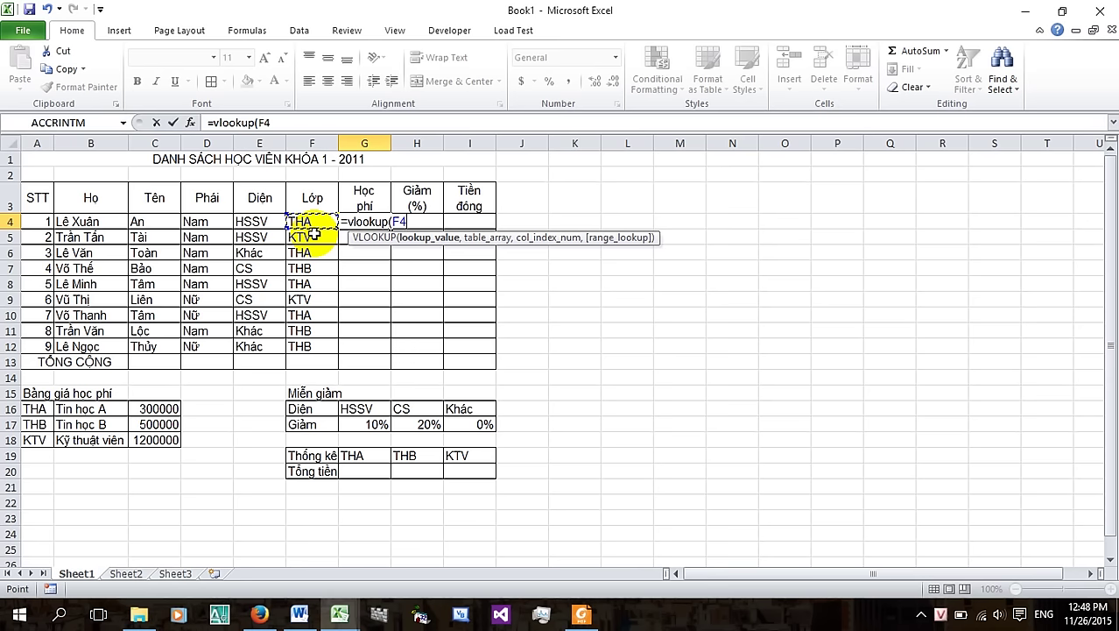
key("BackSpace")
key("BackSpace")
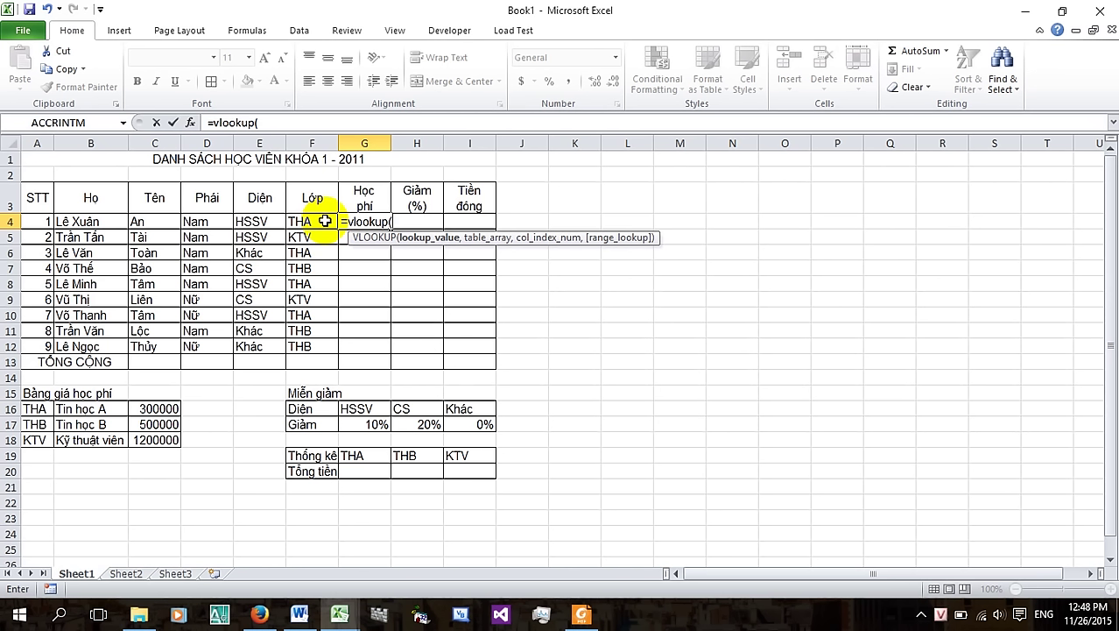
left_click(320, 221)
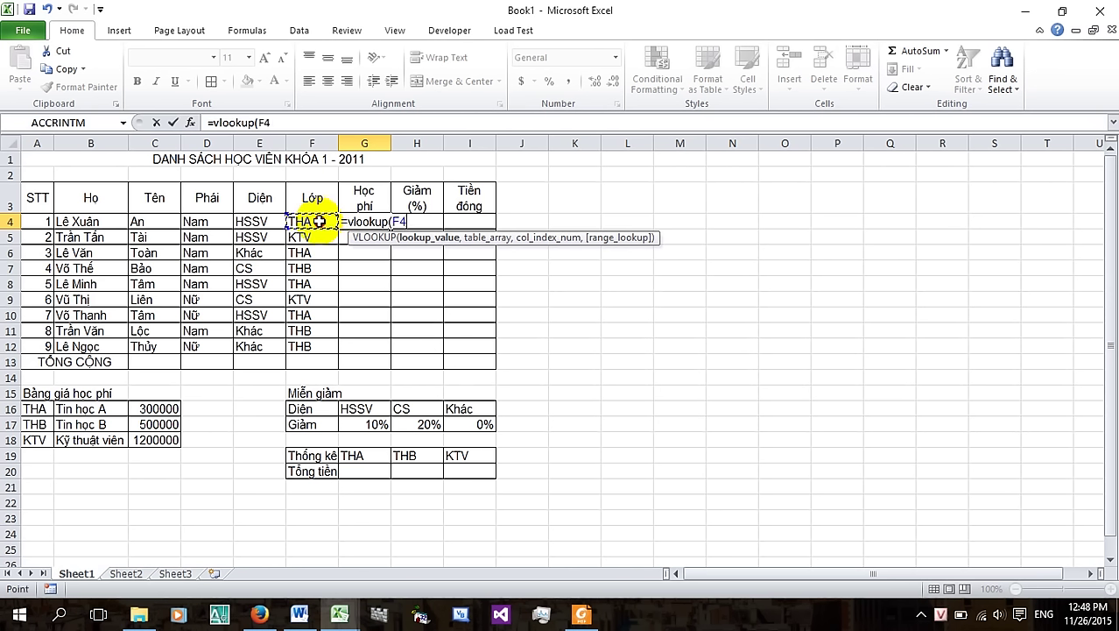
Add the fee table A16:C18 as the lookup range and lock it absolute as $A$16:$C$18
type(",")
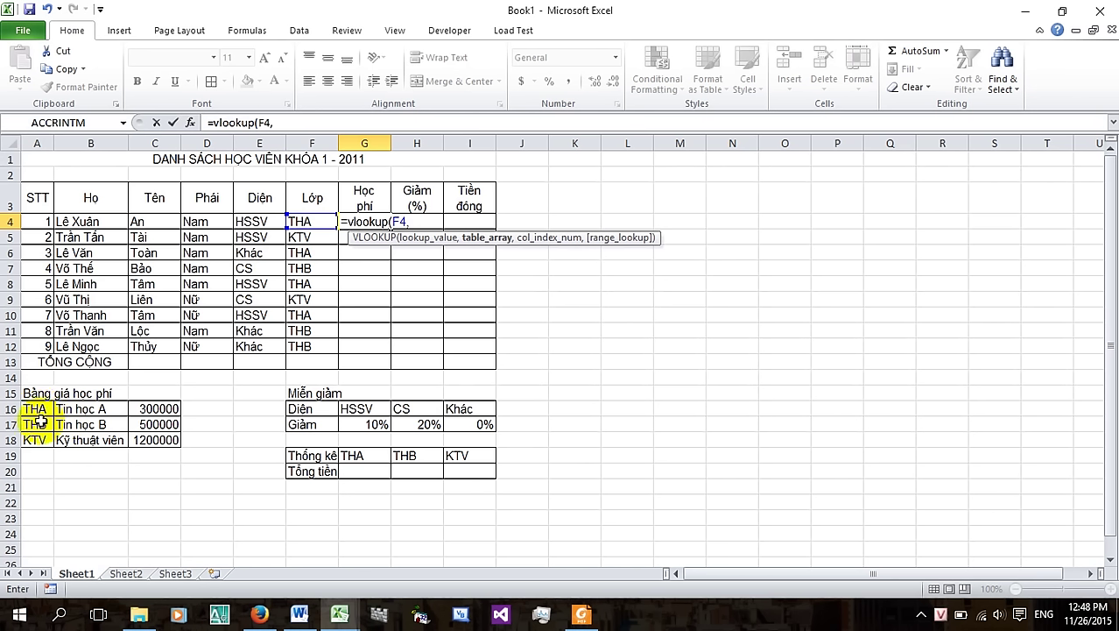
left_click_drag(35, 408, 154, 443)
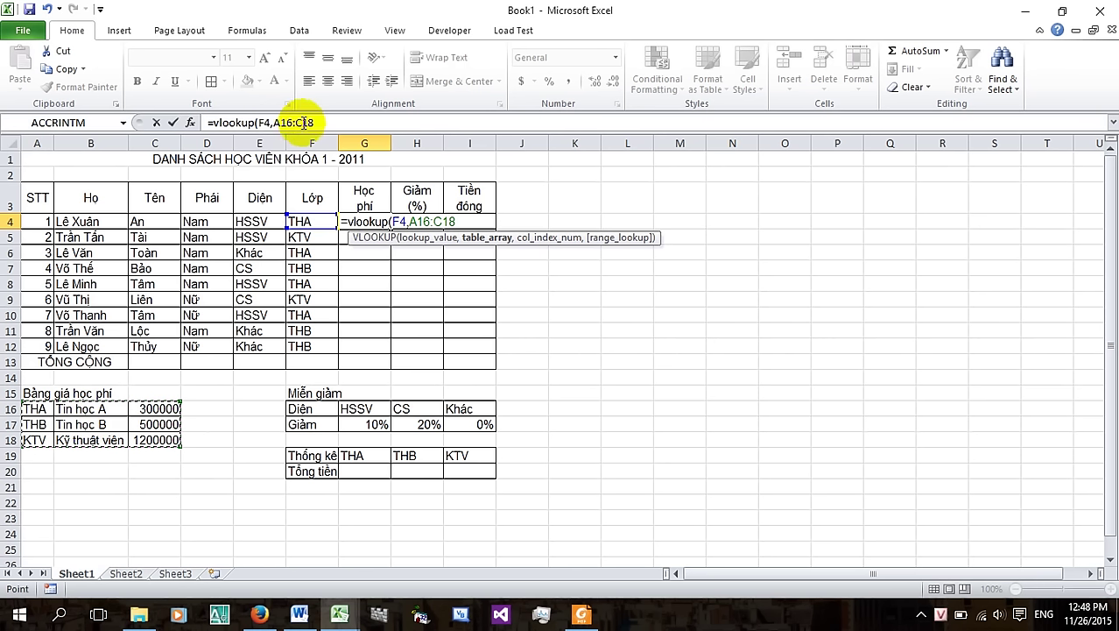
key("F4")
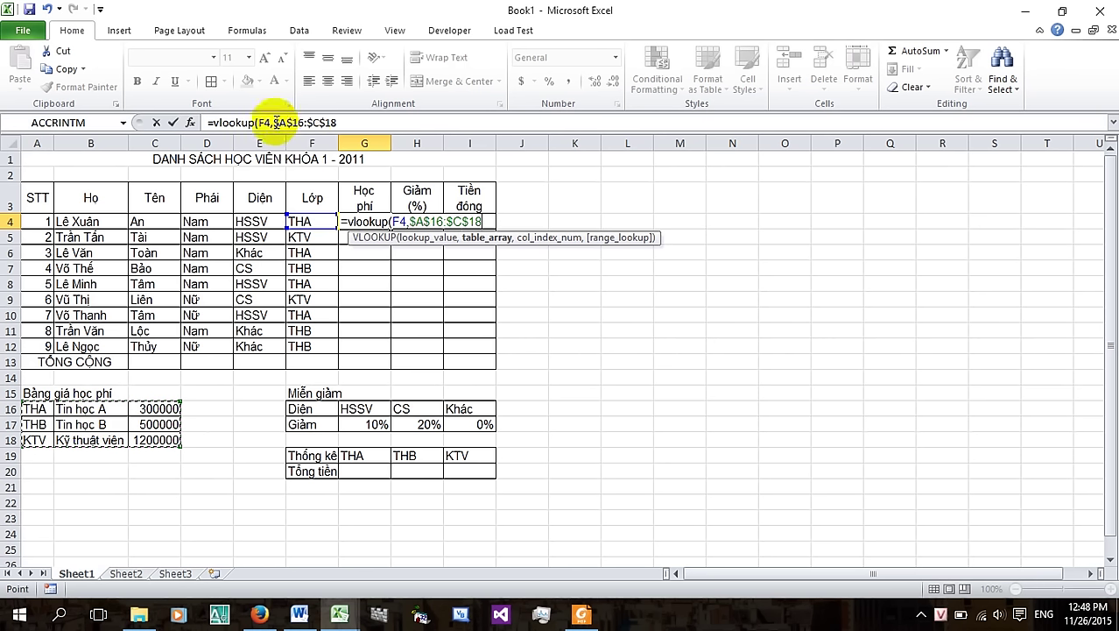
left_click_drag(274, 123, 301, 122)
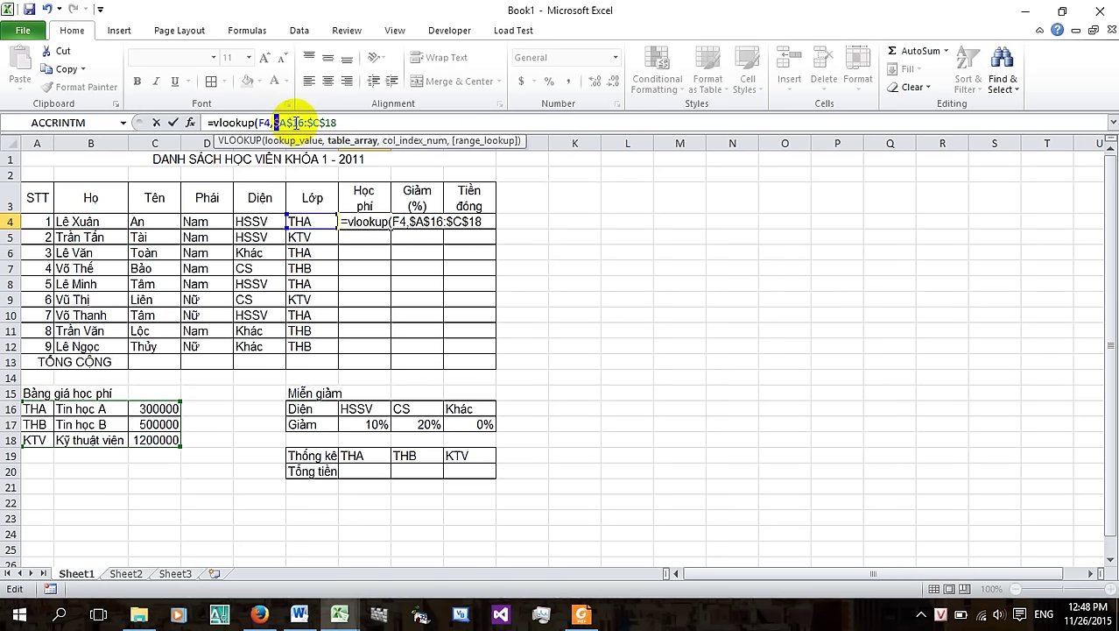
Complete G4 as =VLOOKUP(F4,$A$16:$C$18,3,0) and enter it, showing the fee 300000
left_click(341, 122)
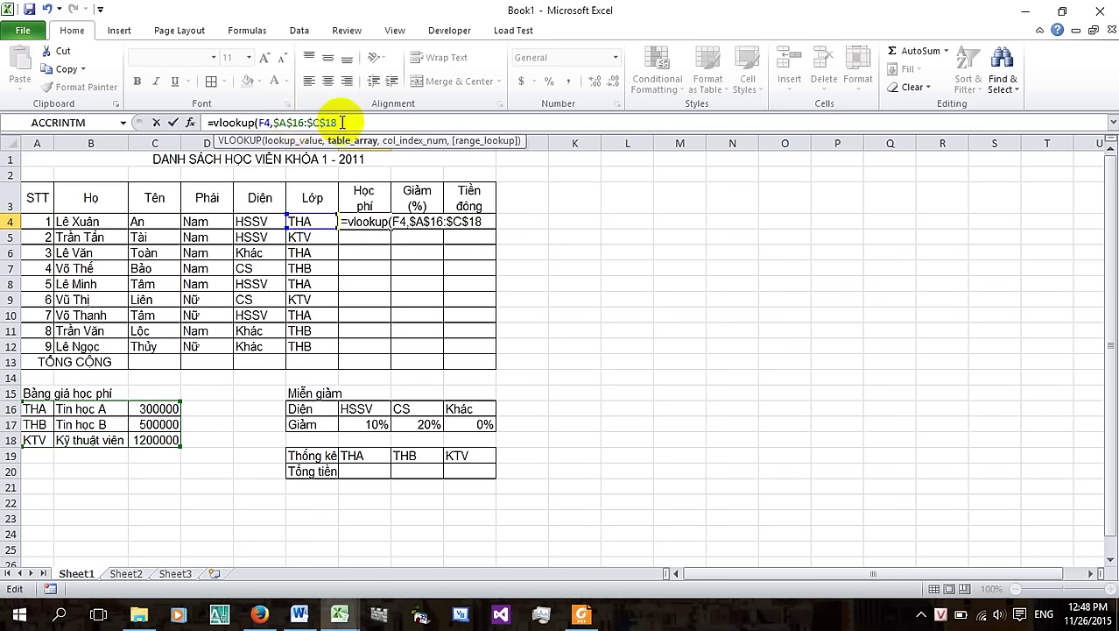
type(",")
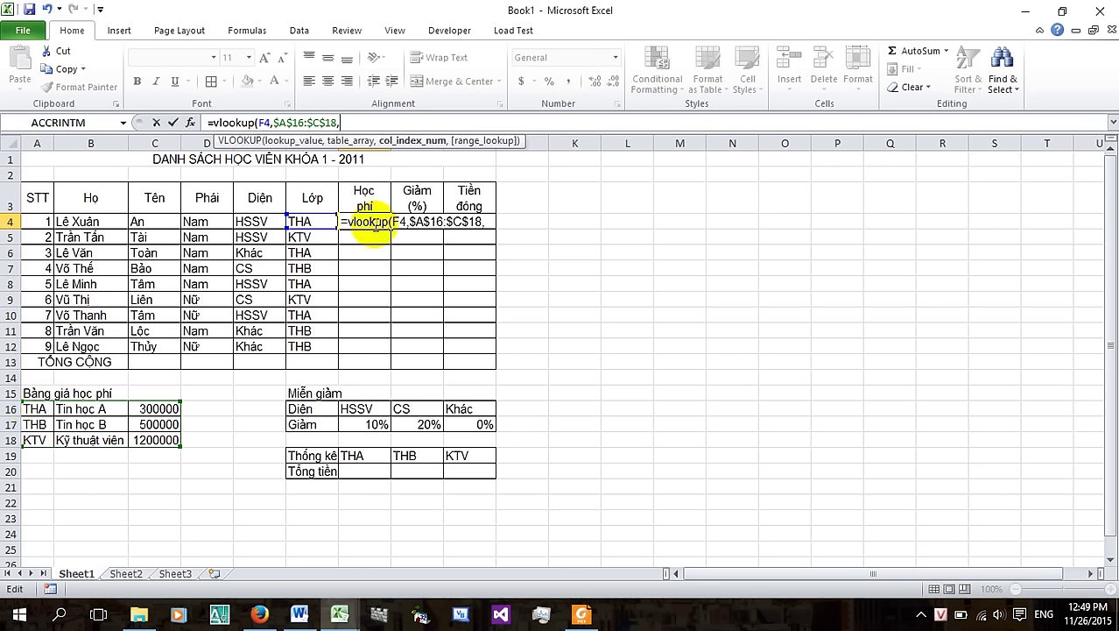
type("3")
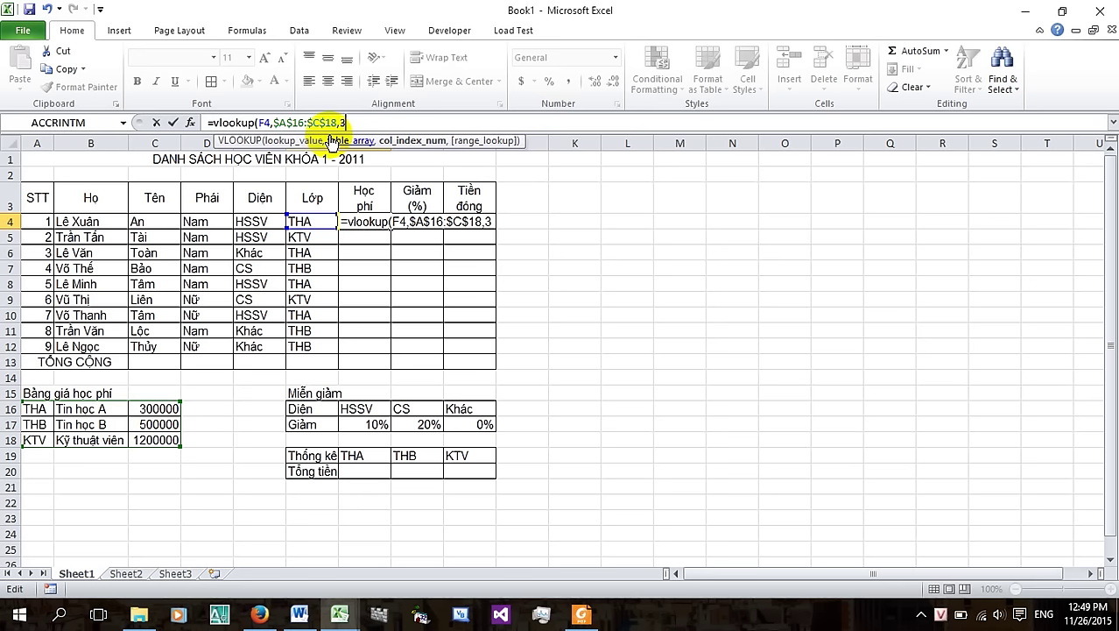
type(",0")
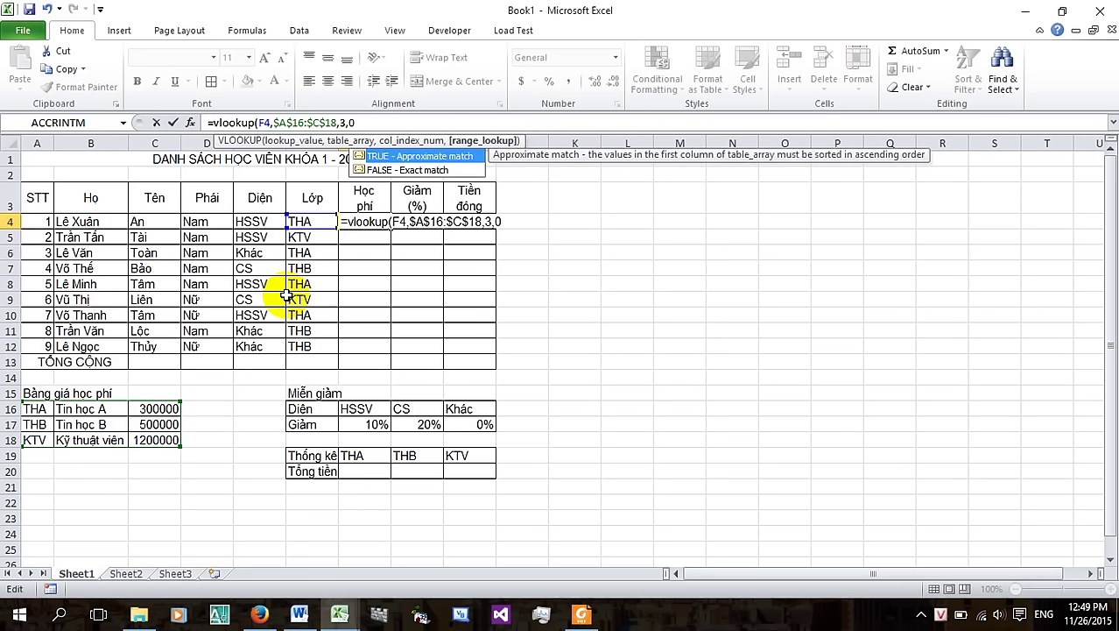
type(")")
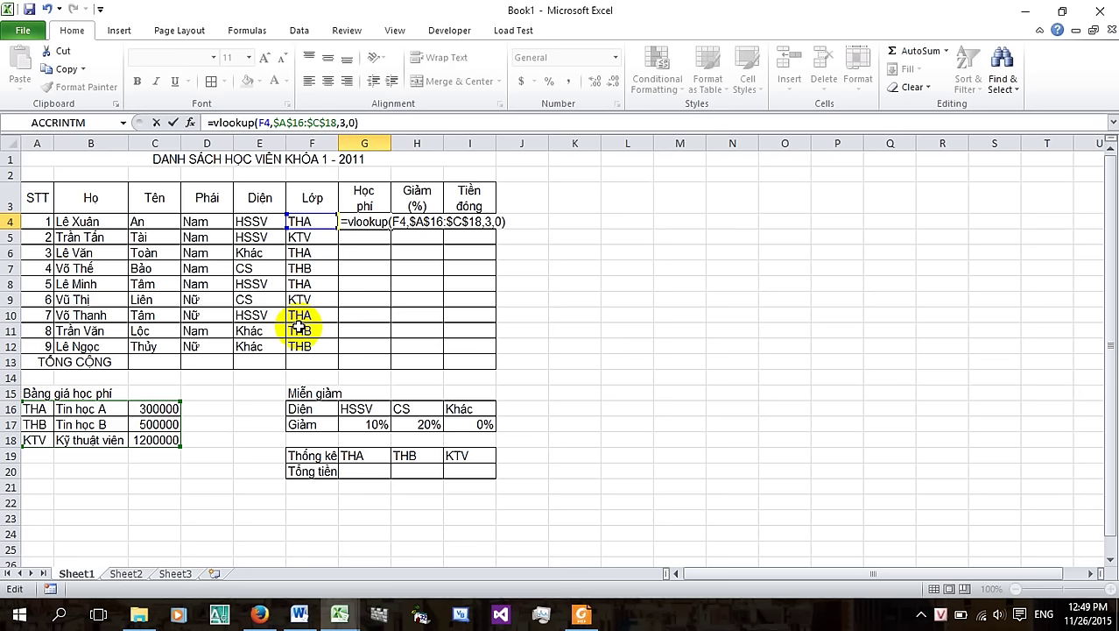
key("ctrl+shift+Return")
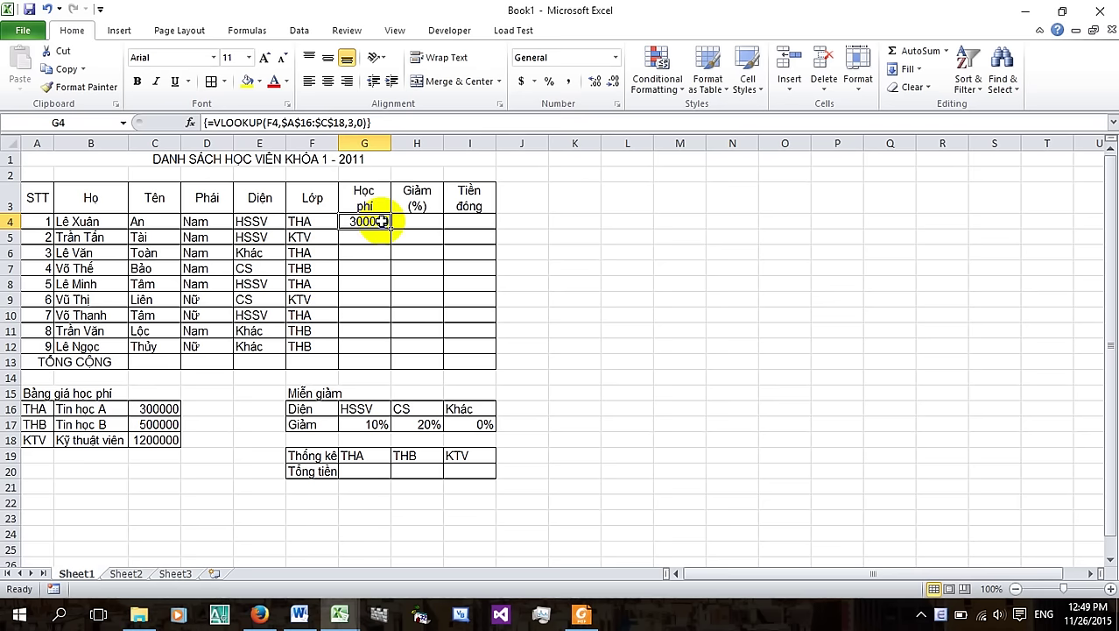
Fill the VLOOKUP fee formula from G4 down through G12
right_click(382, 221)
left_click(402, 246)
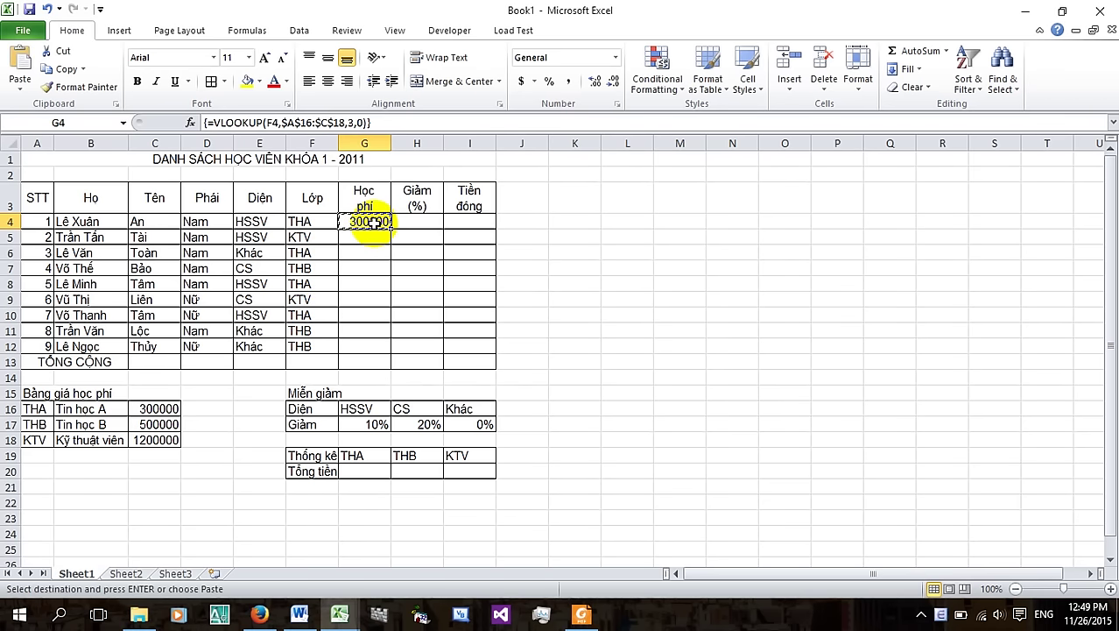
left_click_drag(393, 231, 394, 231)
key("Escape")
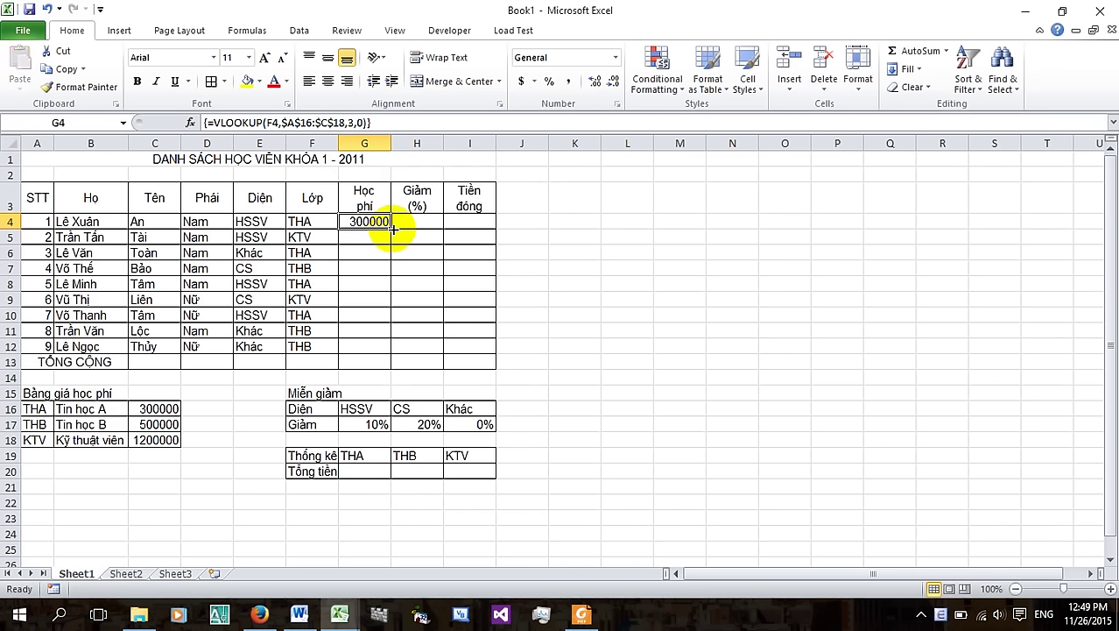
left_click_drag(393, 229, 388, 344)
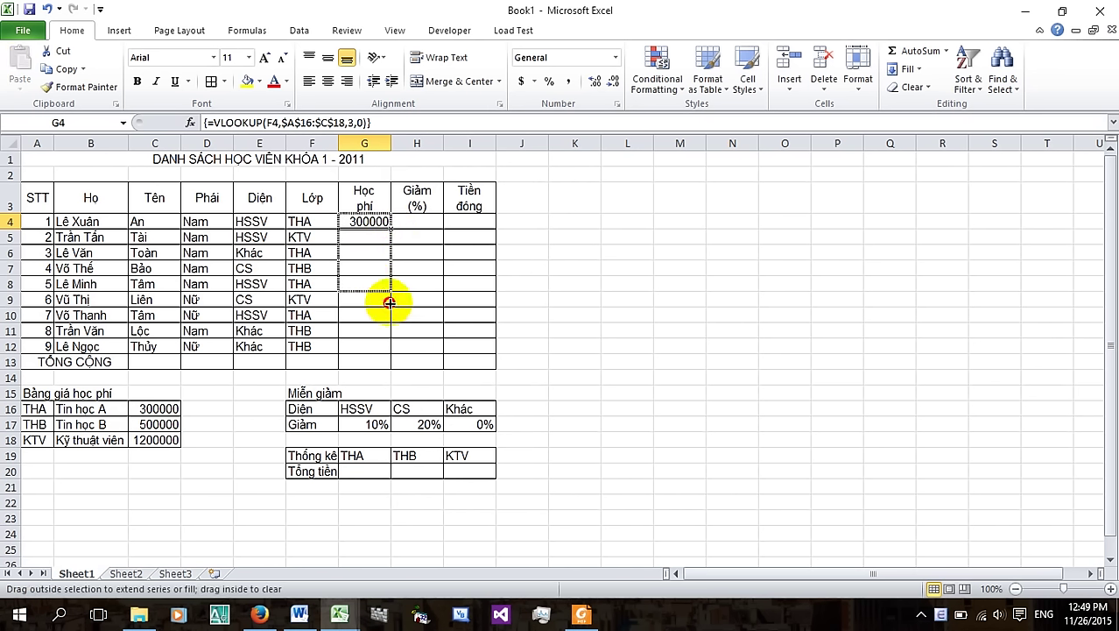
left_click_drag(388, 344, 382, 350)
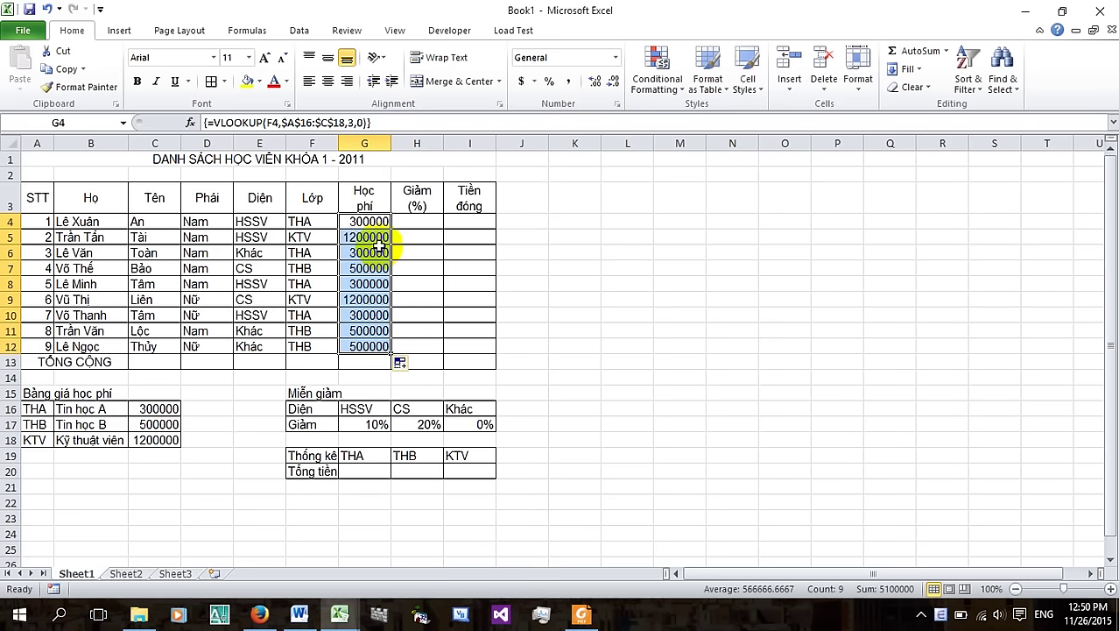
Check the filled fee formulas in the lower rows, including G11, and the original in G4
left_click(368, 299)
left_click(368, 316)
left_click(368, 331)
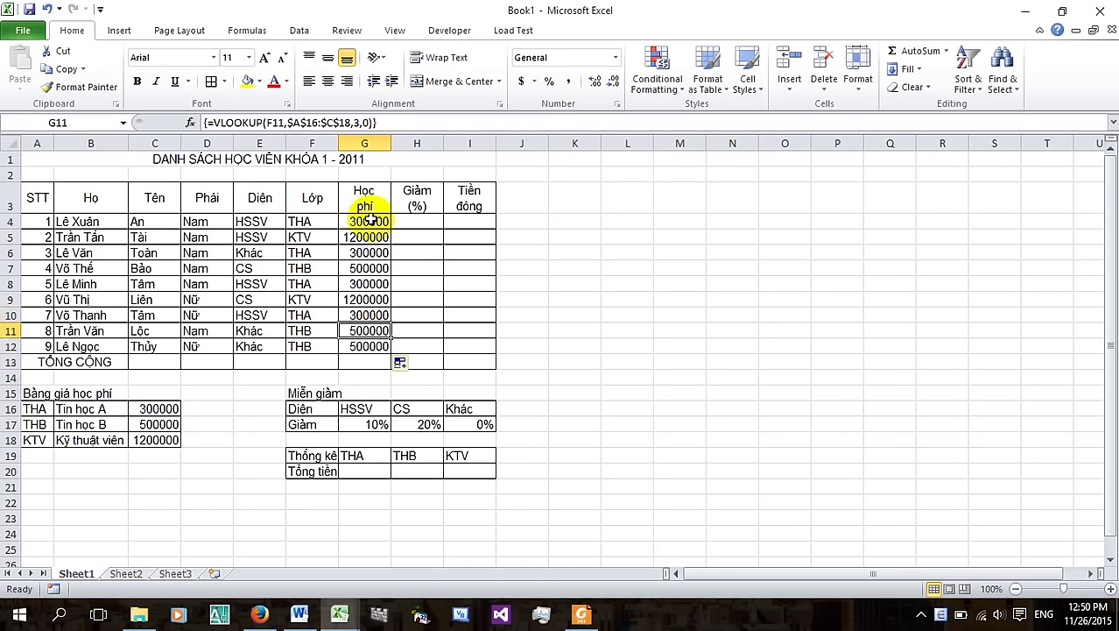
left_click(373, 223)
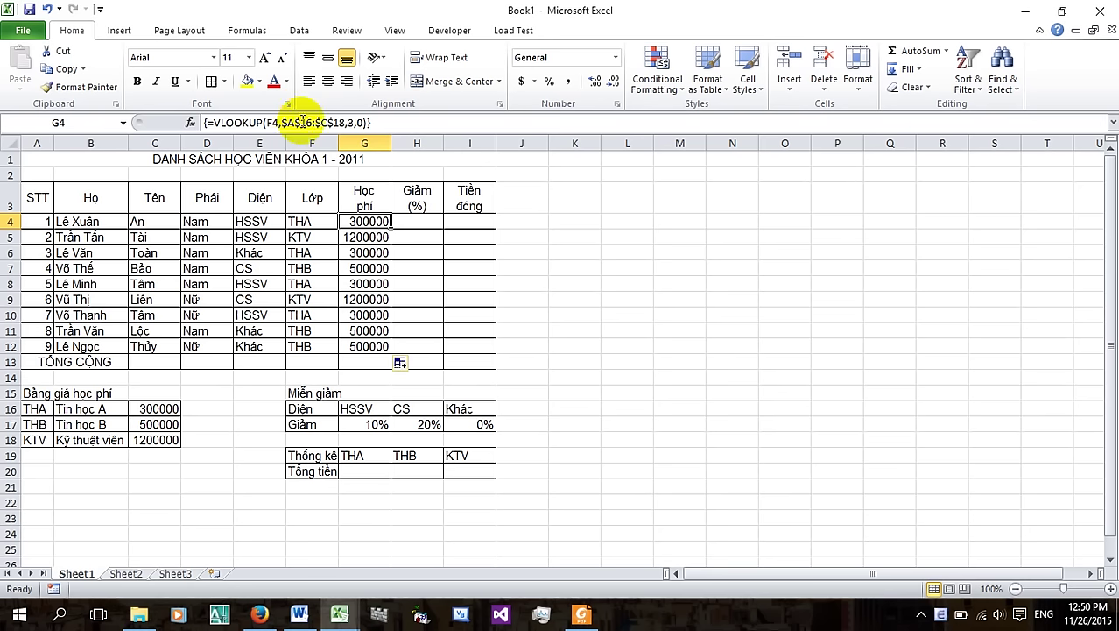
left_click(384, 122)
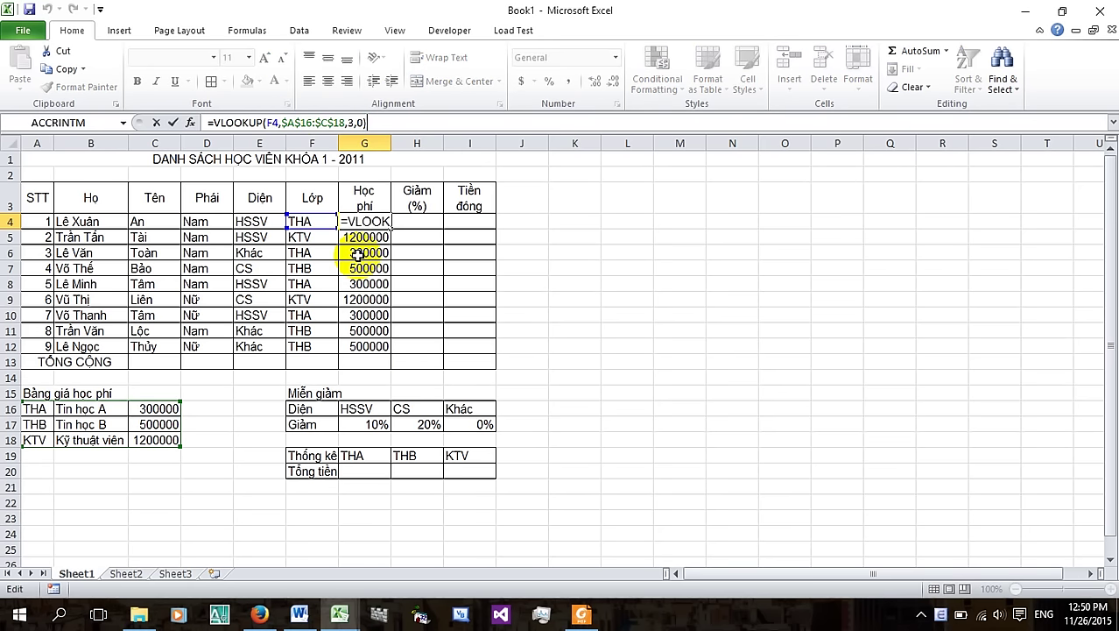
key("ctrl+shift+Return")
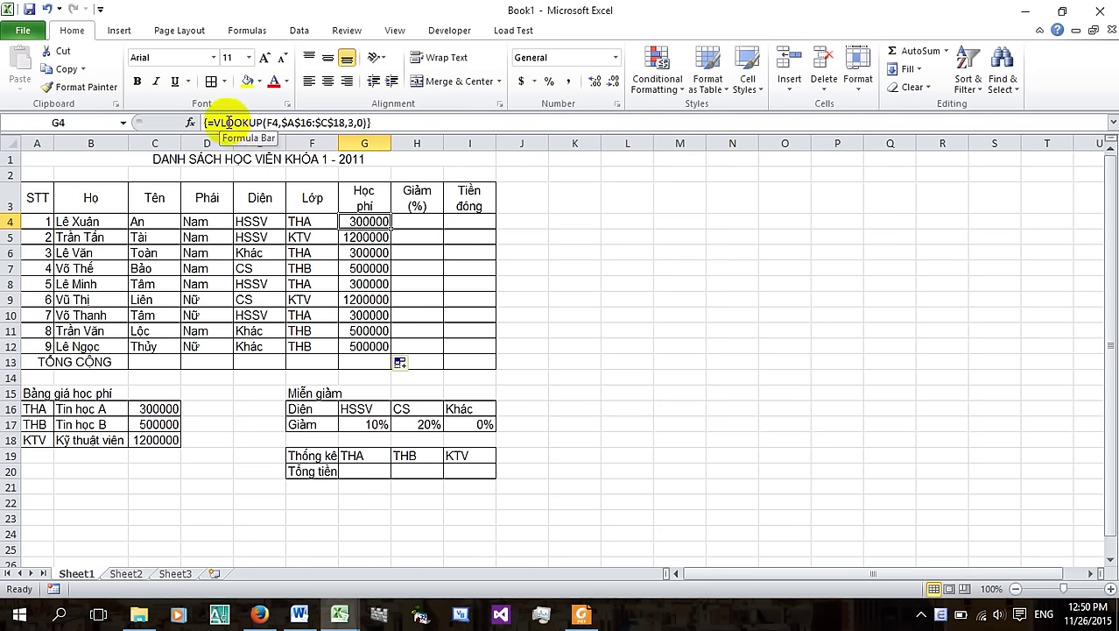
left_click(230, 122)
left_click(274, 122)
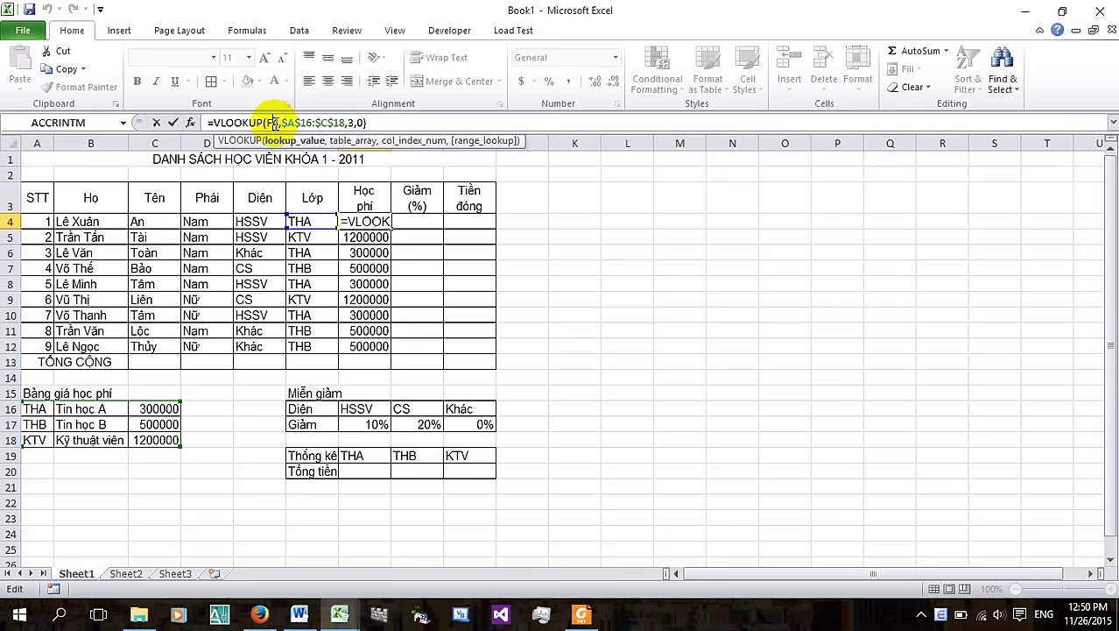
key("ctrl+shift+Return")
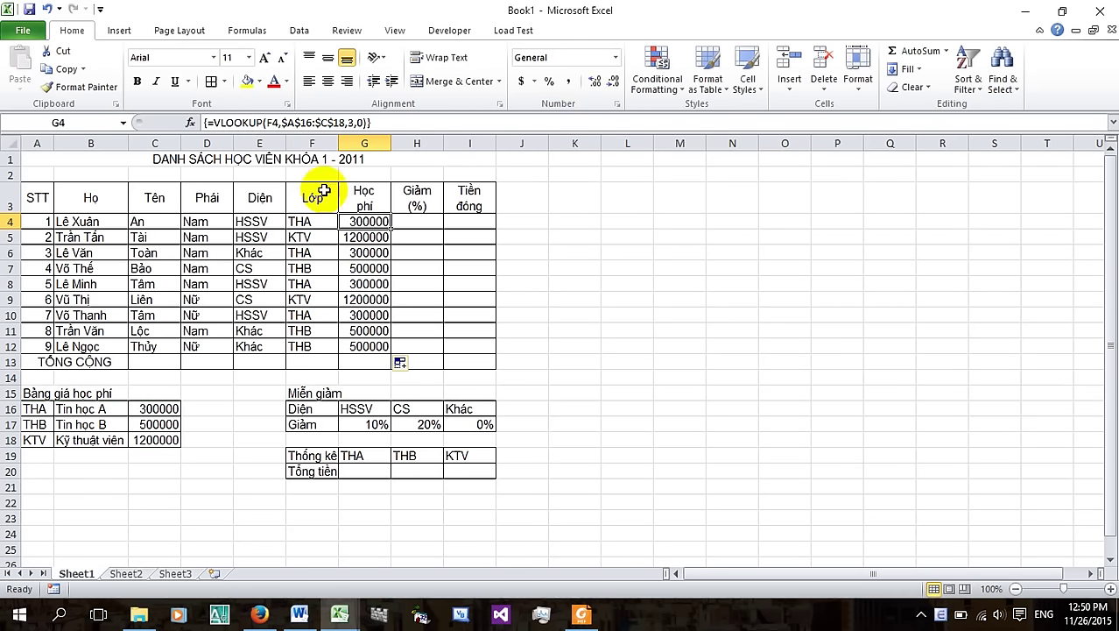
Compare the ĐỀ 2 exercise PDF in Foxit Reader with the sheet, then return to Excel
left_click(581, 614)
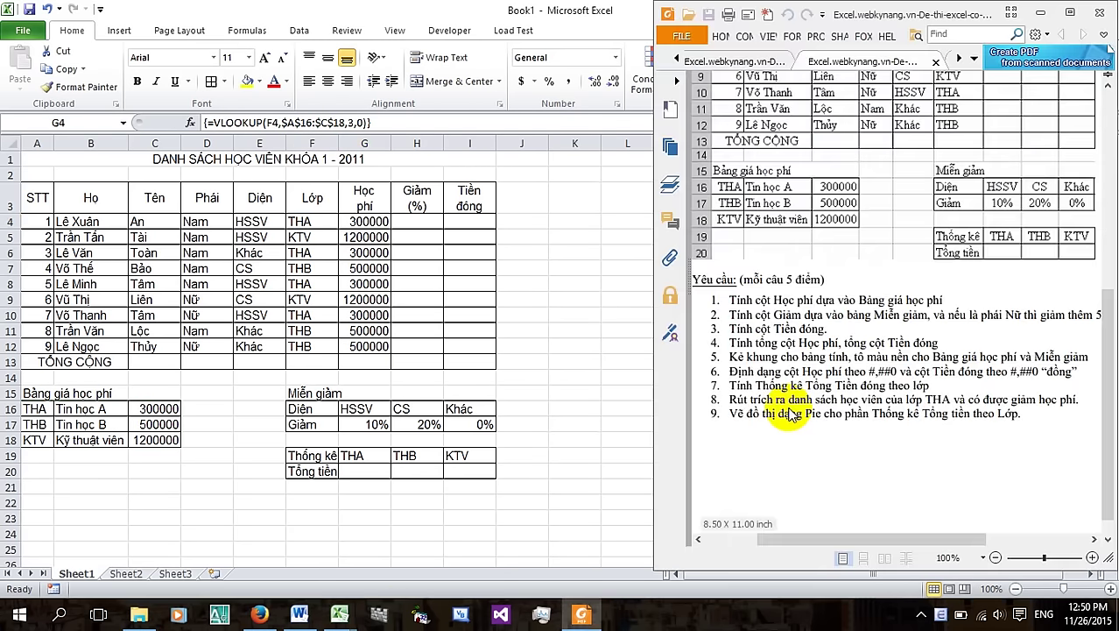
scroll(734, 302, "up", 3)
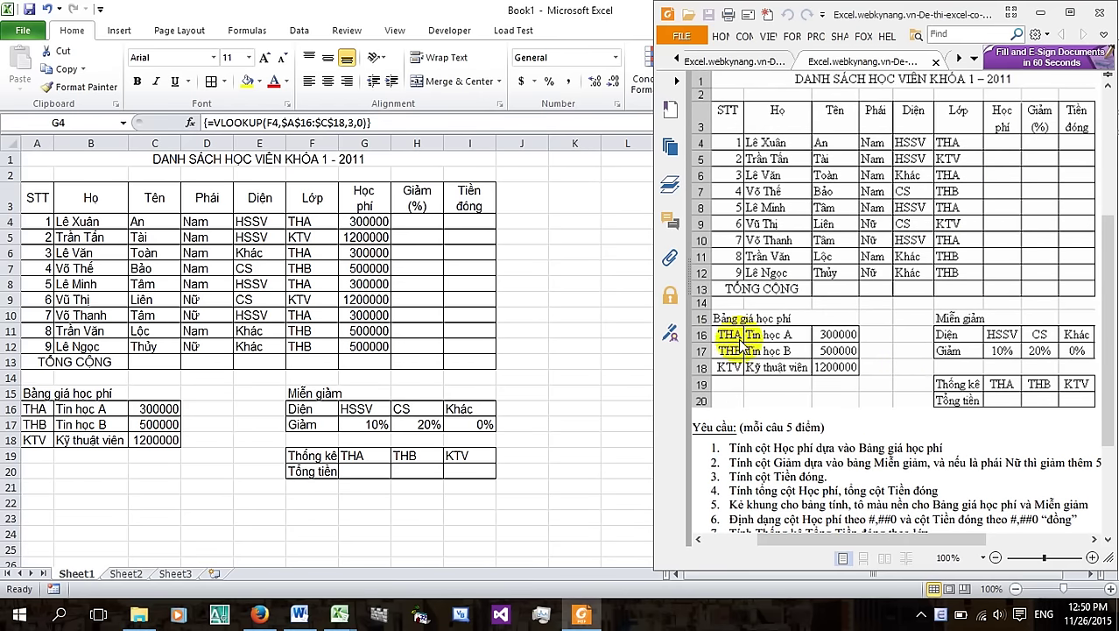
left_click_drag(717, 319, 859, 377)
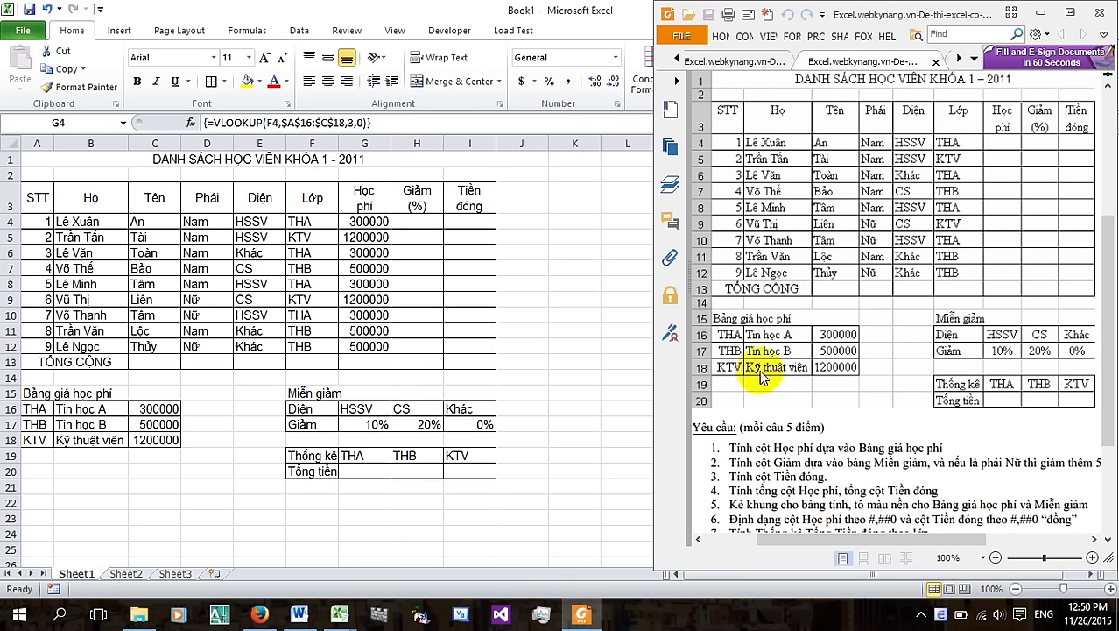
left_click_drag(716, 320, 865, 376)
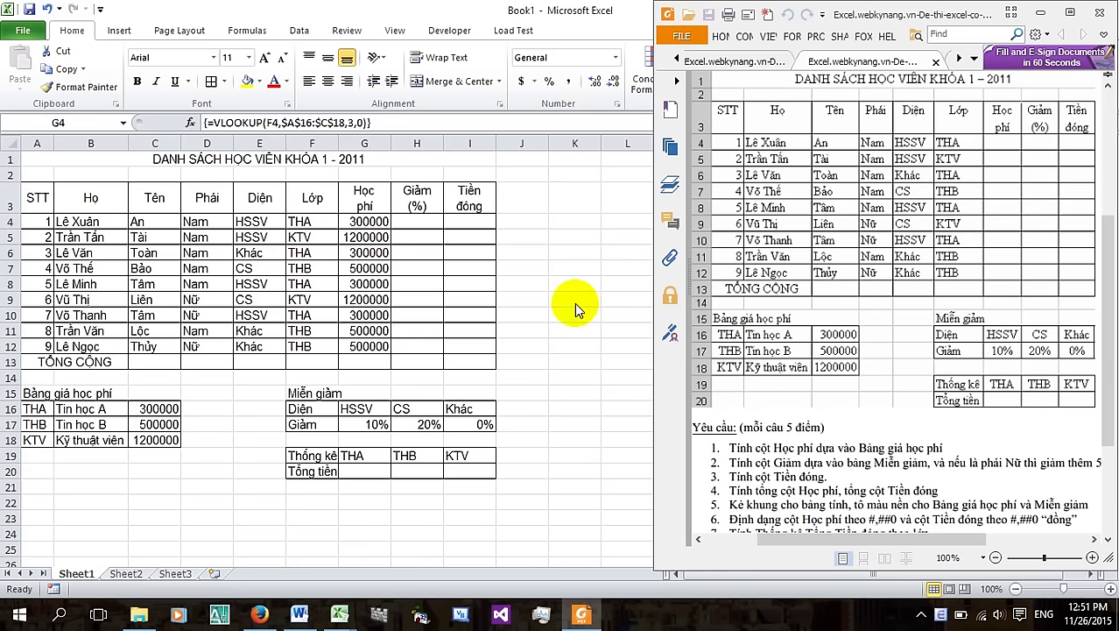
left_click(382, 224)
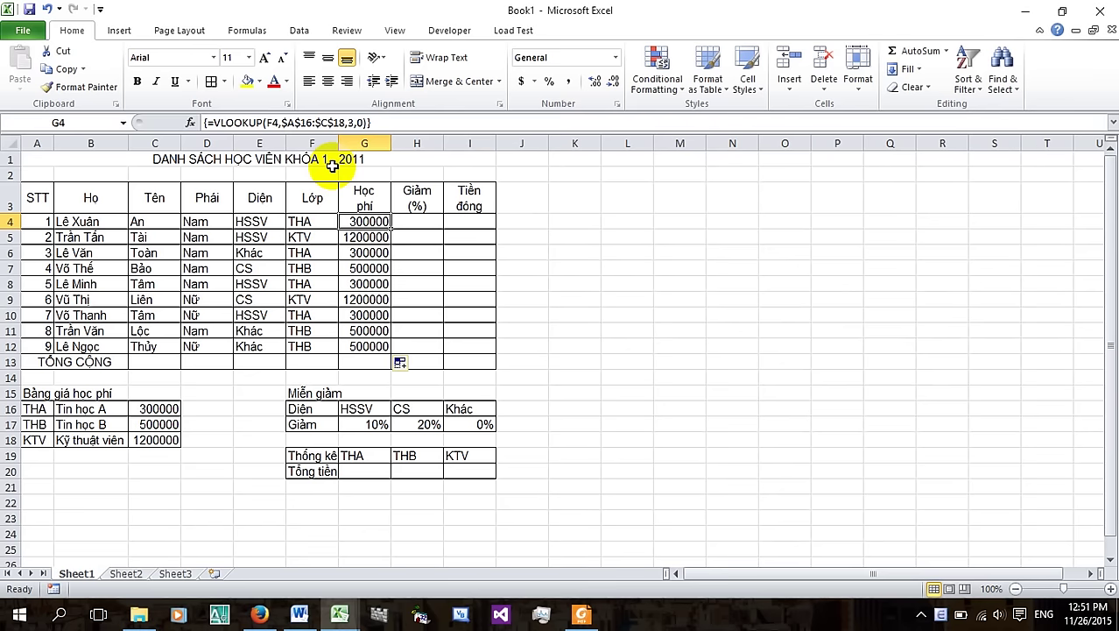
left_click(582, 613)
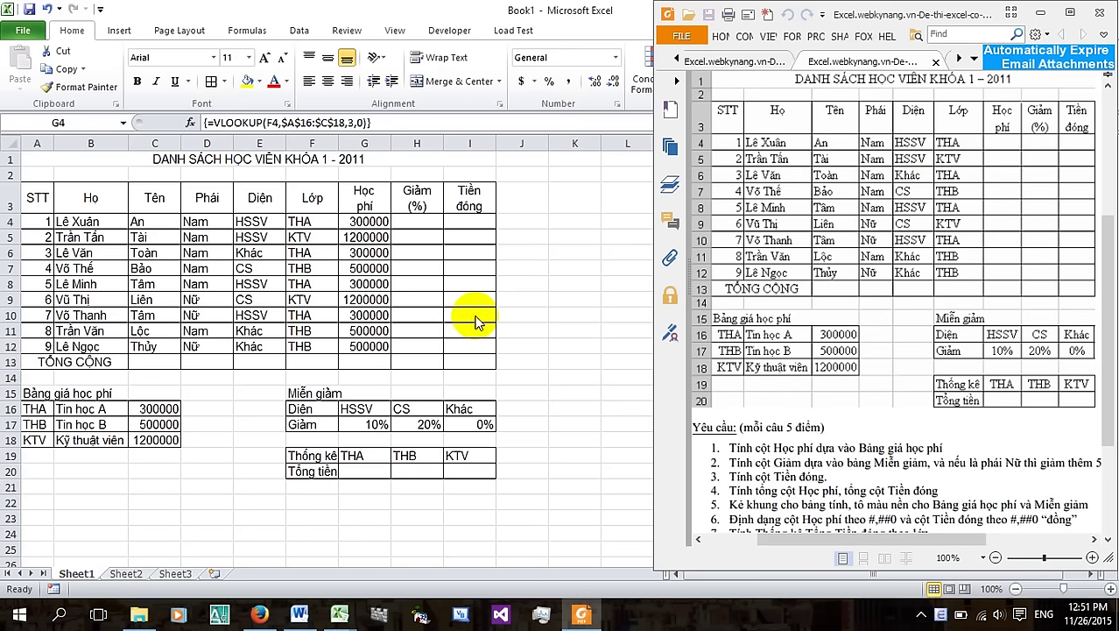
key("alt+Tab")
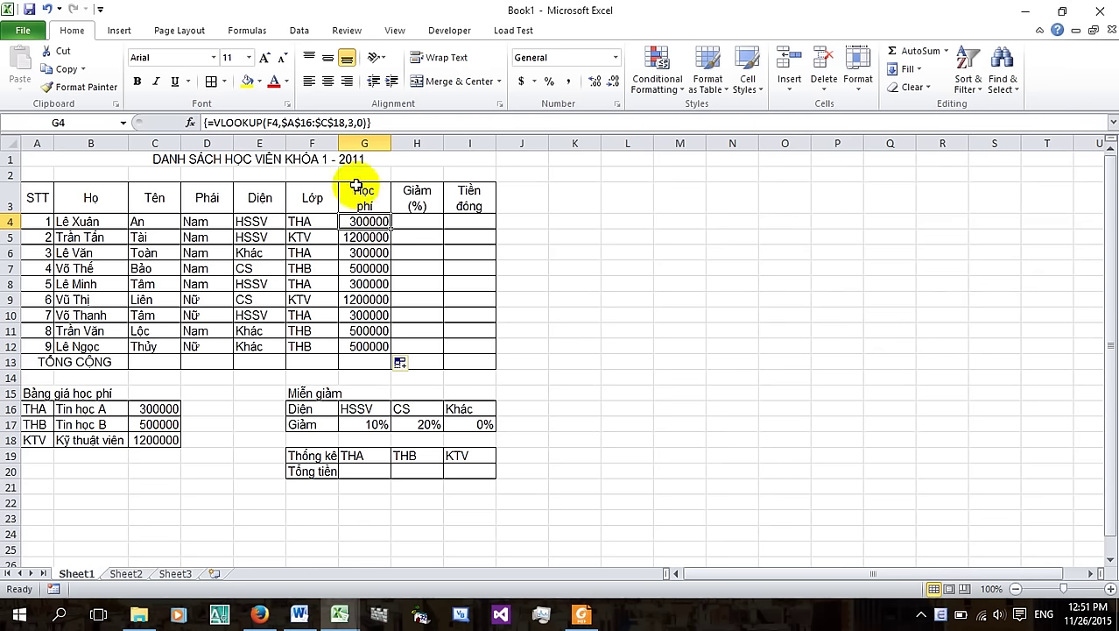
Re-enter G4's =VLOOKUP(F4,$A$16:$C$18,3,0) formula, then bring Firefox back to Google's start page
left_click(275, 122)
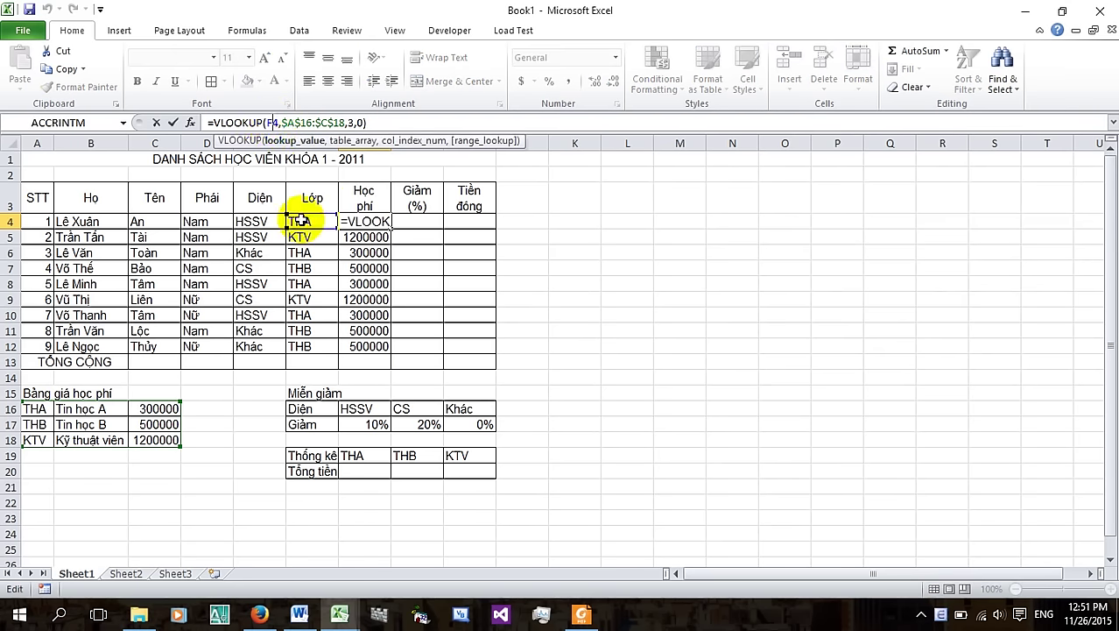
left_click(304, 224)
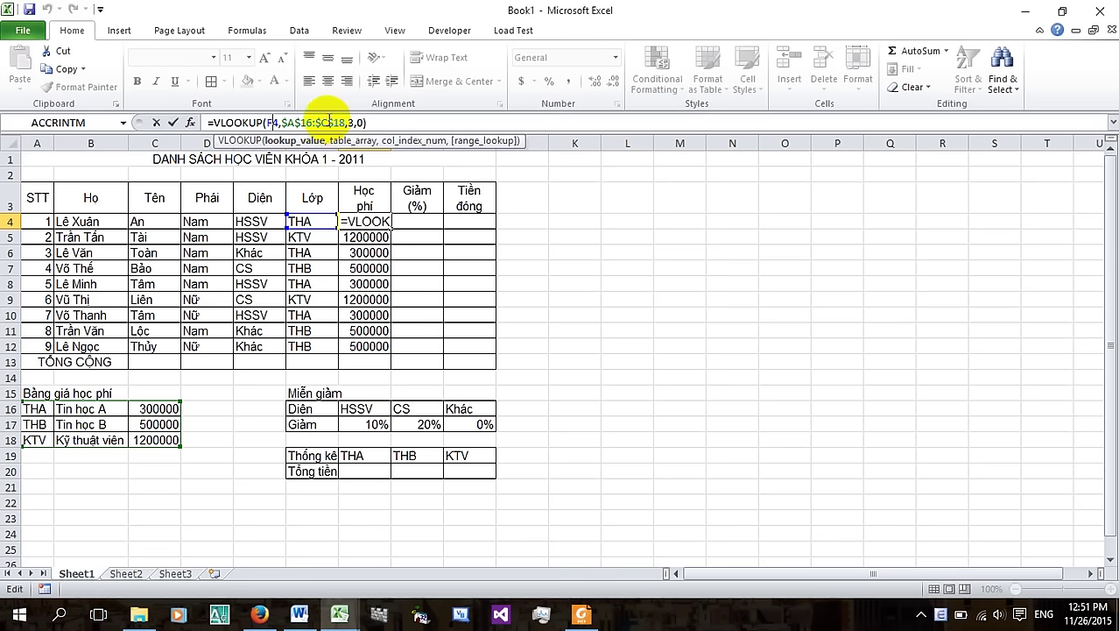
left_click(338, 143)
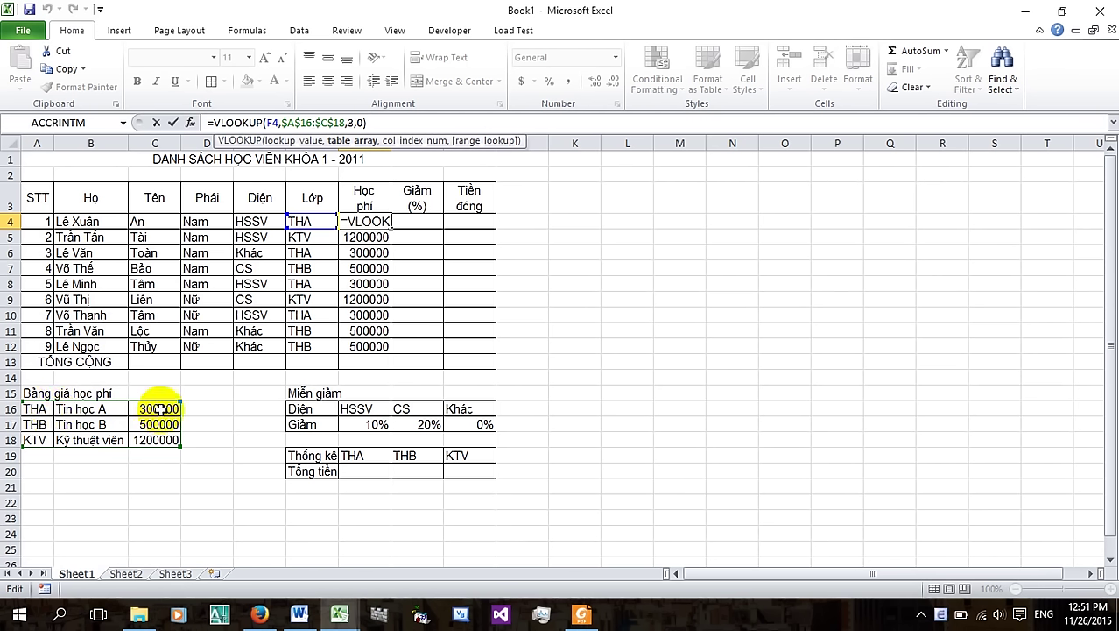
left_click(347, 122)
type(",3")
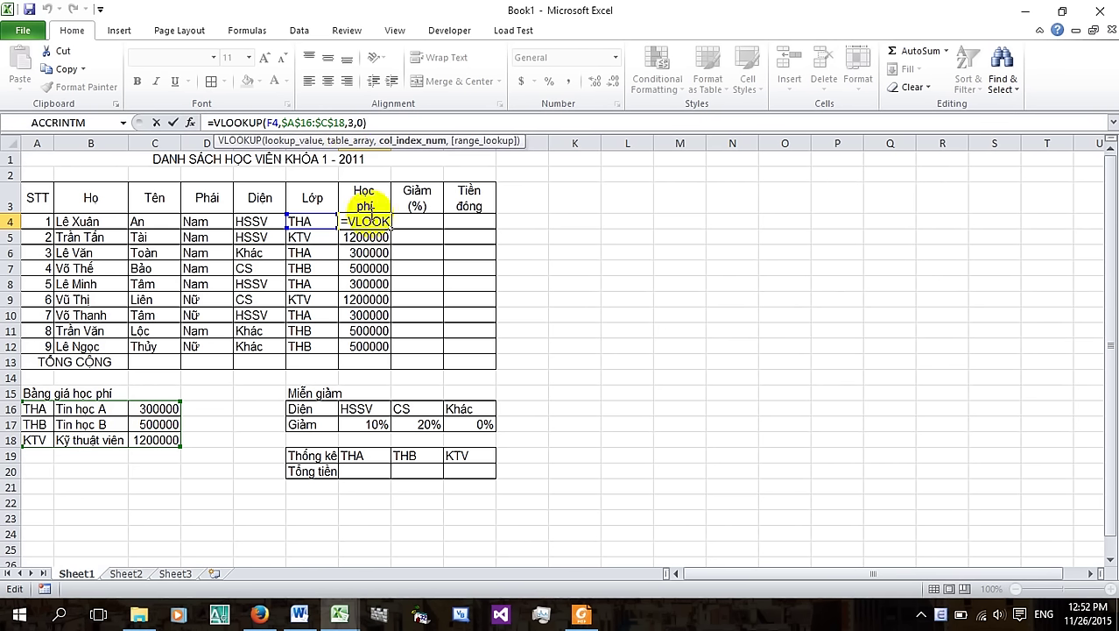
left_click(359, 123)
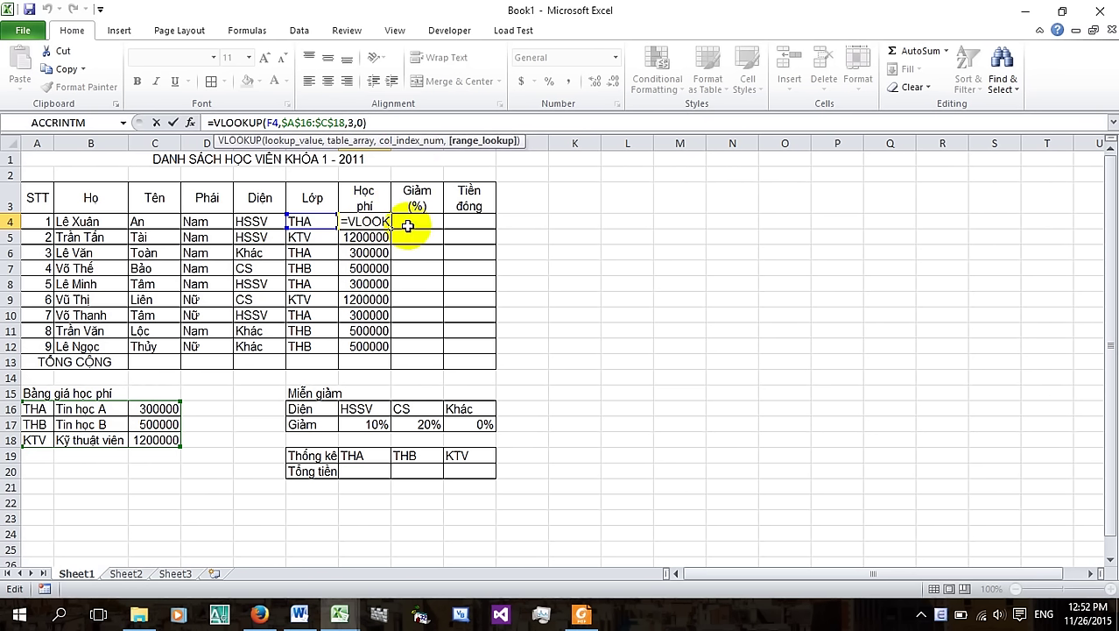
key("ctrl+shift+Return")
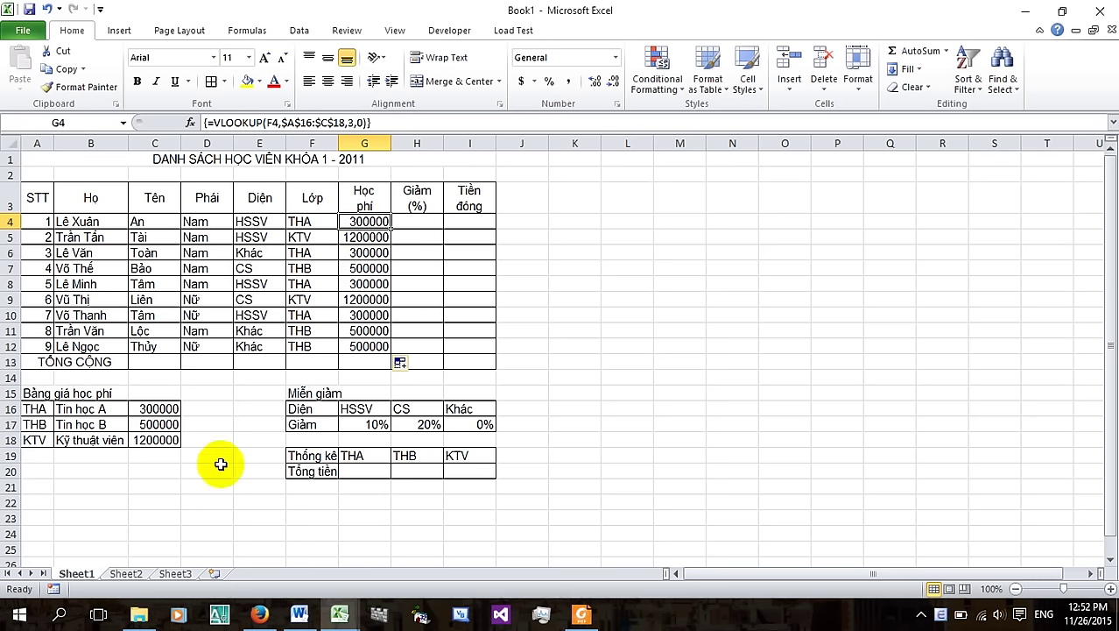
left_click(259, 614)
left_click(14, 42)
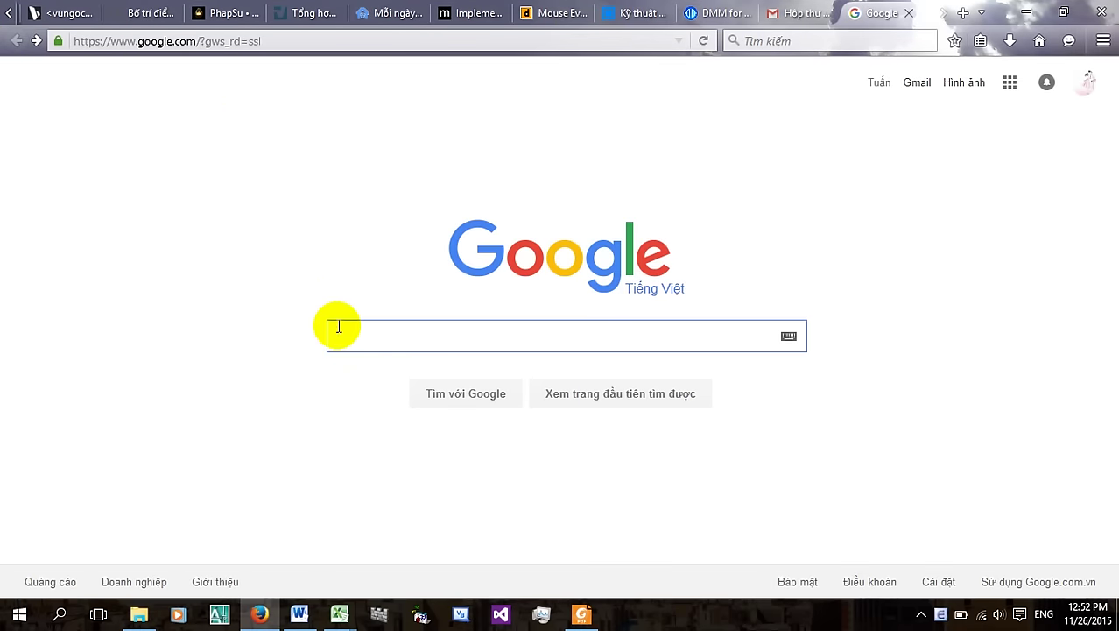
Search Google for 'vlookup' and open the taimienphi.vn VLOOKUP guide
type("vloo")
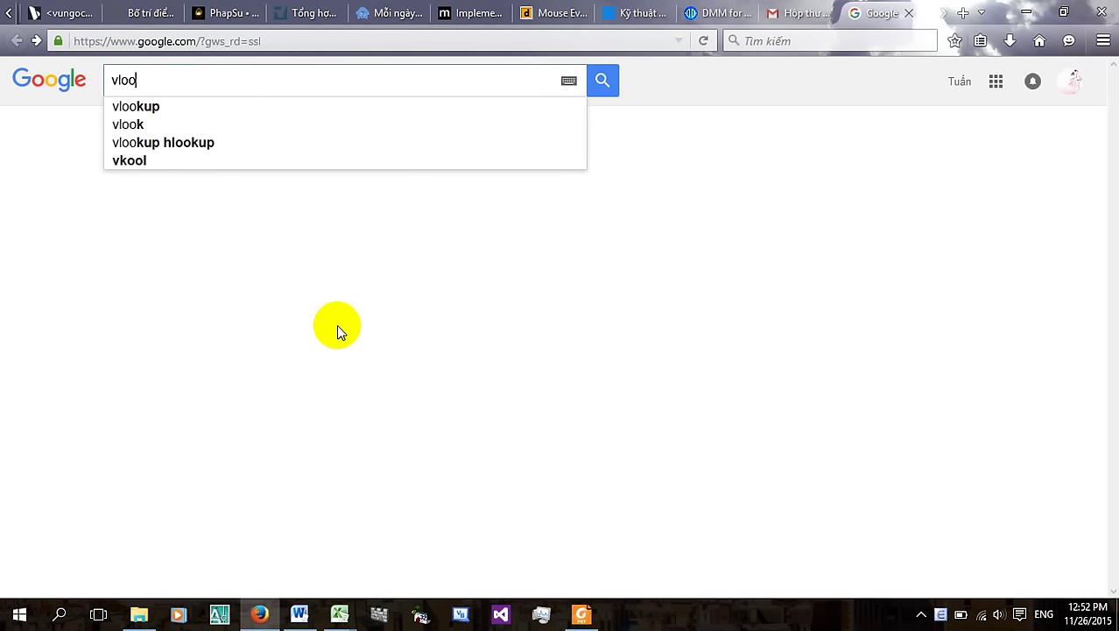
type("kup")
key("Return")
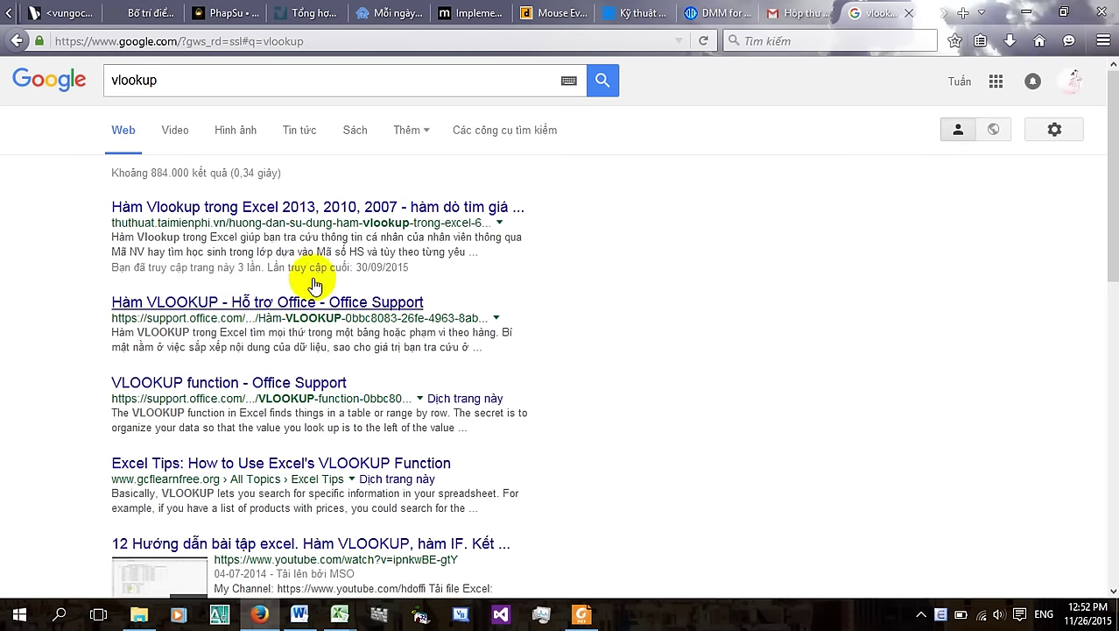
left_click(358, 206)
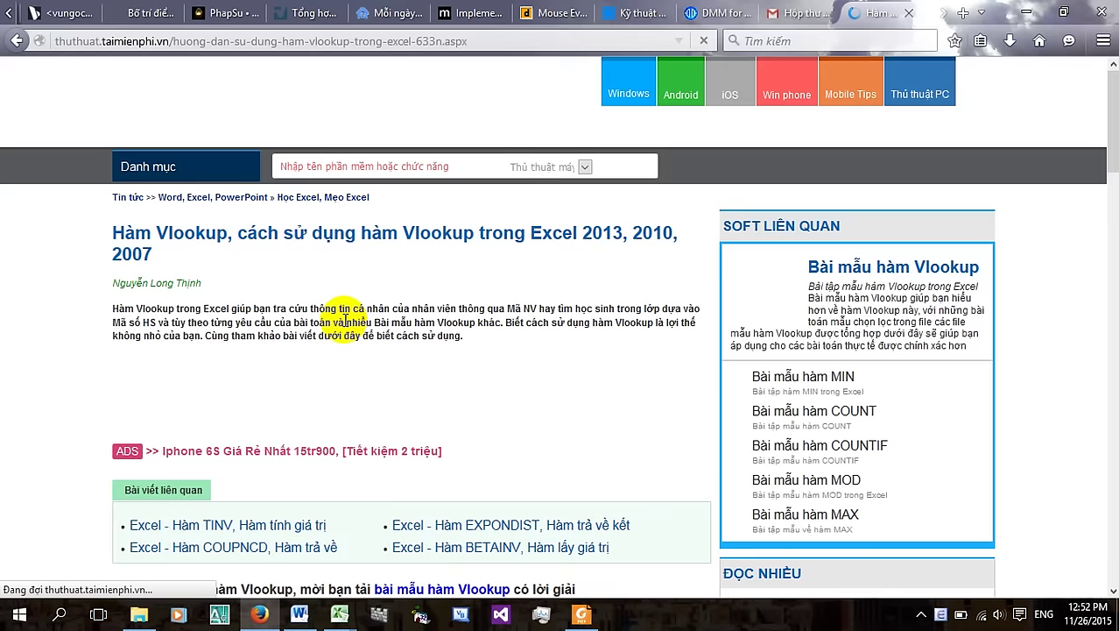
Scroll to the VLOOKUP syntax section and highlight the $ sign in the table_array note
scroll(346, 324, "down", 5)
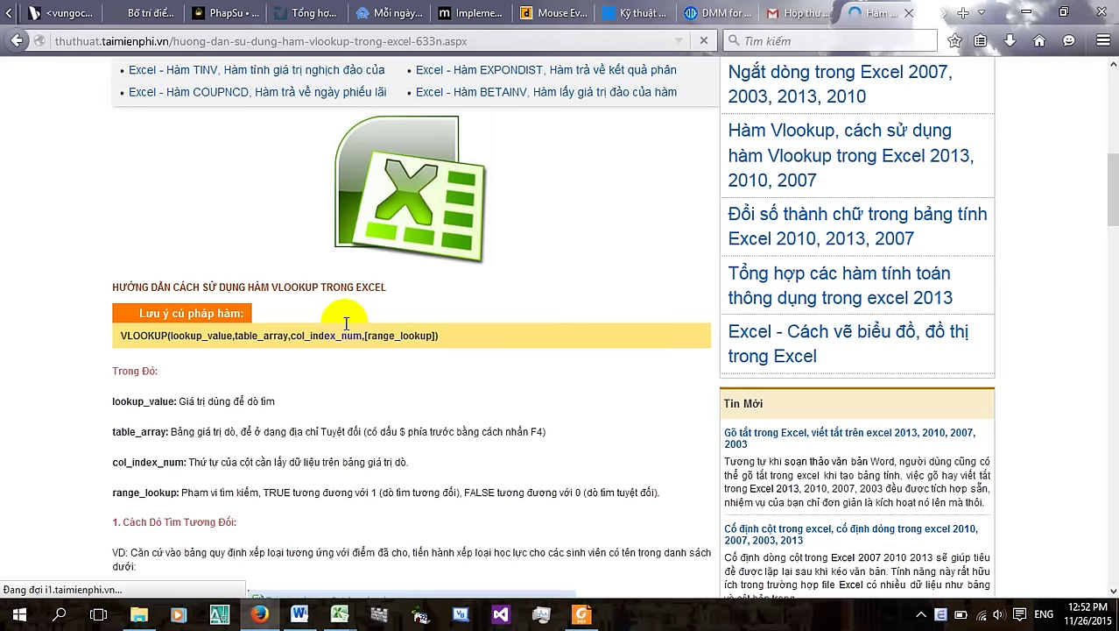
scroll(298, 331, "down", 3)
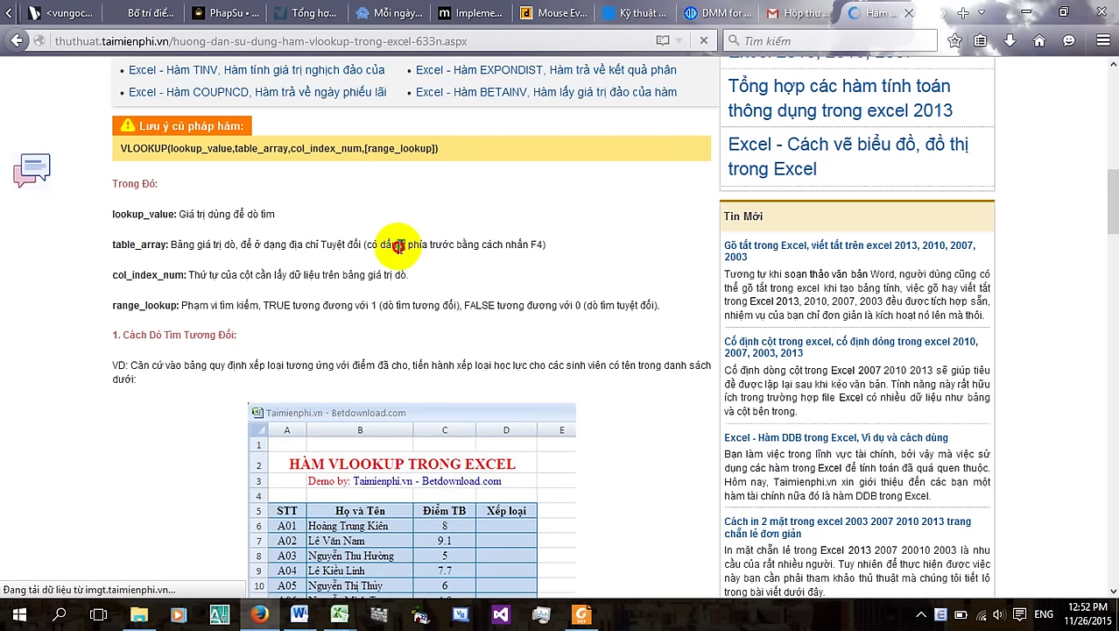
left_click_drag(399, 246, 408, 245)
left_click(399, 245)
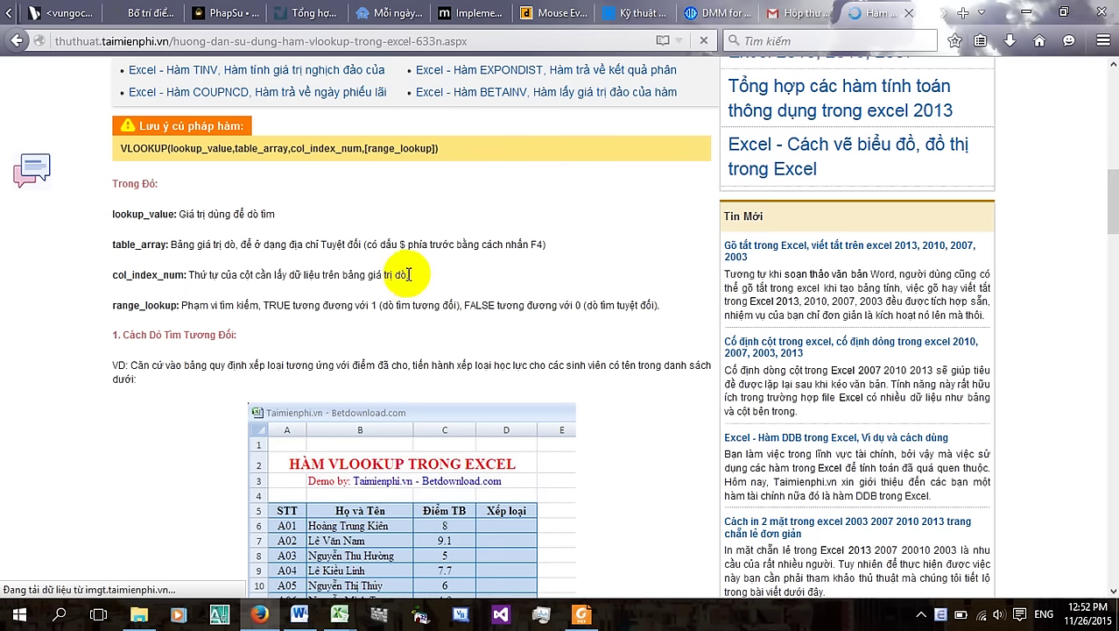
Highlight the range_lookup description, picking out 0 as meaning exact match
scroll(218, 290, "down", 2)
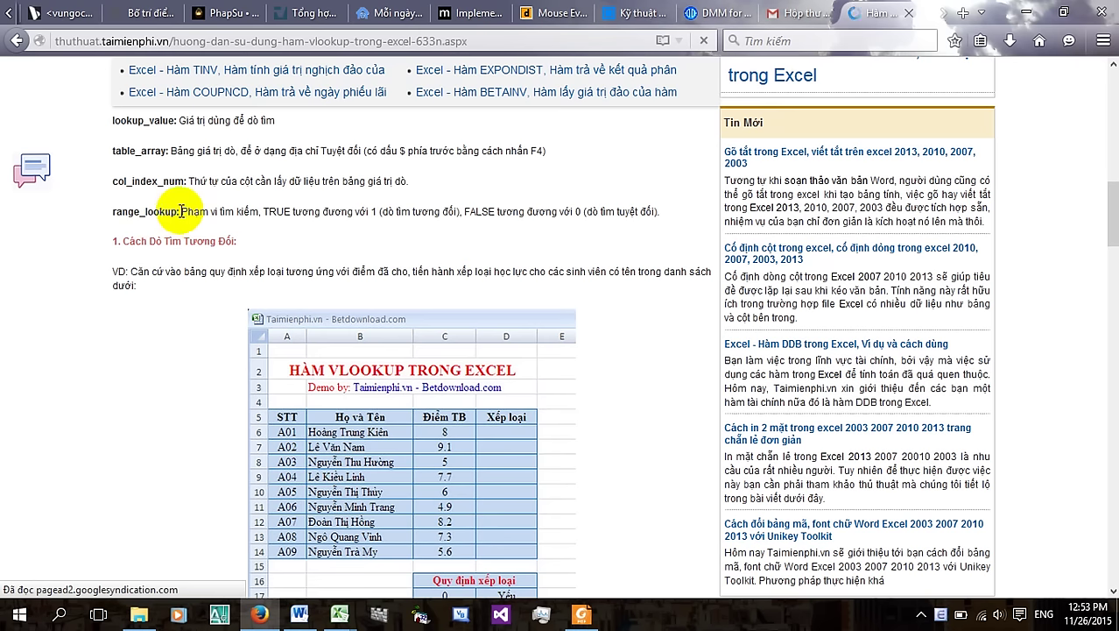
left_click_drag(180, 211, 375, 216)
left_click(375, 216)
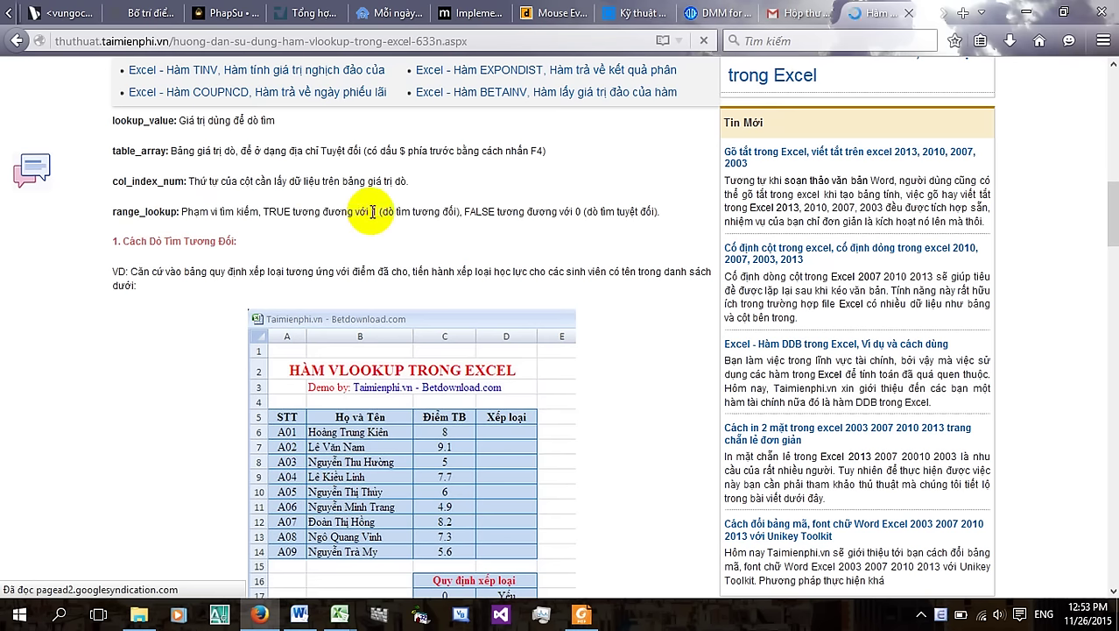
left_click_drag(666, 217, 531, 211)
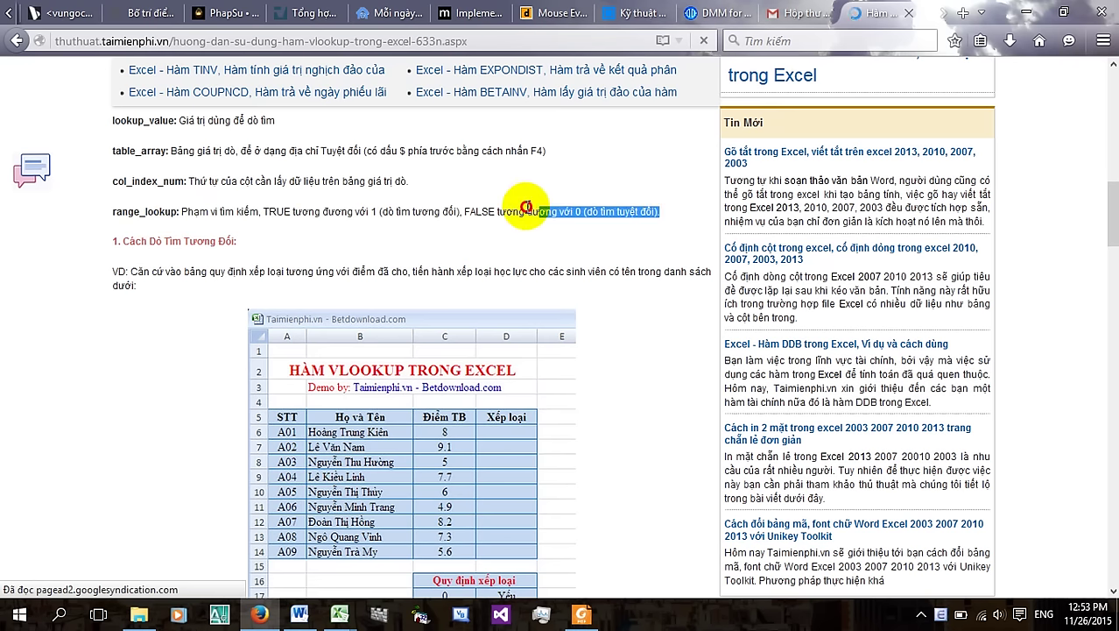
left_click(577, 212)
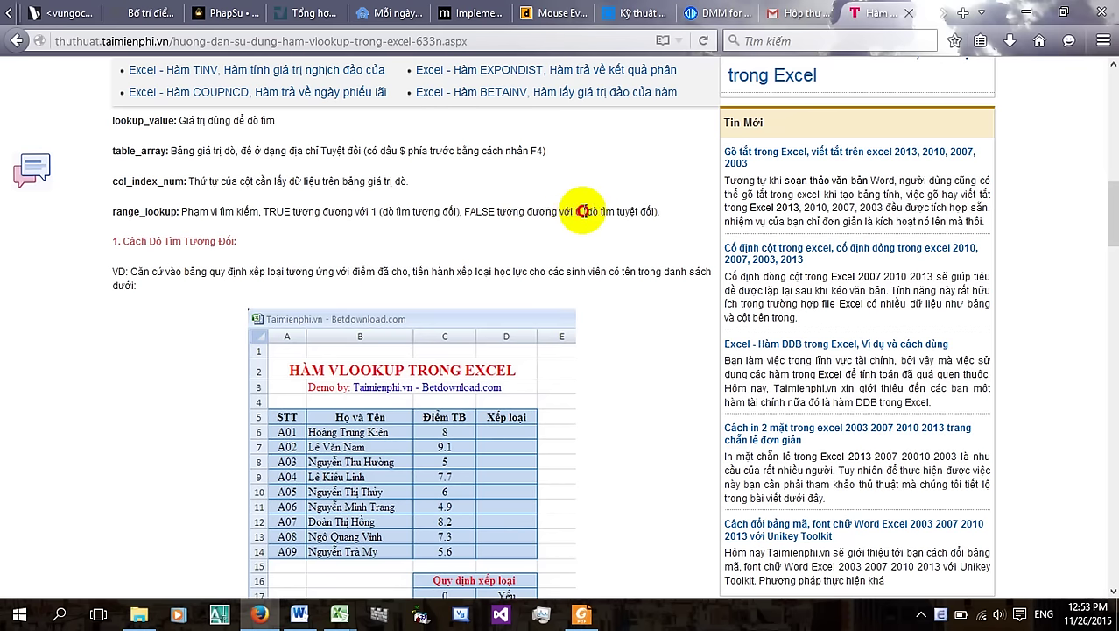
triple_click(577, 212)
double_click(578, 213)
triple_click(578, 214)
left_click(582, 243)
Scroll down to the grading example using =VLOOKUP(C6,$C$16:$D$20,2,1) and its Xếp loại thresholds
scroll(435, 270, "down", 2)
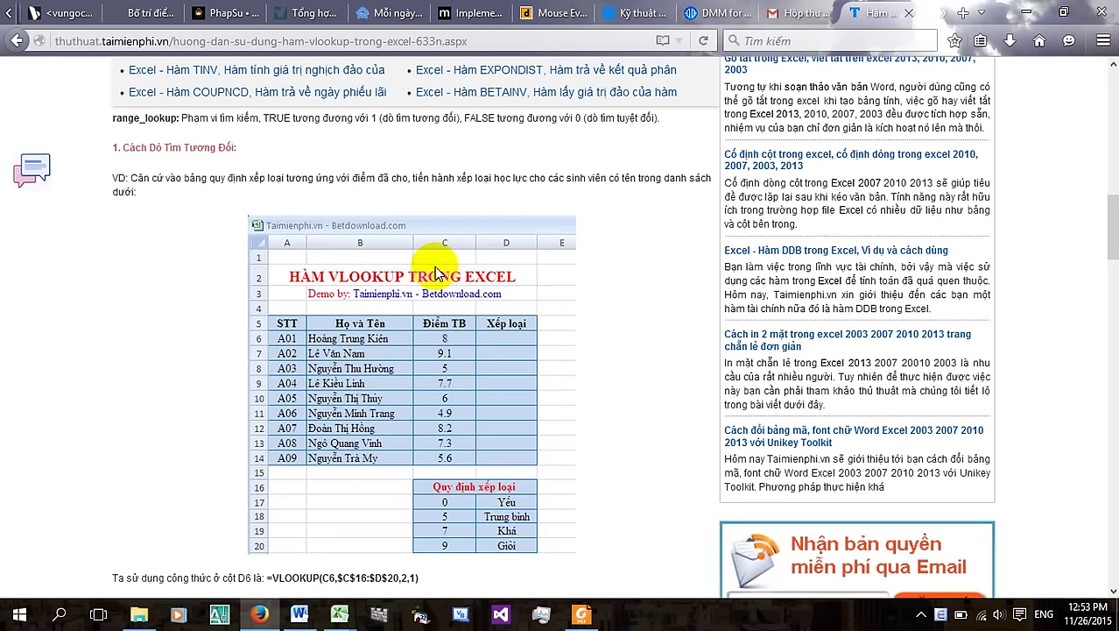
scroll(435, 267, "down", 1)
scroll(377, 248, "up", 1)
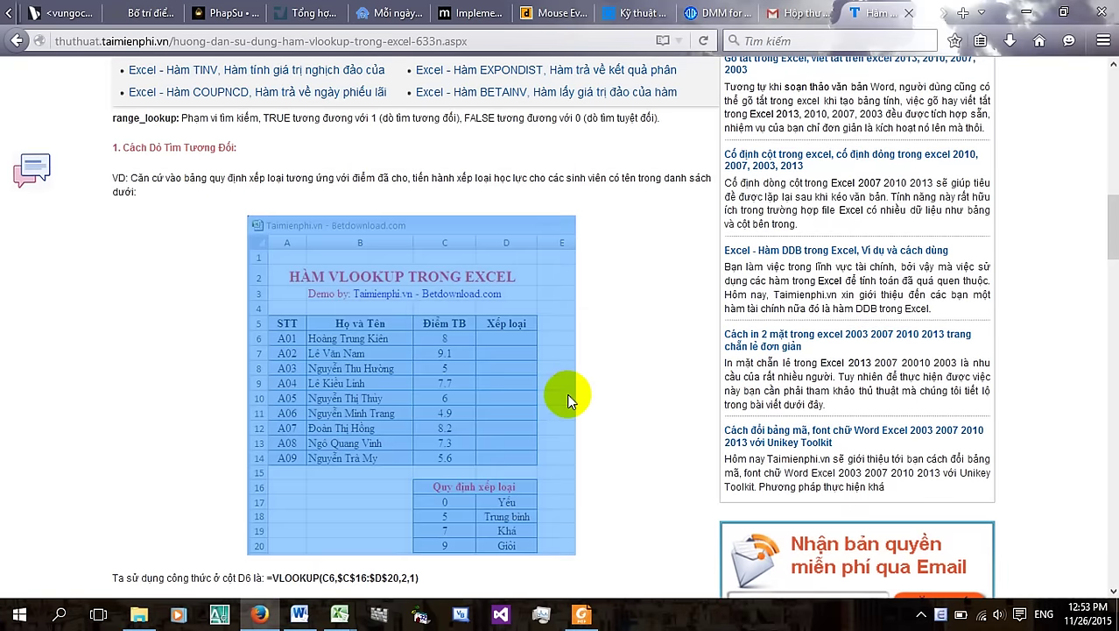
scroll(612, 439, "down", 2)
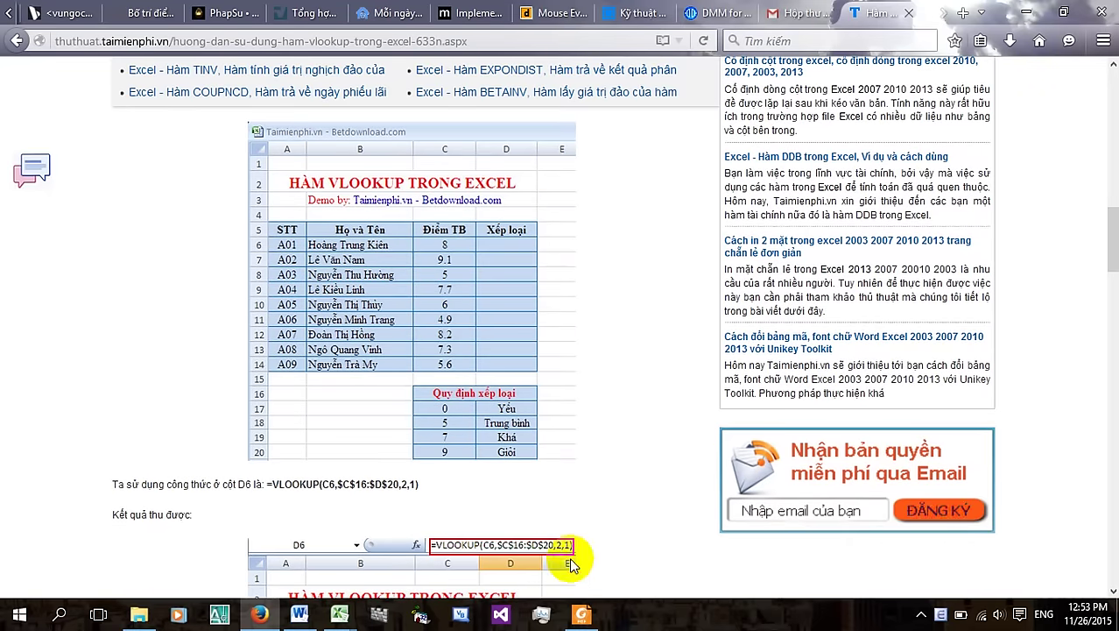
mouse_move(582, 616)
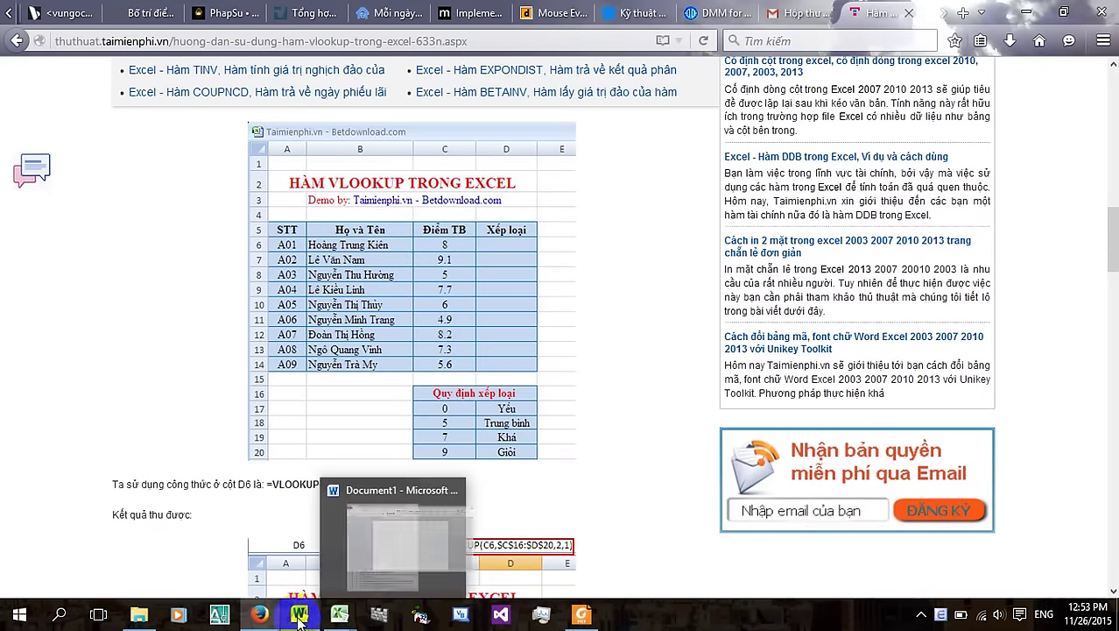
scroll(585, 401, "down", 2)
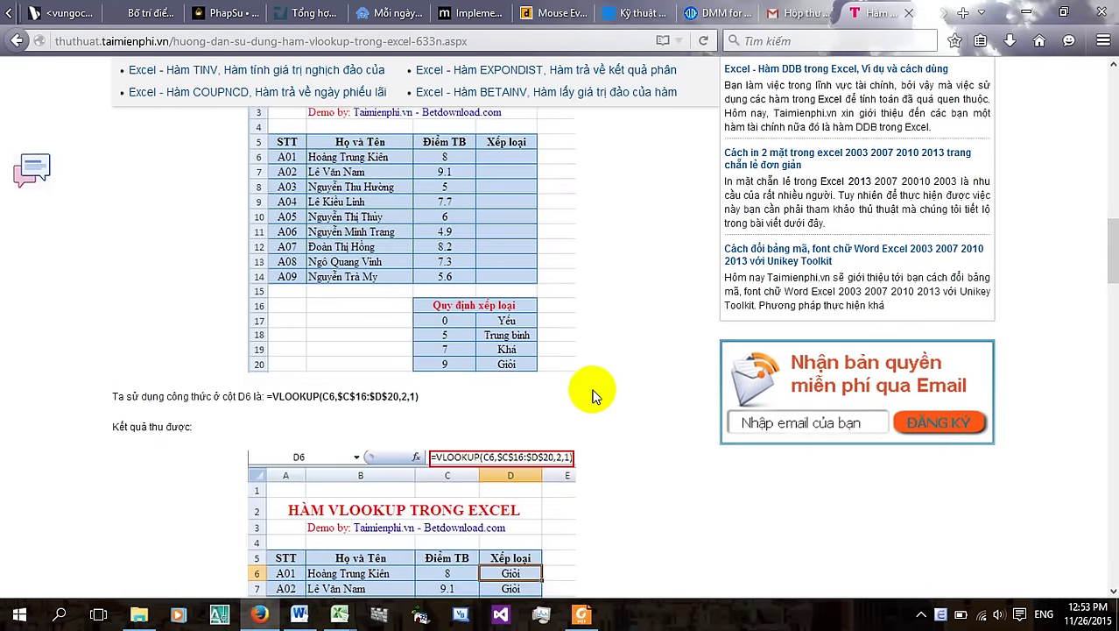
scroll(593, 396, "down", 2)
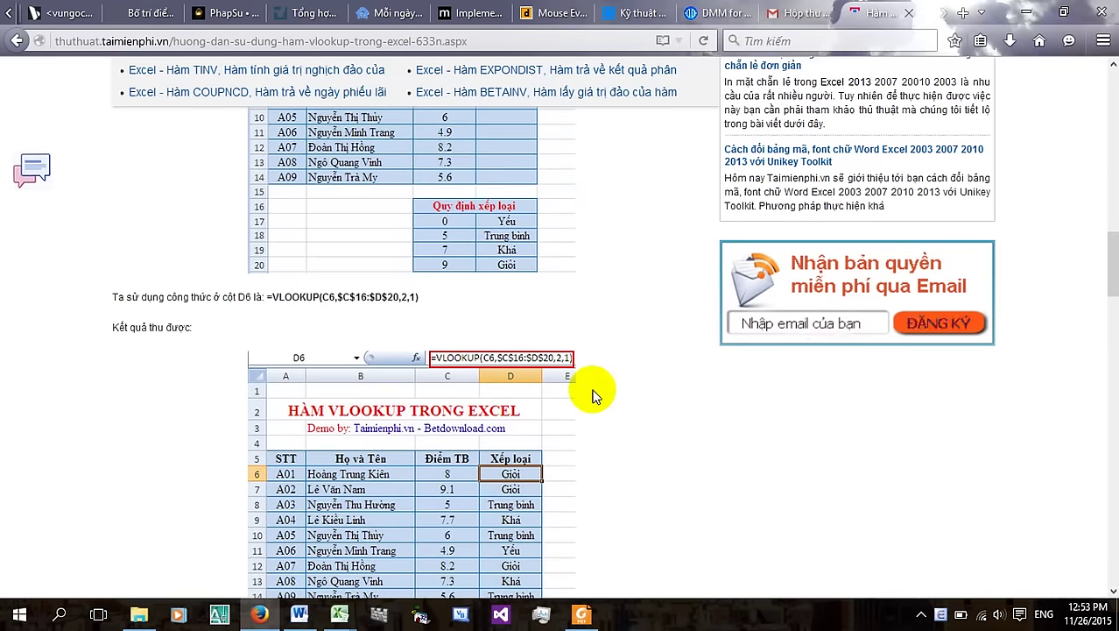
scroll(593, 392, "up", 4)
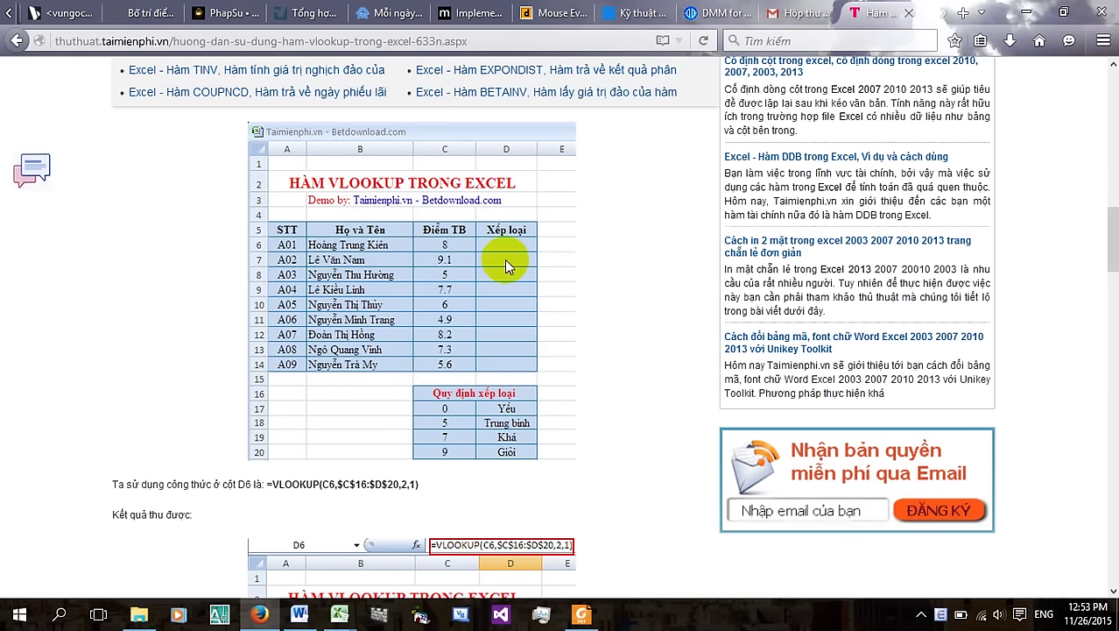
scroll(505, 260, "down", 7)
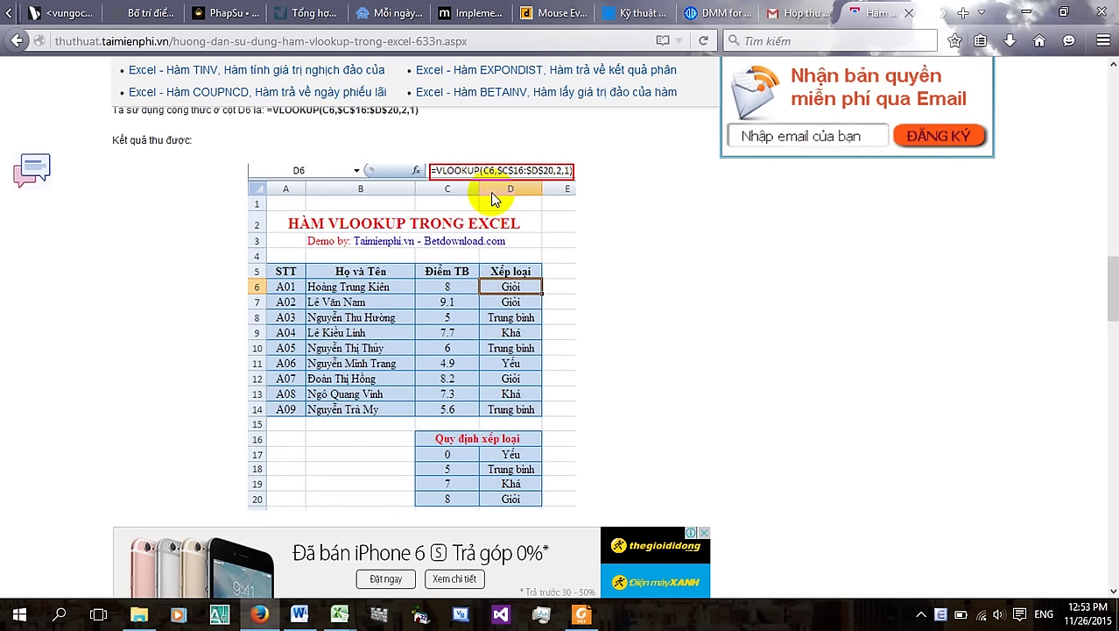
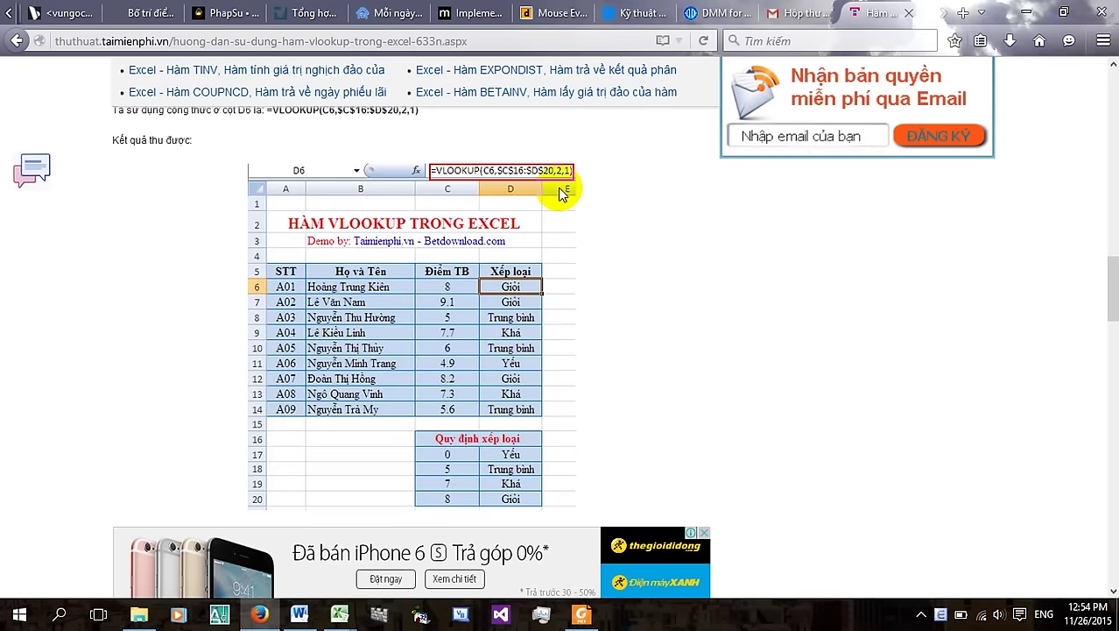
Read through the tutorial's absolute-lookup section, then bring up the student fee exercise PDF
scroll(564, 228, "up", 2)
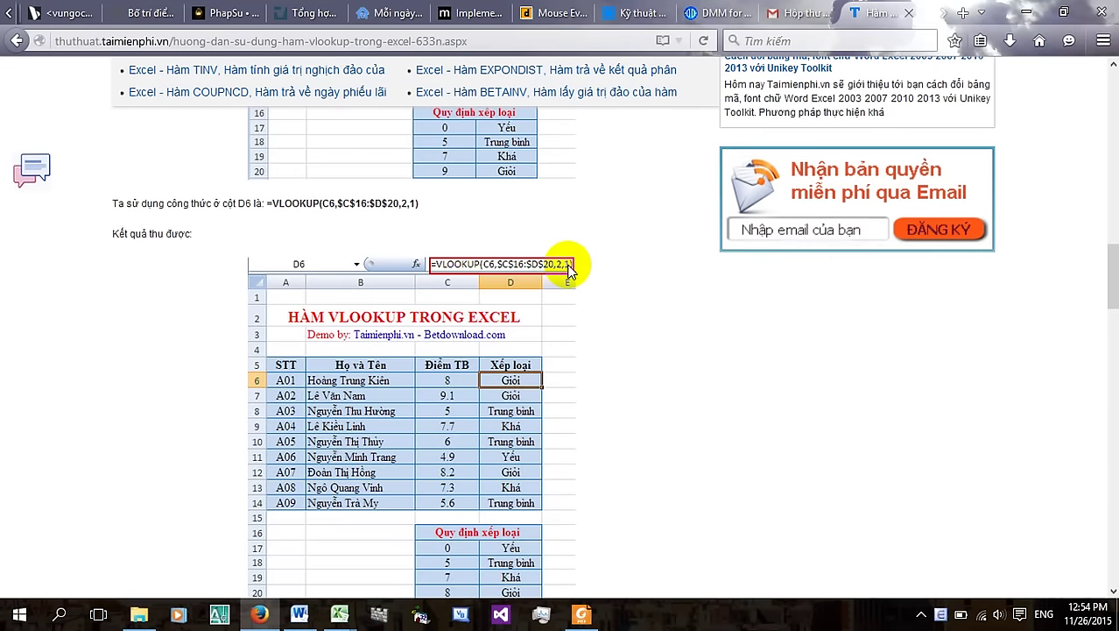
scroll(567, 269, "down", 4)
scroll(563, 355, "up", 2)
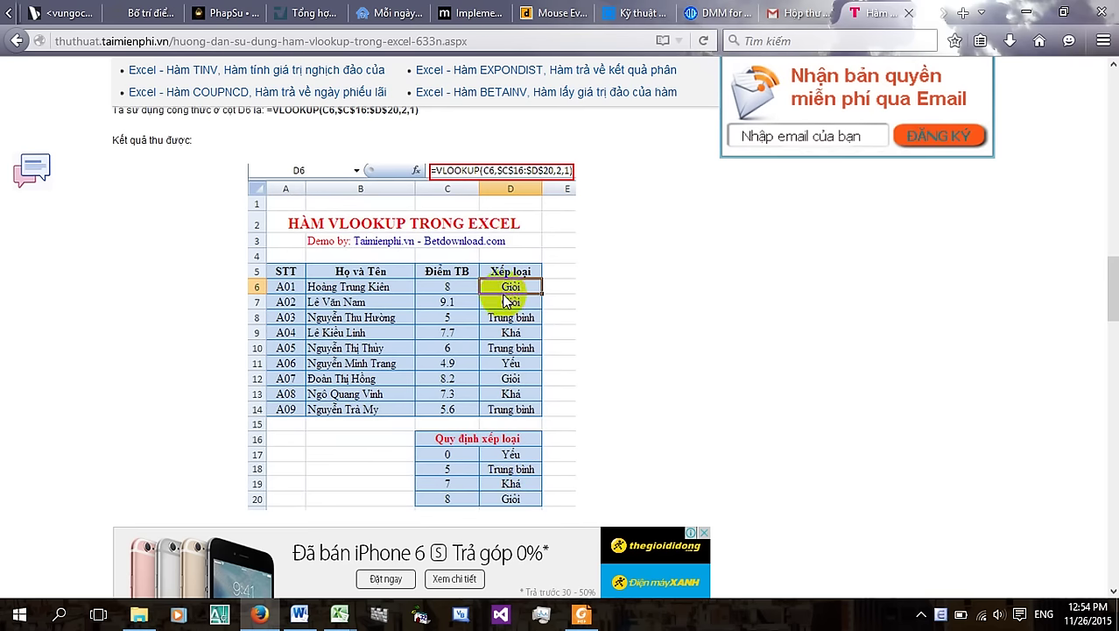
scroll(557, 208, "up", 2)
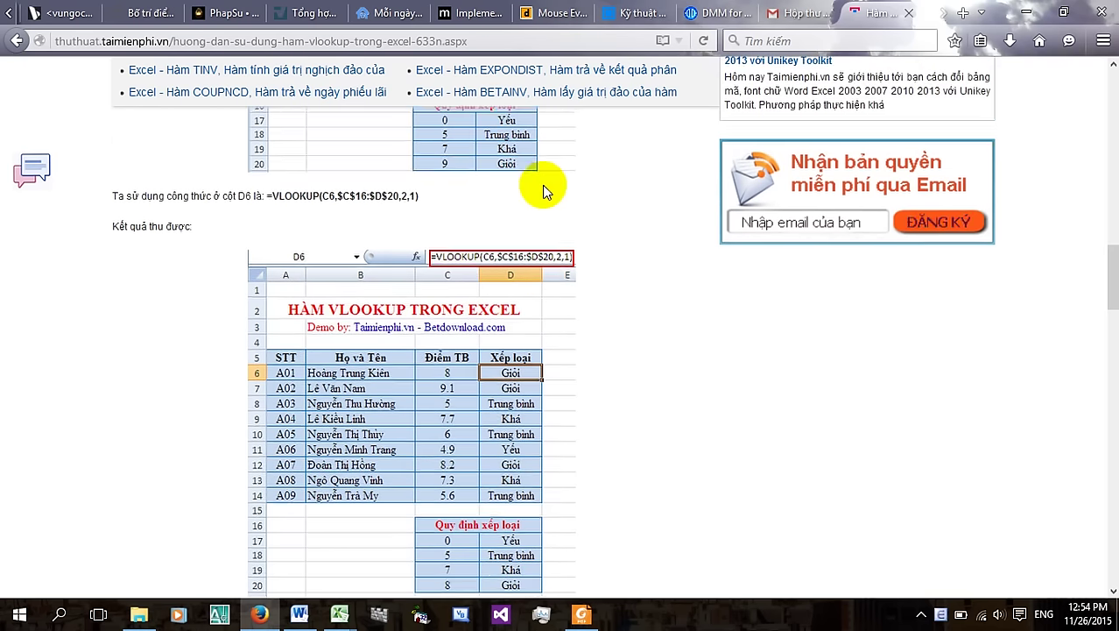
scroll(554, 215, "down", 2)
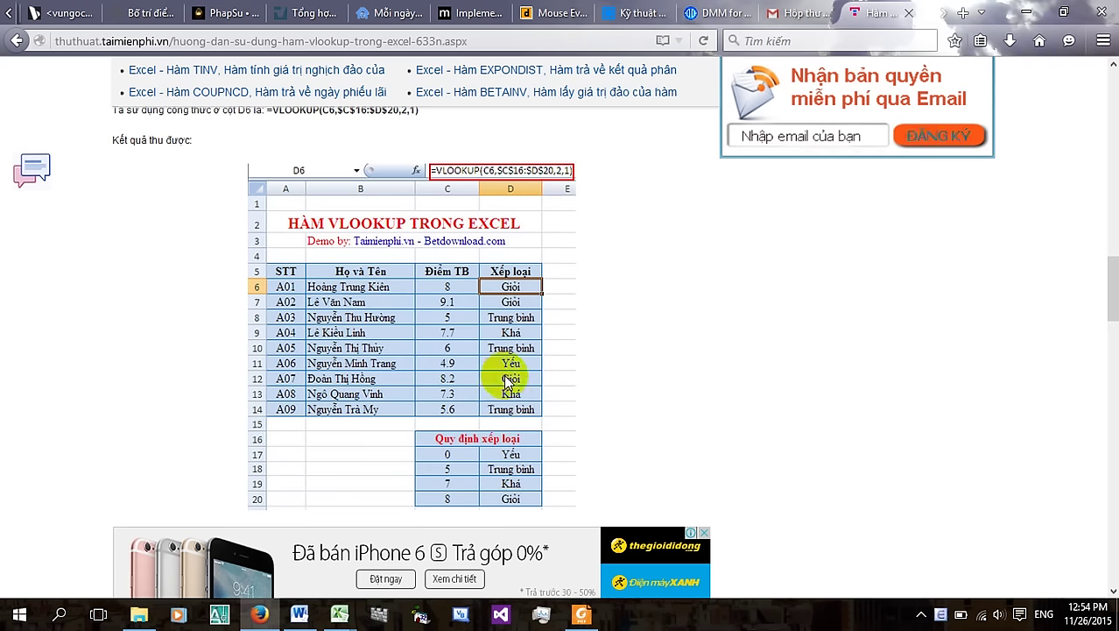
scroll(505, 382, "down", 3)
scroll(505, 383, "down", 5)
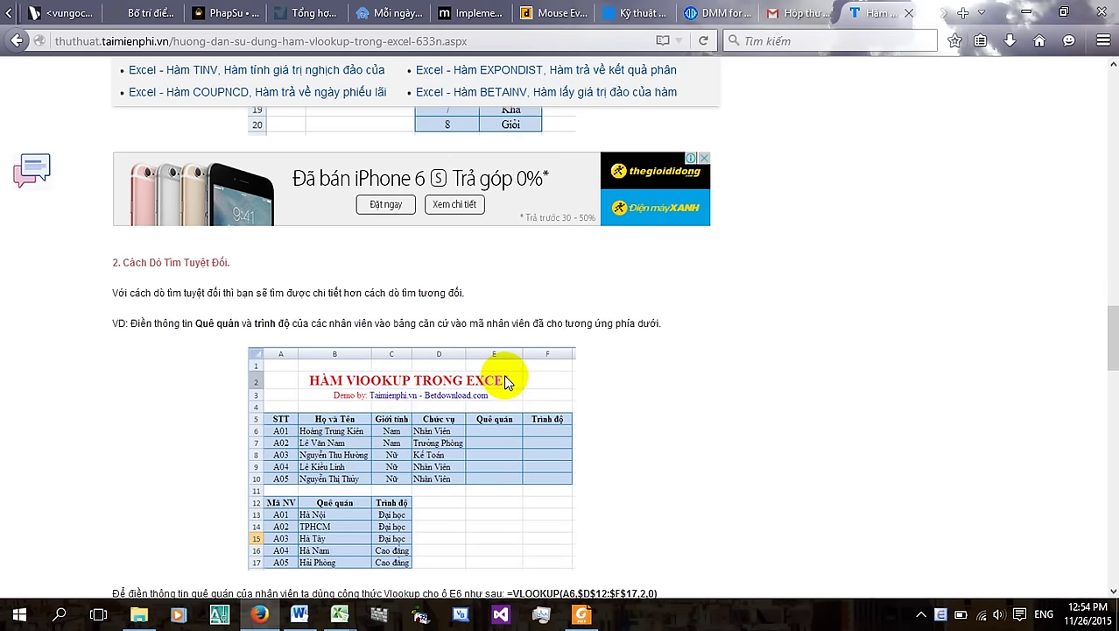
scroll(505, 382, "down", 2)
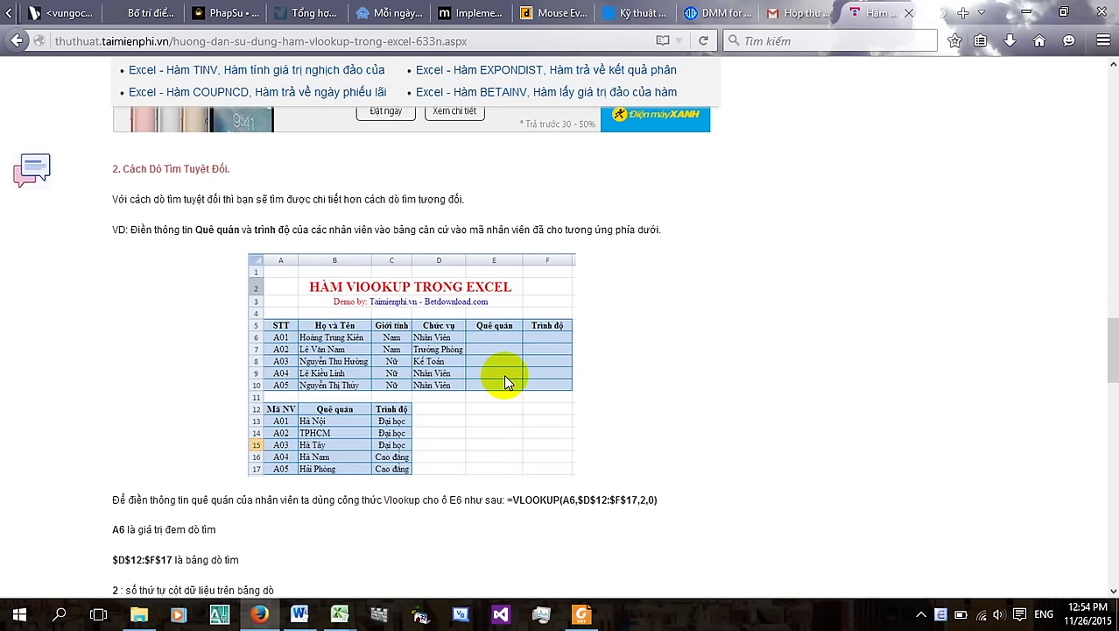
scroll(505, 383, "down", 2)
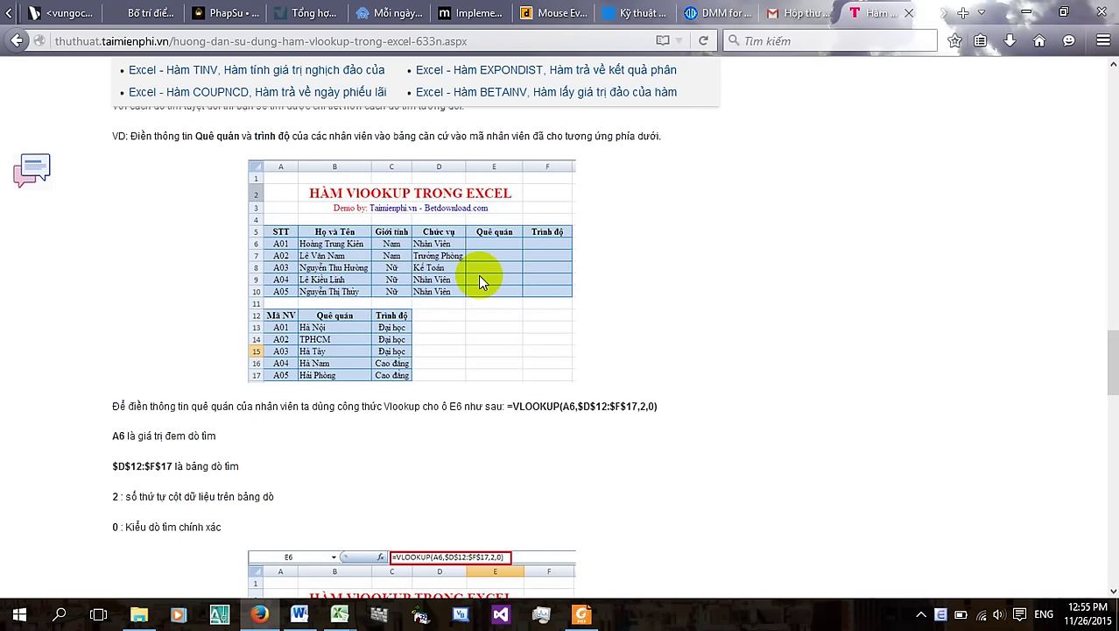
scroll(478, 279, "down", 3)
scroll(478, 278, "down", 3)
scroll(479, 279, "down", 4)
scroll(480, 287, "up", 4)
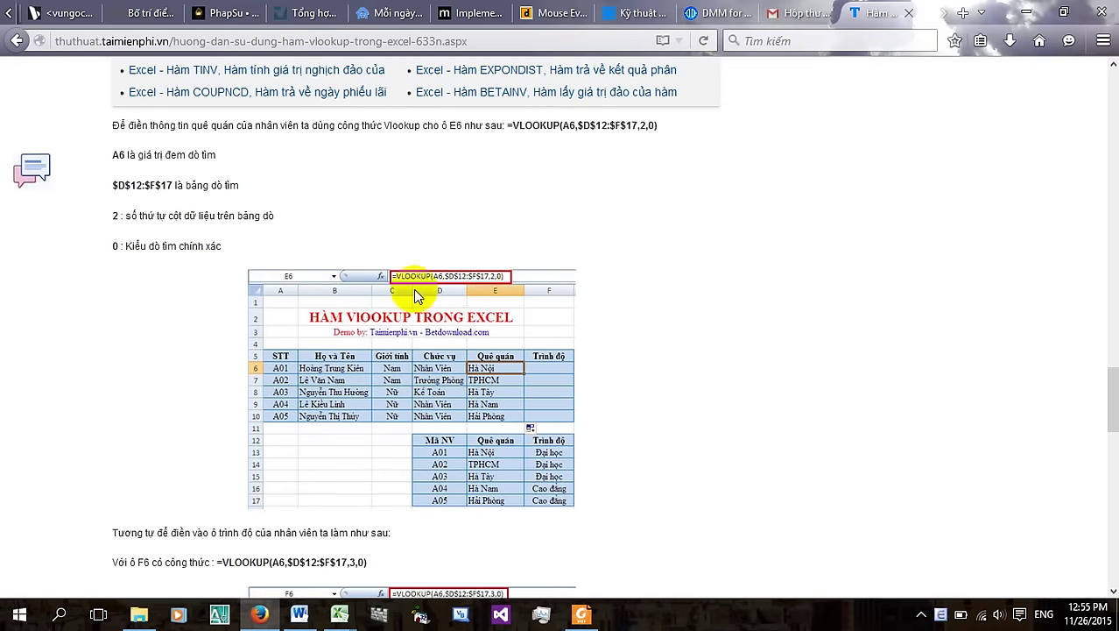
scroll(238, 285, "down", 2)
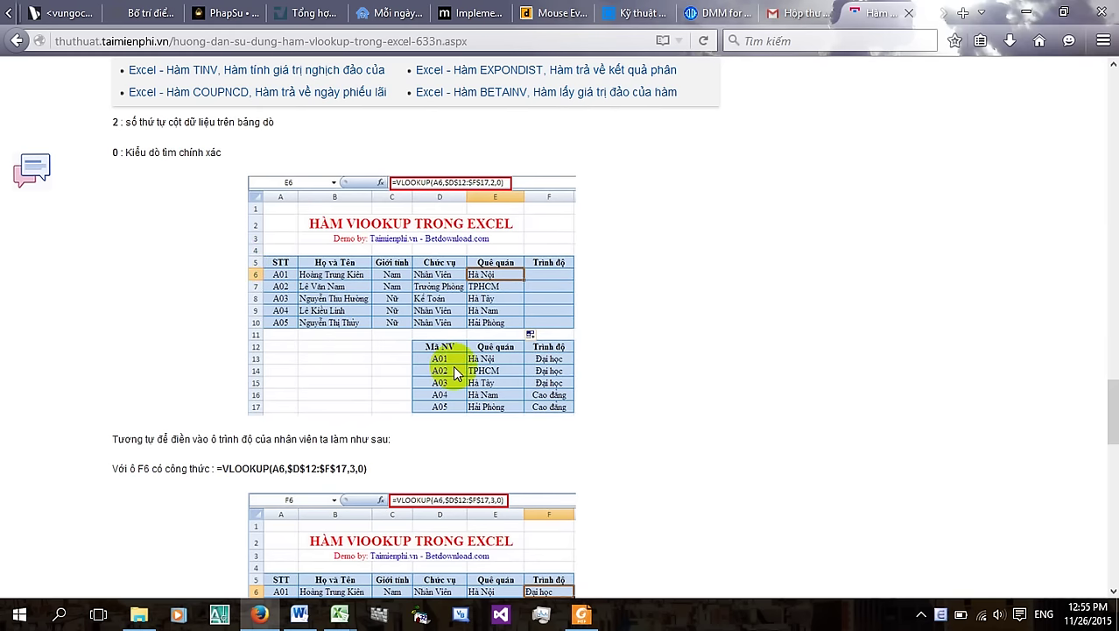
left_click(583, 615)
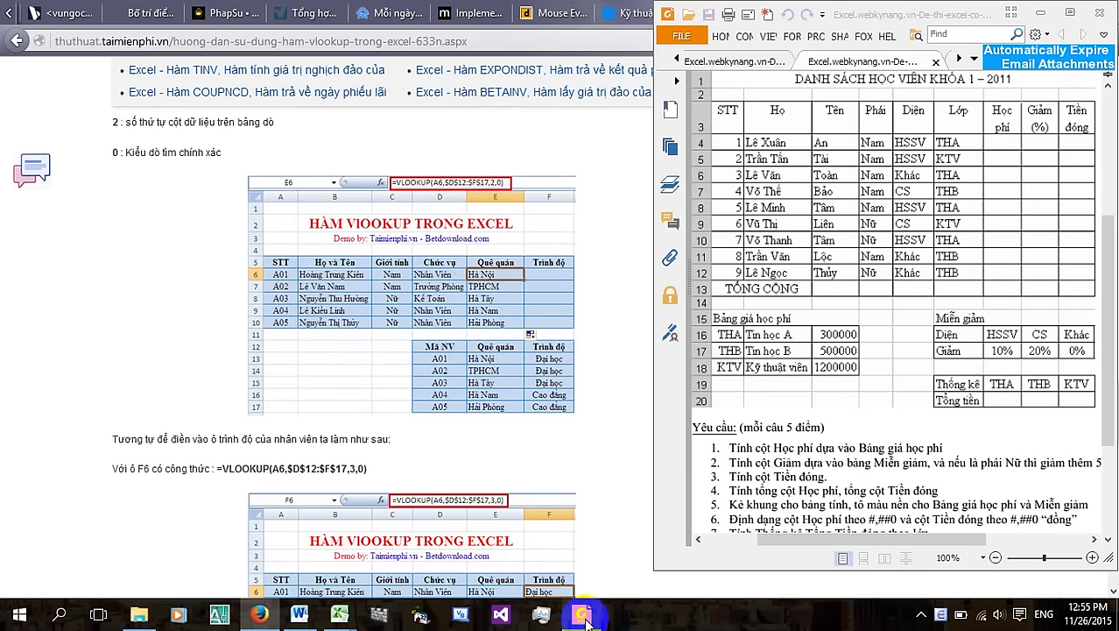
Review the exercise PDF, highlighting the Giảm column requirement, then switch to the blank Word document
scroll(757, 454, "down", 1)
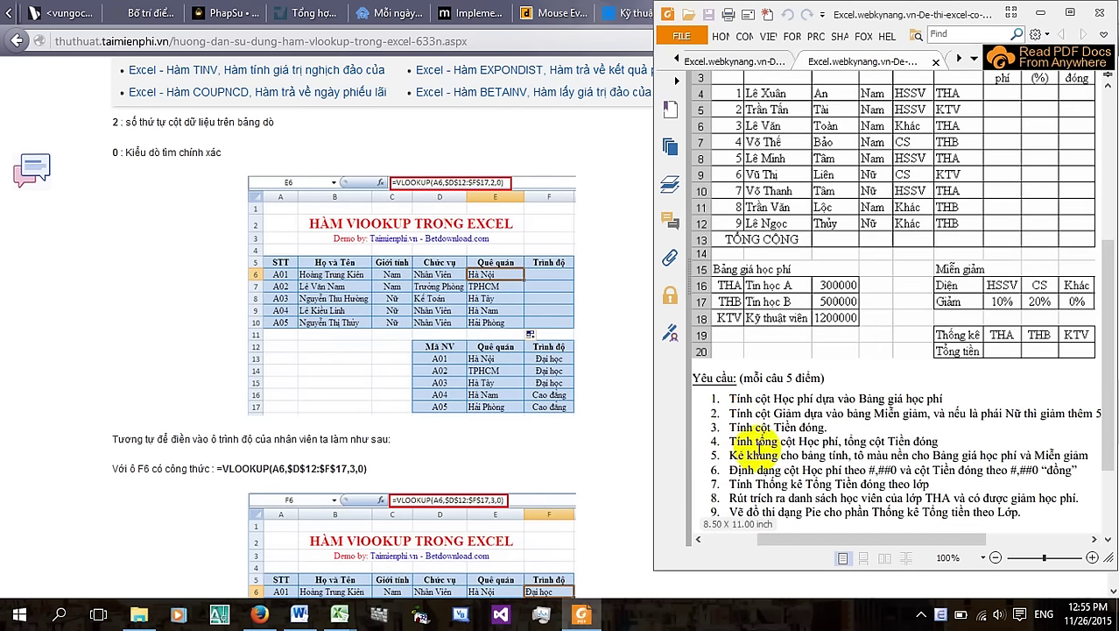
left_click_drag(822, 536, 836, 539)
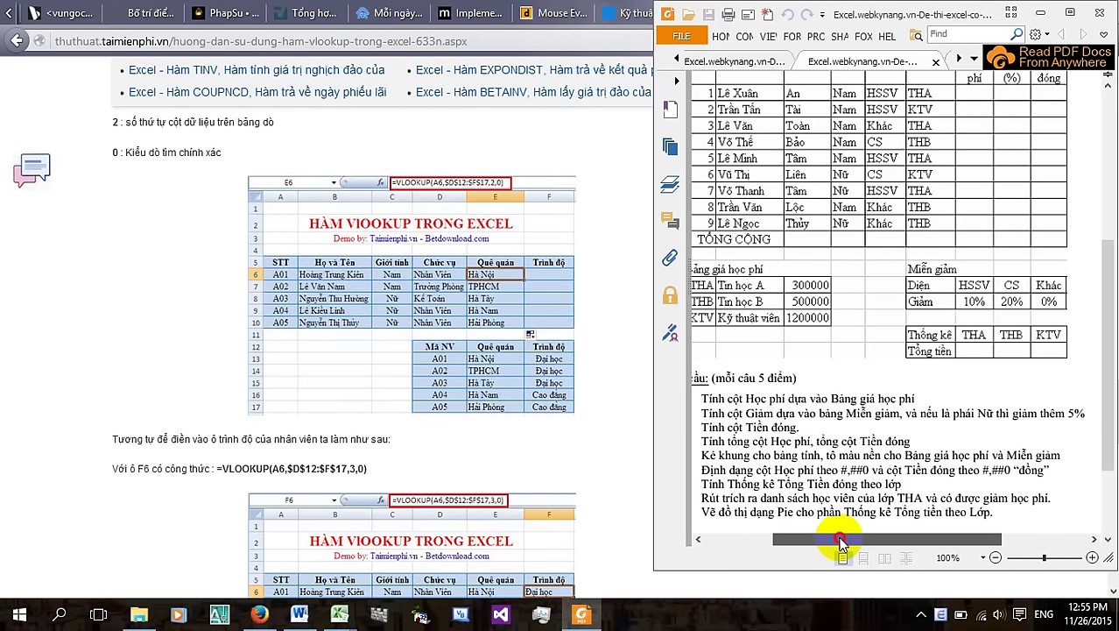
scroll(858, 377, "up", 1)
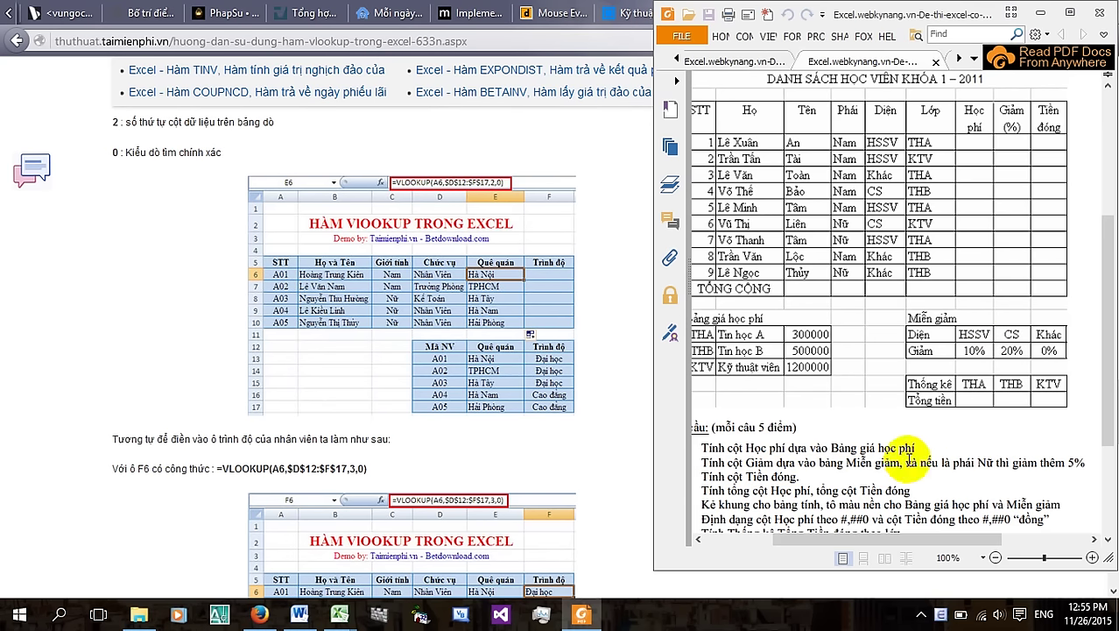
left_click_drag(900, 461, 702, 462)
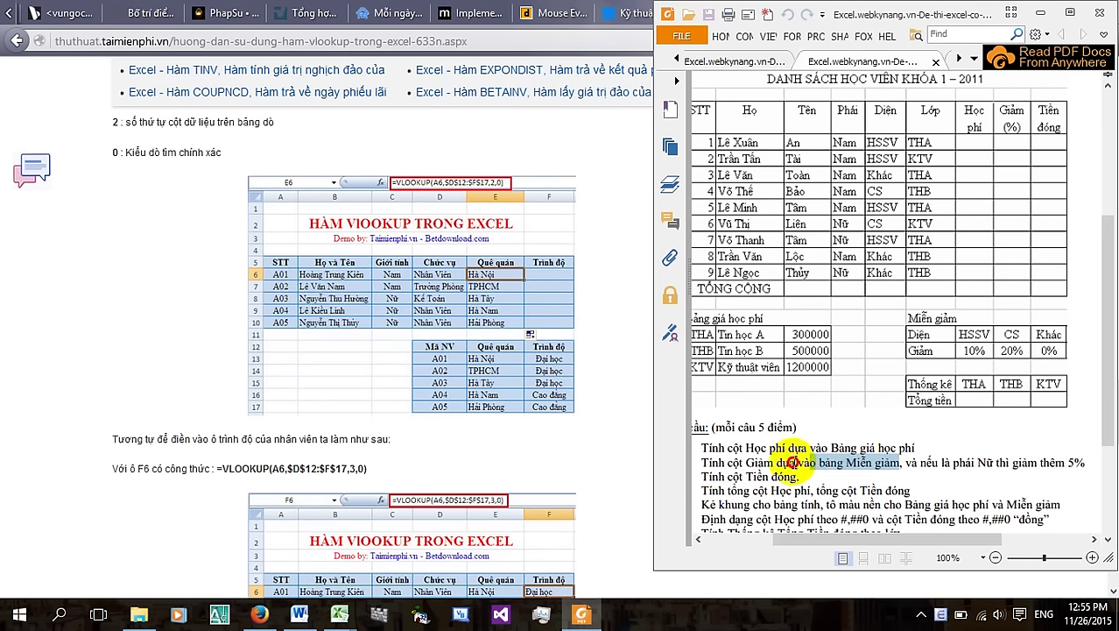
left_click(705, 464)
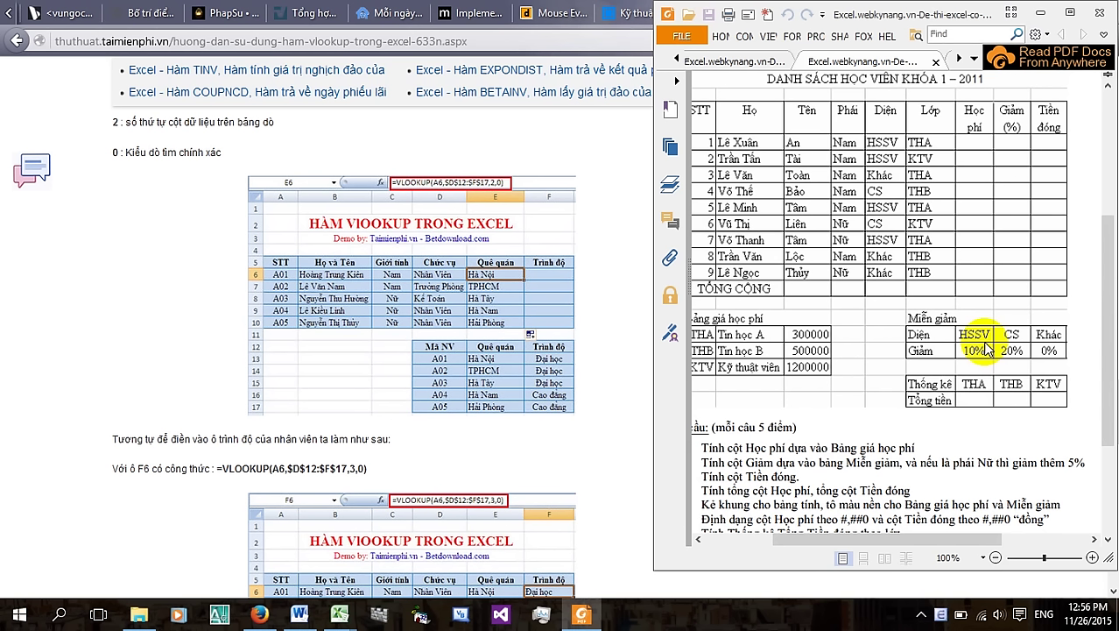
left_click(298, 615)
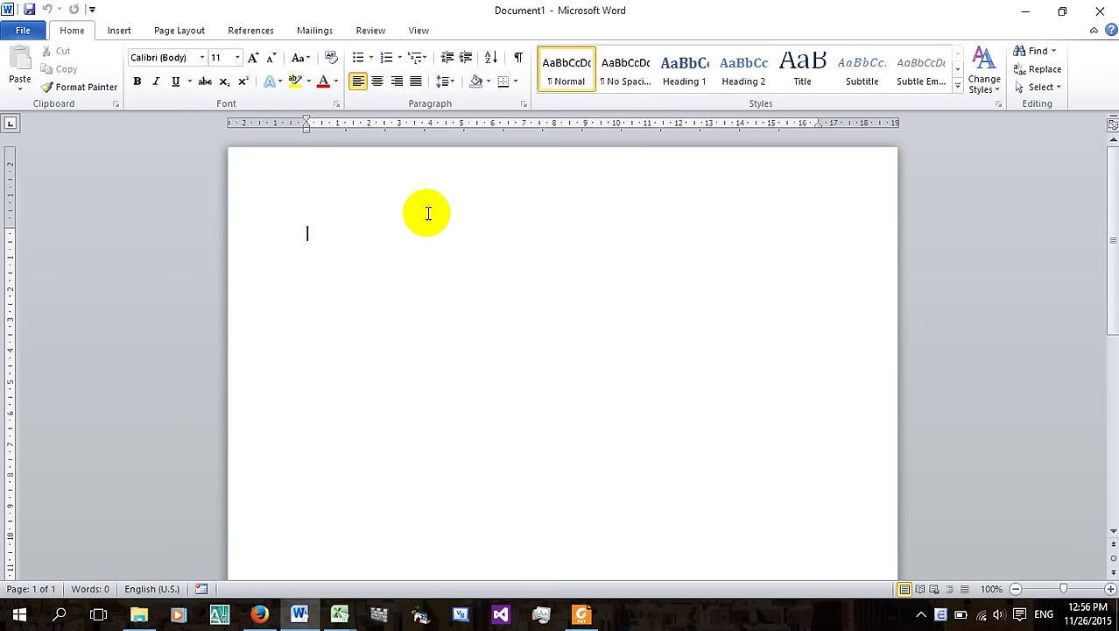
Type the function names IF, COUNT, COUNTIF, SUM, MIN, MAX and VLOOKUP, one per line
type("IF")
key("Return")
type("COUNT COUNTIF")
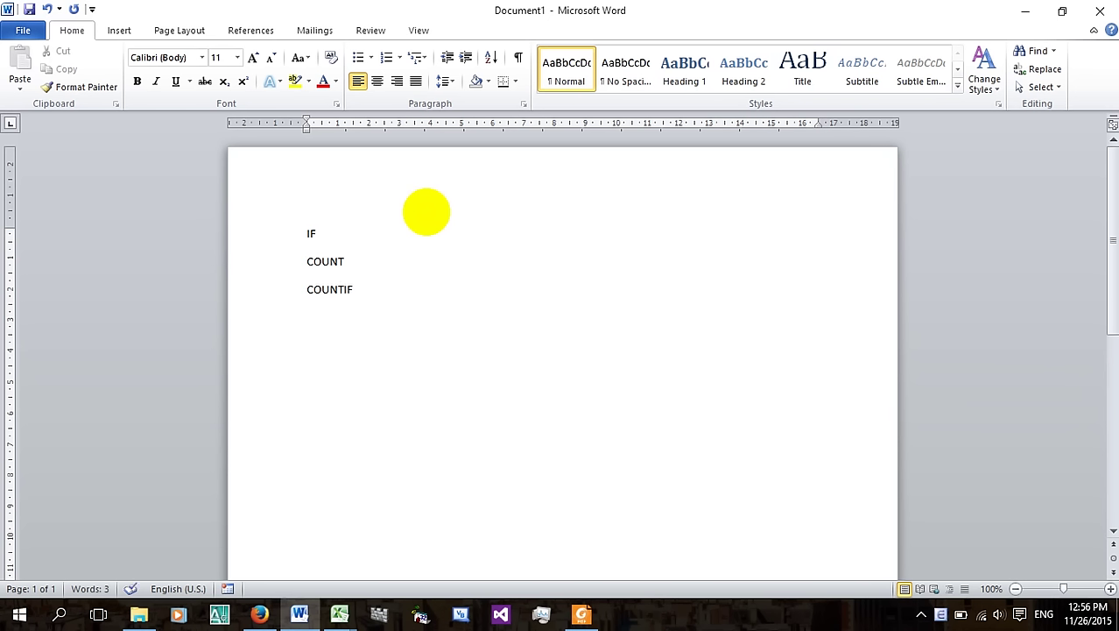
key("Return")
type("SUM")
key("Return")
type("MIN")
key("Return")
type("MAX")
key("Return")
type("VLOOKUP")
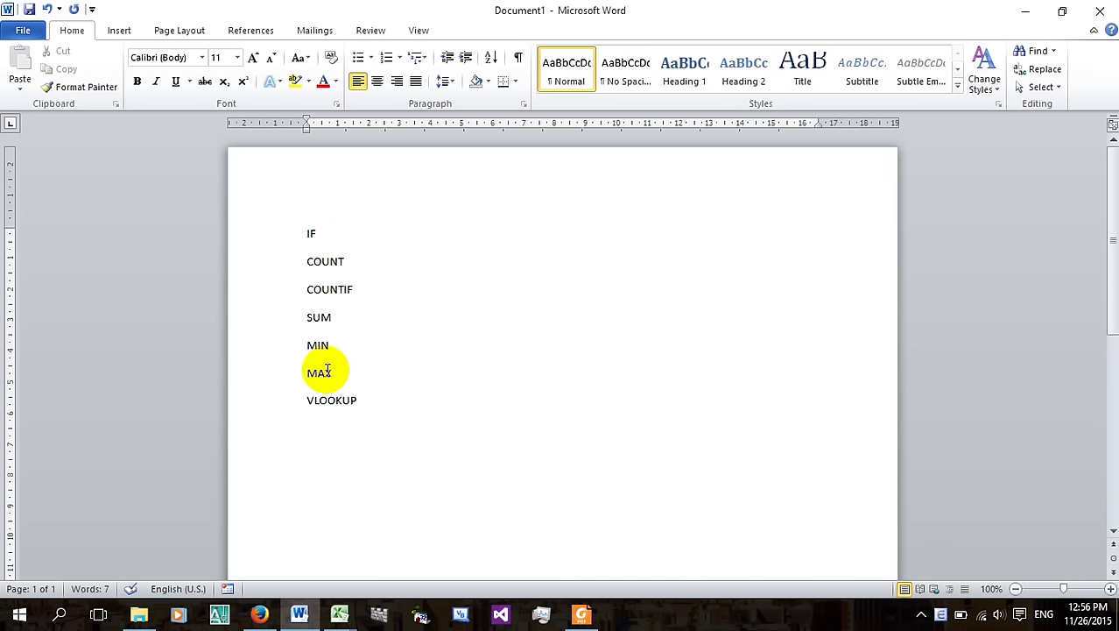
Select the whole seven-function list, then return to the exercise PDF
left_click_drag(368, 415, 289, 233)
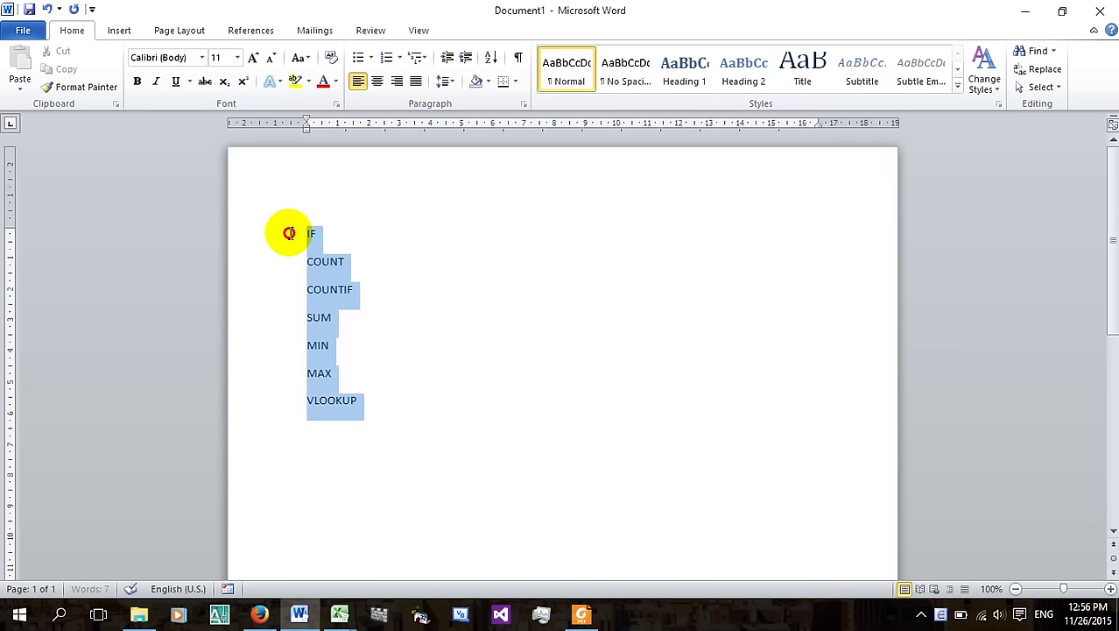
mouse_move(254, 230)
left_mouse_down()
mouse_move(311, 405)
mouse_move(370, 399)
left_mouse_up()
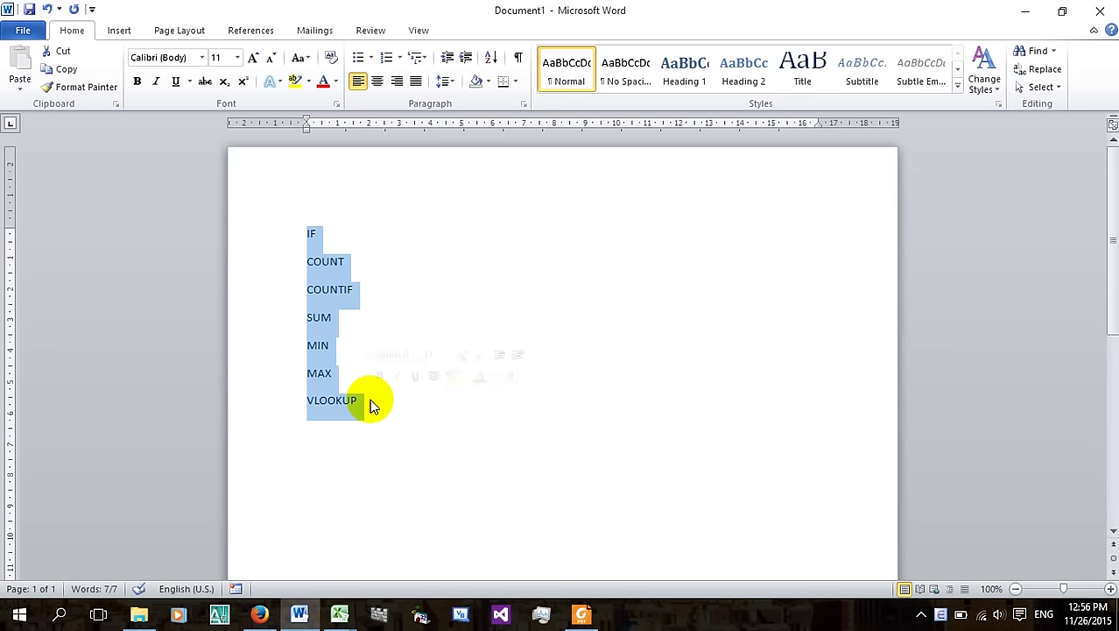
left_click(362, 403)
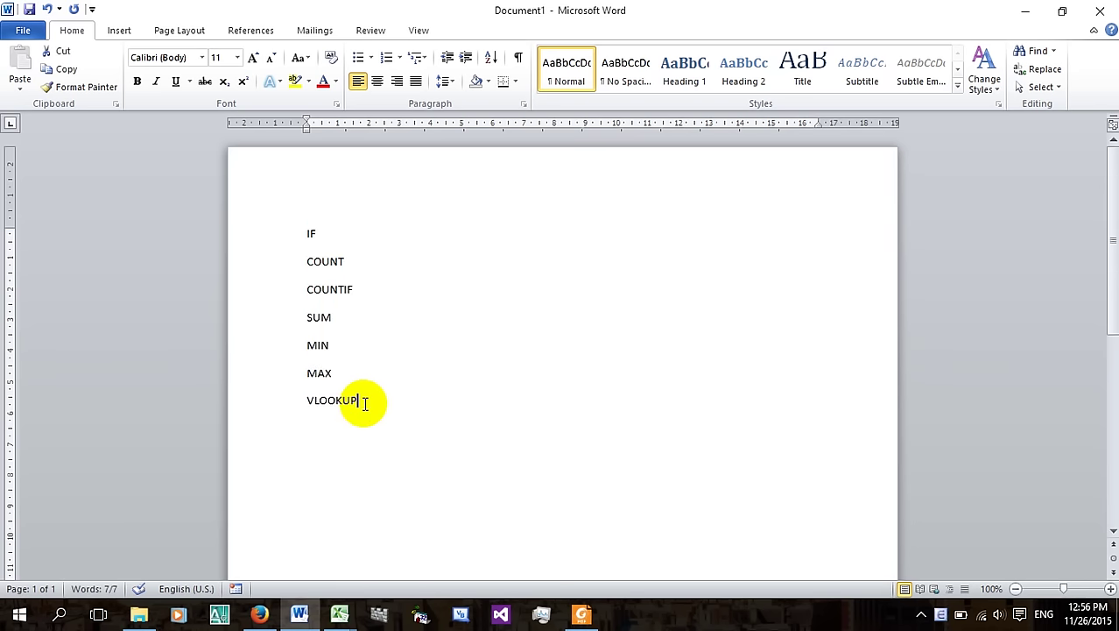
left_click_drag(347, 405, 309, 405)
mouse_move(290, 232)
left_mouse_down()
mouse_move(290, 243)
mouse_move(287, 229)
left_mouse_up()
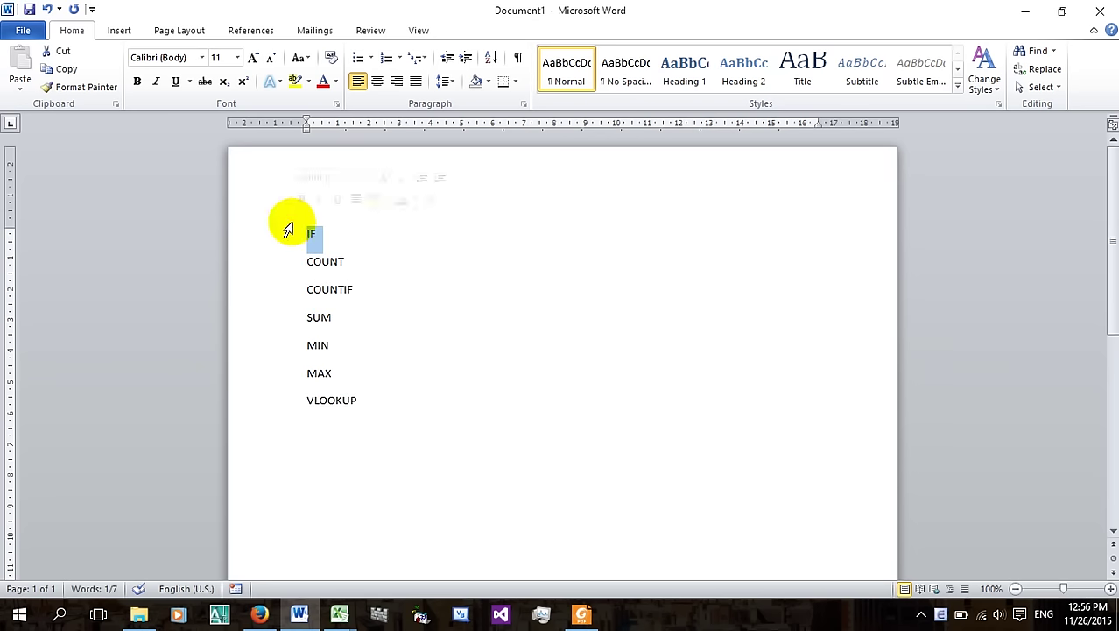
left_click(280, 401)
left_click_drag(270, 317, 269, 374)
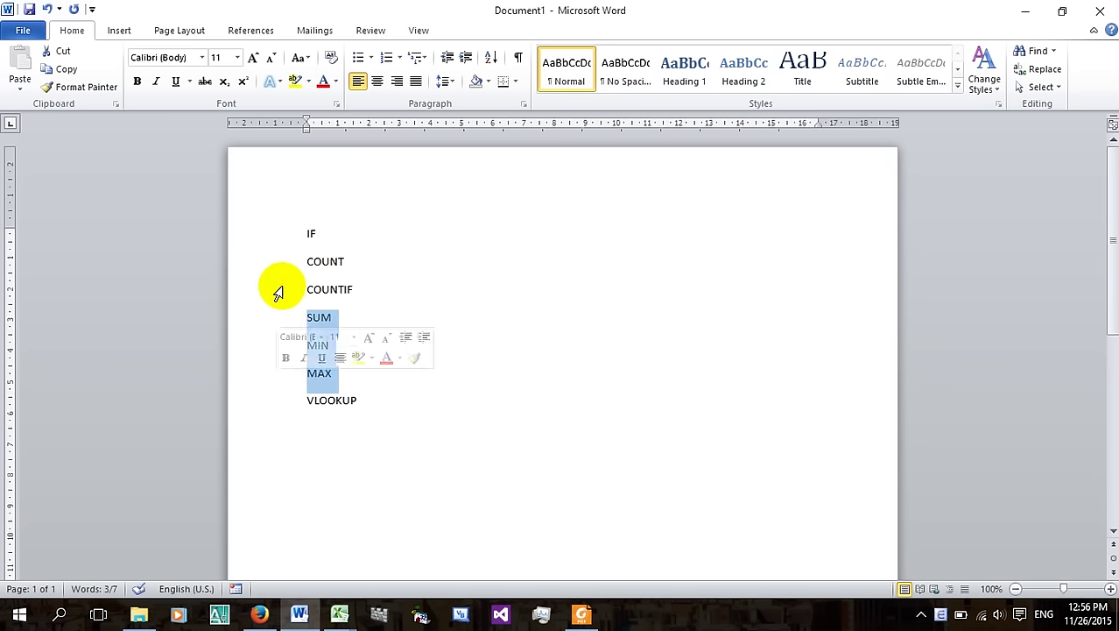
left_click(276, 289)
left_click(328, 345)
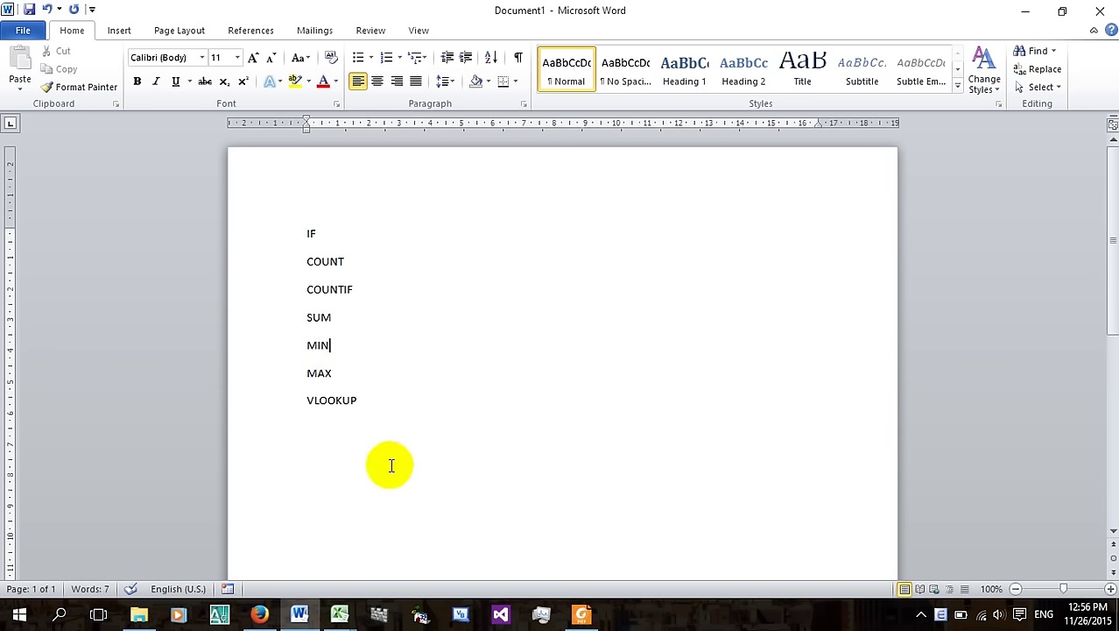
left_click_drag(397, 483, 252, 228)
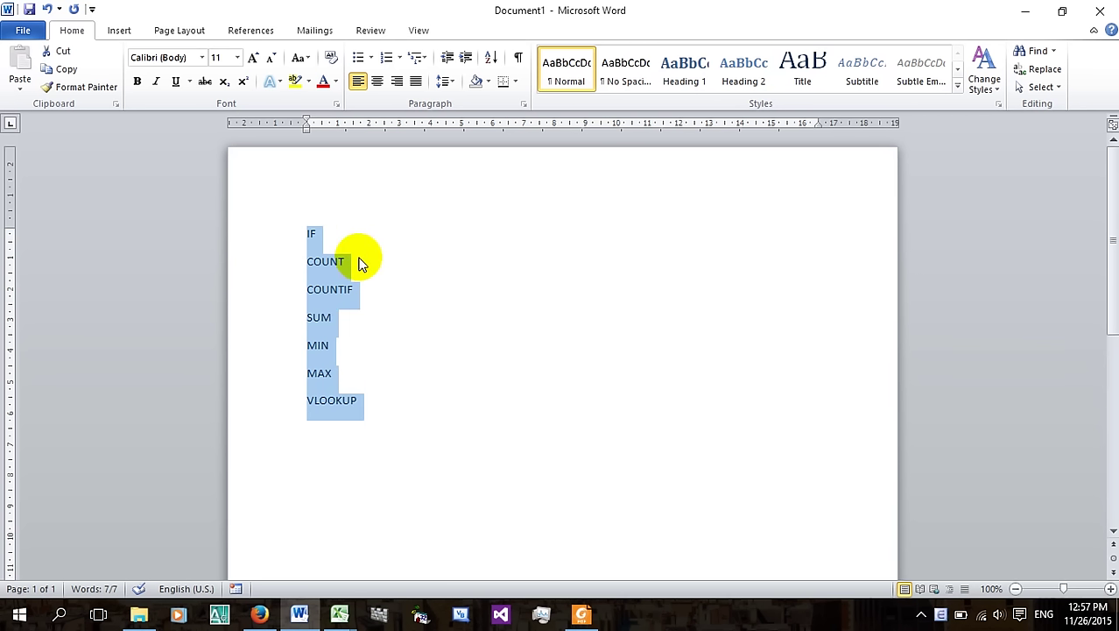
left_click(579, 613)
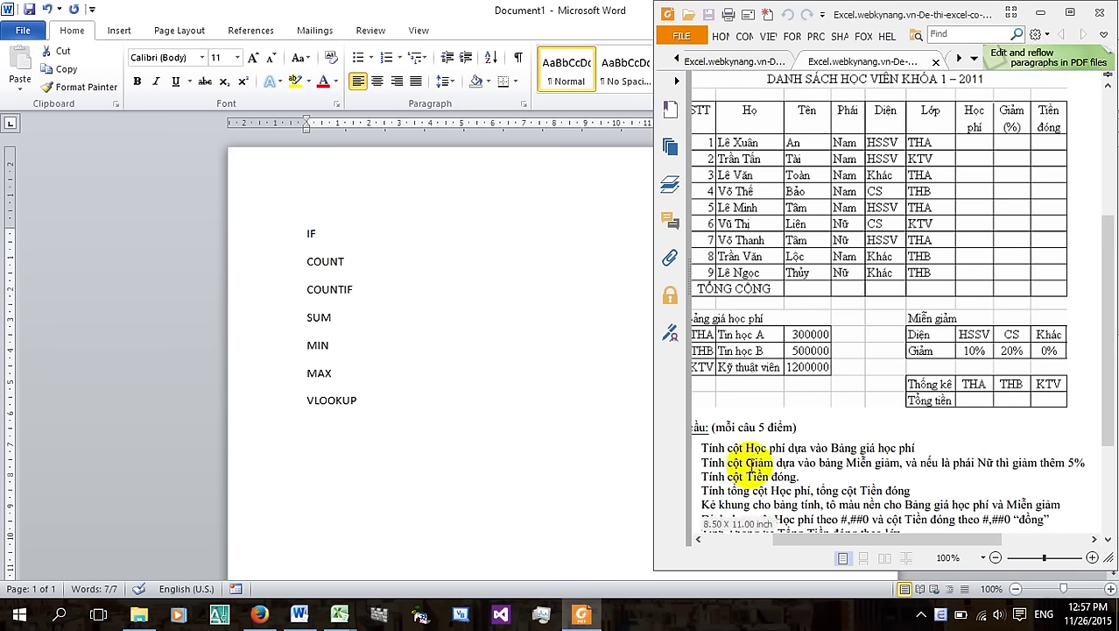
Go to cell H4 in Book1 and highlight the Giảm discount requirement in the PDF
left_click(339, 616)
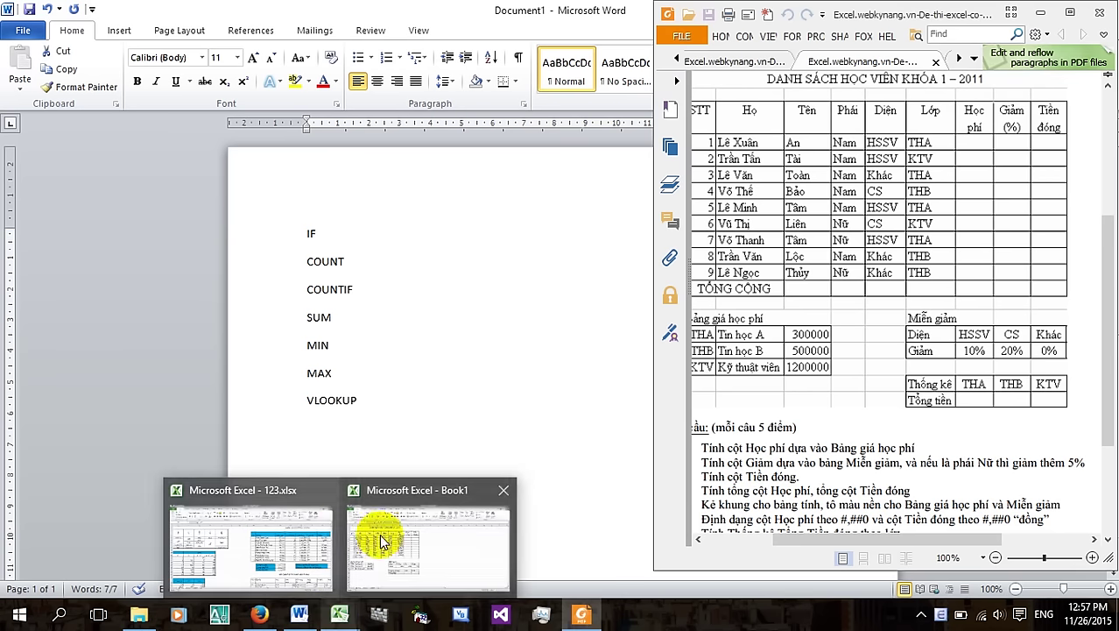
left_click(382, 543)
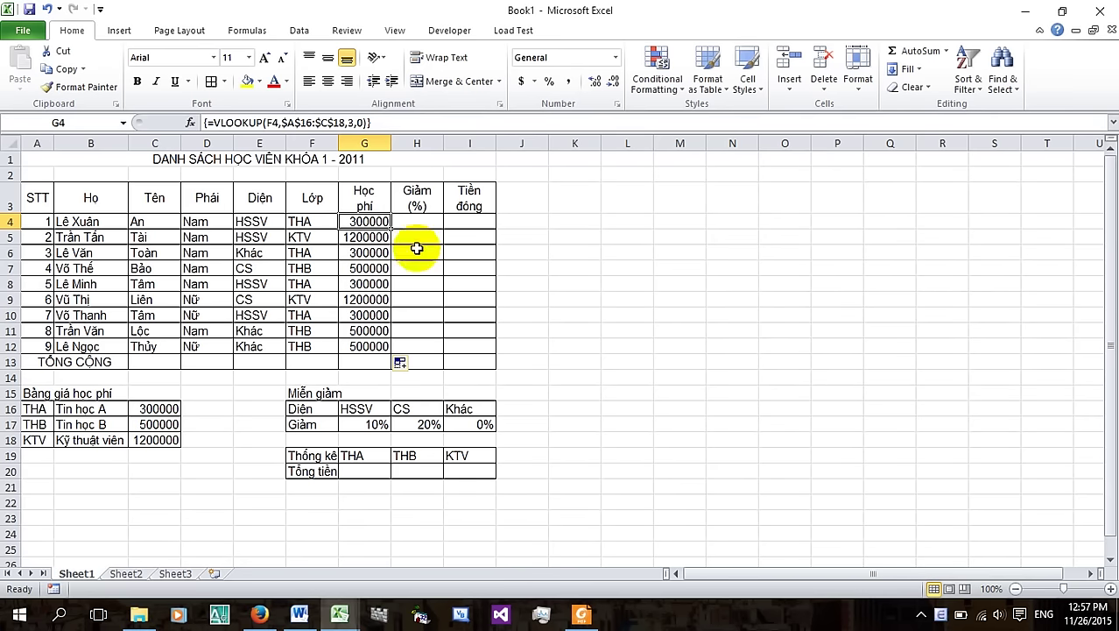
left_click(418, 222)
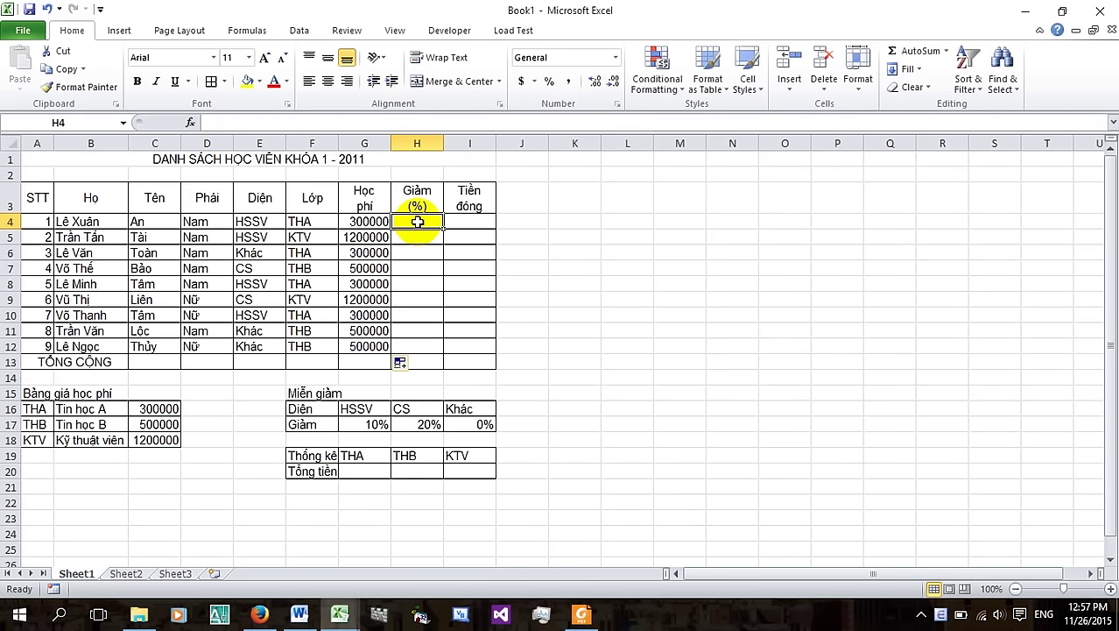
left_click(582, 616)
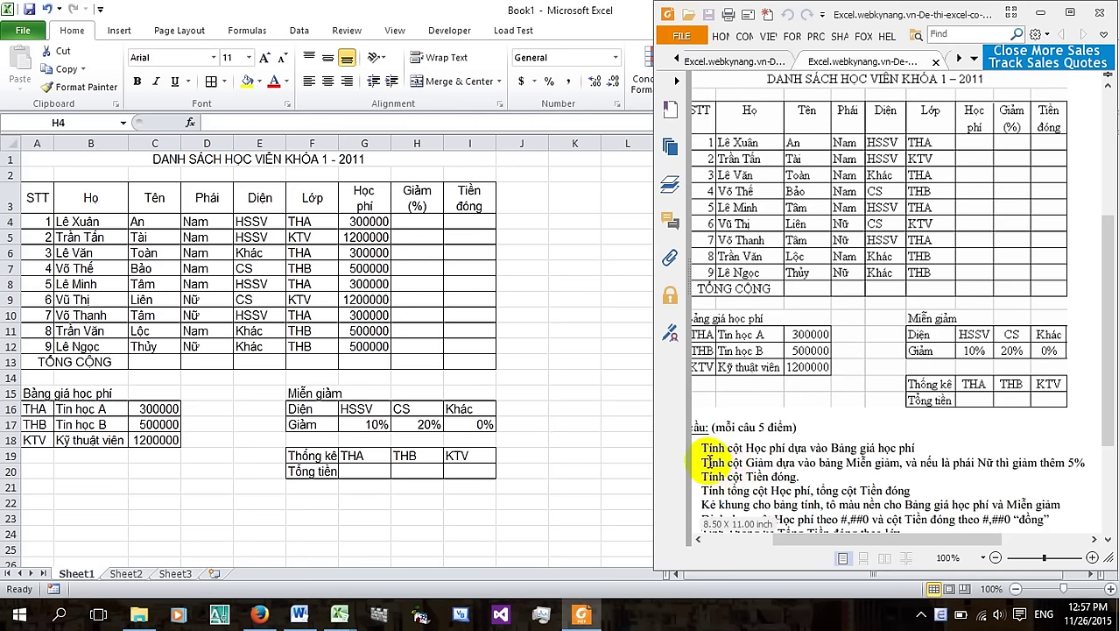
left_click_drag(701, 461, 900, 462)
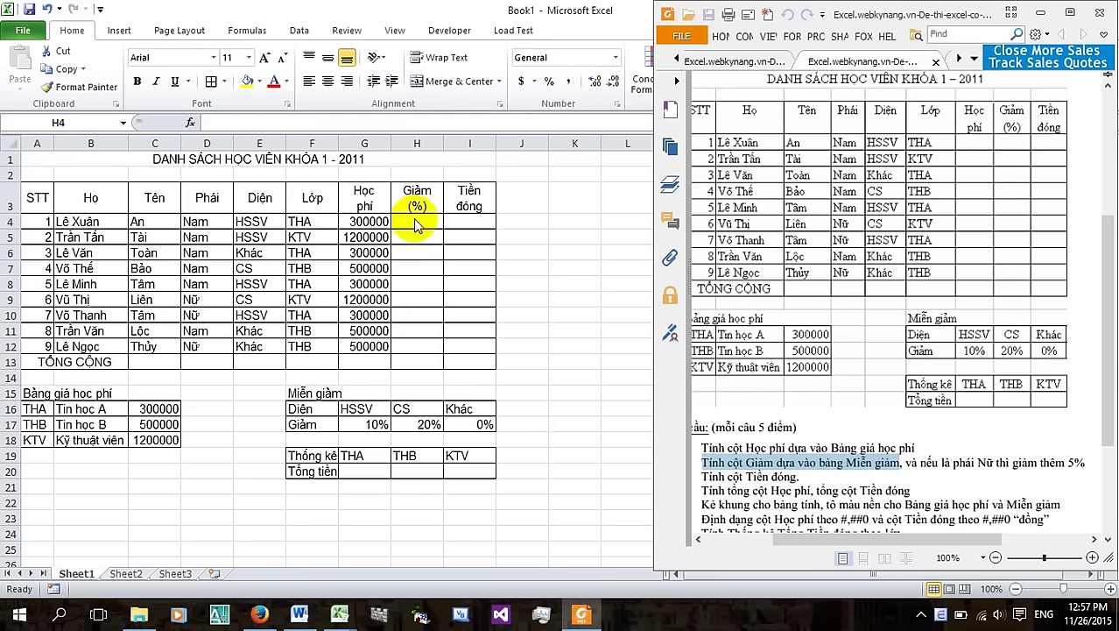
left_click(415, 222)
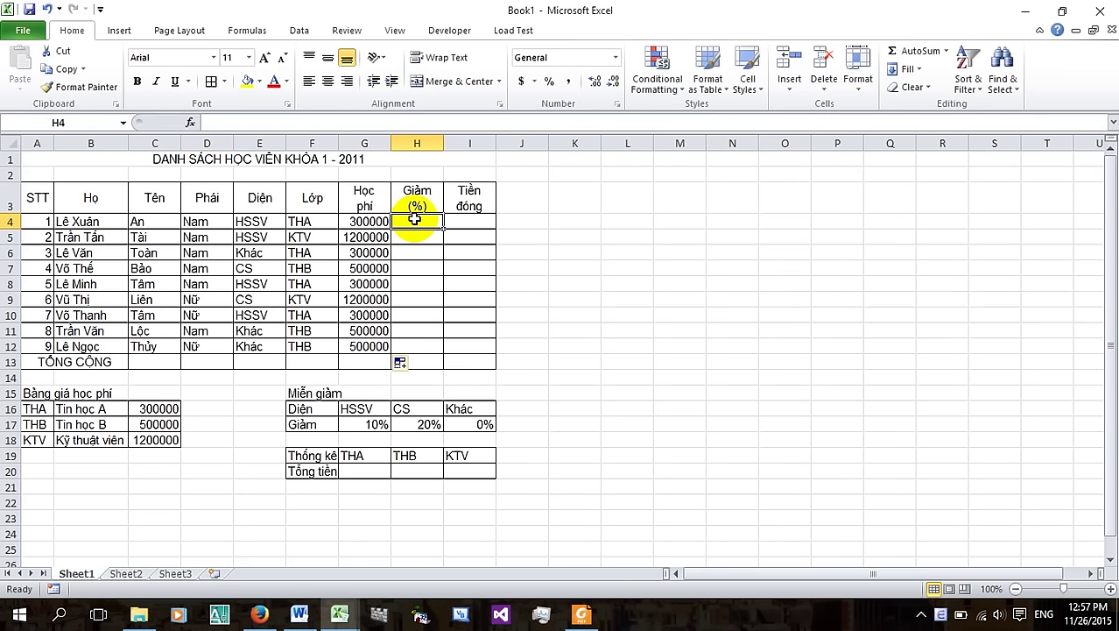
In H4 begin the discount formula =VLOOKUP(E4,TRANSPOSE( using E4's Diện as lookup value
type("VLO")
key("BackSpace")
key("BackSpace")
key("BackSpace")
type("=VL")
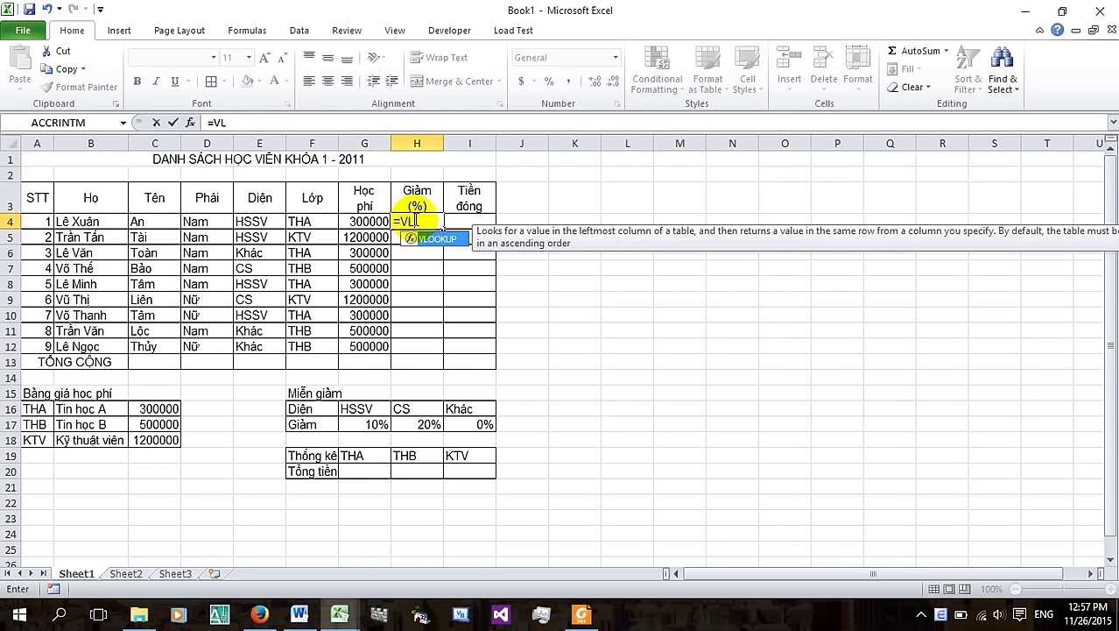
type("OOKUP(")
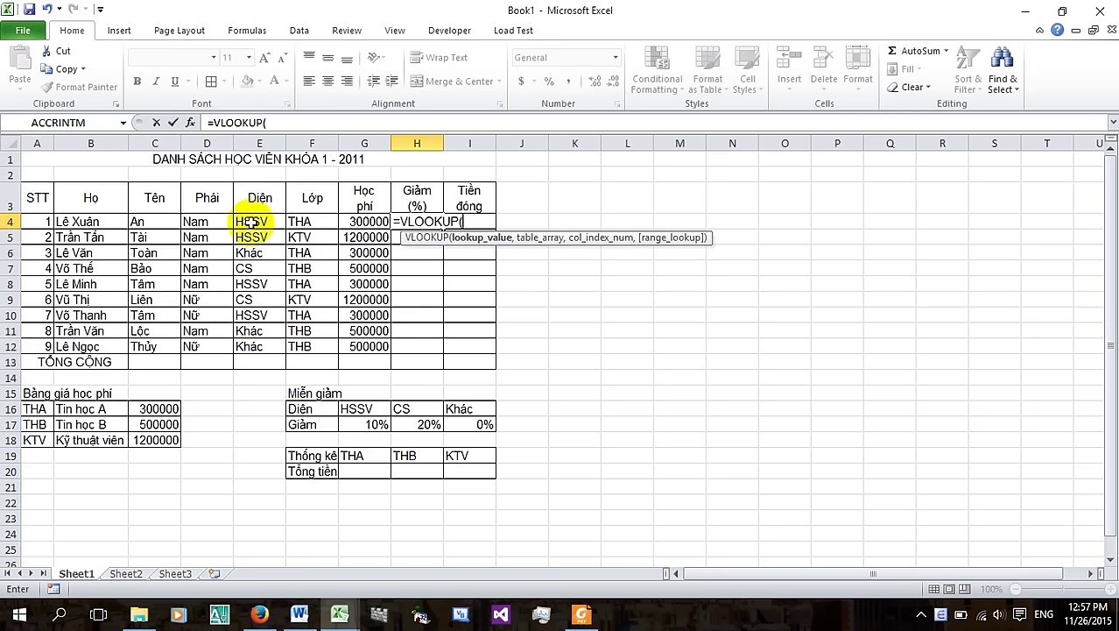
left_click(252, 223)
type(",")
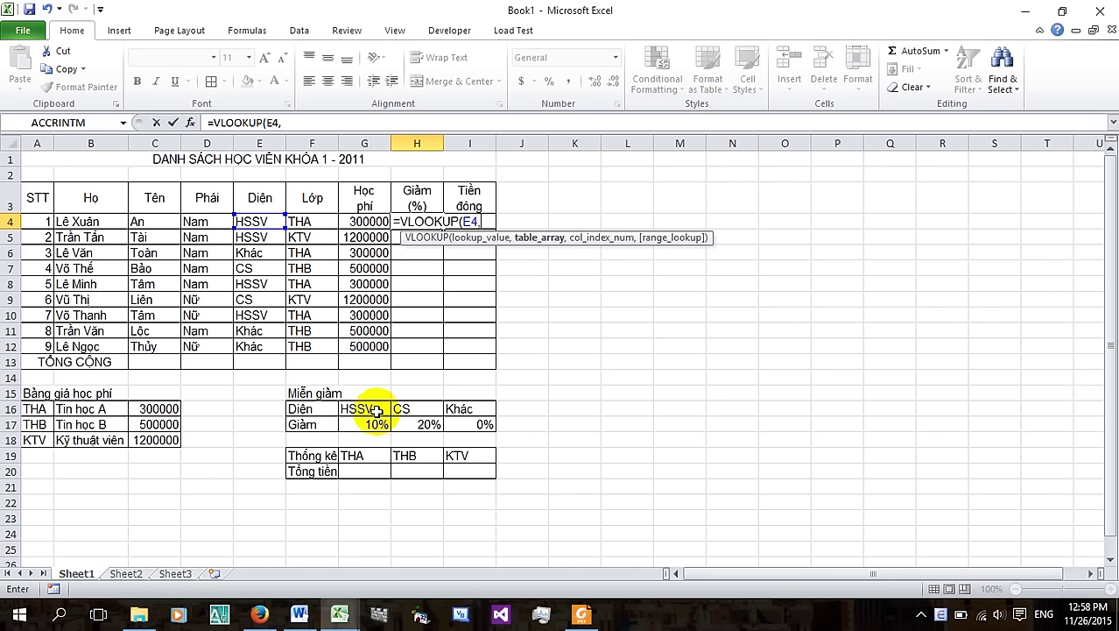
type("TRA")
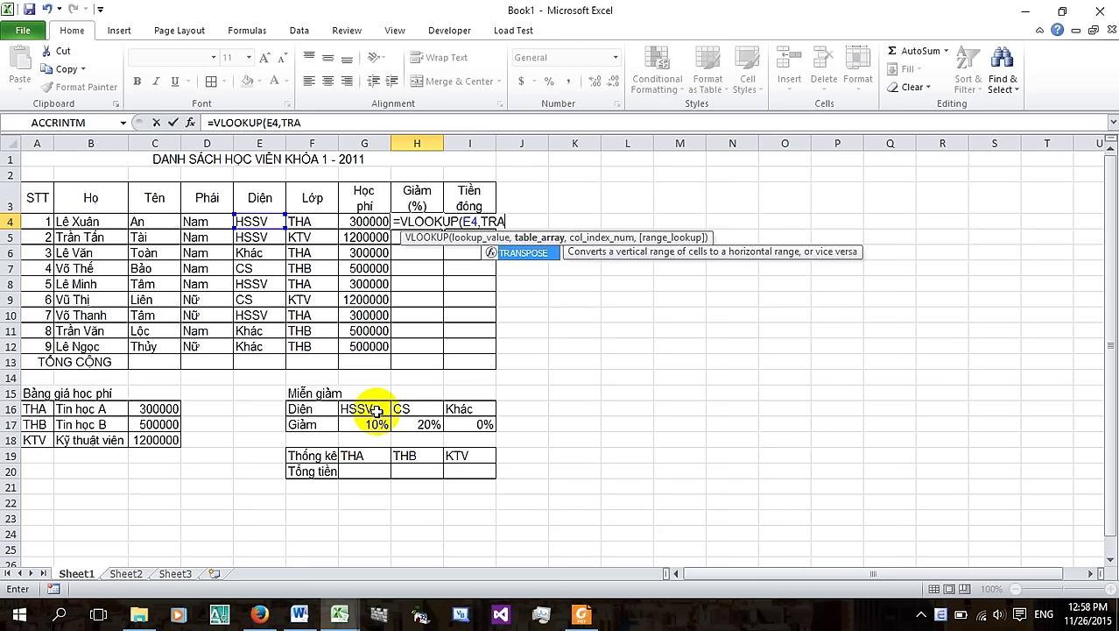
type("NSP")
type("OSE(")
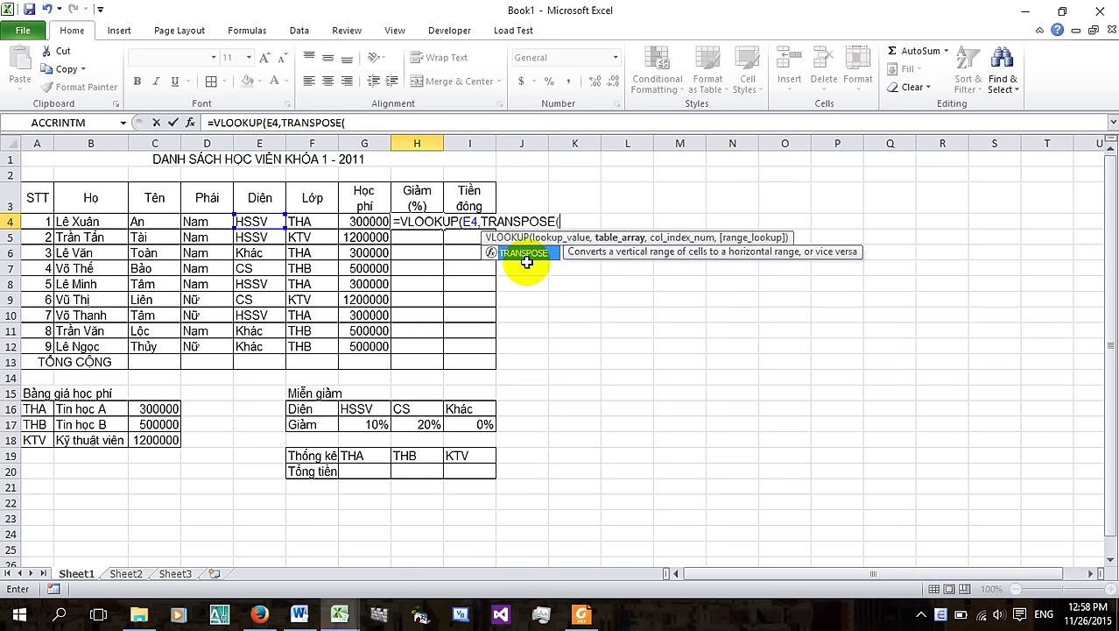
double_click(528, 254)
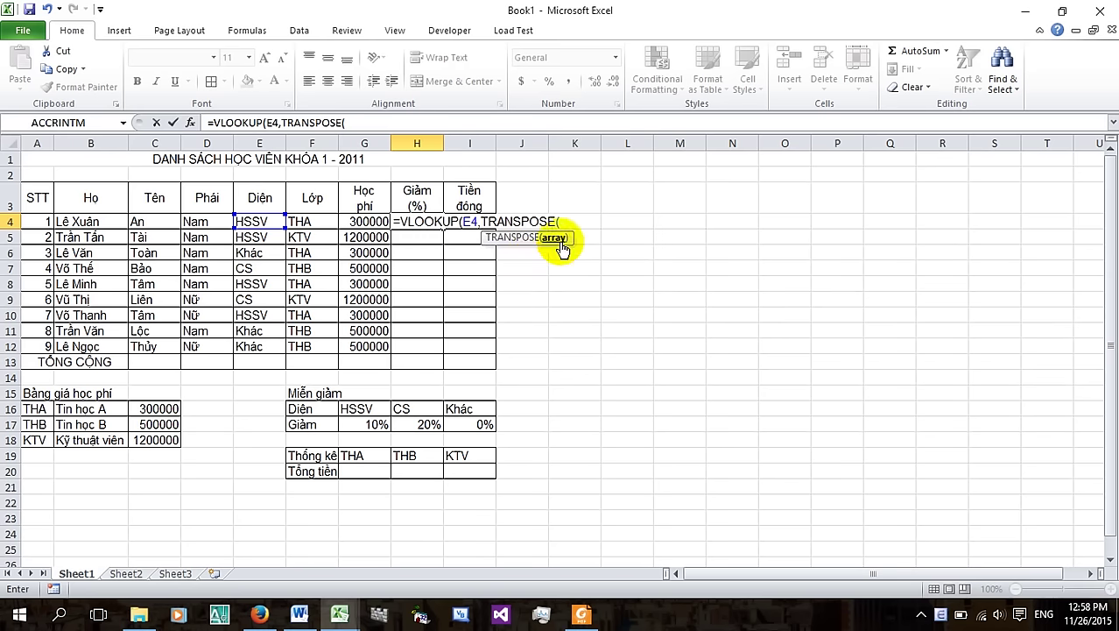
Complete H4 as array formula =VLOOKUP(E4,TRANSPOSE($G$16:$I$17),2,0) and fill it down to H12
left_click_drag(308, 409, 348, 411)
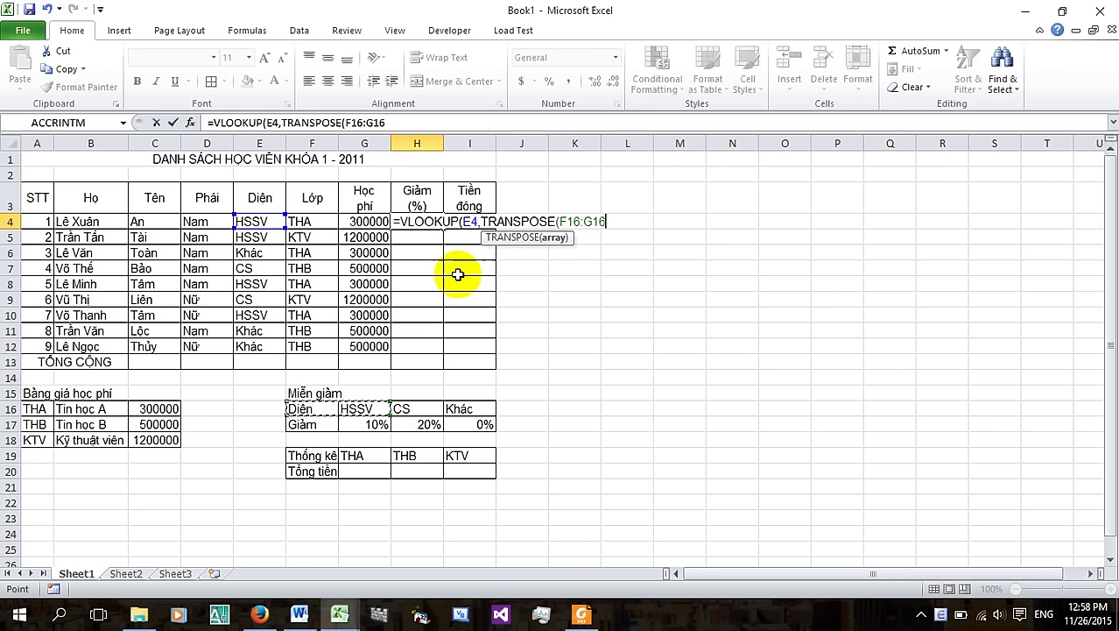
left_click_drag(607, 221, 569, 225)
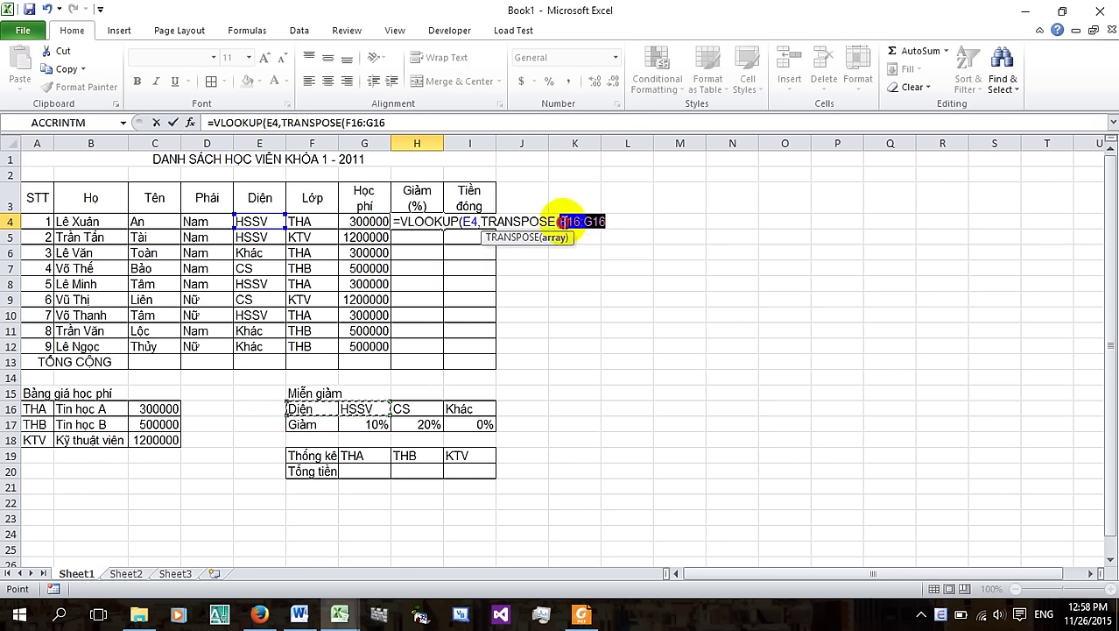
left_click(363, 408)
left_click_drag(363, 408, 457, 424)
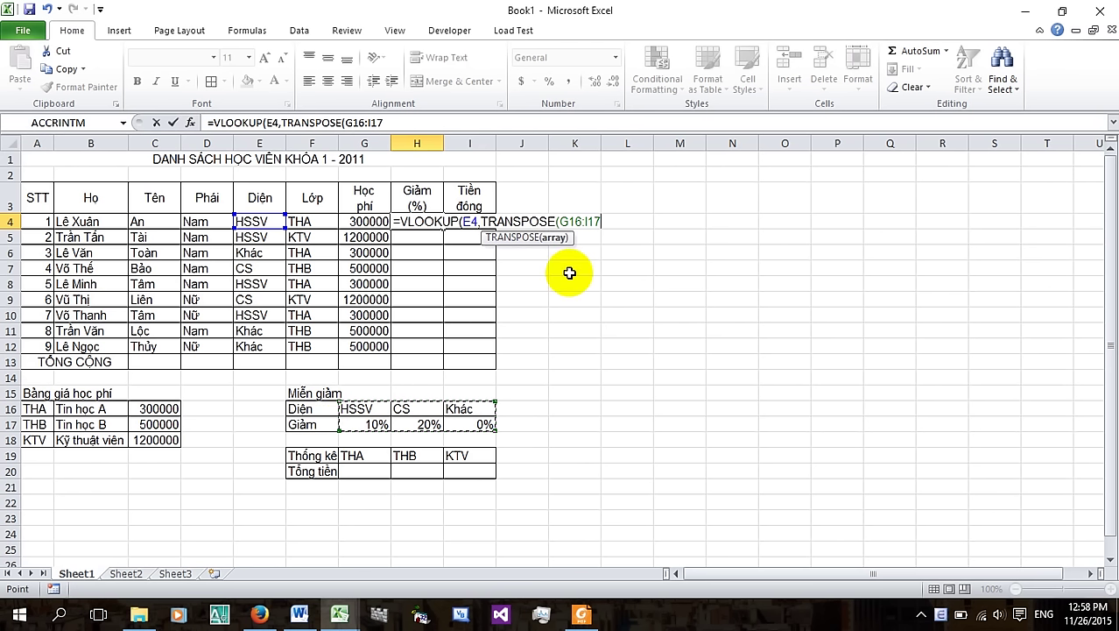
key("F4")
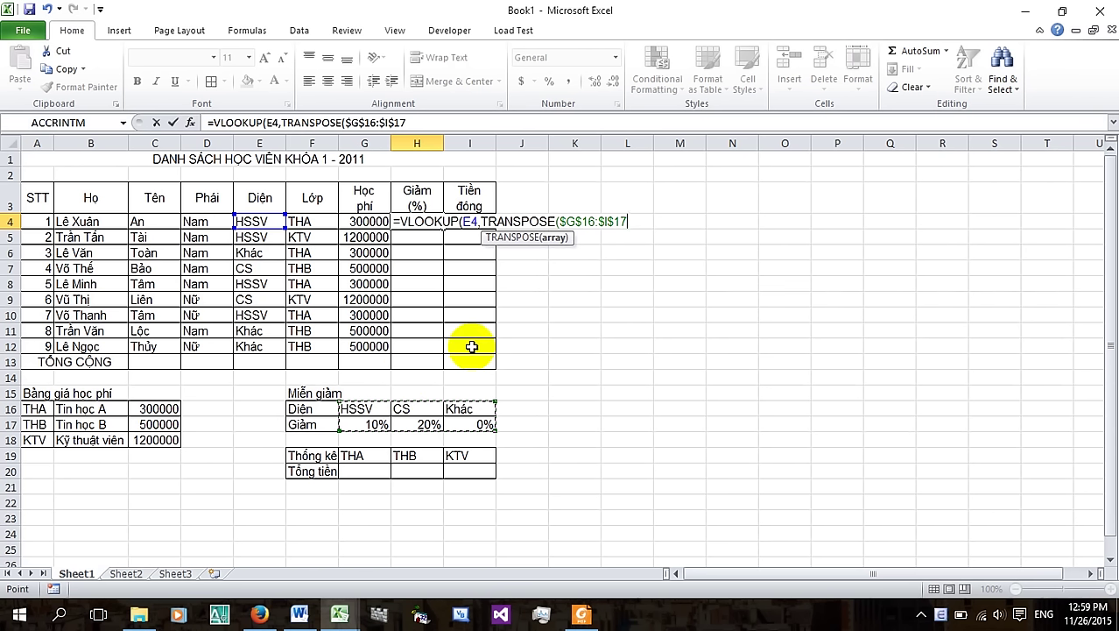
type("),2")
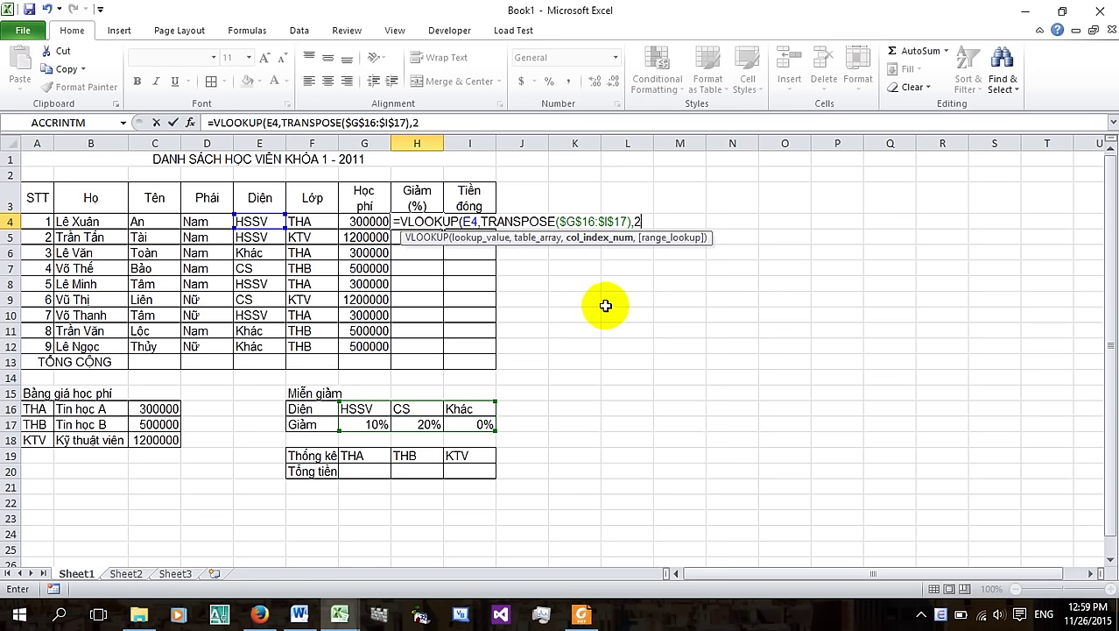
type(",")
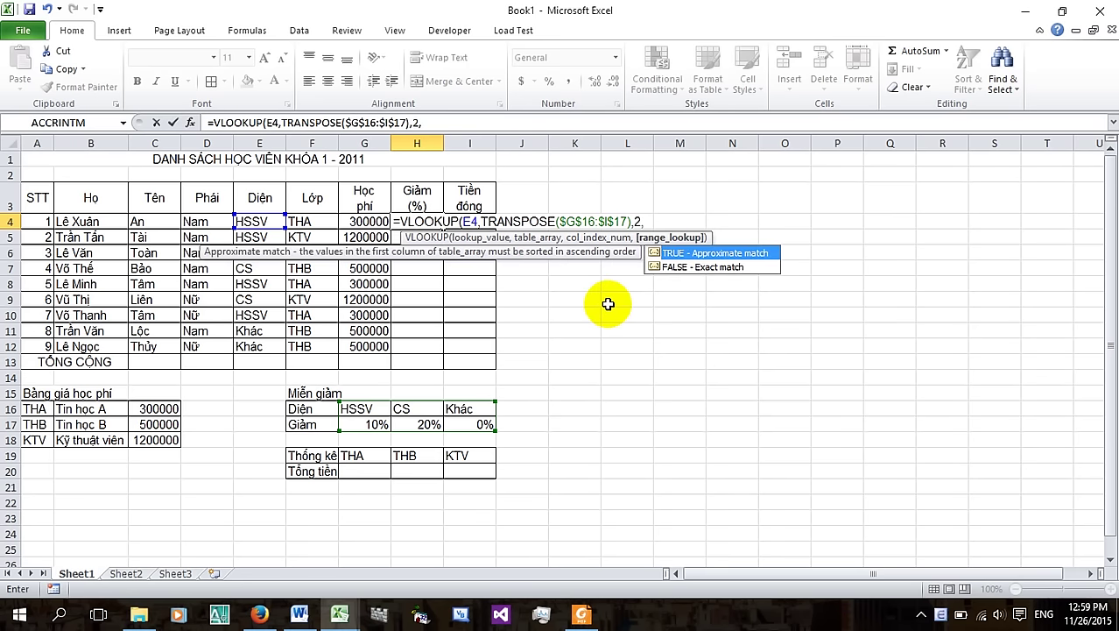
type("0)")
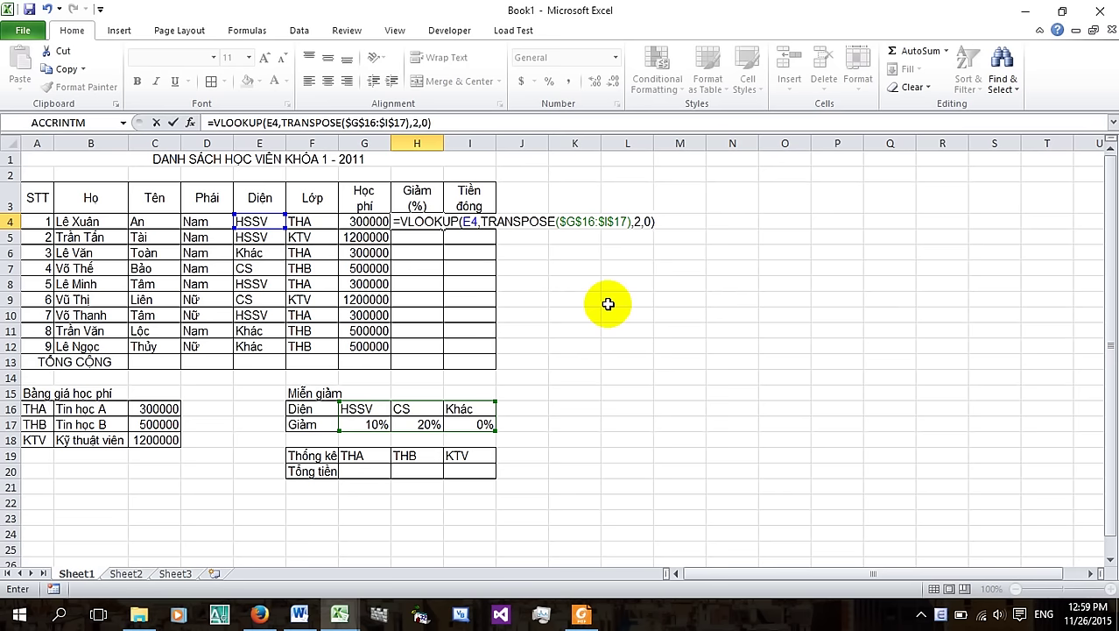
key("ctrl+shift+Return")
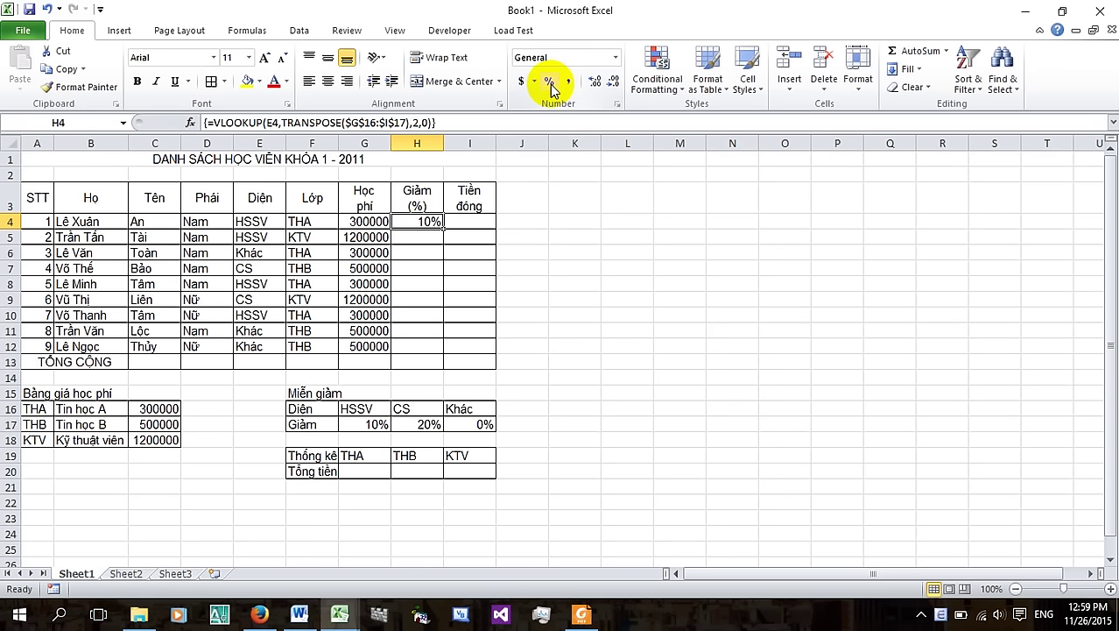
left_click_drag(444, 226, 431, 354)
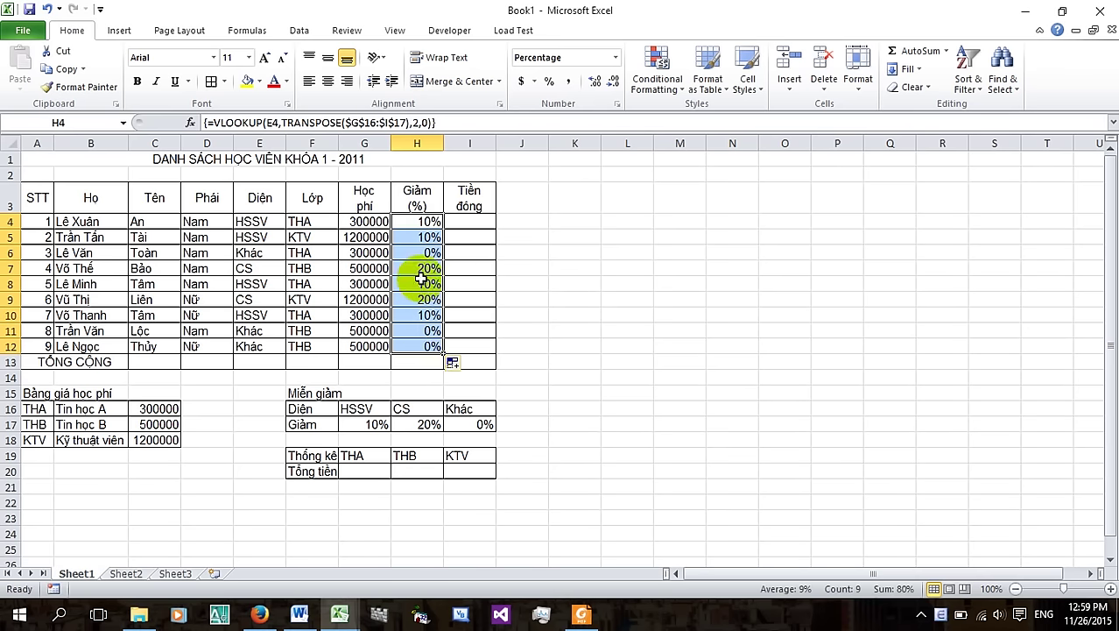
left_click(438, 225)
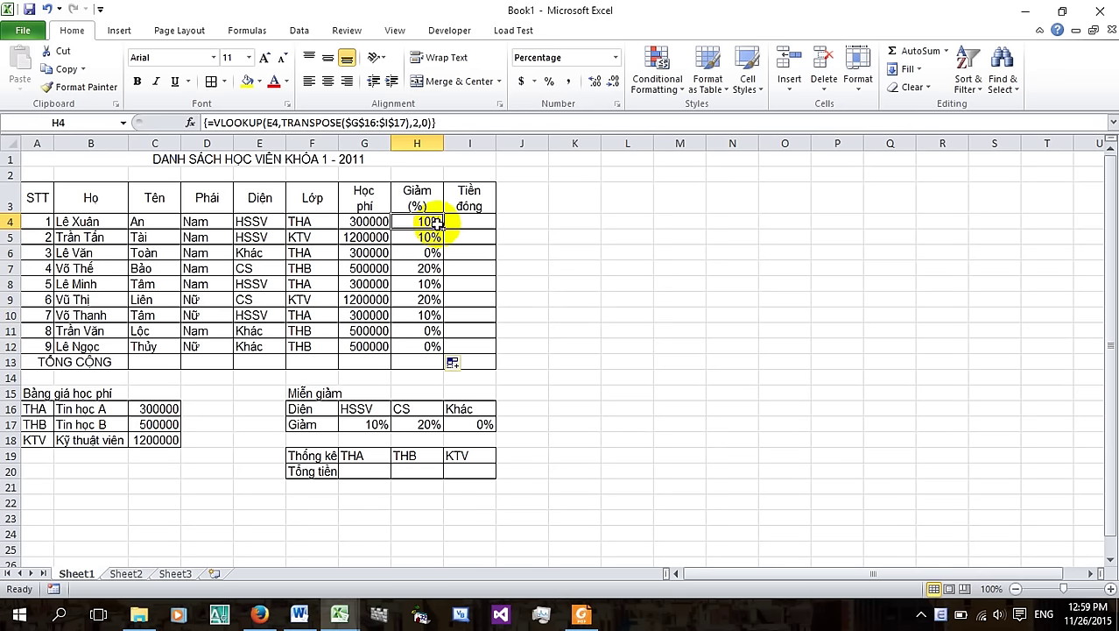
left_click_drag(444, 226, 432, 352)
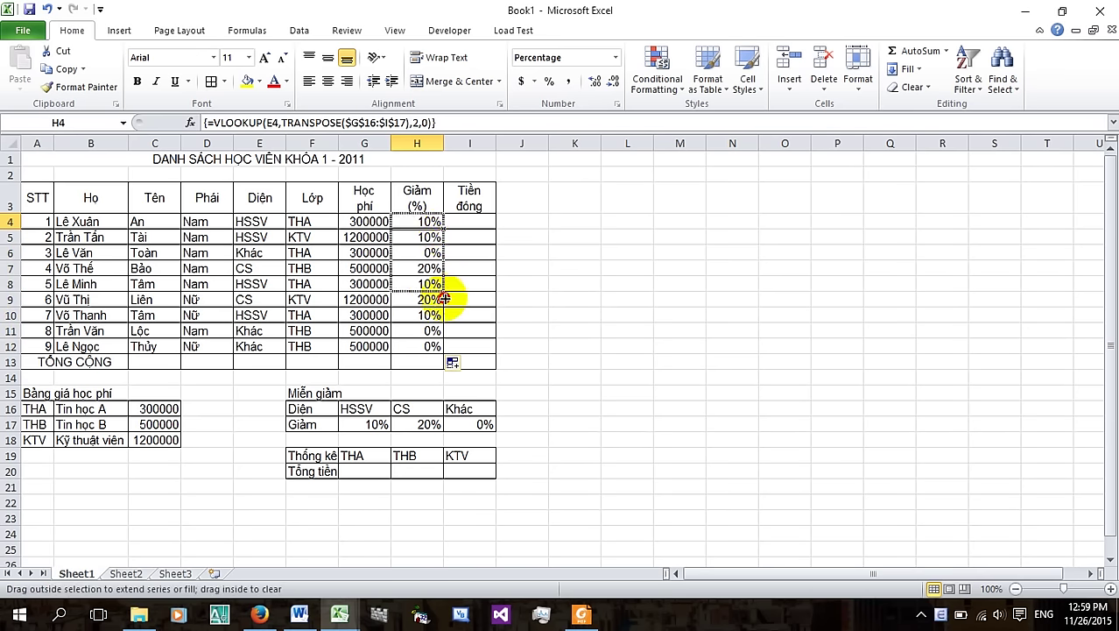
left_click(428, 236)
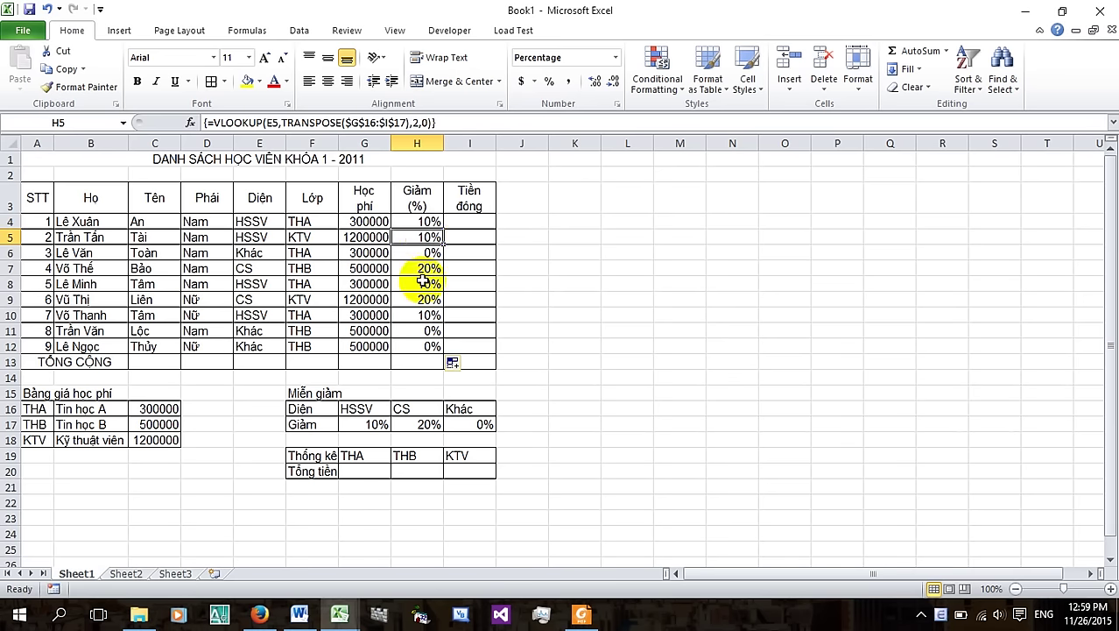
left_click(434, 315)
left_click(426, 223)
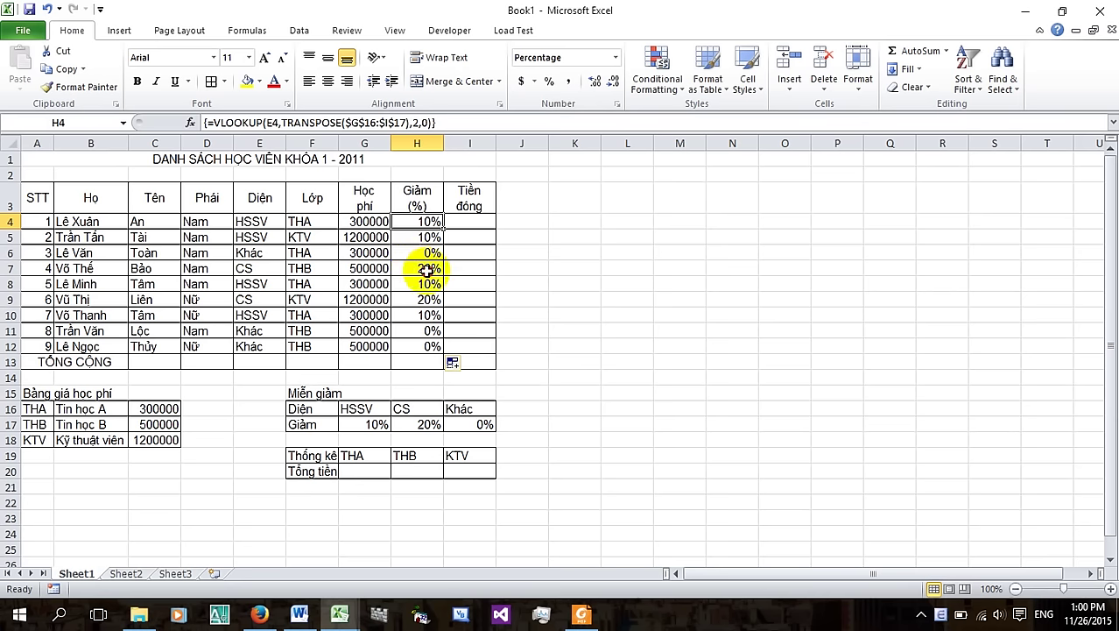
left_click(425, 315)
left_click(417, 346)
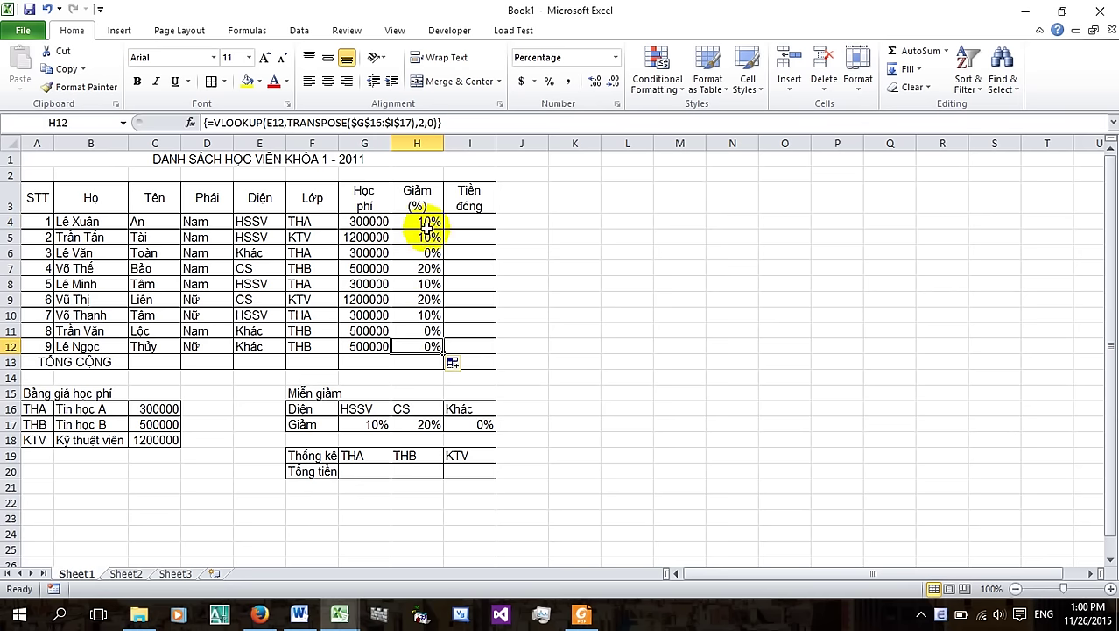
left_click(429, 222)
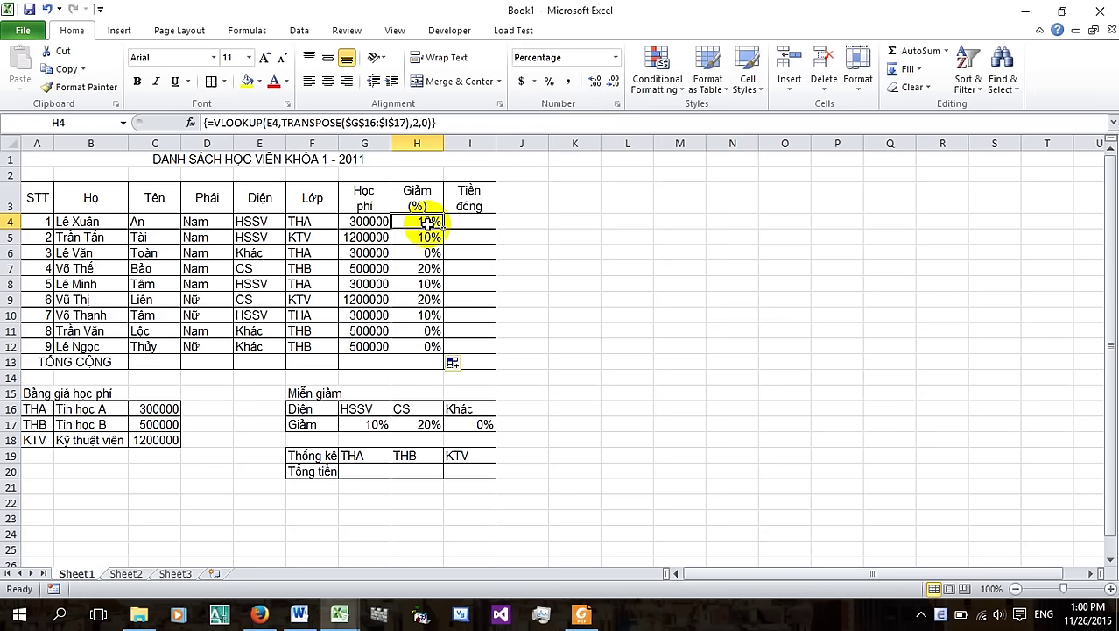
left_click(582, 613)
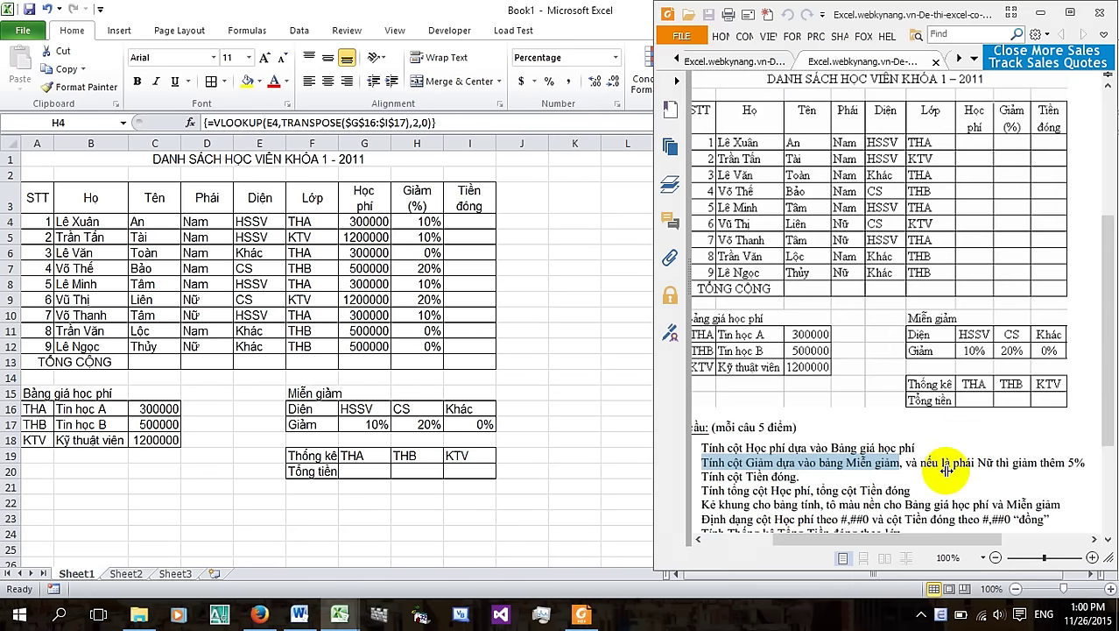
Highlight the PDF's extra 5% discount rule for female students, then reopen H4's formula
left_click_drag(907, 462, 1086, 462)
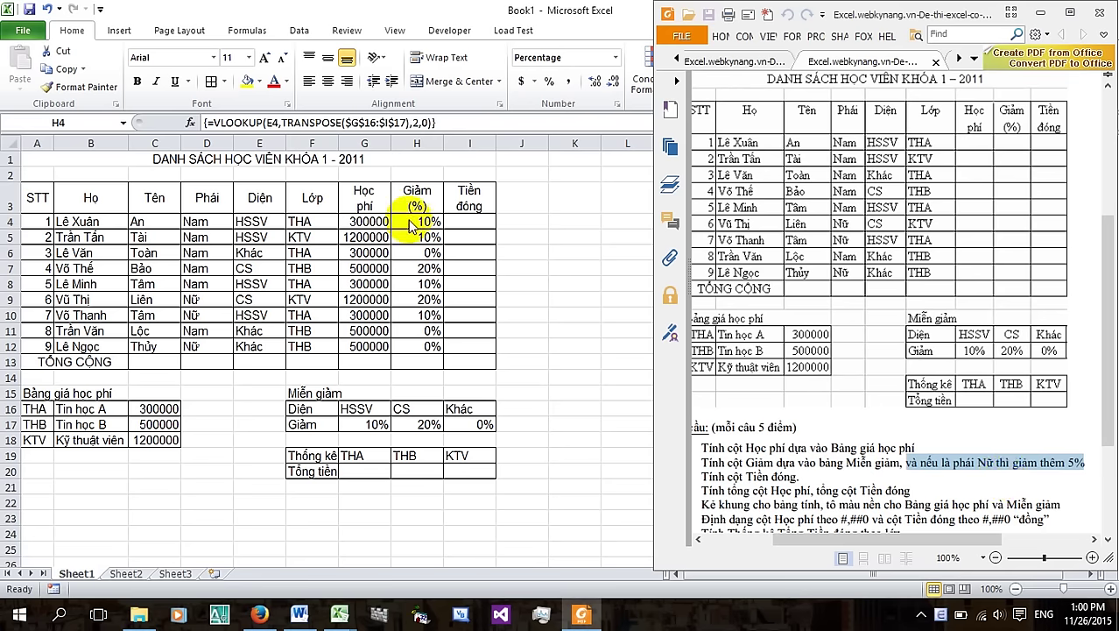
left_click(409, 221)
left_click(451, 122)
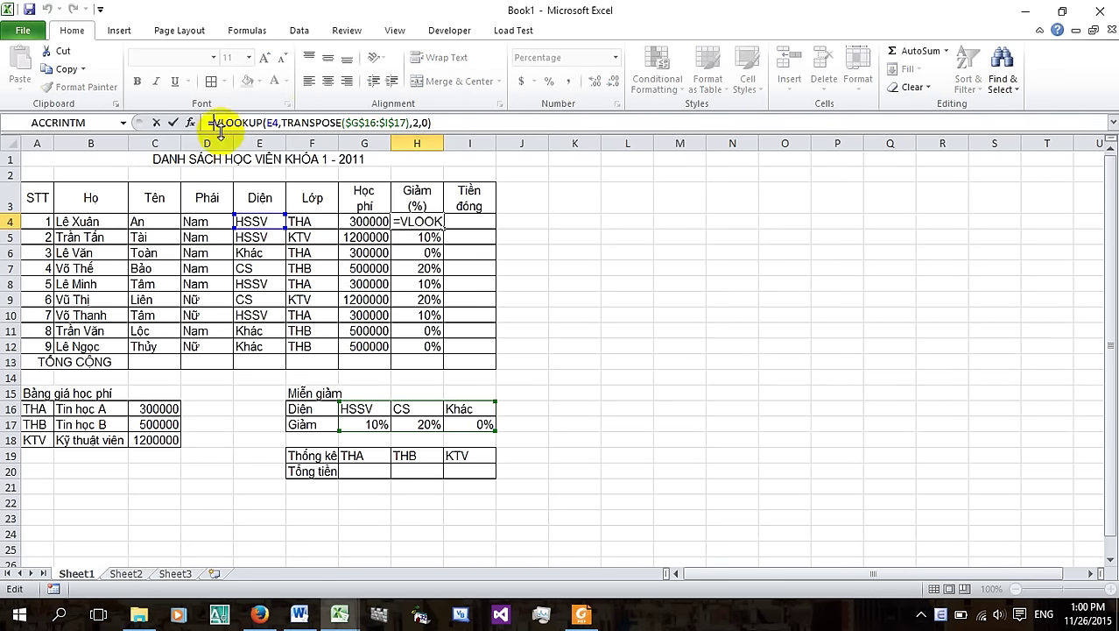
type("IF")
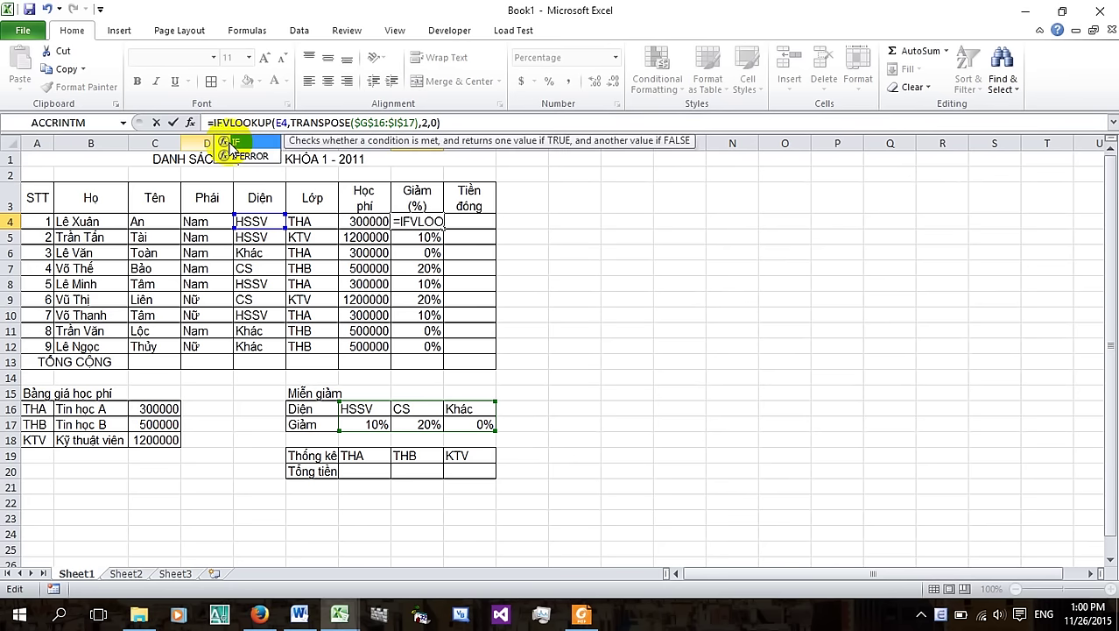
type("(")
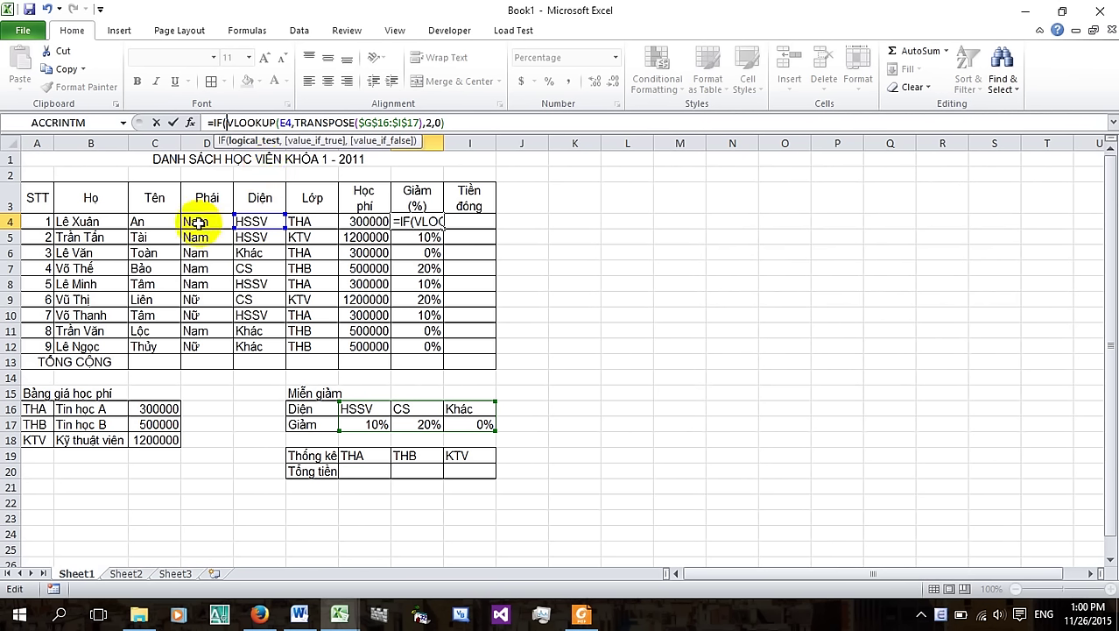
key("BackSpace")
key("BackSpace")
key("BackSpace")
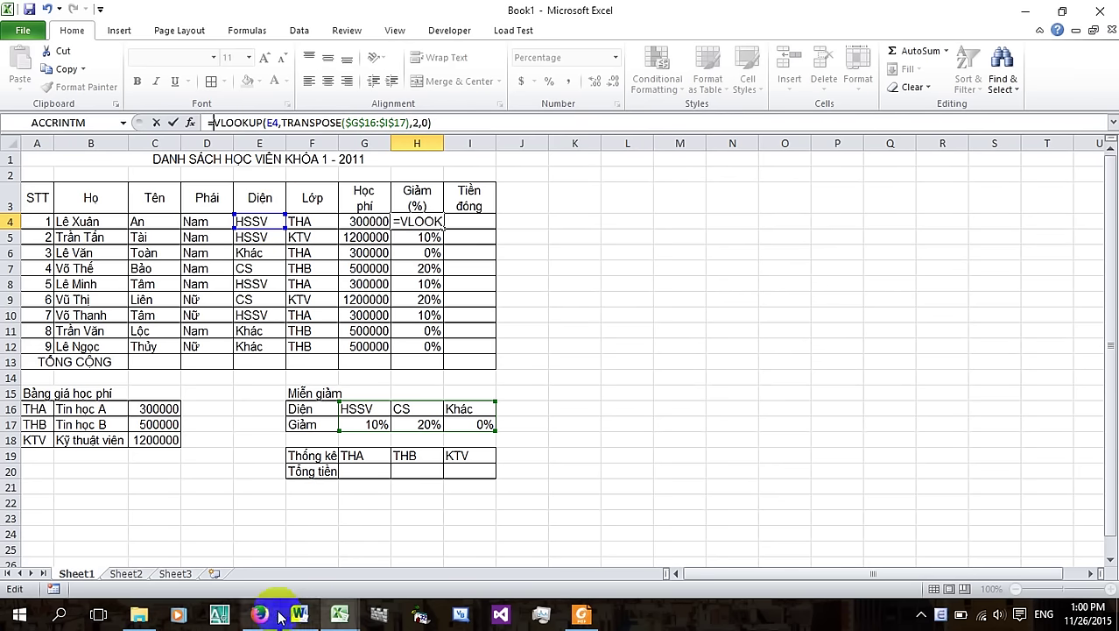
left_click(279, 615)
left_click(18, 41)
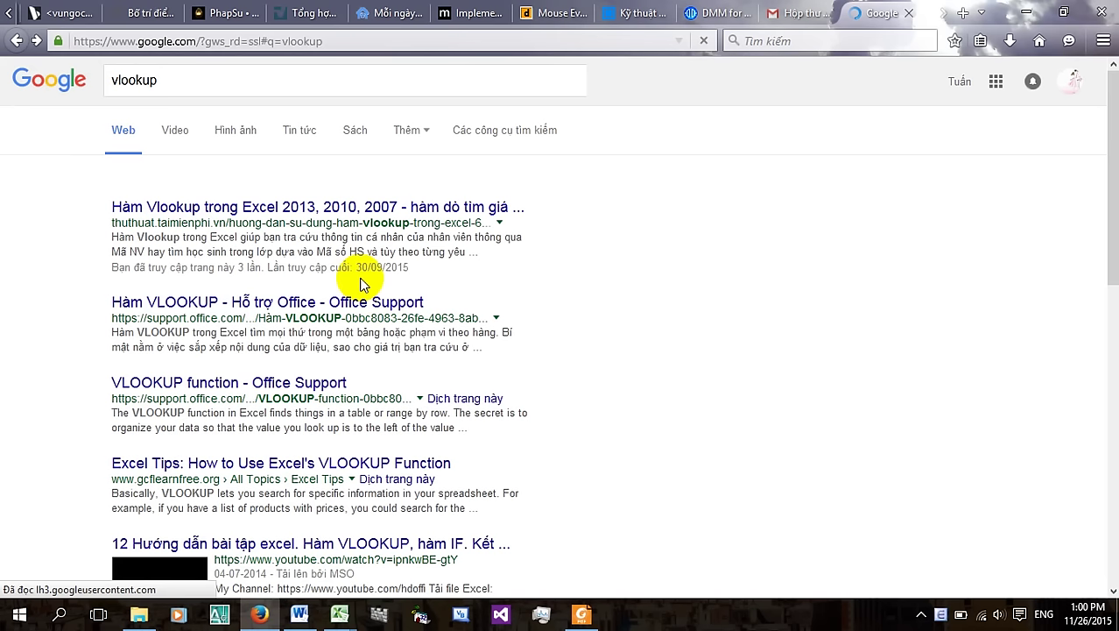
Search the web for the Excel IF function and open the top tutorial result
left_click_drag(225, 80, 80, 68)
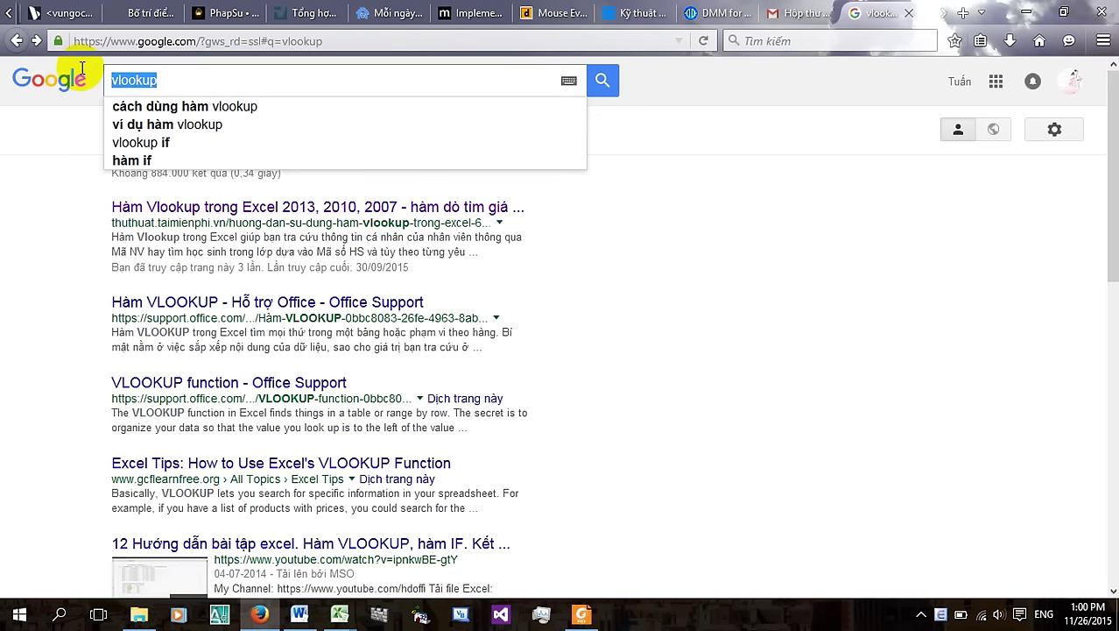
type("IF")
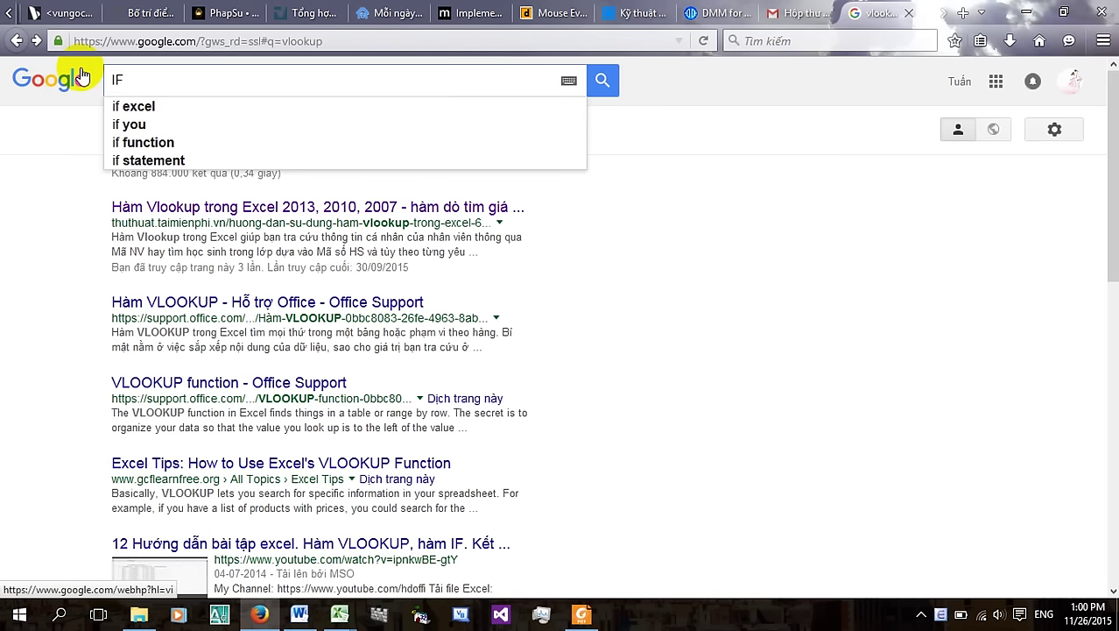
key("Down")
key("Return")
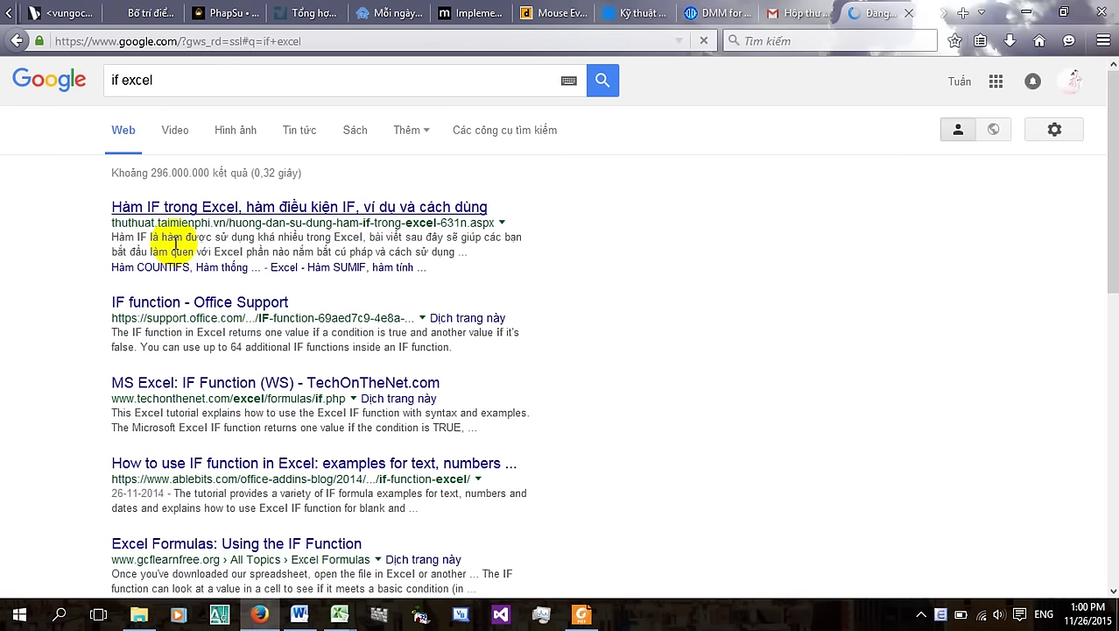
left_click(239, 209)
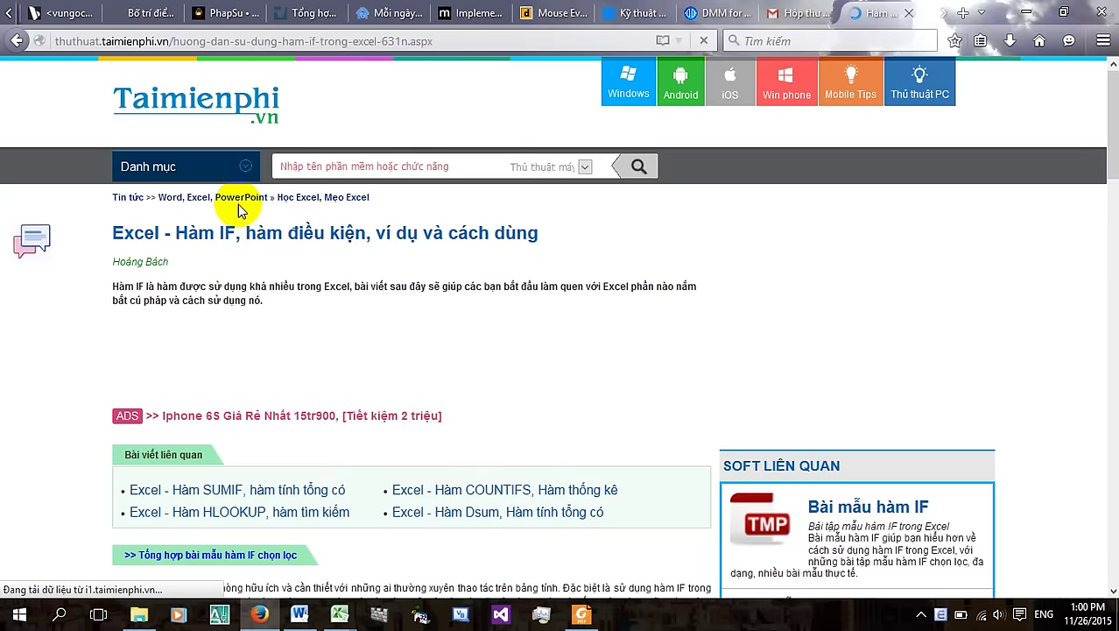
Study the IF syntax and its meaning, highlighting the arguments and explanation lines
scroll(324, 315, "down", 6)
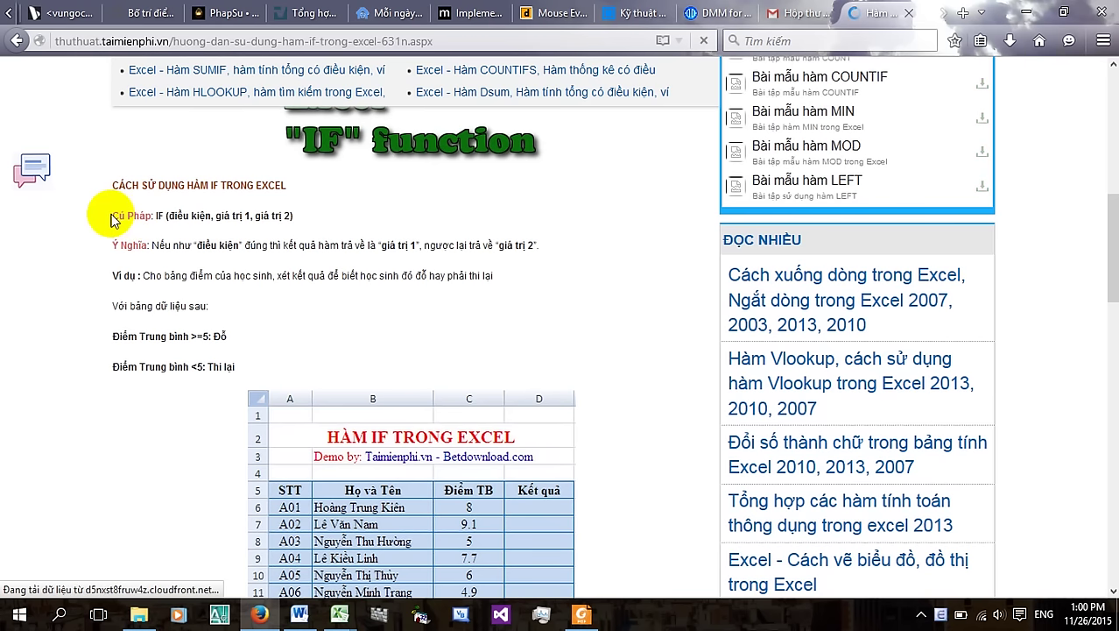
left_click_drag(156, 216, 225, 215)
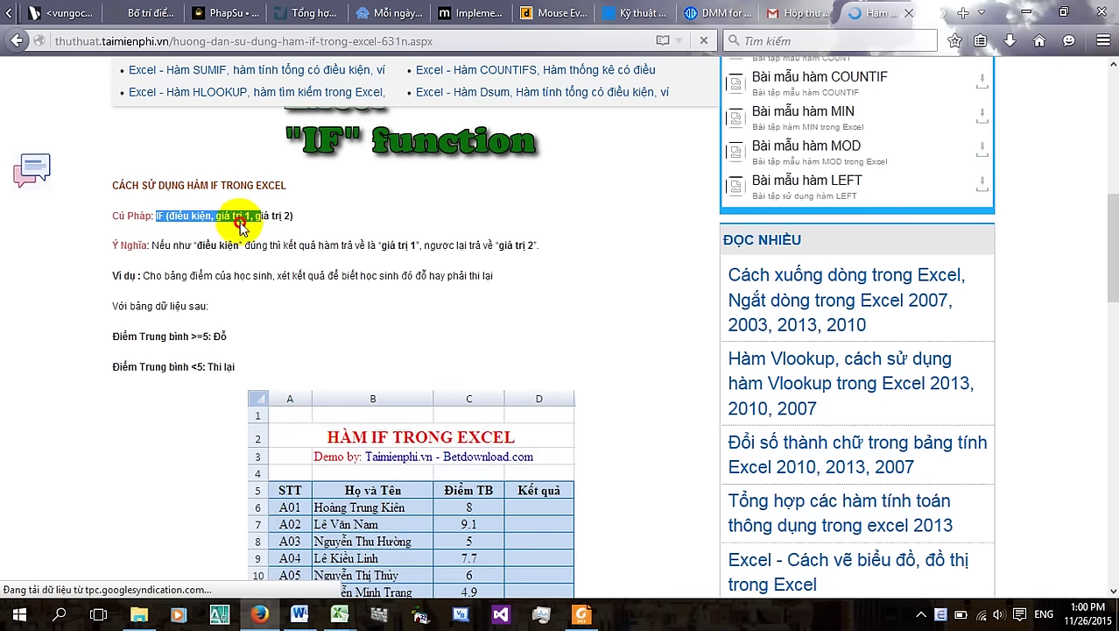
double_click(161, 216)
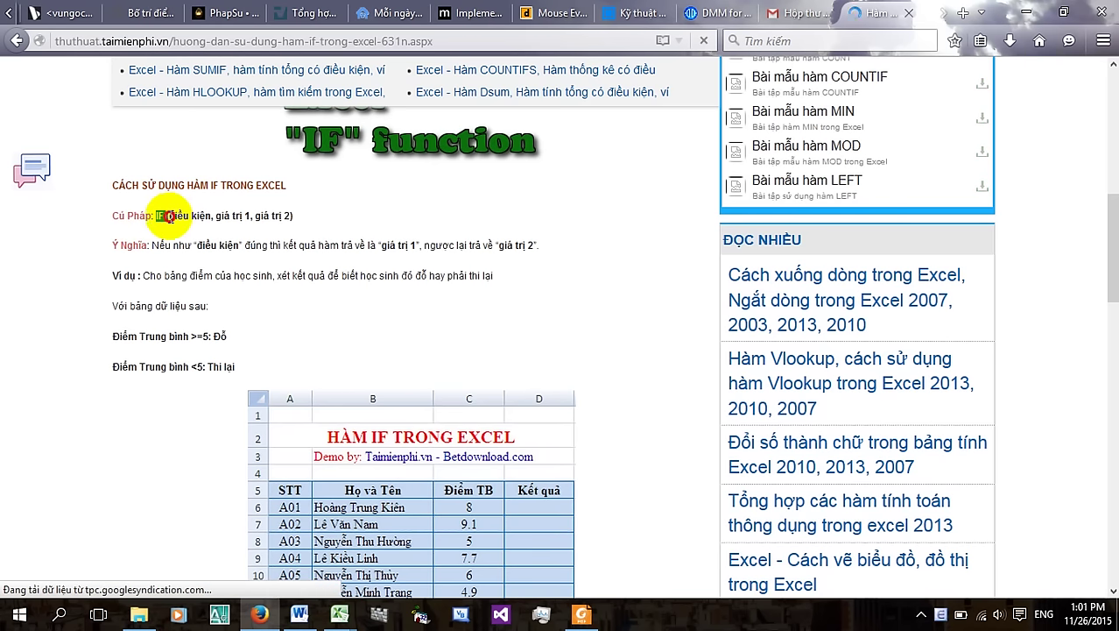
left_click_drag(168, 216, 292, 215)
left_click(267, 216)
left_click_drag(221, 215, 293, 216)
left_click(293, 217)
left_click(112, 246)
left_click_drag(111, 248, 338, 249)
left_click(117, 241)
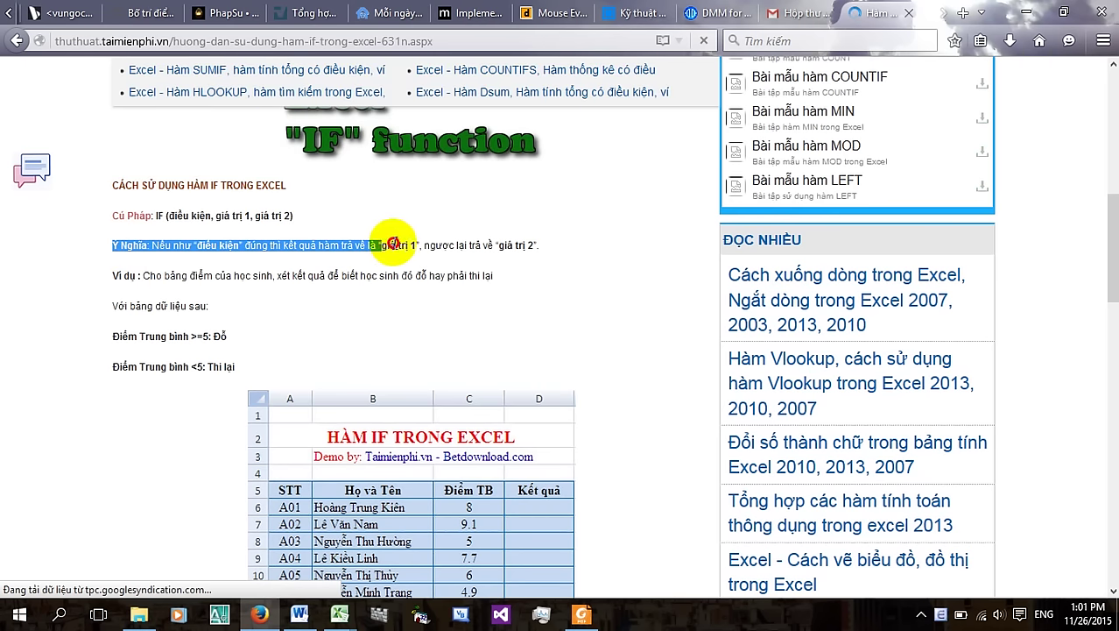
left_click_drag(342, 248, 545, 248)
left_click(133, 279)
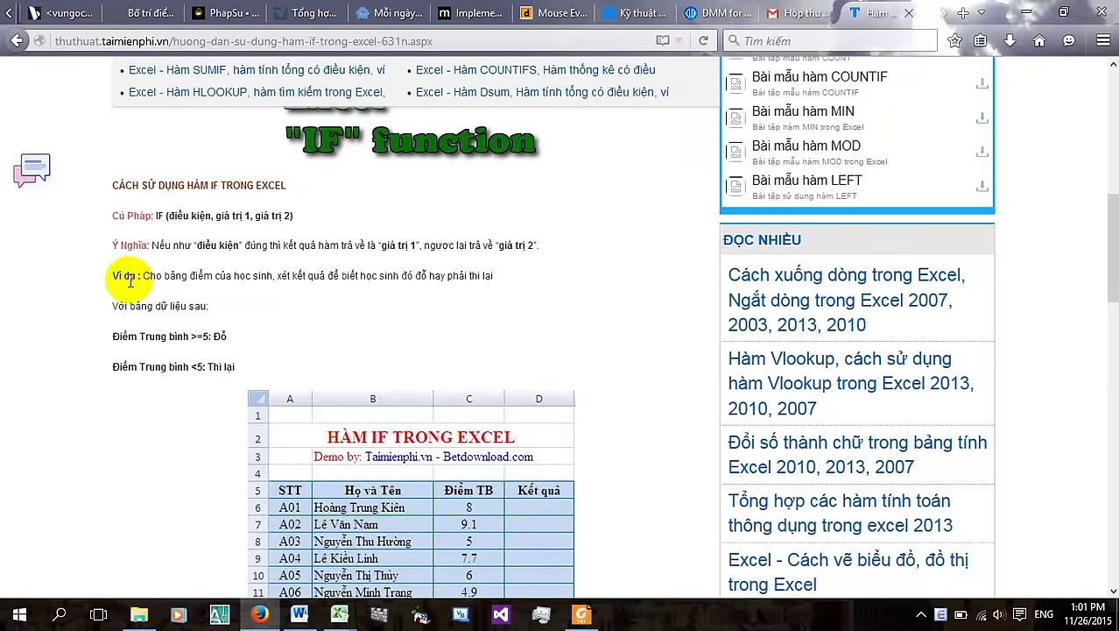
Scroll through the article's pass/retake example tables, then return to the Excel workbook
scroll(157, 310, "down", 5)
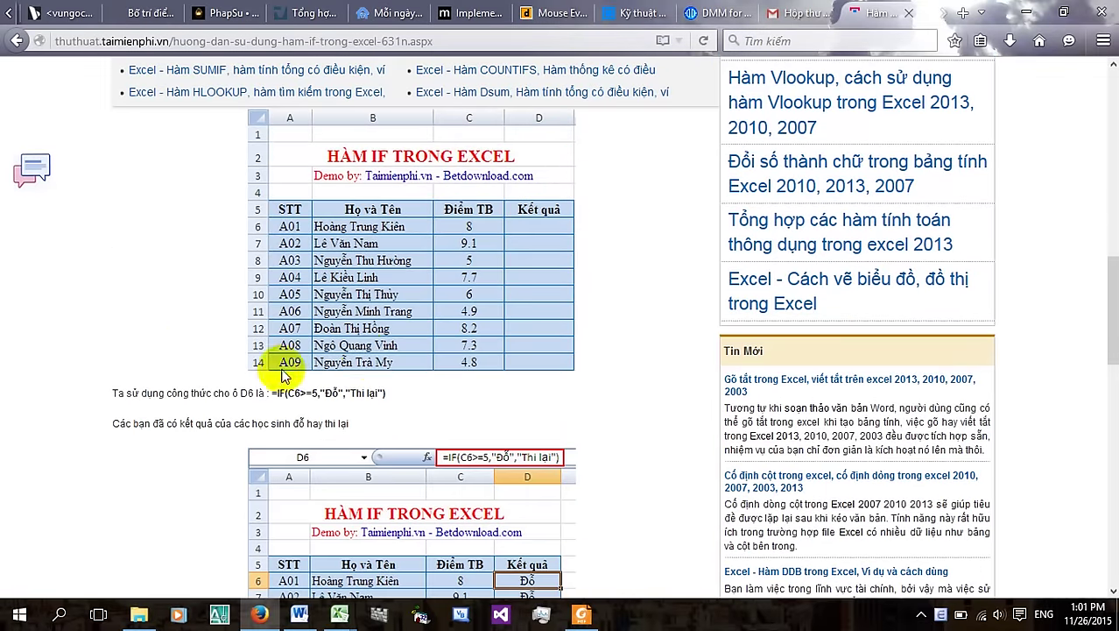
scroll(339, 260, "down", 2)
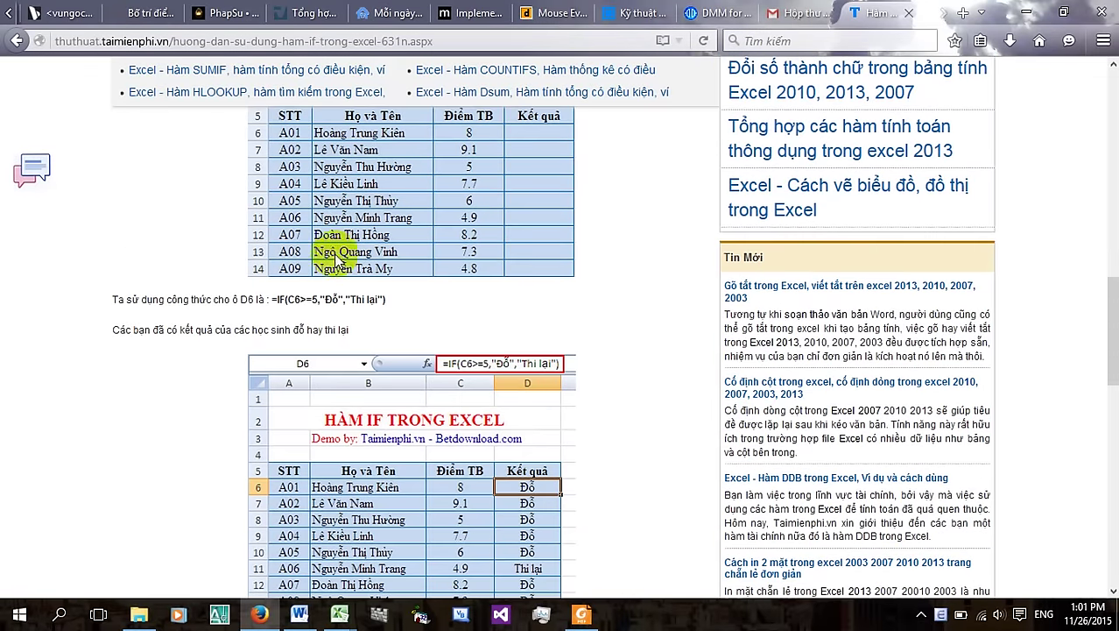
scroll(456, 325, "down", 4)
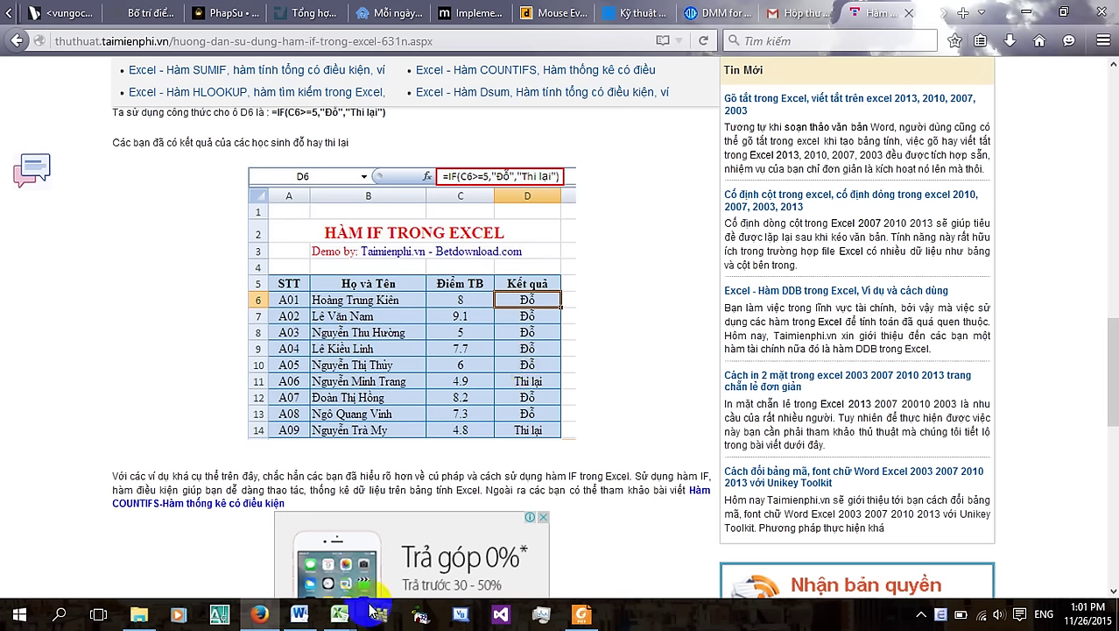
mouse_move(340, 613)
left_click(313, 569)
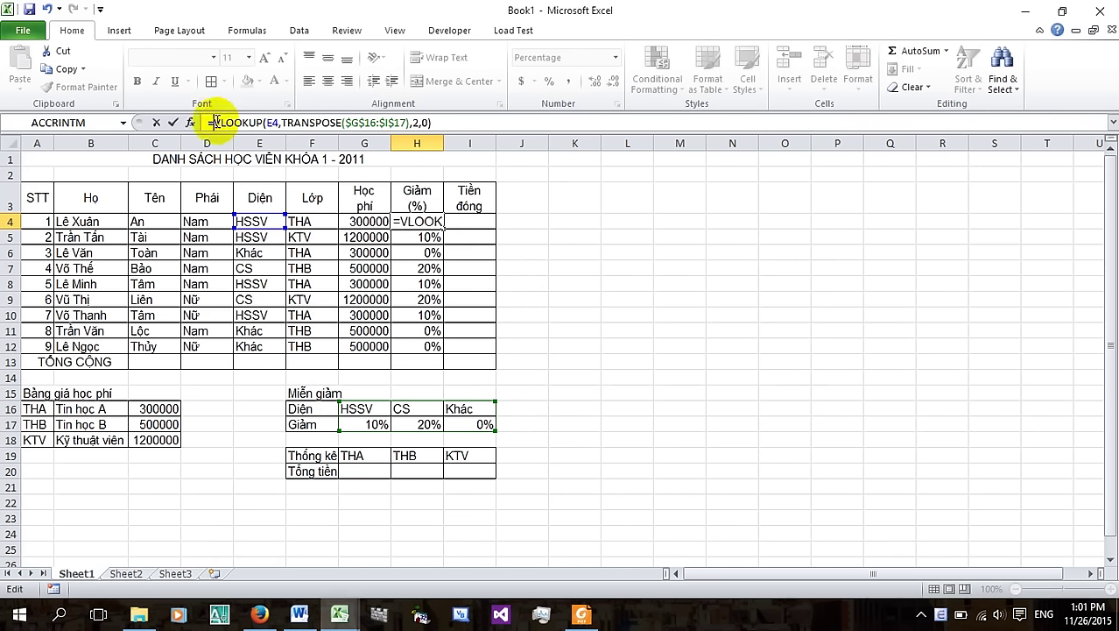
Start wrapping H4's VLOOKUP formula in IF(D4= right after the equals sign
left_click_drag(431, 123, 222, 122)
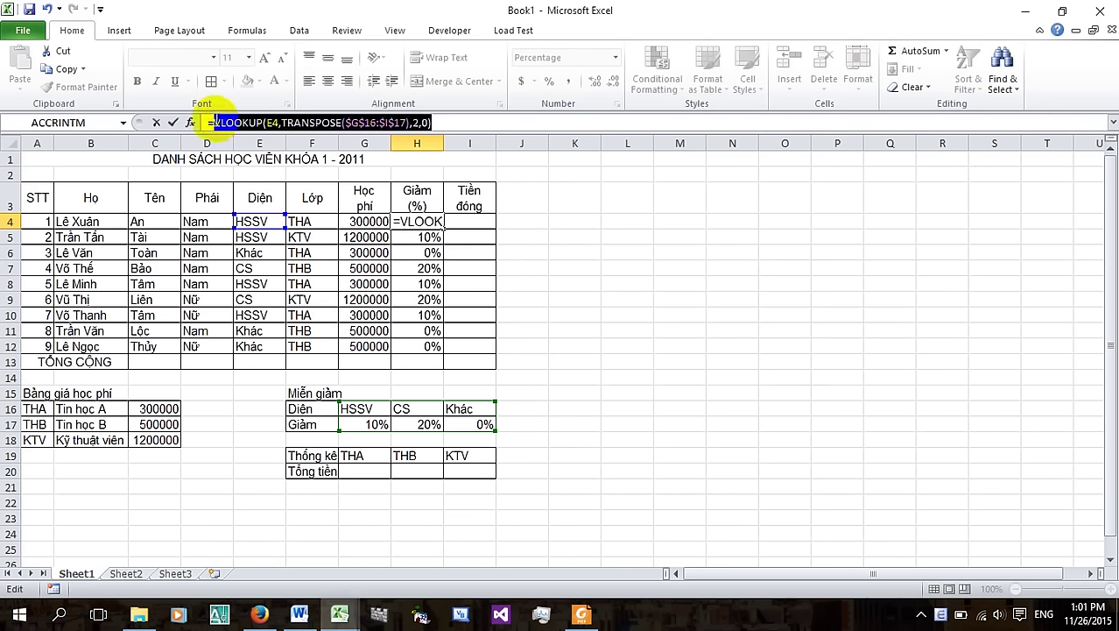
left_click(214, 122)
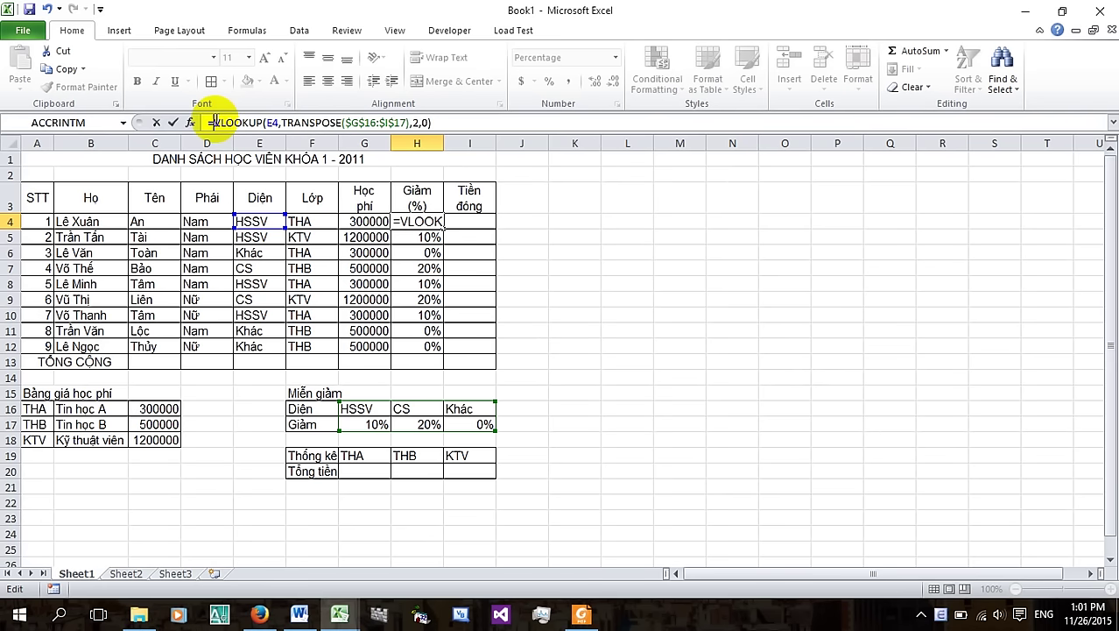
type("IF(")
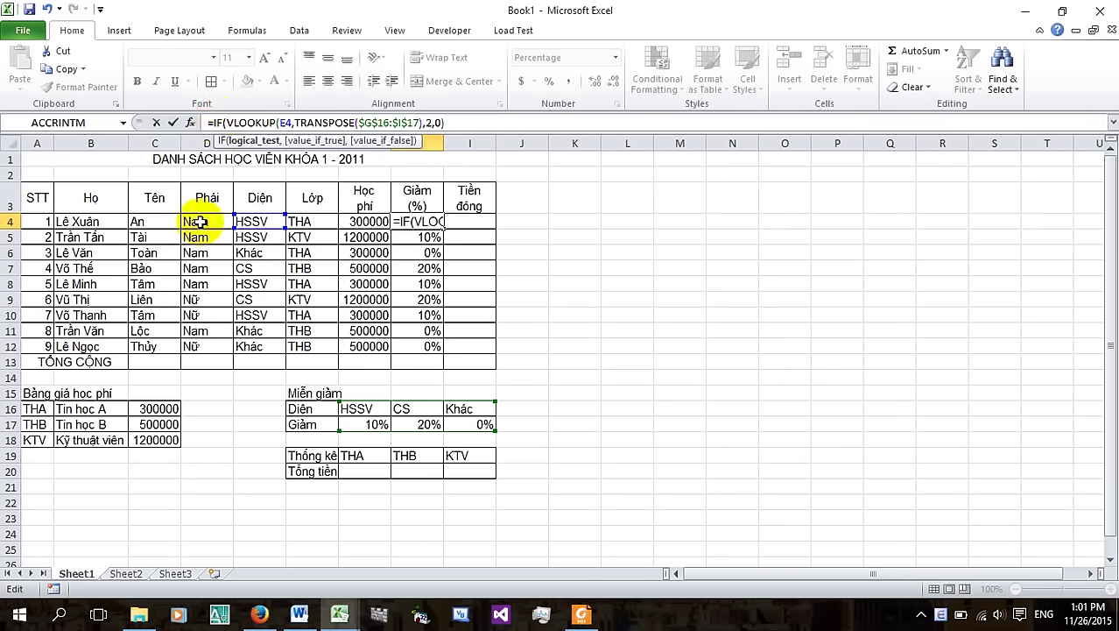
left_click(200, 221)
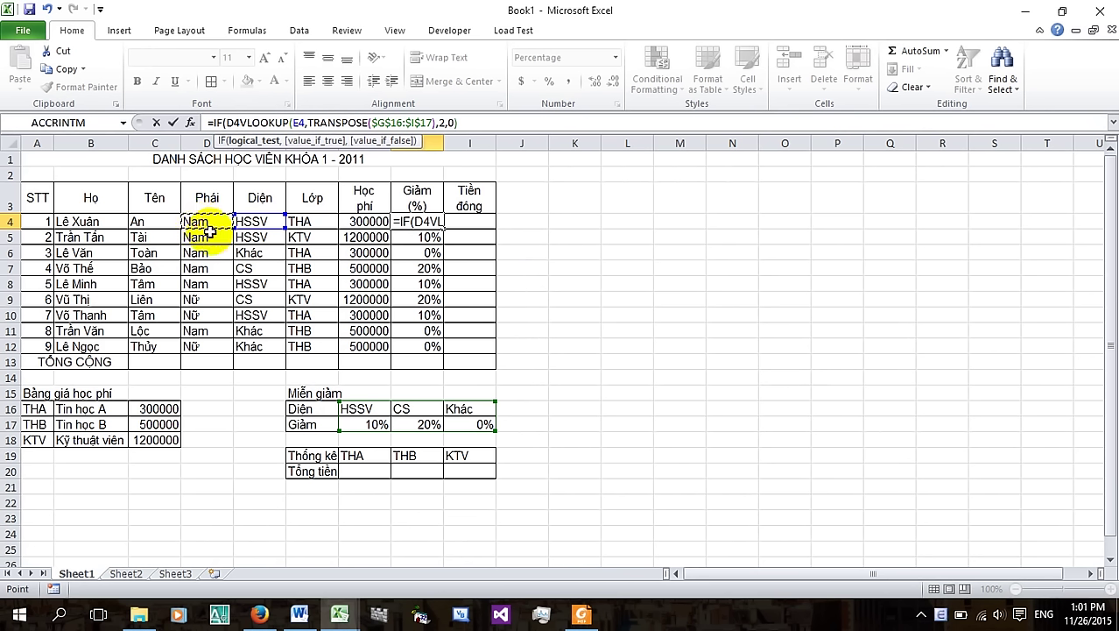
type("=")
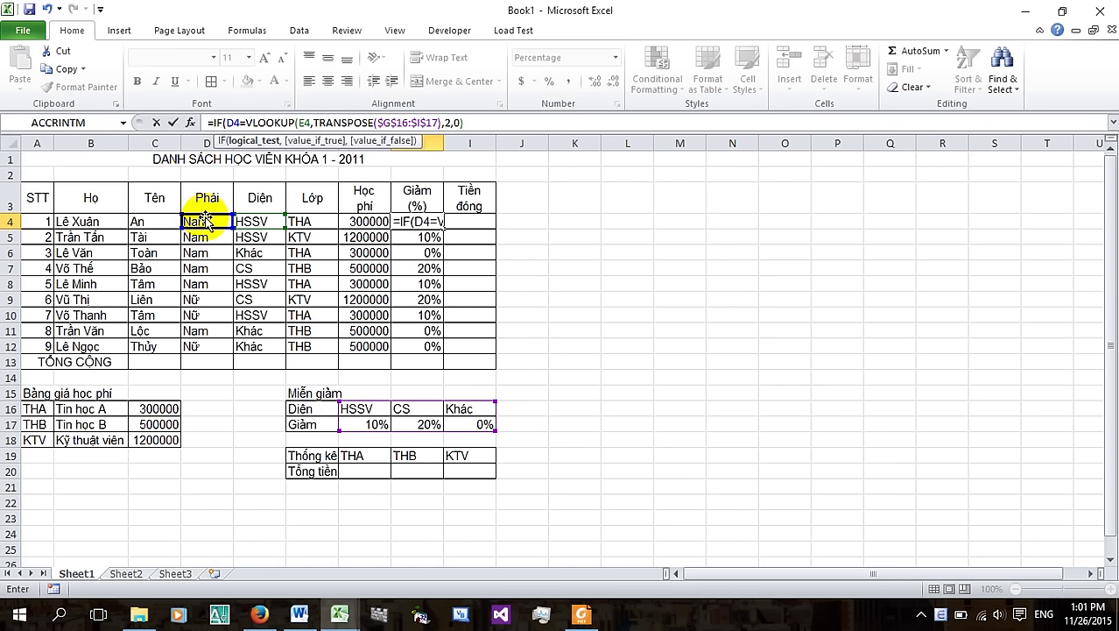
type("\"nWX")
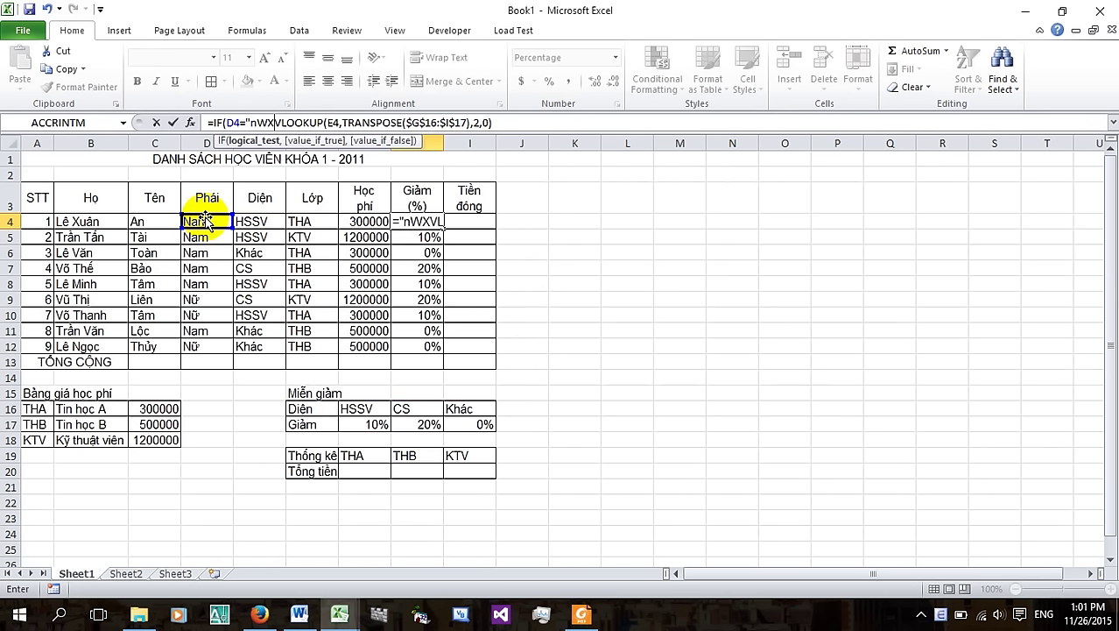
key("BackSpace")
key("BackSpace")
key("BackSpace")
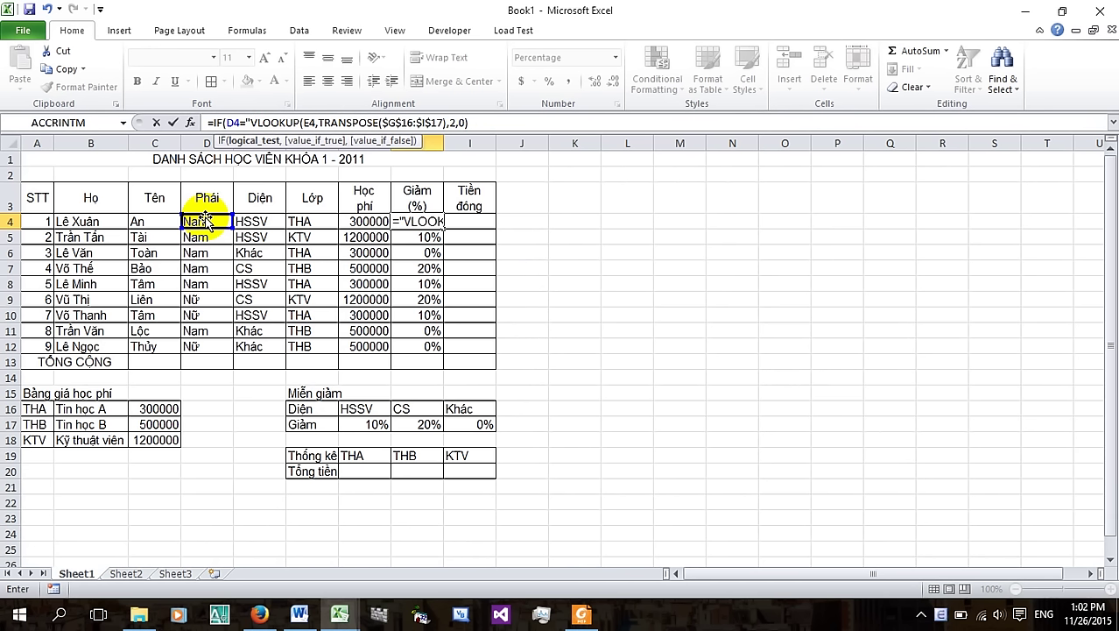
type("N")
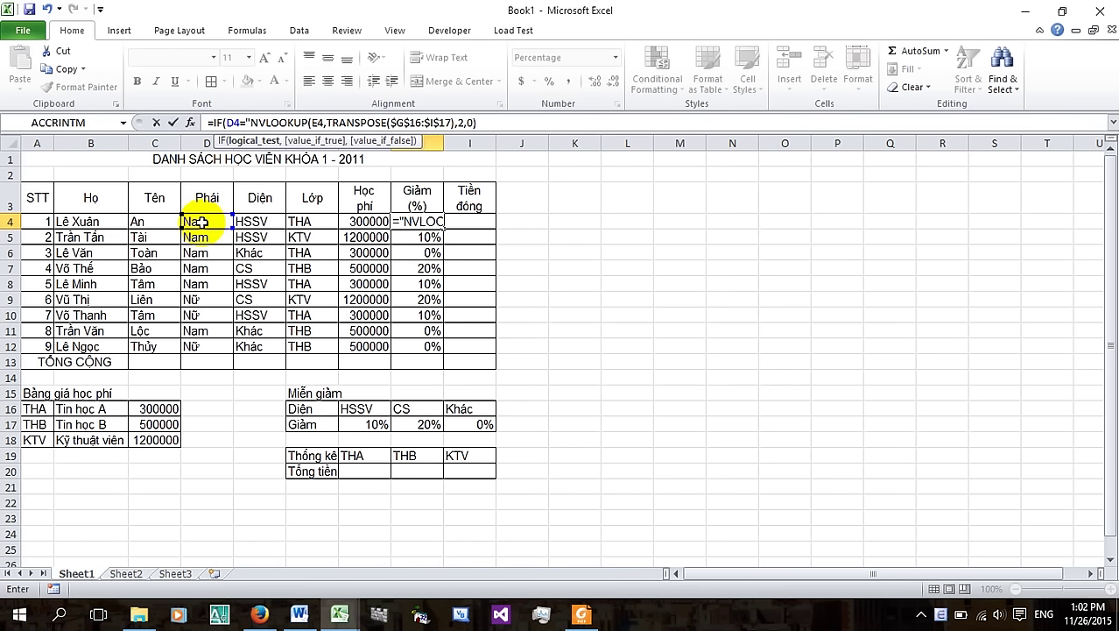
type(",")
Remove the stray references and letters so the condition reads D4="N
key("Left")
key("BackSpace")
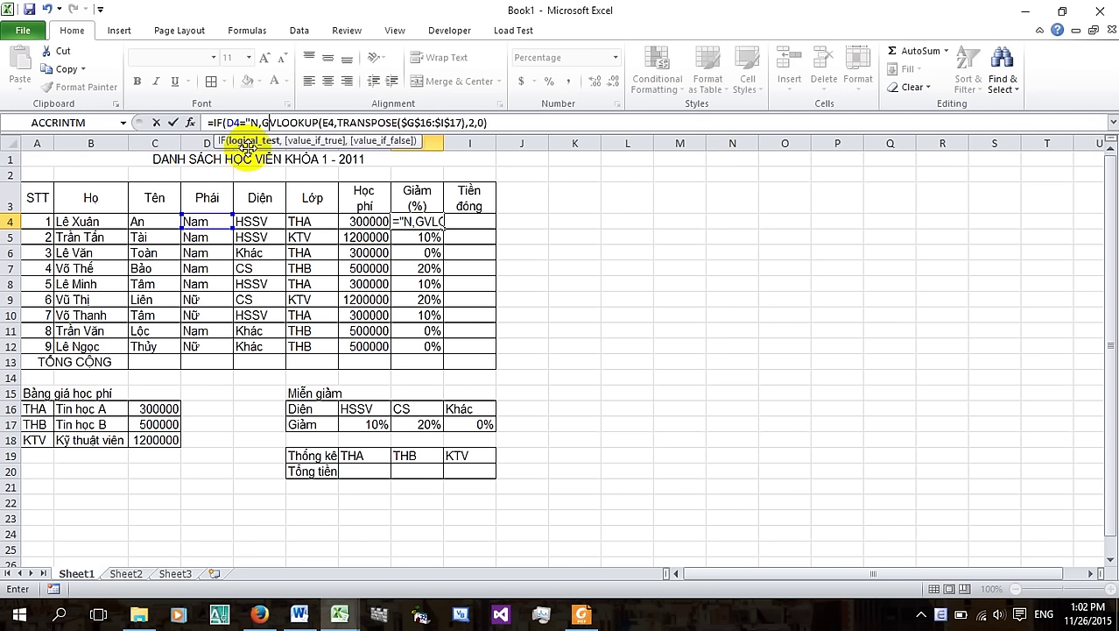
key("BackSpace")
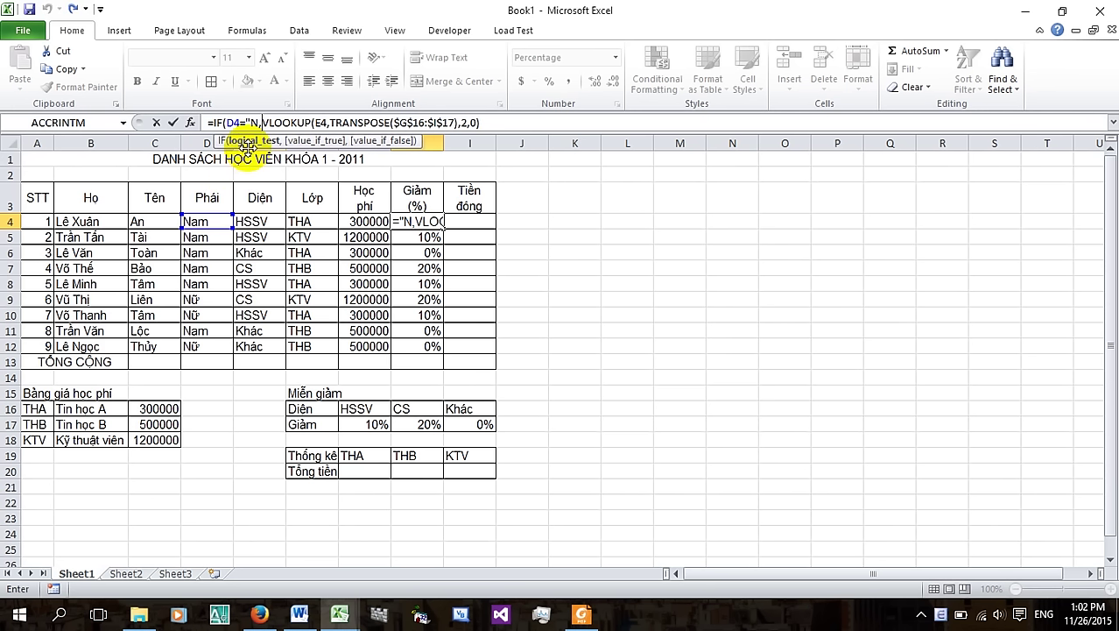
key("Left")
key("BackSpace")
key("BackSpace")
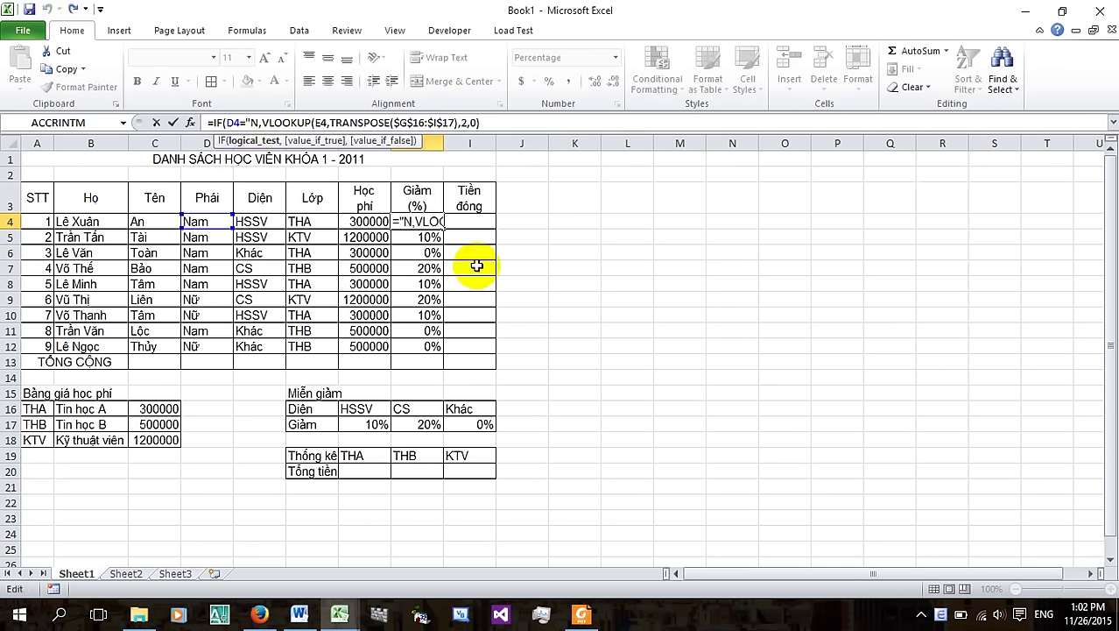
key("BackSpace")
type("Nw")
key("BackSpace")
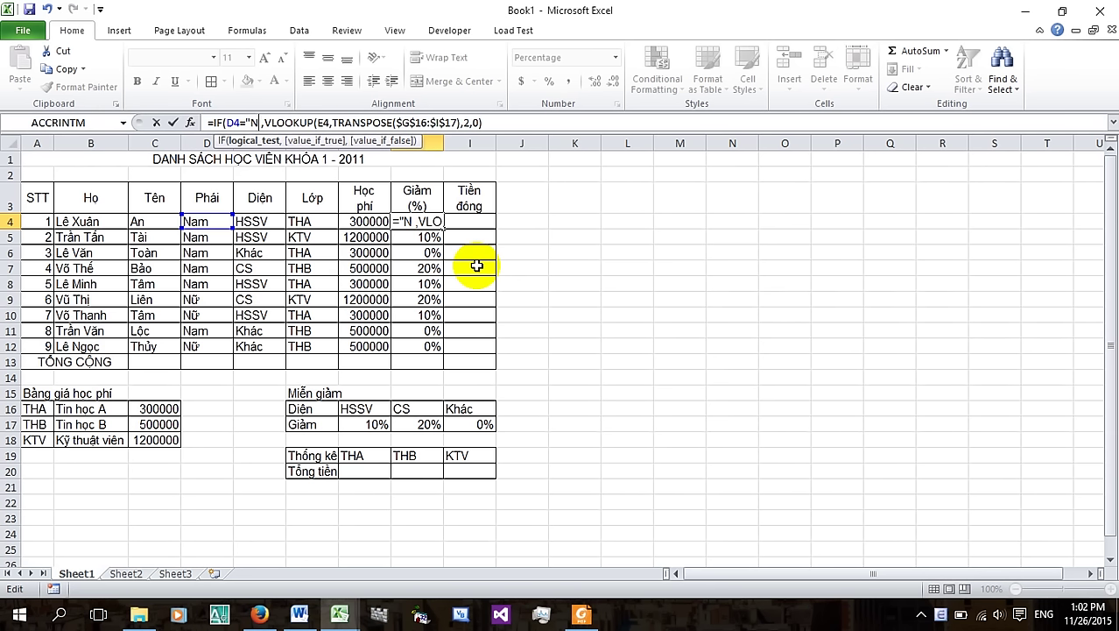
key("BackSpace")
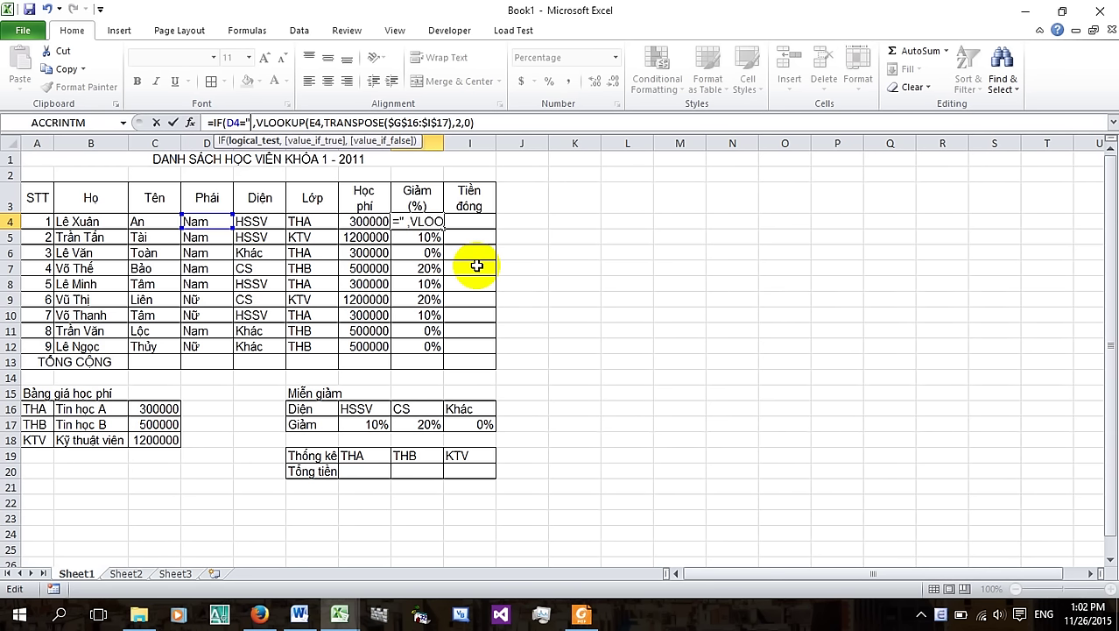
type("N")
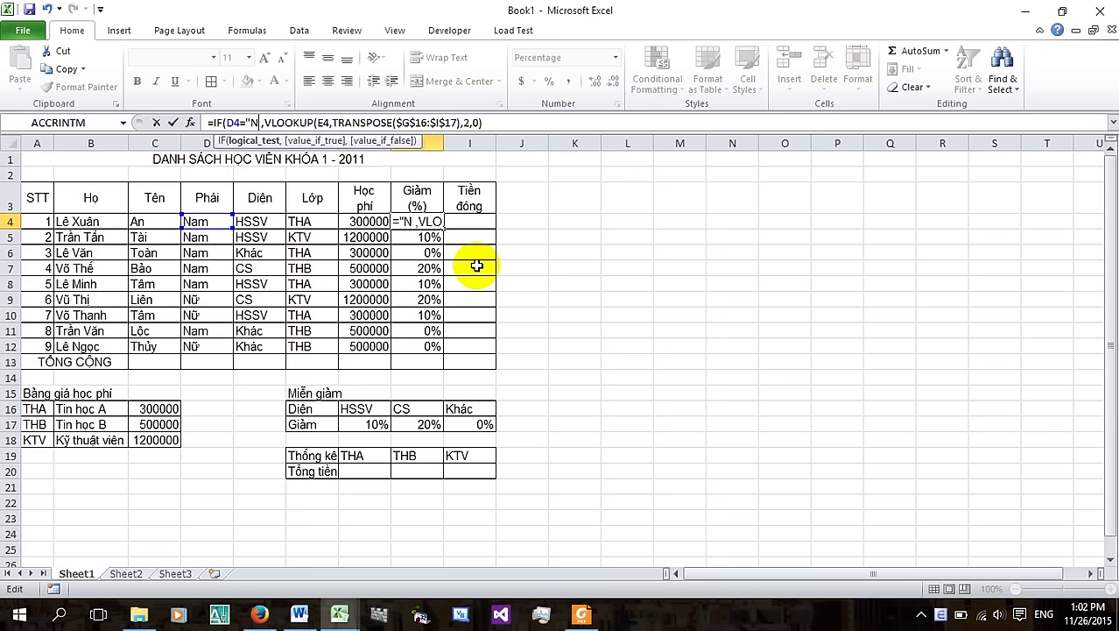
Switch to Vietnamese input to finish the condition D4="Nữ", then recheck the PDF requirement
left_click(940, 616)
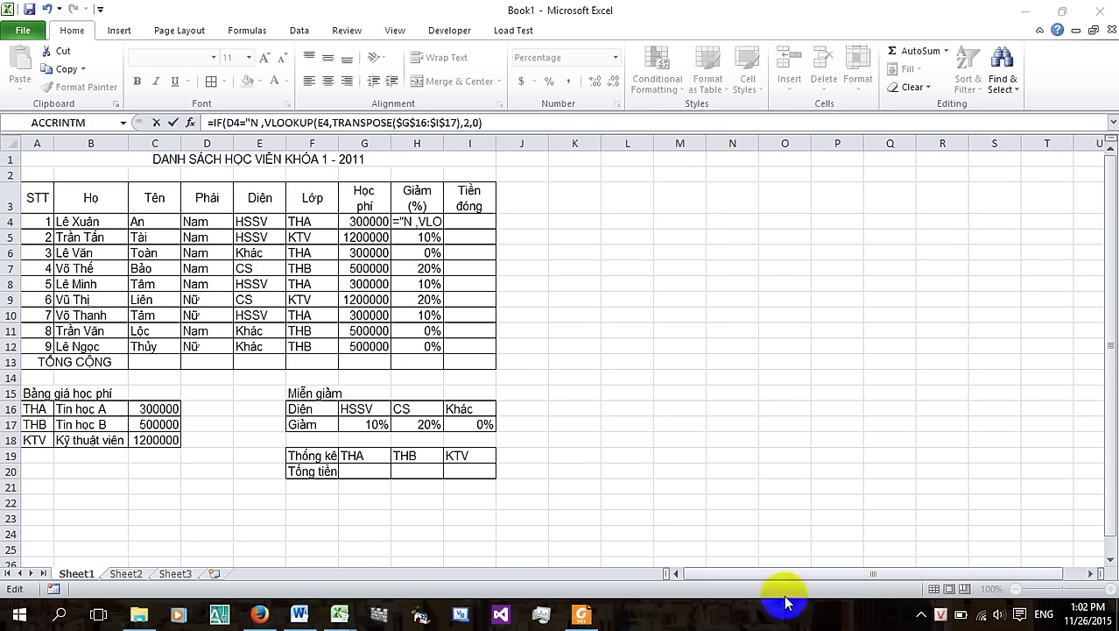
left_click(258, 123)
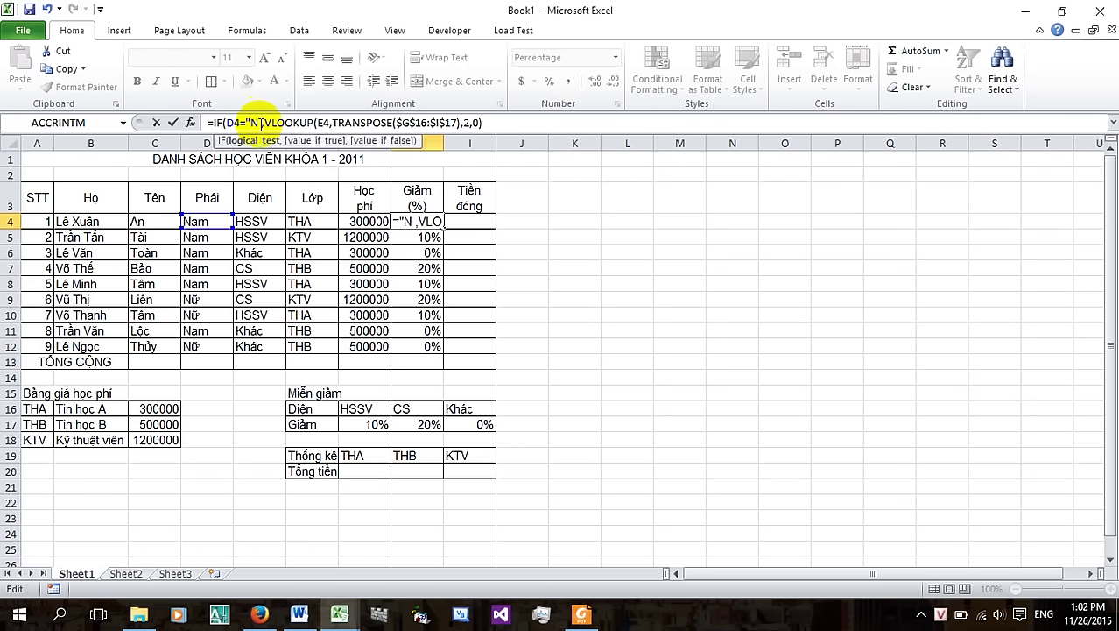
type("ữ")
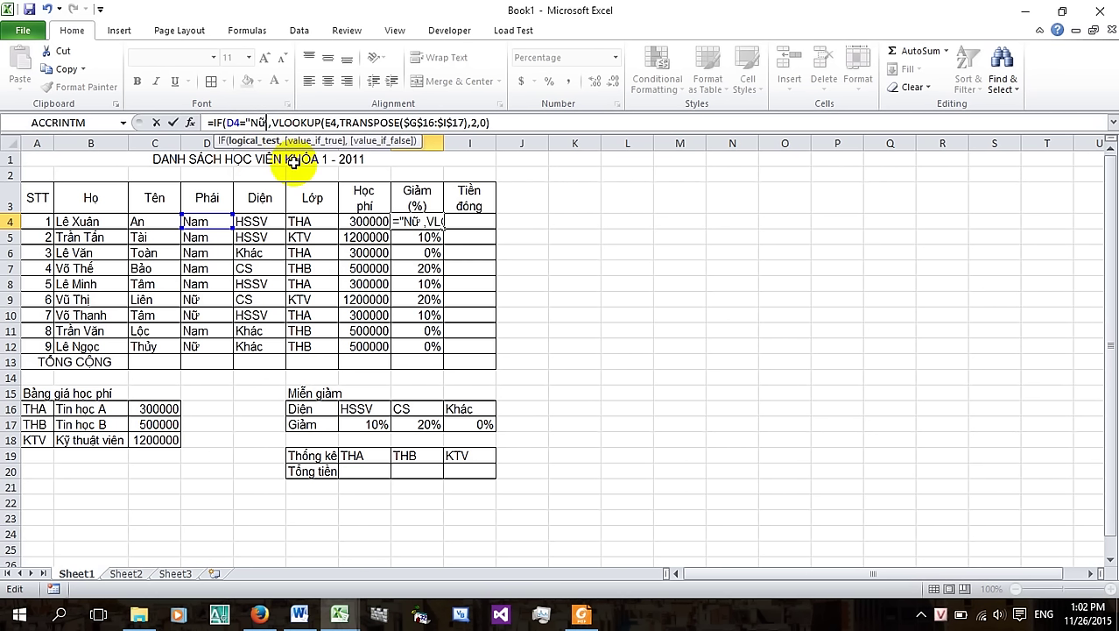
type("\"")
key("BackSpace")
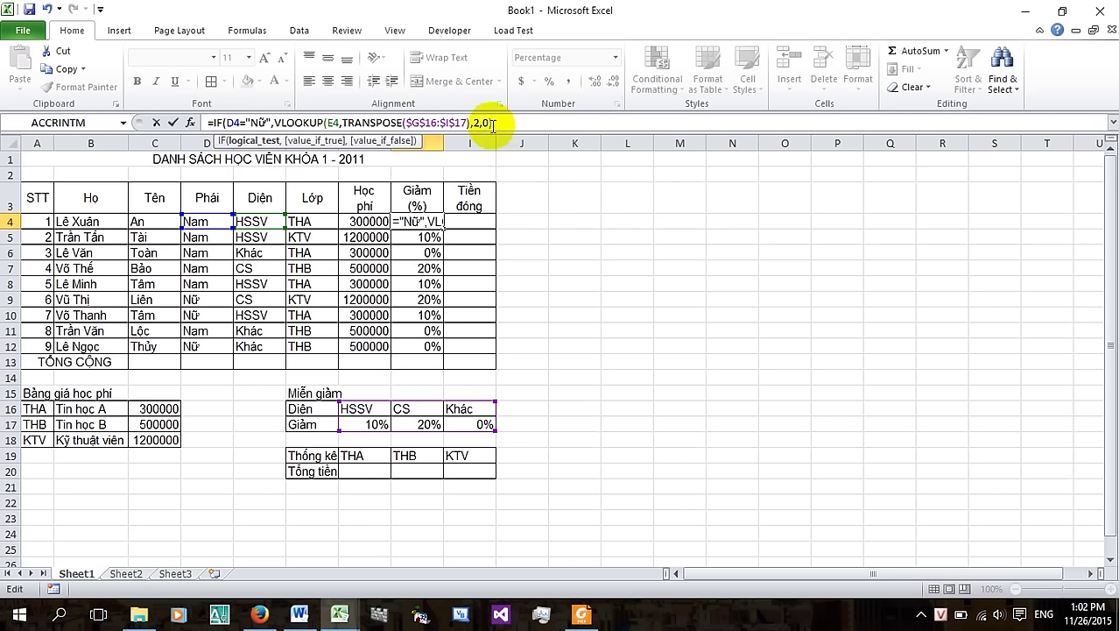
left_click(508, 122)
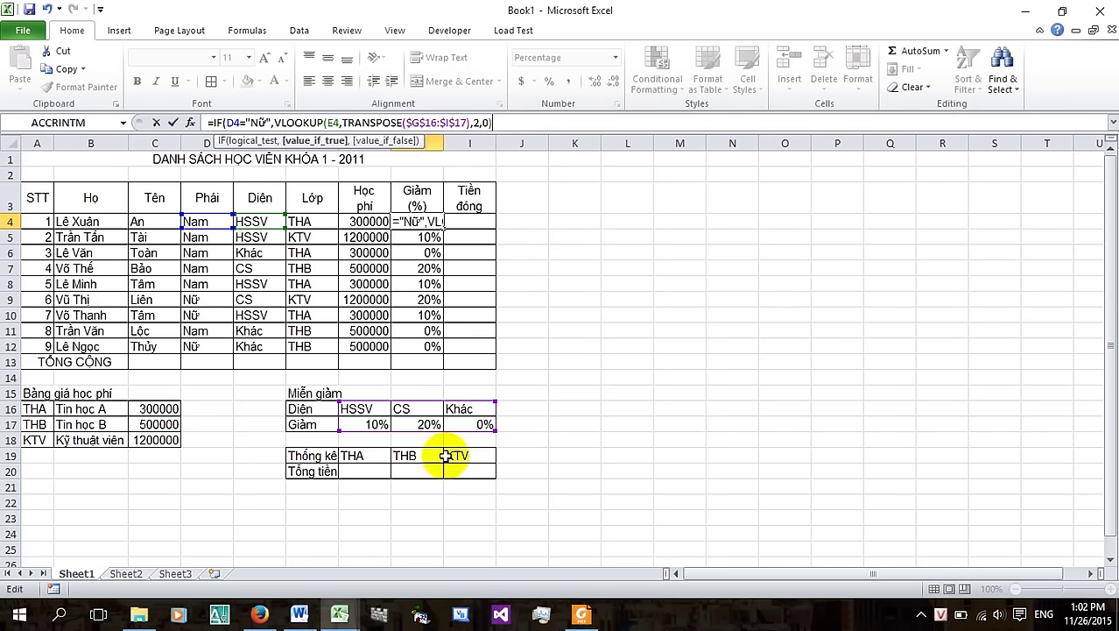
left_click(582, 614)
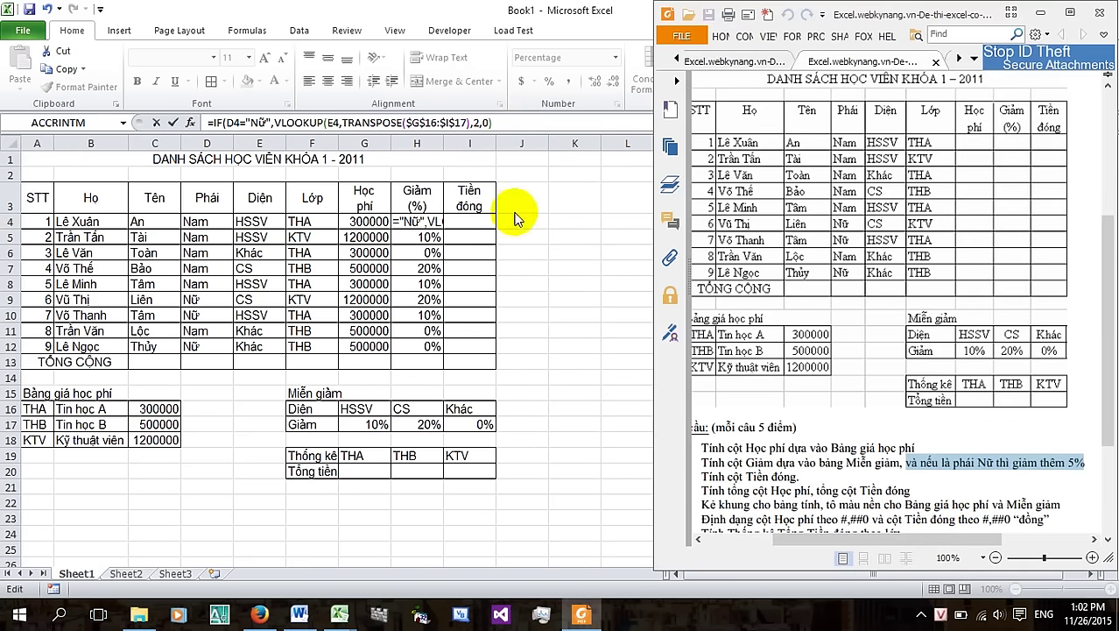
left_click(509, 123)
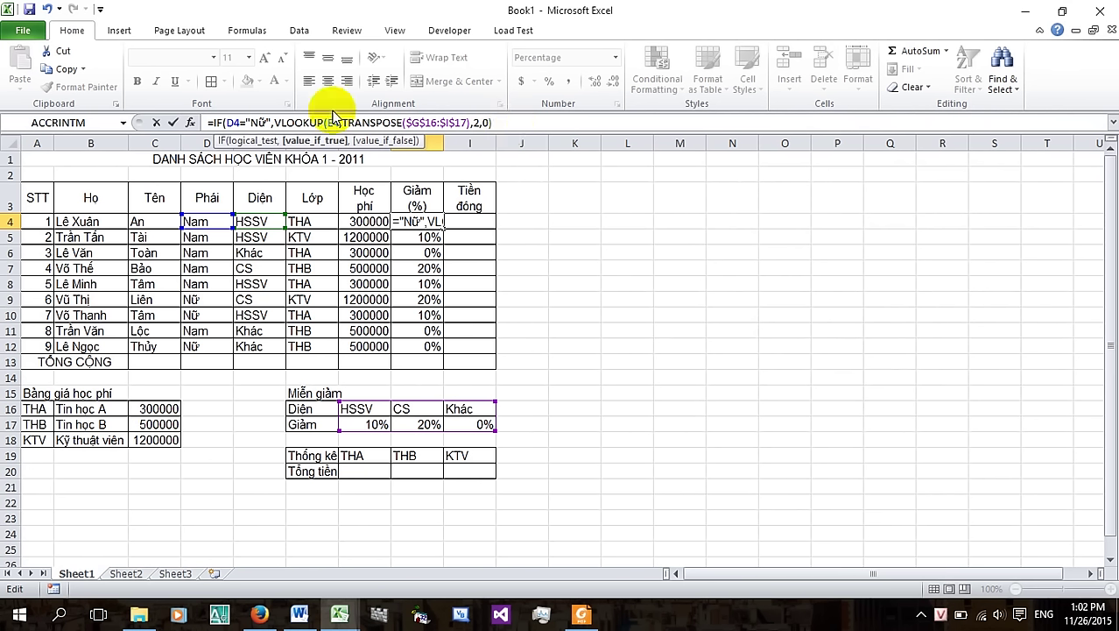
Make the IF's true result the VLOOKUP discount minus 0.05
double_click(259, 123)
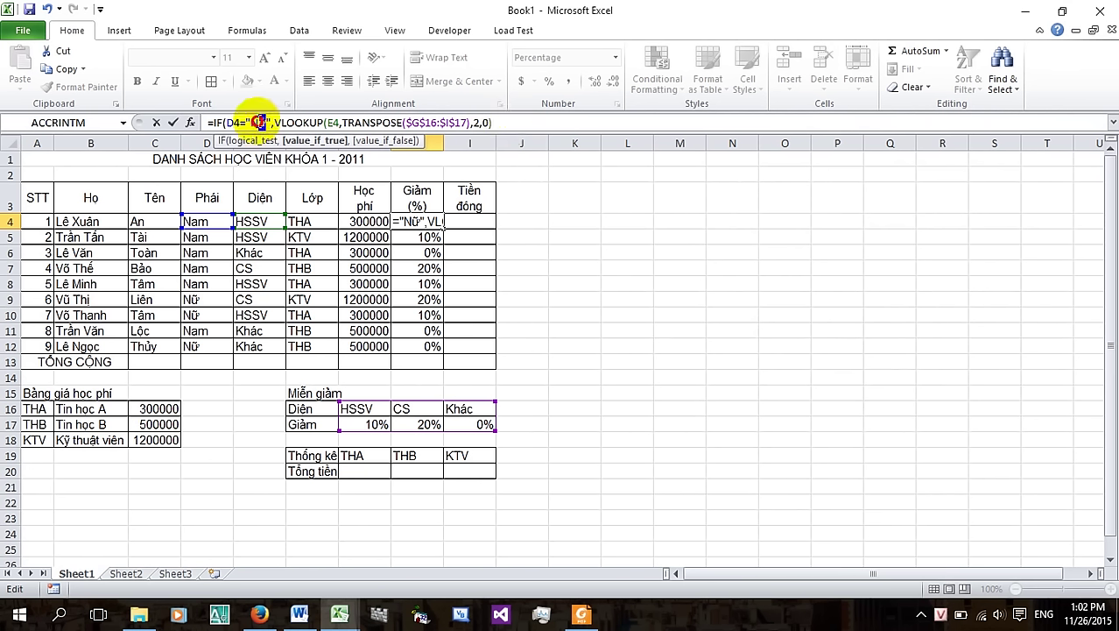
left_click(505, 122)
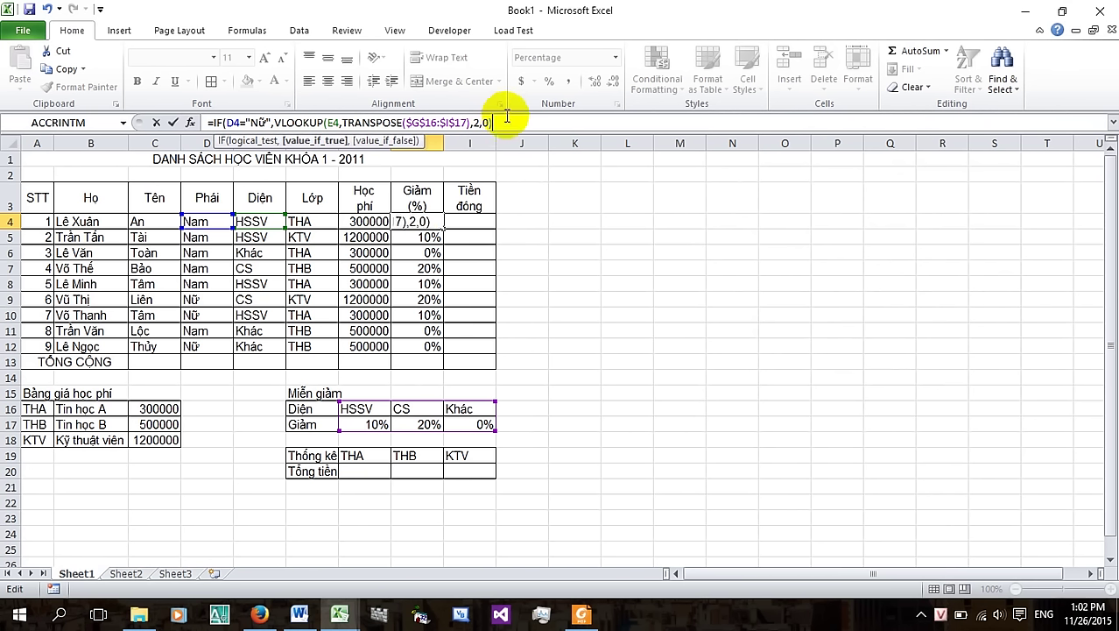
left_click_drag(506, 121, 274, 121)
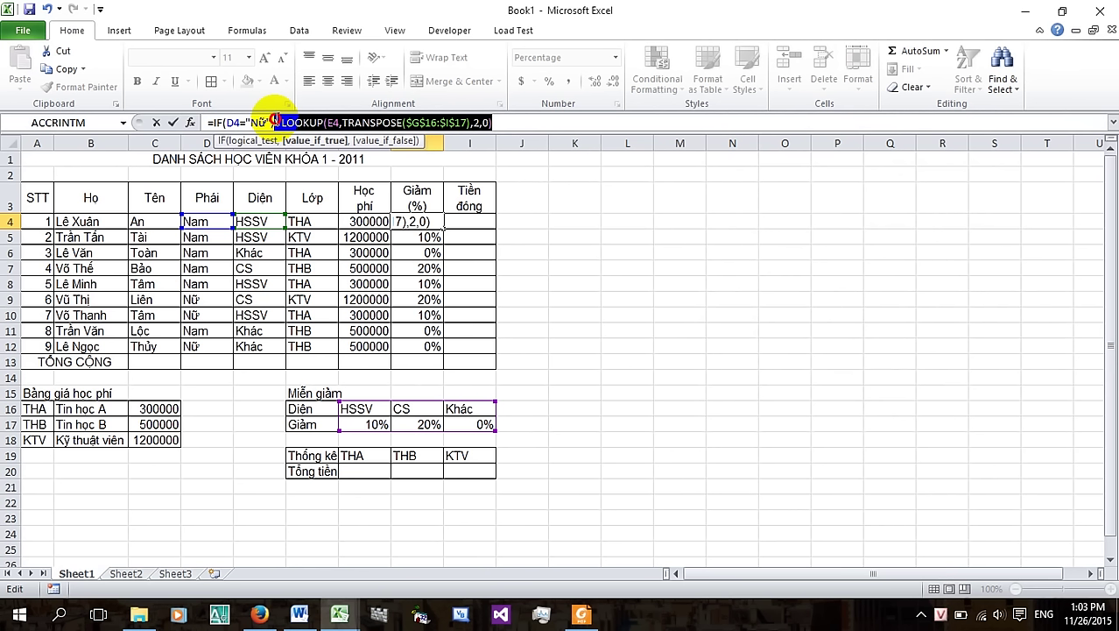
left_click(514, 123)
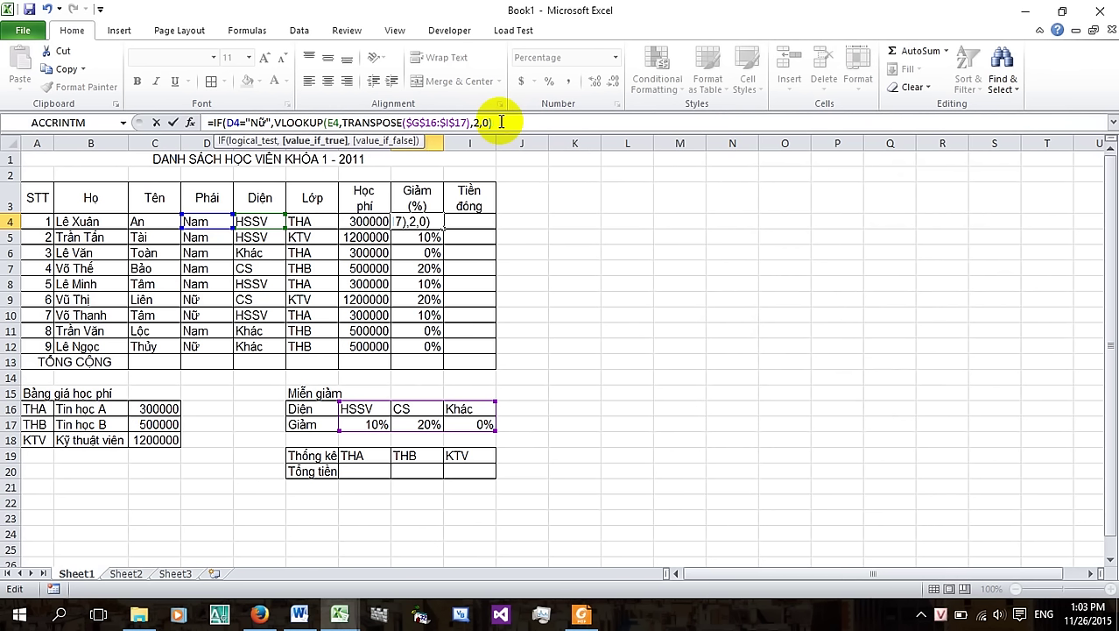
type("-0.05,")
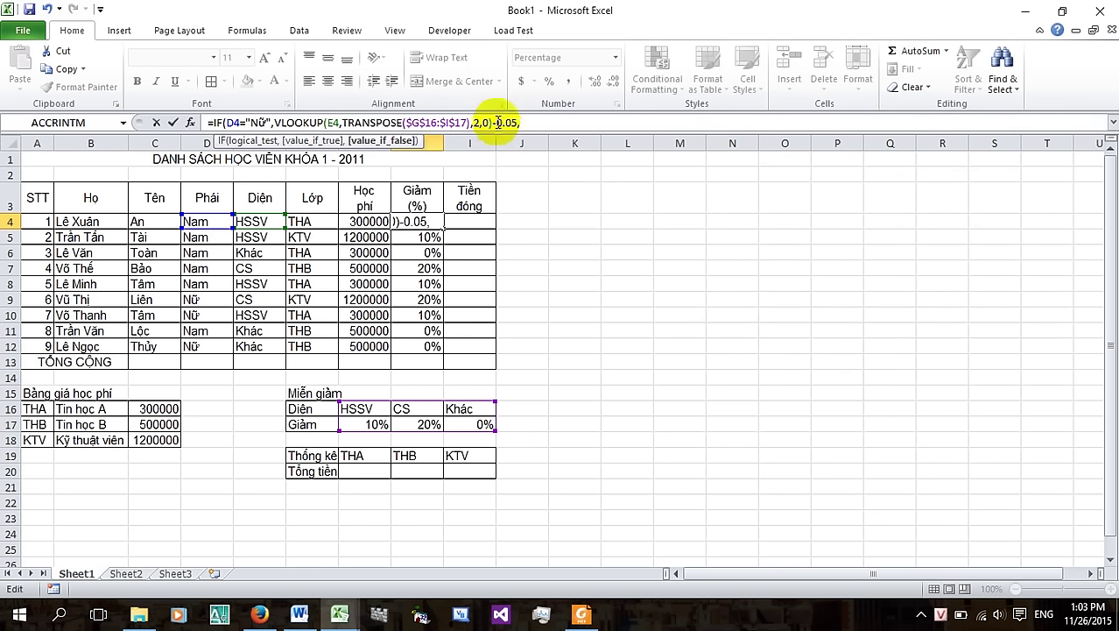
Paste the VLOOKUP as the false result, commit as an array formula, and fill to H12
left_click_drag(491, 123, 276, 122)
key("ctrl+c")
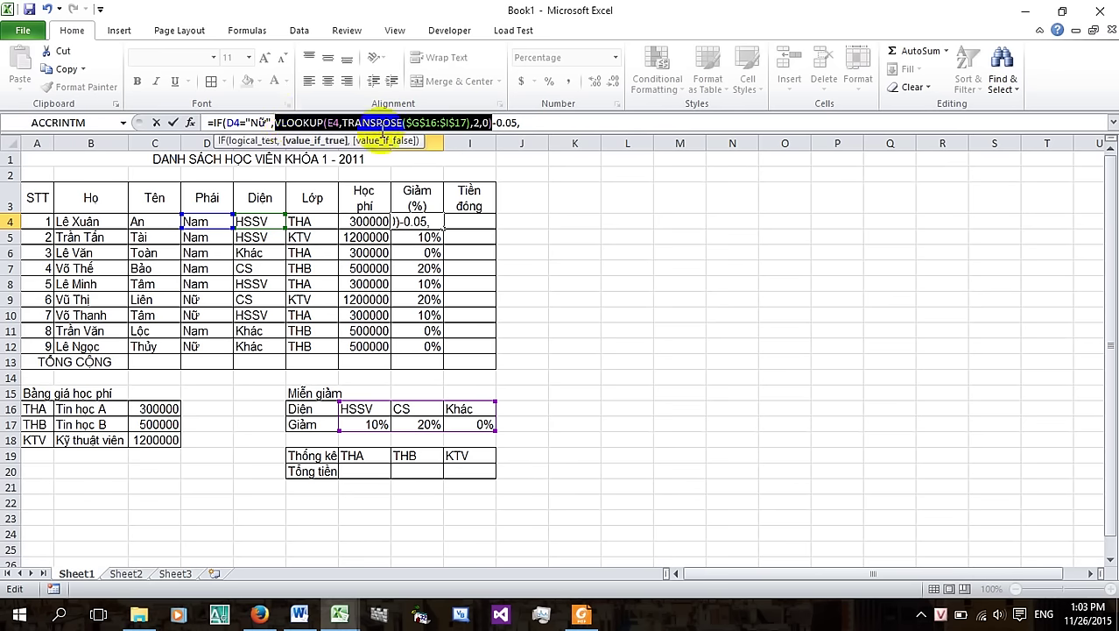
left_click(530, 122)
key("ctrl+v")
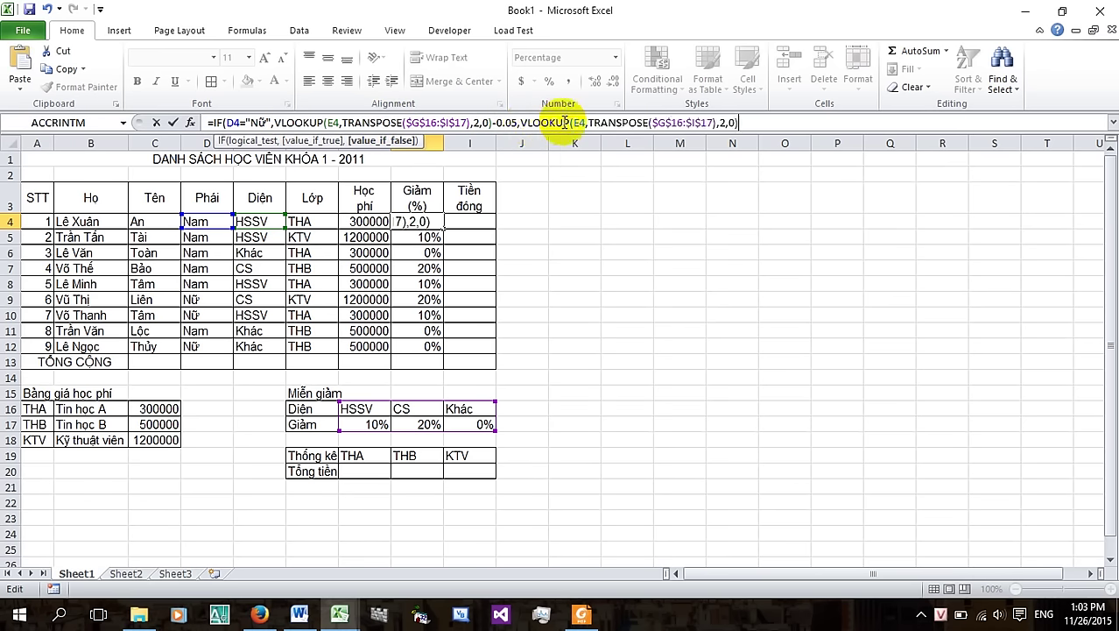
type(")")
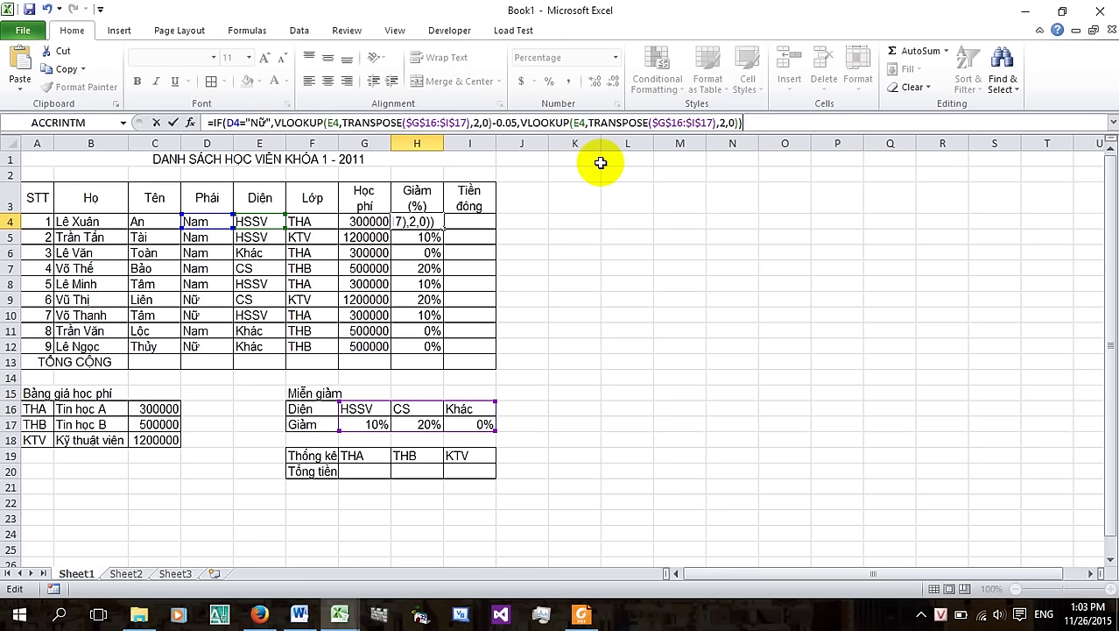
key("ctrl+shift+Return")
left_click_drag(444, 228, 435, 347)
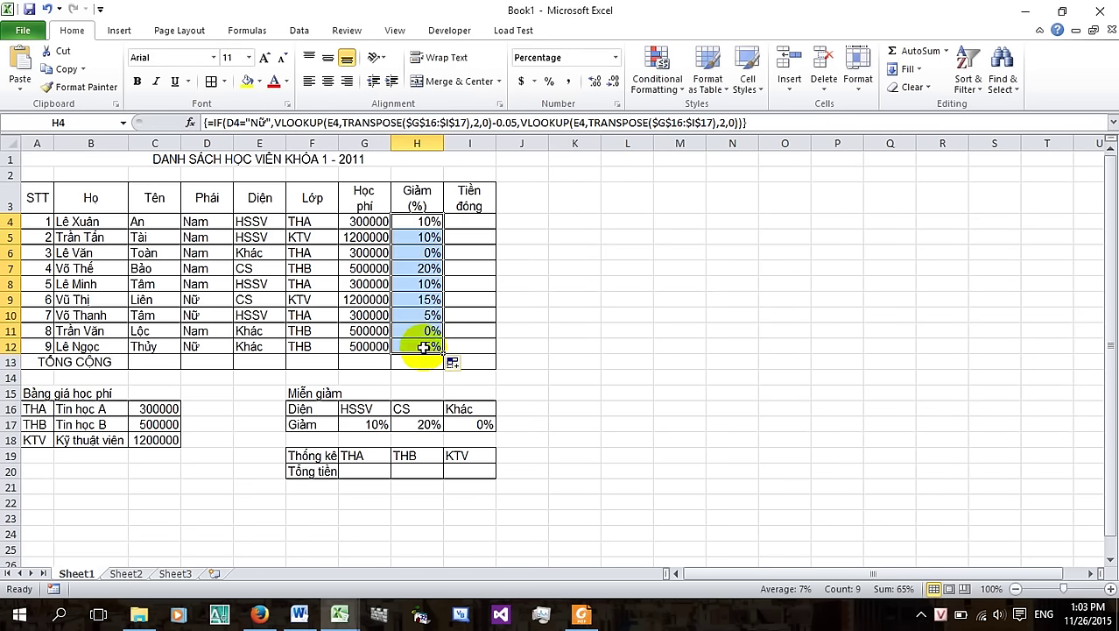
left_click(424, 348)
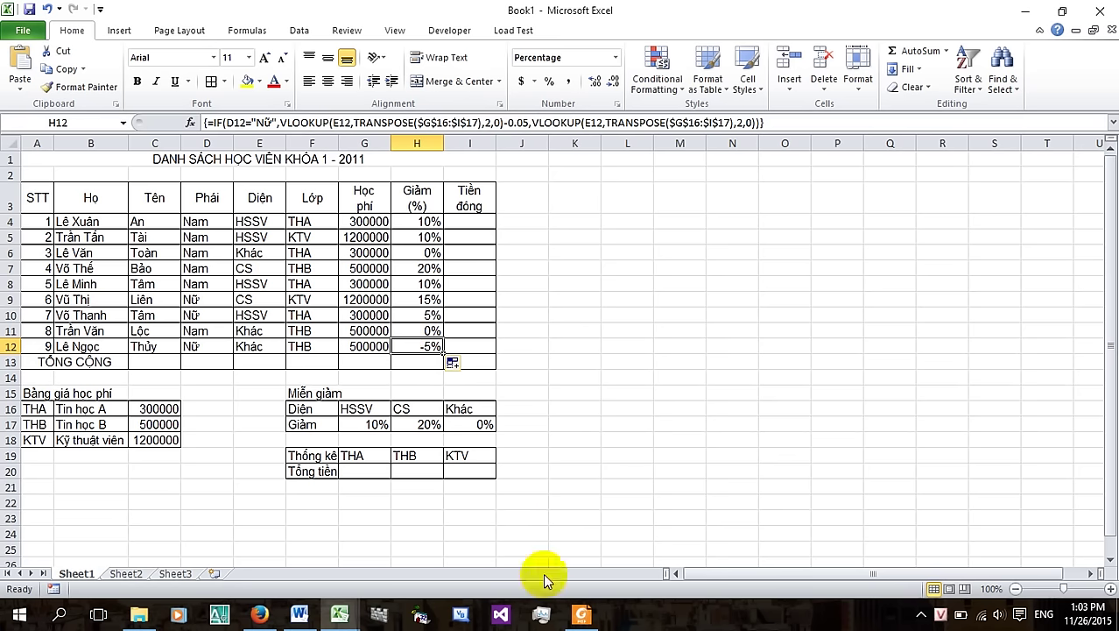
mouse_move(581, 617)
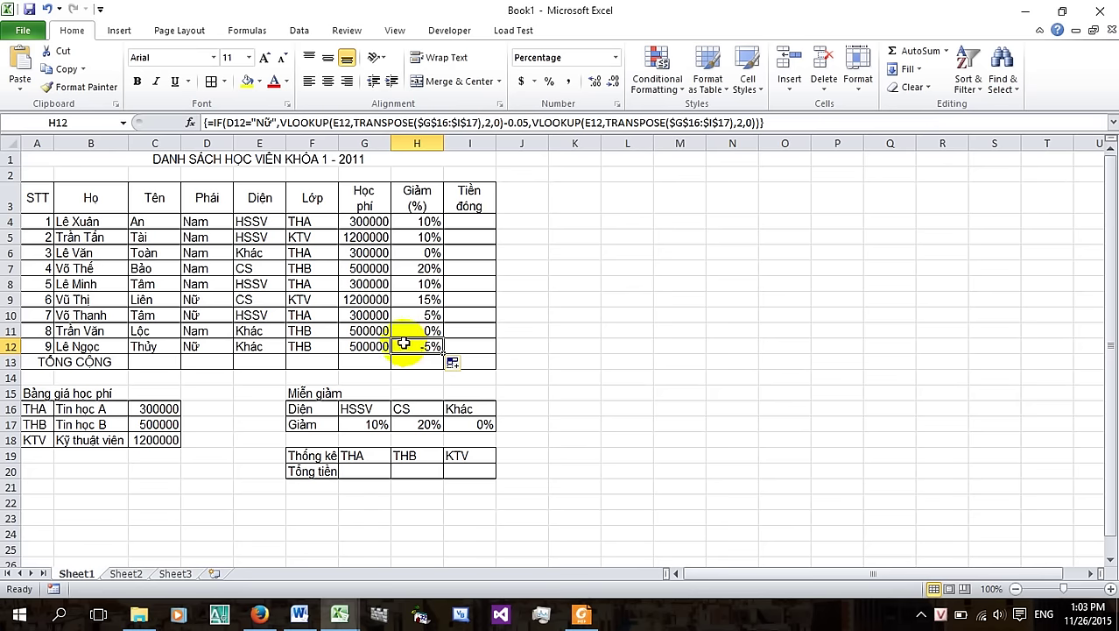
left_click(581, 617)
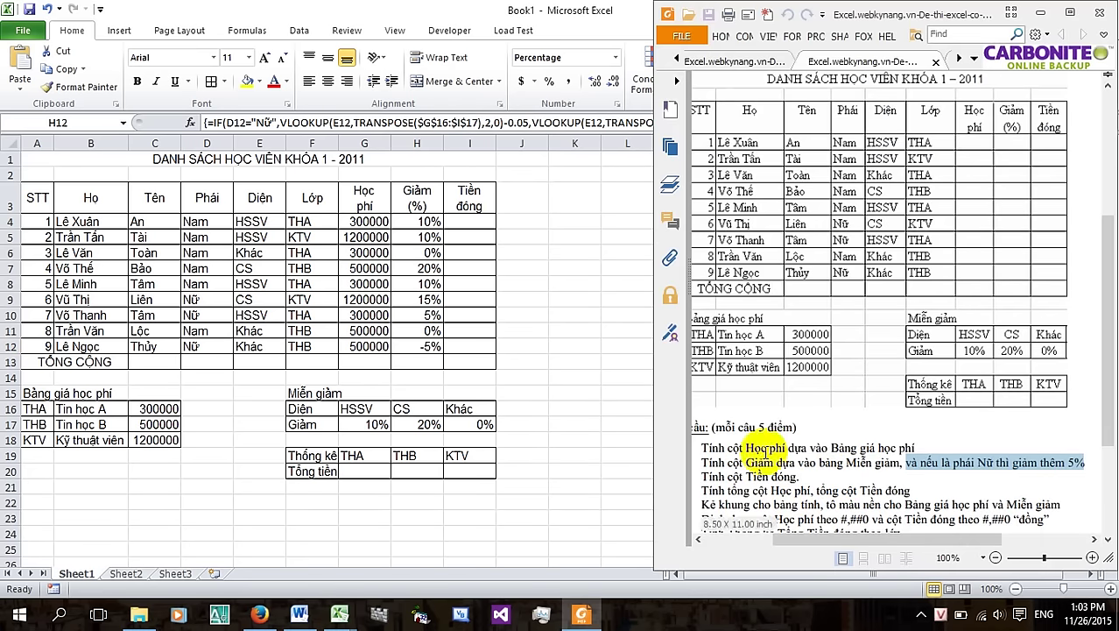
left_click(422, 355)
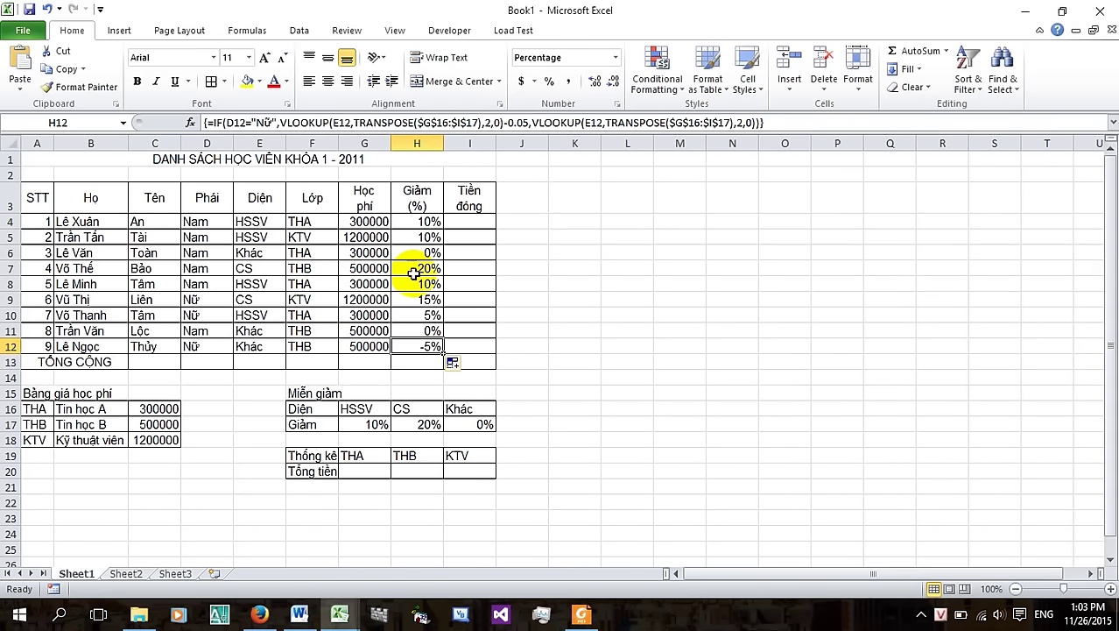
Reread the female-discount rule in the exercise PDF and remove the stray 'if(' from H12's formula
left_click(213, 123)
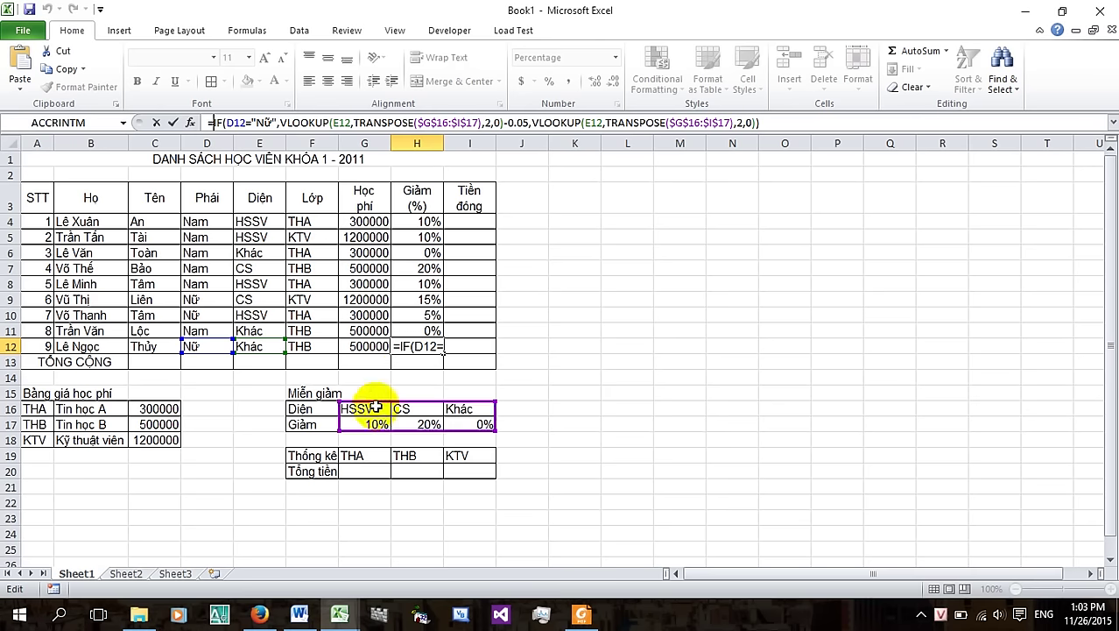
type("i")
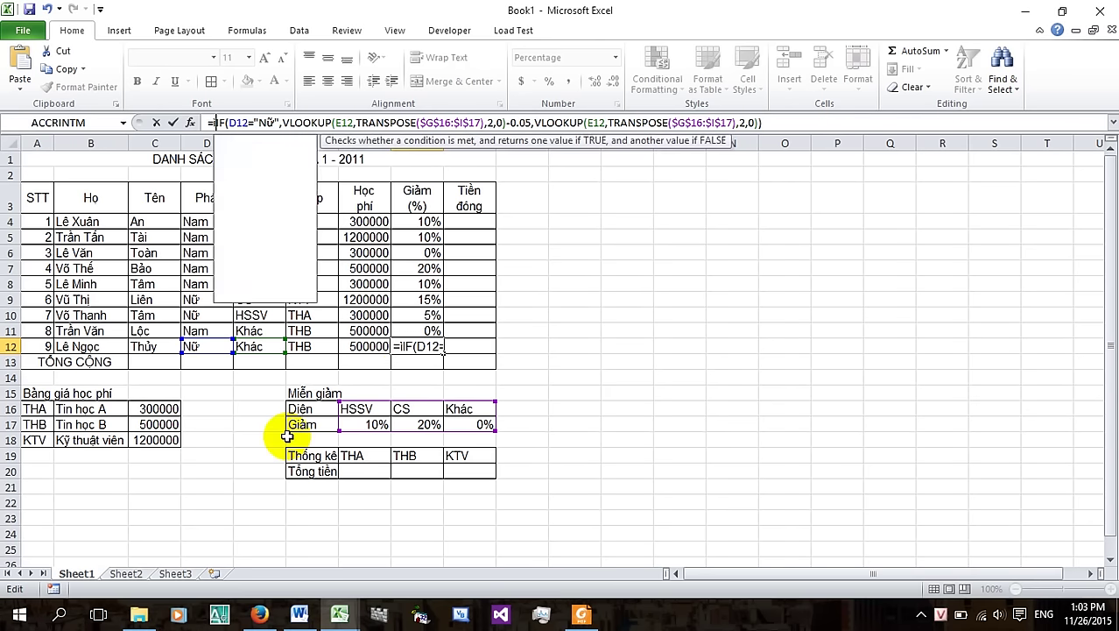
type("f(")
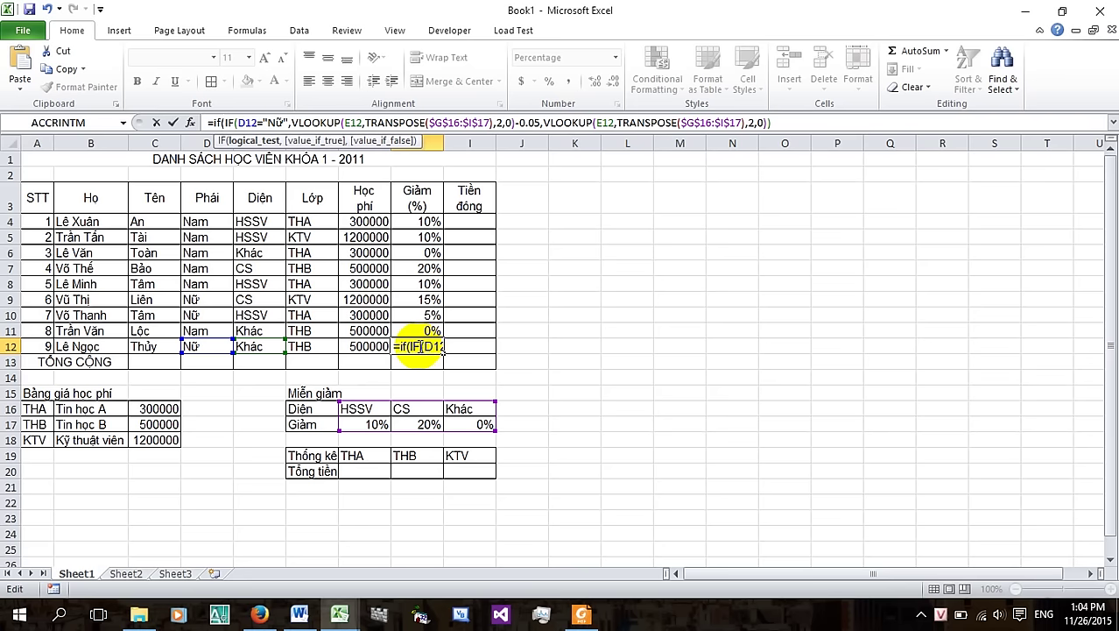
left_click(406, 345)
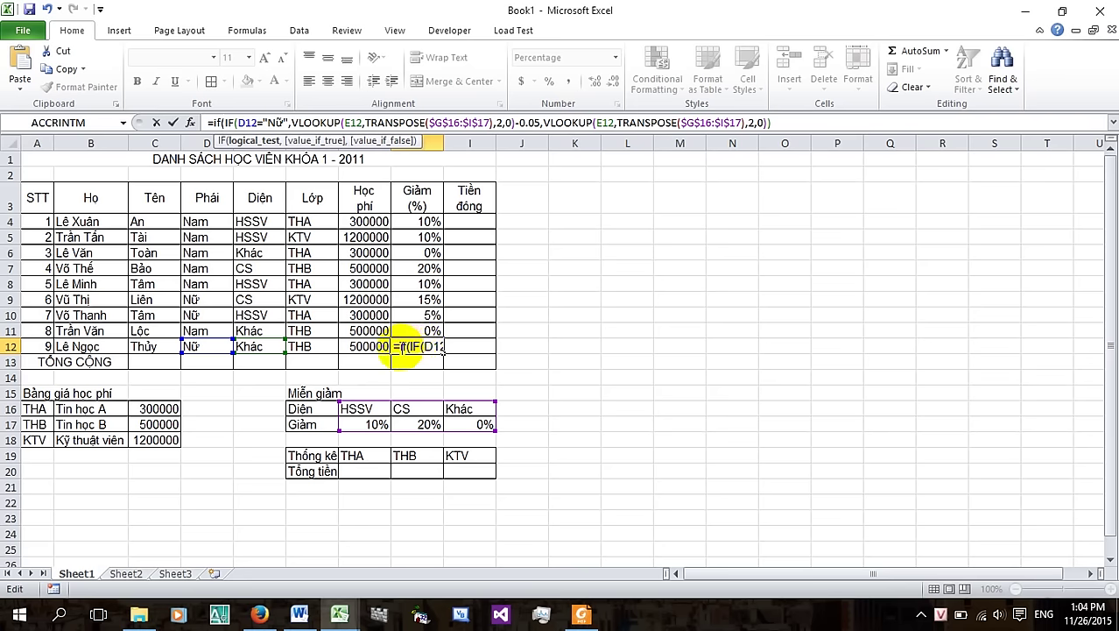
left_click(581, 614)
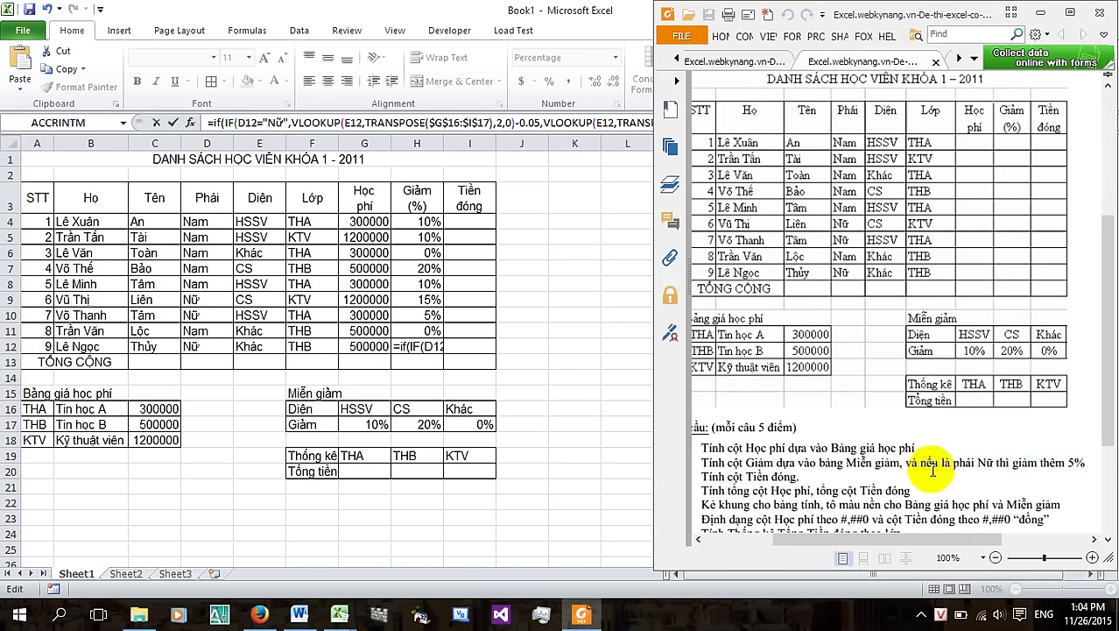
left_click_drag(920, 462, 1042, 461)
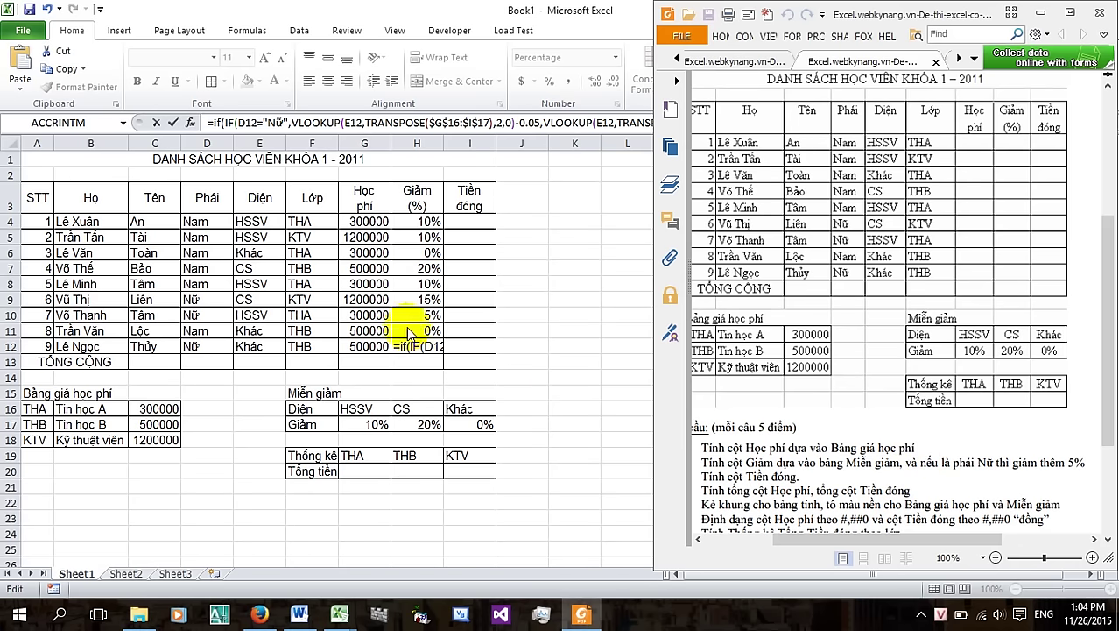
left_click(517, 252)
key("BackSpace")
key("BackSpace")
key("BackSpace")
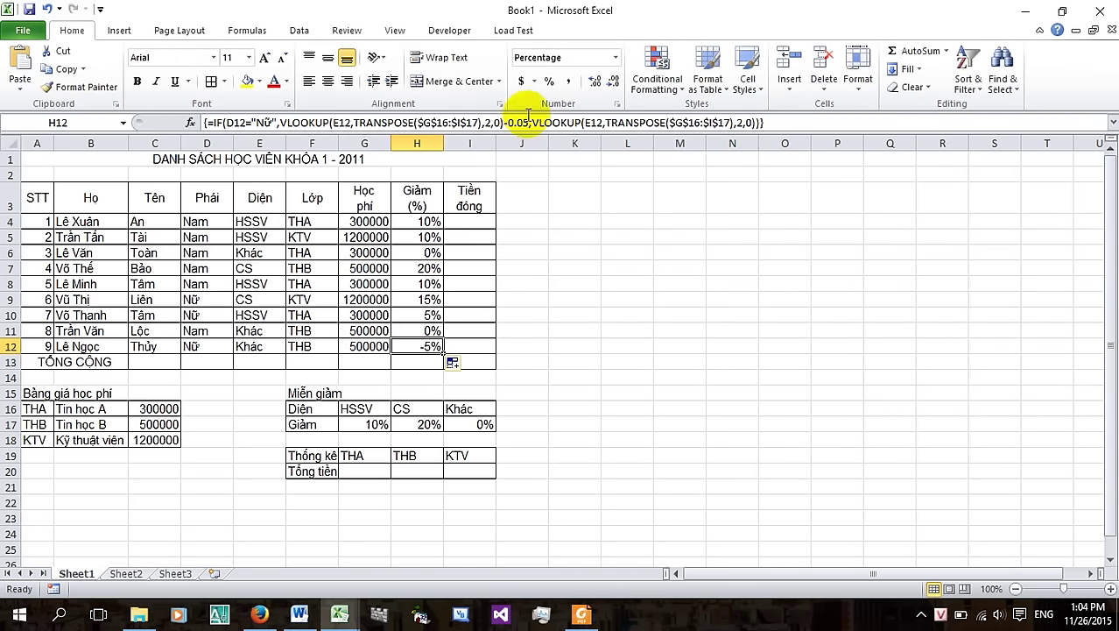
Change H12's 0.05 term to +0.05 and confirm it as an array formula, showing 5%
left_click(514, 122)
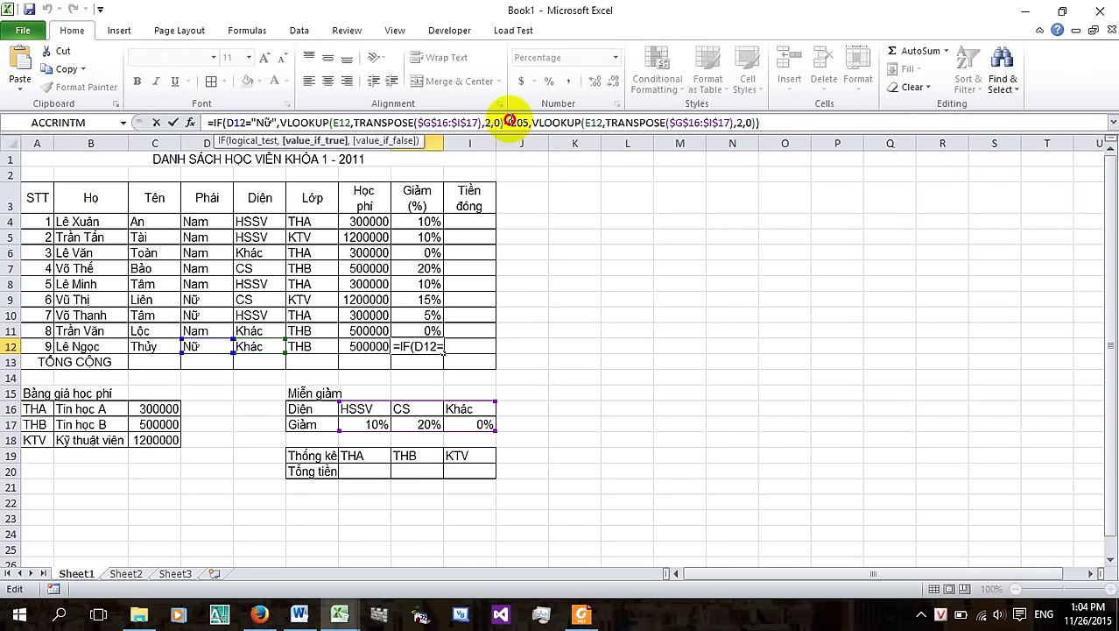
left_click(505, 122)
type("-")
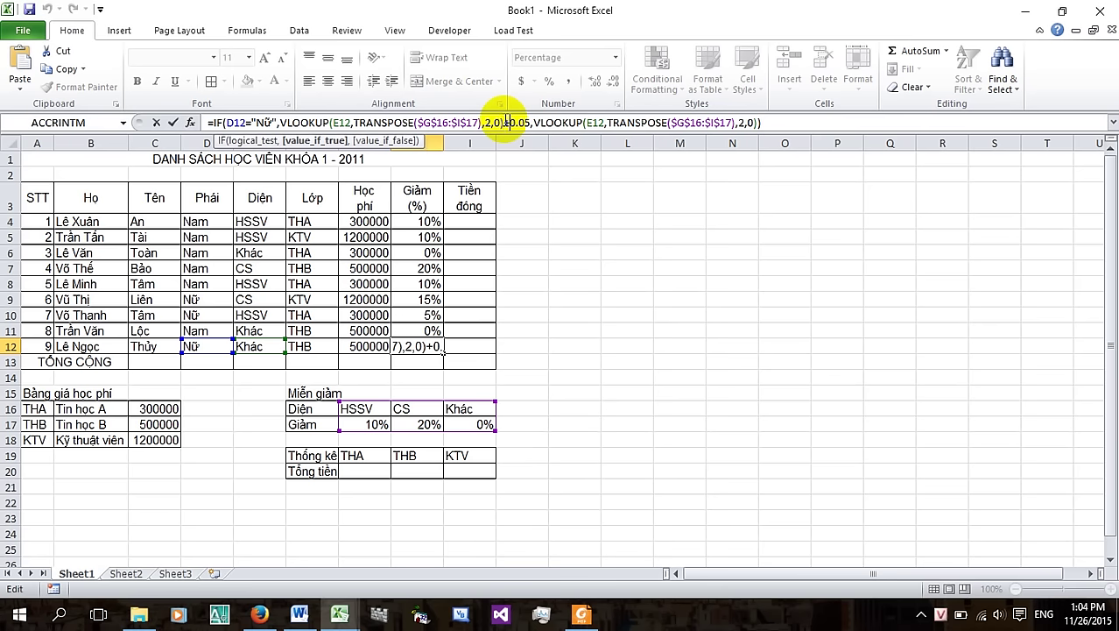
key("Return")
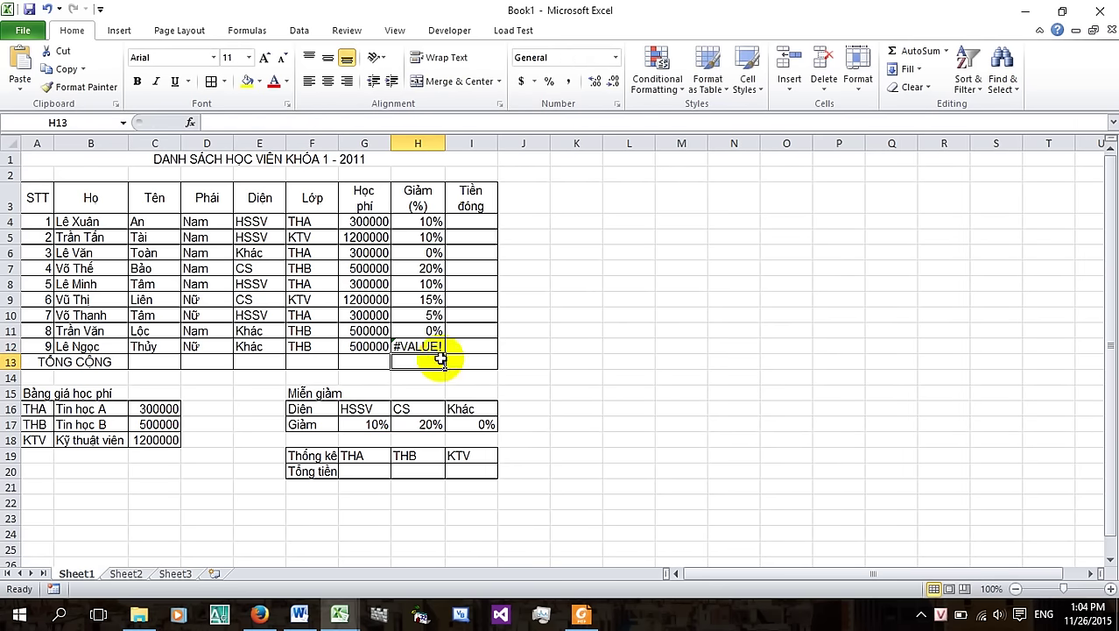
left_click(425, 346)
left_click(510, 123)
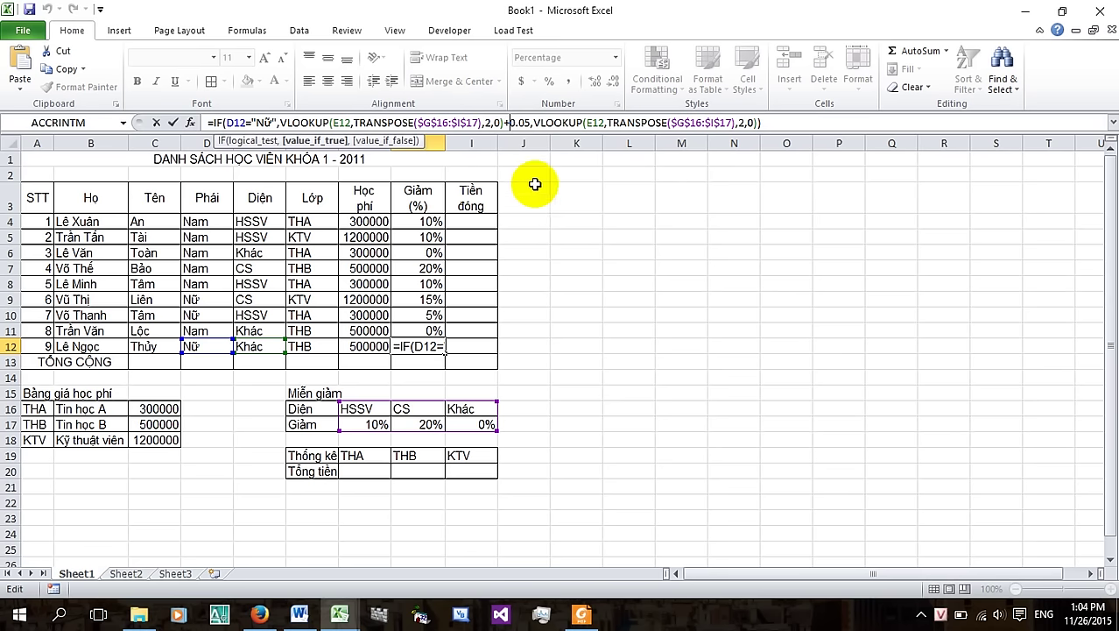
key("BackSpace")
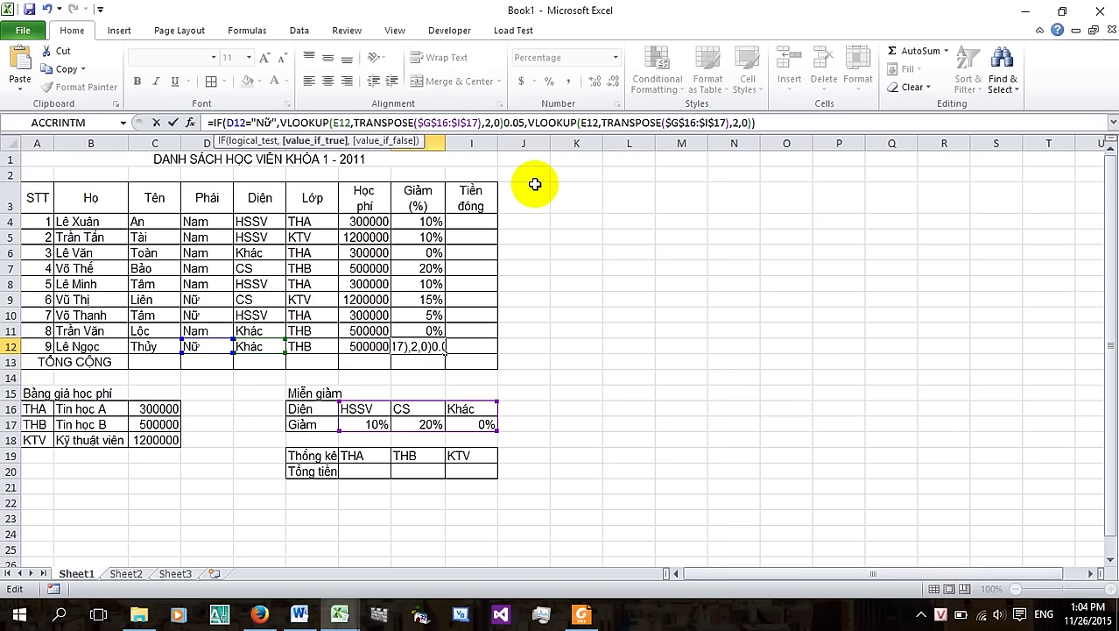
type("+")
key("ctrl+shift+Return")
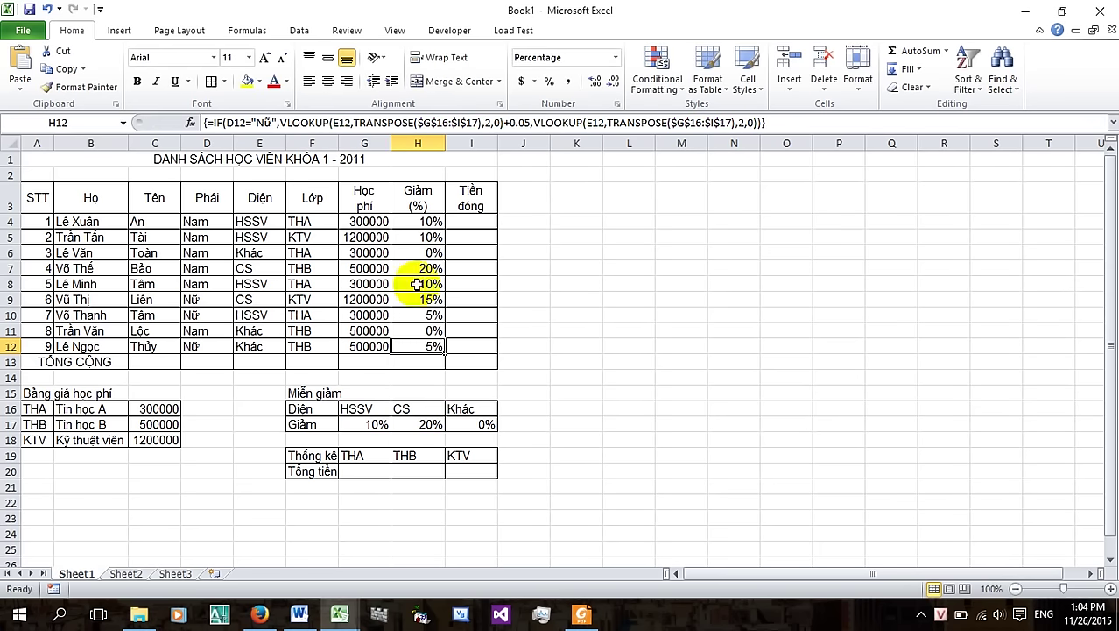
Change -0.05 to +0.05 in H4's discount formula and confirm it as an array formula
left_click(419, 222)
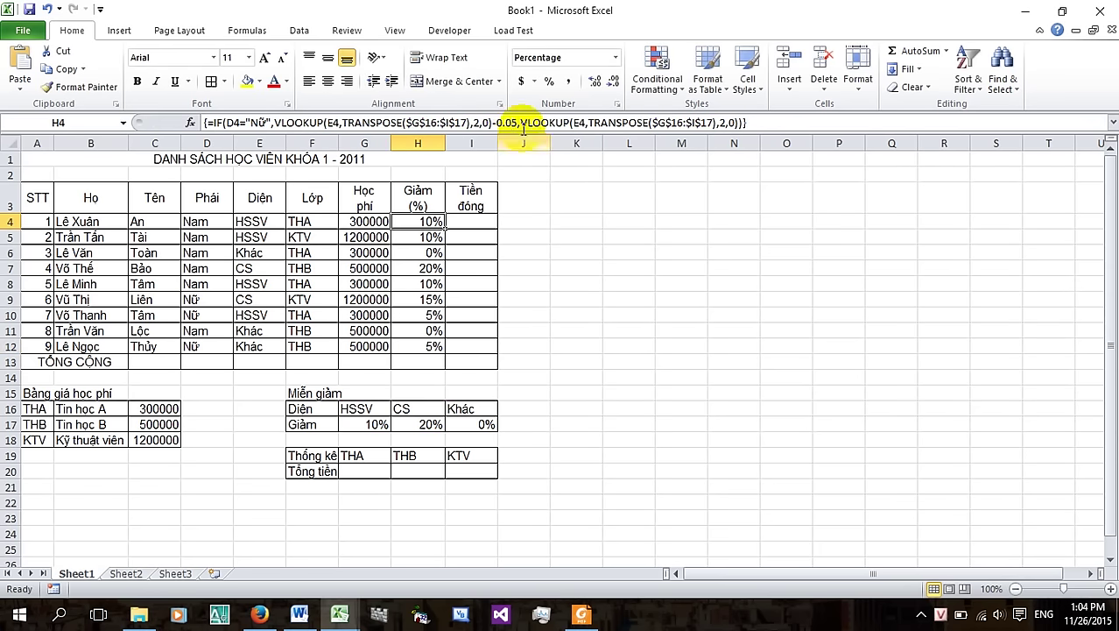
left_click(509, 123)
left_click(494, 123)
key("BackSpace")
type("+")
key("ctrl+shift+Return")
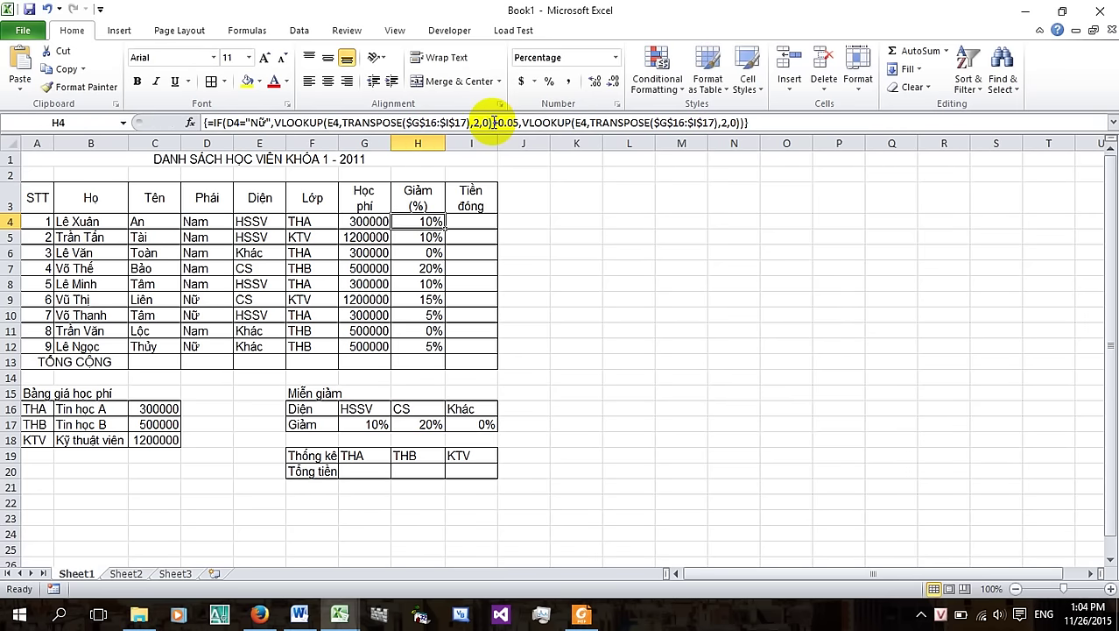
Fill H4's corrected formula down to H12, giving 25% in H9 and 15% in H10
left_click_drag(444, 228, 444, 348)
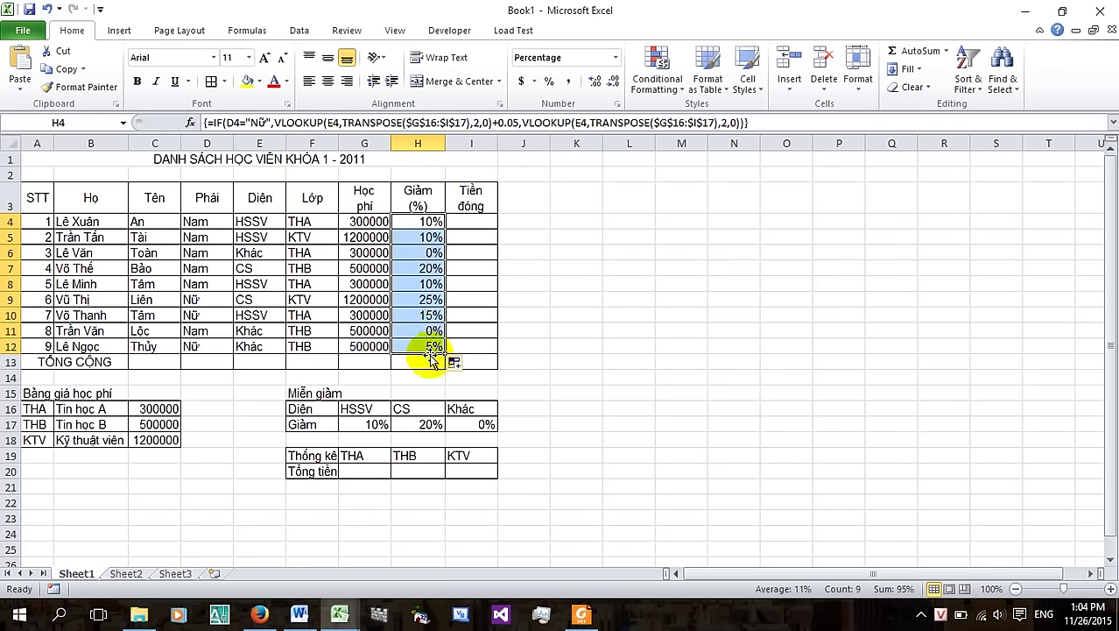
left_click(425, 331)
left_click(579, 615)
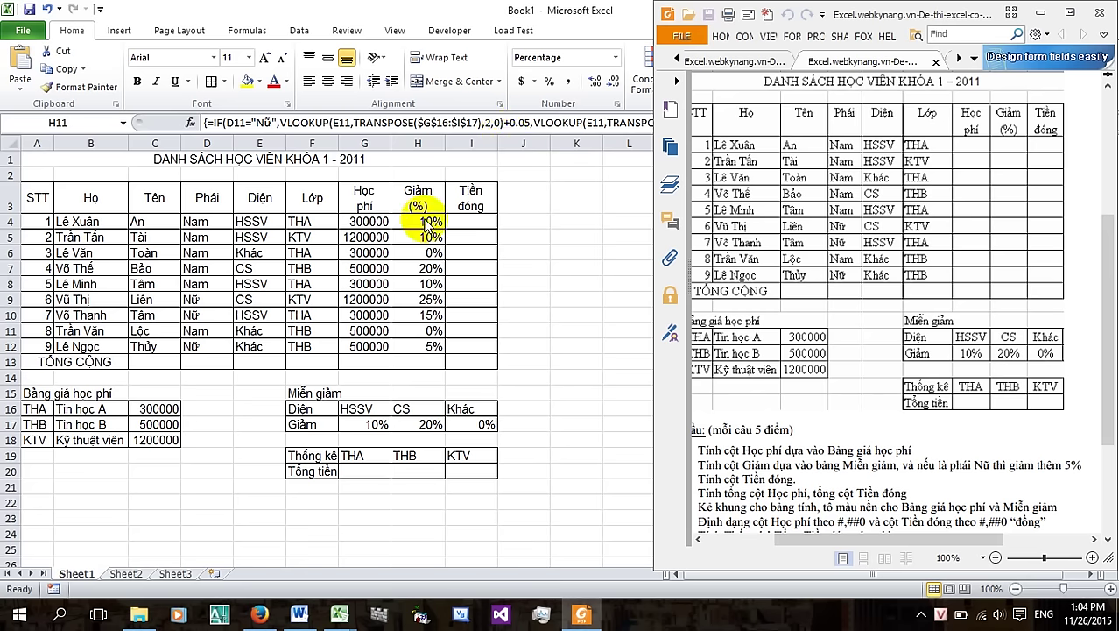
Check the corrected discount formulas in H4, H11 and H12
left_click(427, 222)
left_click(418, 222)
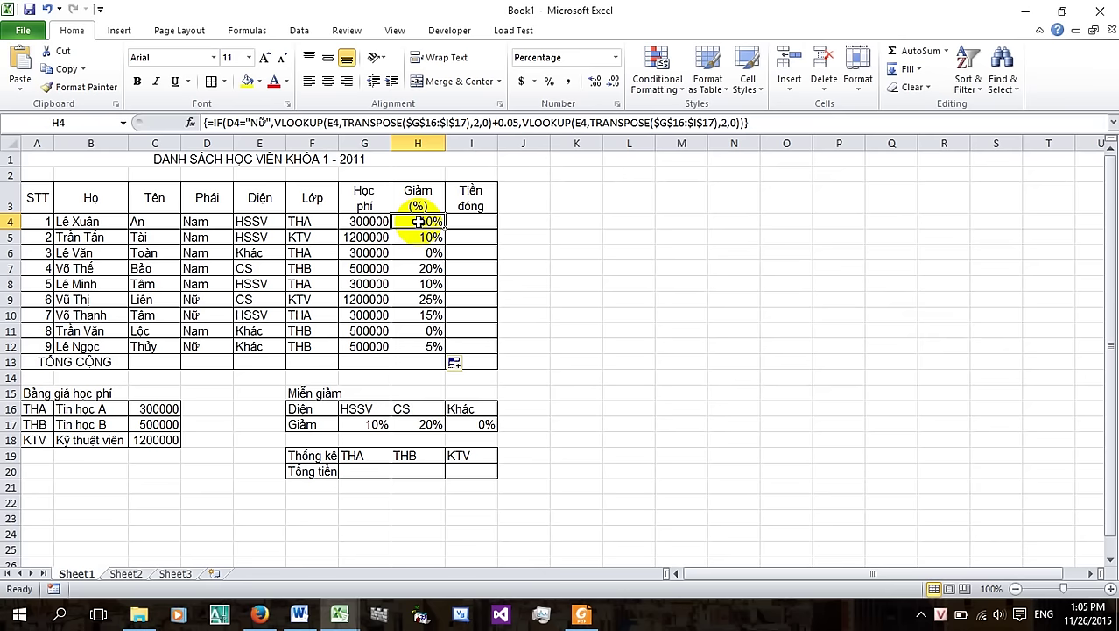
left_click(426, 330)
key("Return")
Scroll the exercise PDF to its nine-item requirement list, then return to Excel at I4
left_click(586, 616)
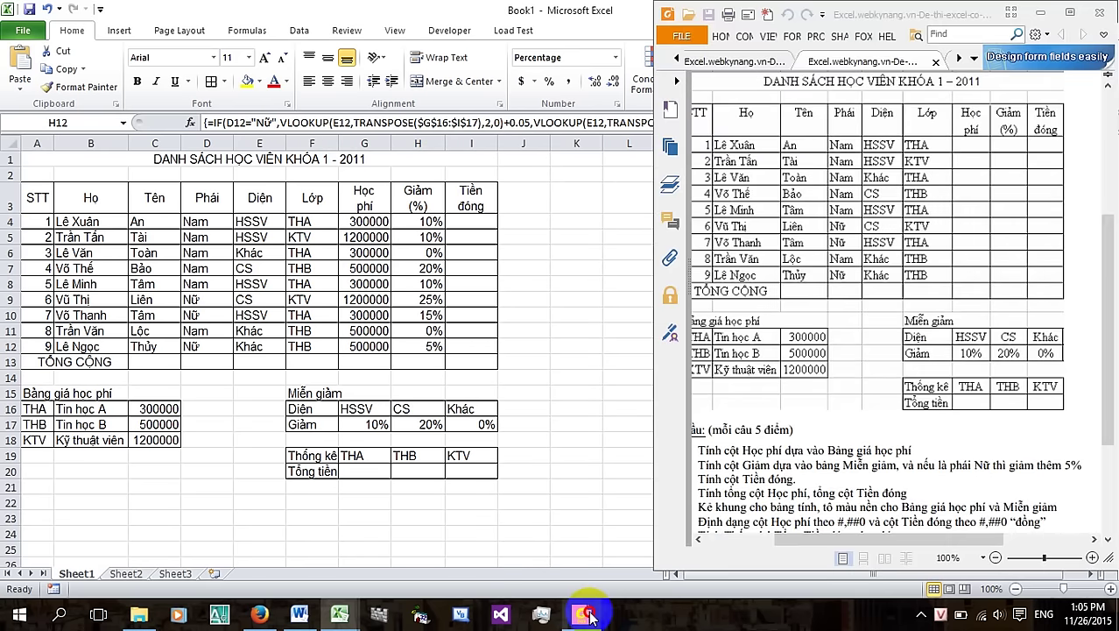
scroll(785, 464, "down", 1)
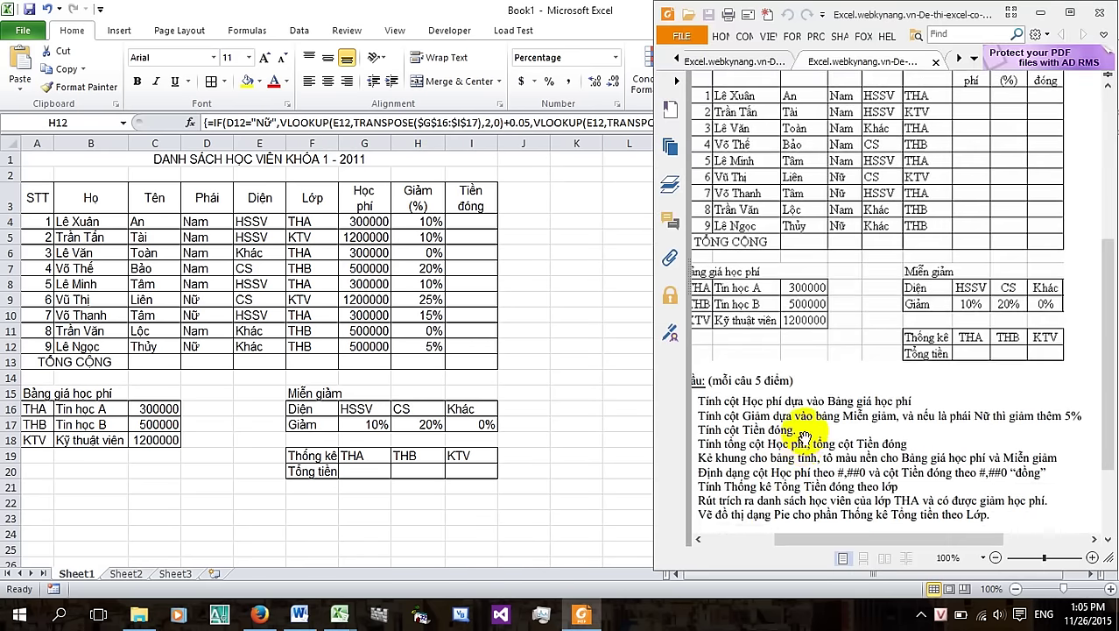
scroll(801, 433, "left", 2)
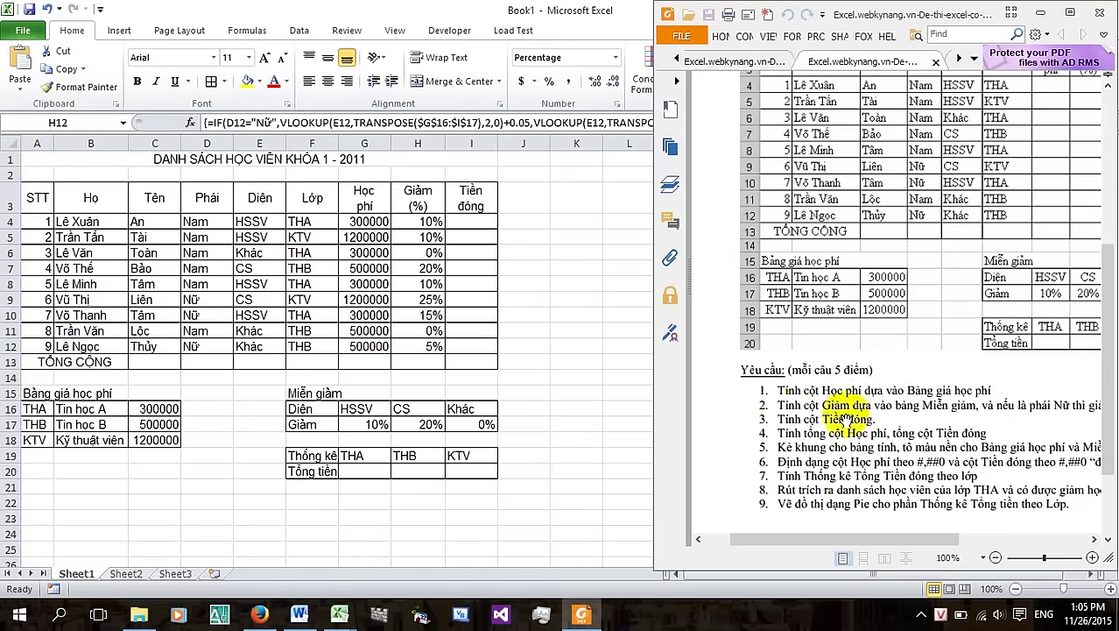
left_click(495, 235)
left_click(468, 221)
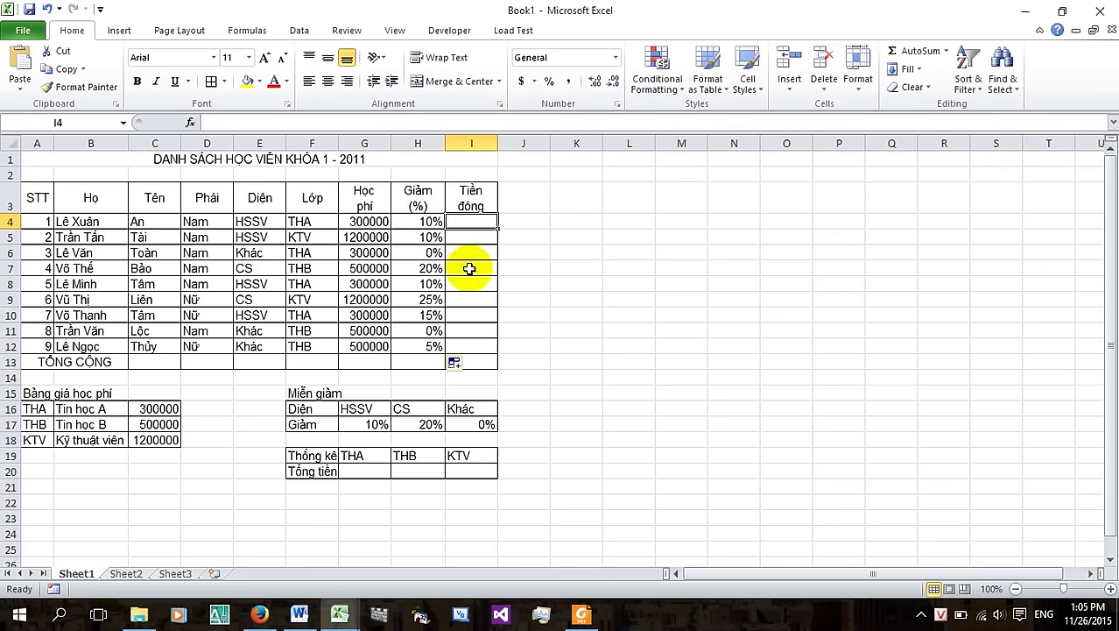
Enter {=G4-G4*H4} in I4 and fill it to I12, giving amounts from 270000 to 475000
type("=")
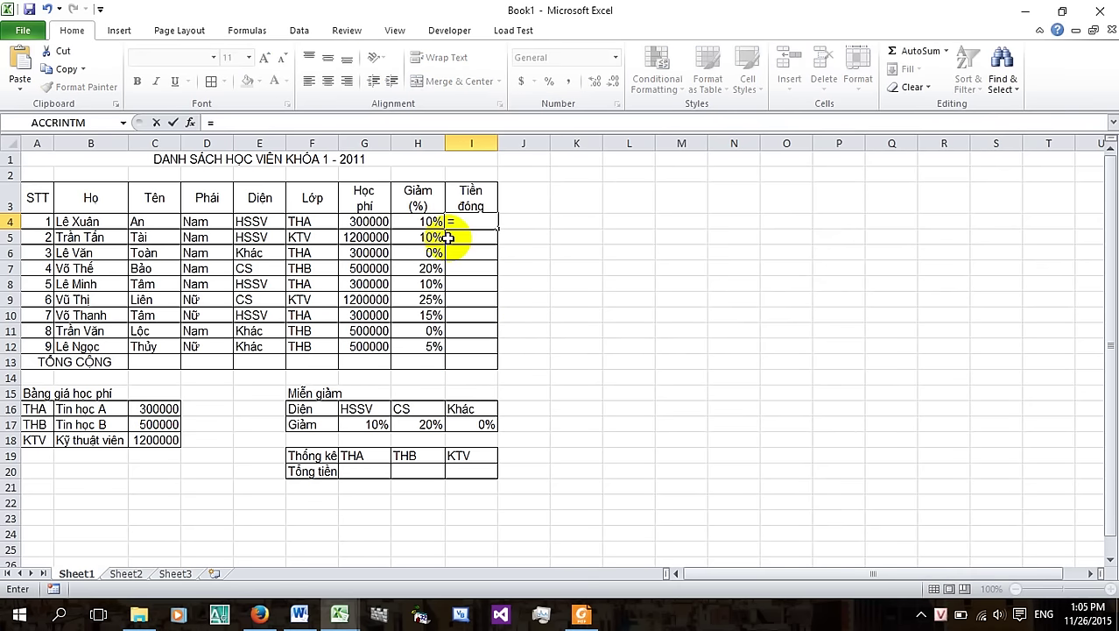
left_click(371, 221)
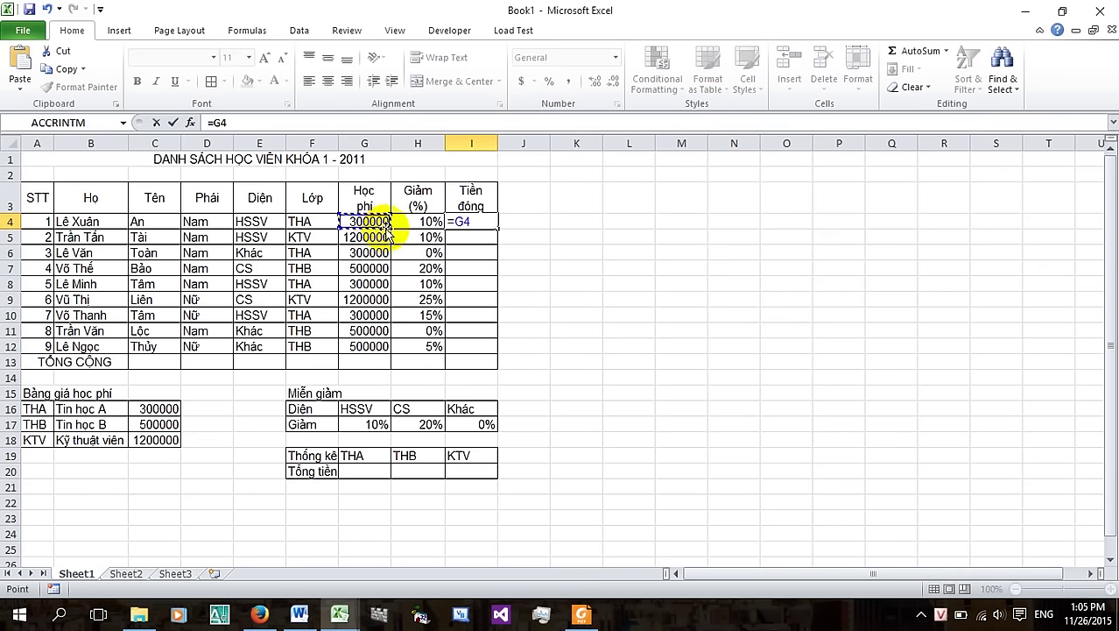
type("-")
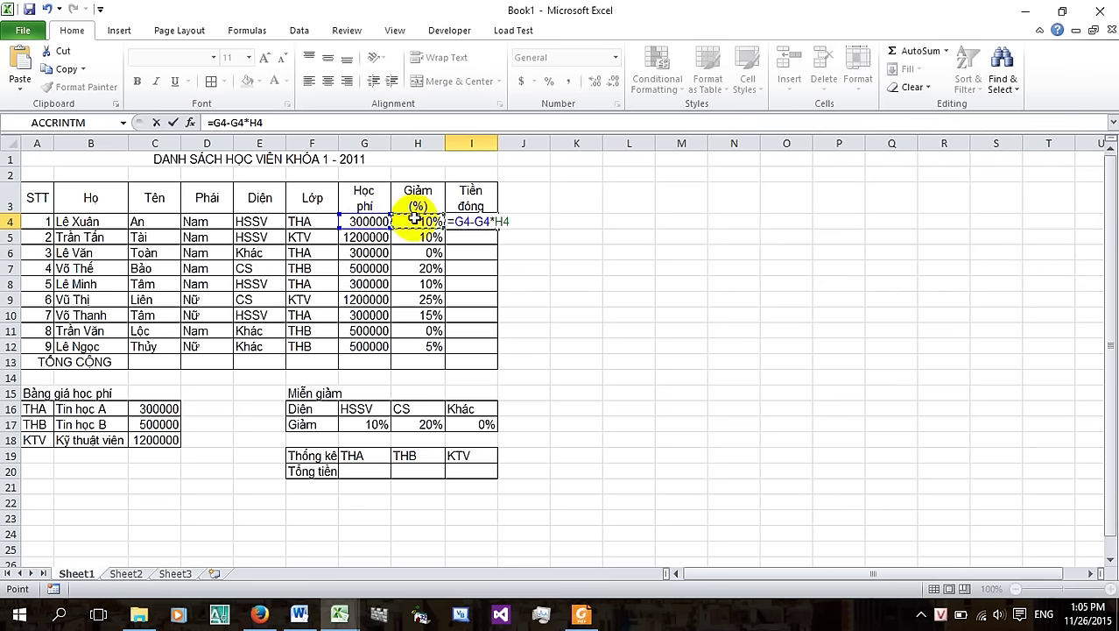
key("ctrl+shift+Return")
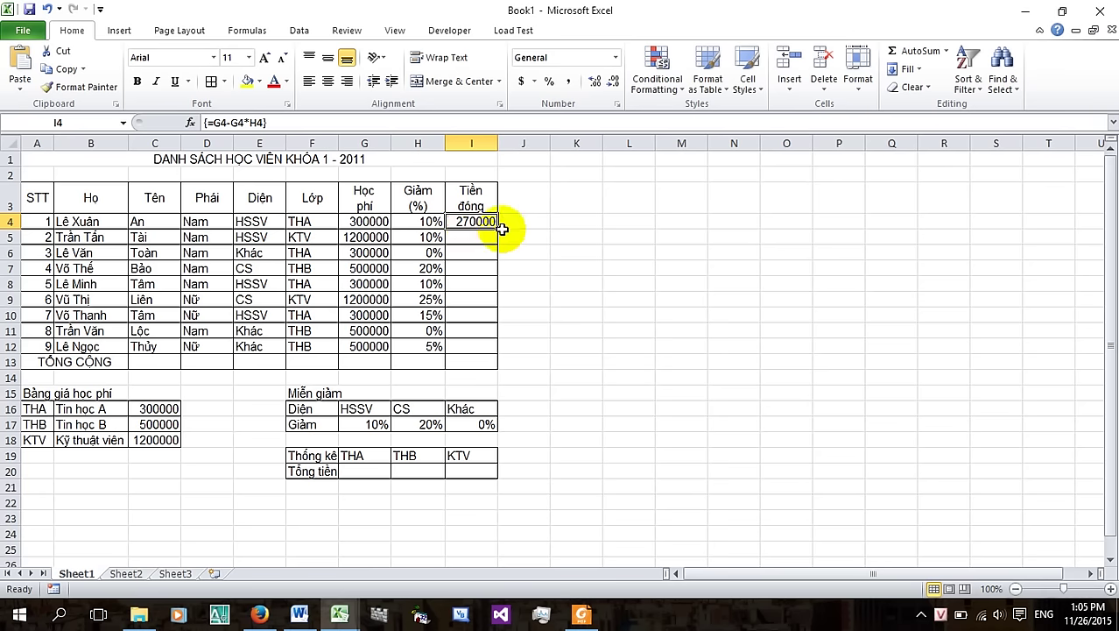
left_click_drag(496, 229, 484, 349)
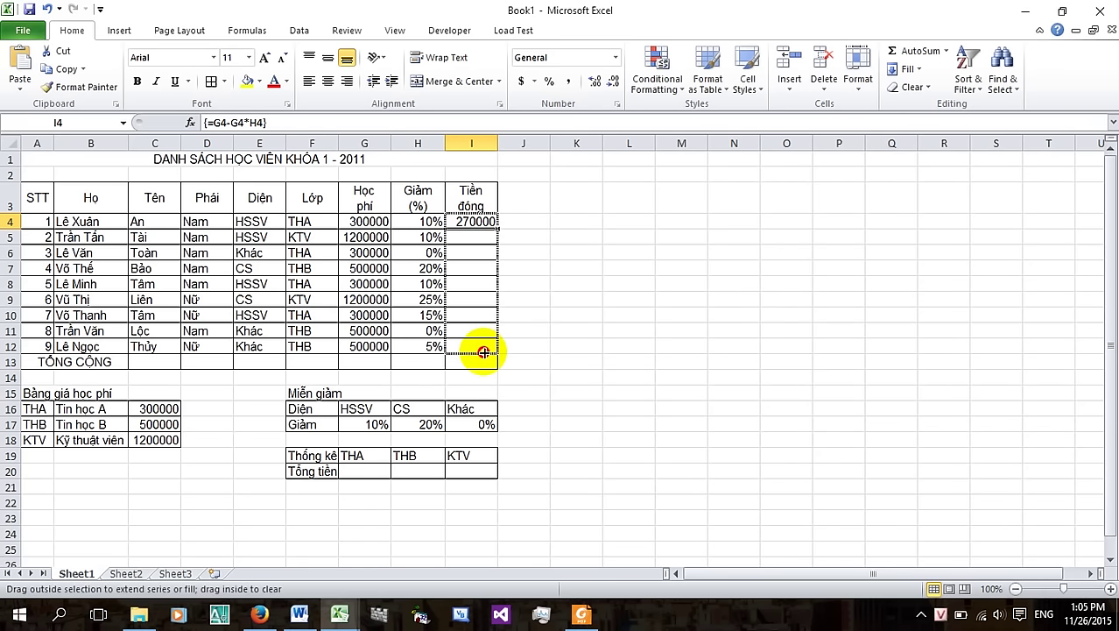
left_click(484, 238)
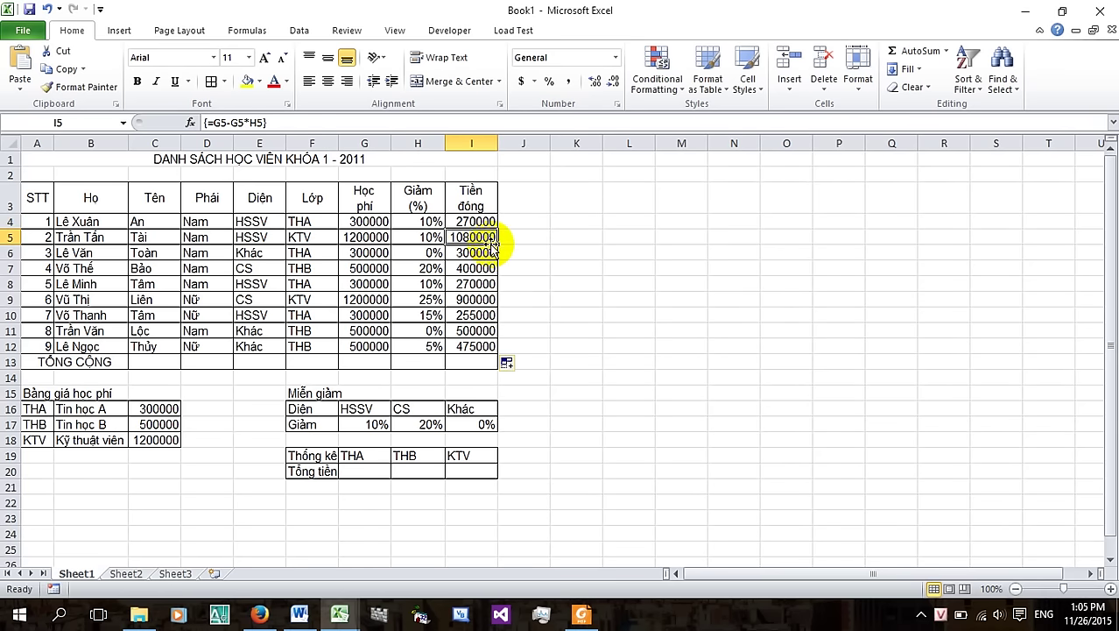
left_click_drag(475, 222, 473, 345)
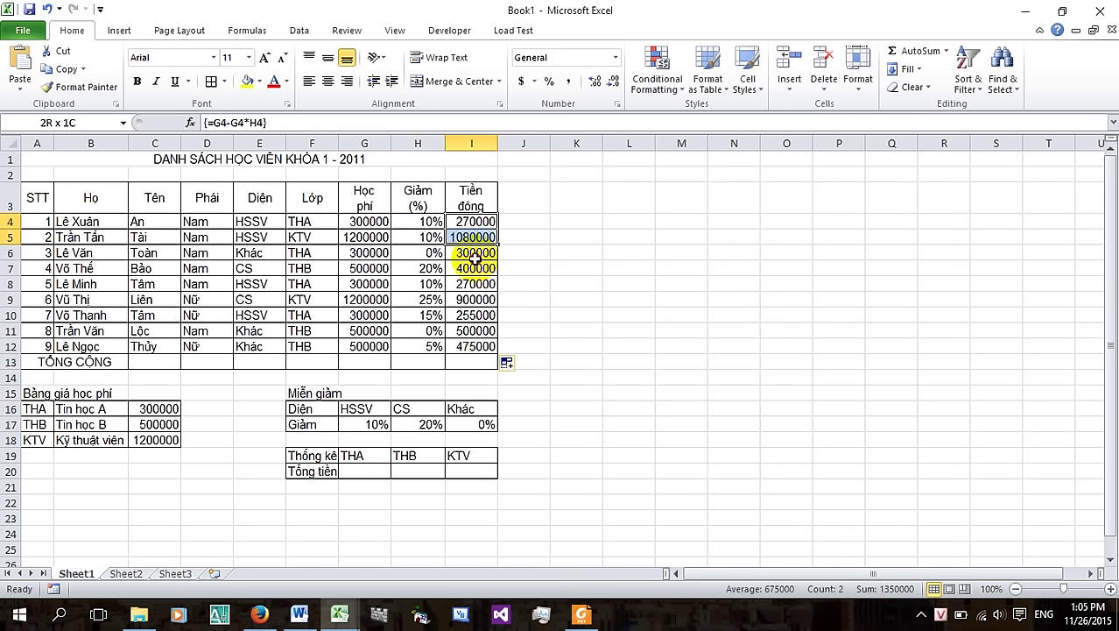
left_click(484, 330)
left_click(528, 333)
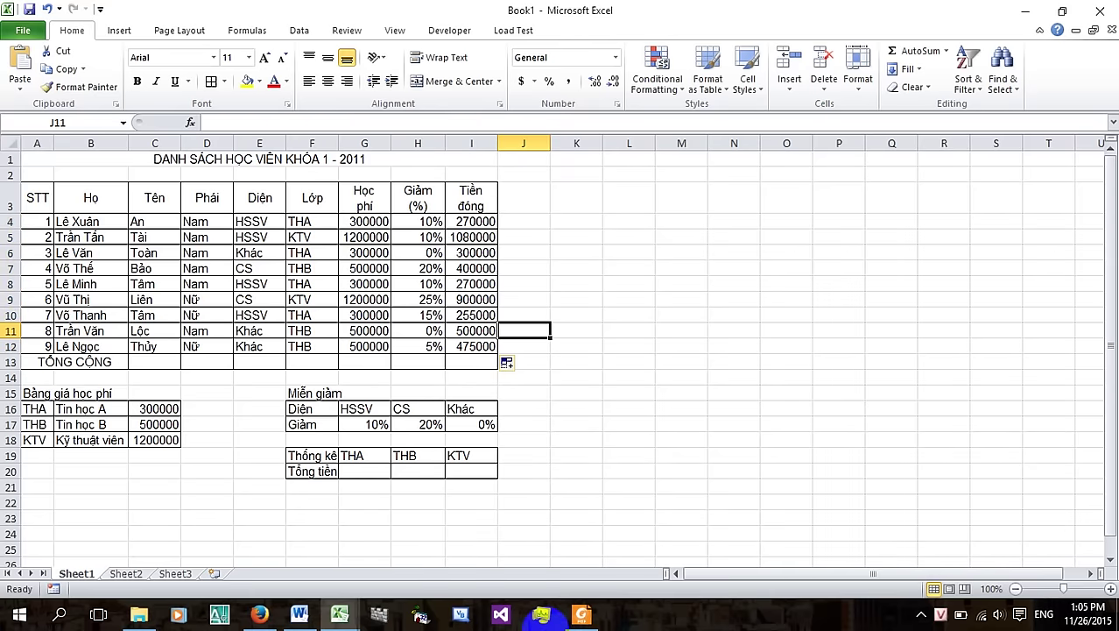
Total the tuition fees in G13 with =SUM(G4:G12), giving 5100000
left_click(578, 615)
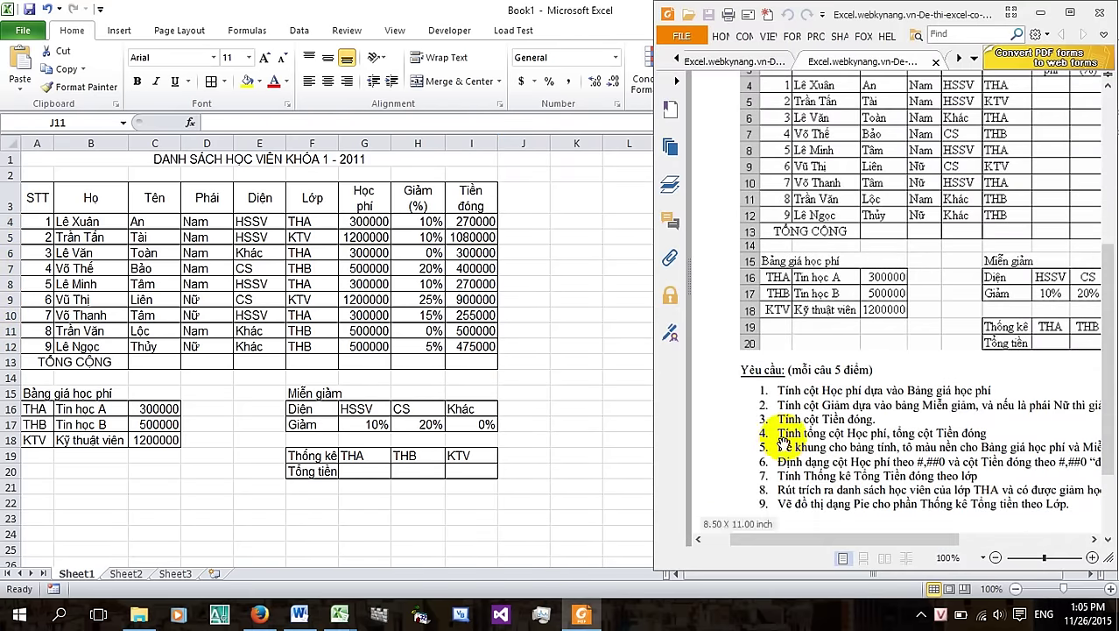
mouse_move(782, 432)
left_mouse_down()
mouse_move(723, 508)
mouse_move(738, 504)
left_mouse_up()
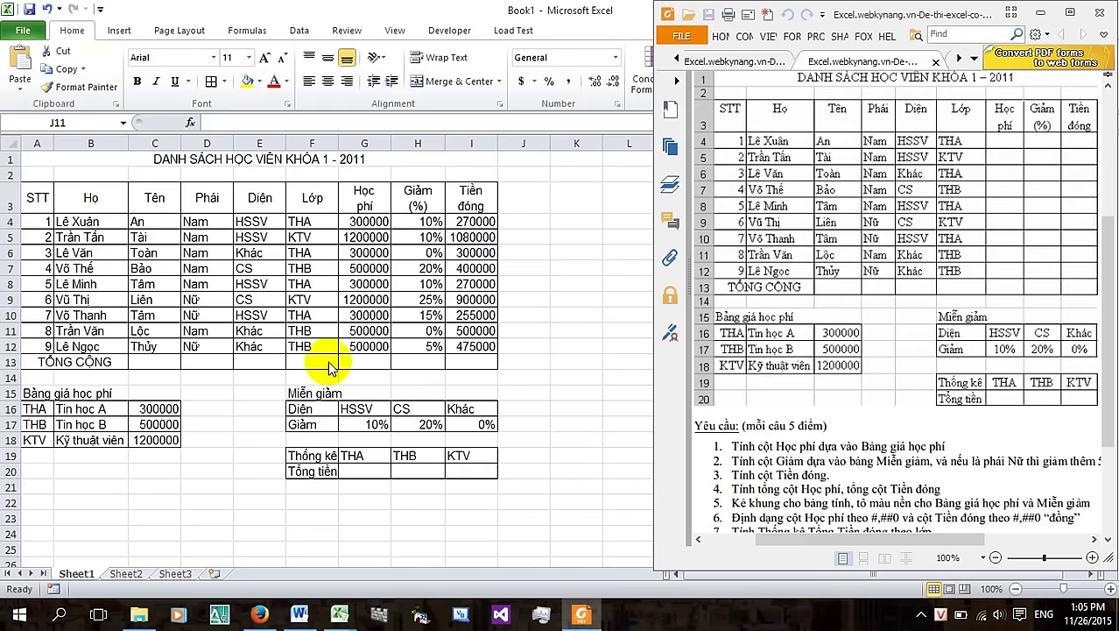
left_click(366, 359)
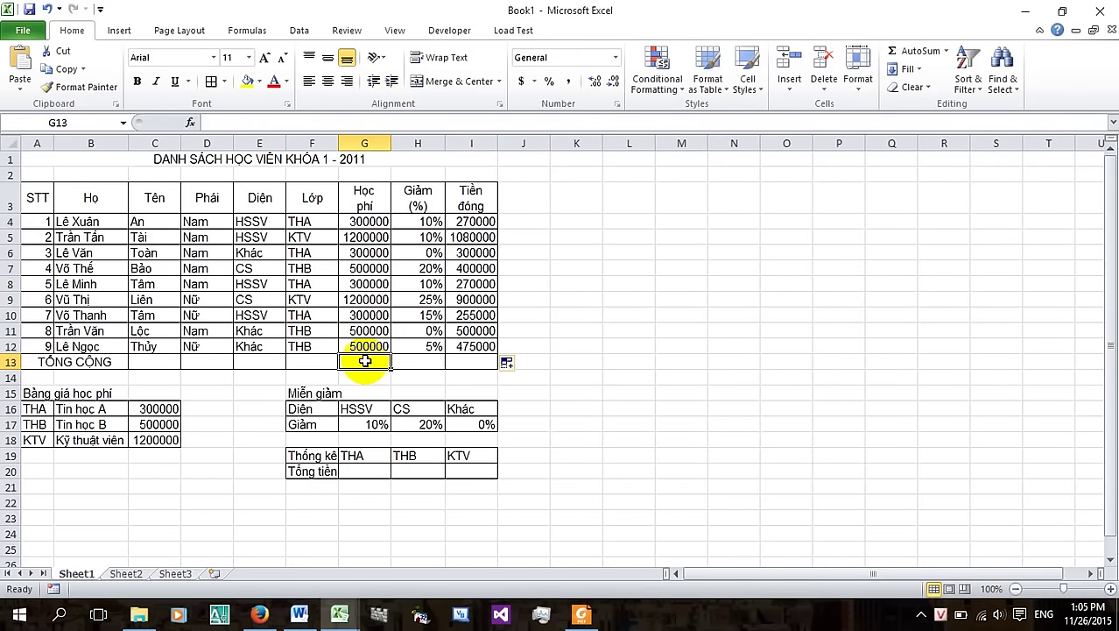
type("=sum(")
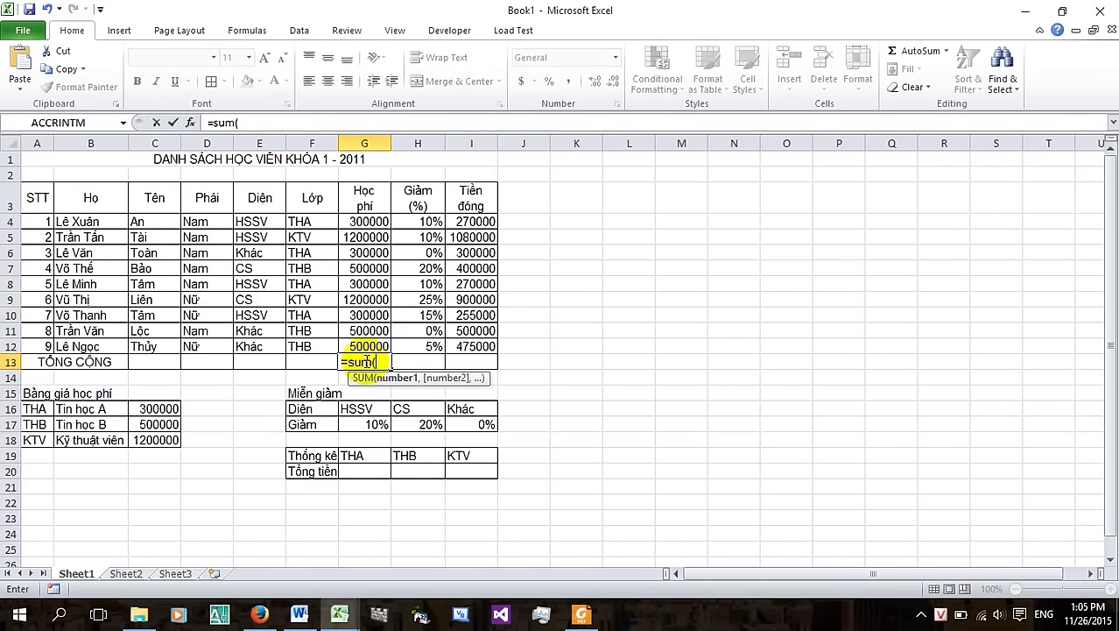
left_click_drag(368, 222, 379, 348)
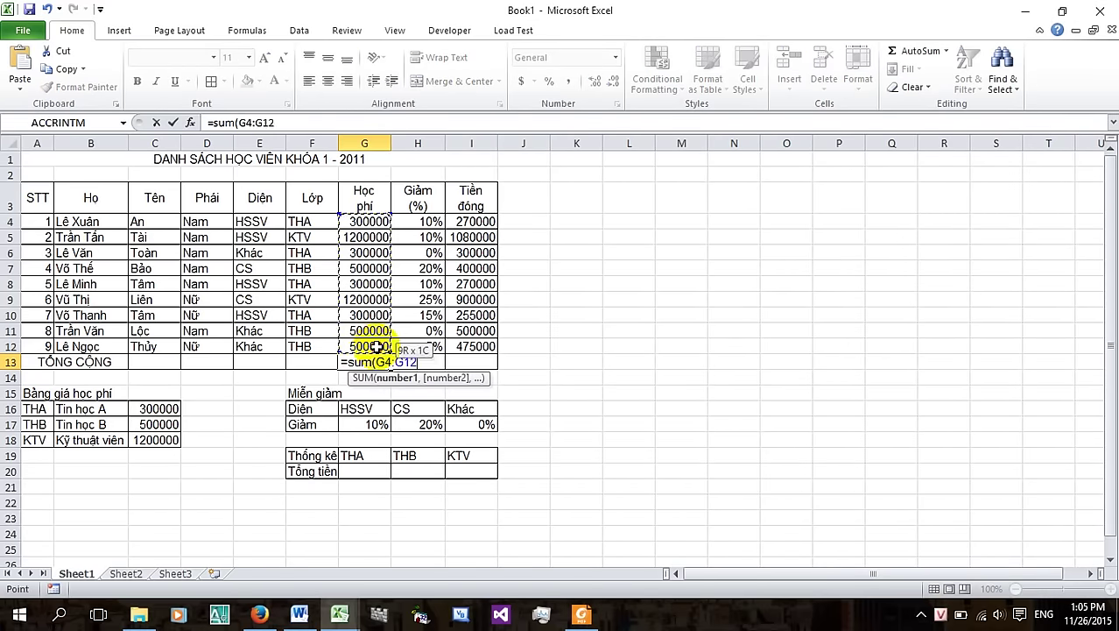
type(")")
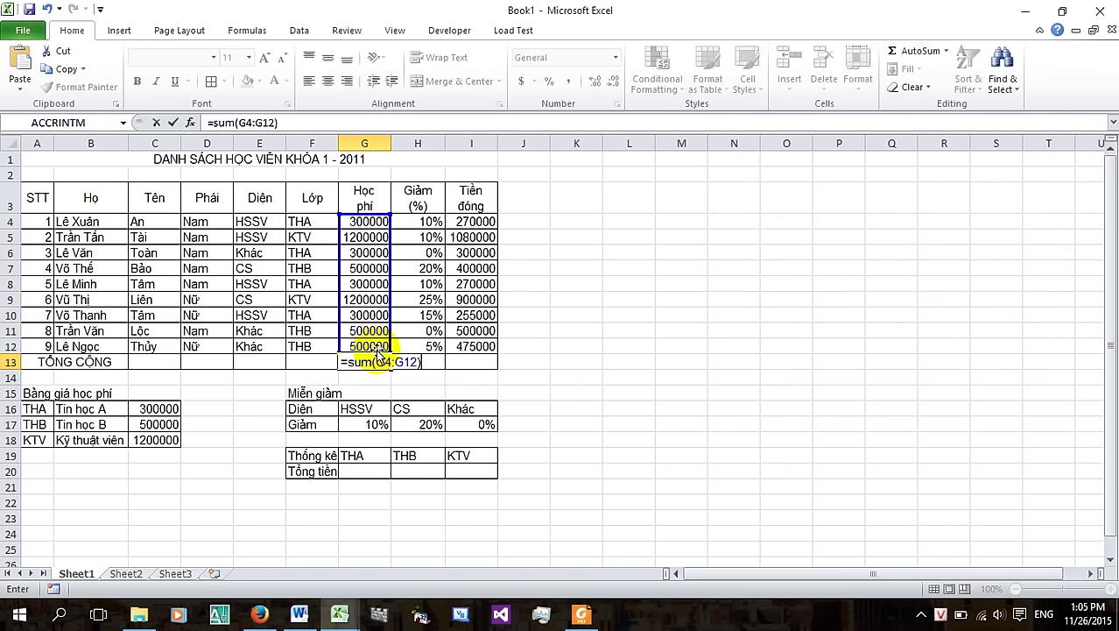
key("ctrl+shift+Return")
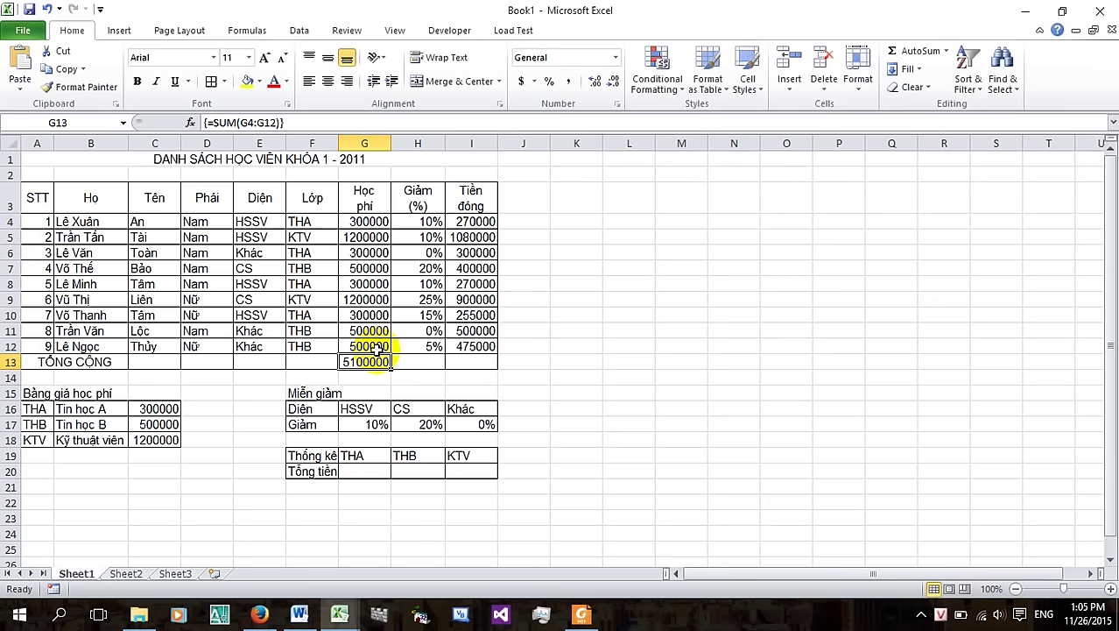
Copy G13 and paste only its formula into I13, totaling Tiền đóng as 4450000
left_click(466, 362)
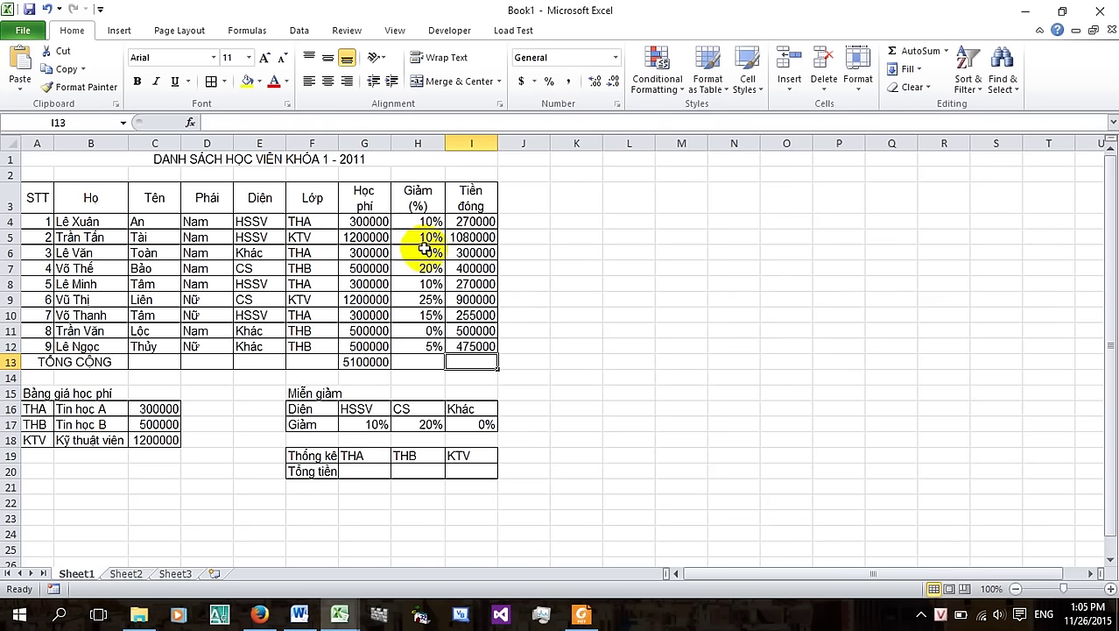
left_click(368, 360)
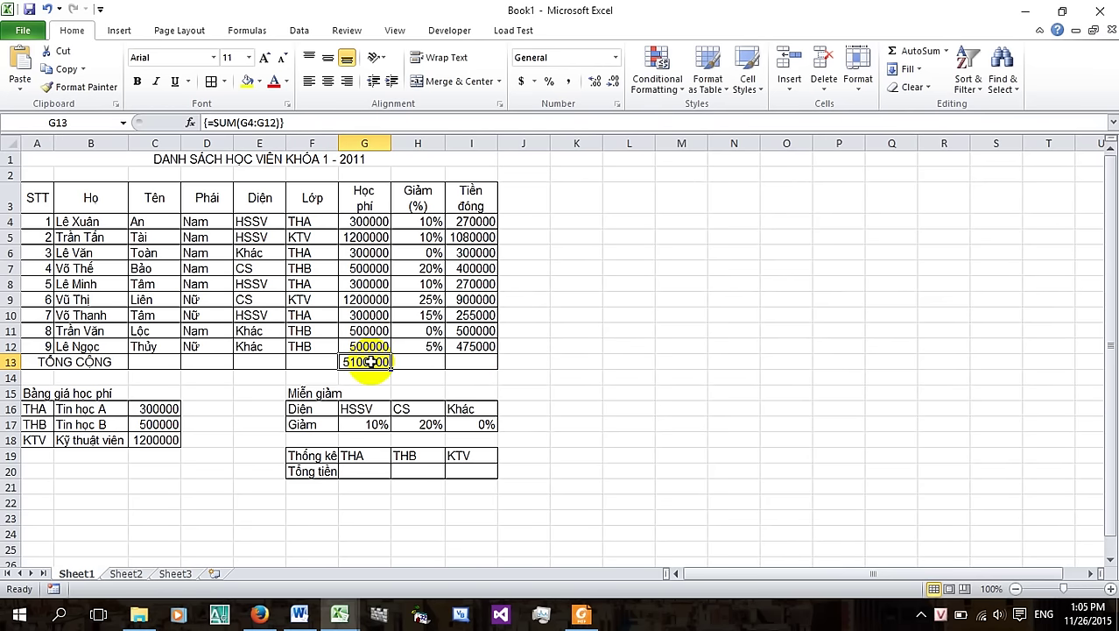
right_click(370, 361)
left_click(410, 99)
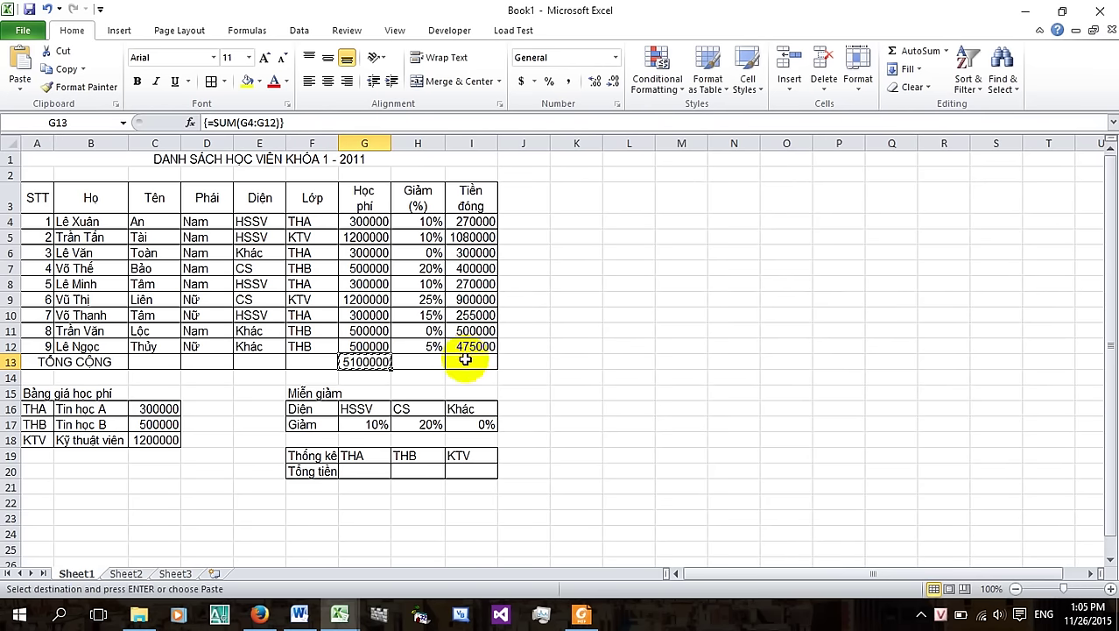
left_click(465, 360)
right_click(465, 360)
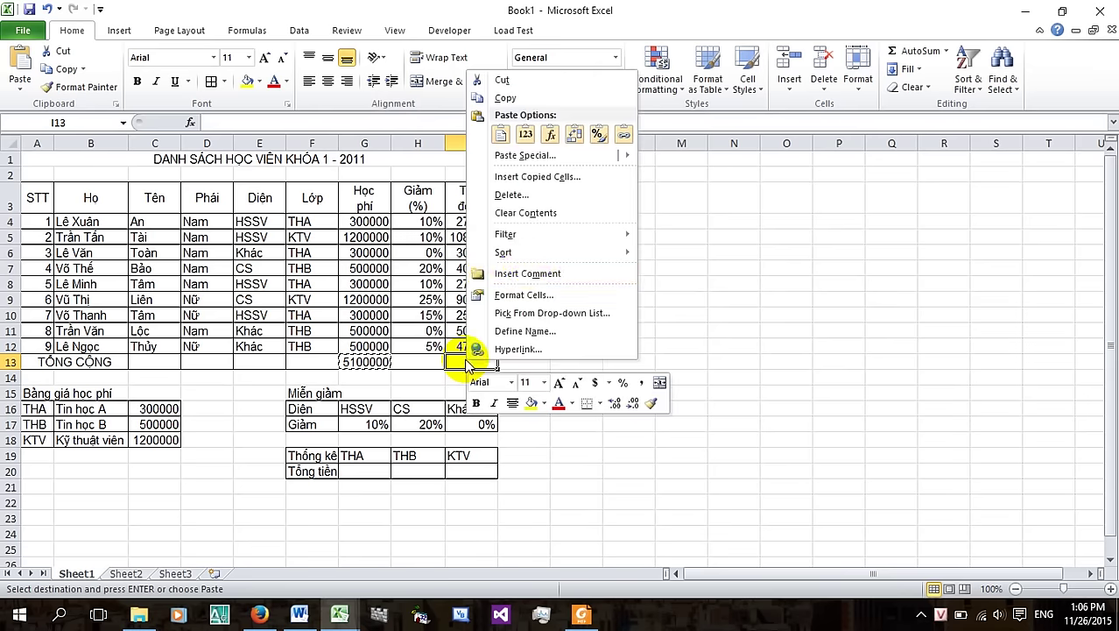
left_click(550, 136)
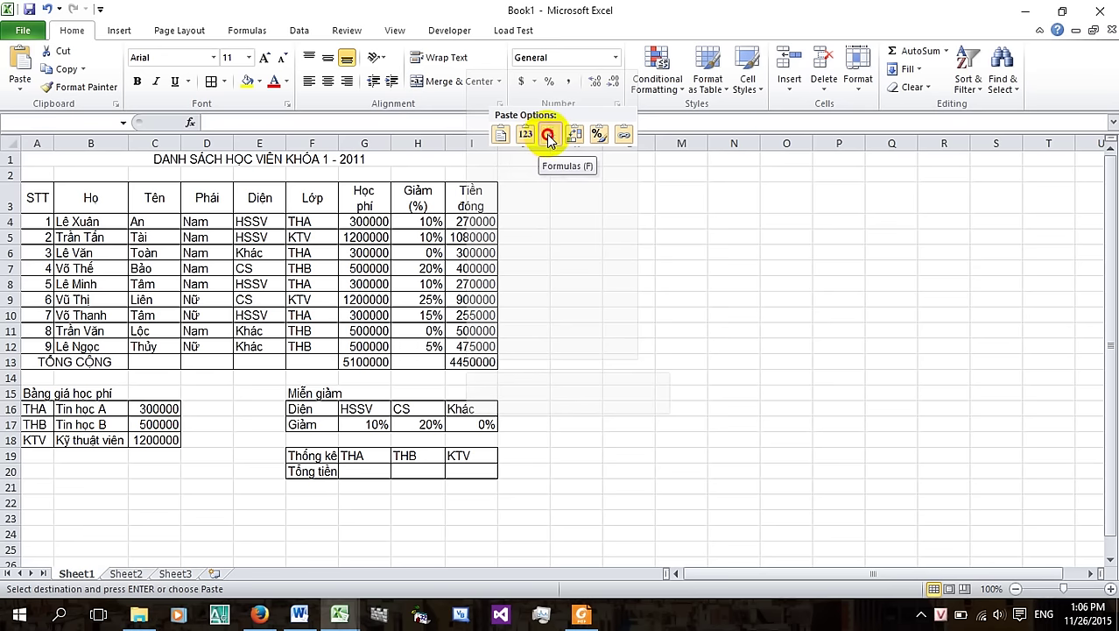
left_click(550, 138)
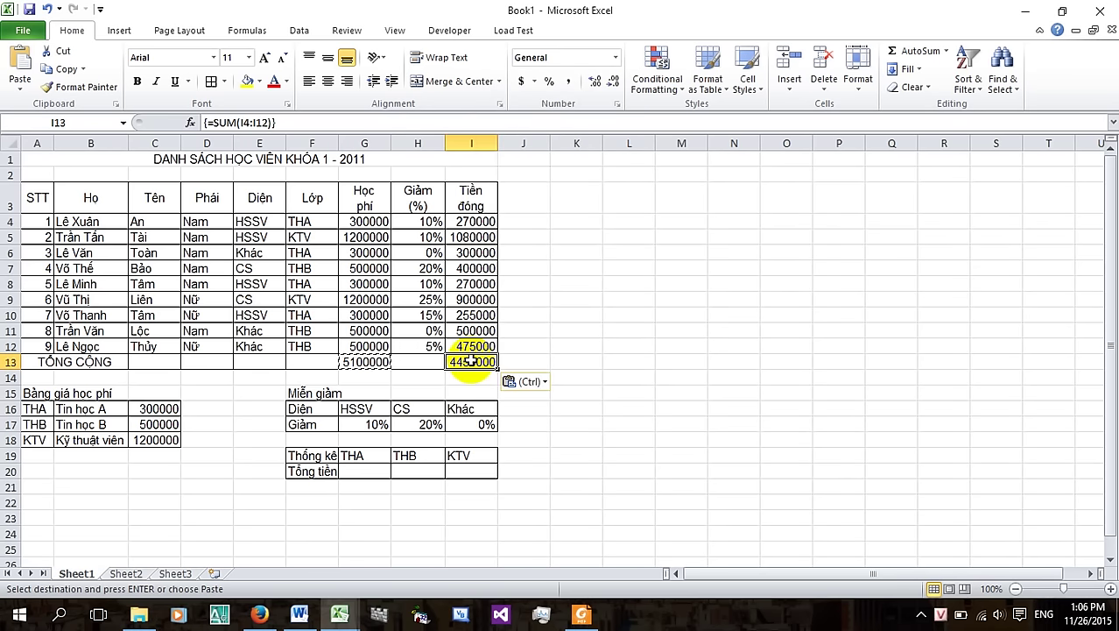
key("Escape")
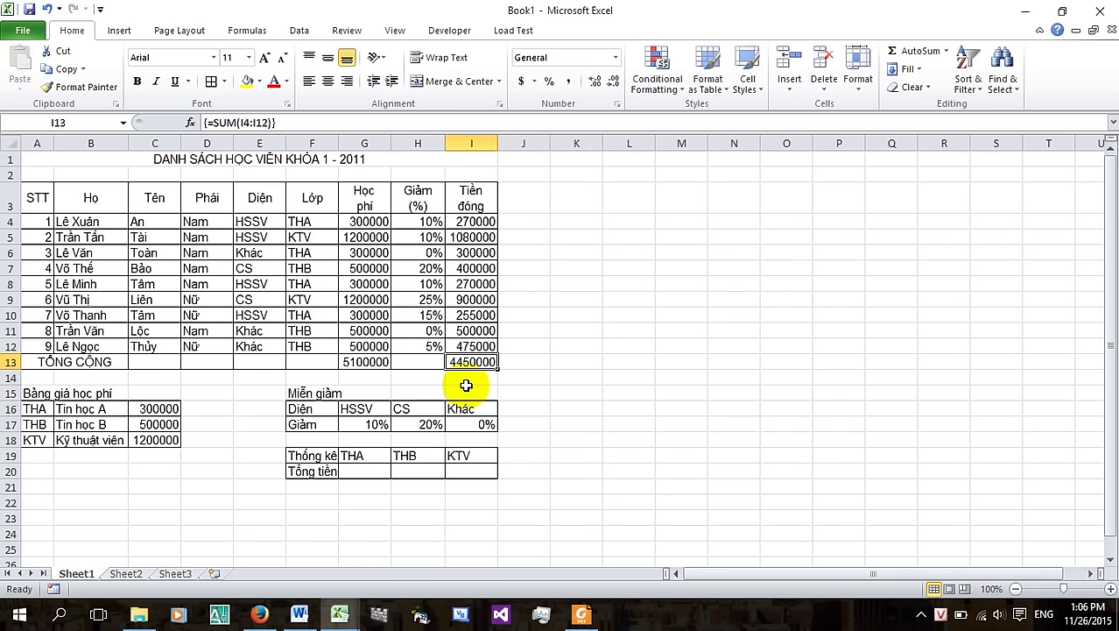
right_click(470, 367)
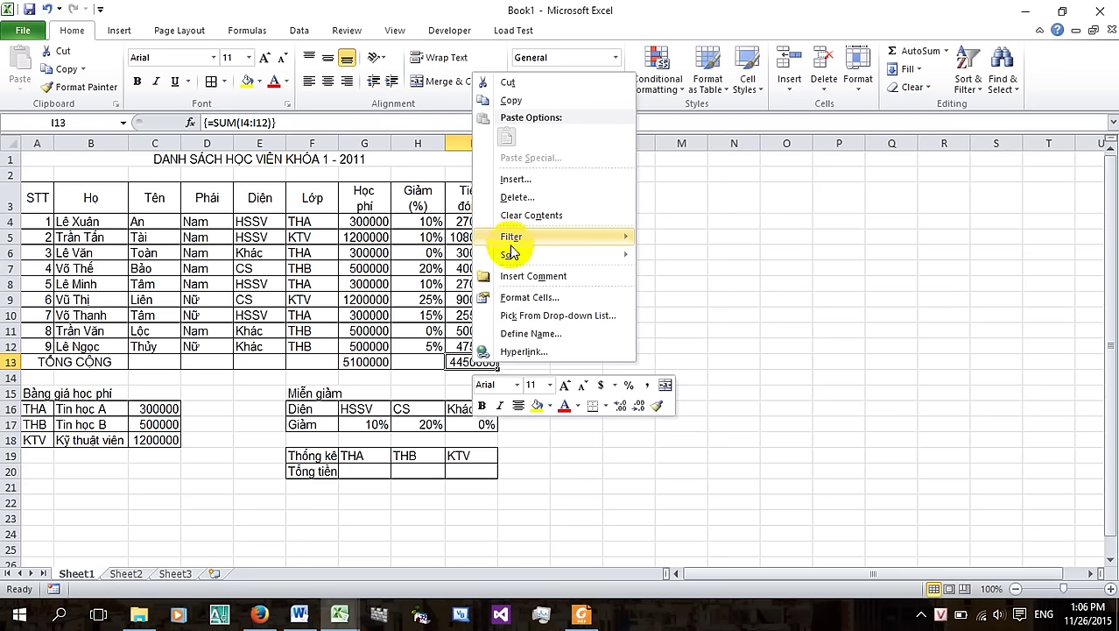
left_click(457, 366)
key("ctrl+c")
left_click(508, 361)
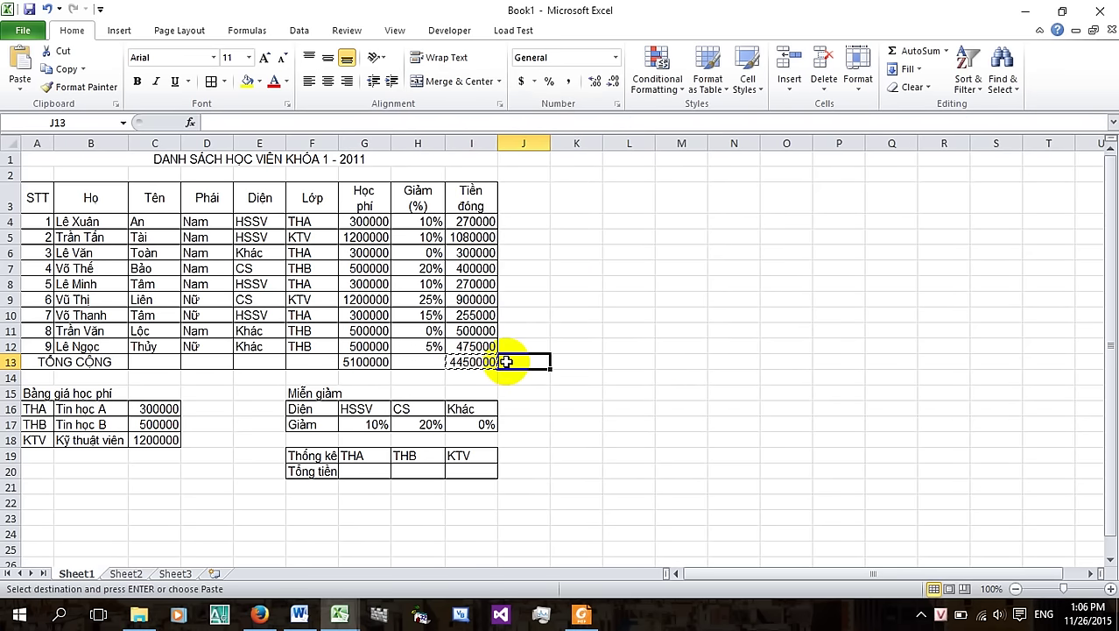
right_click(509, 363)
left_click(543, 138)
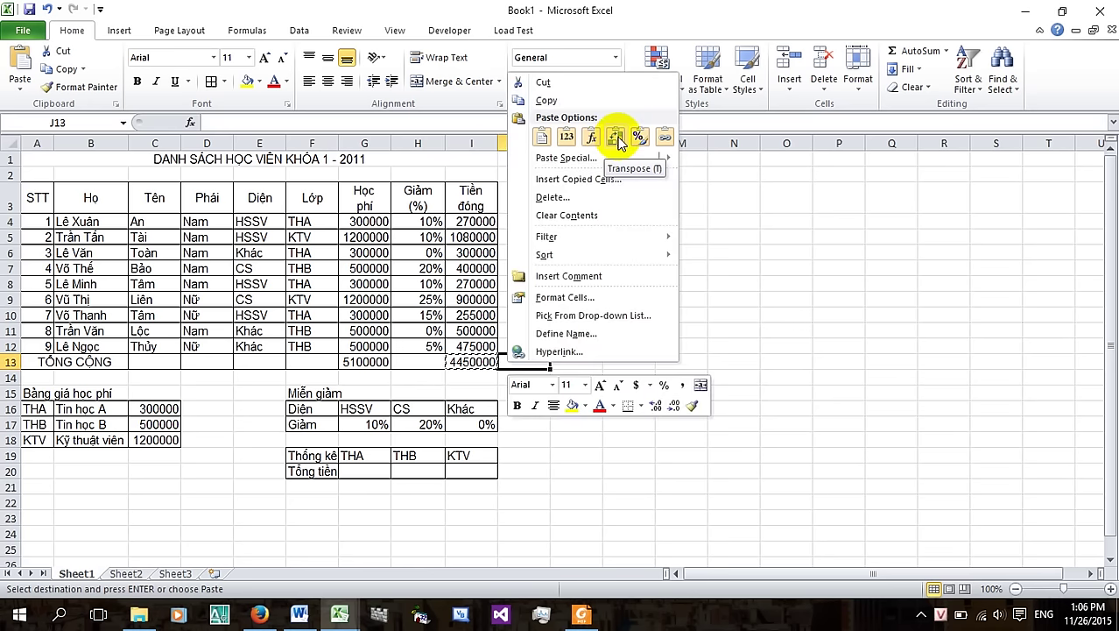
left_click(617, 138)
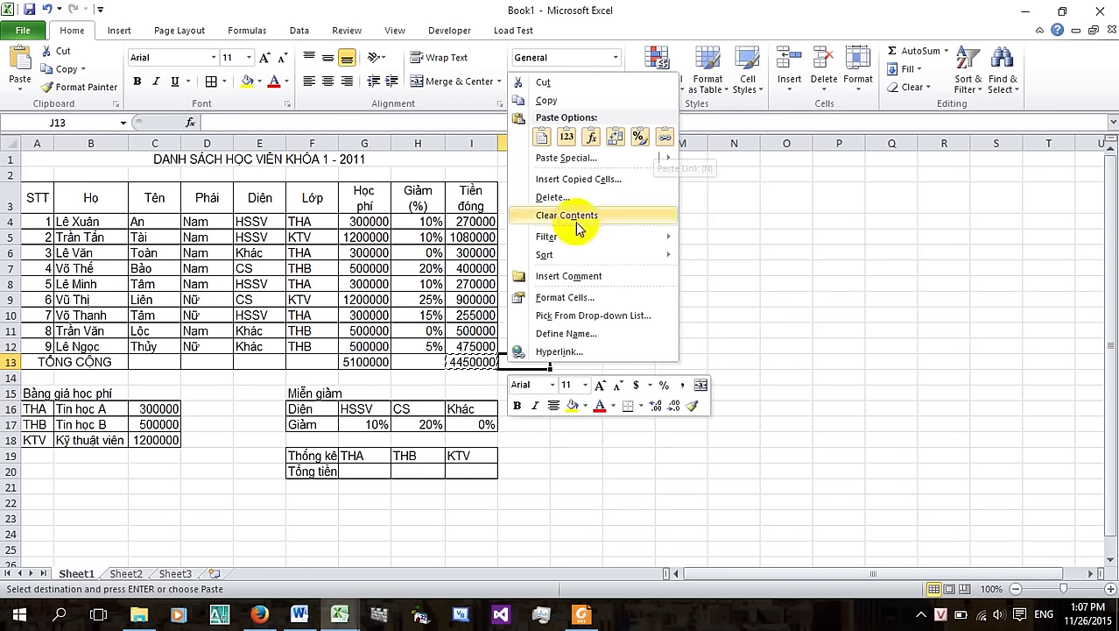
left_click(470, 363)
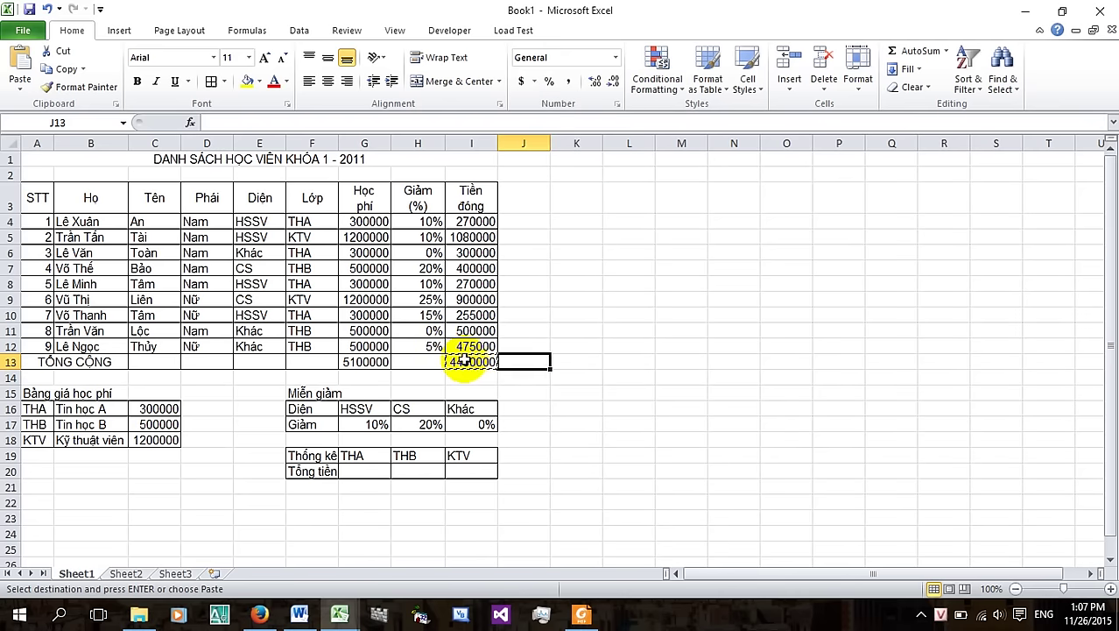
key("Escape")
left_click(307, 376)
left_click(324, 426)
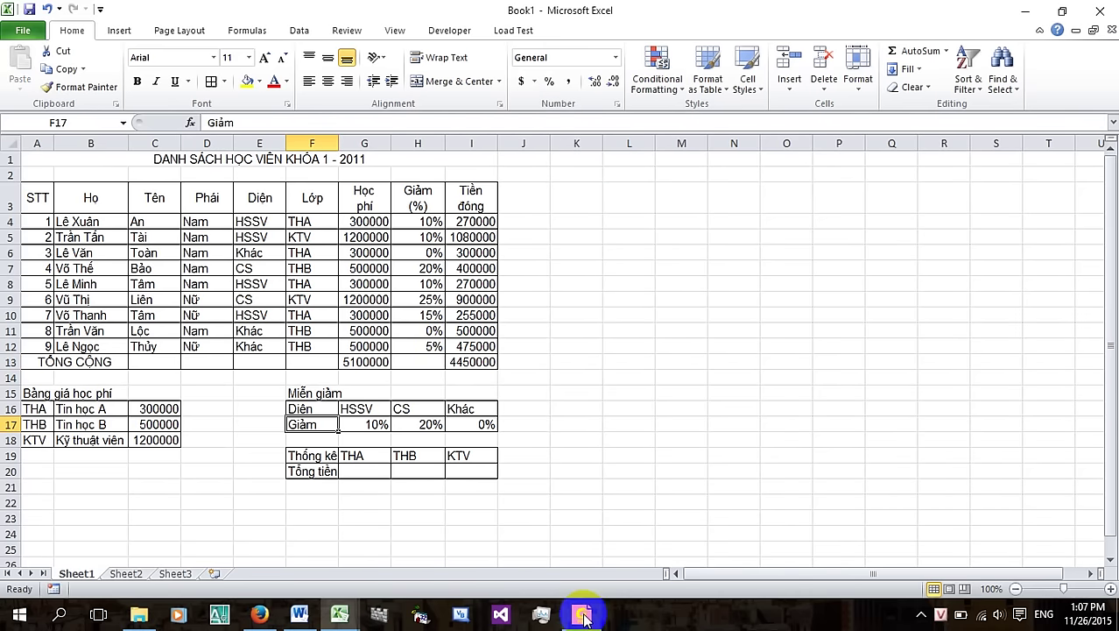
Read requirements 5 to 7 in the exercise PDF
left_click(581, 613)
scroll(806, 469, "down", 3)
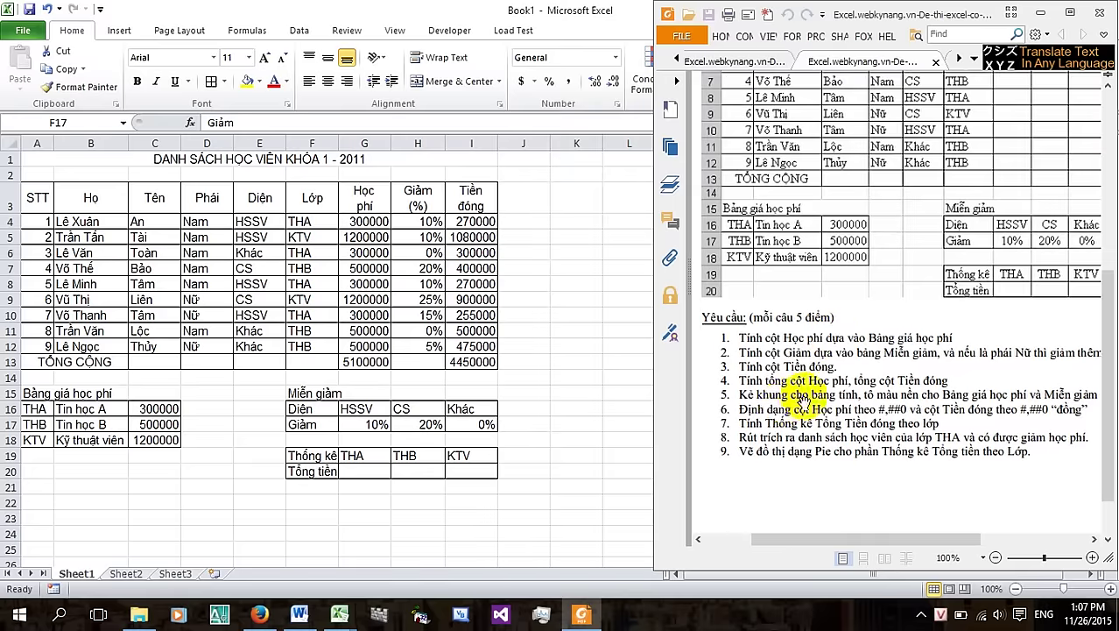
left_click_drag(740, 394, 755, 436)
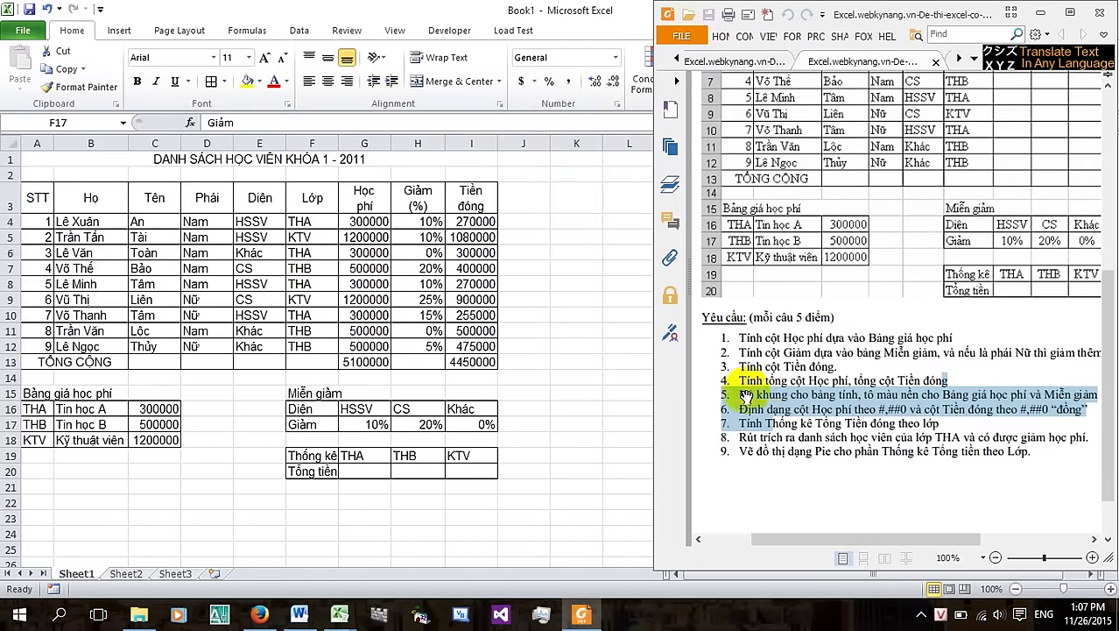
left_click(814, 423)
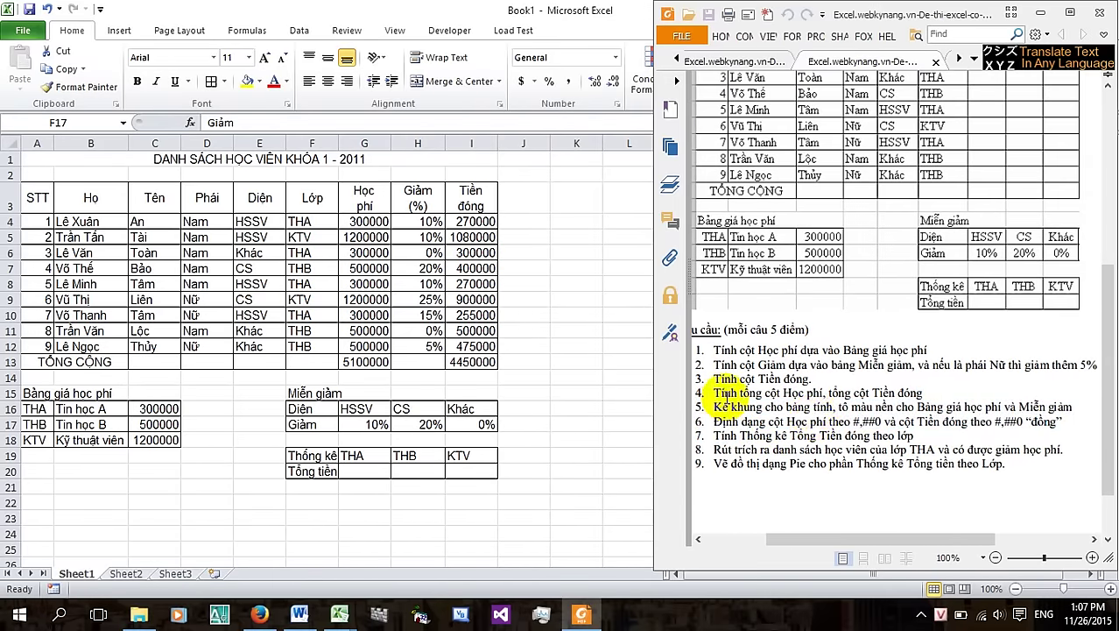
Review the student table ranges and the Tiền đóng total formula =SUM(I4:I12) without changing it
left_click_drag(471, 221, 473, 355)
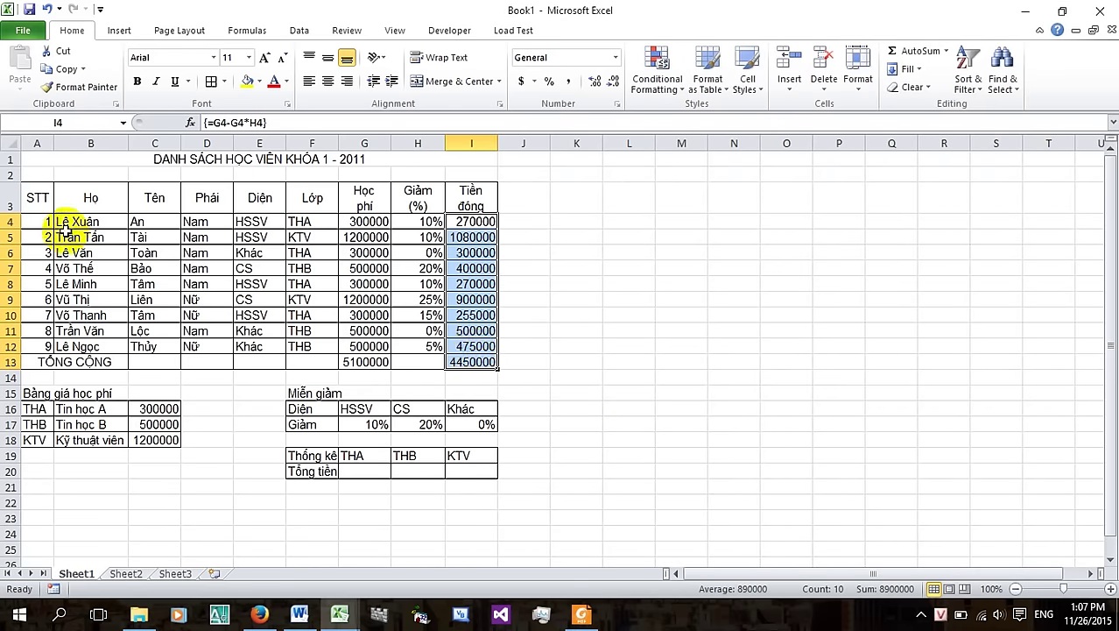
left_click_drag(33, 194, 467, 366)
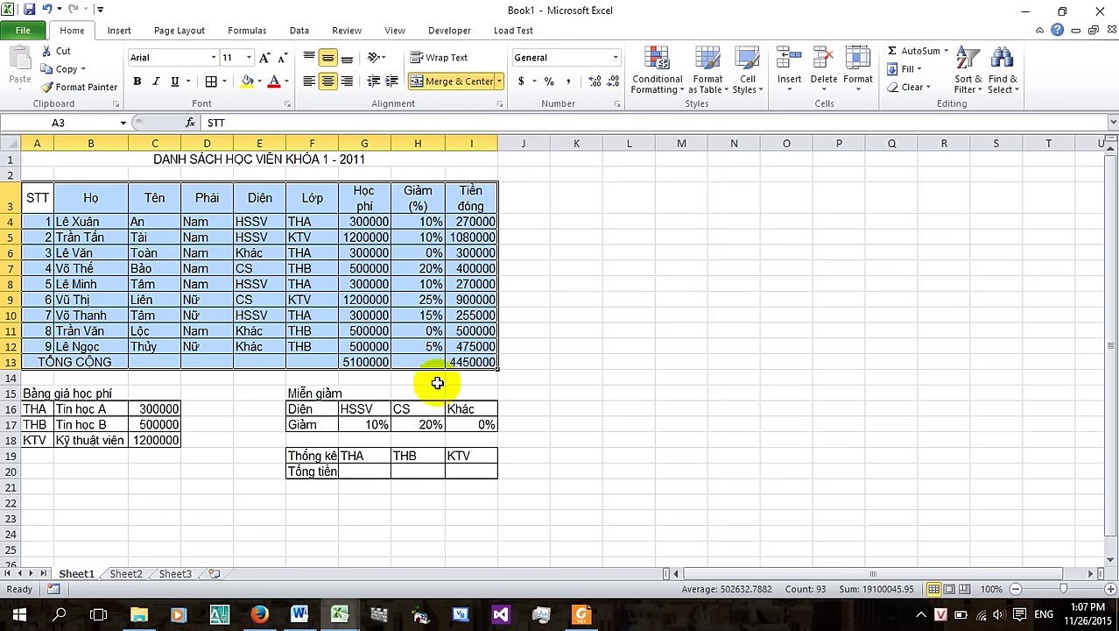
left_click(473, 362)
double_click(473, 361)
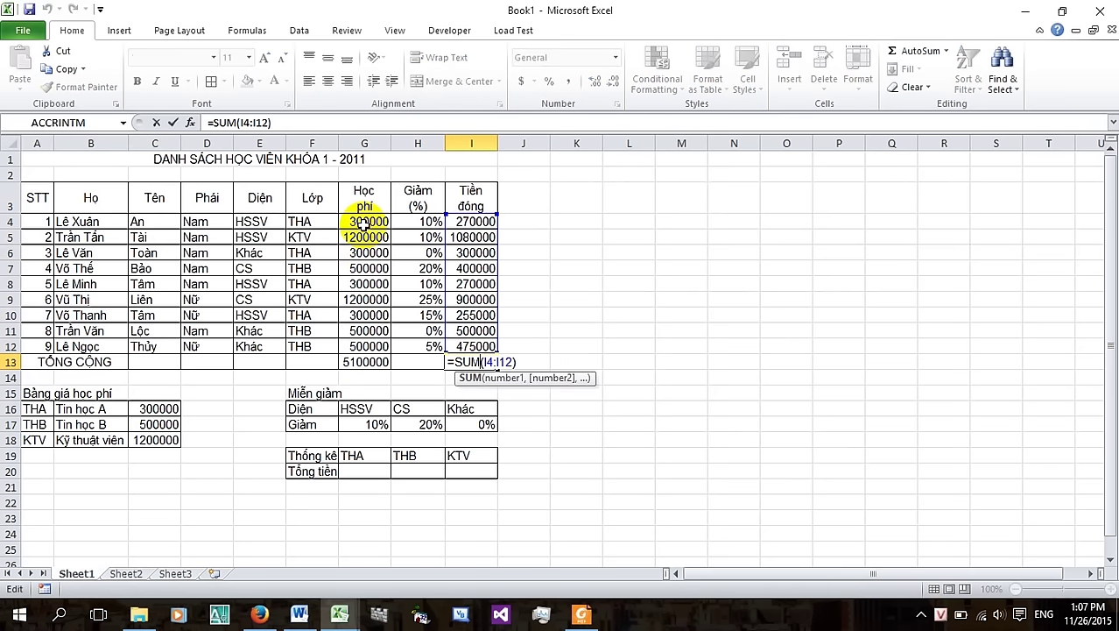
key("Escape")
left_click_drag(363, 198, 479, 364)
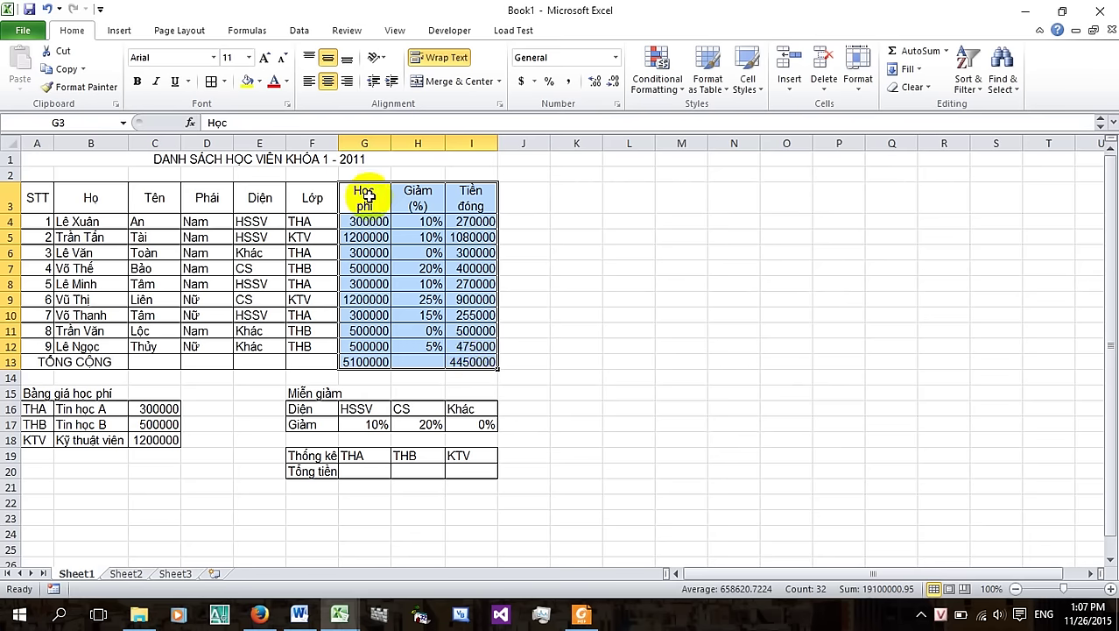
left_click(562, 317)
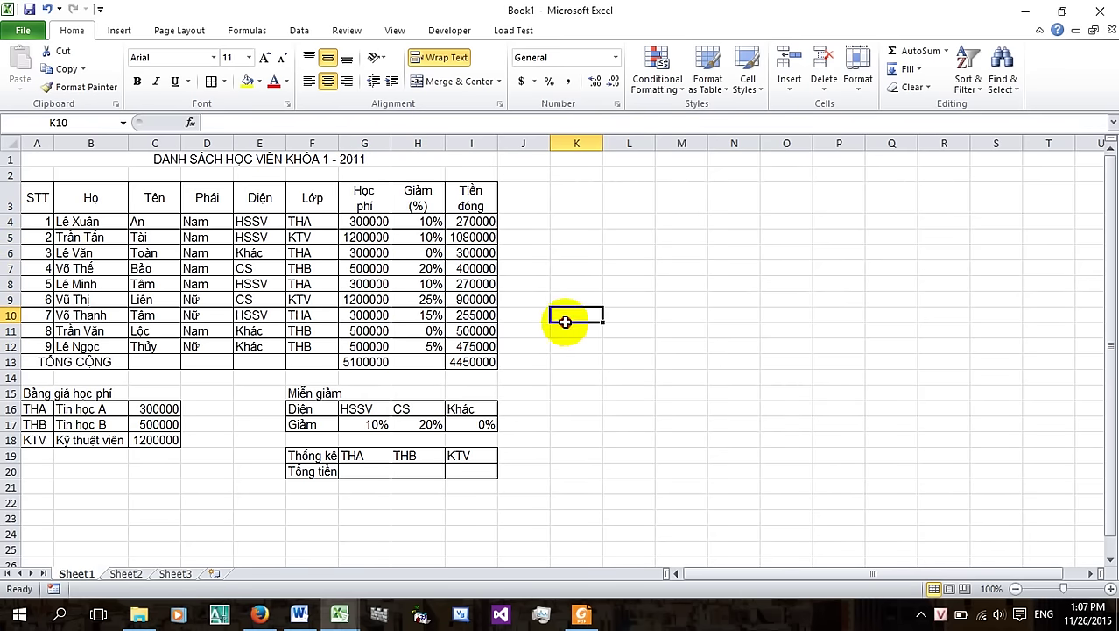
Reposition the exercise PDF on its table and requirements, then return to the workbook
left_click(546, 599)
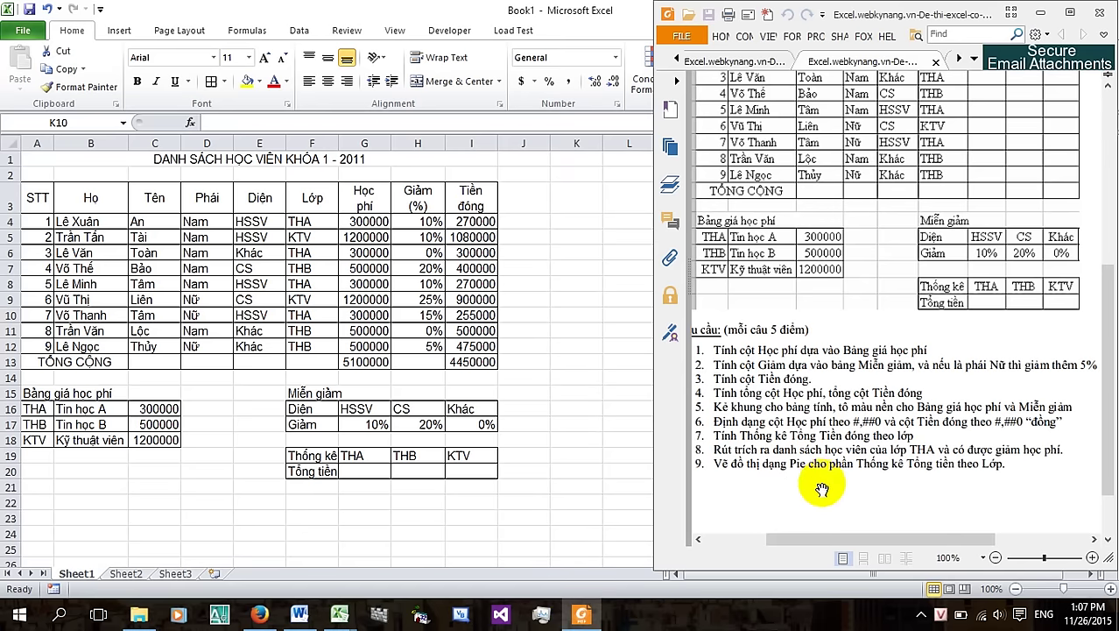
left_click_drag(821, 489, 823, 411)
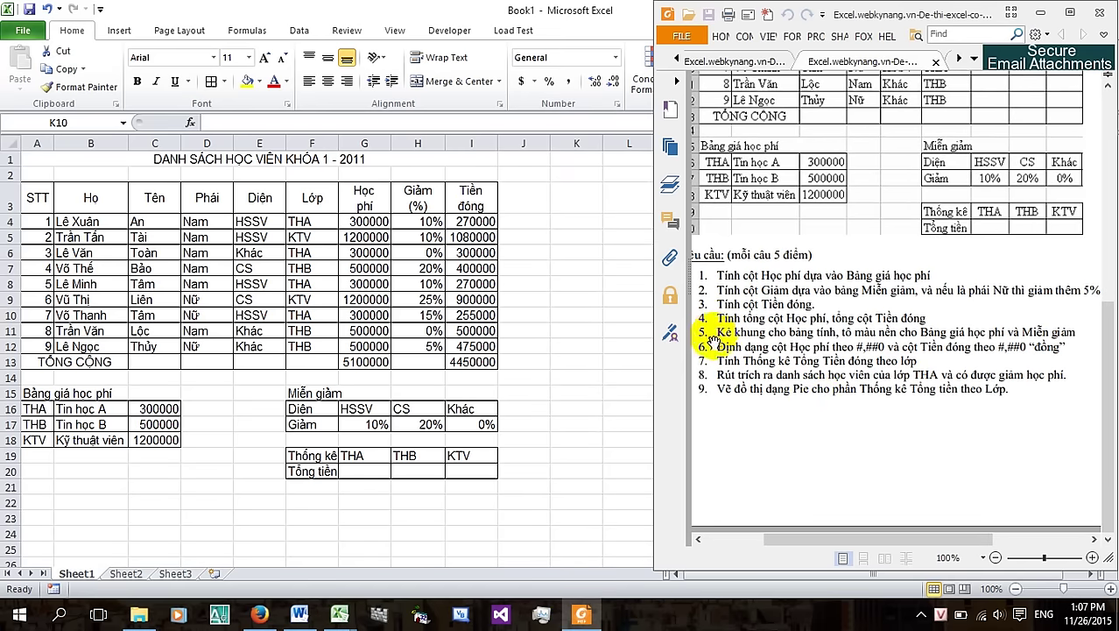
left_click_drag(937, 320, 928, 469)
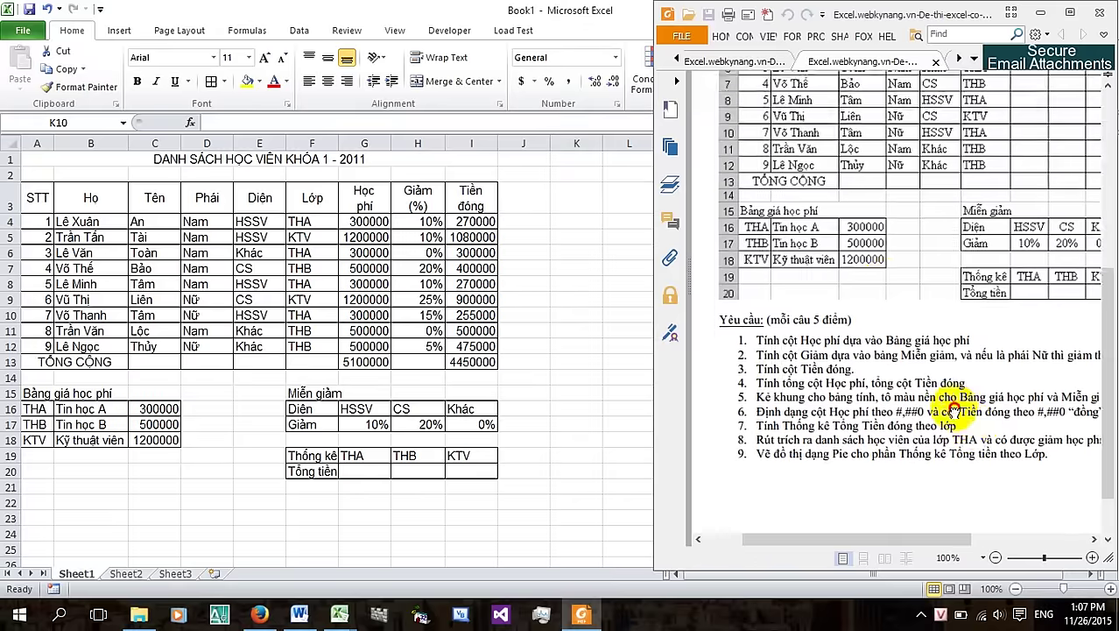
left_click_drag(749, 269, 744, 177)
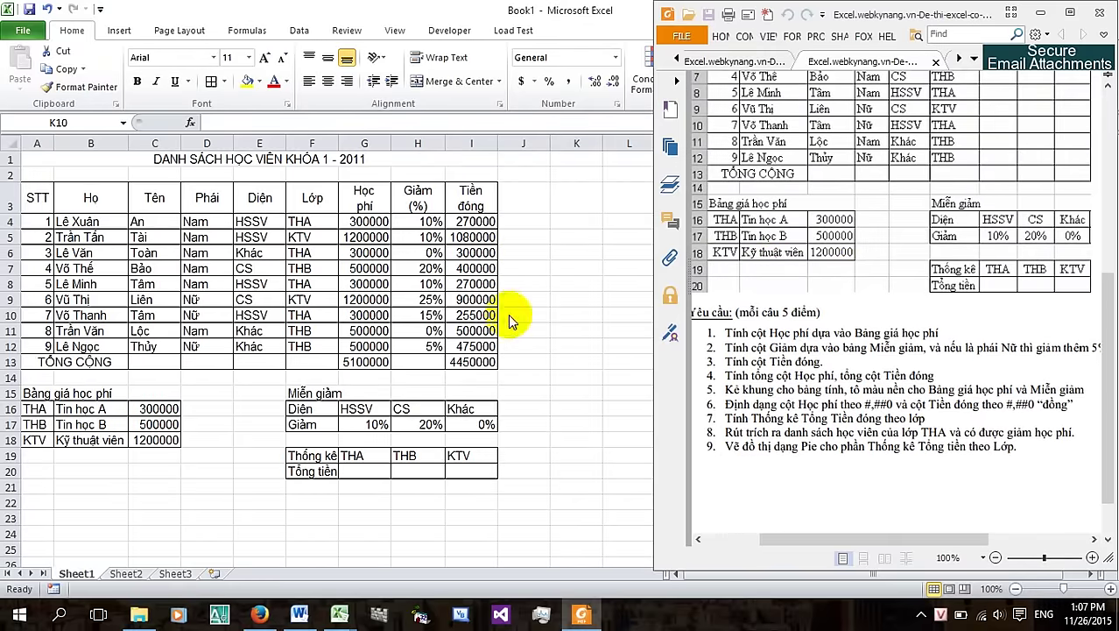
left_click_drag(804, 327, 879, 324)
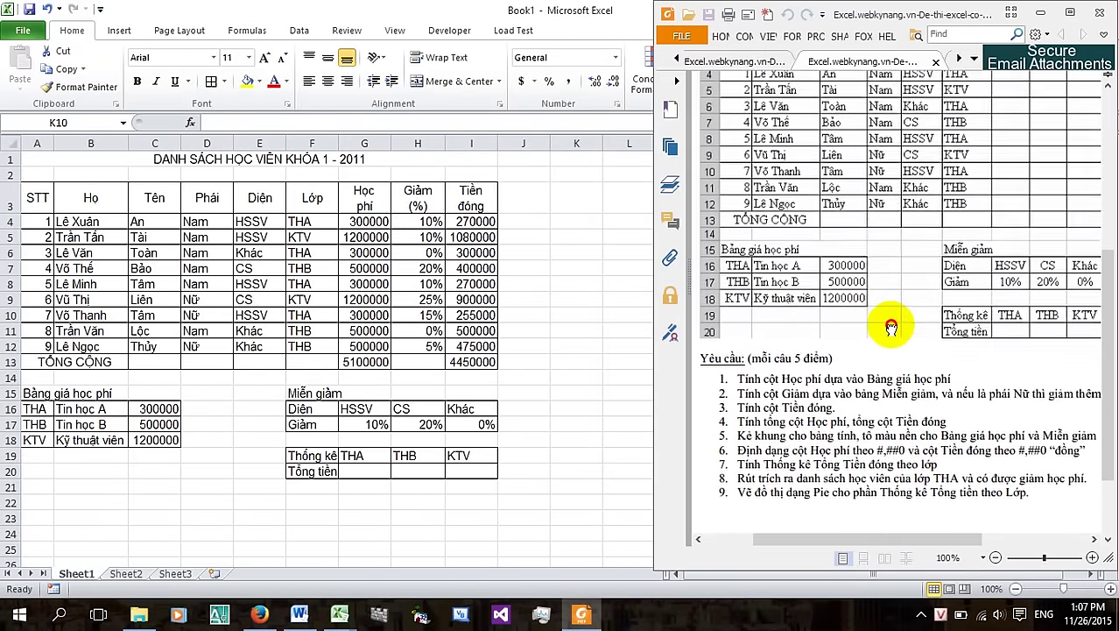
left_click(564, 314)
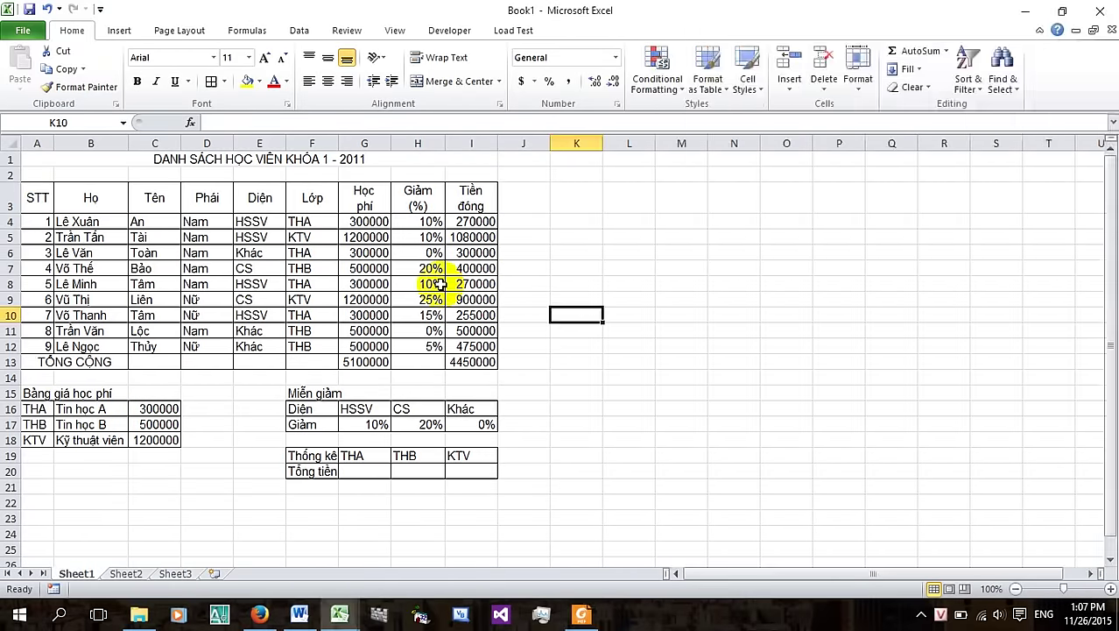
Fill the student table header row A3:I3, STT to Tiền đóng, with blue
left_click_drag(35, 187, 473, 198)
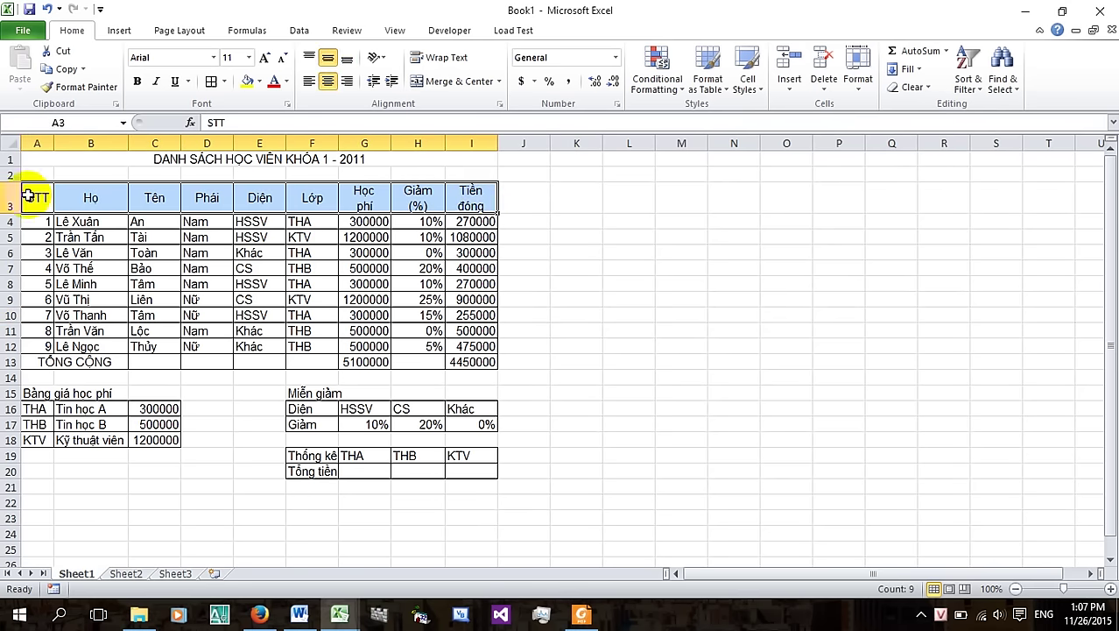
left_click(287, 83)
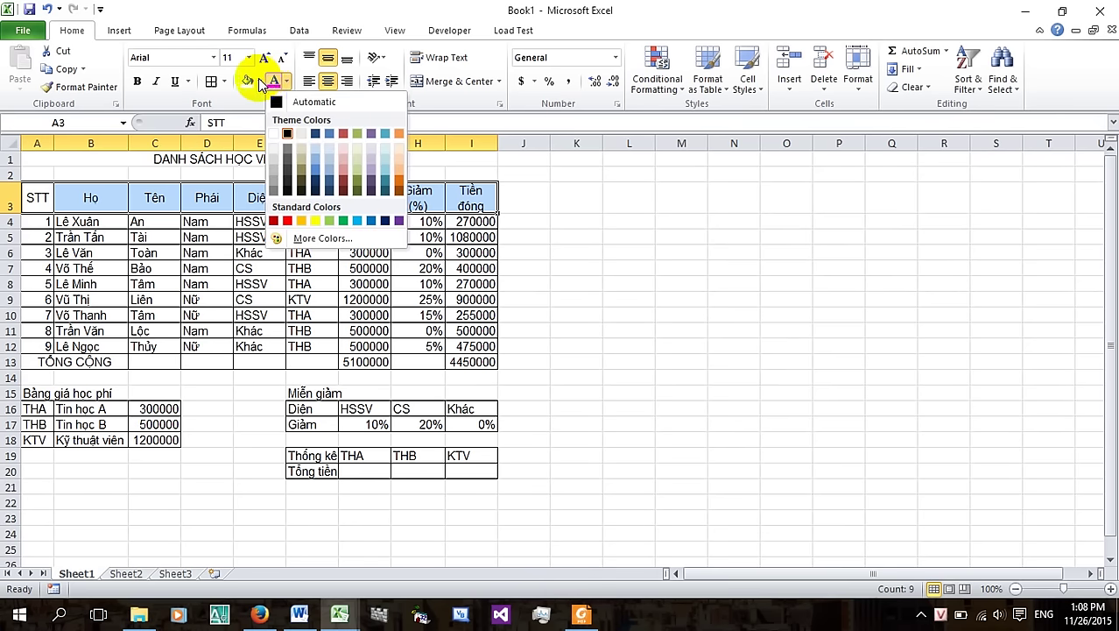
left_click(260, 82)
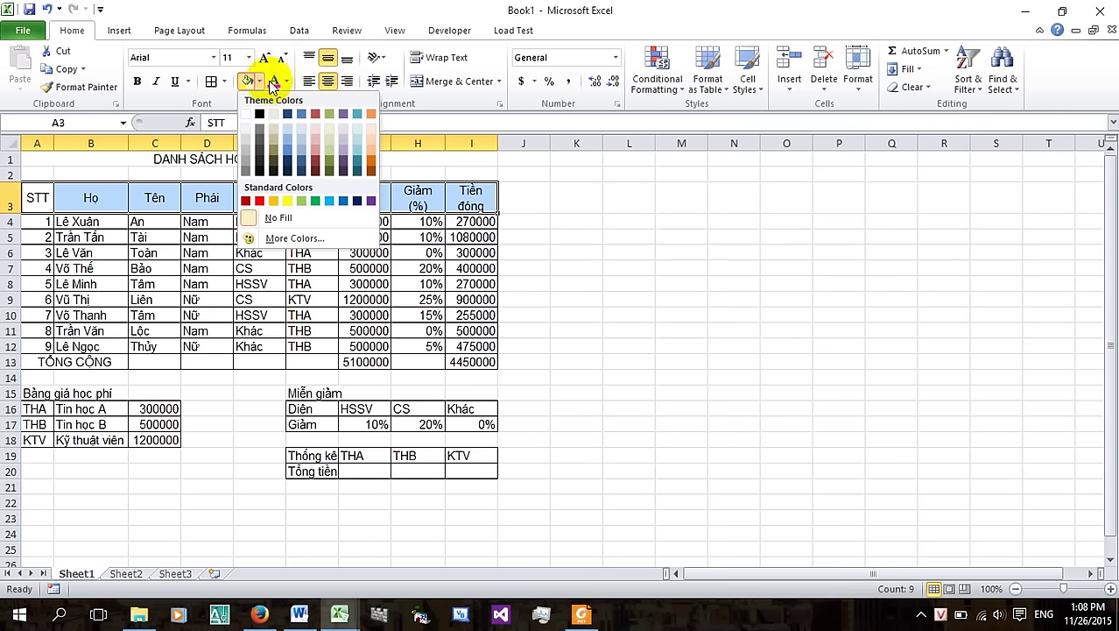
left_click(286, 81)
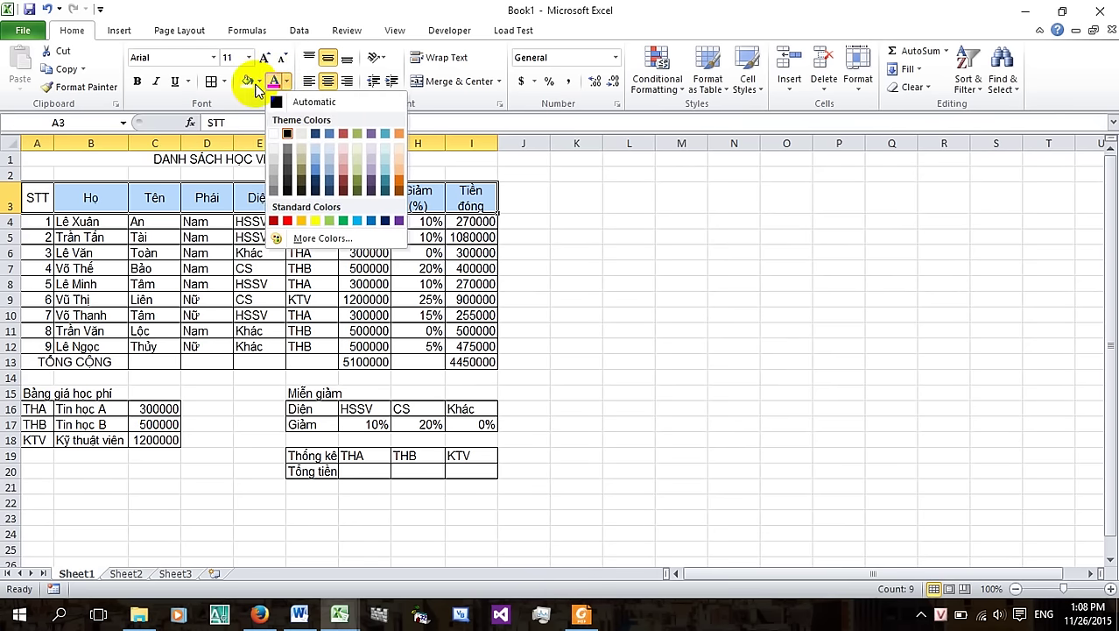
left_click(259, 81)
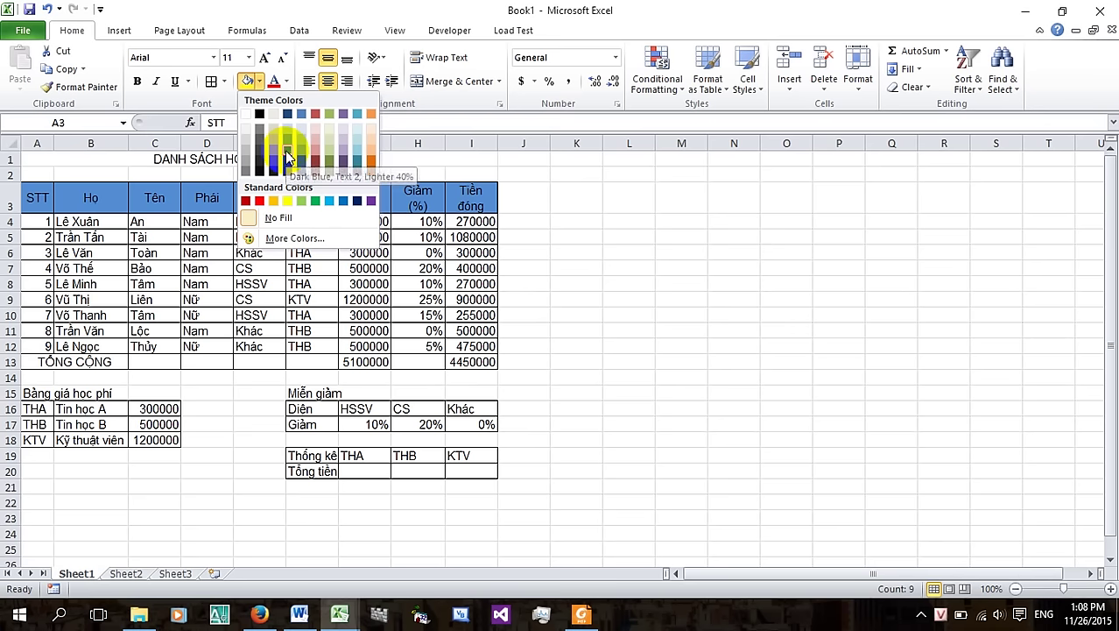
left_click(287, 141)
Fill the course codes THA, THB, KTV and the discount table's Diện and Giảm labels blue
left_click(188, 366)
left_click_drag(35, 408, 40, 436)
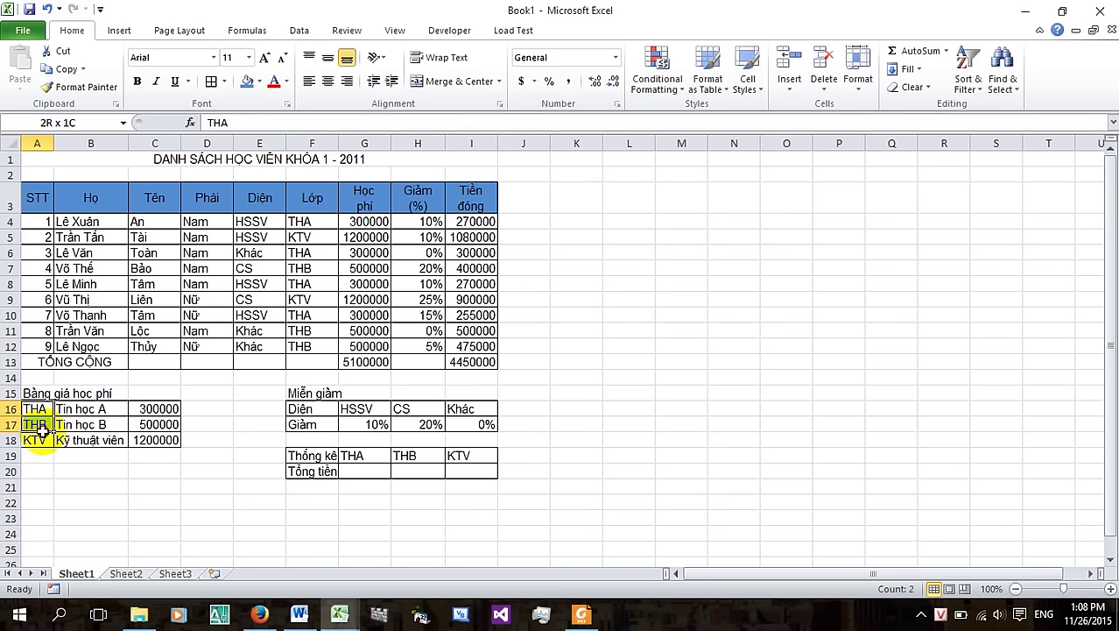
left_click(248, 81)
left_click_drag(300, 408, 444, 418)
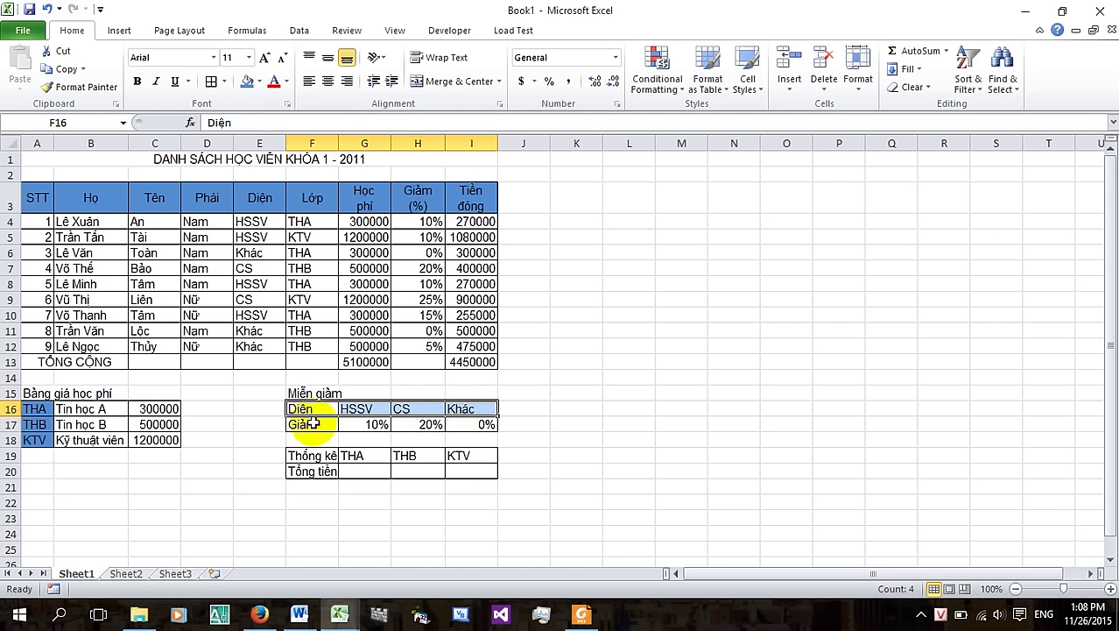
left_click(313, 425, "ctrl")
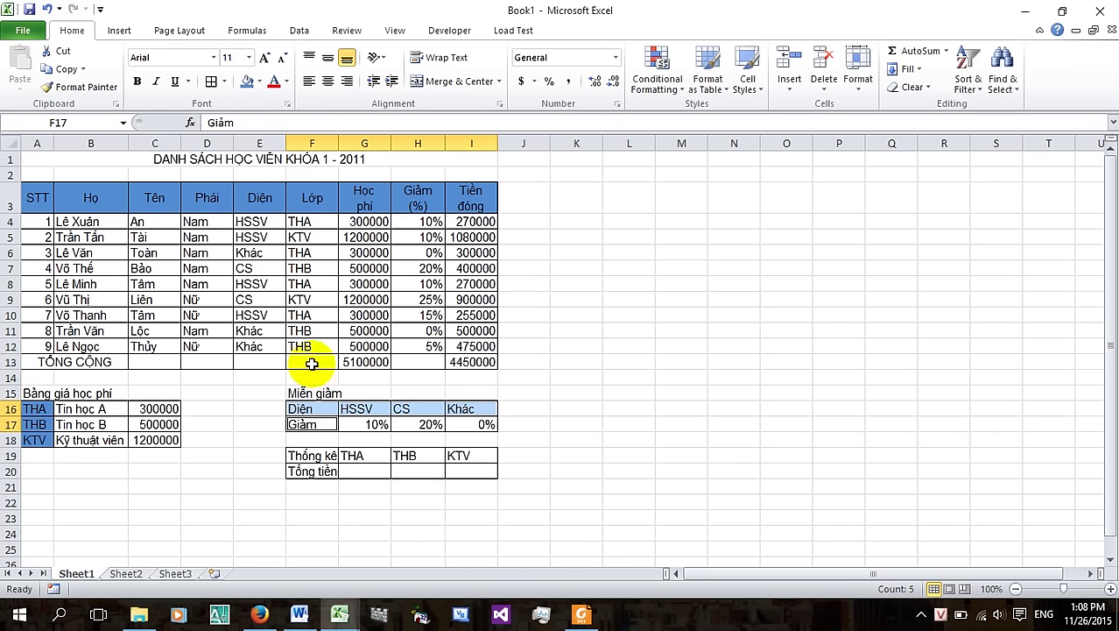
left_click(248, 81)
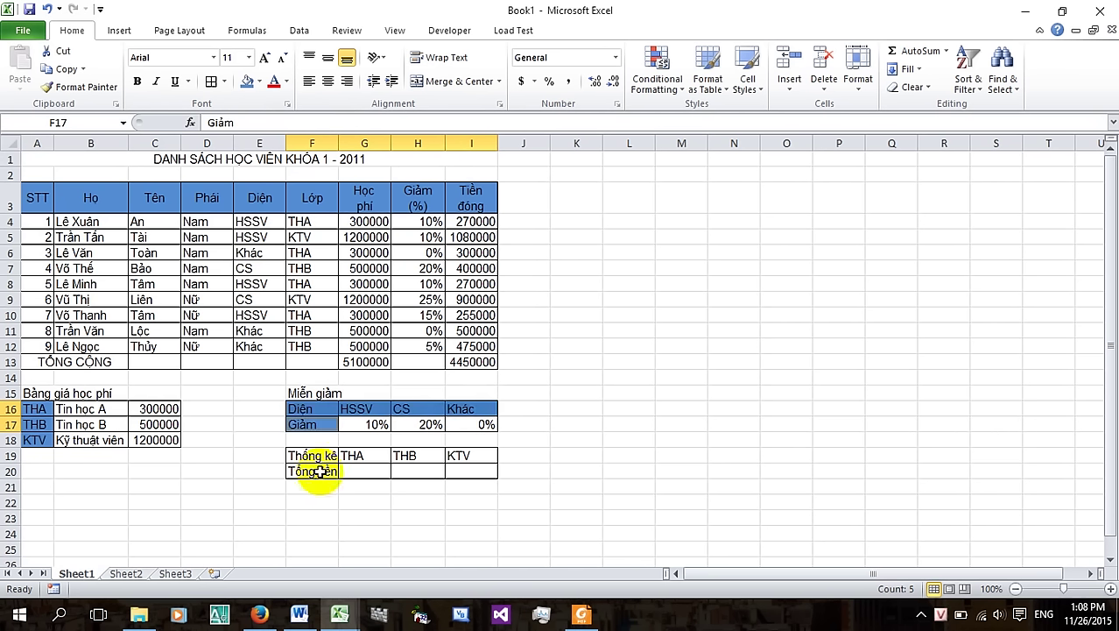
Fill the statistics table labels from Thống kê to Tổng tiền with blue
left_click(313, 456)
mouse_move(313, 456)
left_mouse_down()
mouse_move(311, 470)
mouse_move(465, 456)
left_mouse_up()
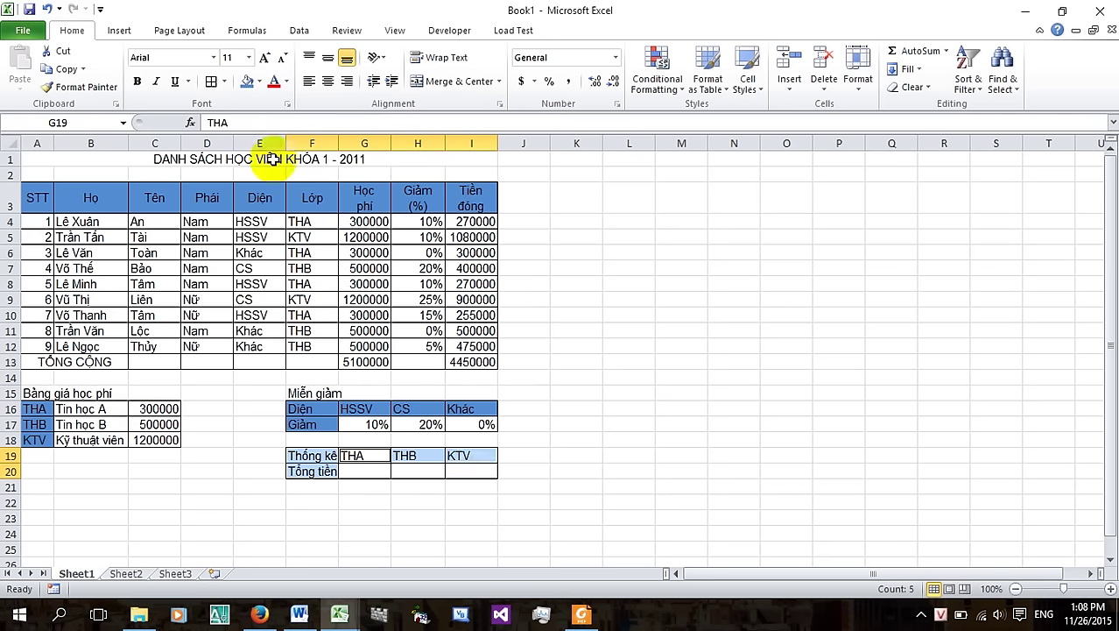
left_click(246, 83)
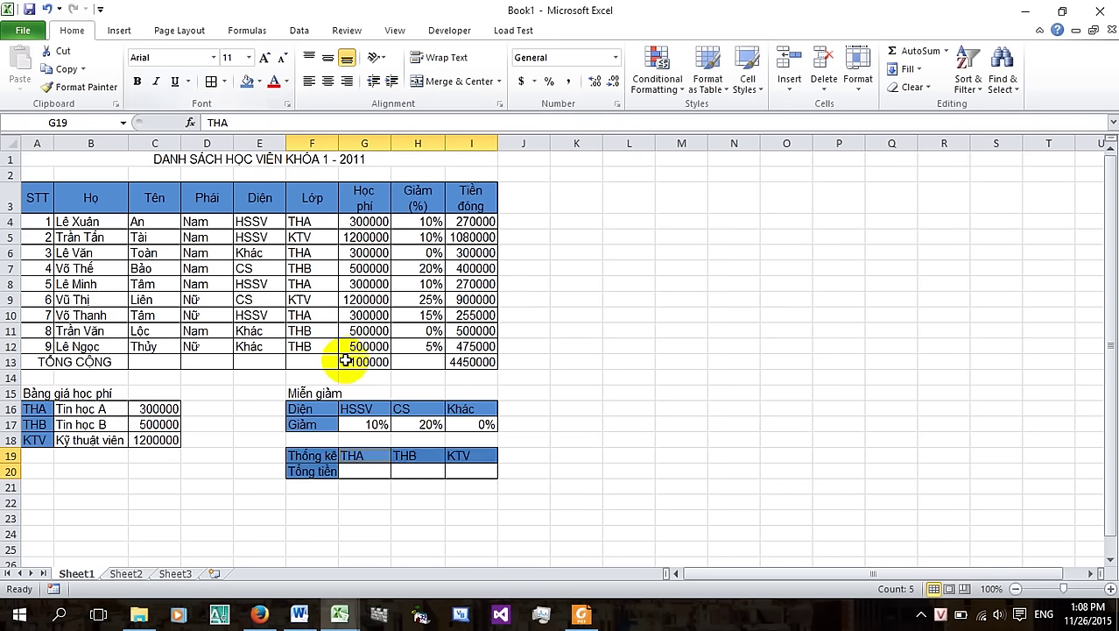
left_click(346, 361)
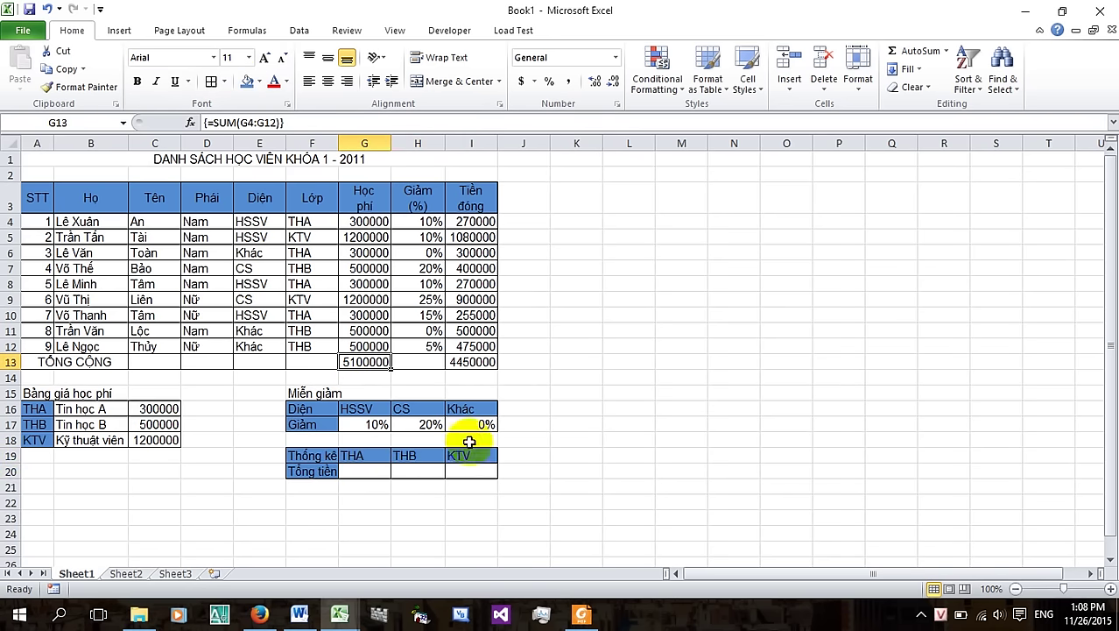
left_click(518, 348)
left_click(580, 616)
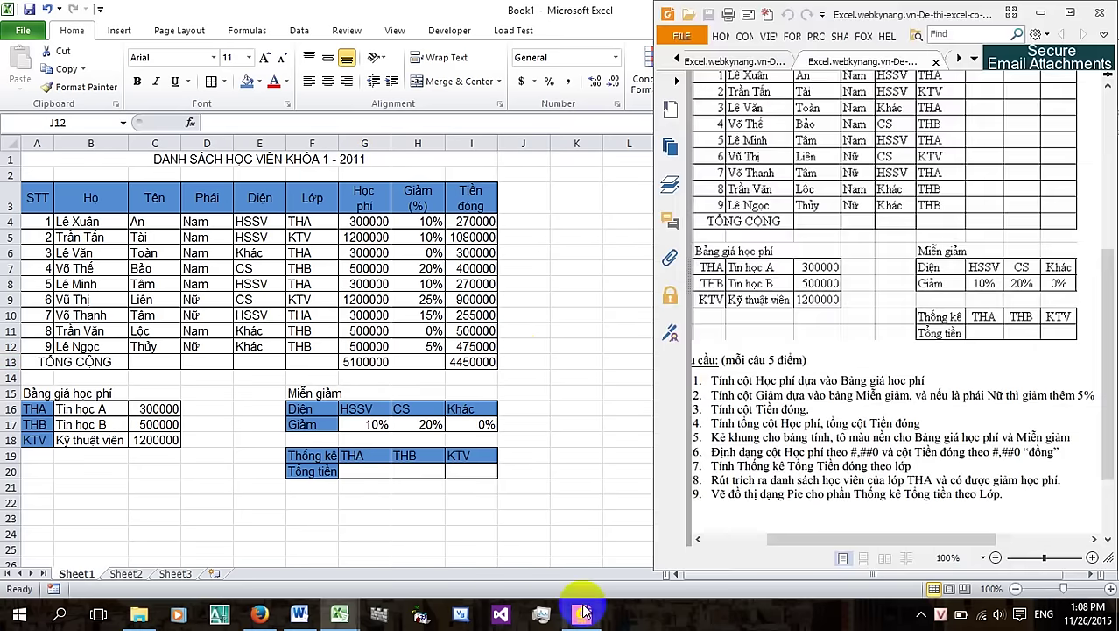
Look up the #,##0 "đồng" format in requirement 6, then select the Học phí cells G4:G13
scroll(771, 481, "down", 3)
scroll(782, 436, "down", 3)
scroll(782, 436, "right", 1)
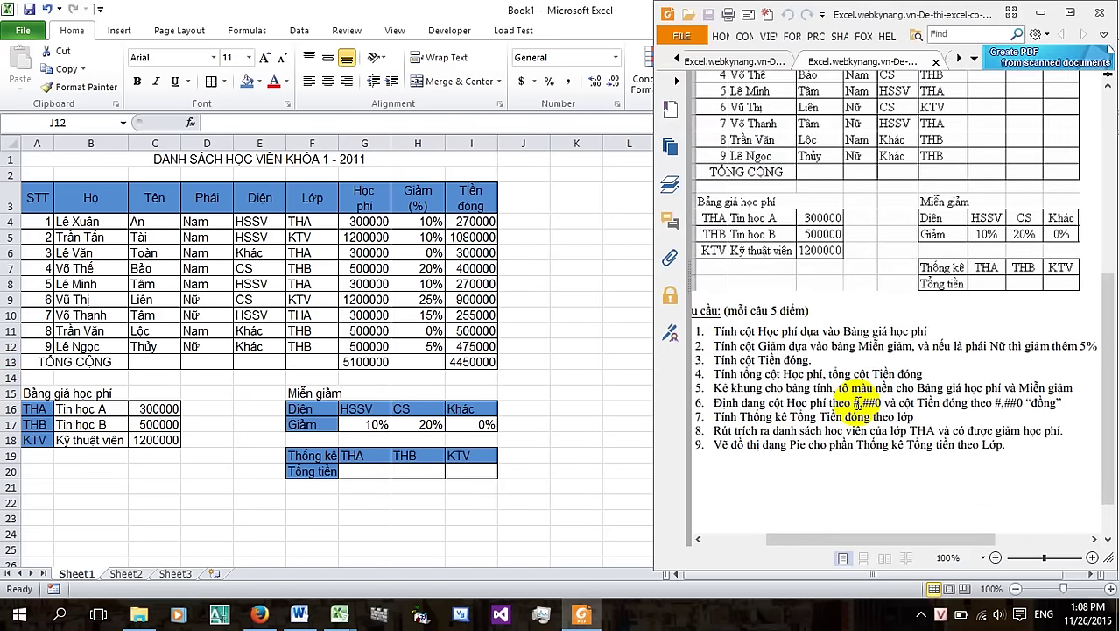
left_click_drag(854, 404, 880, 404)
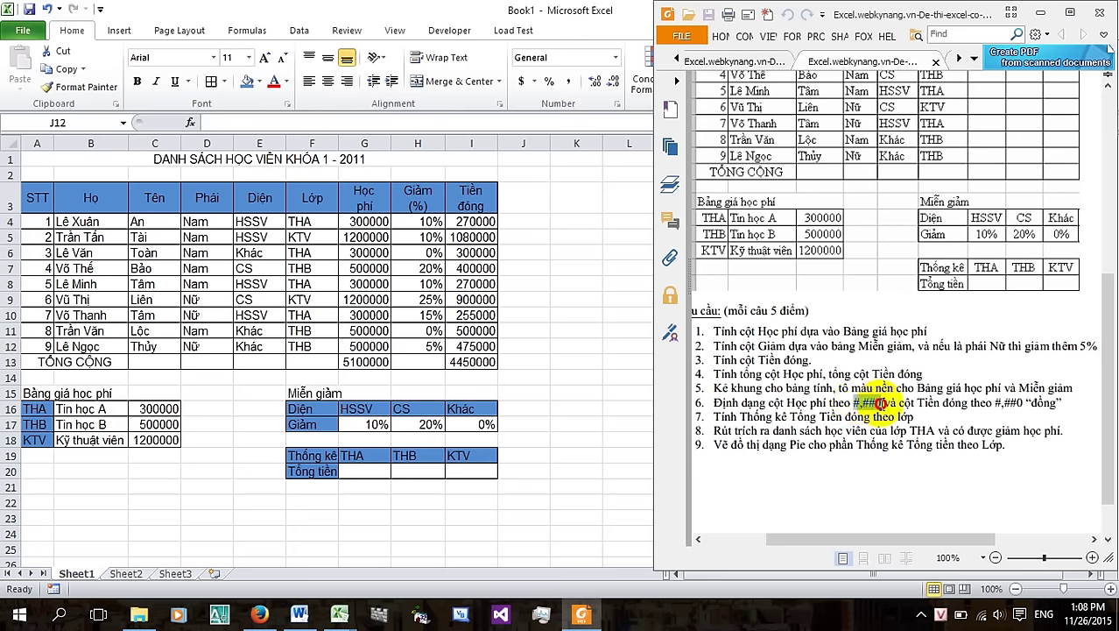
left_click_drag(996, 404, 1050, 404)
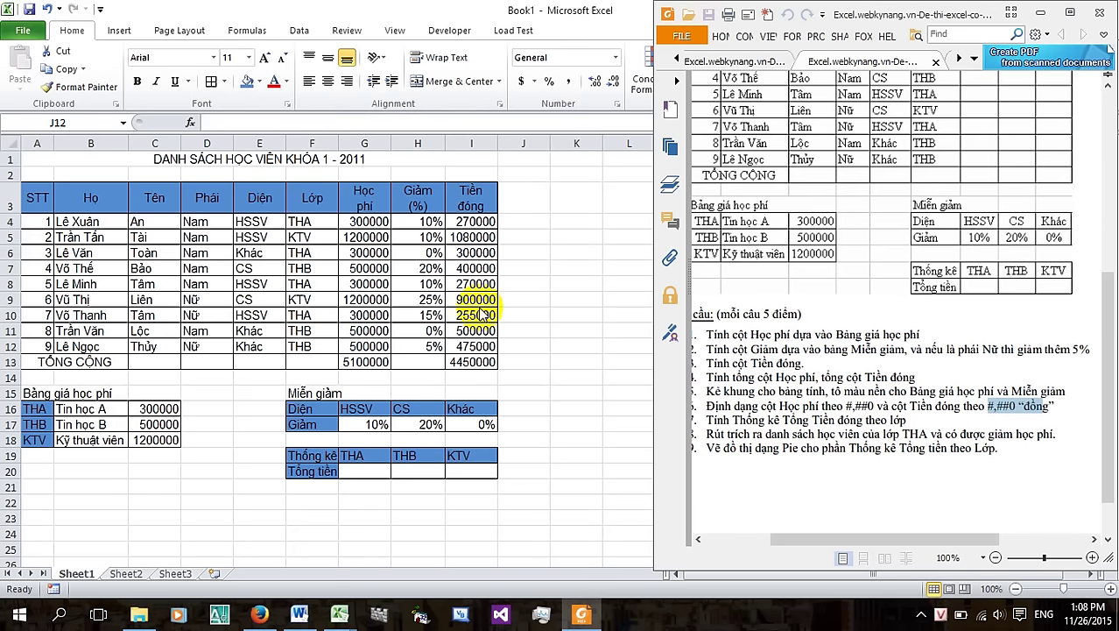
key("alt+Tab")
left_click_drag(368, 221, 363, 361)
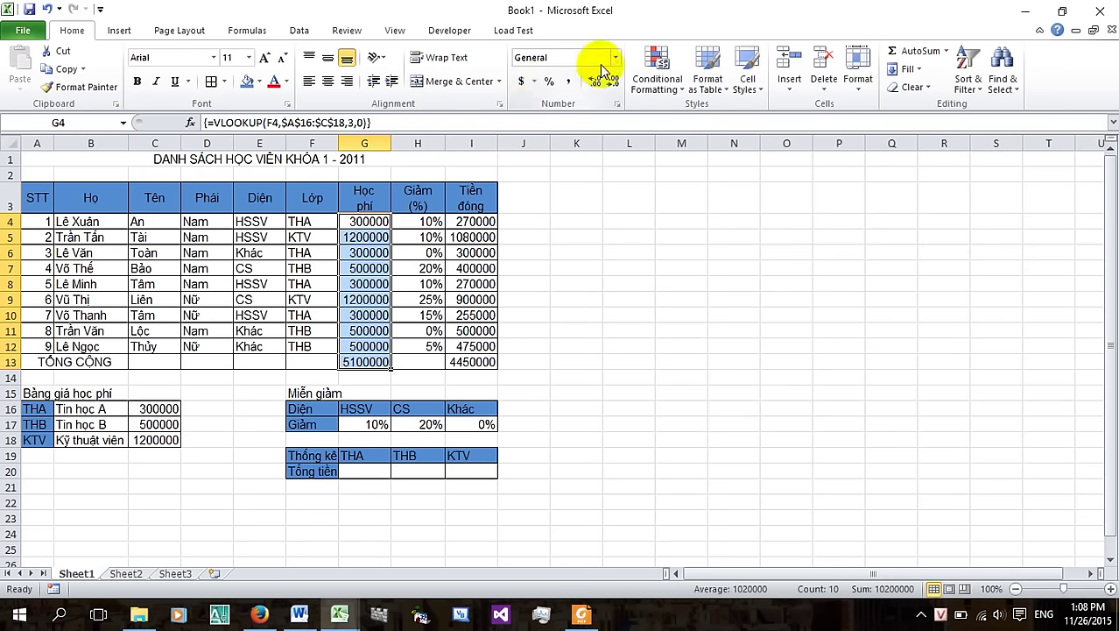
Compare the Currency and Accounting number formats for G4:G13, settling on Accounting
left_click(619, 104)
left_click_drag(580, 143, 646, 108)
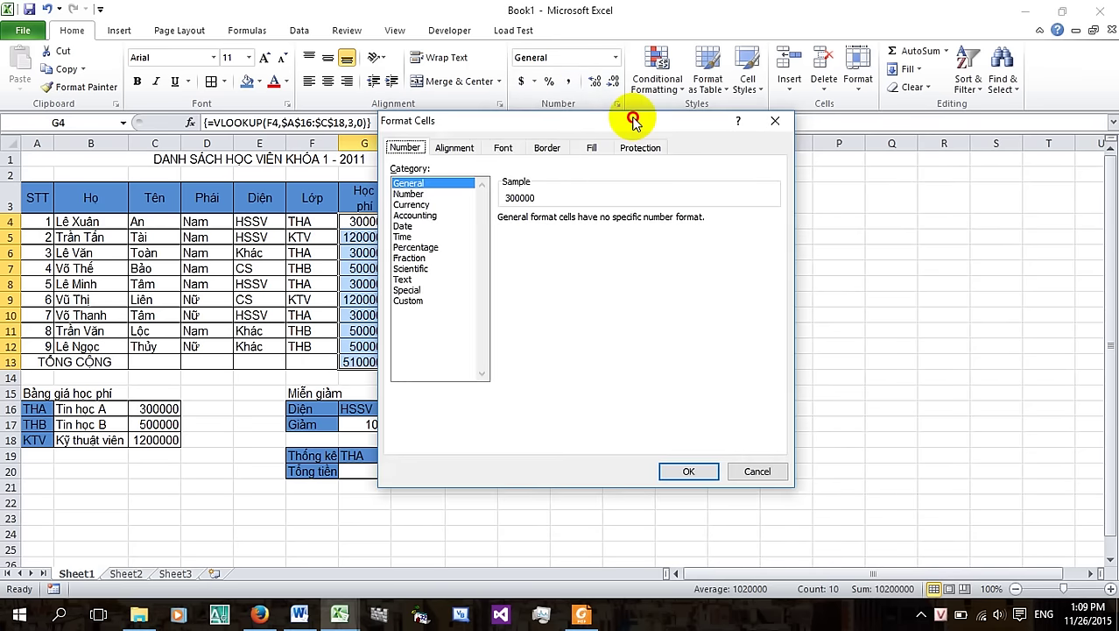
left_click(443, 203)
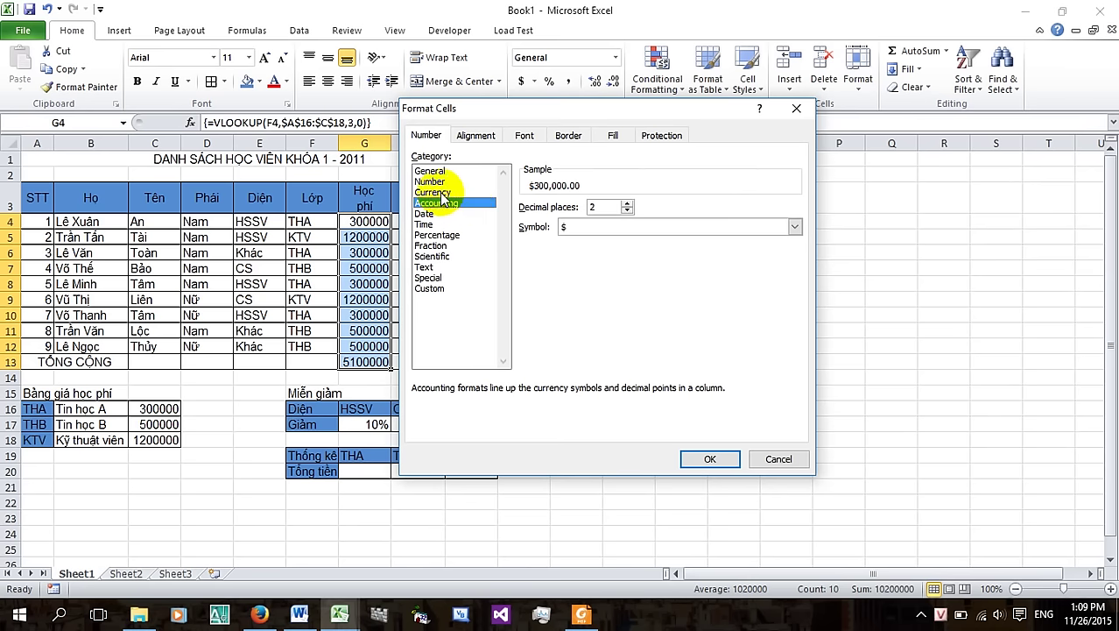
left_click(438, 192)
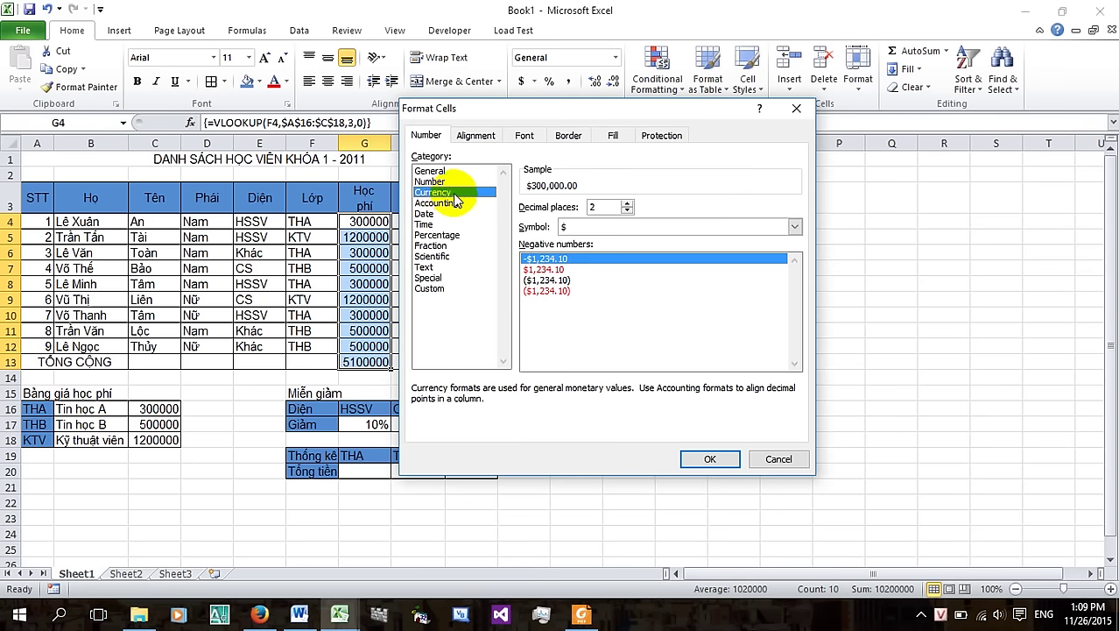
left_click(449, 204)
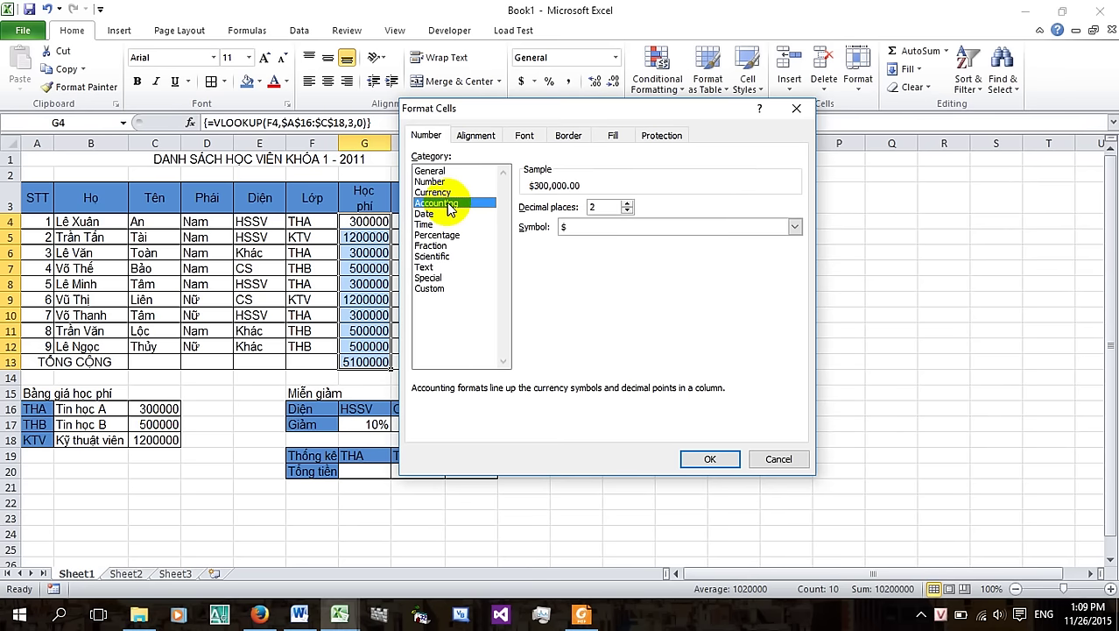
left_click(449, 193)
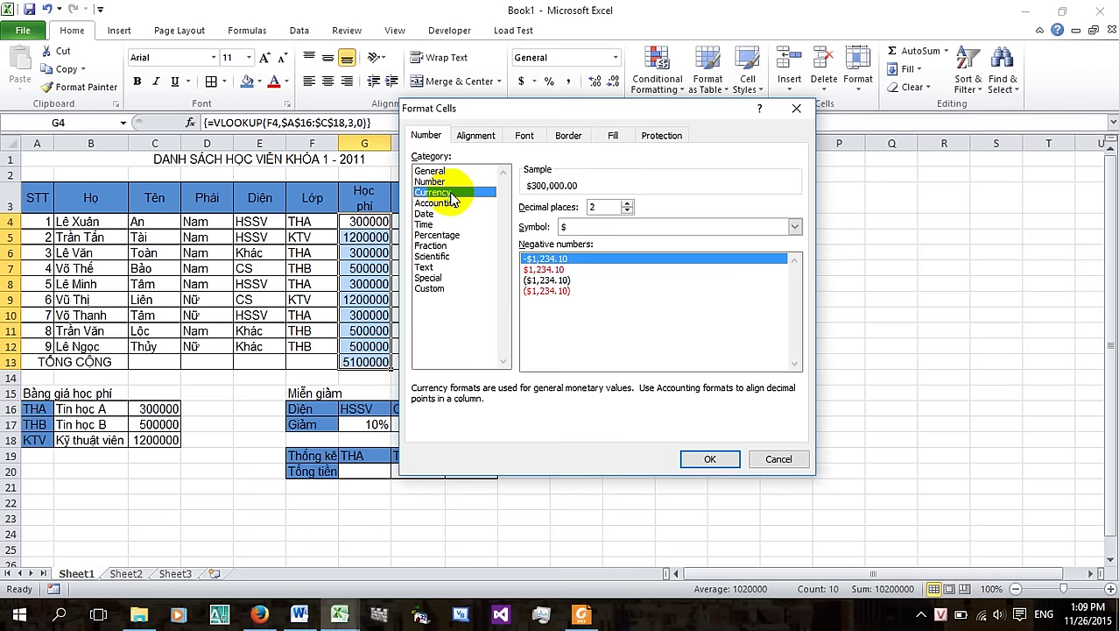
left_click(453, 203)
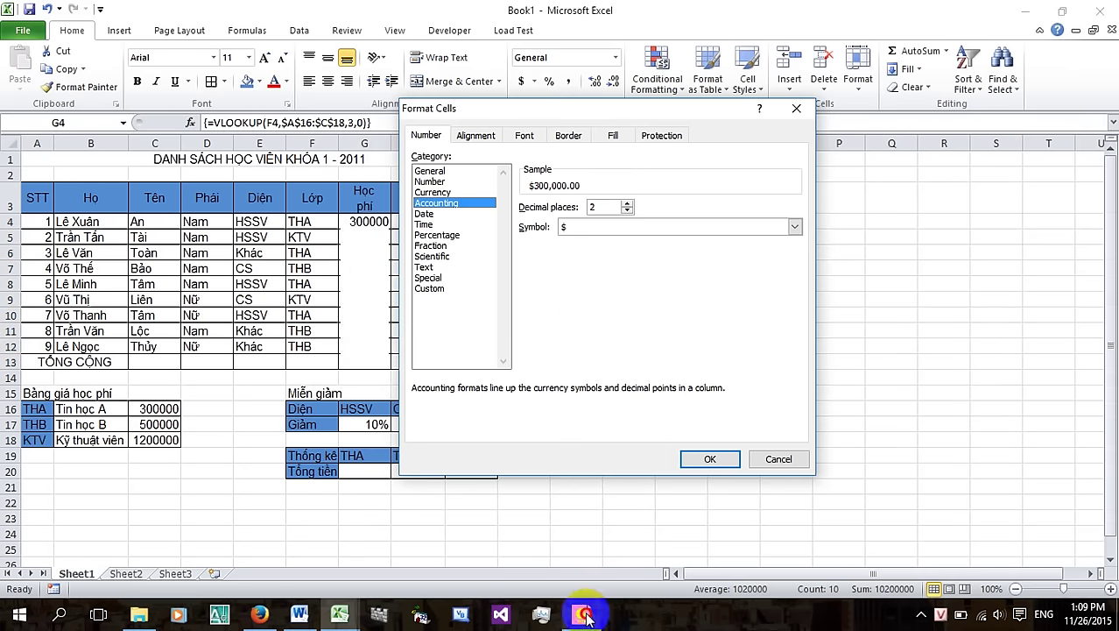
Set 0 decimal places and no currency symbol, then apply, showing 300,000 and 5,100,000
left_click(582, 613)
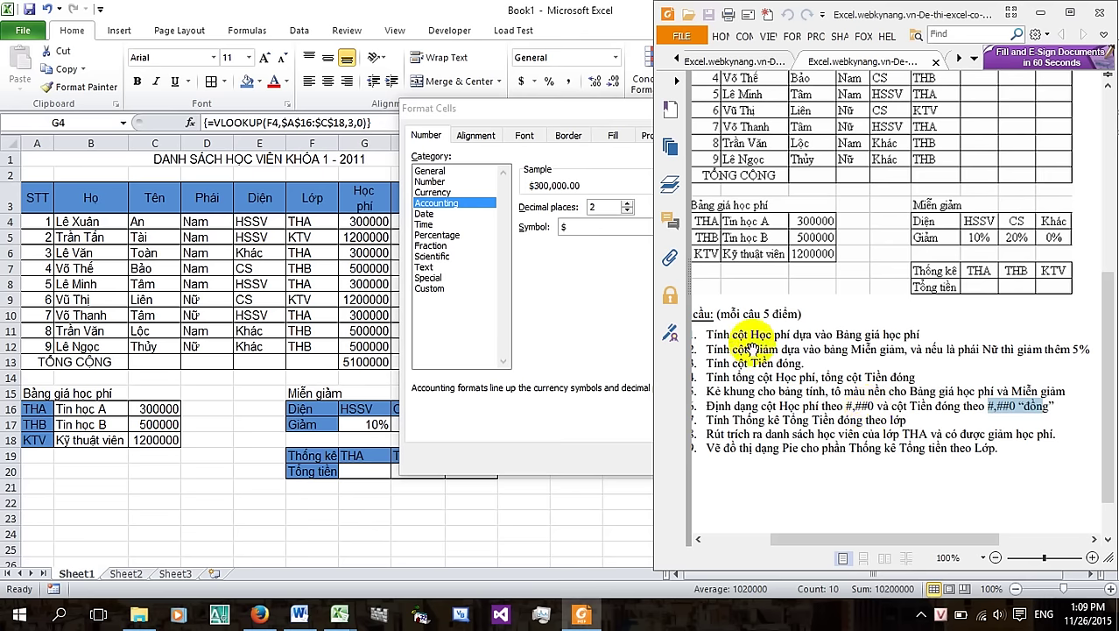
left_click(559, 279)
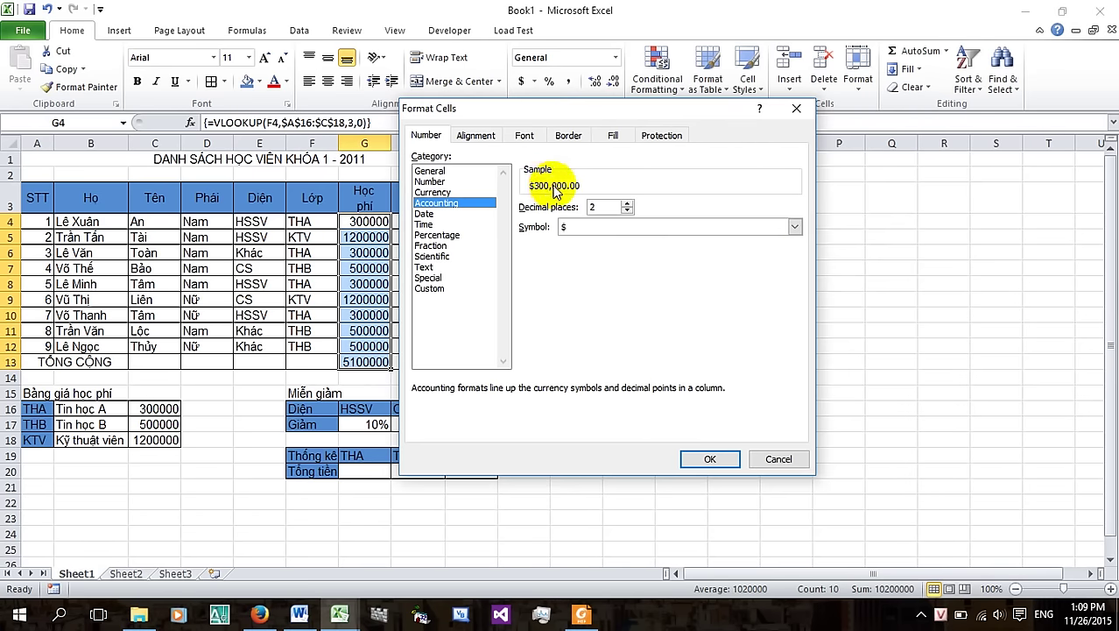
left_click(627, 212)
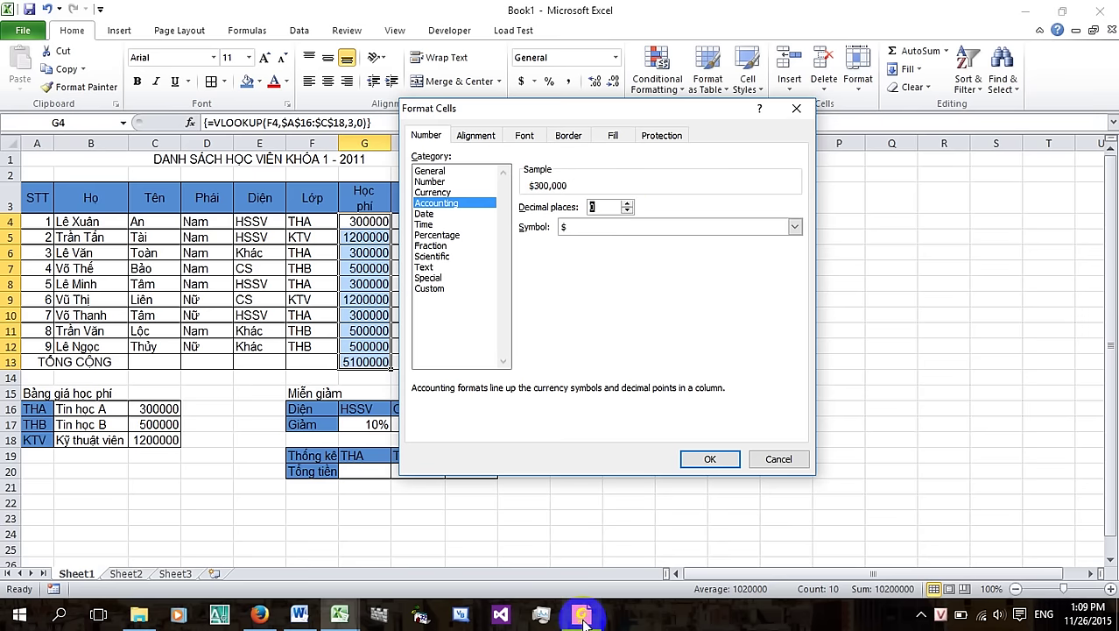
left_click(582, 615)
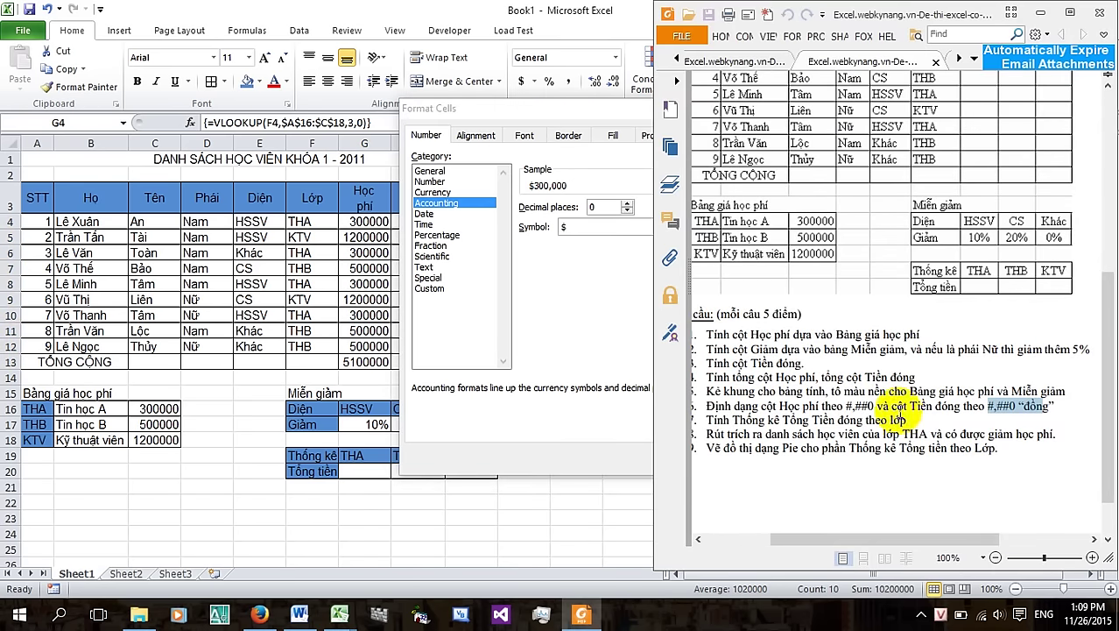
left_click(867, 409)
left_click_drag(867, 408, 839, 411)
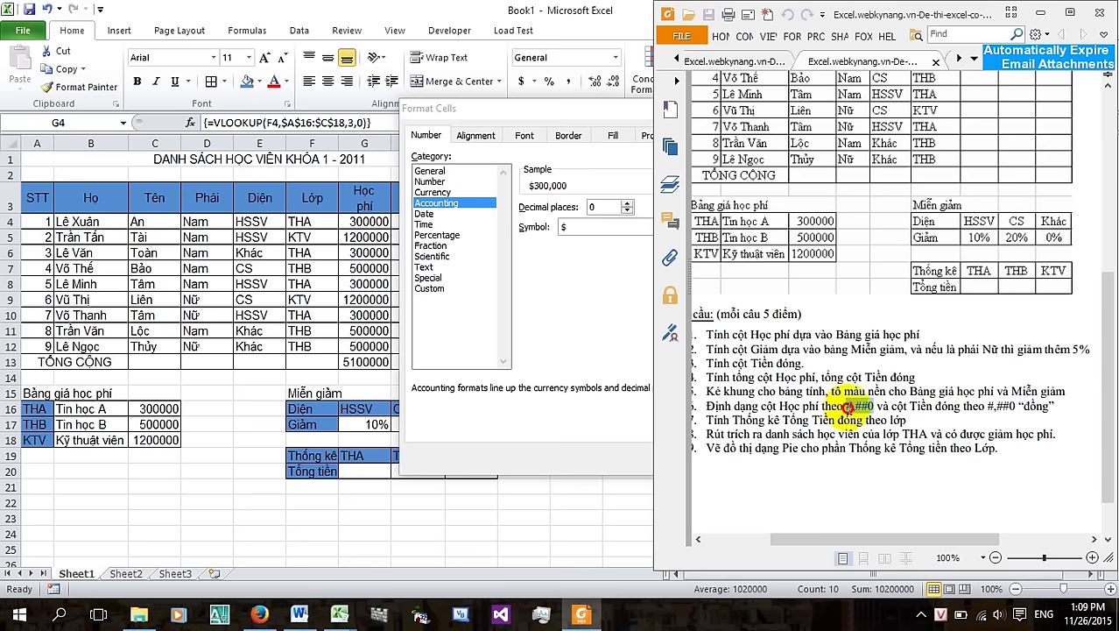
left_click(561, 245)
left_click(689, 227)
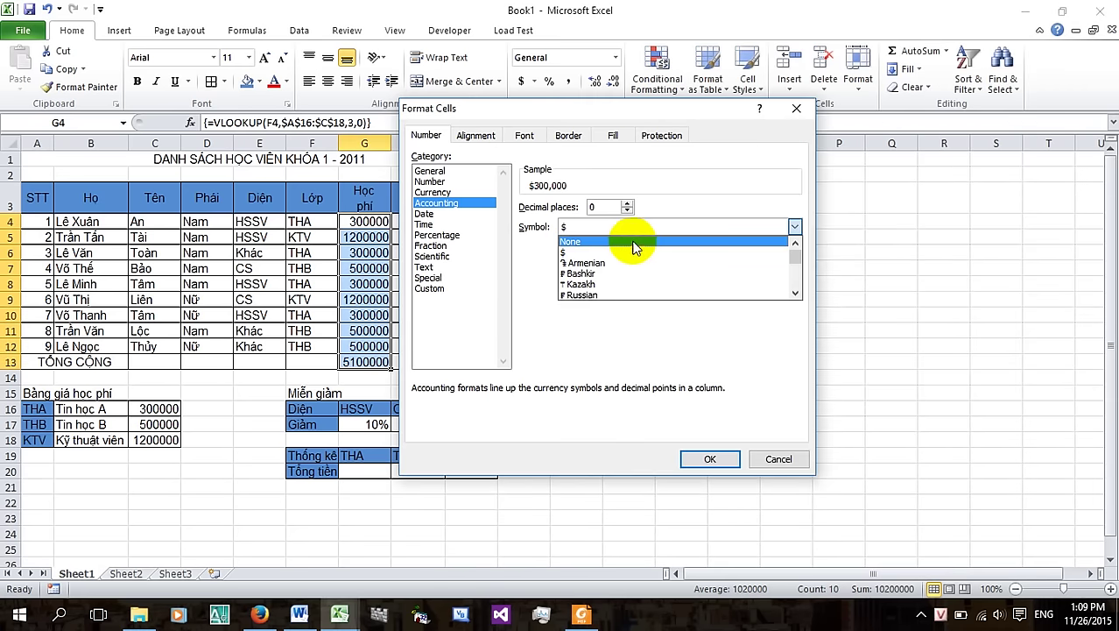
left_click(633, 243)
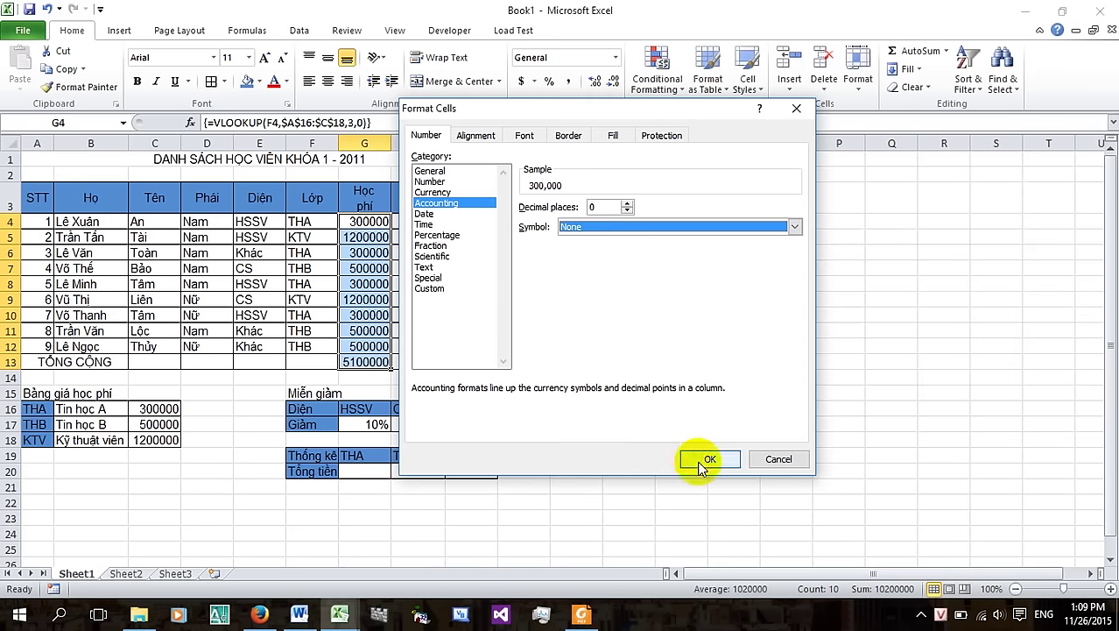
left_click(707, 459)
left_click(390, 301)
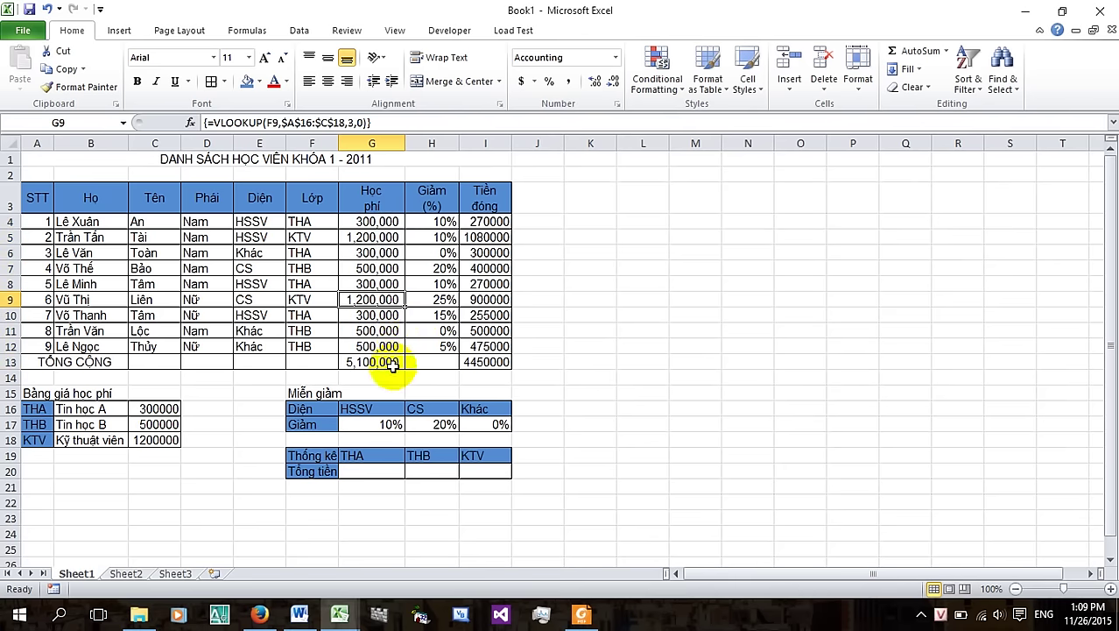
Glance at the exercise PDF, then inspect the lookup formula in G9 without changing it
left_click(581, 614)
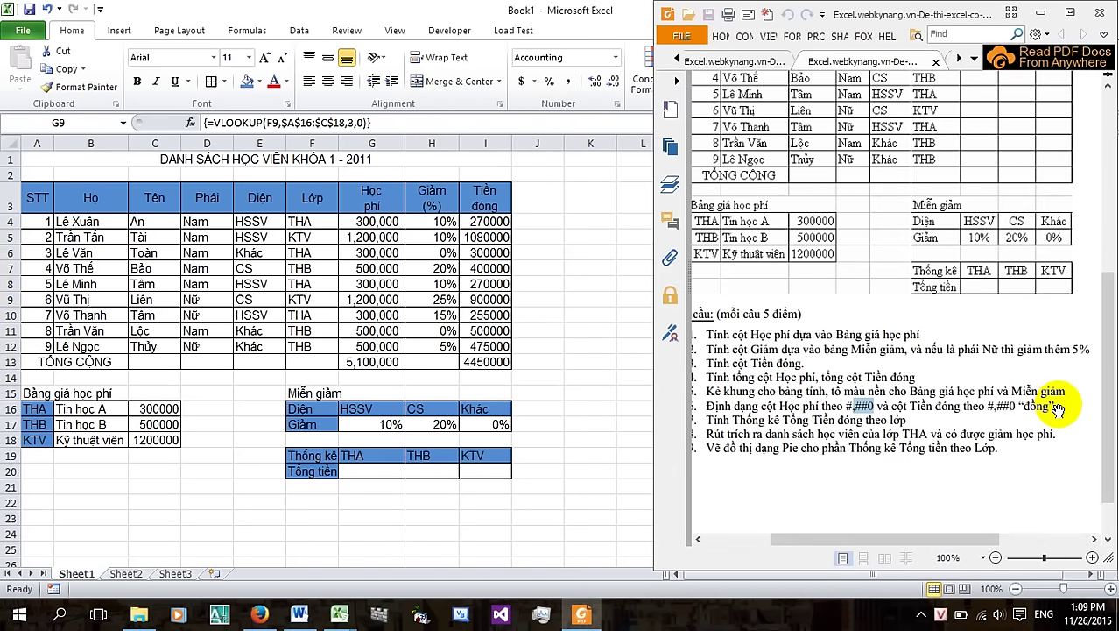
key("alt+Tab")
key("F2")
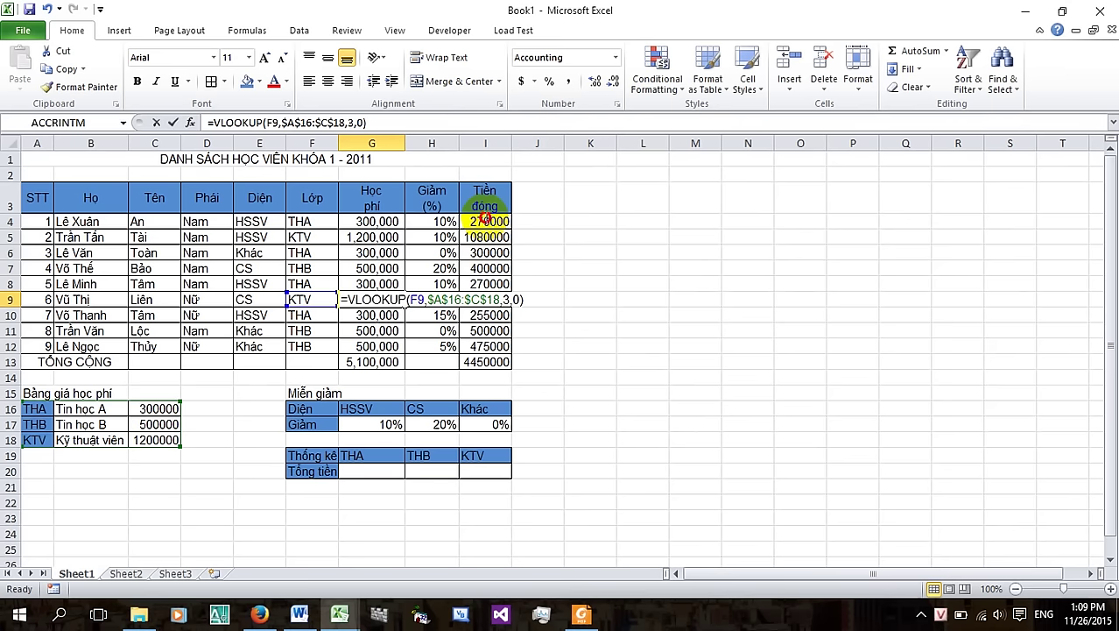
key("Escape")
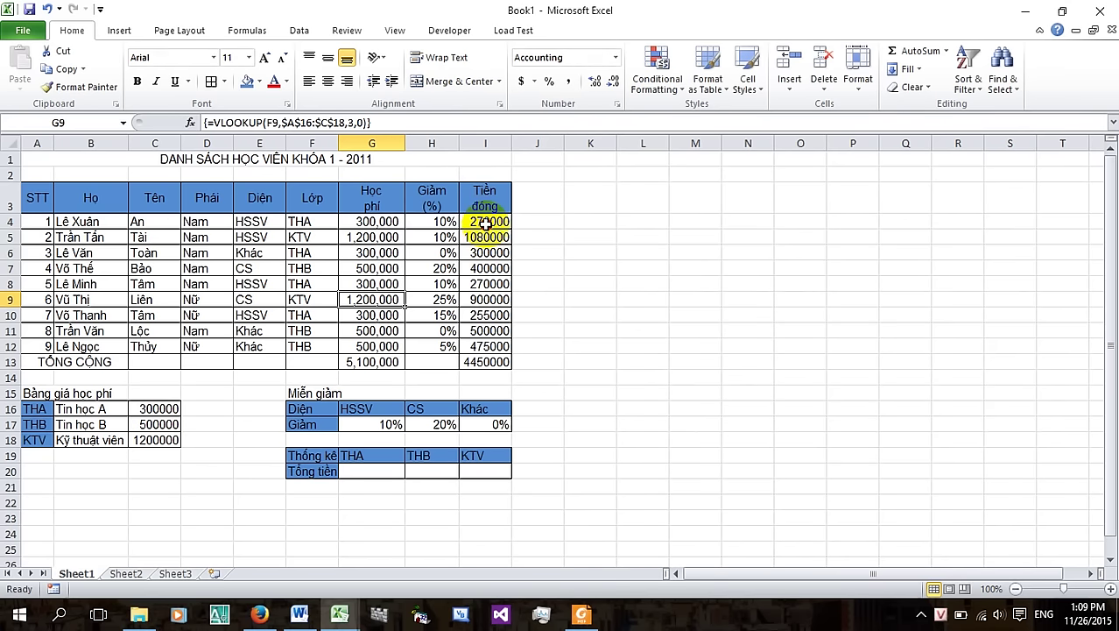
Format I4:I13 as Accounting with 0 decimals and the ₫ Vietnamese symbol, e.g. 270,000 ₫
left_click_drag(484, 226, 484, 359)
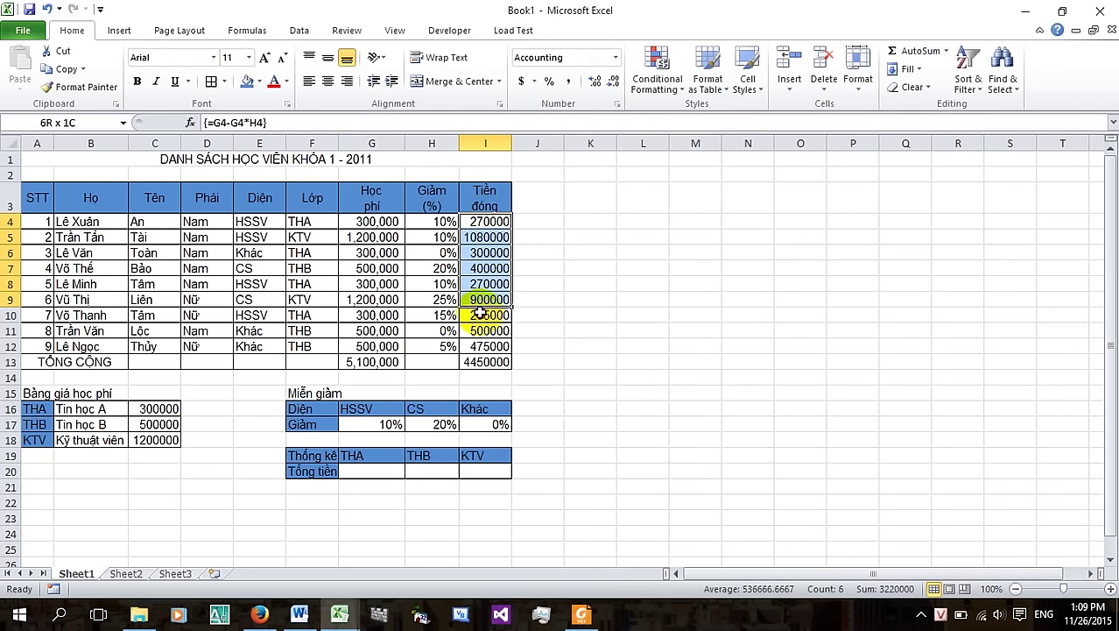
left_click(616, 103)
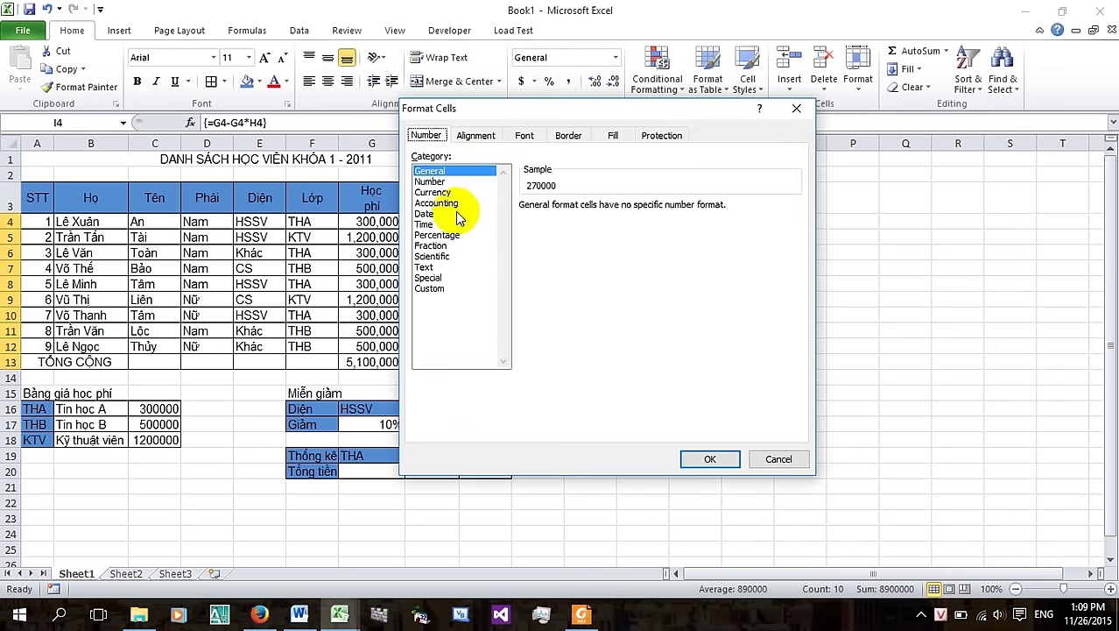
left_click(436, 202)
left_click(627, 210)
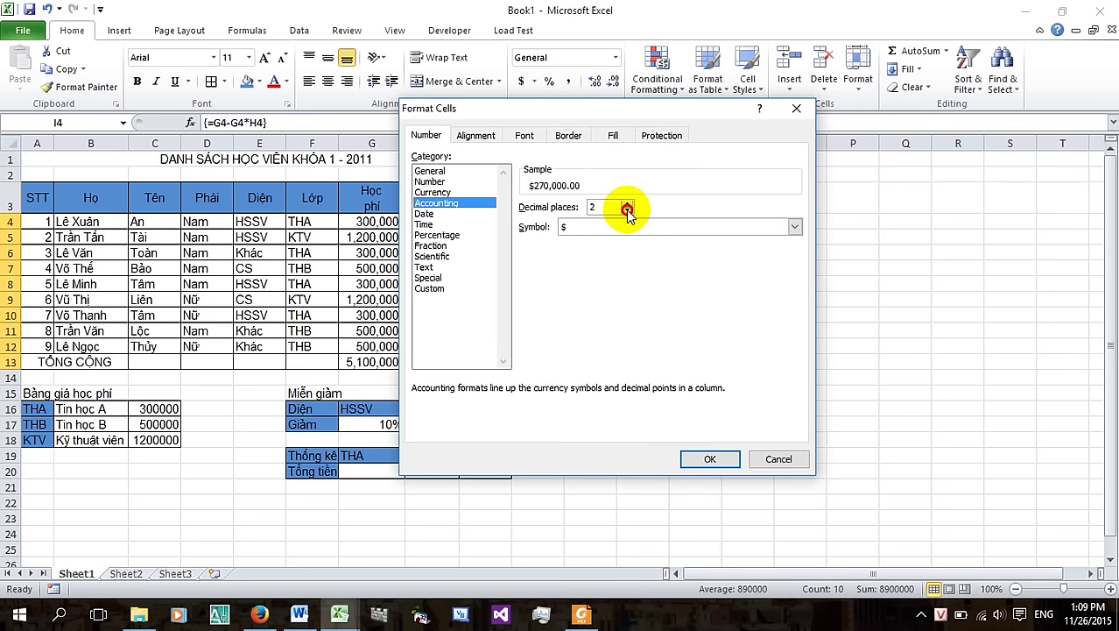
left_click(627, 211)
left_click(794, 227)
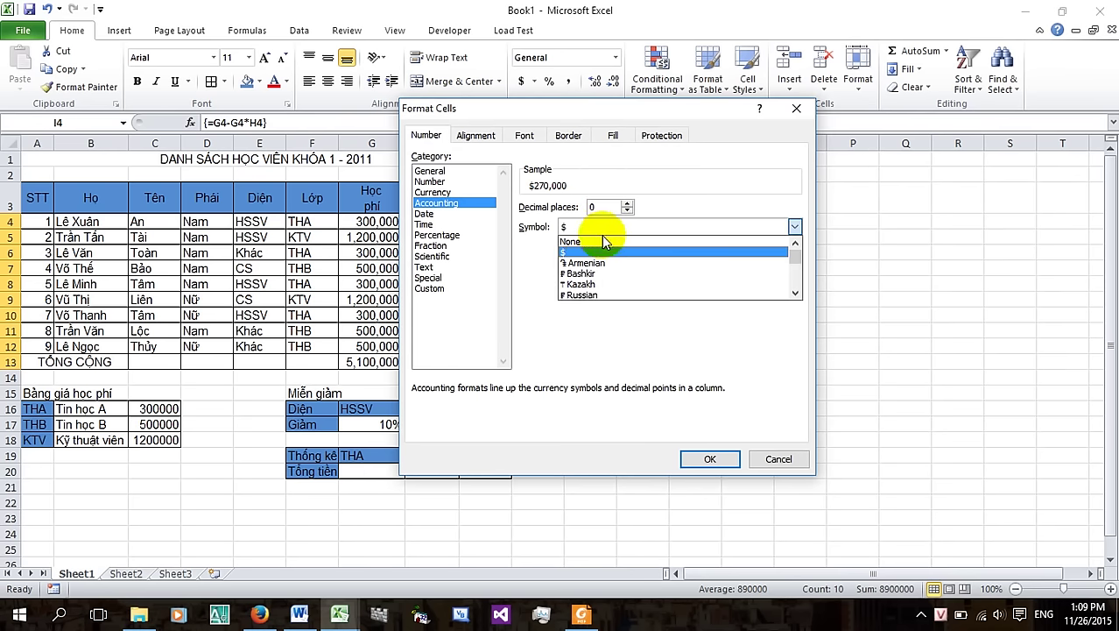
left_click(793, 277)
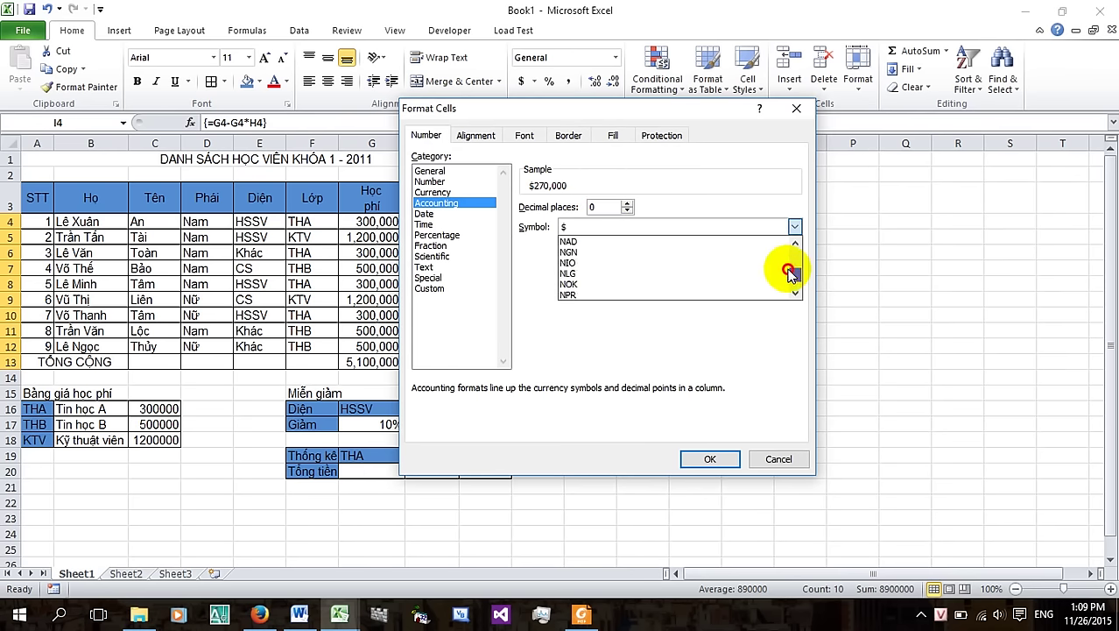
scroll(708, 271, "down", 4)
scroll(705, 269, "down", 2)
scroll(704, 271, "down", 2)
scroll(704, 271, "down", 2)
scroll(703, 271, "down", 2)
scroll(704, 273, "down", 2)
scroll(703, 273, "down", 2)
scroll(702, 274, "down", 2)
scroll(702, 274, "down", 2)
scroll(705, 273, "down", 2)
scroll(700, 273, "down", 2)
scroll(727, 268, "down", 2)
left_click(790, 261)
left_click_drag(791, 261, 794, 243)
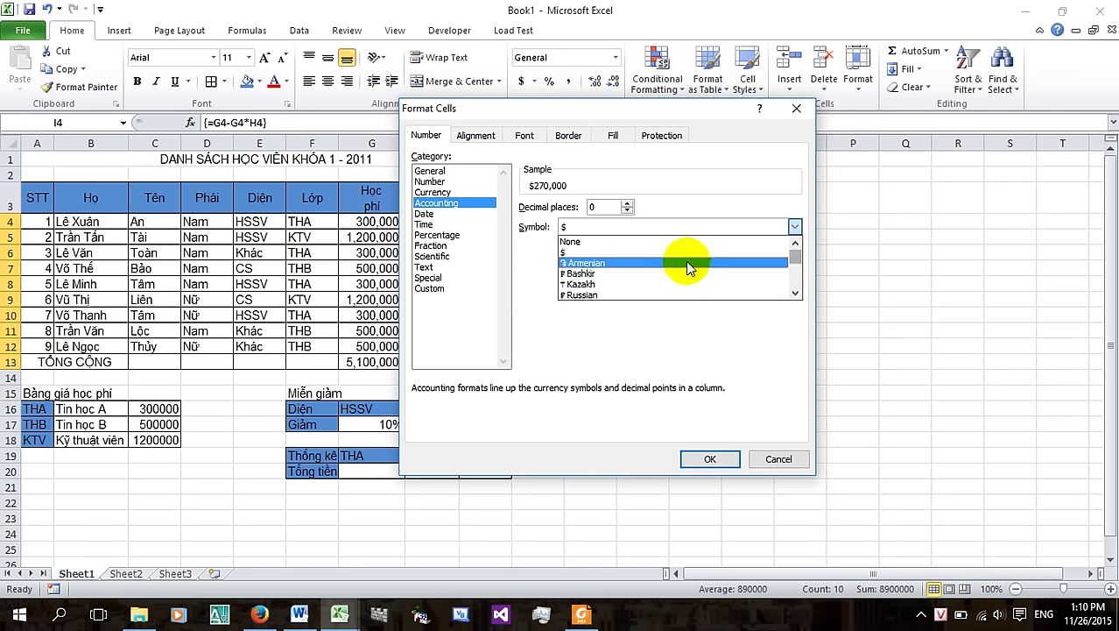
scroll(662, 275, "down", 2)
scroll(654, 268, "down", 2)
scroll(662, 277, "down", 2)
scroll(659, 275, "down", 2)
scroll(660, 275, "down", 2)
scroll(660, 275, "down", 2)
scroll(660, 275, "down", 2)
scroll(659, 275, "down", 2)
scroll(659, 275, "down", 2)
scroll(659, 275, "down", 1)
scroll(660, 275, "down", 1)
scroll(659, 275, "down", 1)
scroll(659, 275, "up", 3)
scroll(656, 275, "down", 1)
scroll(657, 278, "up", 2)
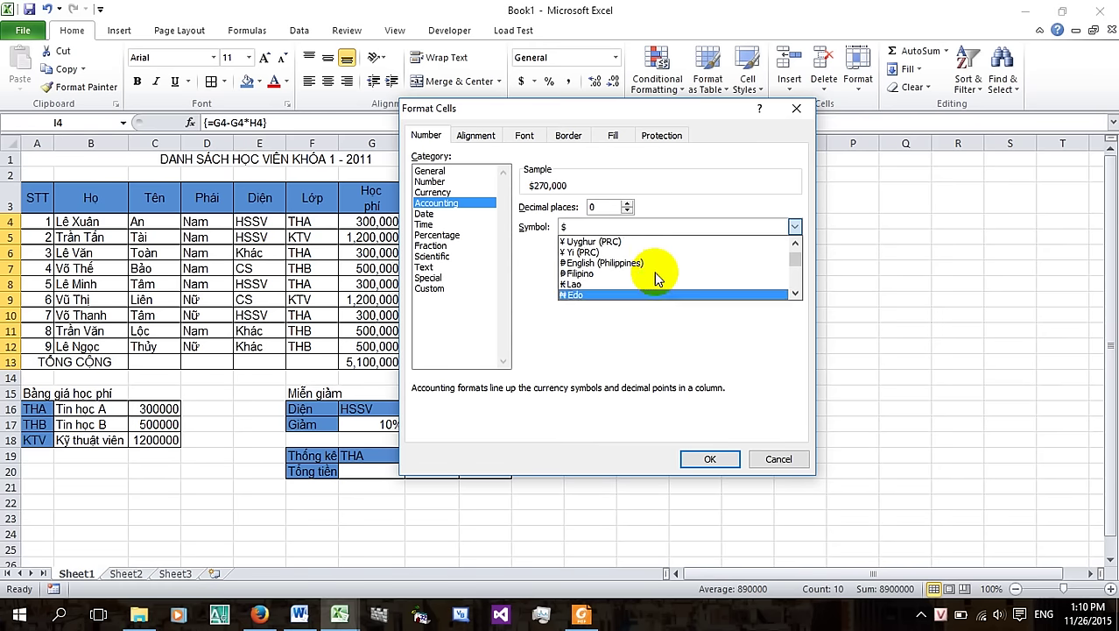
scroll(656, 278, "up", 2)
scroll(657, 278, "up", 1)
scroll(657, 279, "up", 2)
scroll(657, 277, "up", 1)
scroll(657, 277, "down", 2)
scroll(657, 278, "down", 2)
scroll(657, 278, "down", 2)
scroll(658, 276, "down", 2)
scroll(659, 276, "down", 1)
scroll(658, 276, "down", 1)
scroll(659, 277, "down", 1)
scroll(654, 270, "down", 2)
scroll(654, 271, "down", 2)
scroll(655, 270, "down", 2)
scroll(654, 271, "down", 1)
scroll(655, 276, "down", 3)
scroll(655, 276, "down", 1)
scroll(655, 276, "down", 1)
scroll(655, 276, "down", 1)
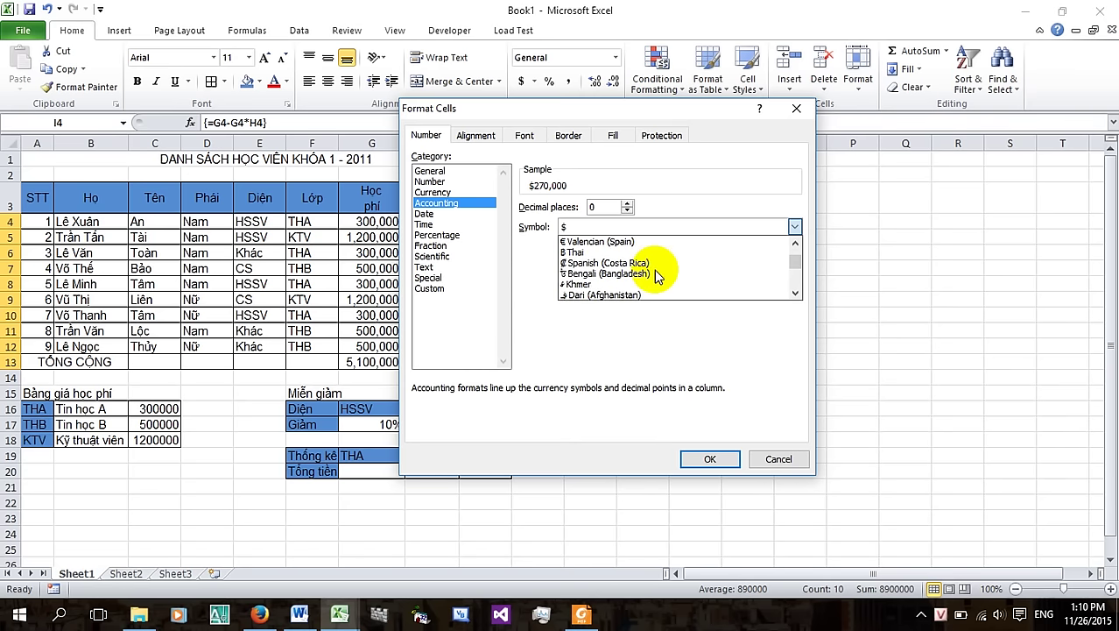
scroll(654, 269, "down", 2)
scroll(654, 270, "down", 1)
scroll(654, 270, "down", 2)
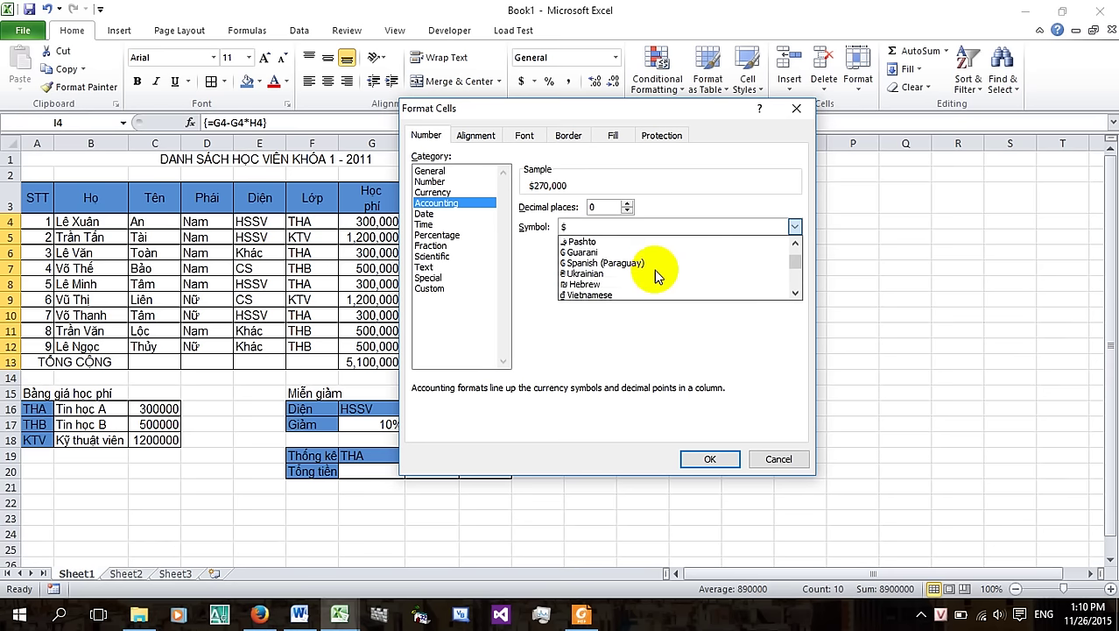
scroll(657, 275, "down", 1)
left_click(610, 286)
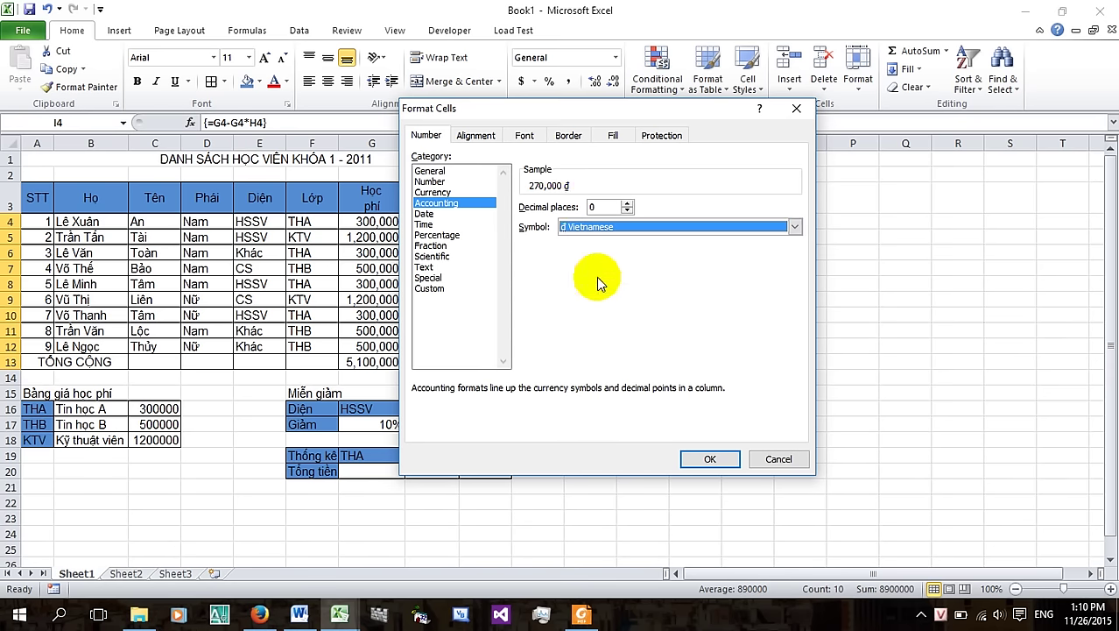
left_click(436, 192)
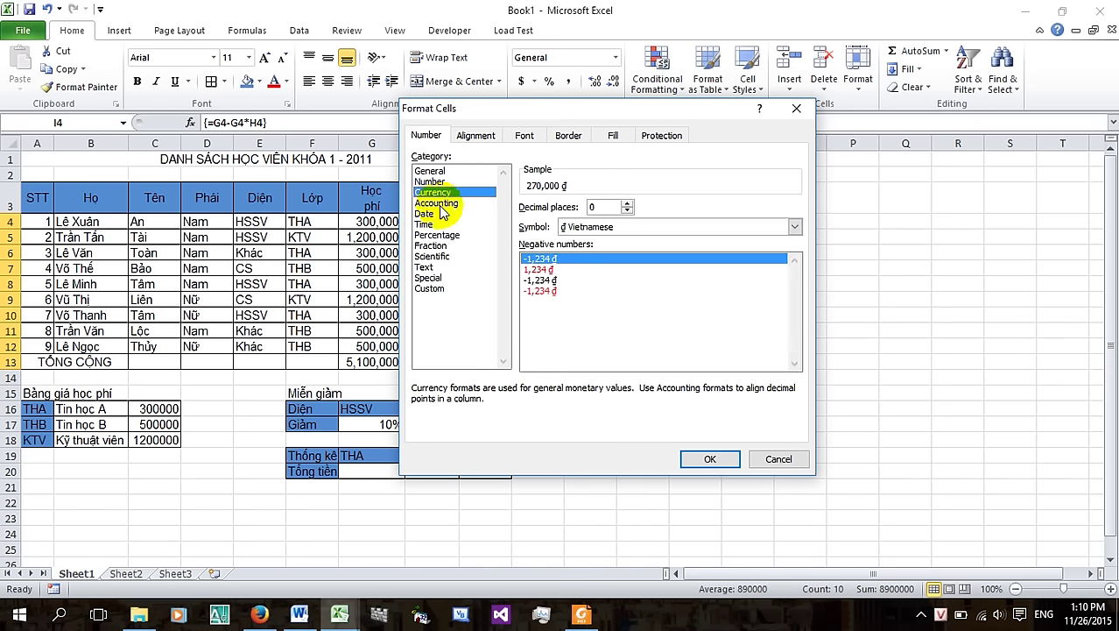
left_click(795, 227)
left_click(795, 229)
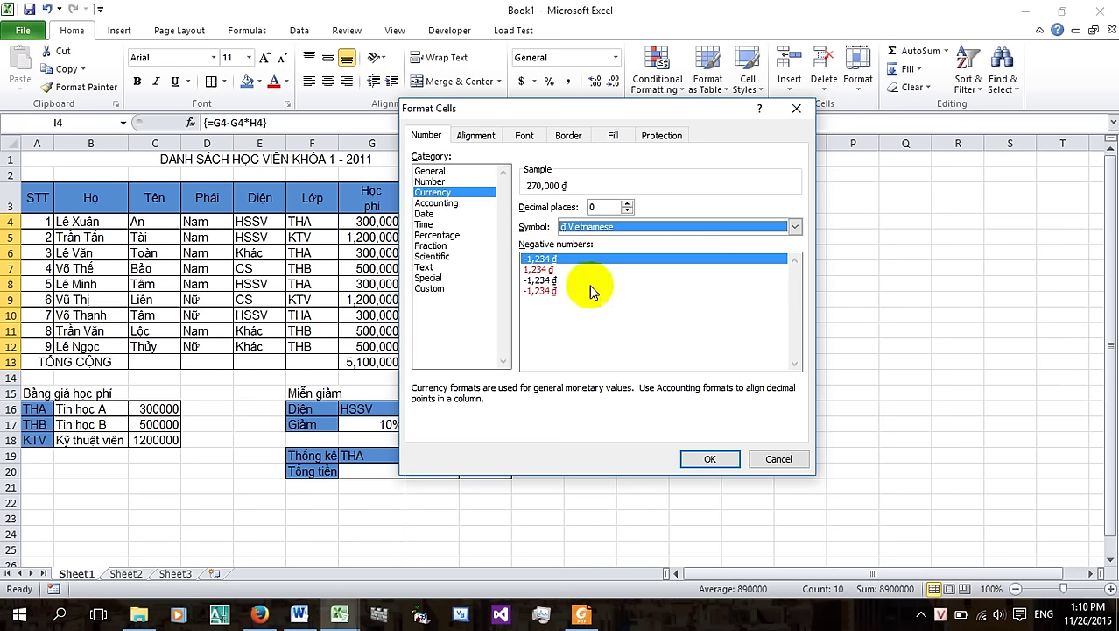
left_click(453, 208)
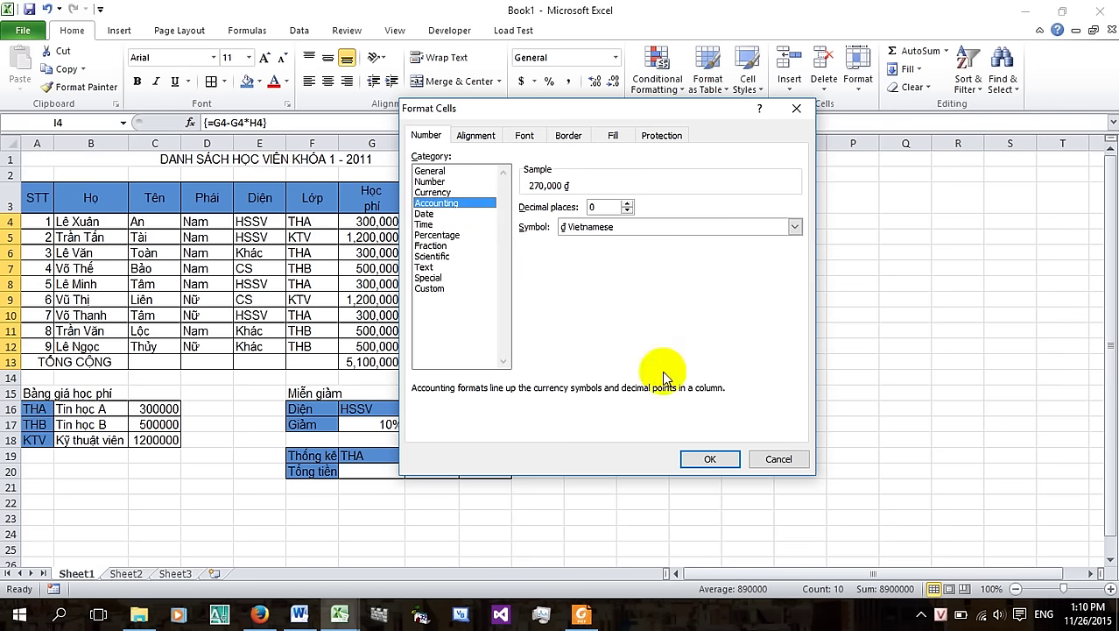
left_click(706, 458)
left_click(495, 268)
left_click(615, 265)
left_click(571, 330)
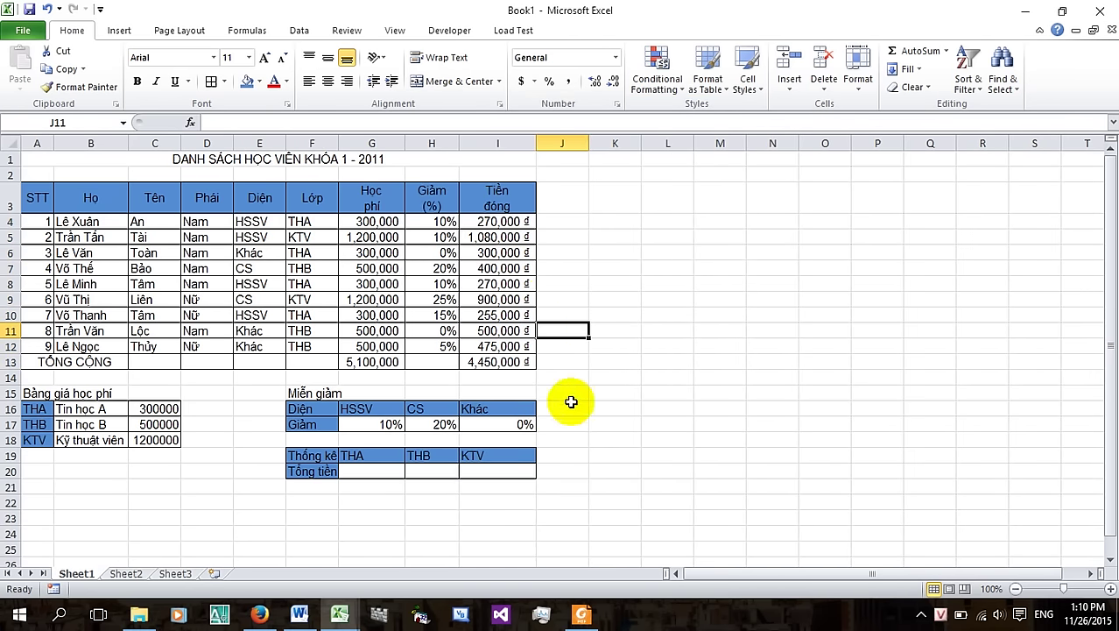
After checking the exercise PDF, reopen Format Cells for I4:I13 on the Custom category
left_click(584, 618)
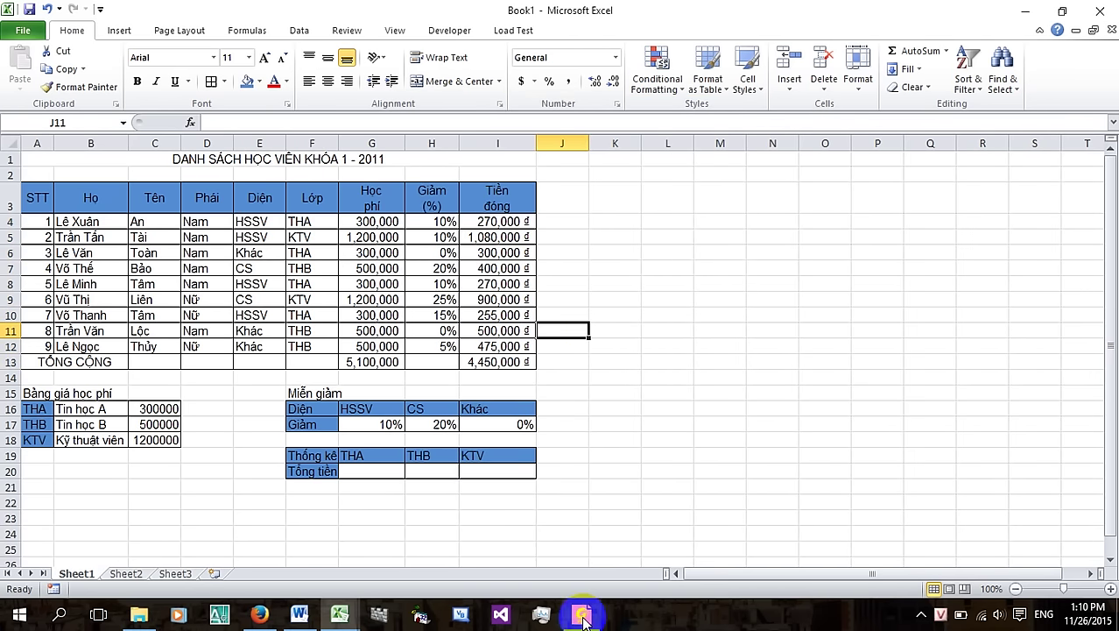
left_click(581, 618)
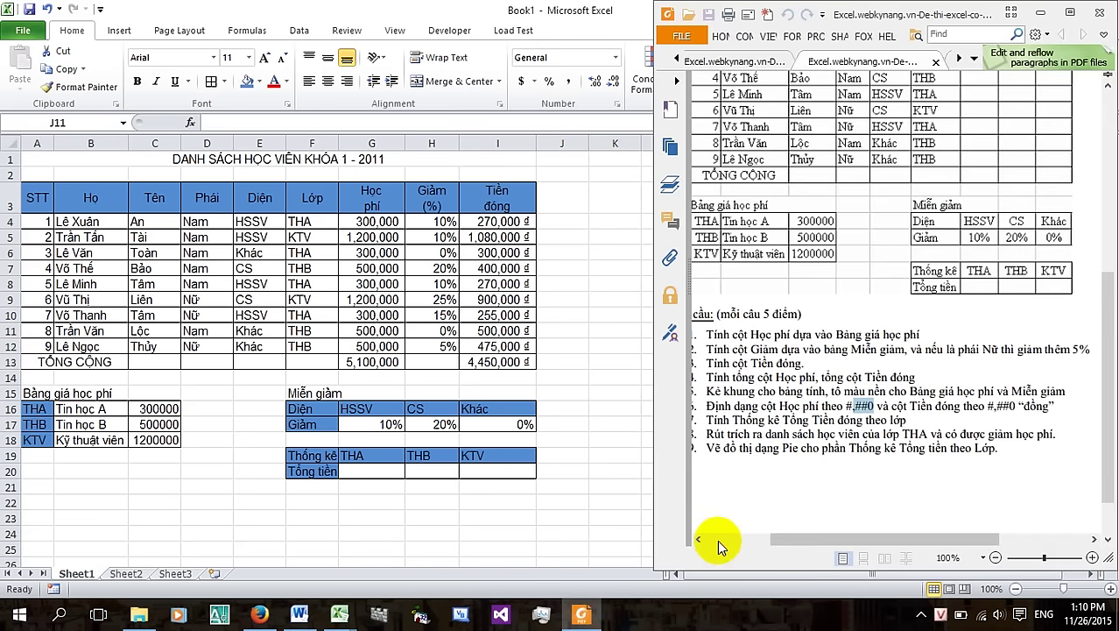
left_click(796, 428)
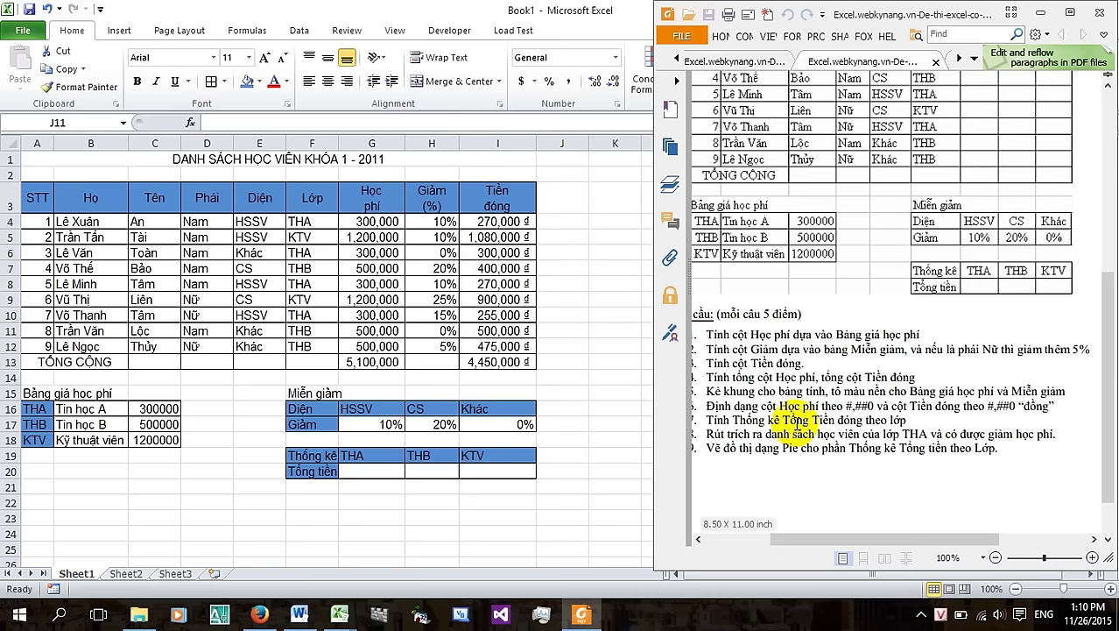
left_click_drag(515, 221, 501, 366)
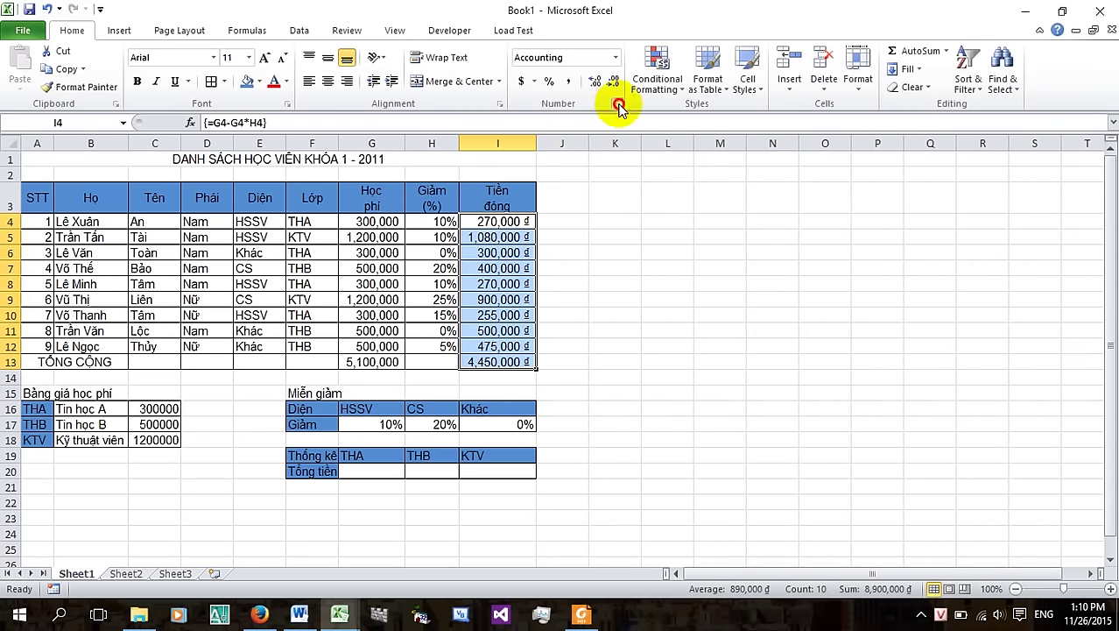
left_click(615, 104)
left_click(430, 288)
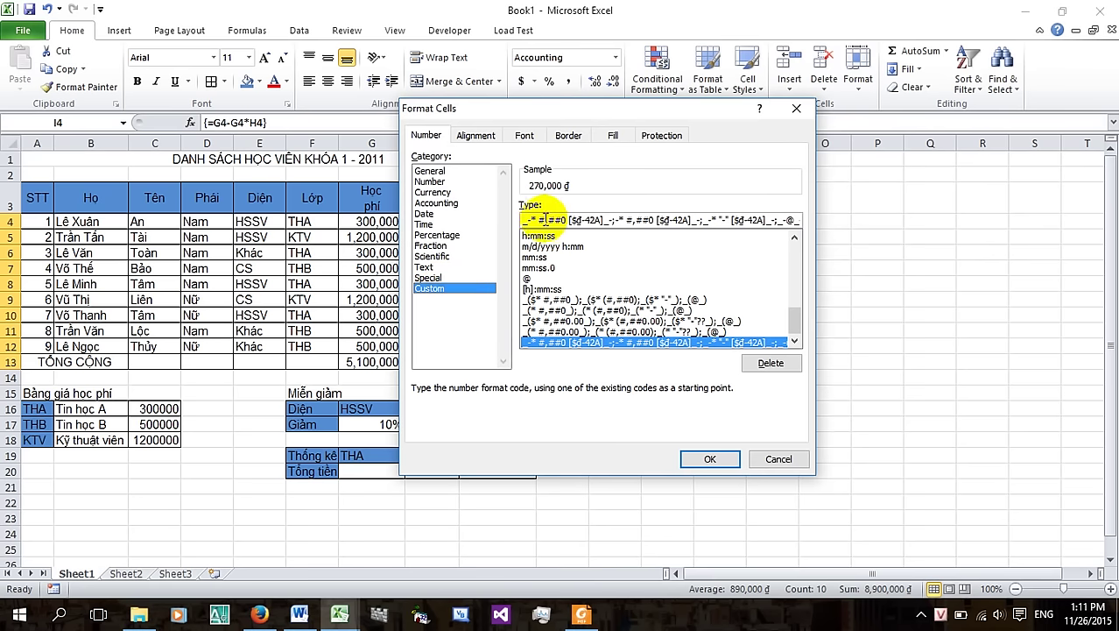
Try custom code 'd', which is rejected as invalid, then try Accounting with no symbol
mouse_move(546, 219)
left_mouse_down()
mouse_move(526, 219)
mouse_move(846, 236)
left_mouse_up()
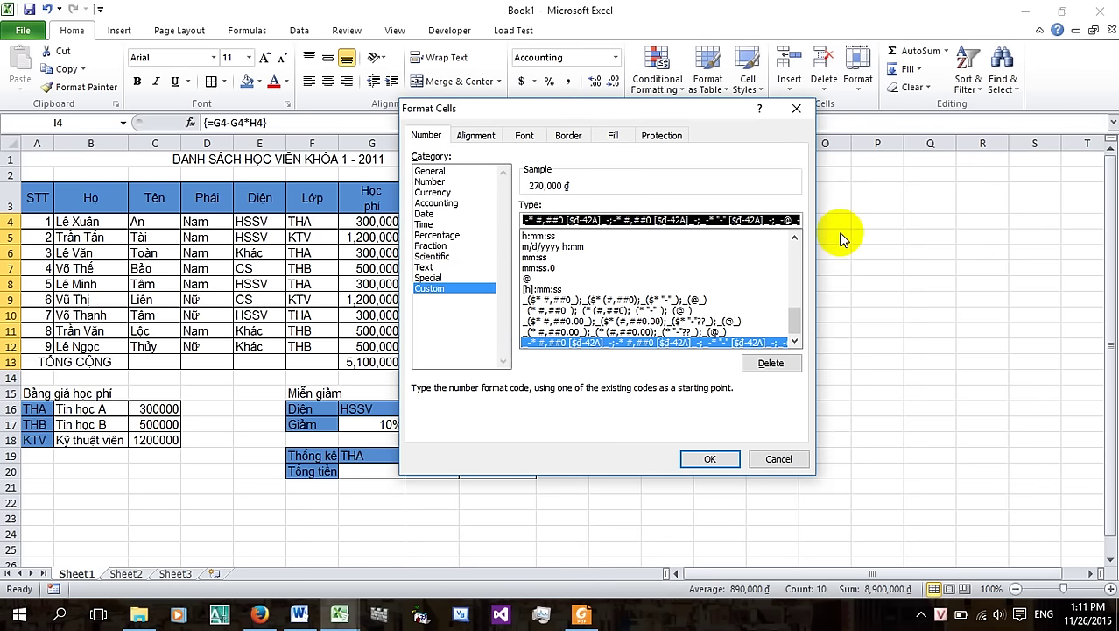
type("d")
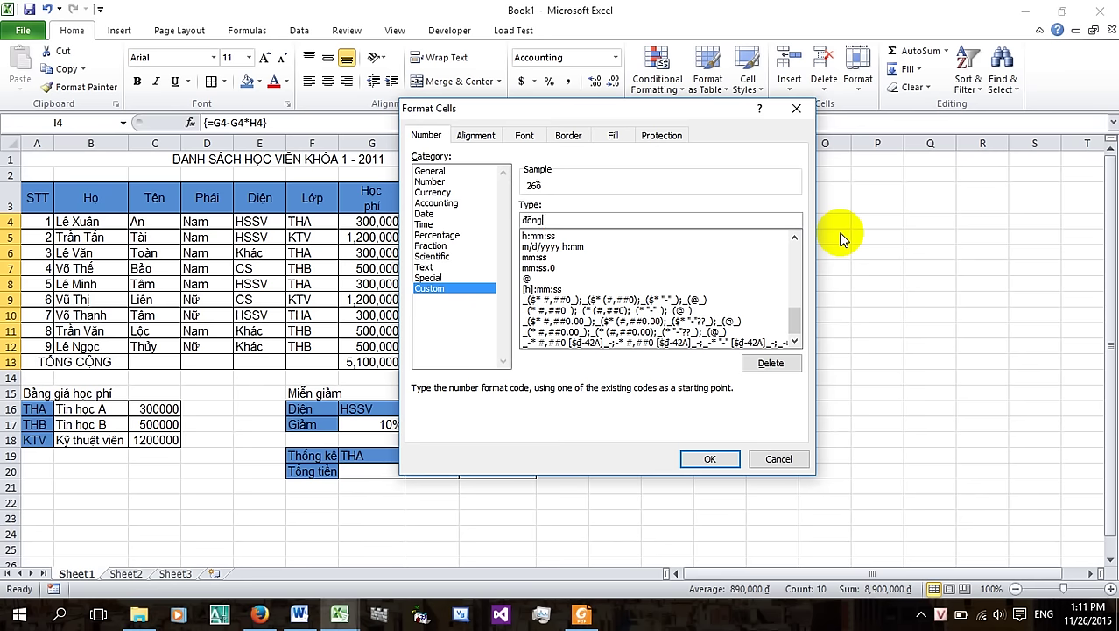
left_click(710, 458)
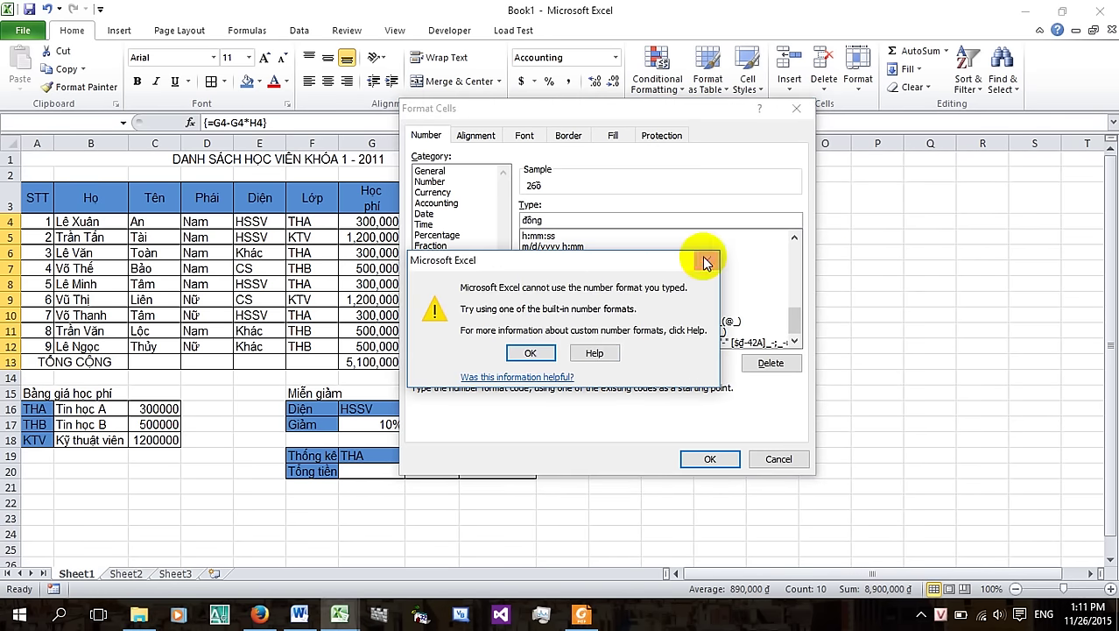
left_click(706, 260)
left_click(441, 204)
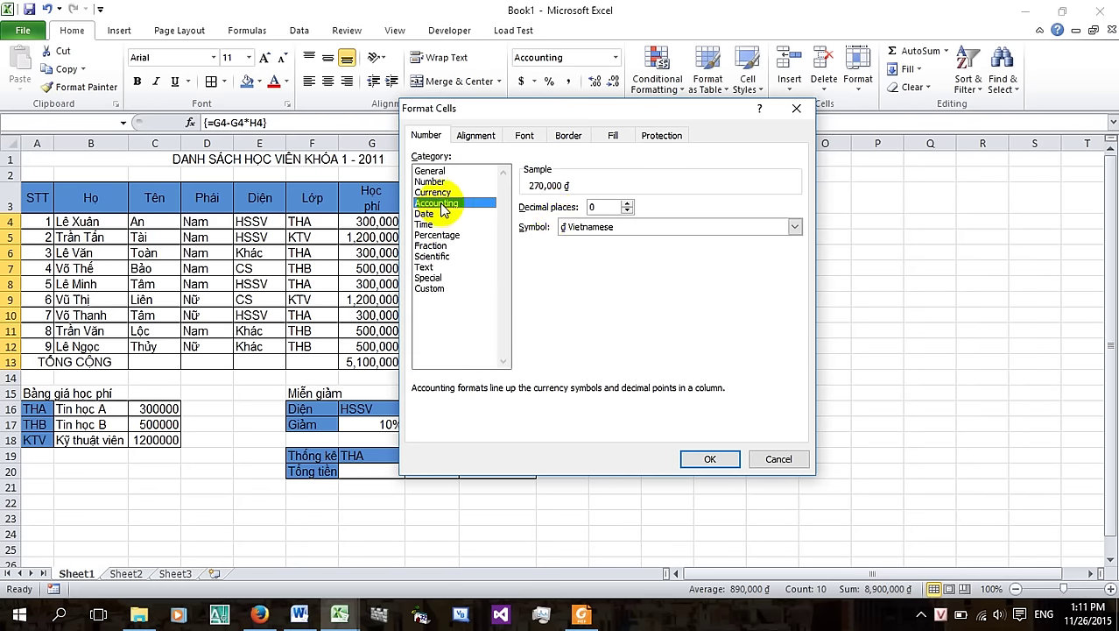
left_click(792, 227)
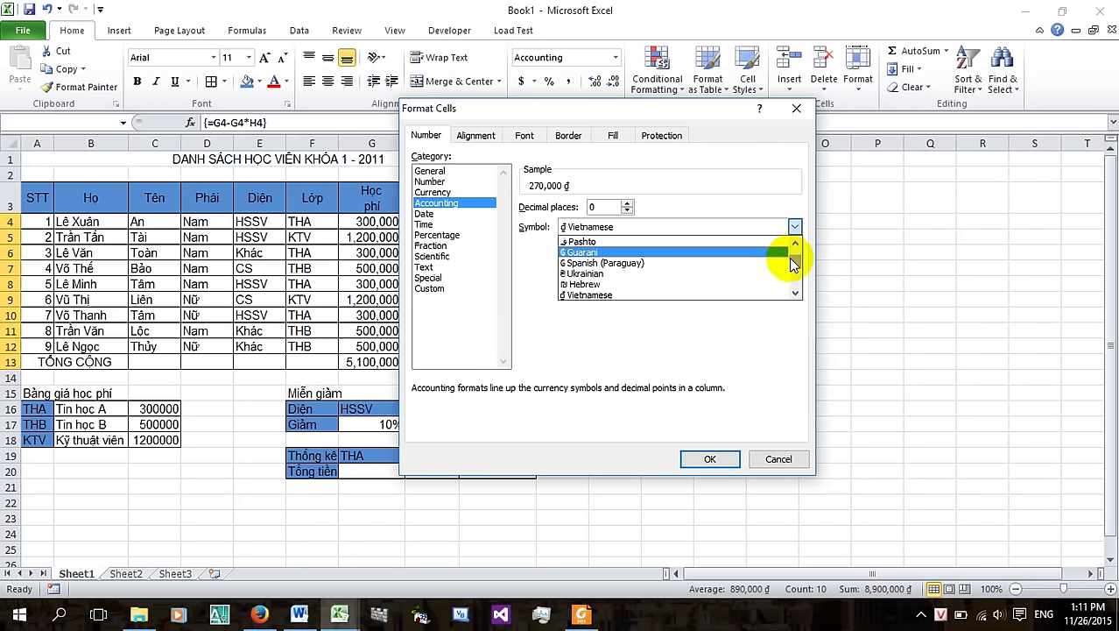
mouse_move(794, 267)
left_mouse_down()
mouse_move(793, 296)
mouse_move(791, 261)
left_mouse_up()
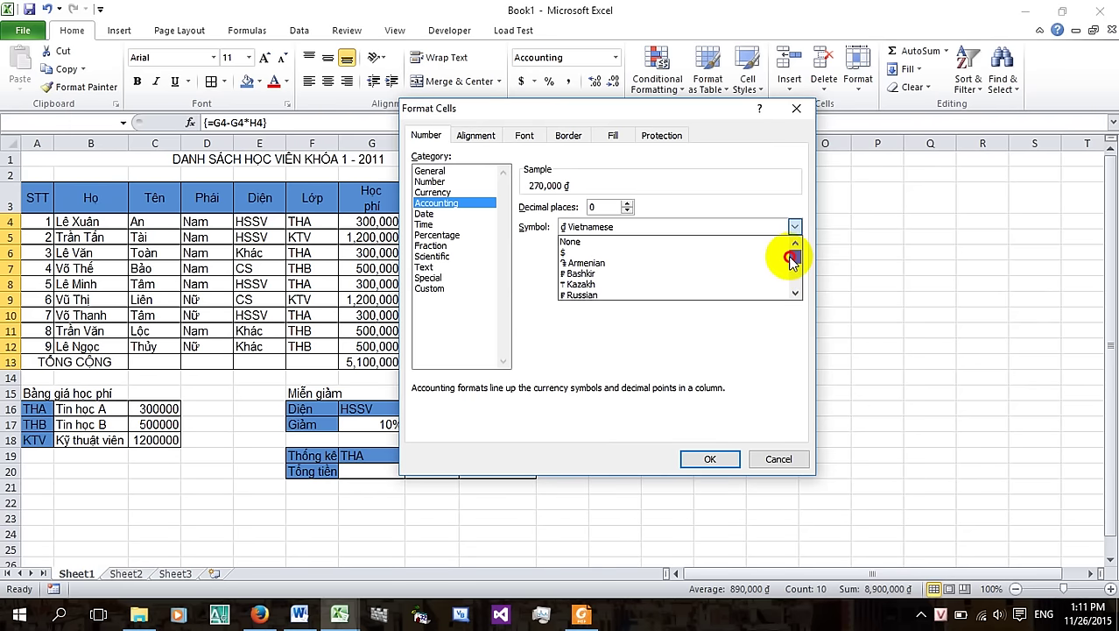
left_click(714, 242)
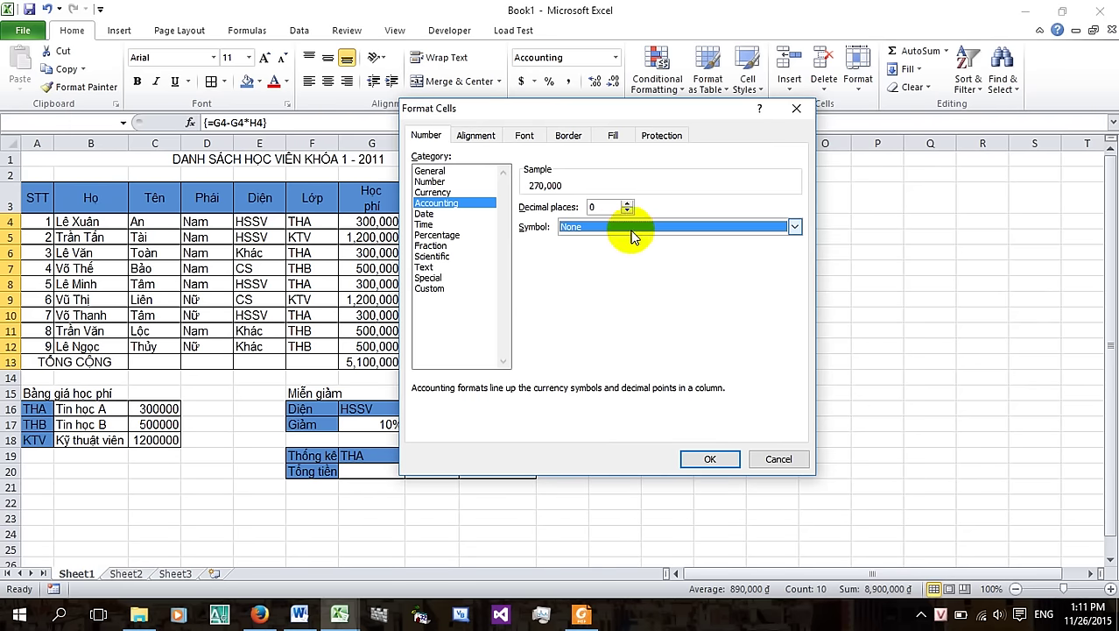
Preview the Date, Time, Percentage, Fraction, Number, Currency, Scientific, Text and Special formats
left_click(425, 214)
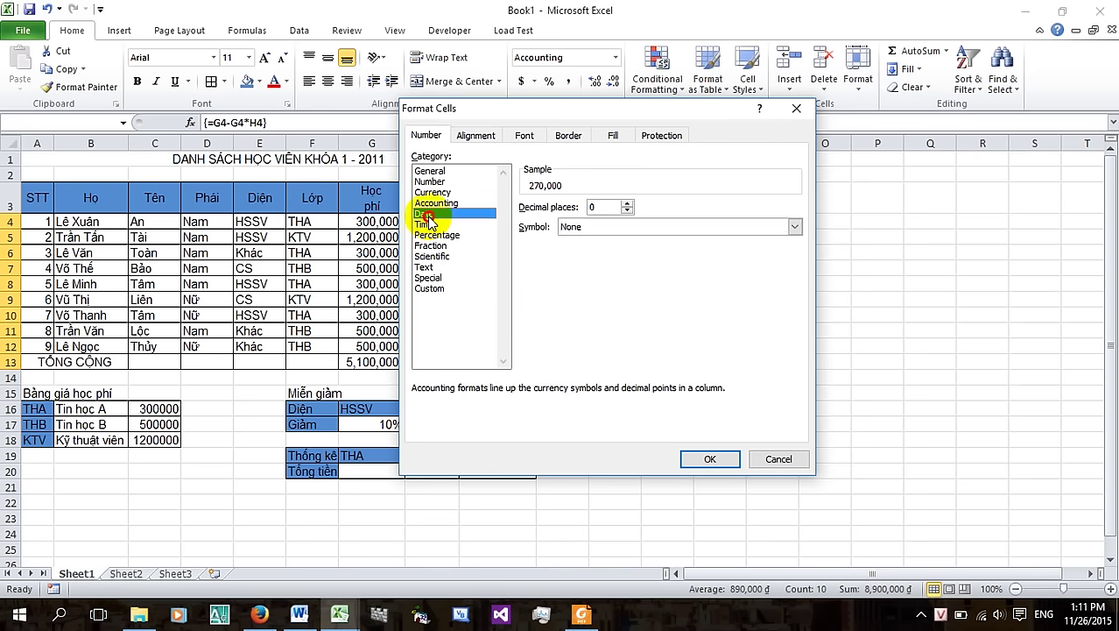
left_click(425, 225)
left_click(434, 236)
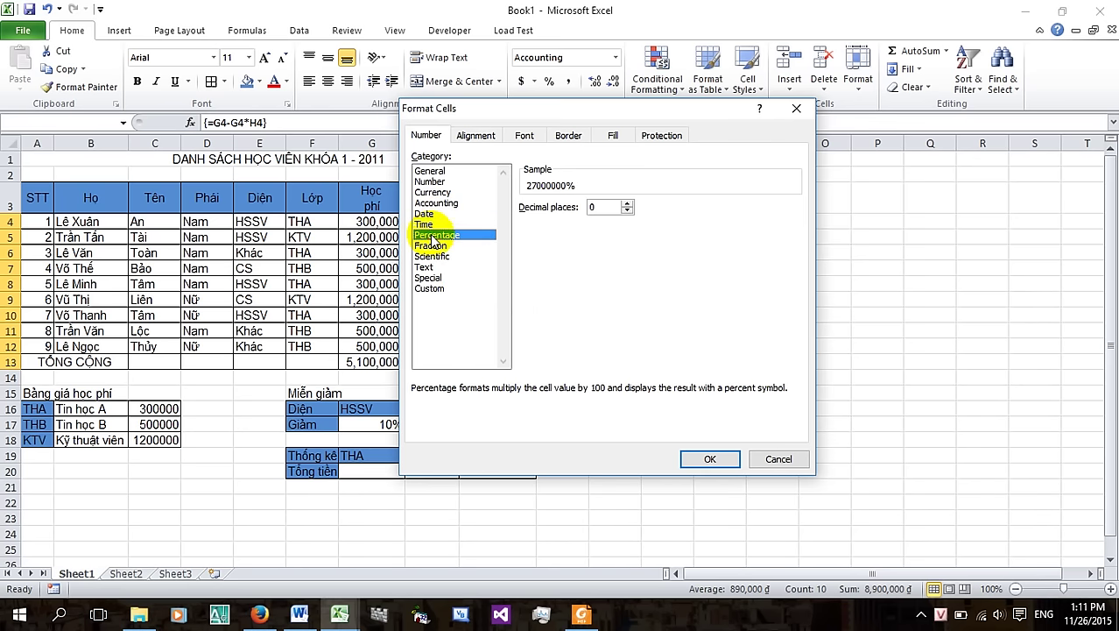
left_click(430, 246)
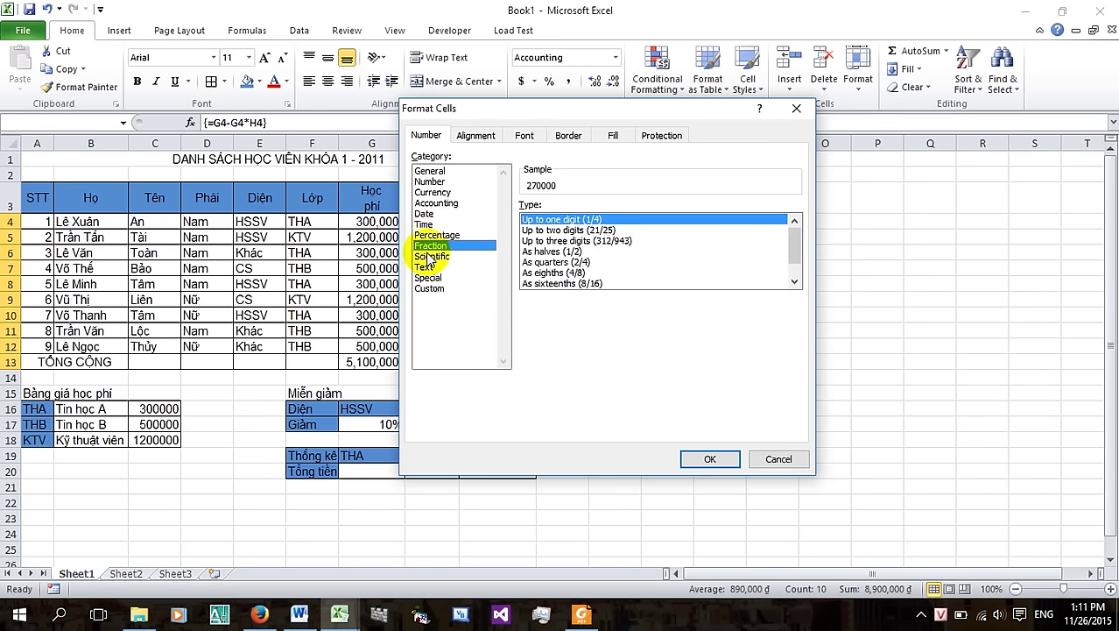
left_click(428, 172)
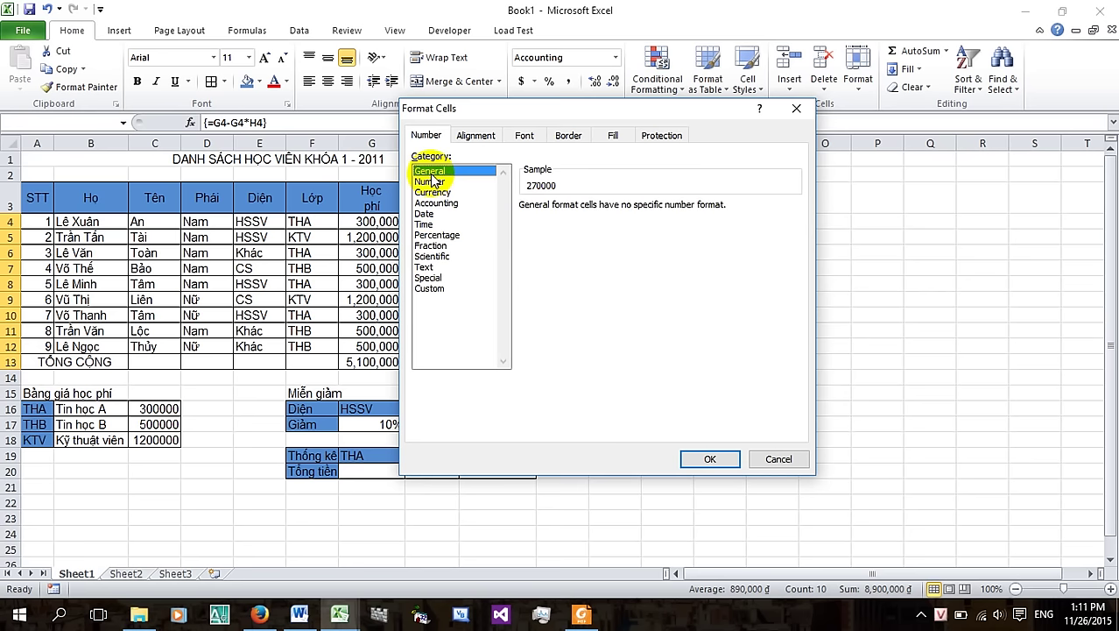
left_click(430, 182)
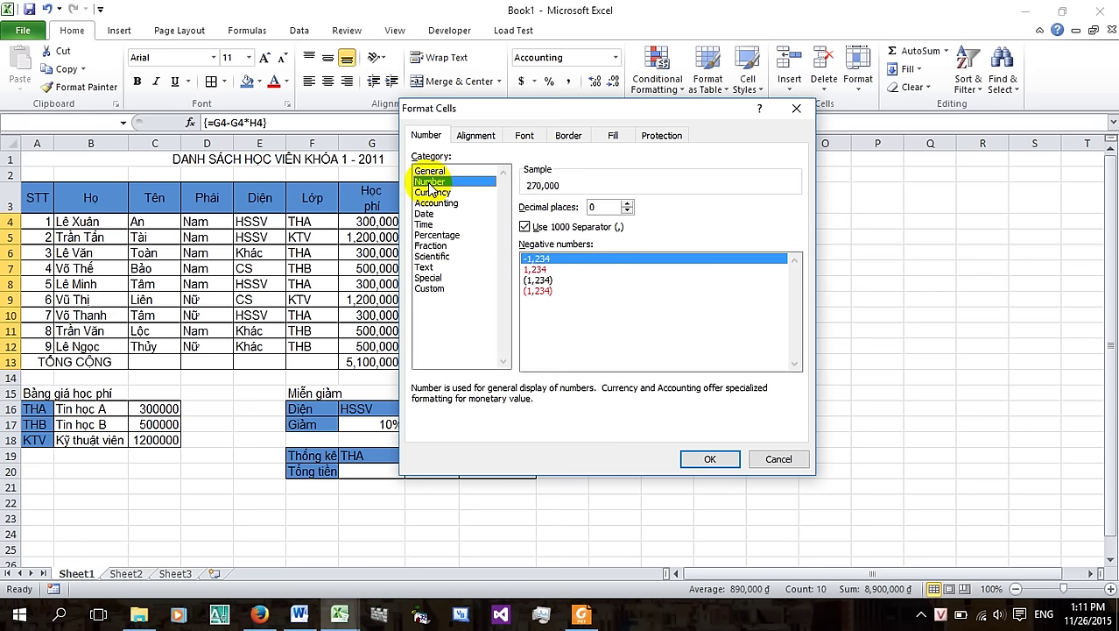
left_click(430, 173)
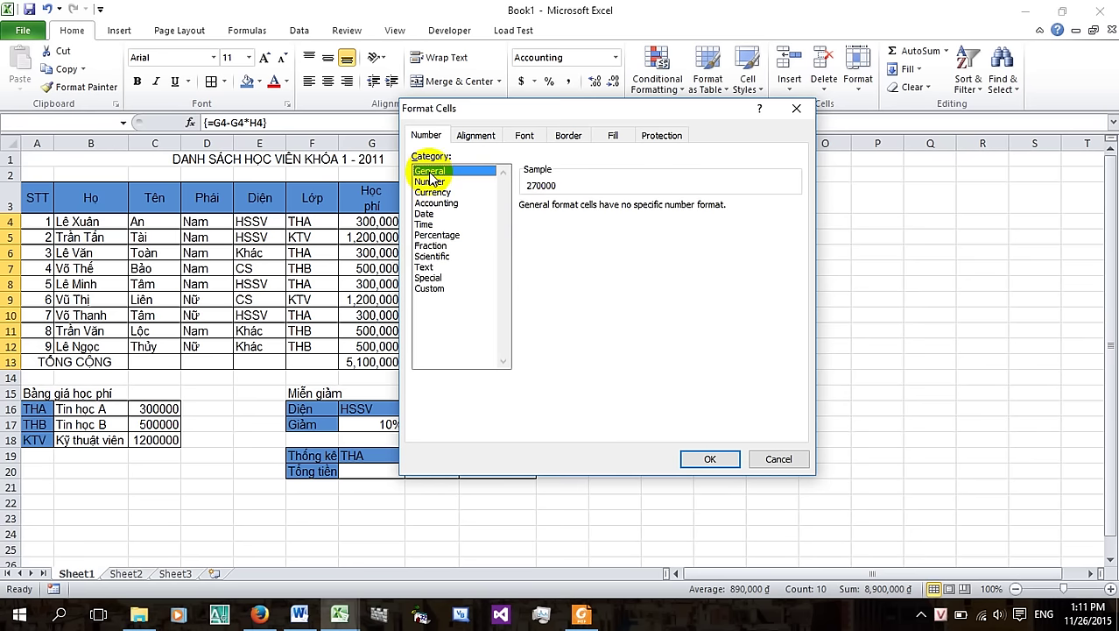
left_click(430, 182)
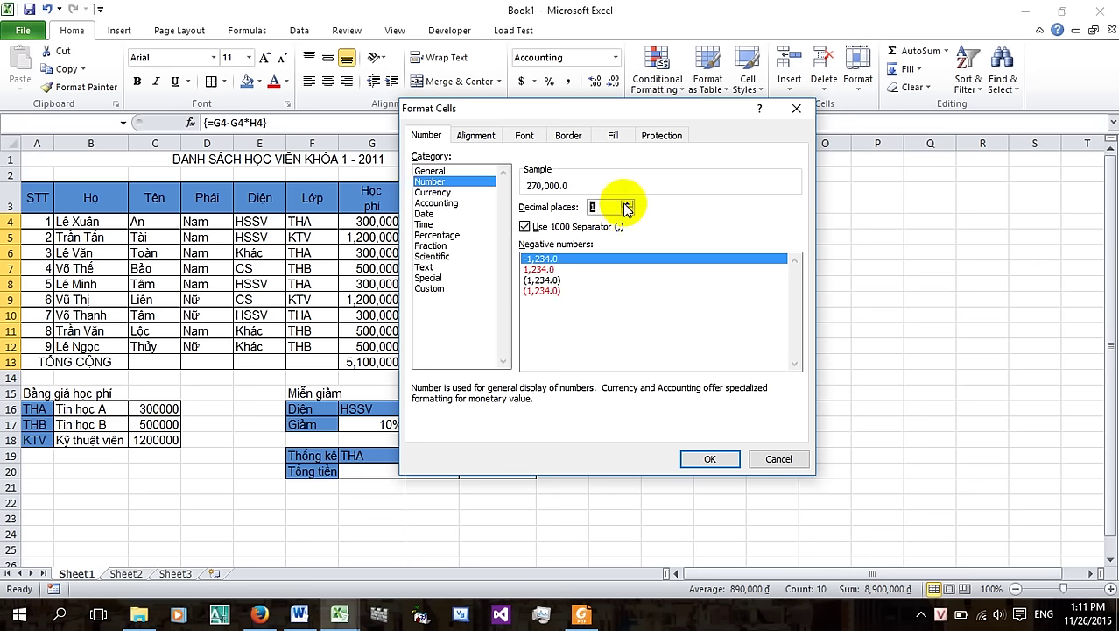
left_click(626, 212)
left_click(445, 193)
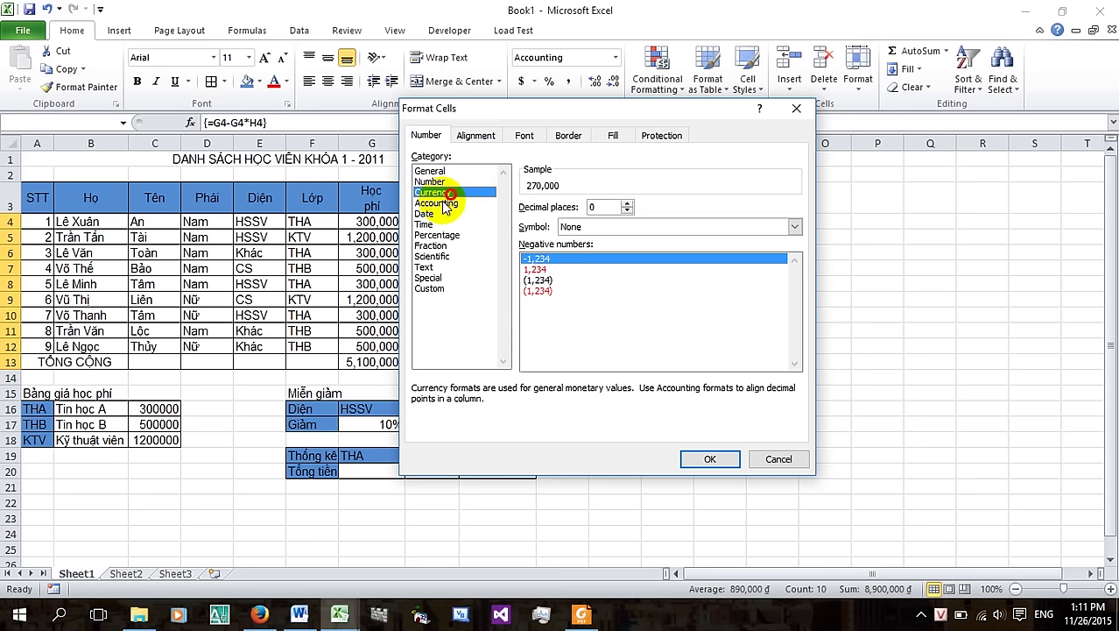
left_click(443, 204)
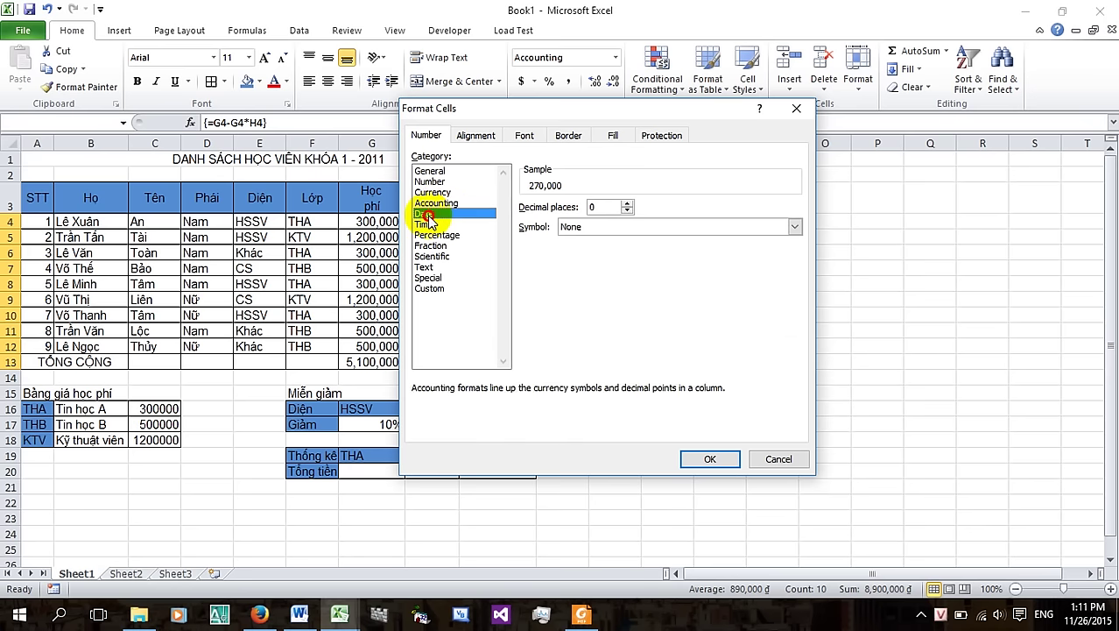
left_click(425, 215)
left_click(425, 225)
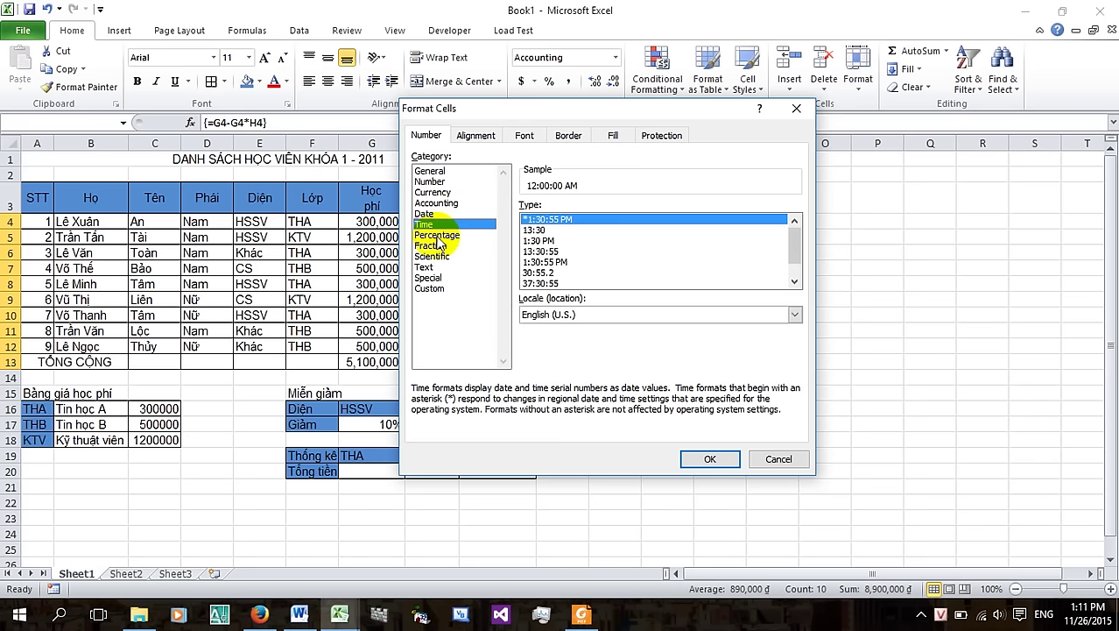
left_click(436, 237)
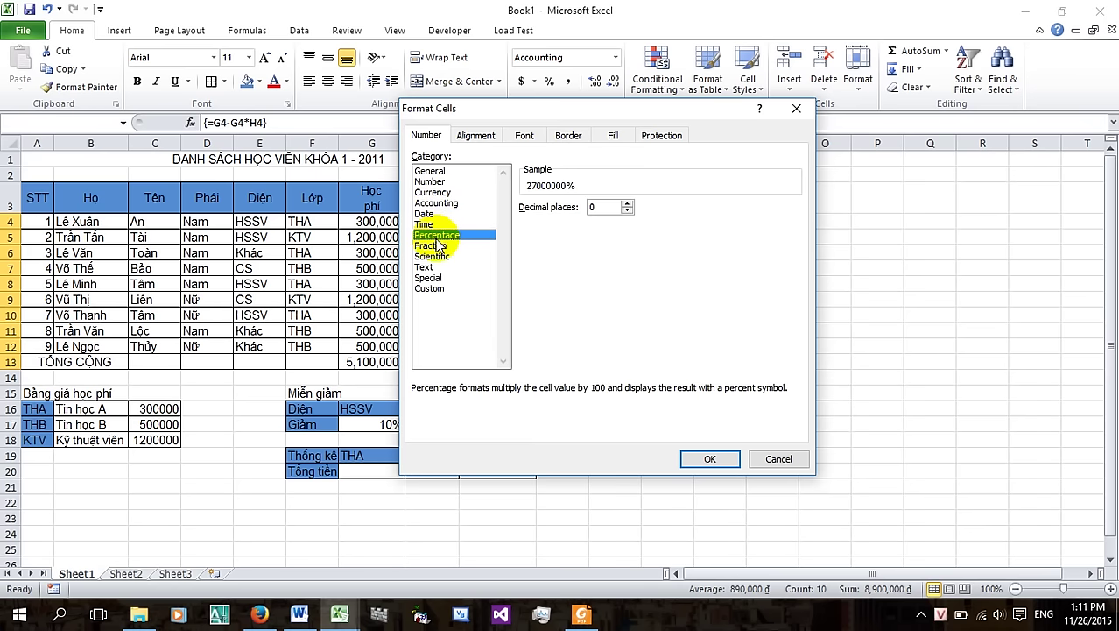
left_click(433, 246)
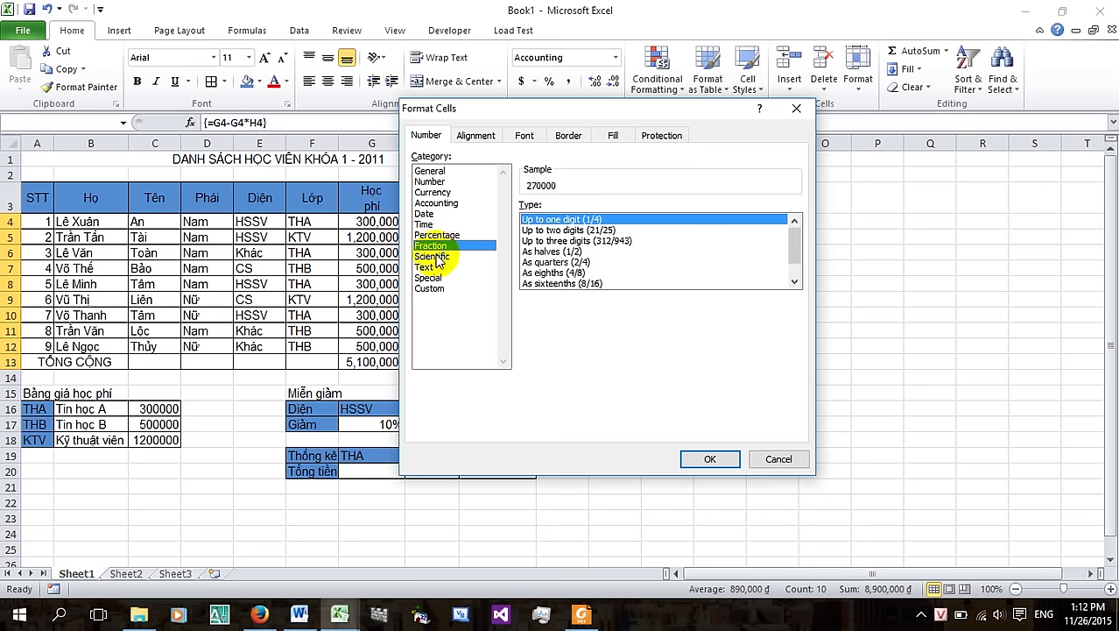
left_click(447, 257)
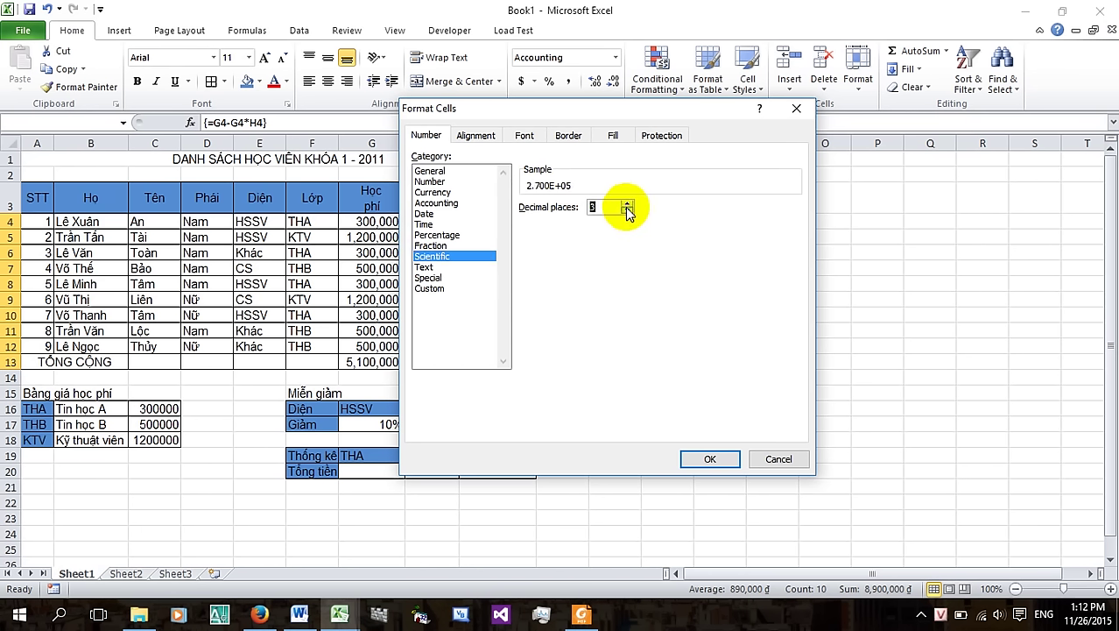
left_click(427, 268)
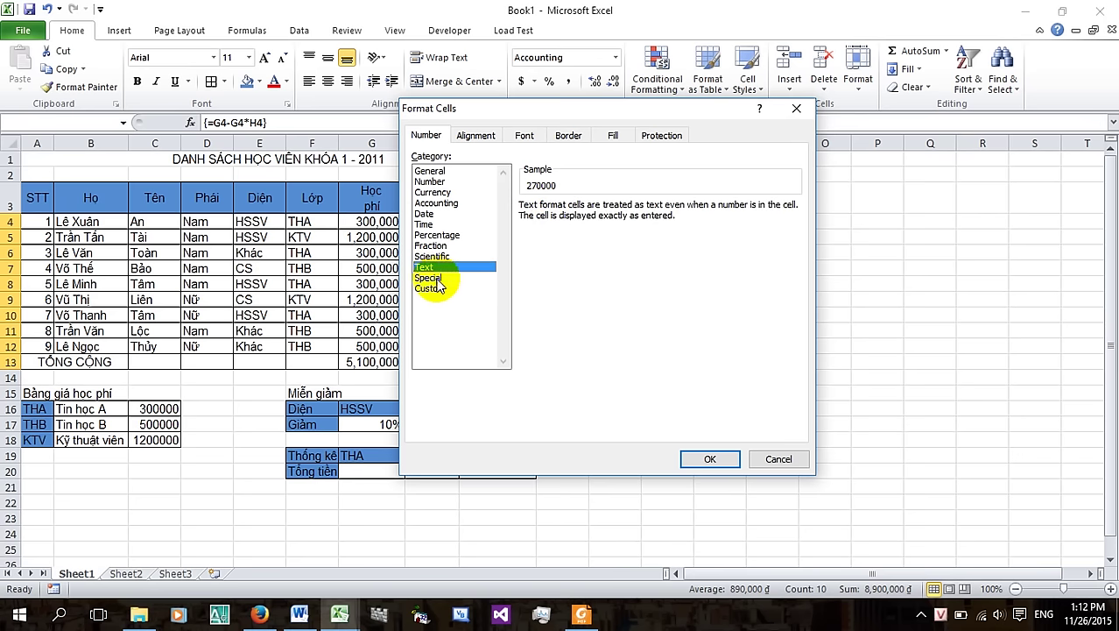
left_click(429, 278)
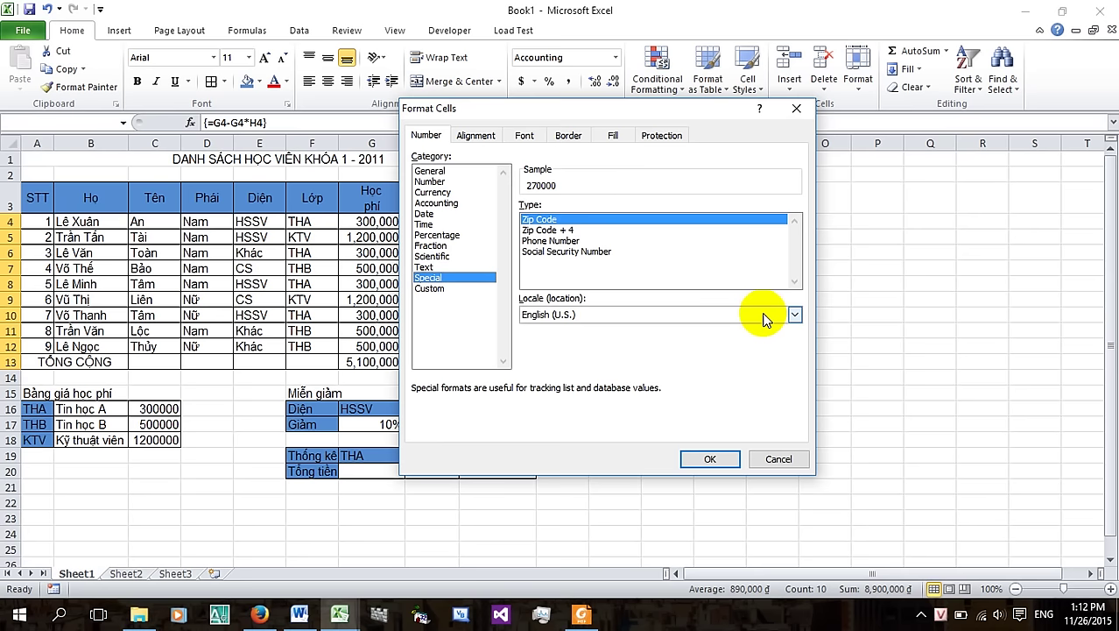
Browse the locale list and custom codes down to the đồng code, then cancel unchanged
left_click(794, 314)
left_click(794, 314)
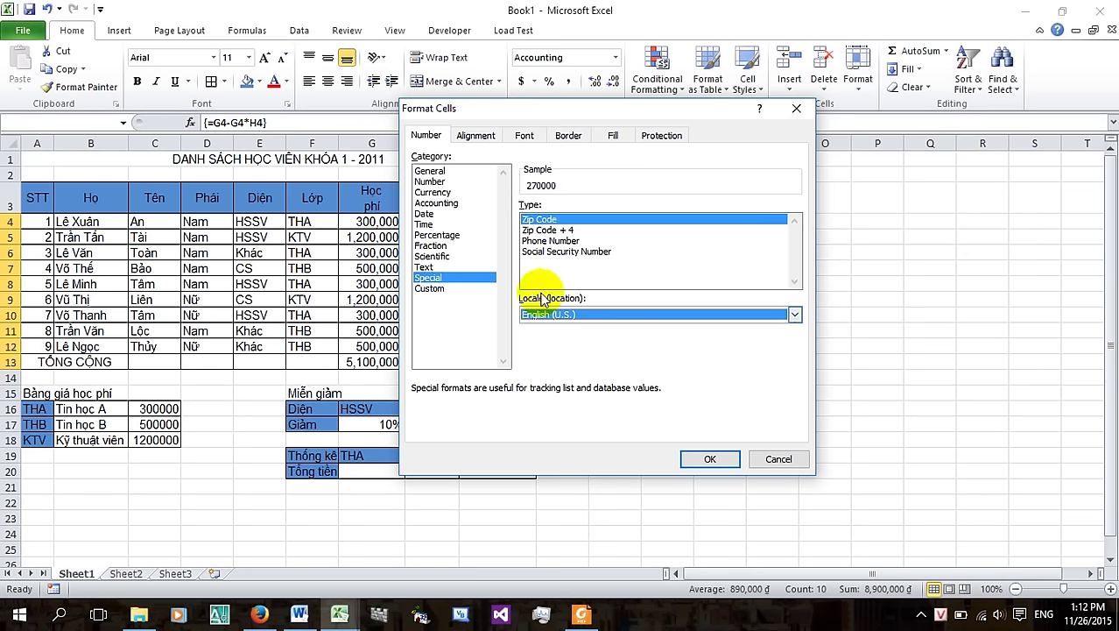
left_click(438, 288)
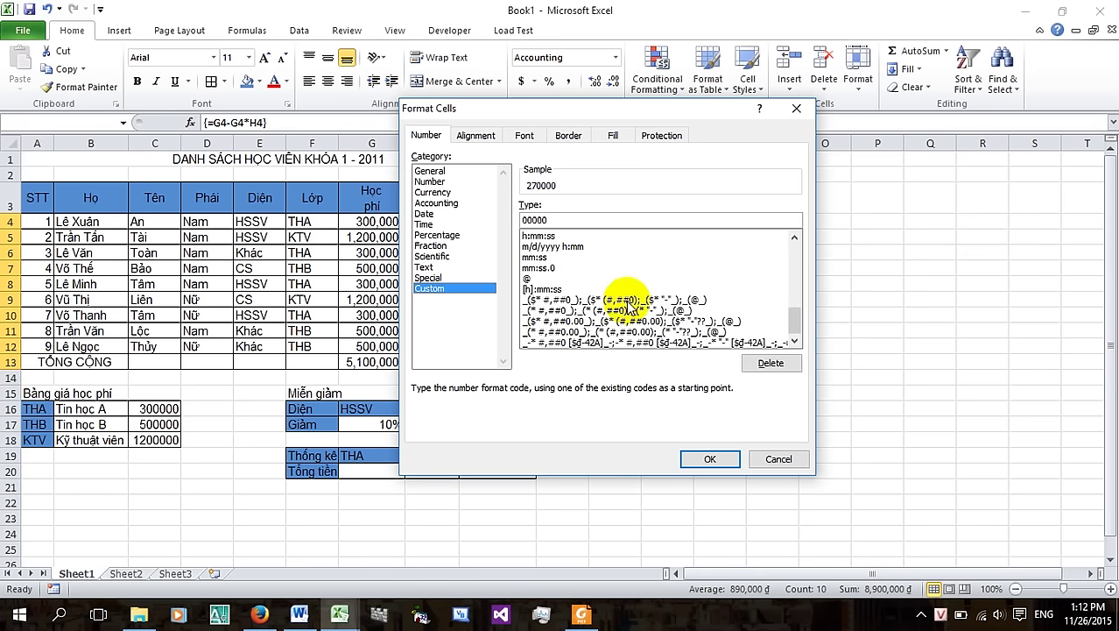
left_click_drag(794, 320, 795, 252)
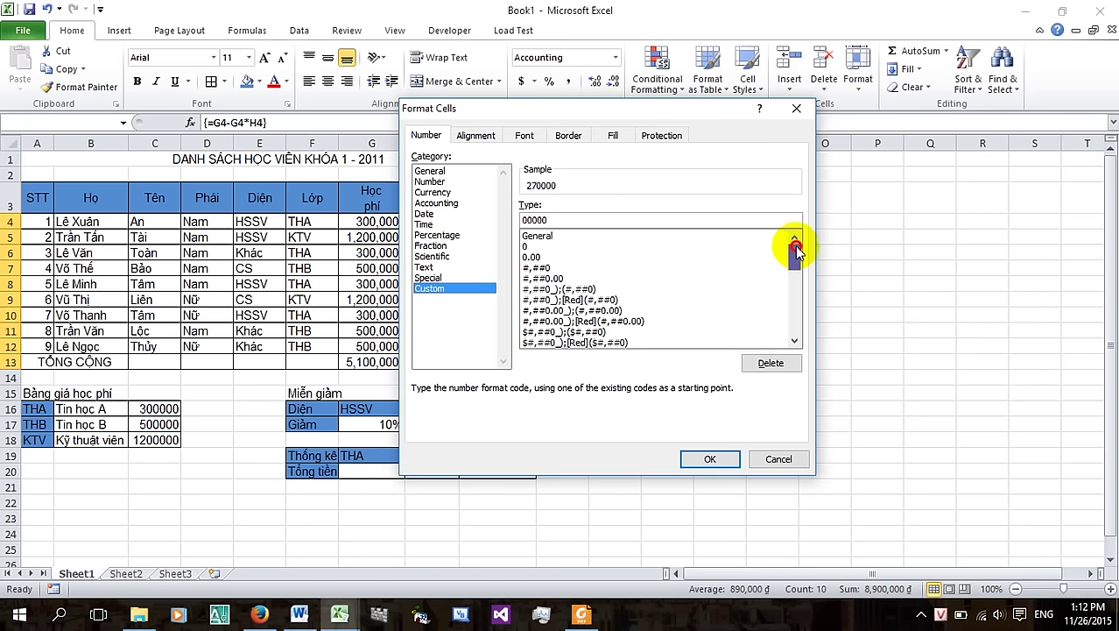
left_click(625, 236)
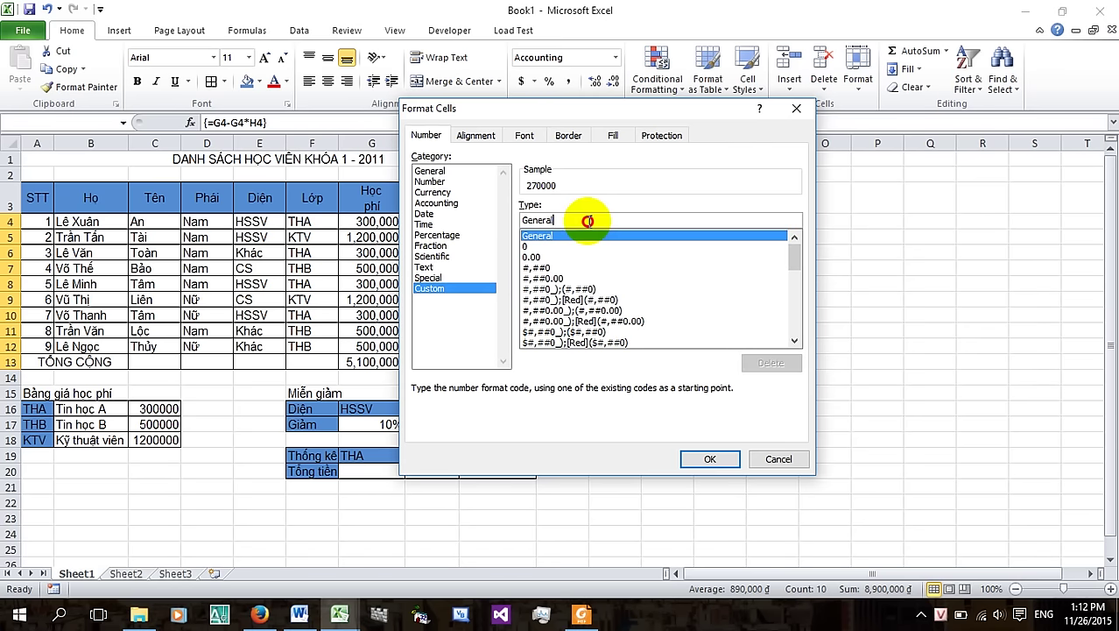
scroll(645, 283, "down", 2)
scroll(644, 293, "down", 2)
scroll(646, 296, "down", 1)
scroll(646, 296, "down", 4)
left_click(600, 301)
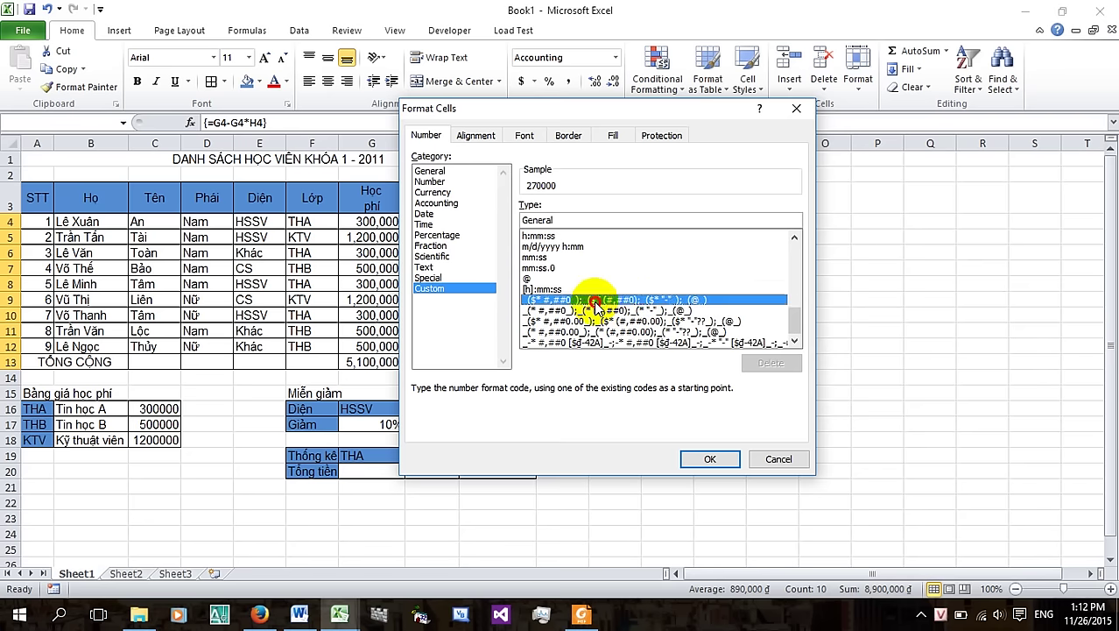
left_click(595, 322)
key("Down")
key("Down")
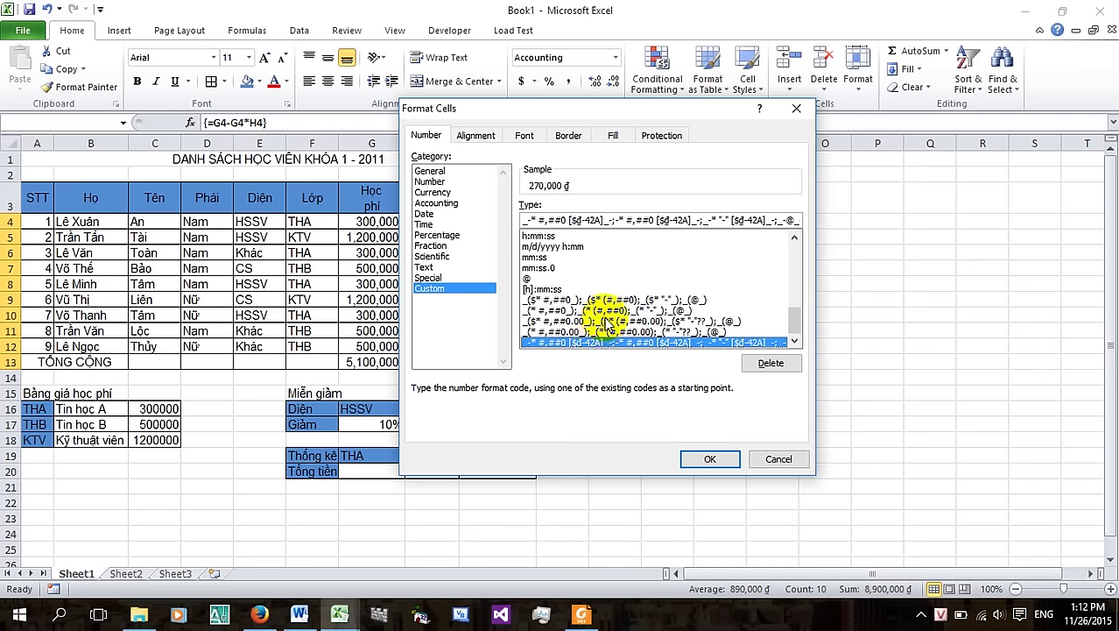
left_click(769, 460)
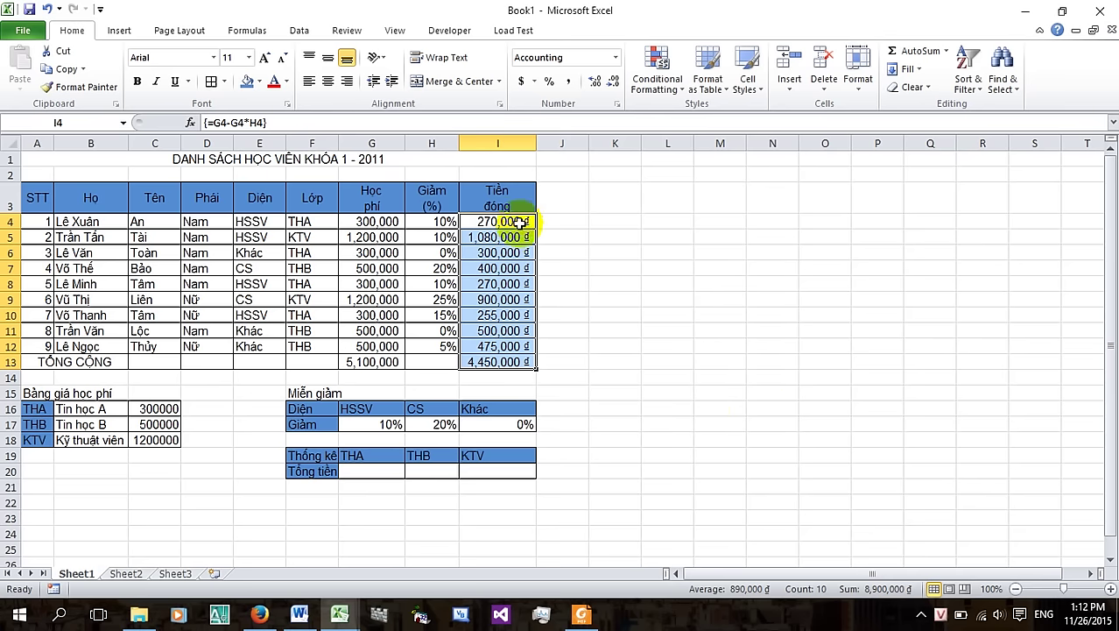
Review the PDF requirements list, then place the cursor below VLOOKUP in the Word list
left_click(572, 285)
left_click(571, 350)
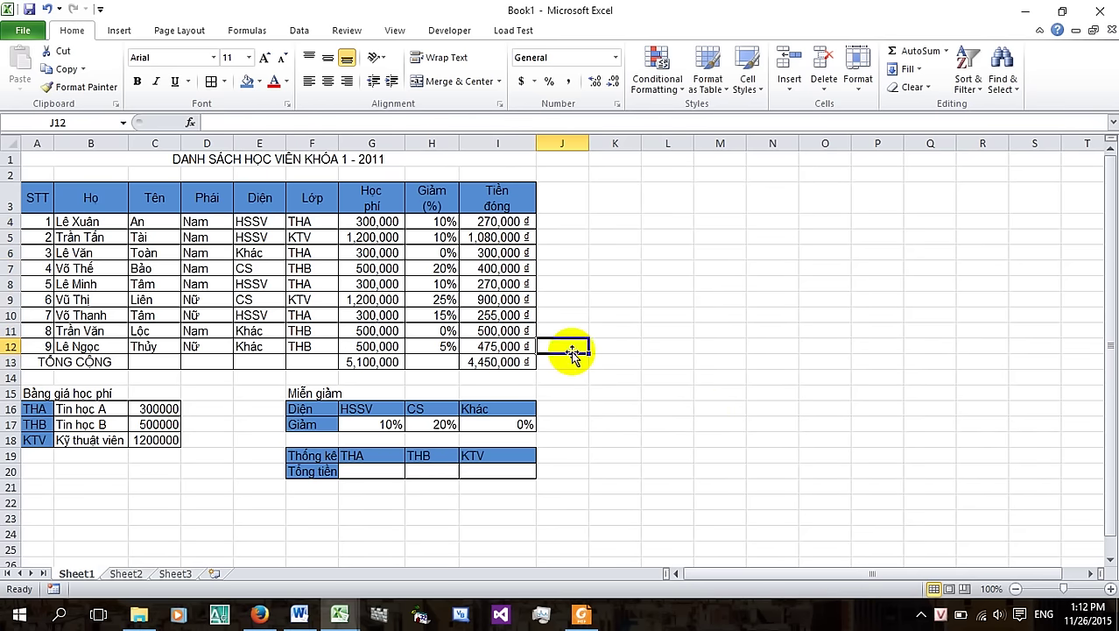
left_click(583, 615)
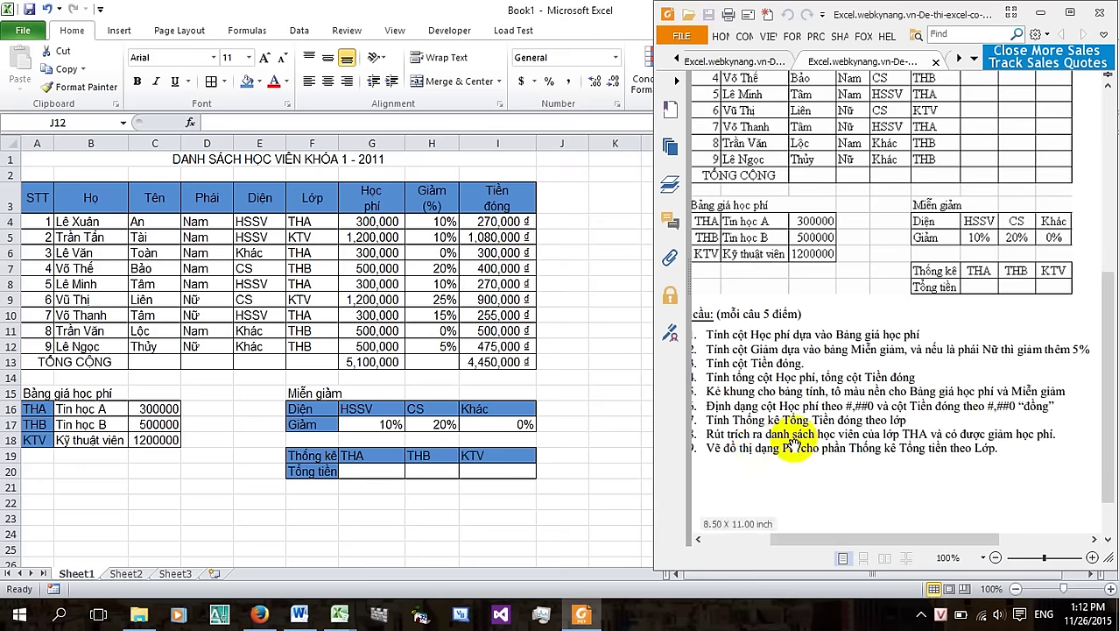
scroll(830, 431, "down", 2)
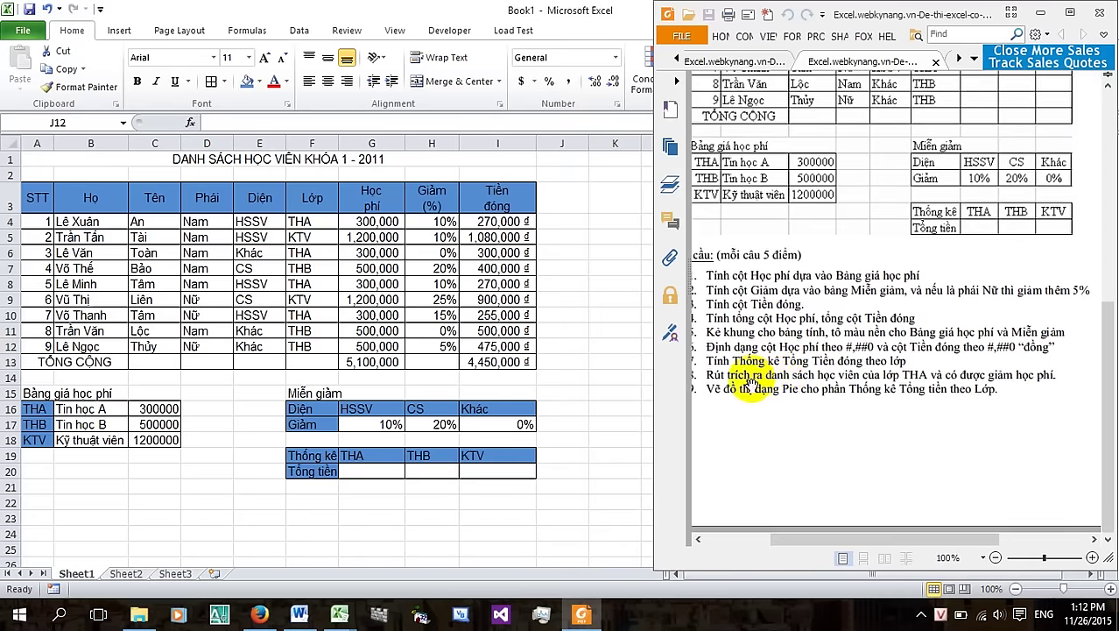
scroll(775, 372, "down", 1)
scroll(770, 373, "up", 1)
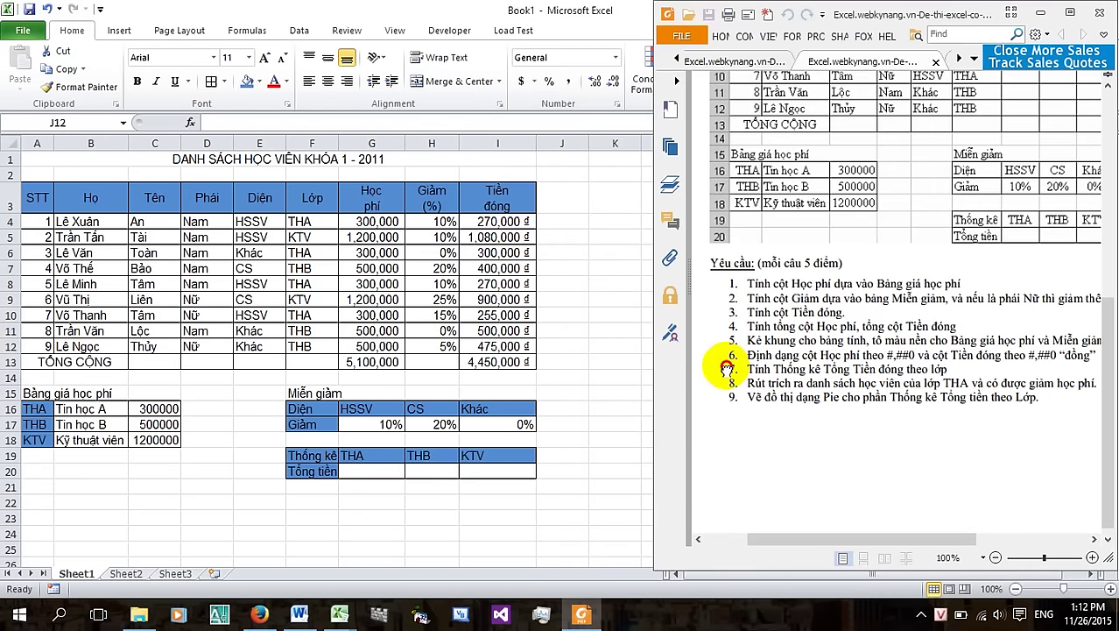
scroll(875, 385, "up", 1)
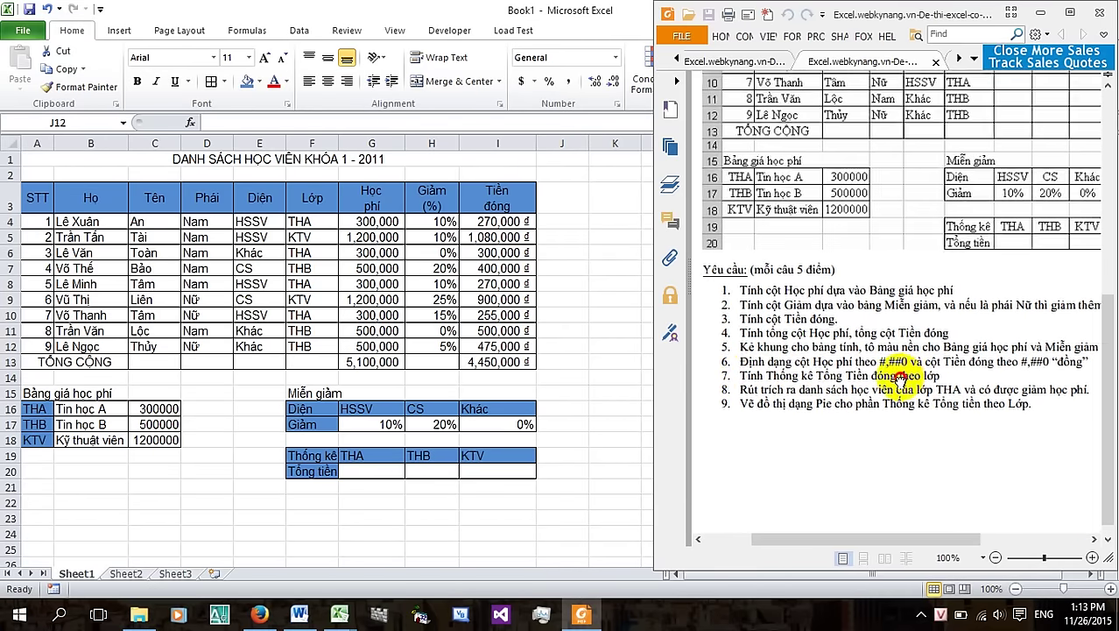
scroll(879, 388, "right", 2)
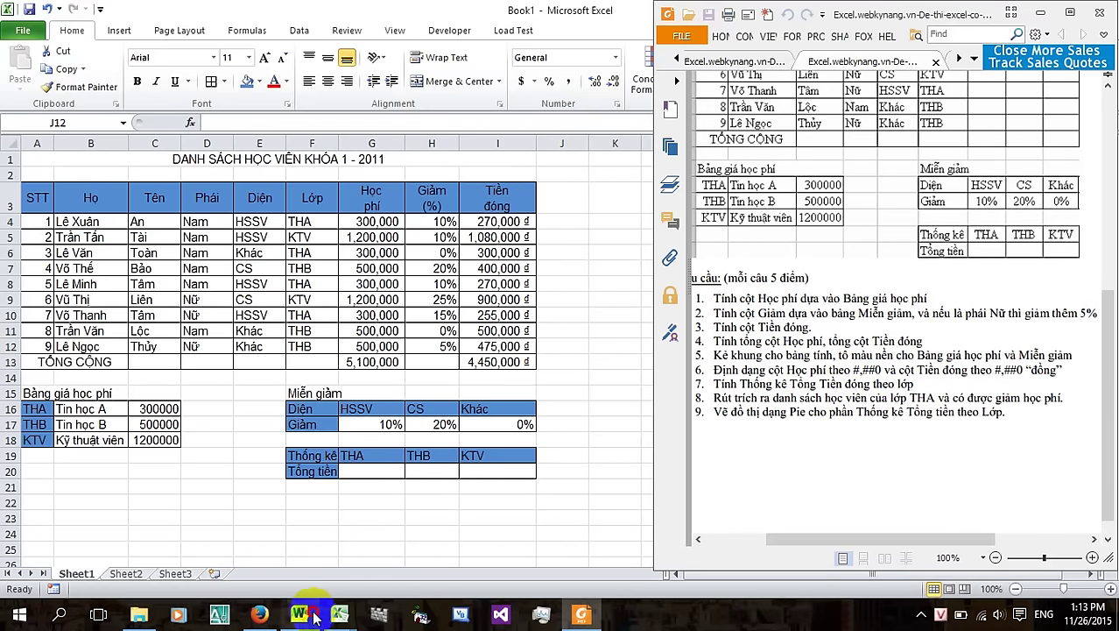
left_click(298, 614)
left_click(377, 436)
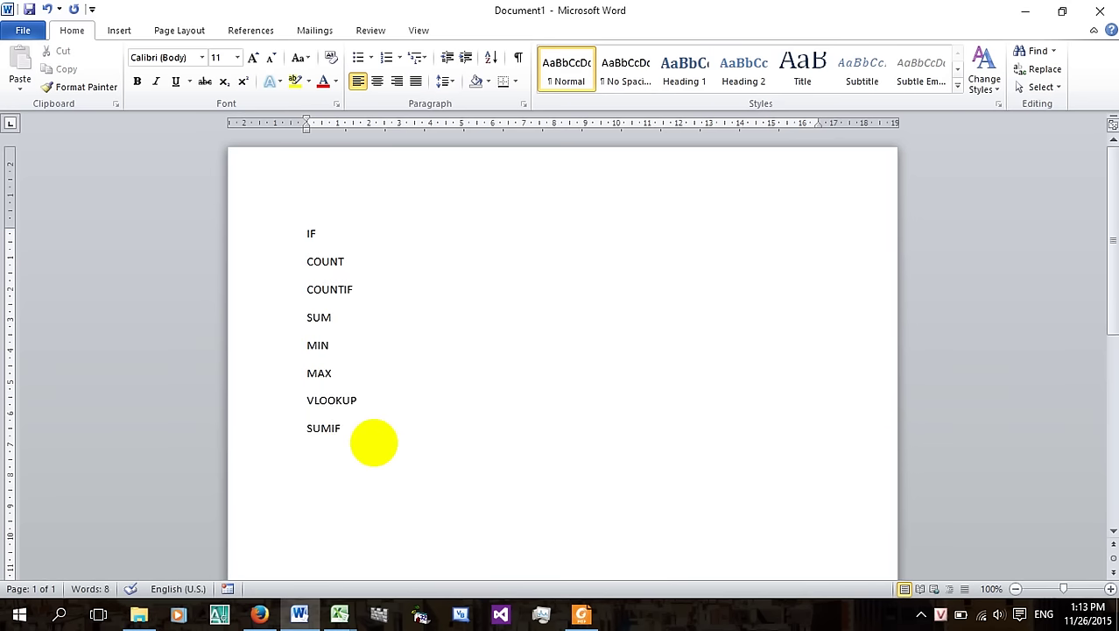
Return Firefox to the 'if excel' Google results, glance at the exam PDF, and select the query
left_click(259, 614)
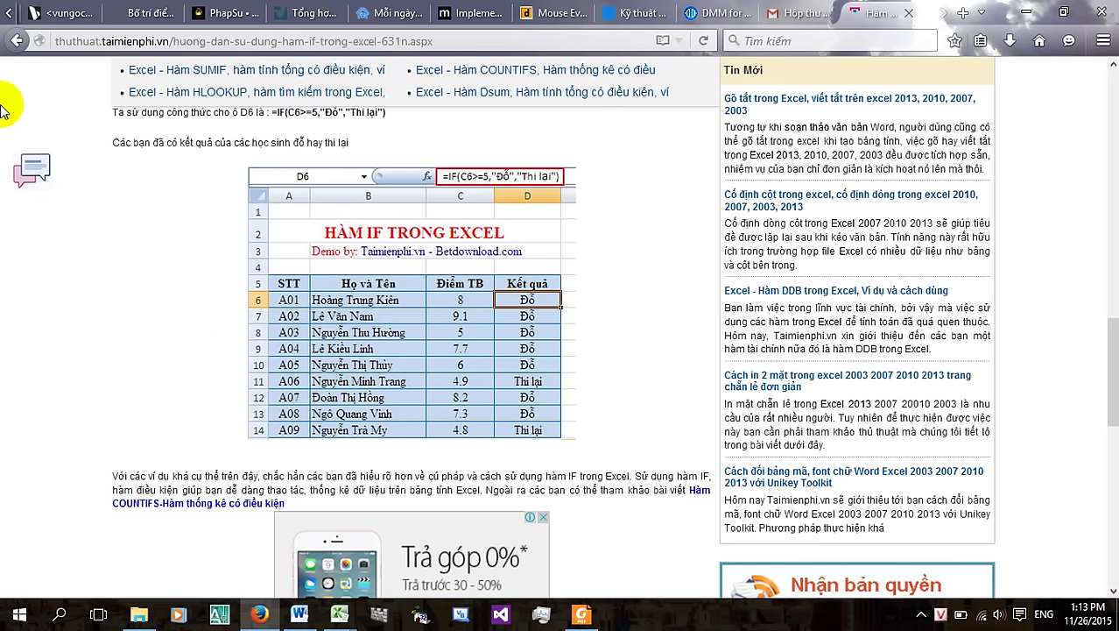
left_click(17, 40)
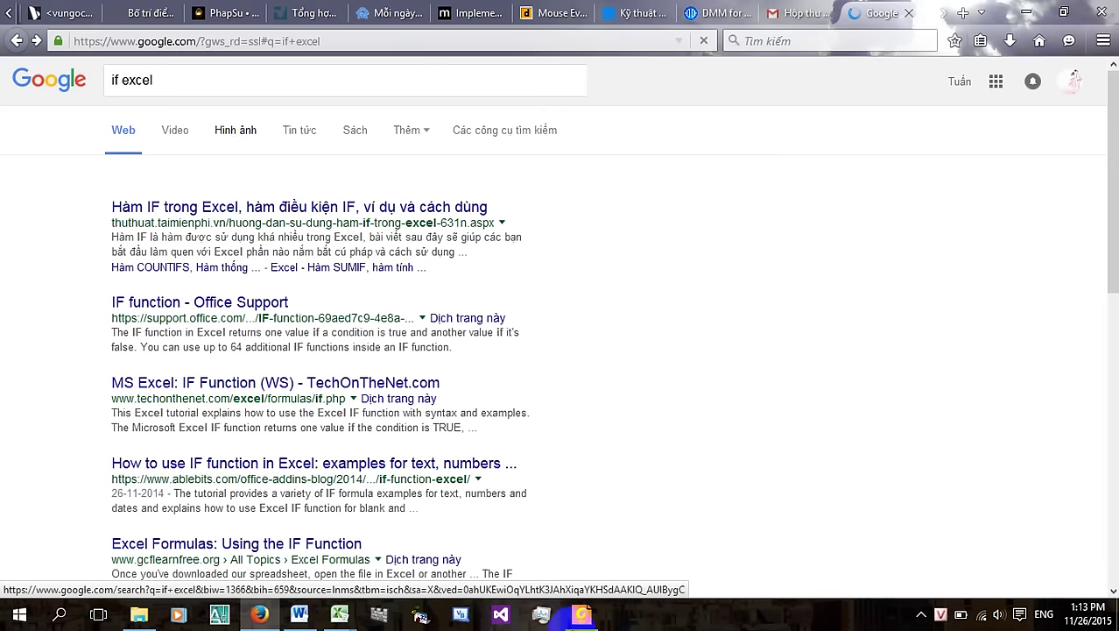
left_click(582, 614)
scroll(725, 417, "up", 1)
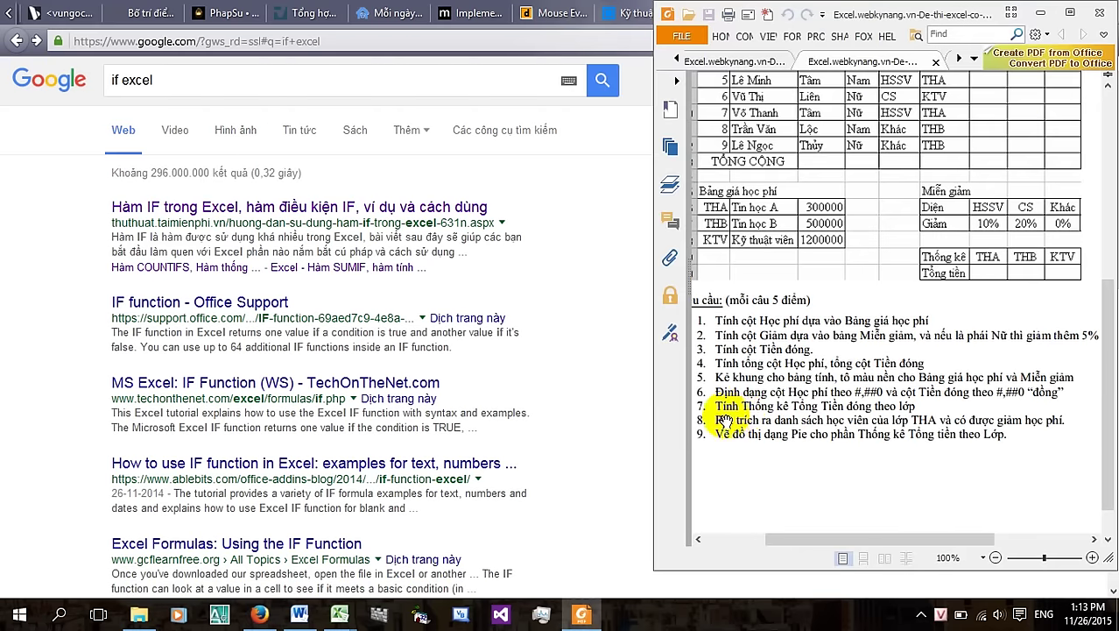
scroll(871, 455, "up", 3)
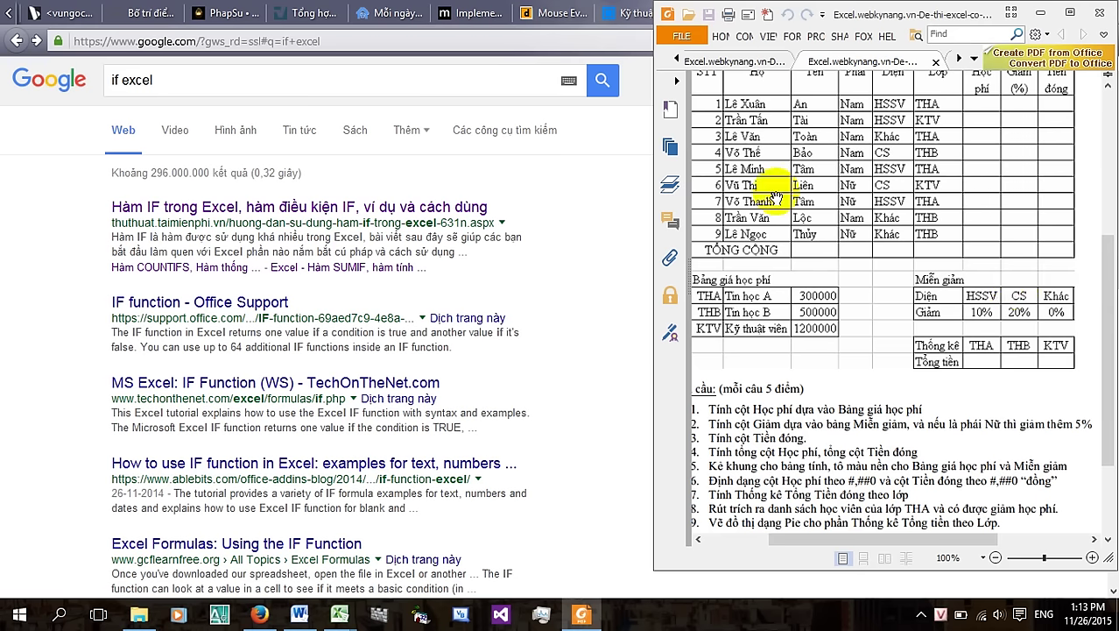
left_click(220, 77)
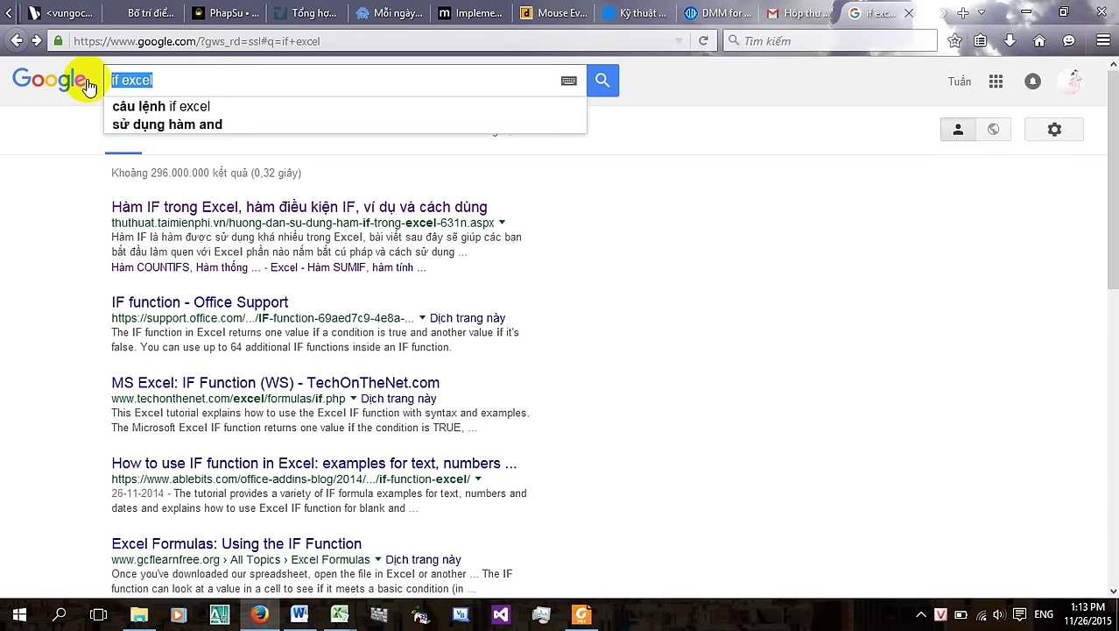
Search Google for SUMIF and open the taimienphi.vn 'Hàm SUMIF trong Excel' article
type("SUM ")
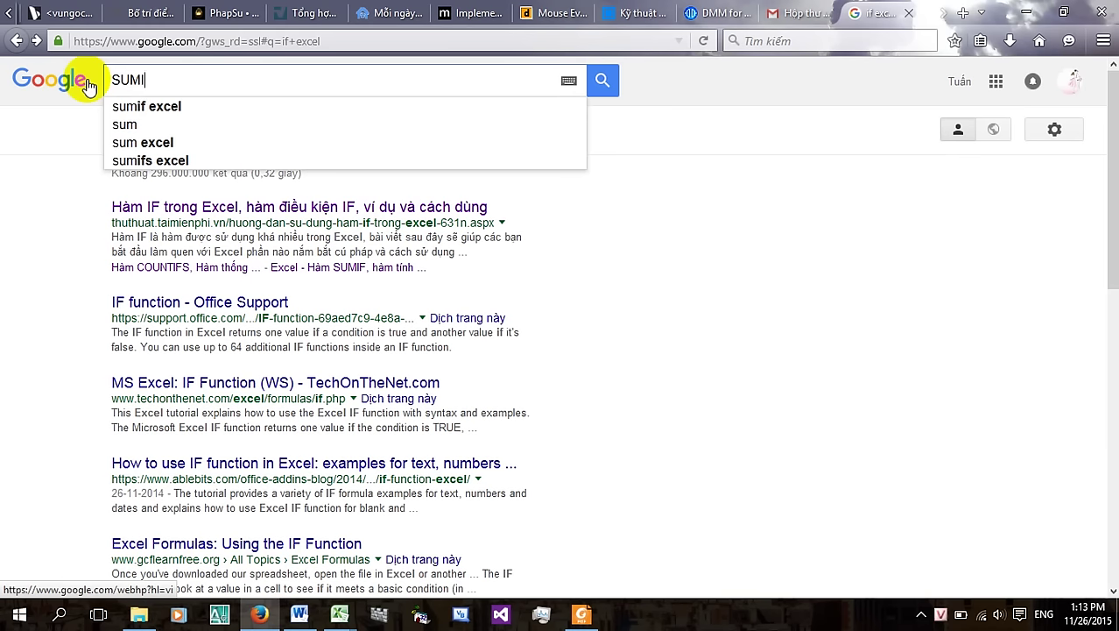
type("F")
key("Down")
key("Down")
key("Down")
key("Down")
key("Down")
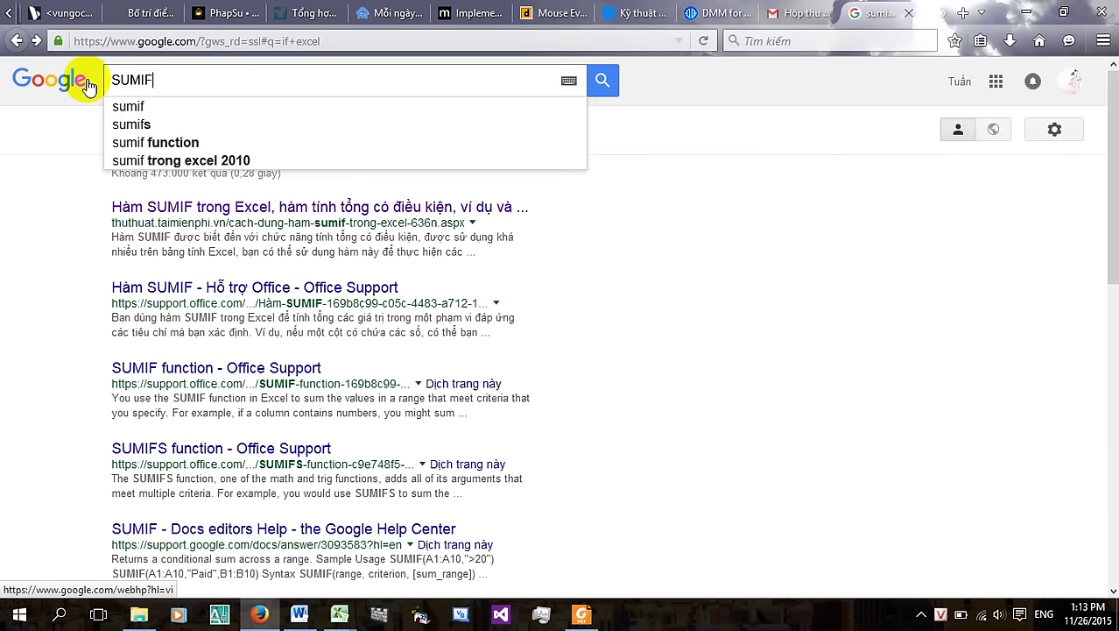
left_click(211, 208)
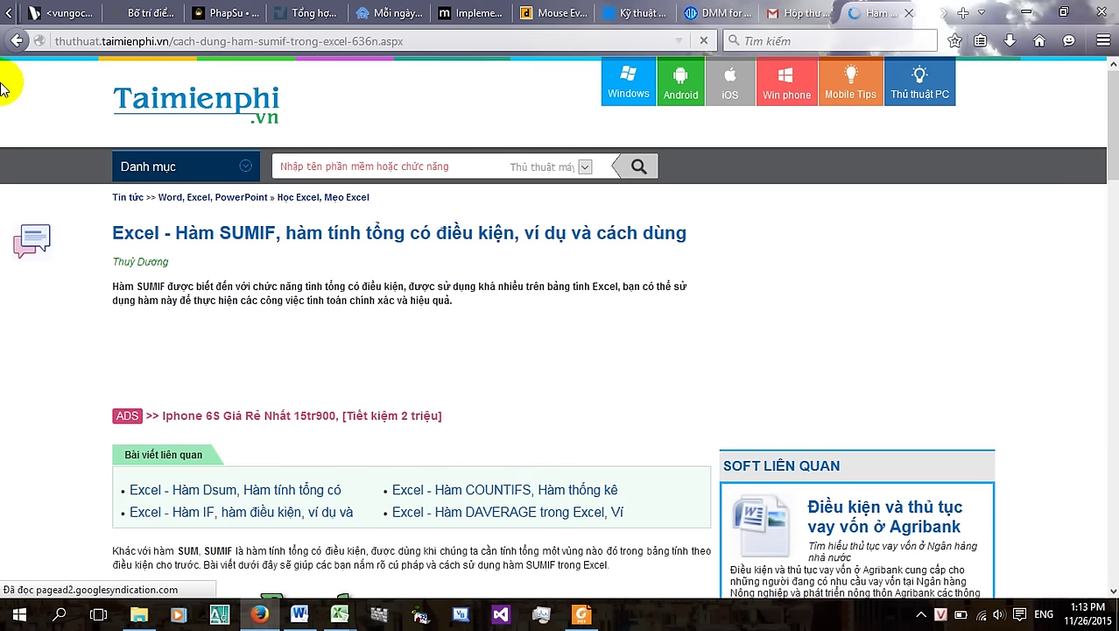
Read the SUMIF syntax, highlighting the Range, Criteria and Sum_range argument definitions
scroll(298, 278, "down", 5)
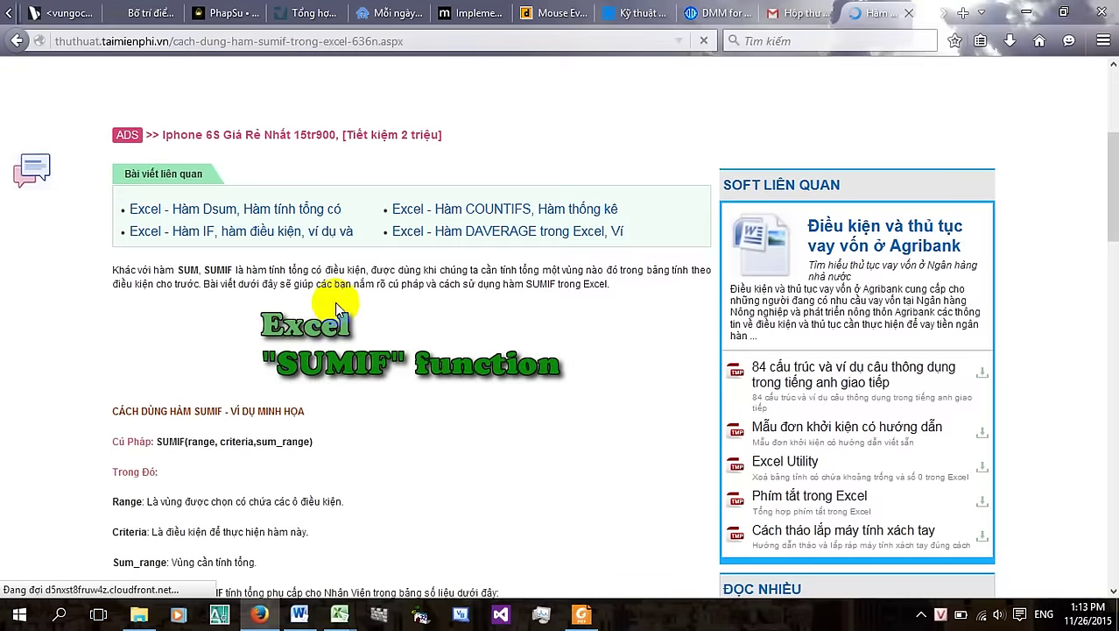
scroll(232, 370, "down", 3)
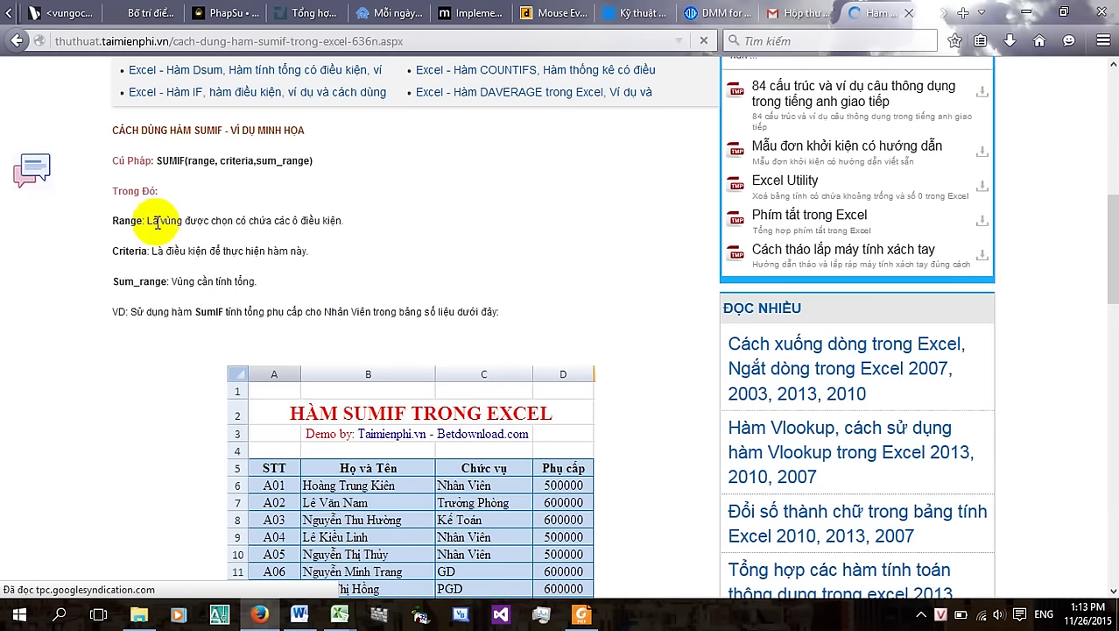
left_click_drag(146, 220, 342, 221)
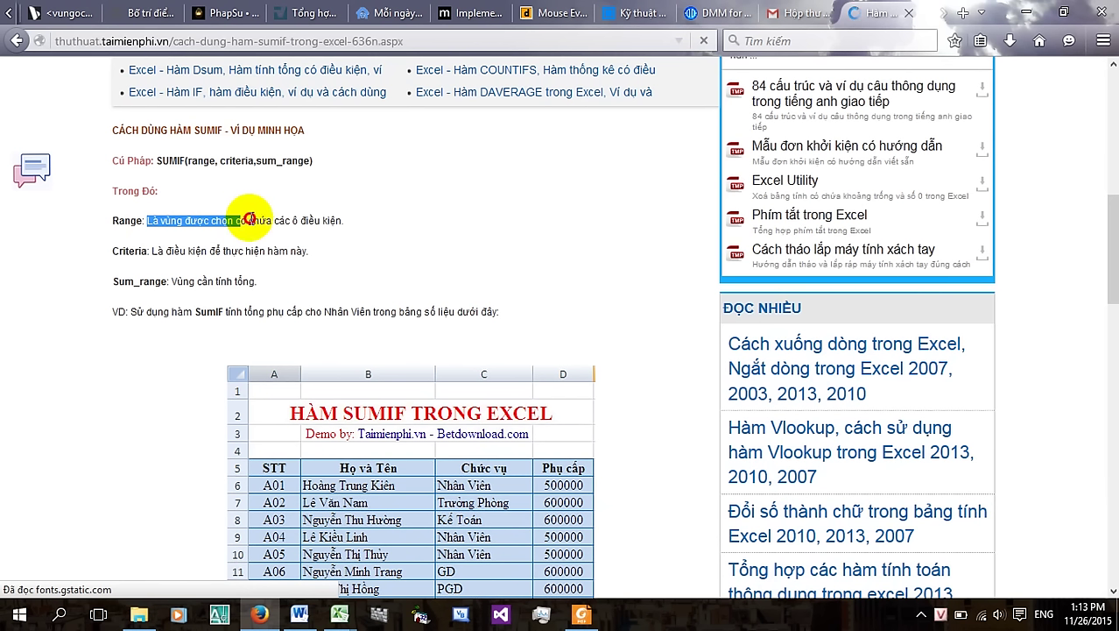
left_click(313, 255)
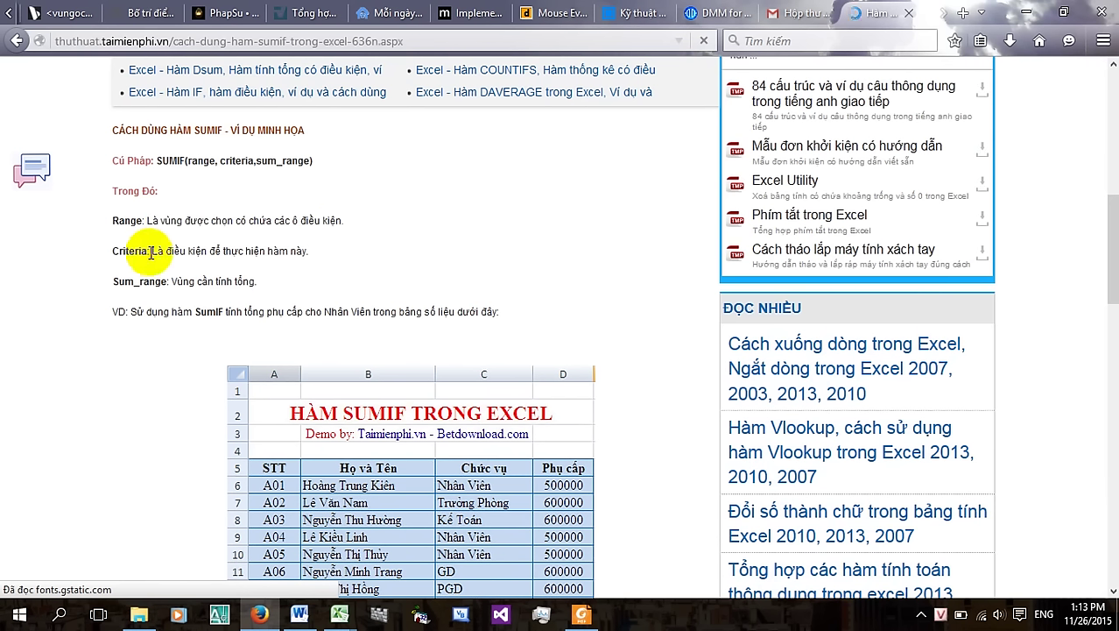
left_click_drag(153, 250, 307, 251)
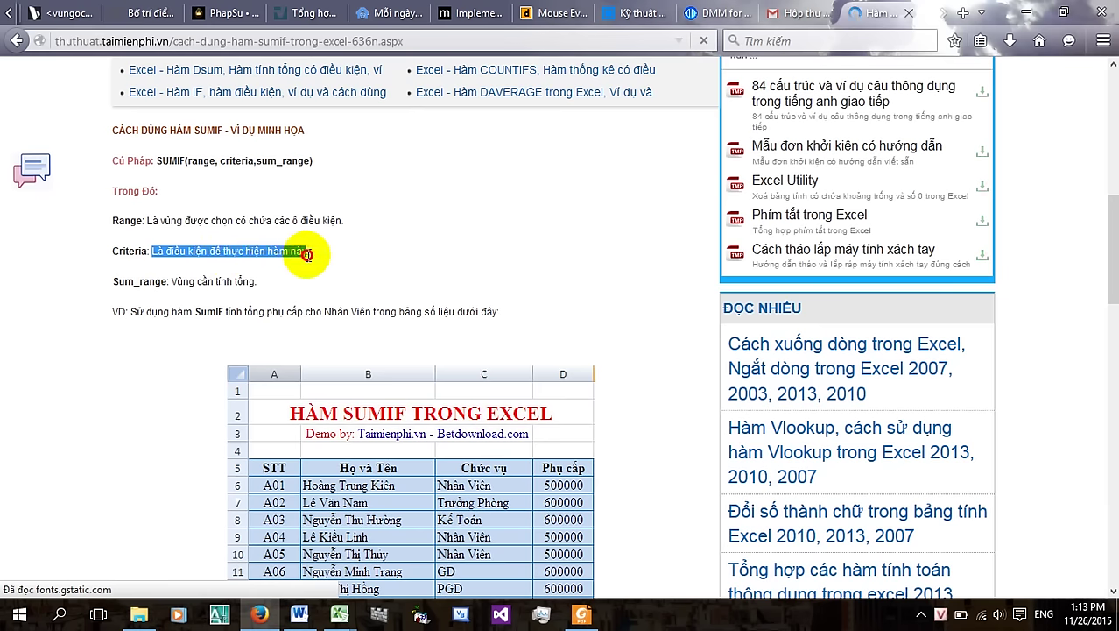
left_click_drag(110, 289, 148, 285)
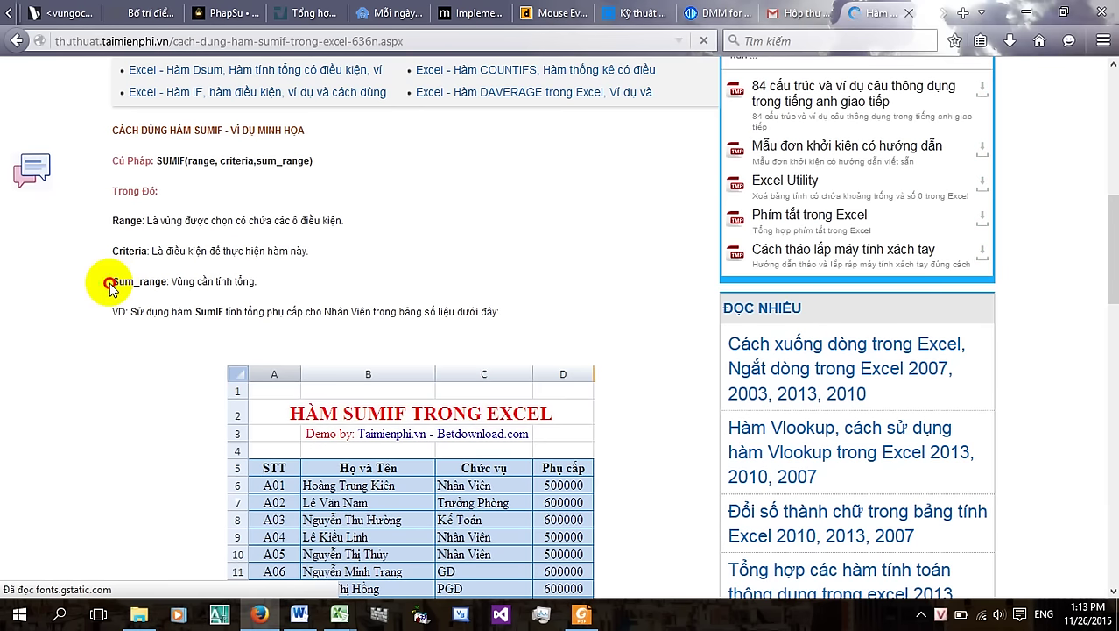
left_click_drag(257, 281, 118, 281)
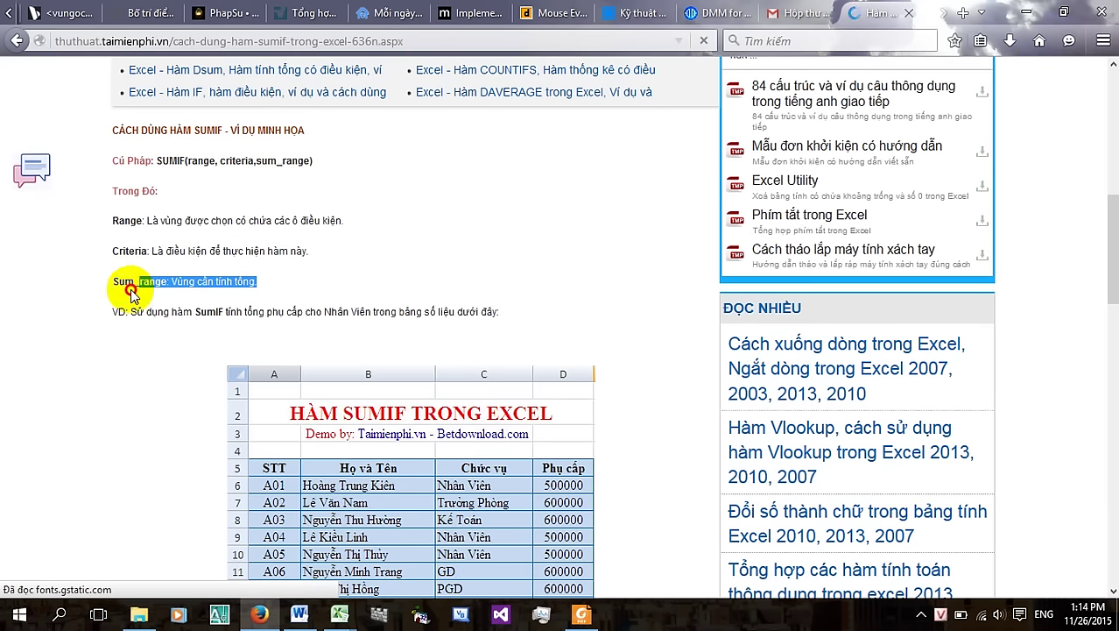
left_click(317, 289)
Study the allowance example where =SUMIF(C5:C14,"Nhân Viên",D5:D14) returns 2500000
scroll(318, 289, "down", 5)
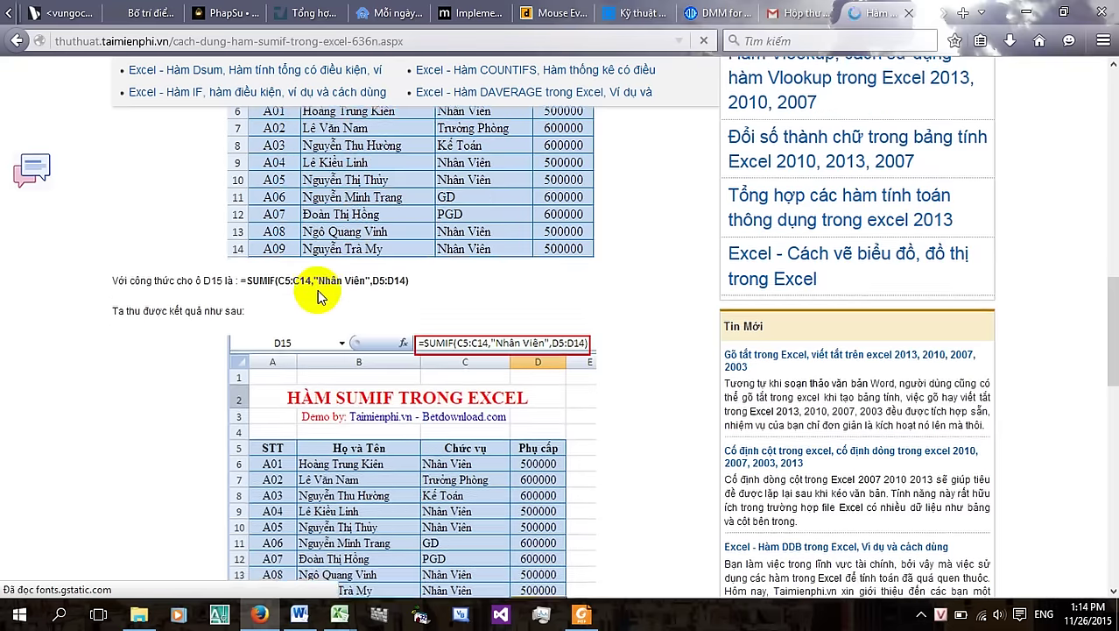
scroll(317, 296, "down", 2)
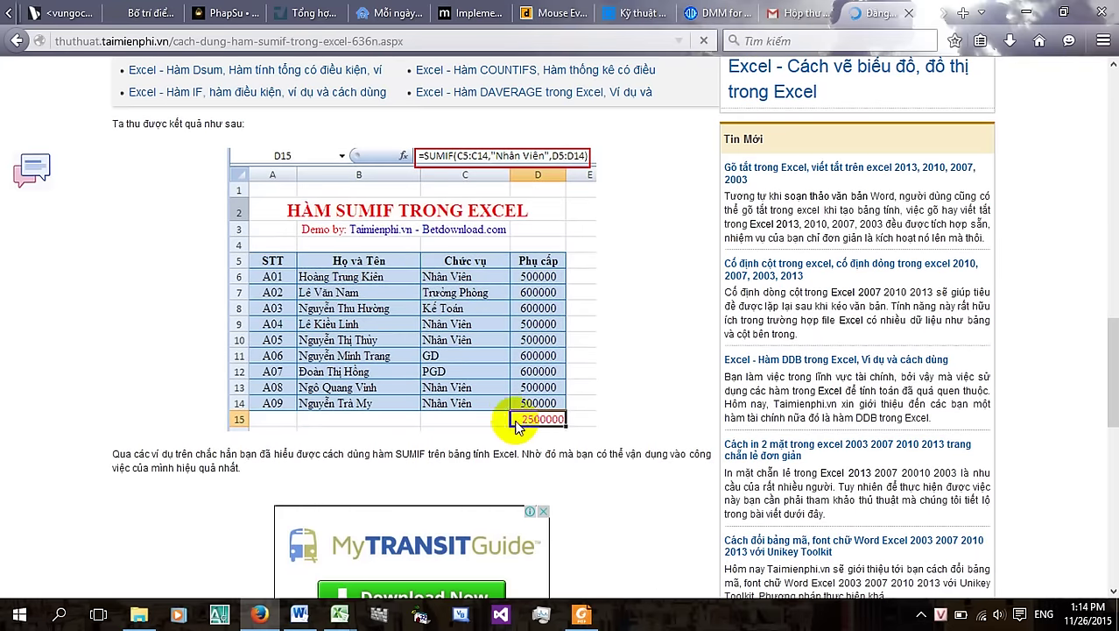
scroll(275, 257, "up", 1)
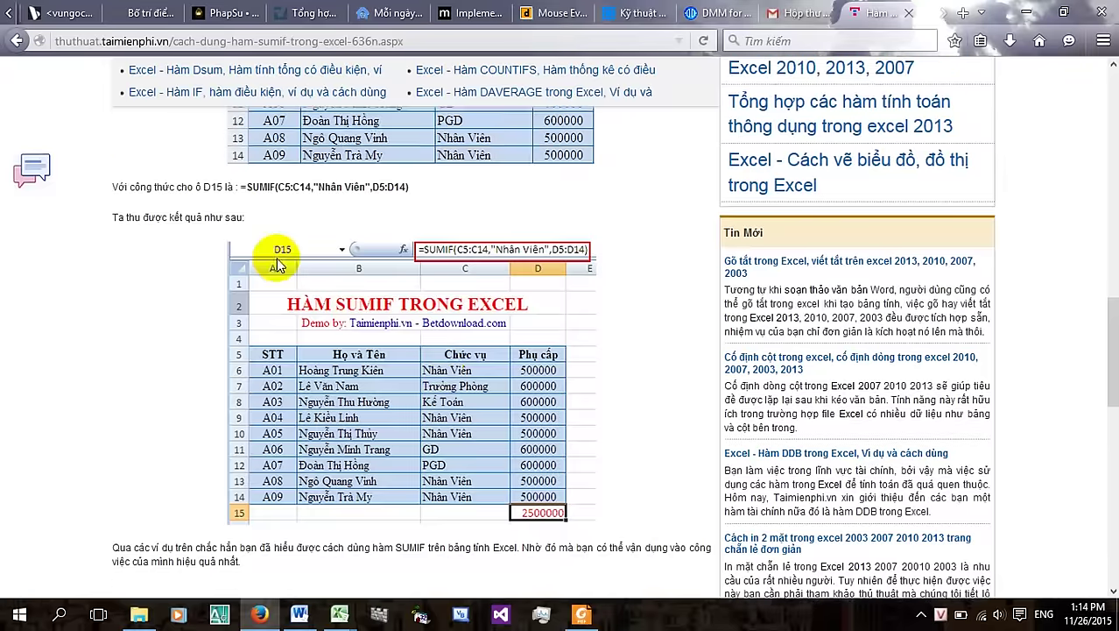
scroll(229, 223, "up", 3)
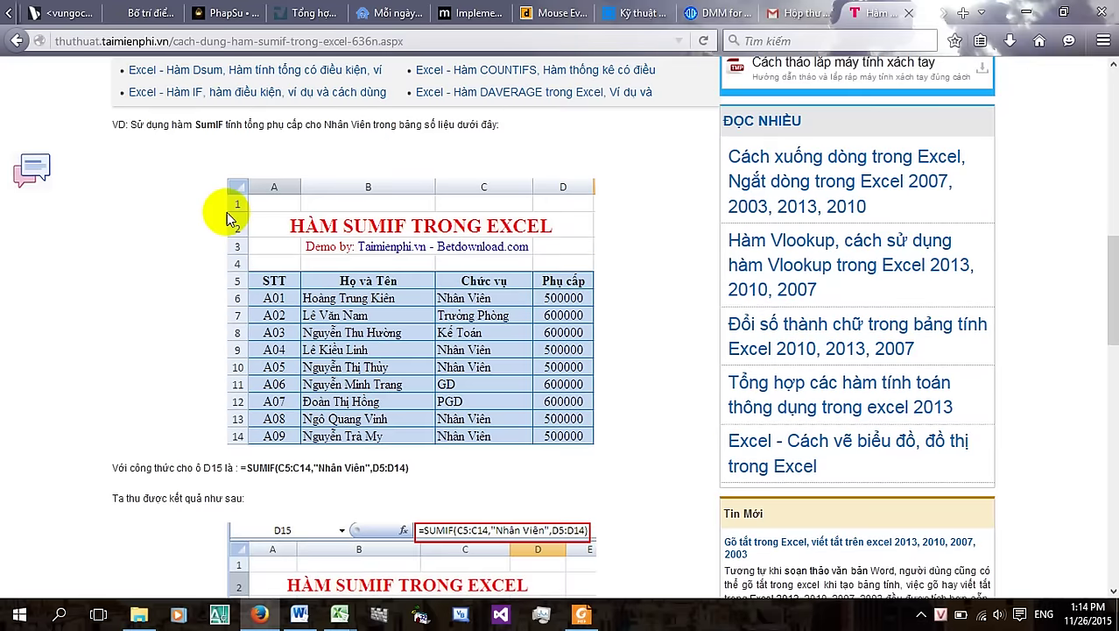
left_click_drag(125, 125, 493, 131)
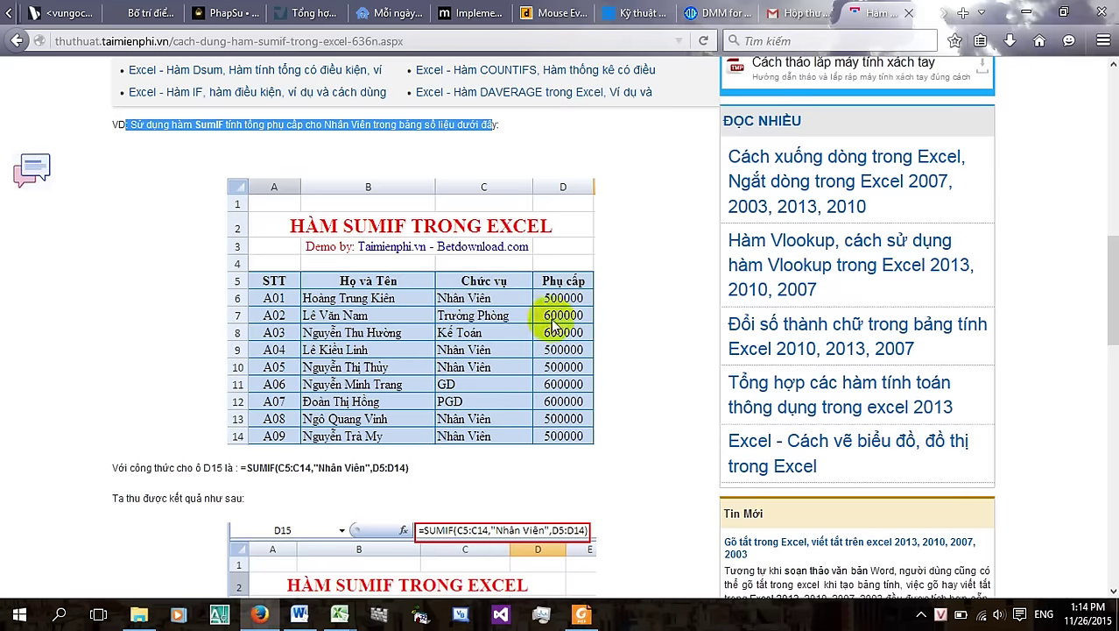
scroll(460, 438, "down", 2)
scroll(460, 437, "down", 4)
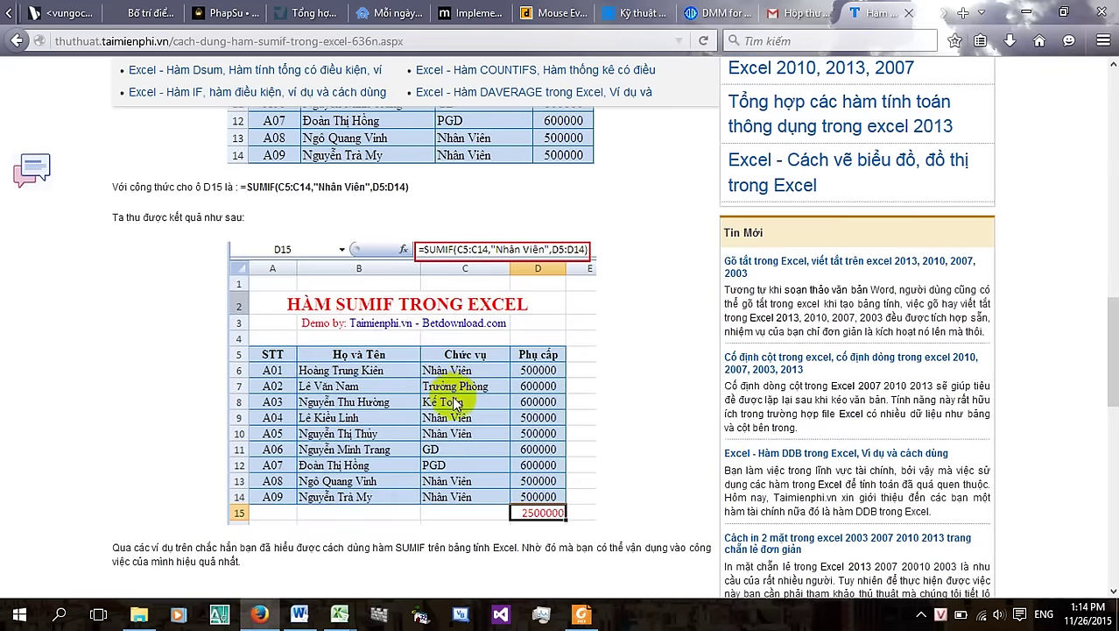
scroll(455, 400, "down", 2)
scroll(486, 491, "up", 2)
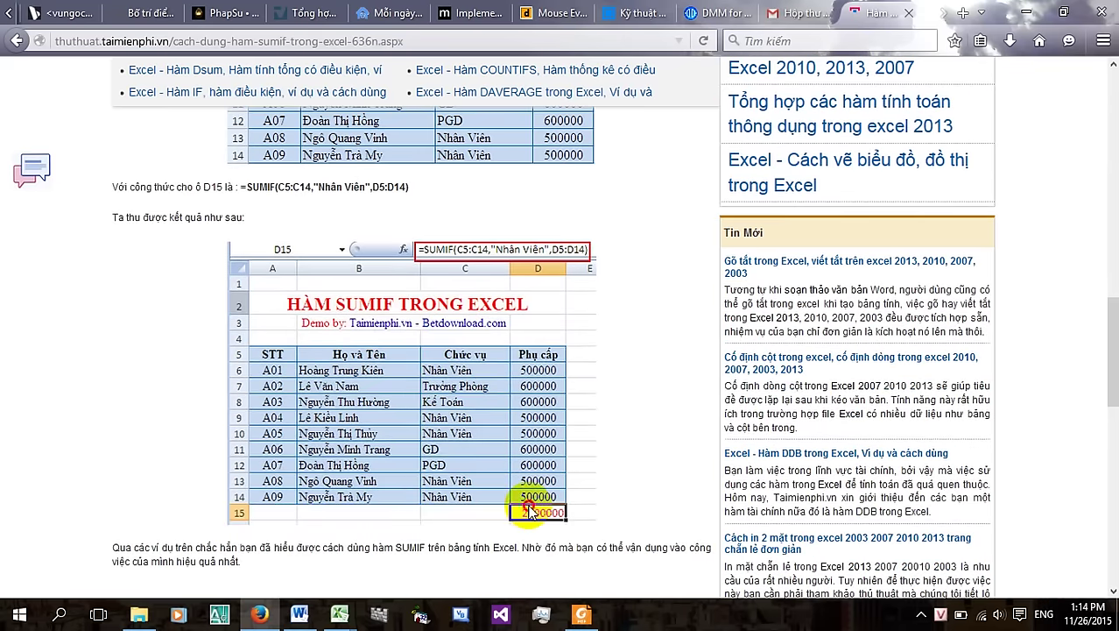
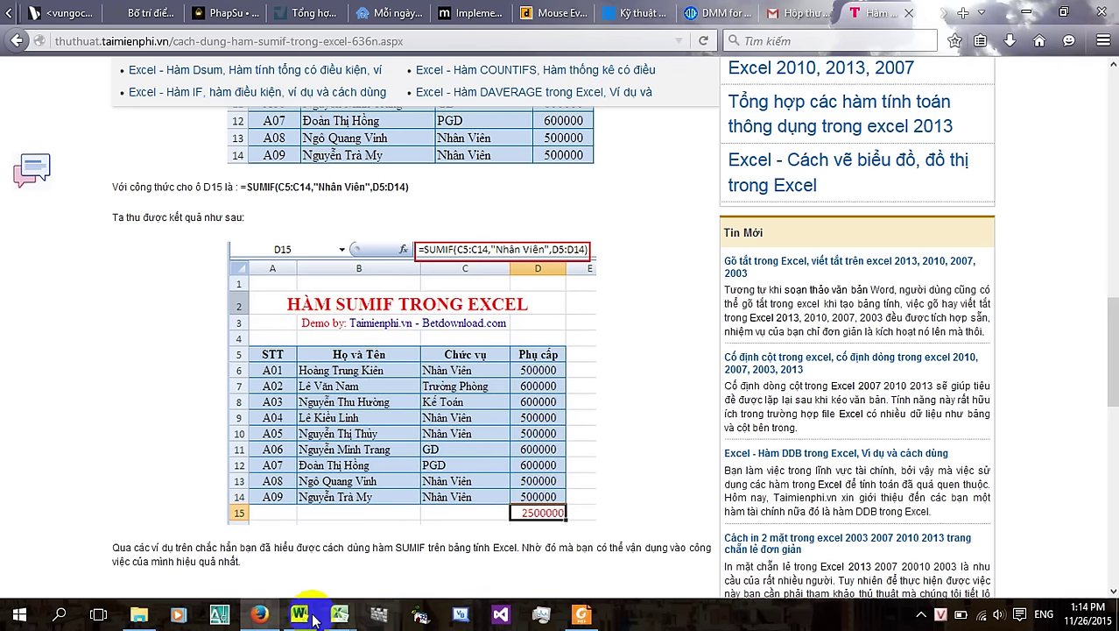
Switch from the Firefox SUMIF tutorial to the Book1 fee workbook in Excel
mouse_move(340, 615)
left_click(400, 544)
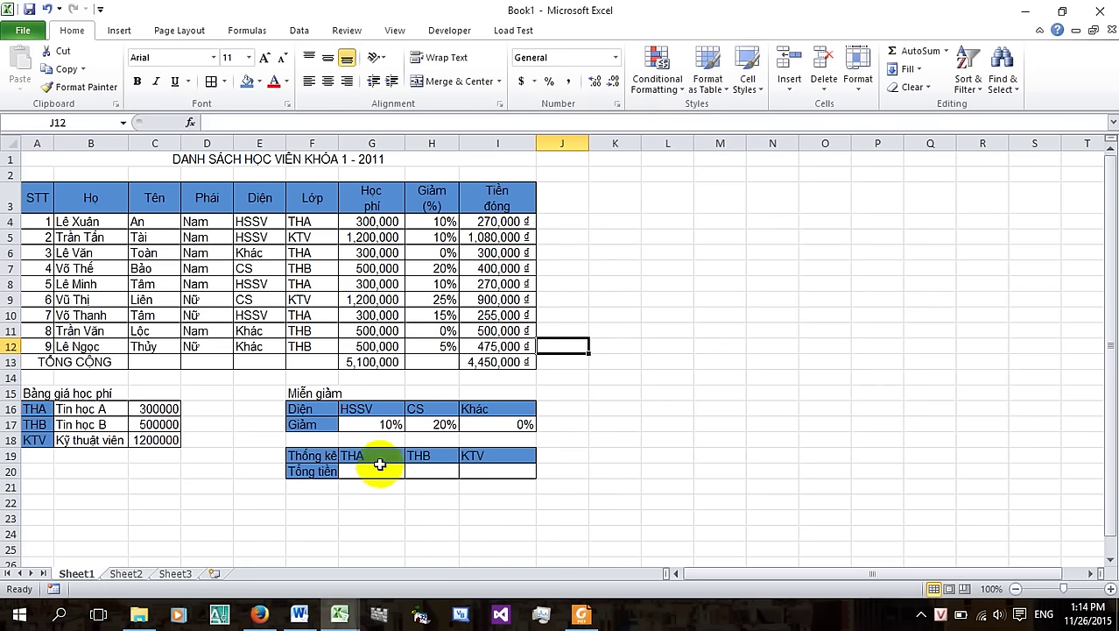
Enter =SUMIF(F4:F12,"THA",I4:I12) in G20 to total the THA class payments
left_click(368, 474)
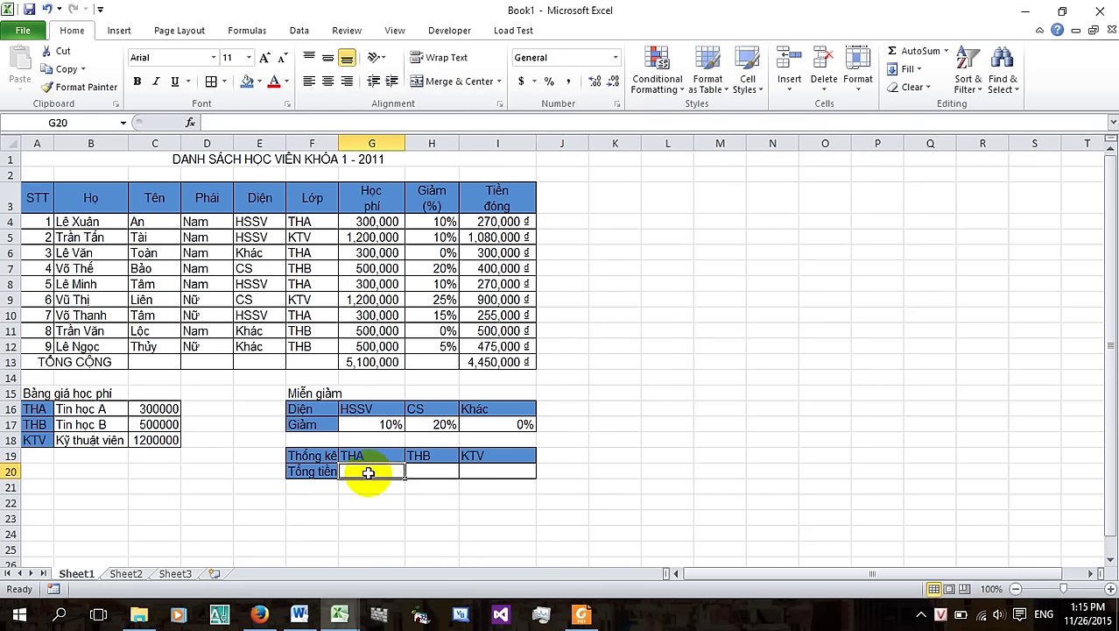
type("=SUMIF")
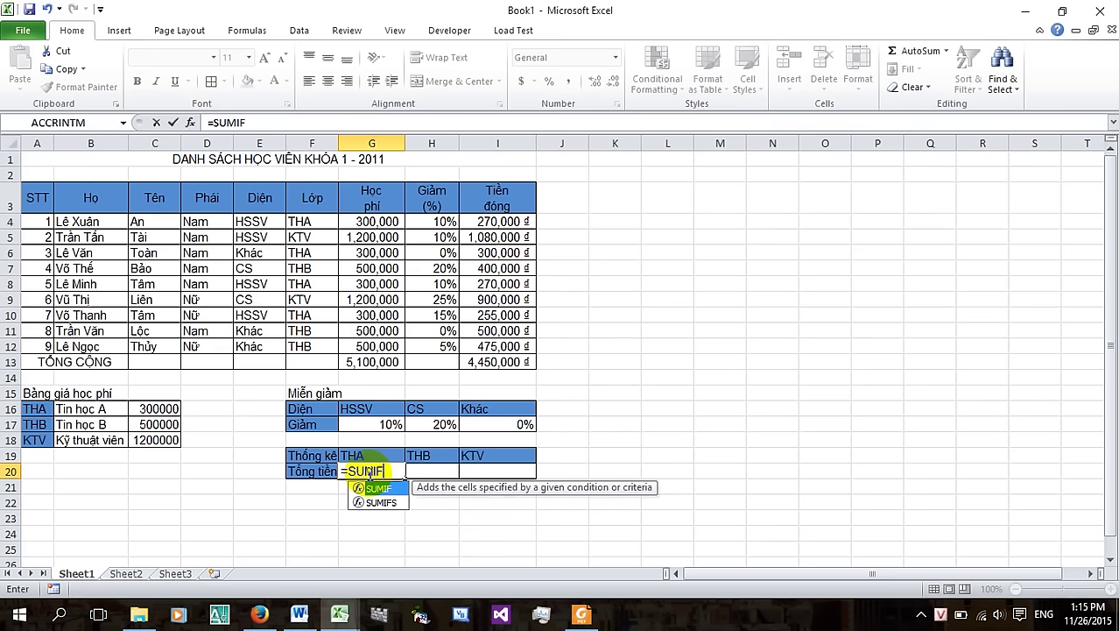
type("(")
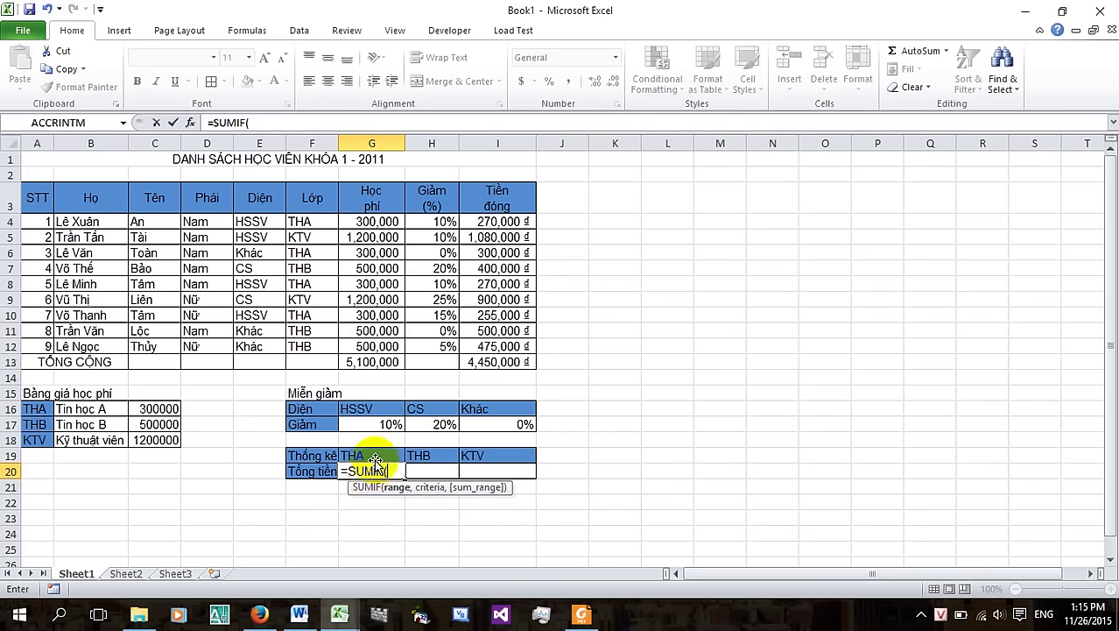
left_click_drag(298, 221, 302, 347)
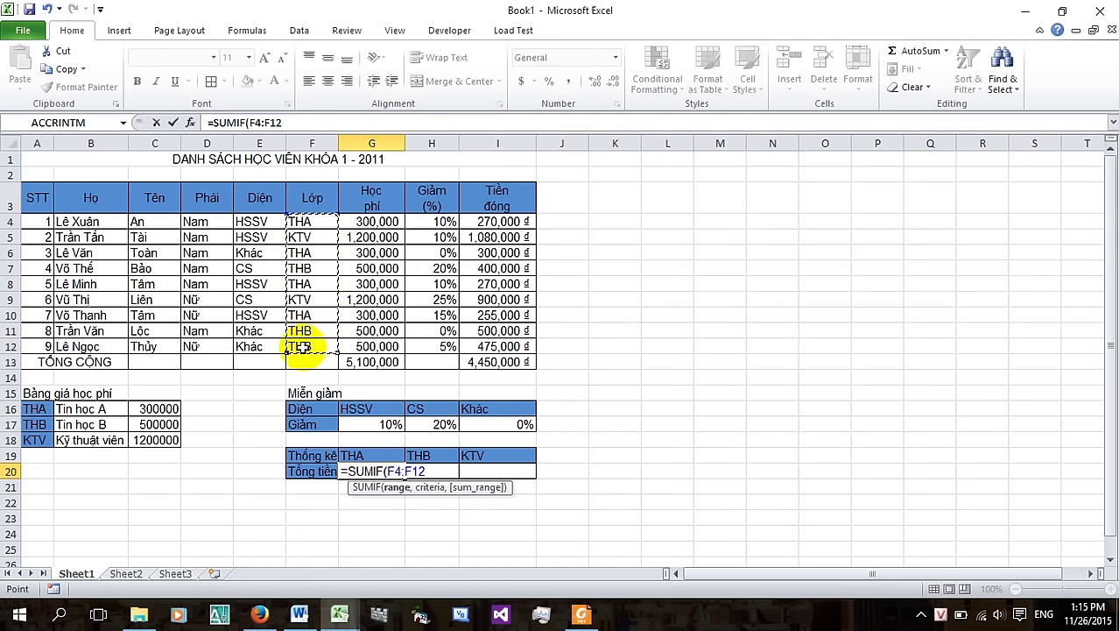
type(",\"THA")
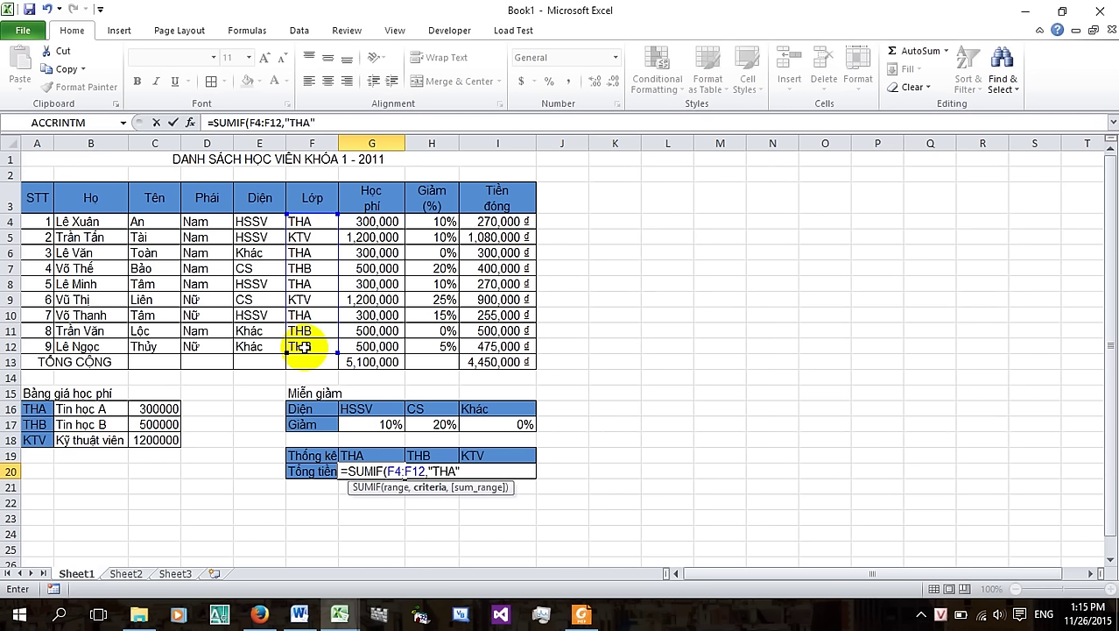
type(",")
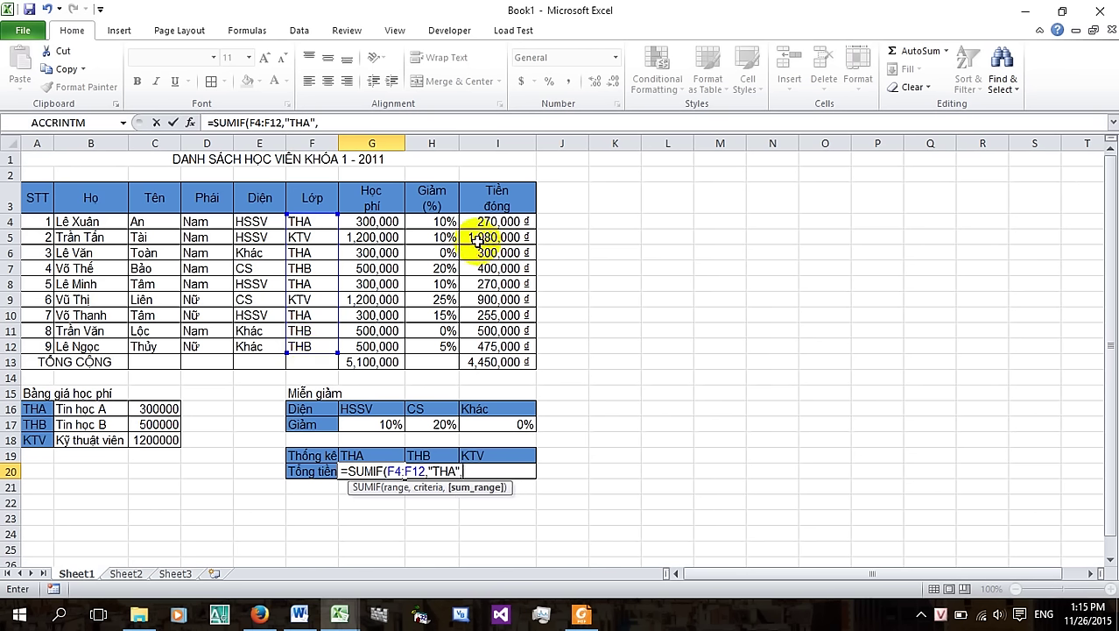
left_click_drag(496, 222, 499, 346)
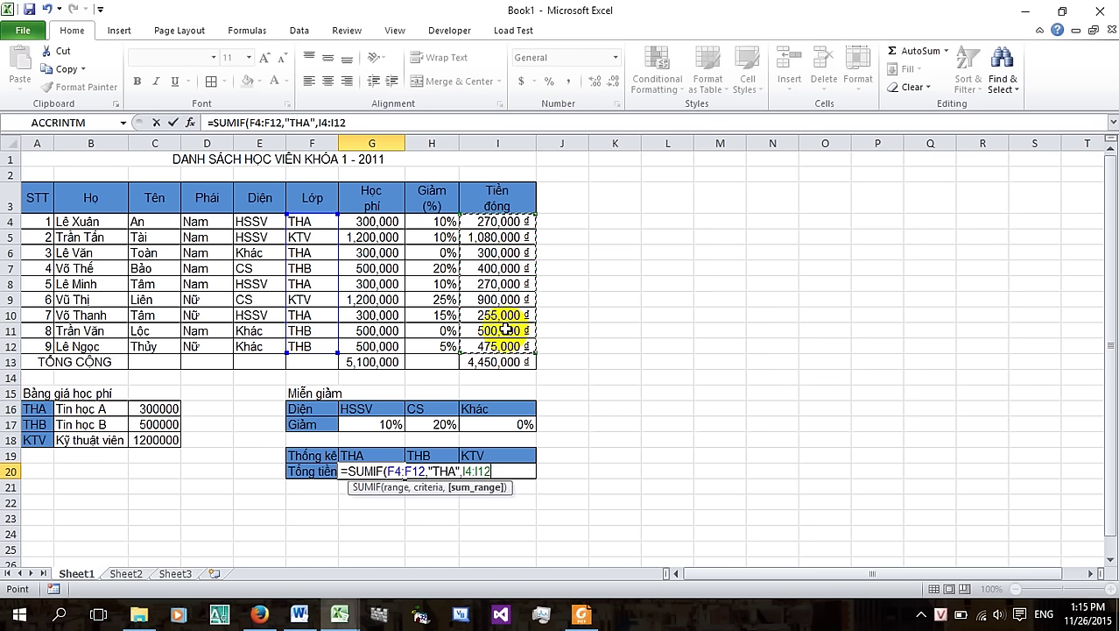
type(")")
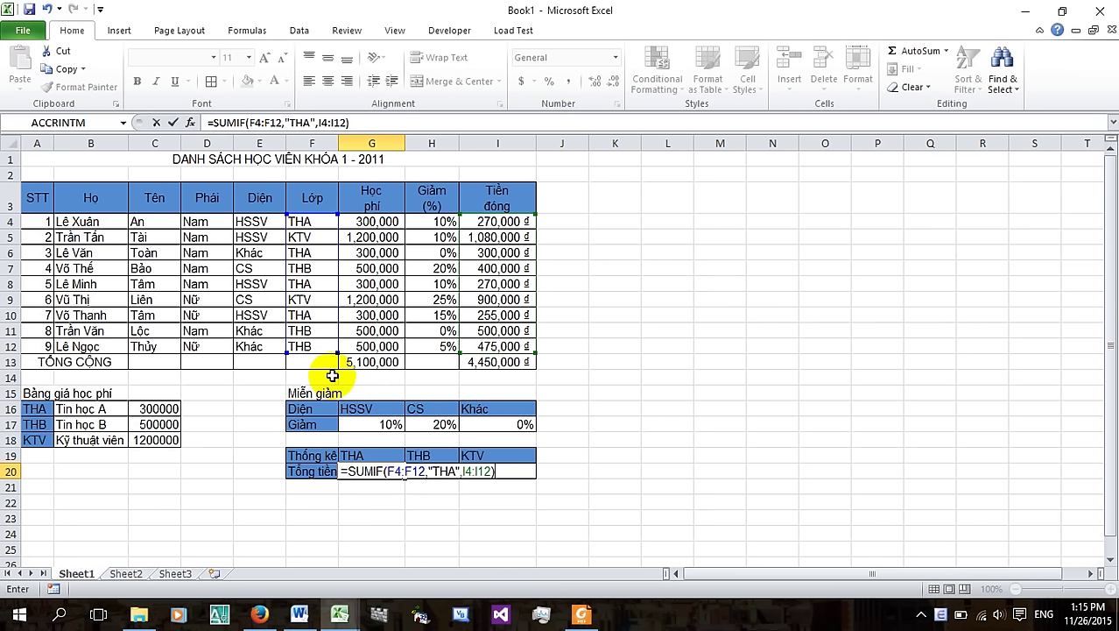
key("ctrl+shift+Return")
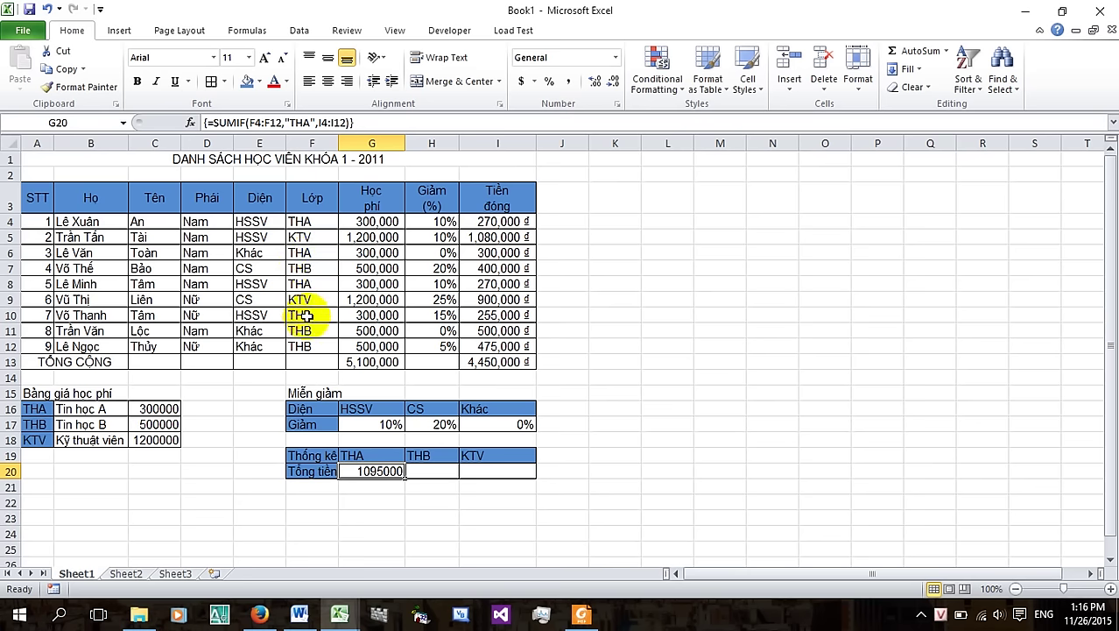
left_click(484, 315)
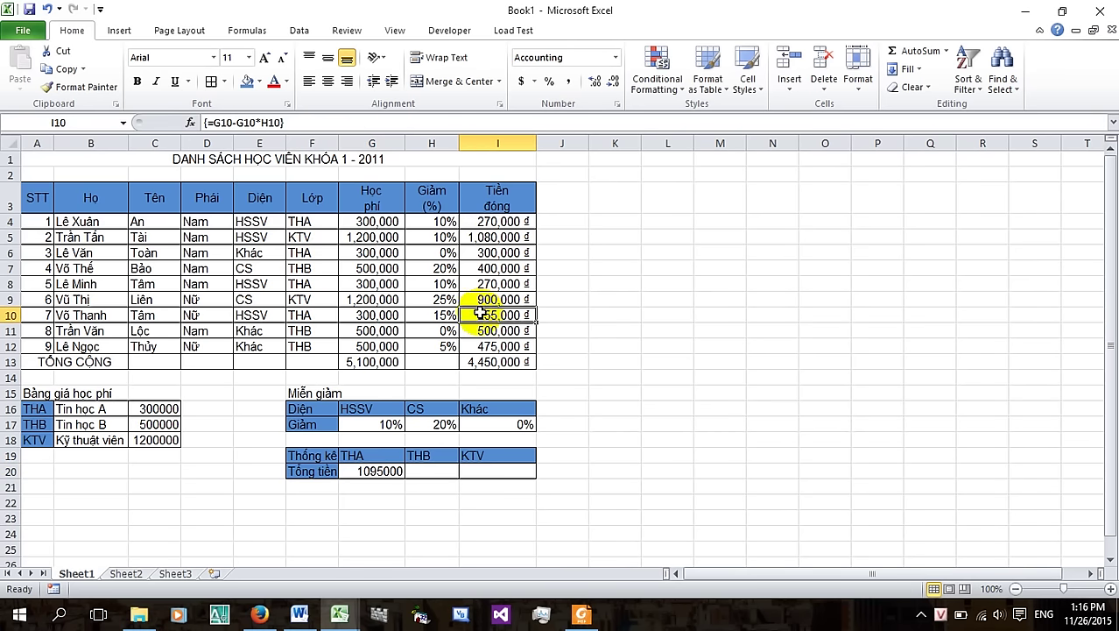
left_click(487, 284, "ctrl")
left_click(501, 251, "ctrl")
left_click(500, 222, "ctrl")
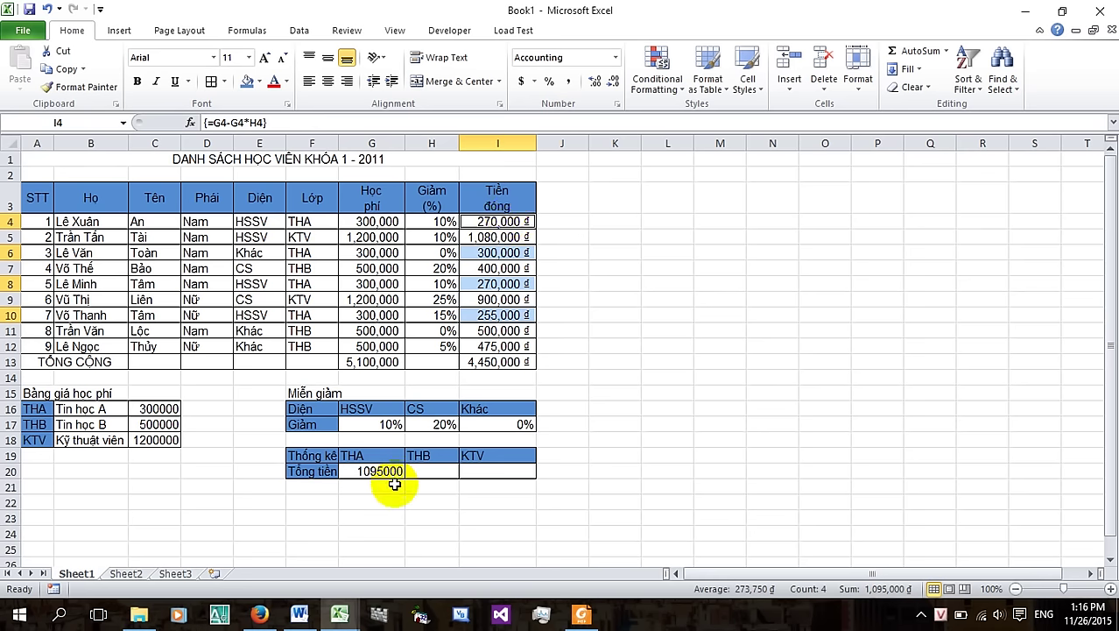
left_click(383, 470)
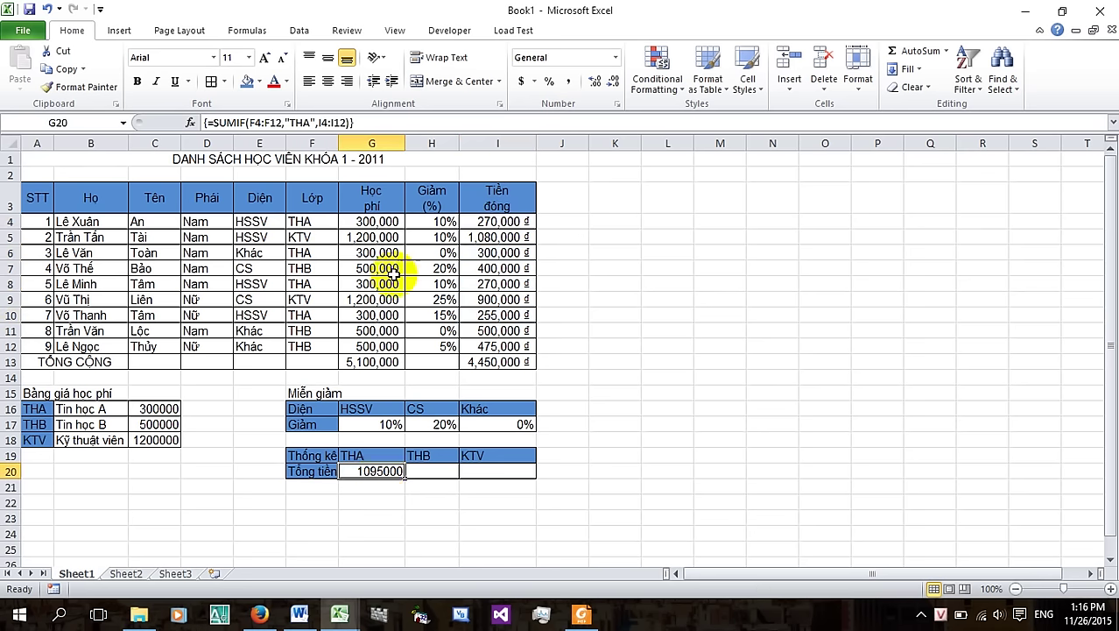
left_click(269, 124)
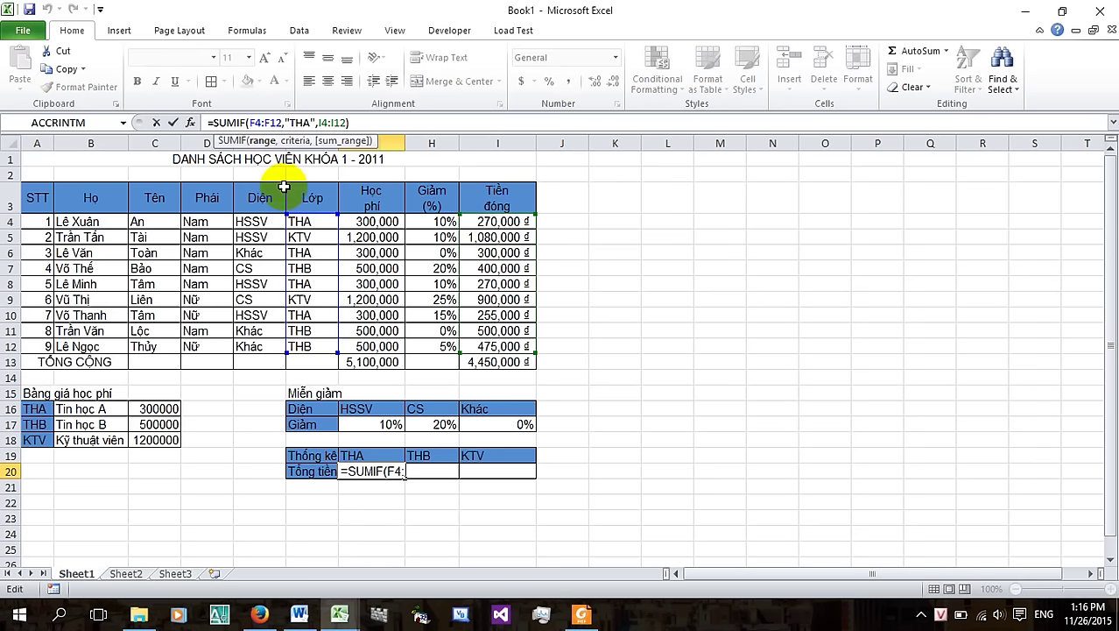
Make the F4:F12 and I4:I12 ranges in G20's SUMIF formula absolute
key("F4")
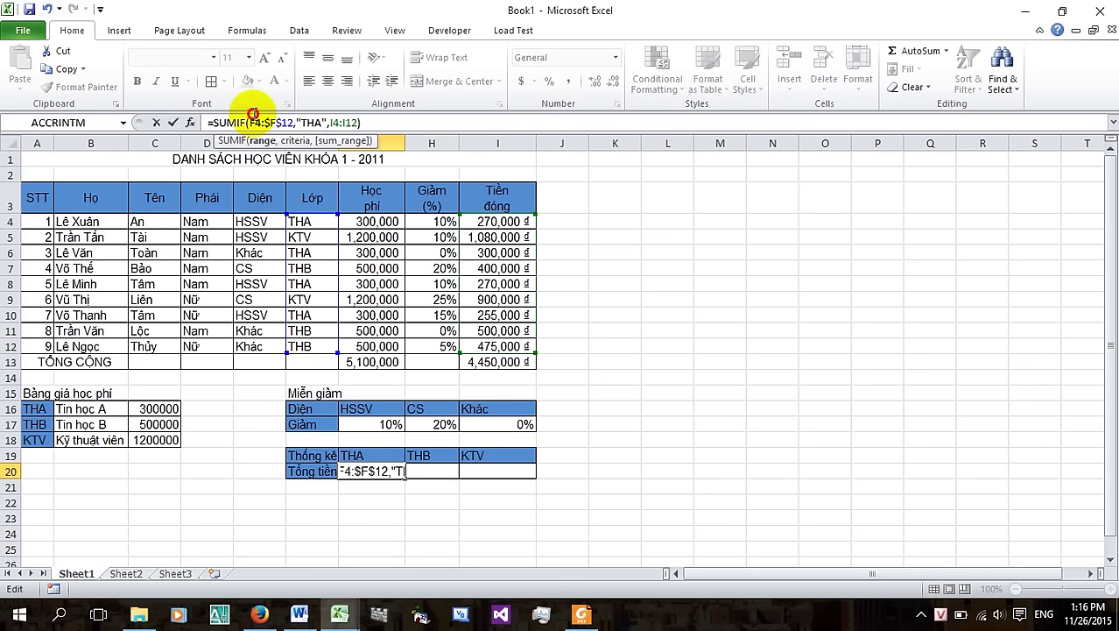
left_click(254, 122)
key("F4")
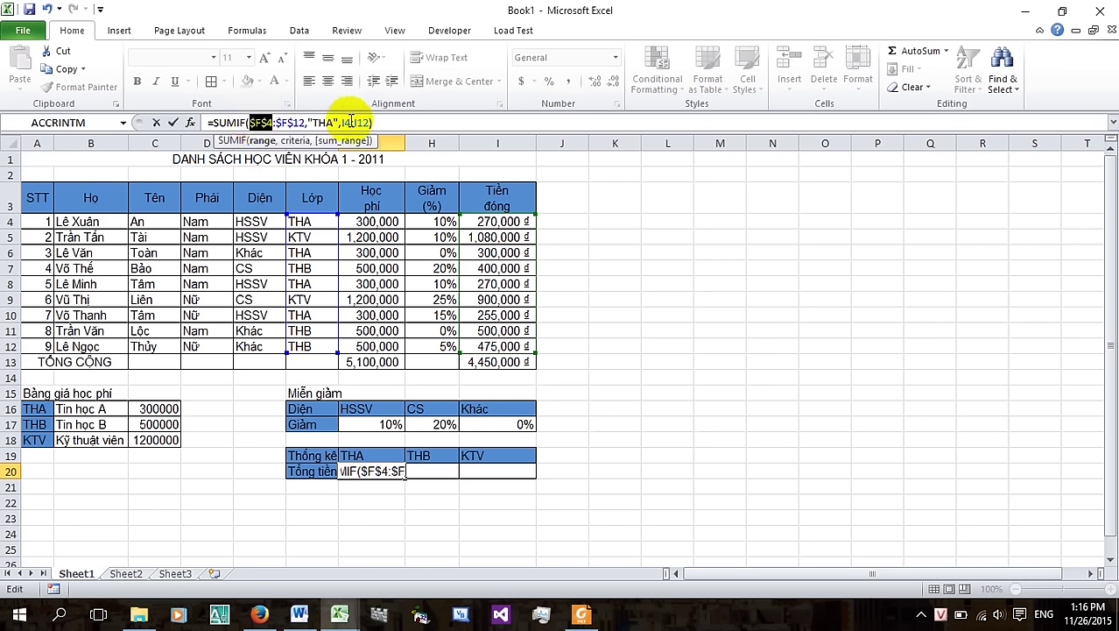
left_click_drag(344, 121, 368, 123)
key("F4")
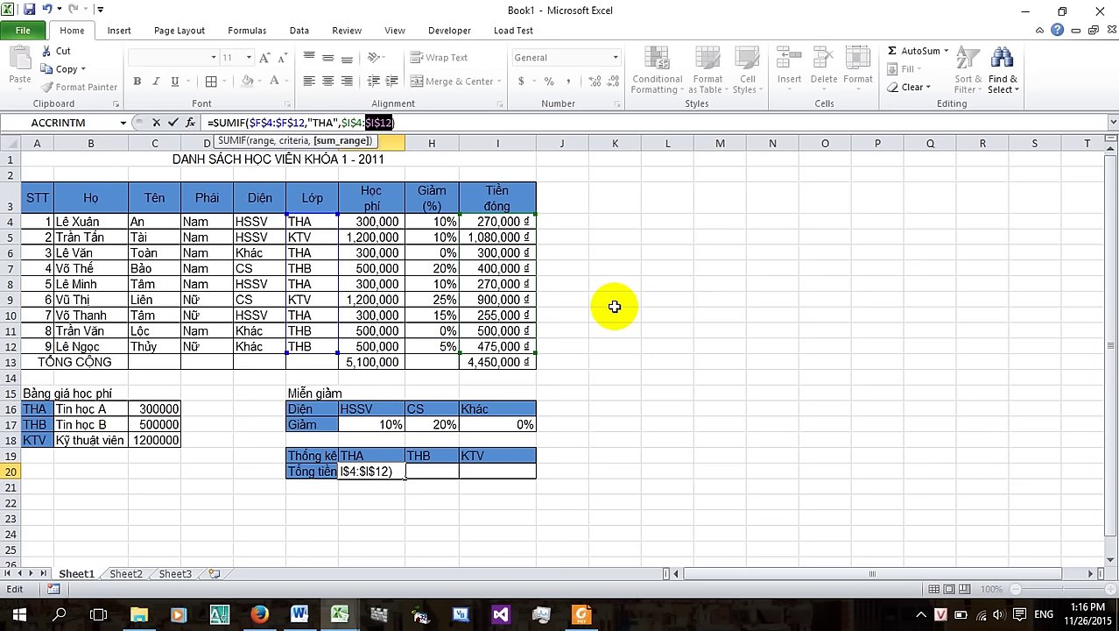
key("ctrl+shift+Return")
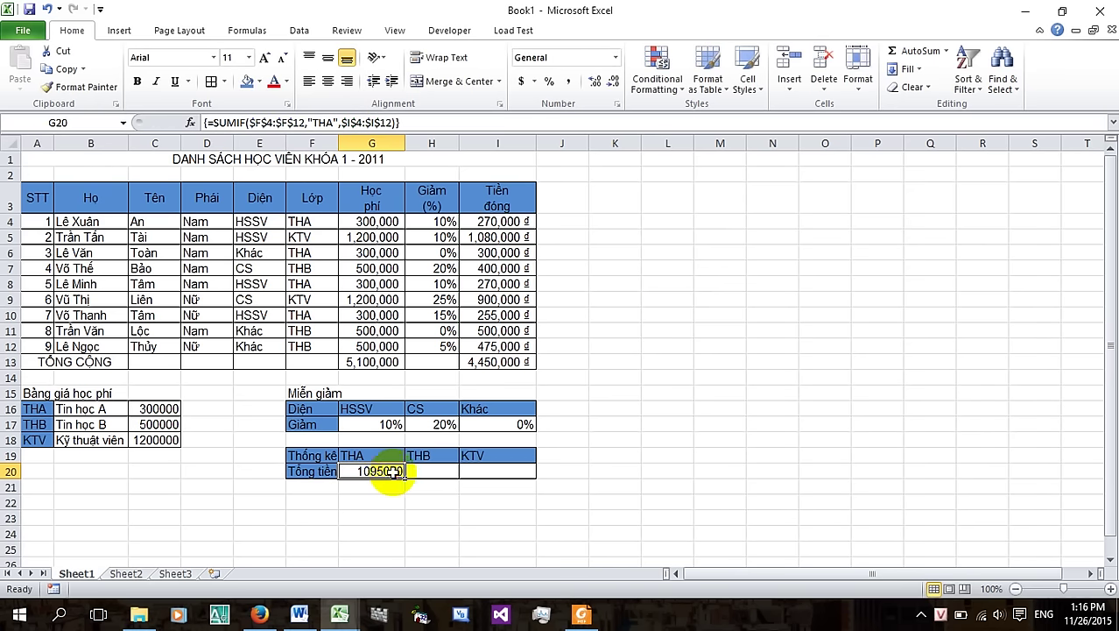
Copy the total formula across to I20 and change H20's criterion to THB, showing 1375000
left_click_drag(404, 478, 497, 478)
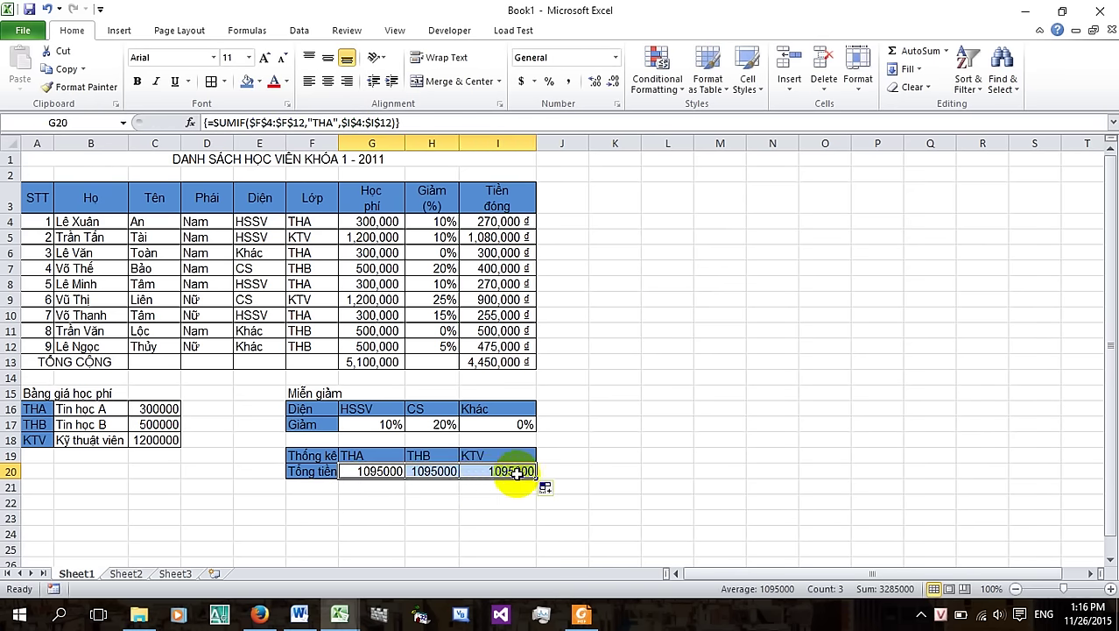
left_click(433, 473)
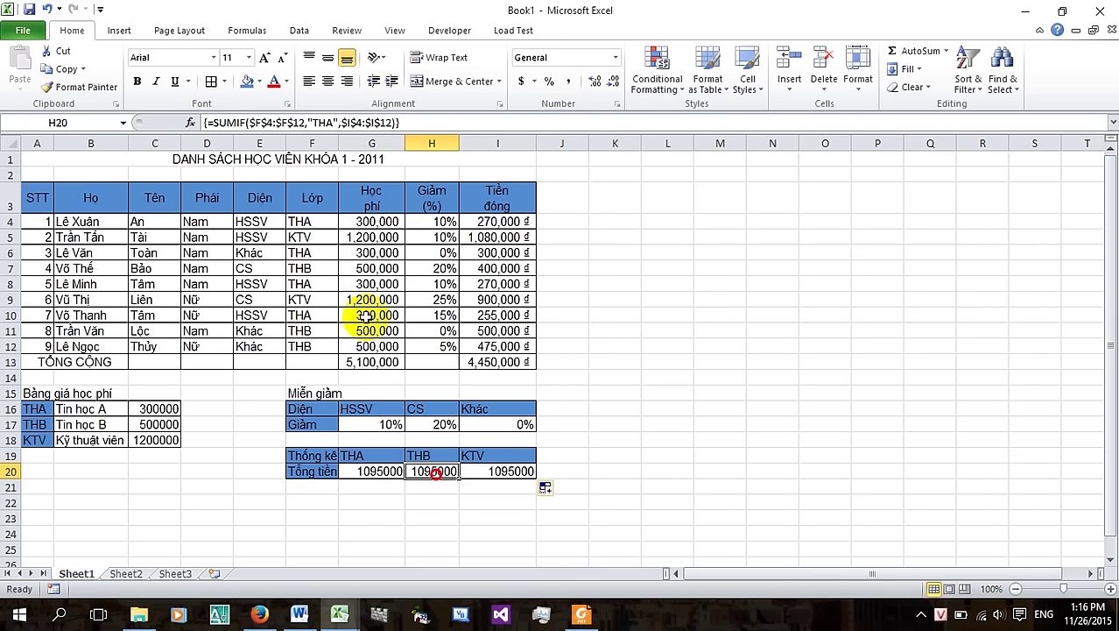
left_click(334, 123)
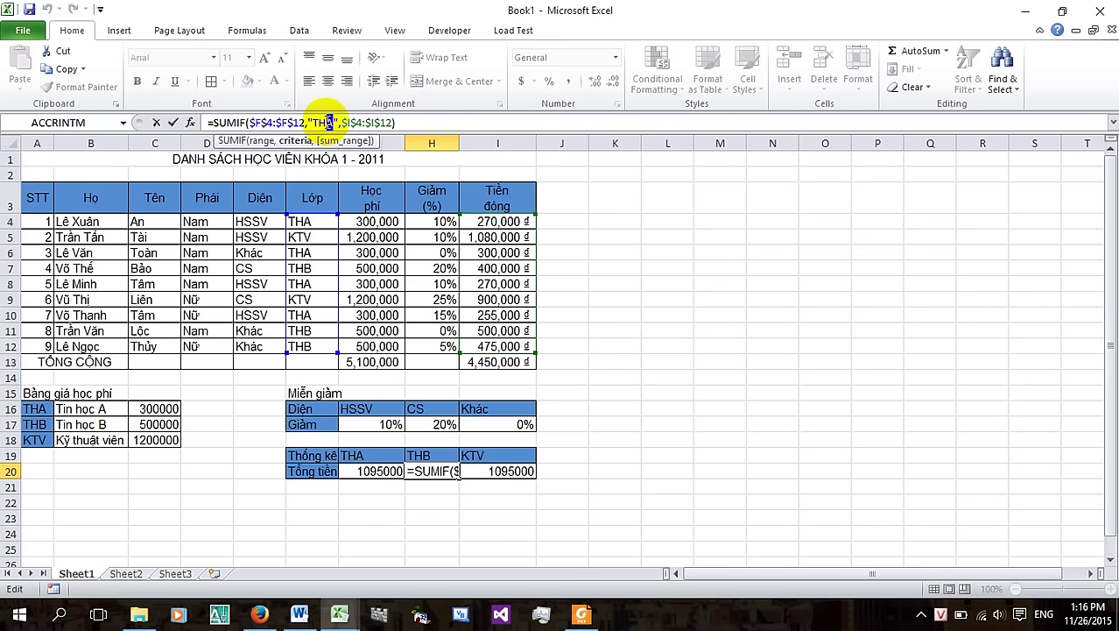
key("BackSpace")
type("B")
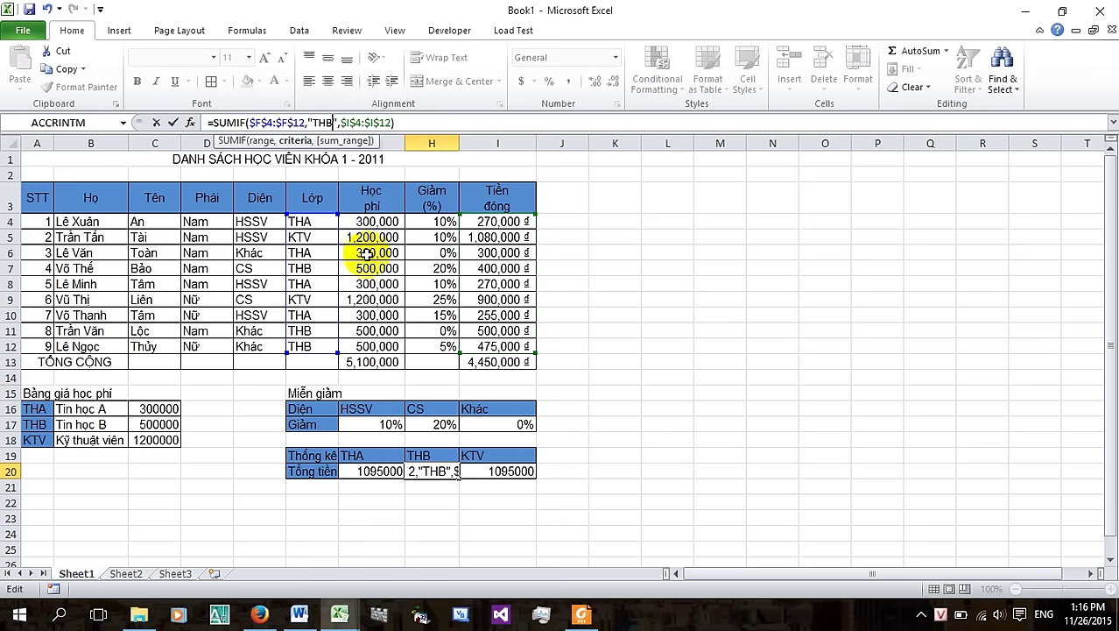
key("Return")
left_click(486, 471)
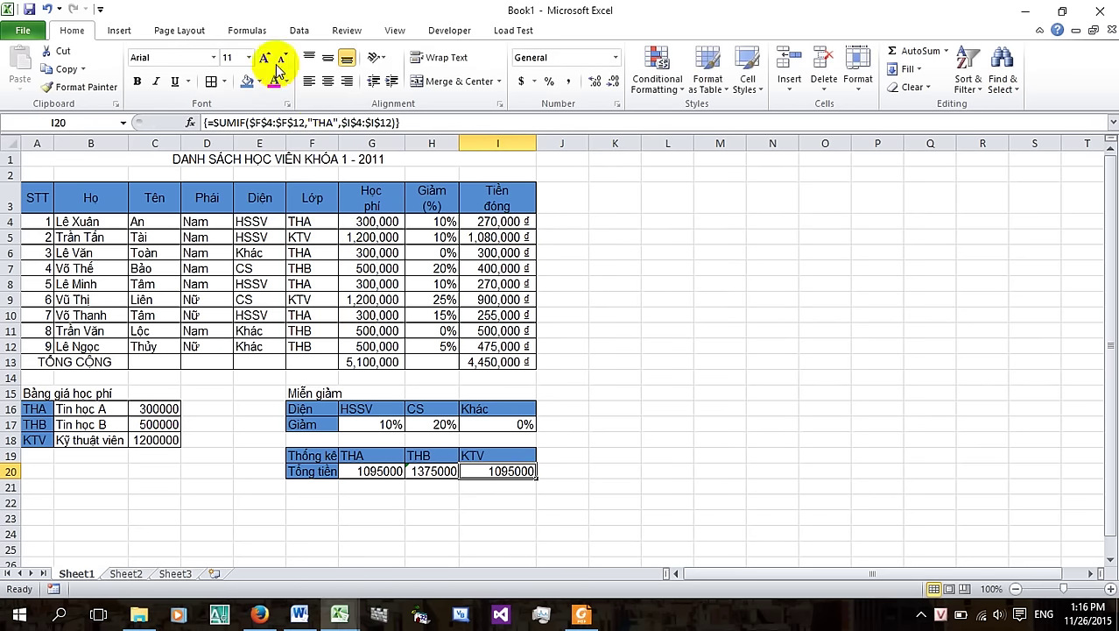
Change I20's criterion from THA to KTV so it shows 1980000, then select G20:I20
left_click(326, 123)
double_click(324, 123)
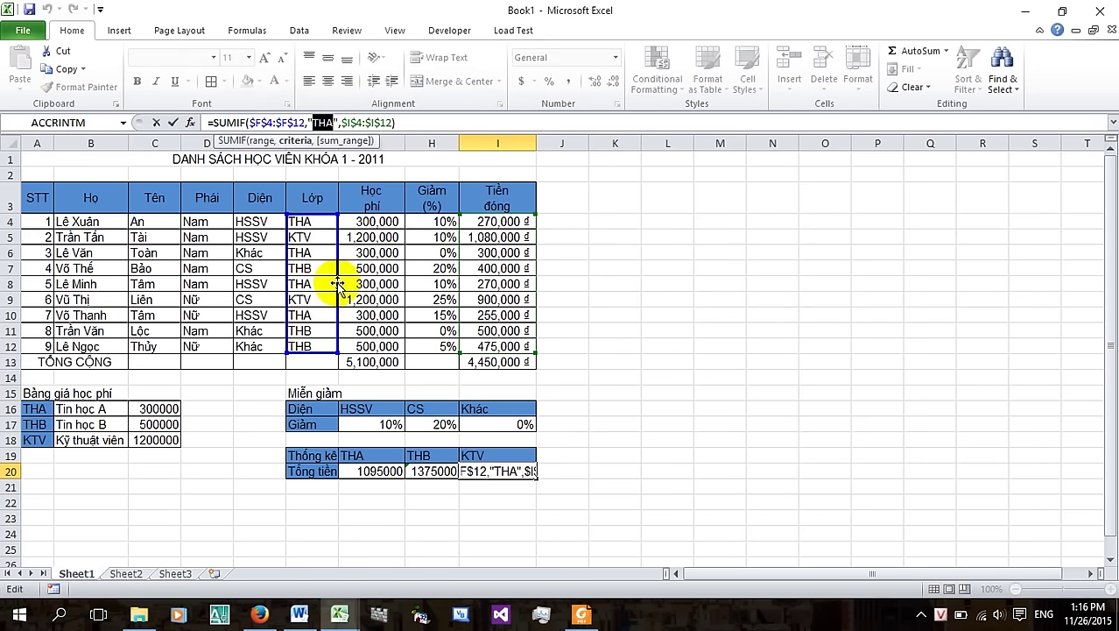
type("KTV")
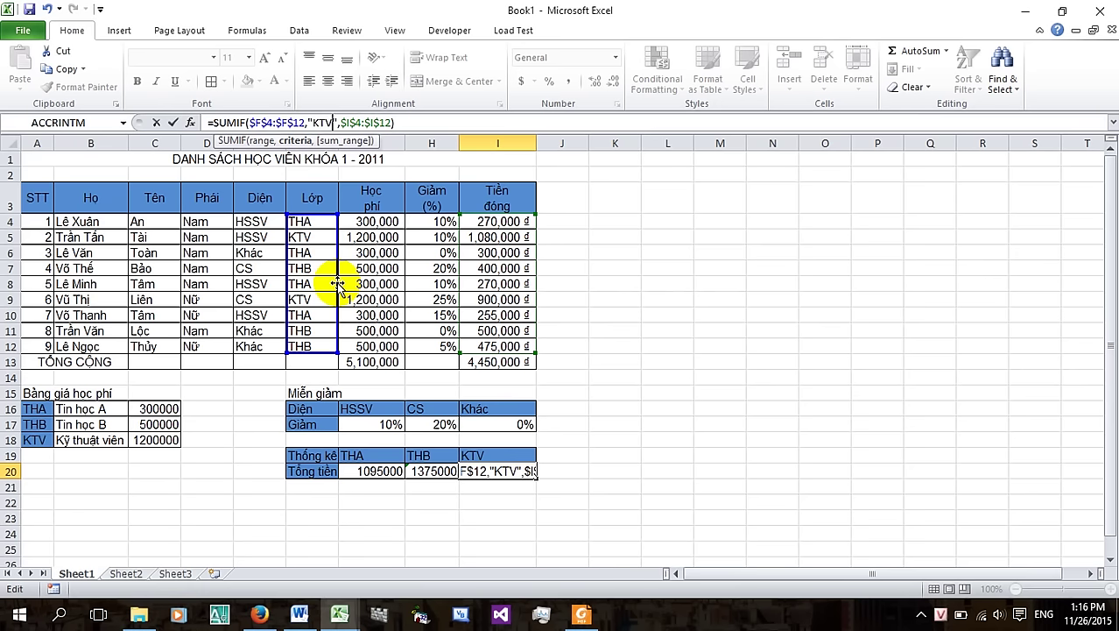
key("ctrl+shift+Return")
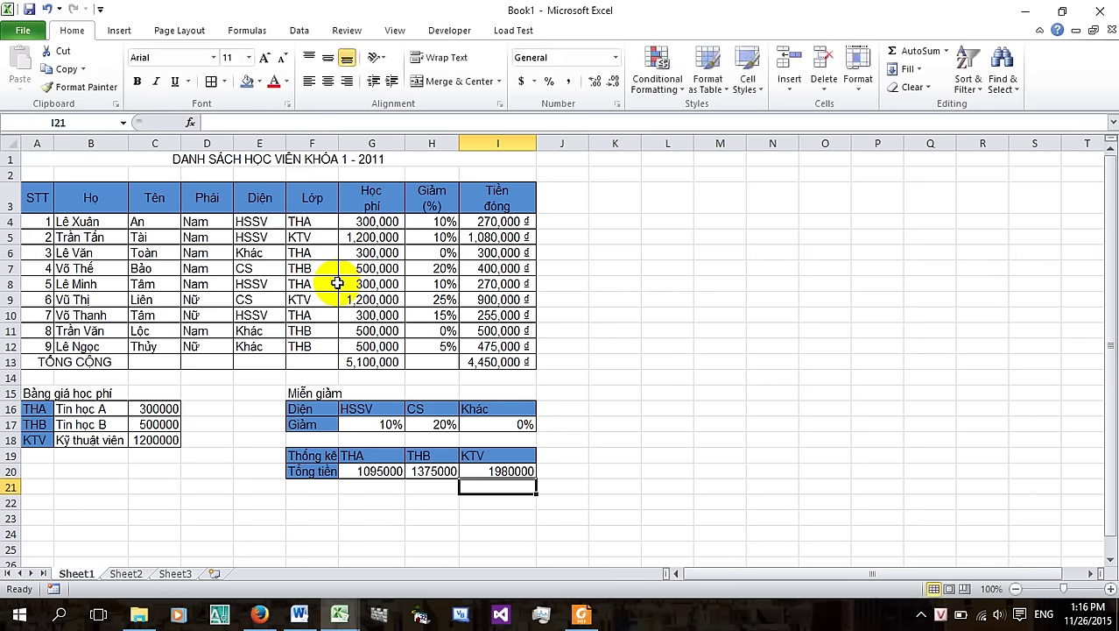
left_click_drag(387, 470, 504, 472)
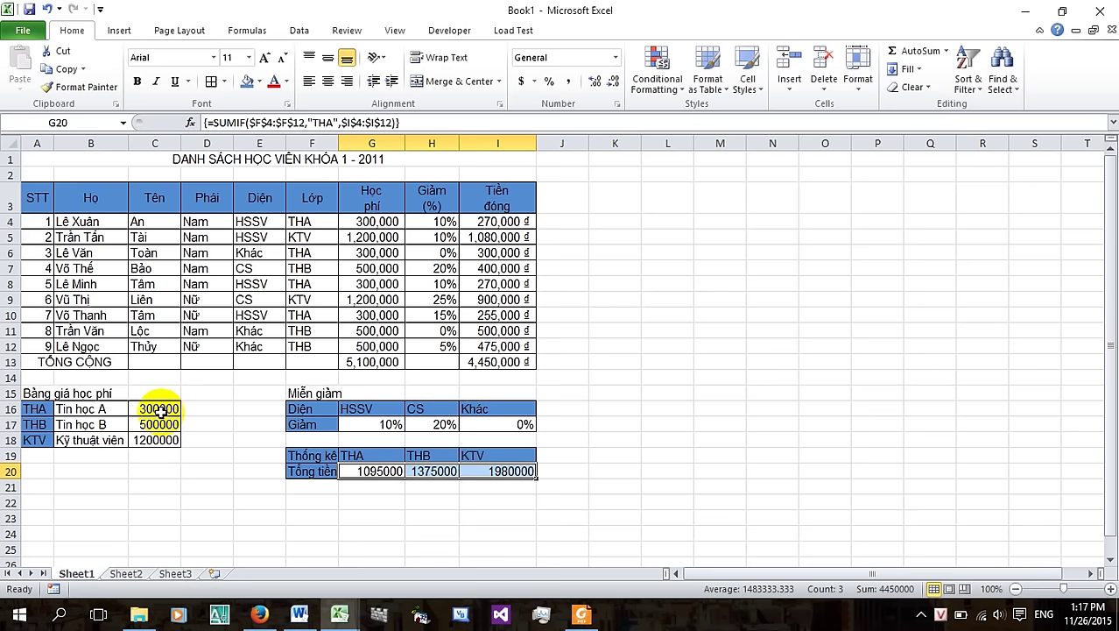
Format C16:C18 as Accounting with 0 decimal places and the Vietnamese đ currency symbol
left_click_drag(158, 408, 158, 440)
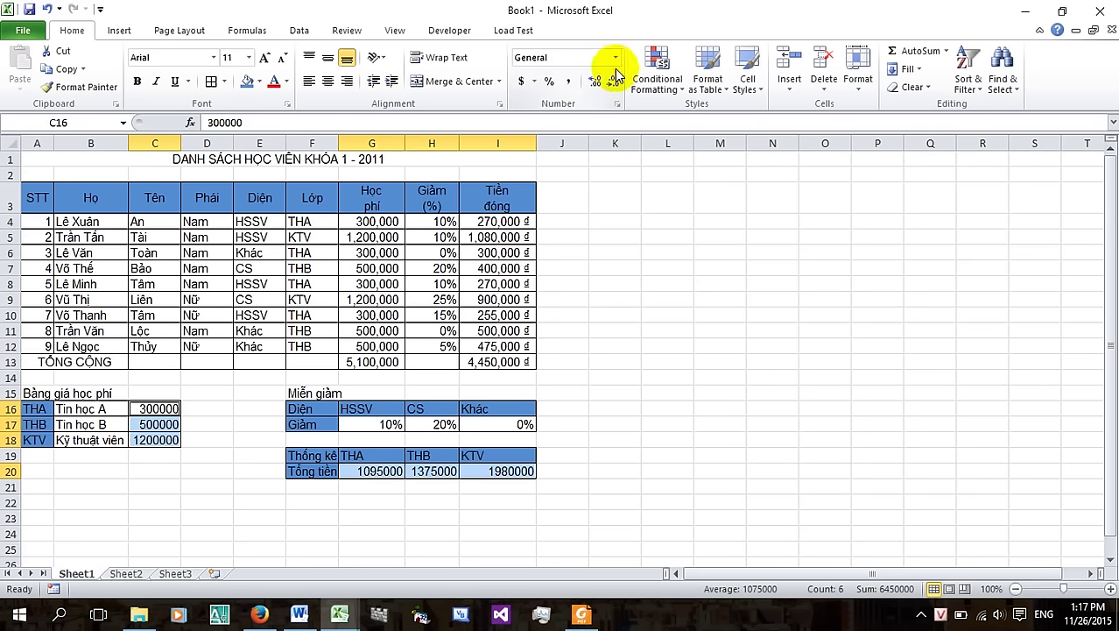
left_click(617, 103)
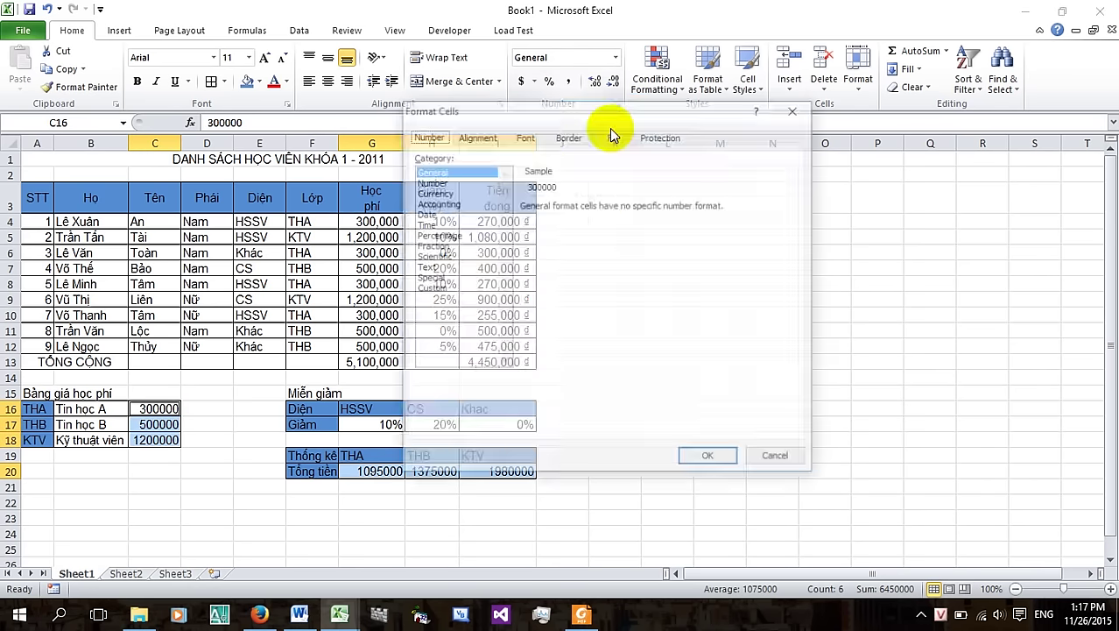
left_click(445, 203)
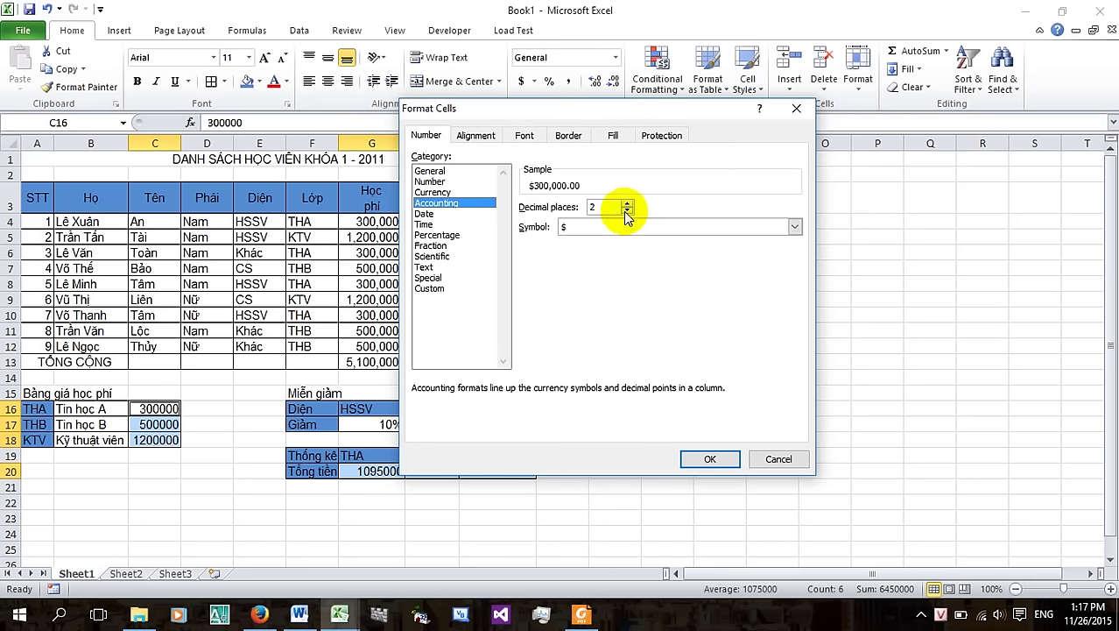
left_click(626, 211)
left_click(795, 227)
scroll(769, 272, "down", 2)
scroll(769, 271, "down", 2)
scroll(768, 273, "down", 2)
scroll(768, 274, "down", 2)
scroll(768, 274, "down", 2)
scroll(762, 271, "down", 2)
scroll(756, 263, "down", 2)
scroll(756, 263, "down", 2)
scroll(737, 261, "down", 2)
scroll(737, 261, "up", 1)
scroll(737, 258, "down", 2)
scroll(738, 259, "down", 2)
scroll(737, 258, "down", 2)
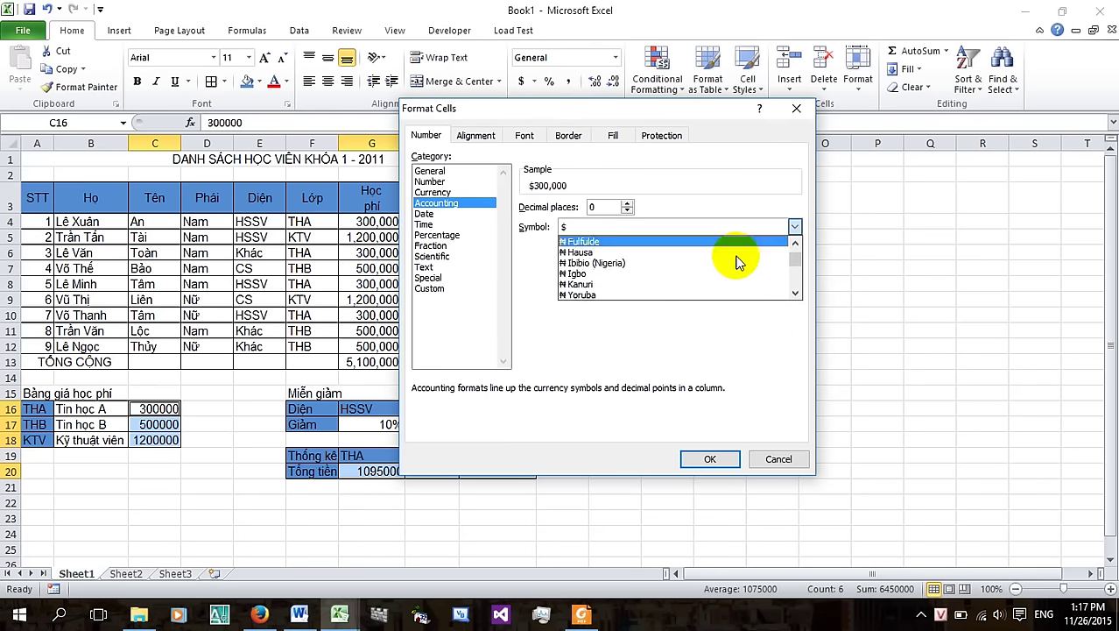
scroll(738, 259, "down", 2)
scroll(739, 257, "down", 2)
scroll(657, 252, "down", 2)
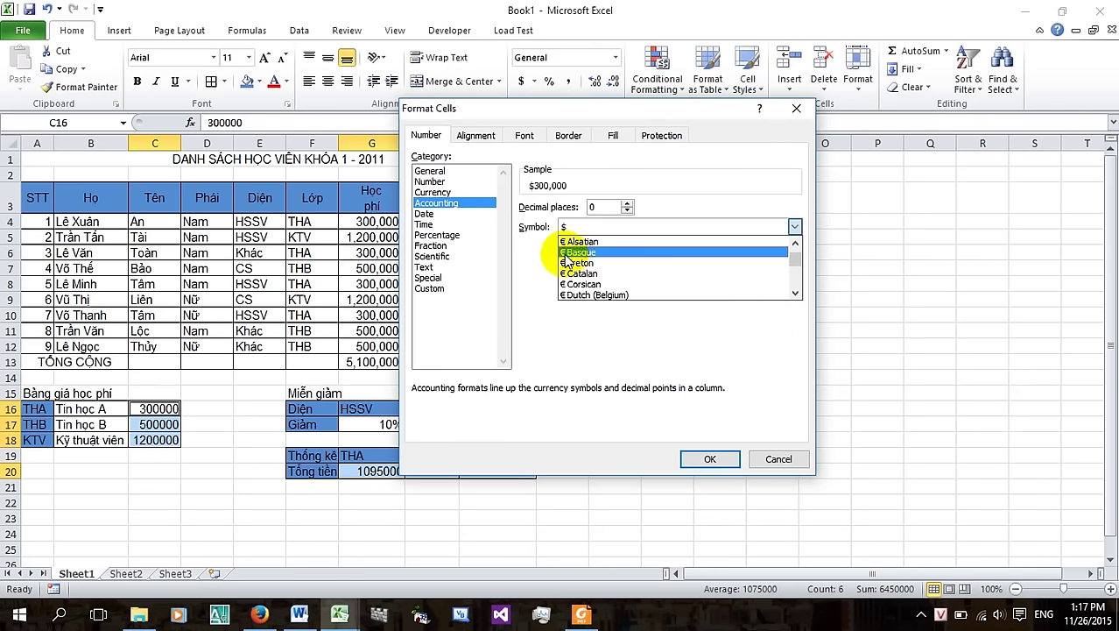
scroll(564, 274, "down", 2)
scroll(578, 274, "down", 2)
scroll(596, 274, "down", 1)
scroll(604, 275, "down", 2)
scroll(604, 275, "down", 2)
scroll(605, 275, "down", 2)
scroll(604, 275, "down", 2)
scroll(604, 275, "down", 2)
scroll(604, 275, "down", 2)
scroll(604, 275, "down", 2)
scroll(603, 278, "down", 2)
scroll(603, 278, "down", 2)
scroll(603, 279, "down", 2)
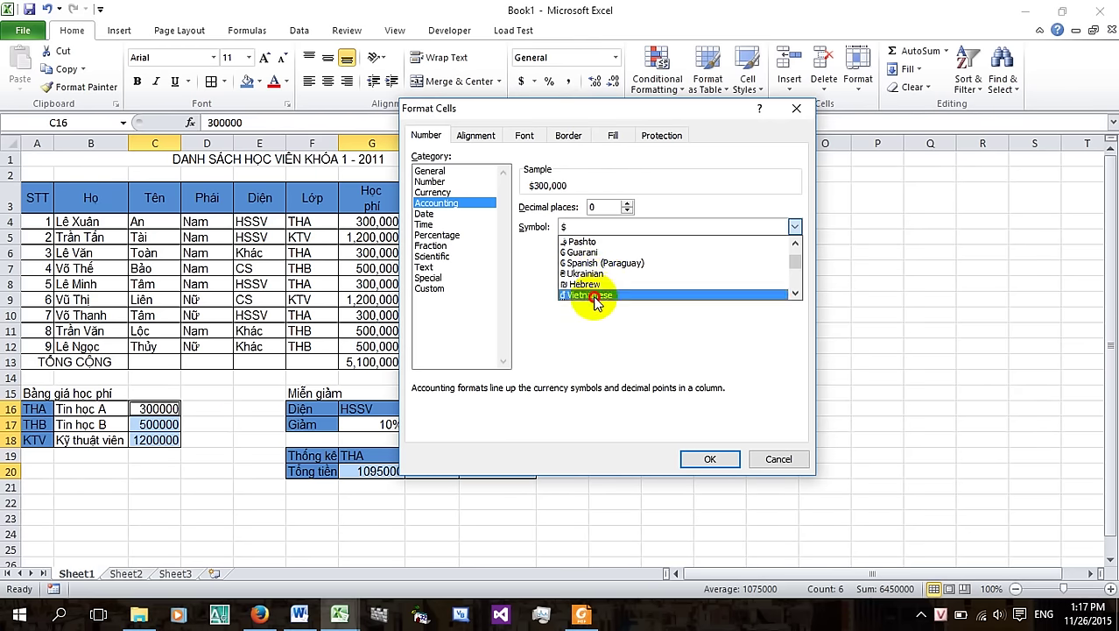
left_click(594, 296)
left_click(713, 458)
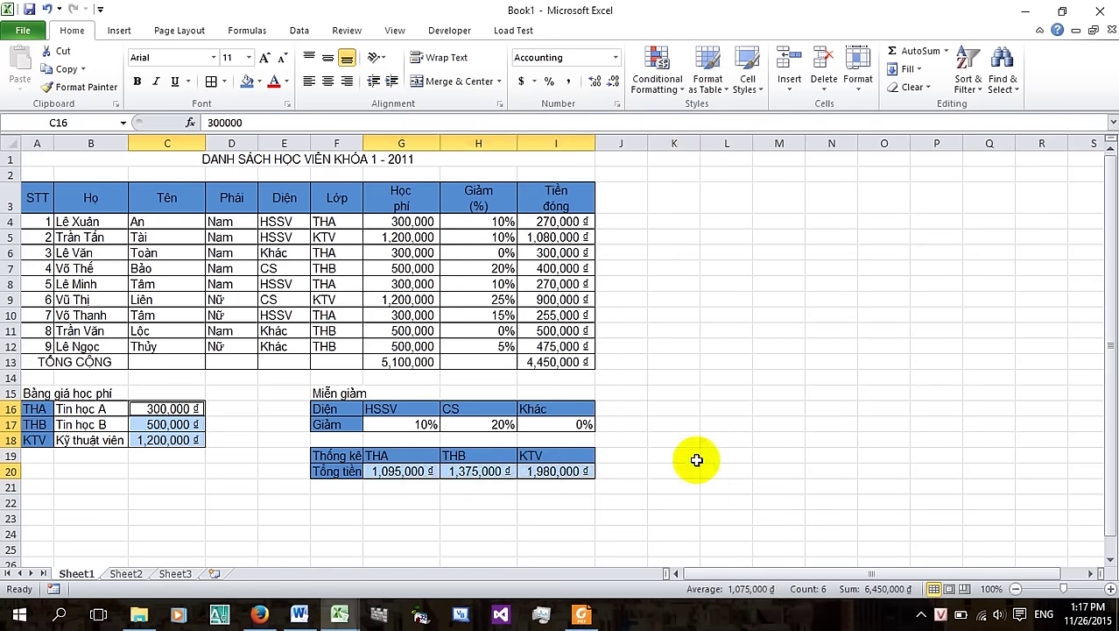
left_click(650, 396)
left_click(642, 453)
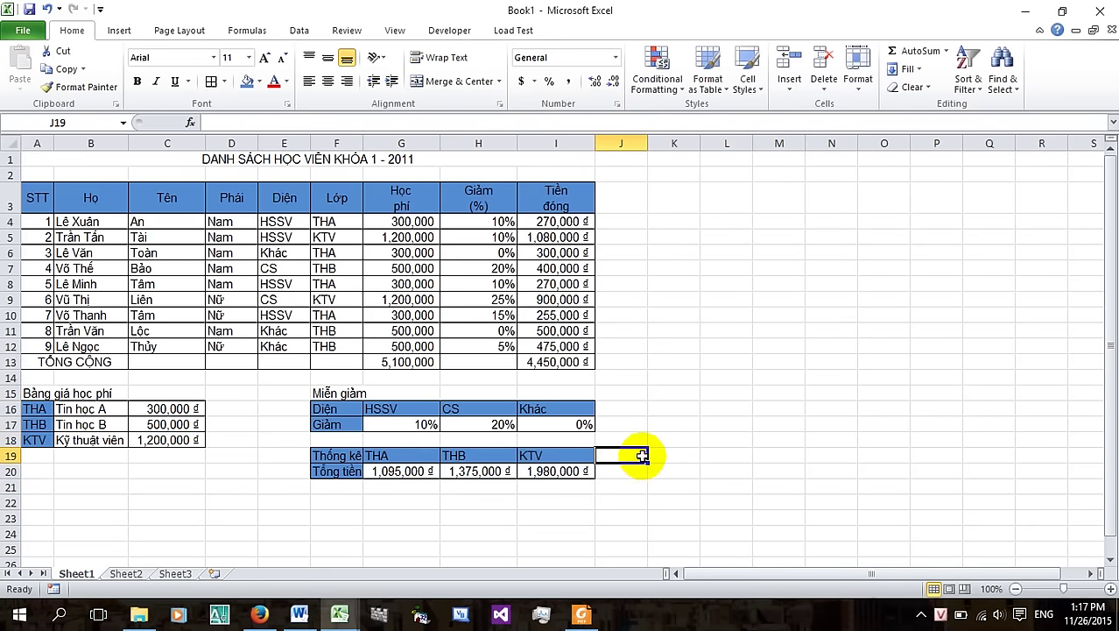
left_click(506, 441)
left_click(524, 473)
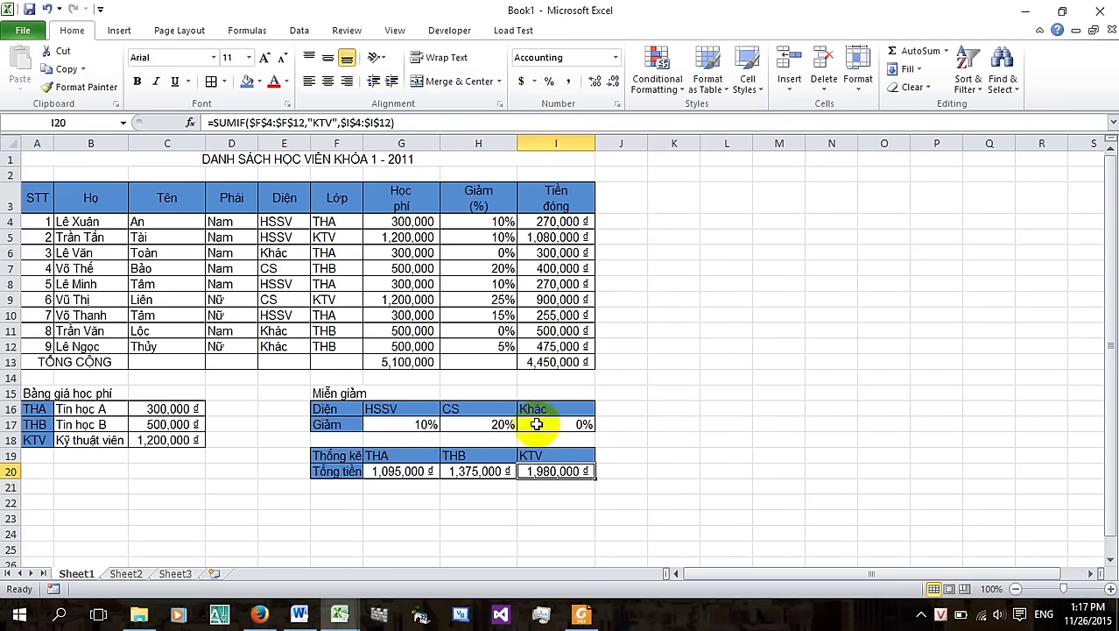
left_click(582, 613)
scroll(898, 446, "down", 3)
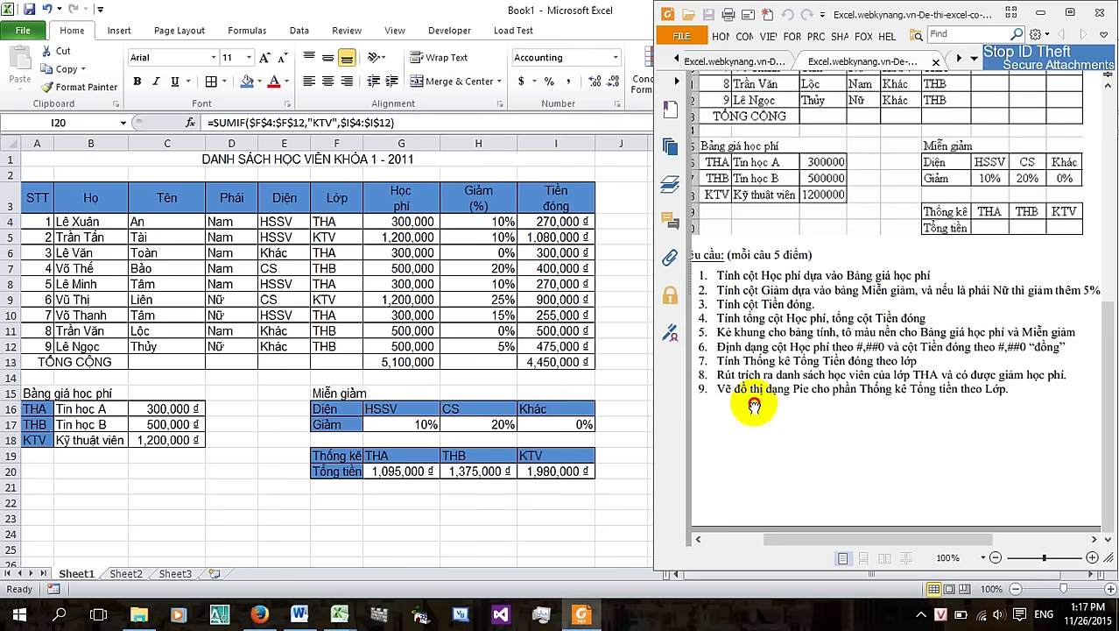
scroll(744, 424, "up", 2)
key("alt+Tab")
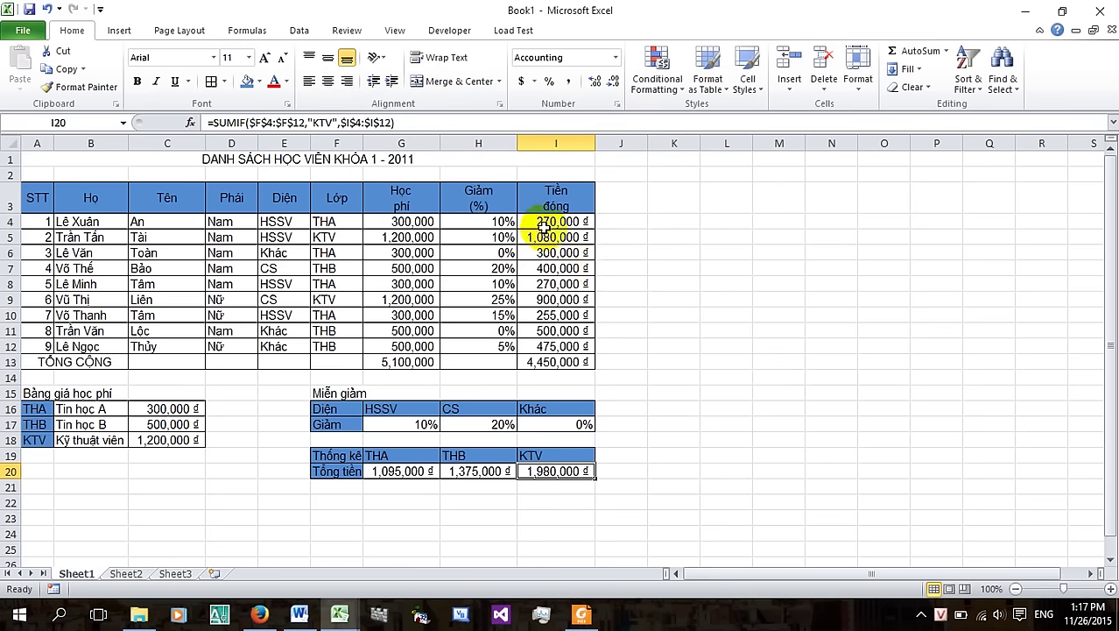
left_click_drag(545, 222, 542, 346)
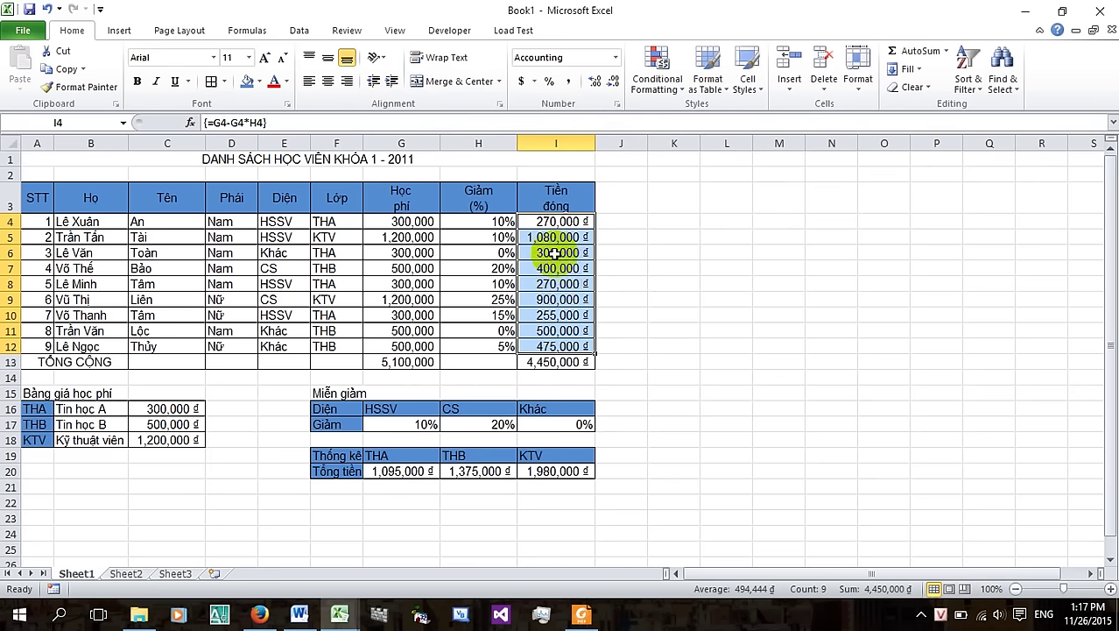
left_click(971, 94)
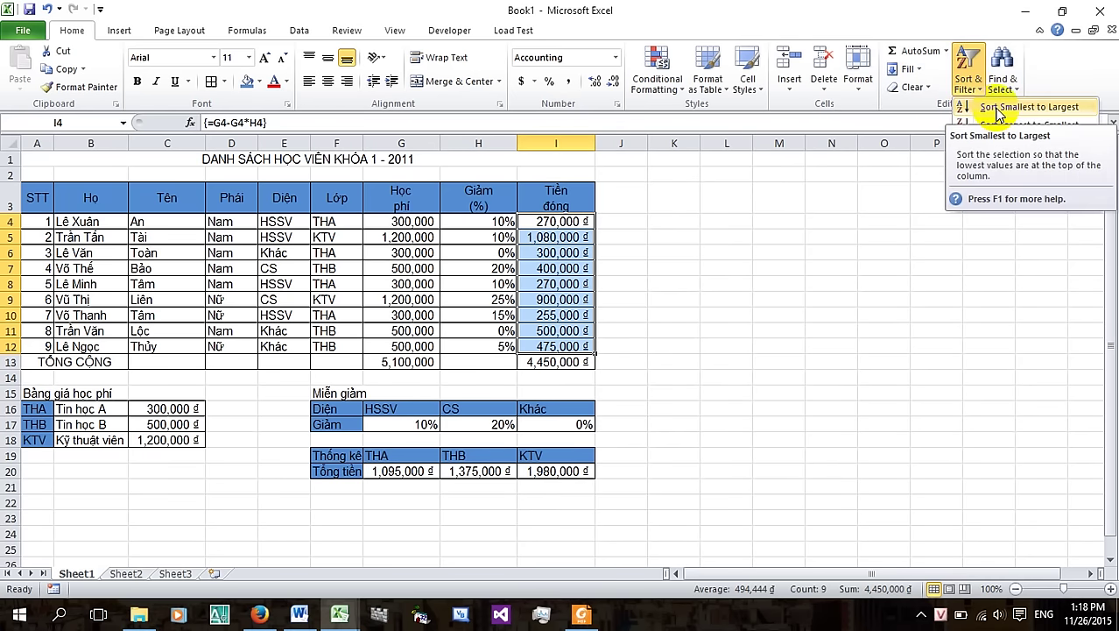
left_click(996, 110)
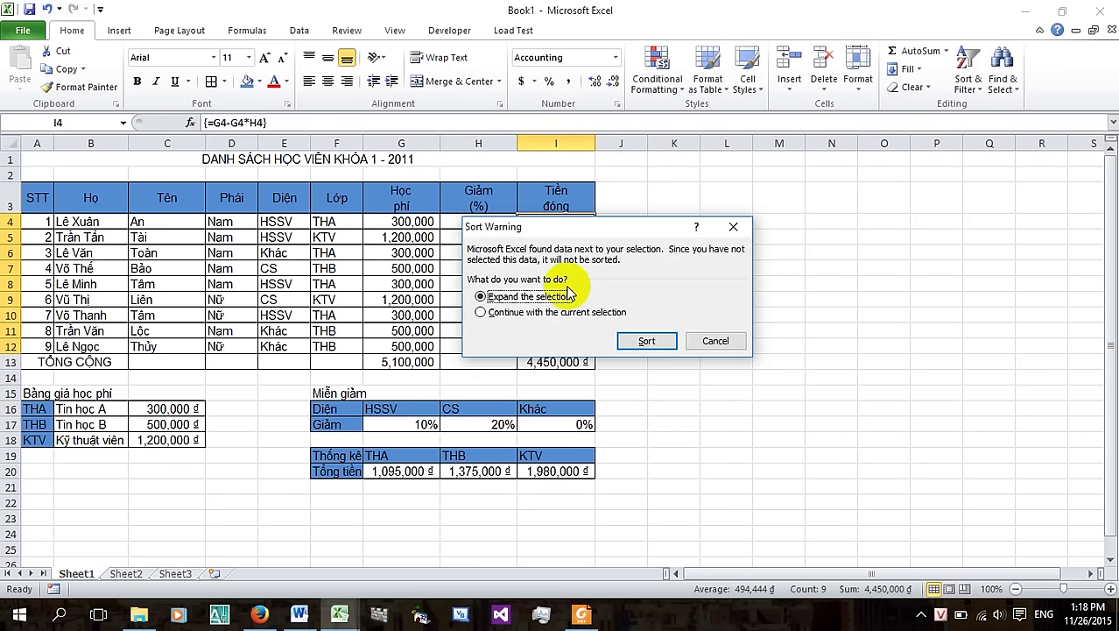
left_click(630, 341)
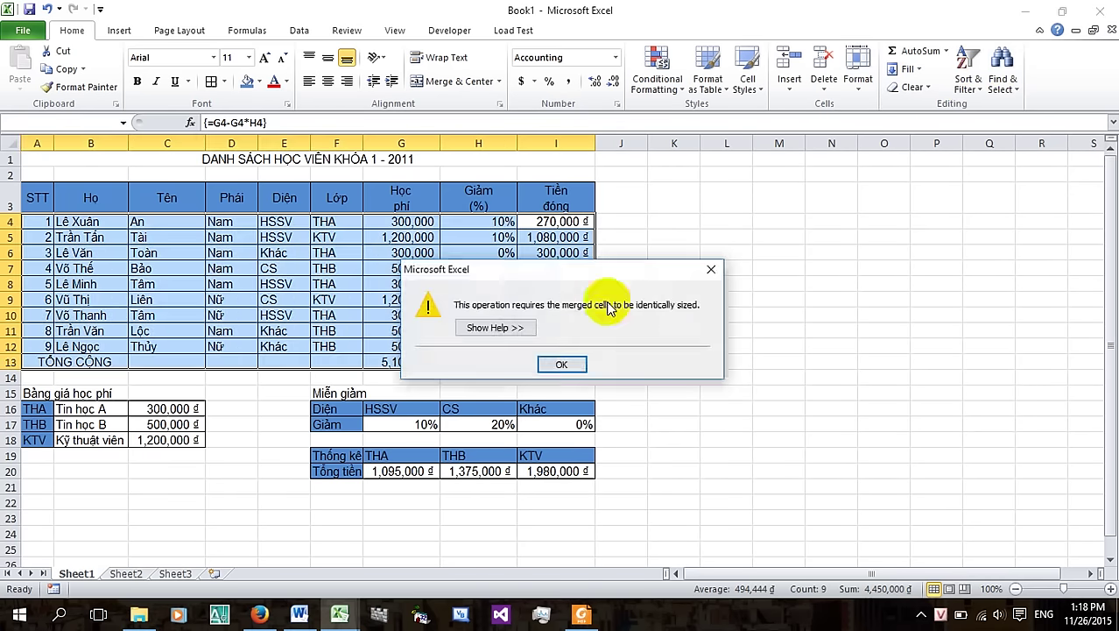
left_click(555, 361)
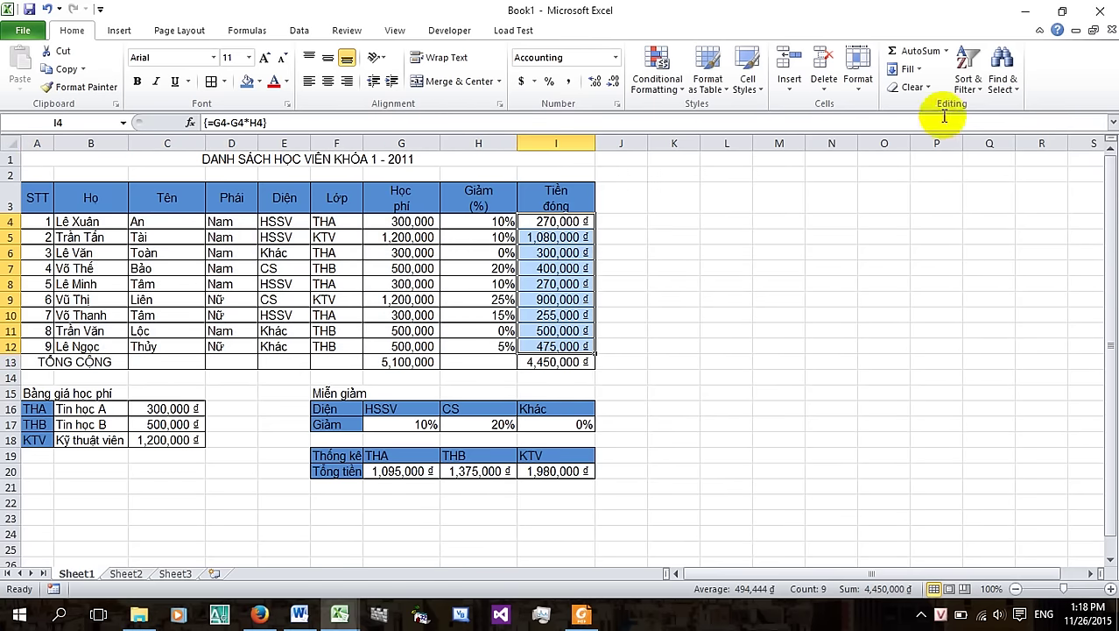
left_click(968, 83)
left_click(990, 108)
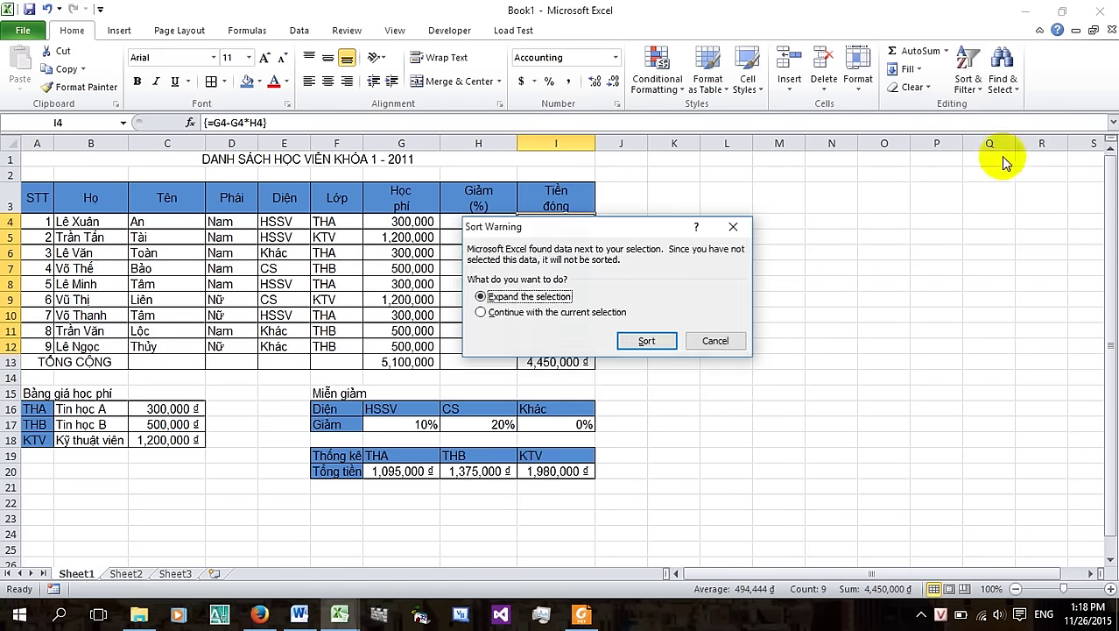
left_click(636, 341)
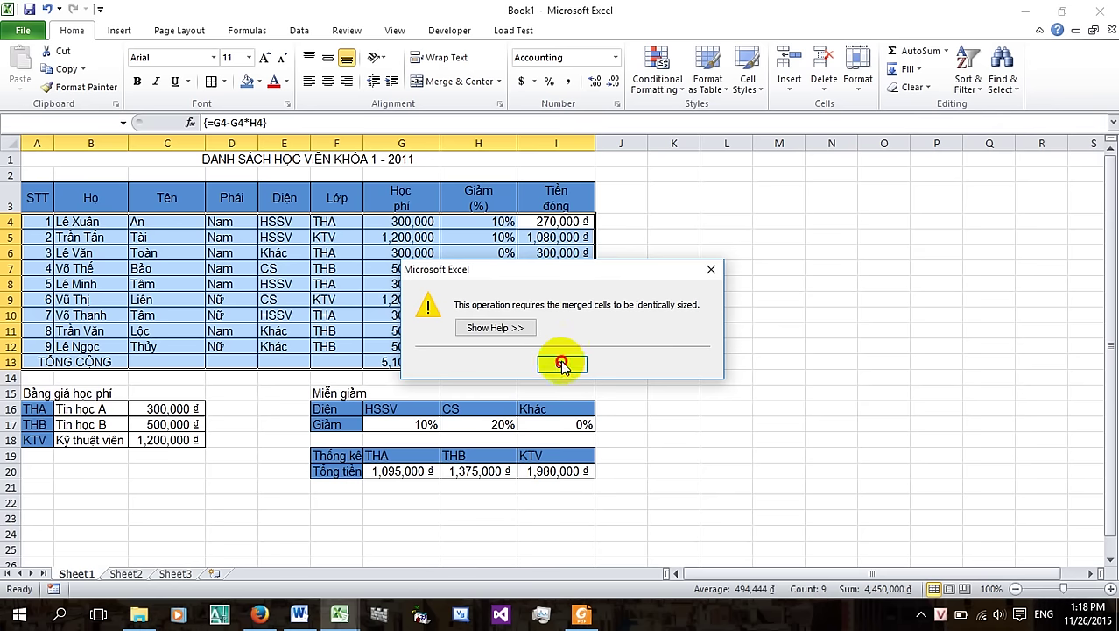
left_click(563, 363)
left_click(544, 220)
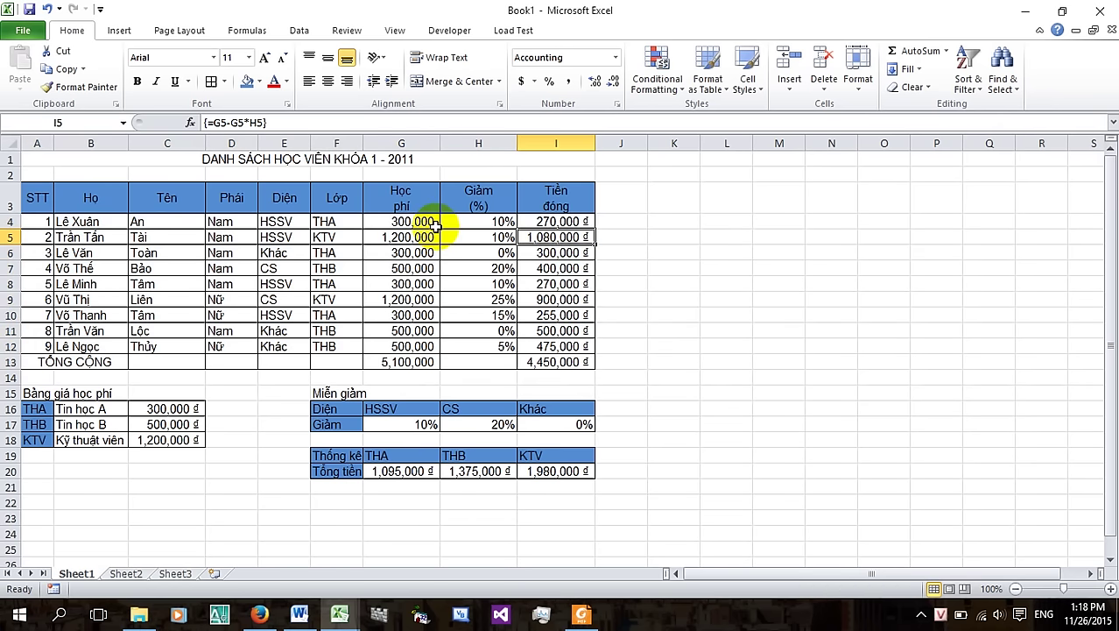
left_click(457, 221)
left_click(395, 221)
left_click(474, 220)
left_click(475, 252)
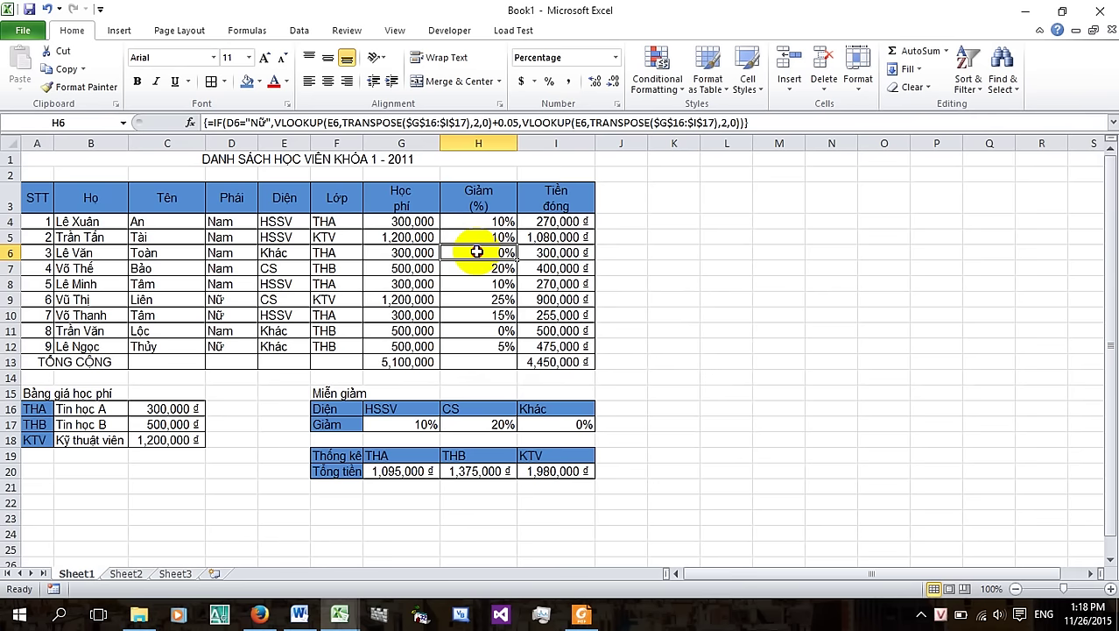
left_click(394, 238)
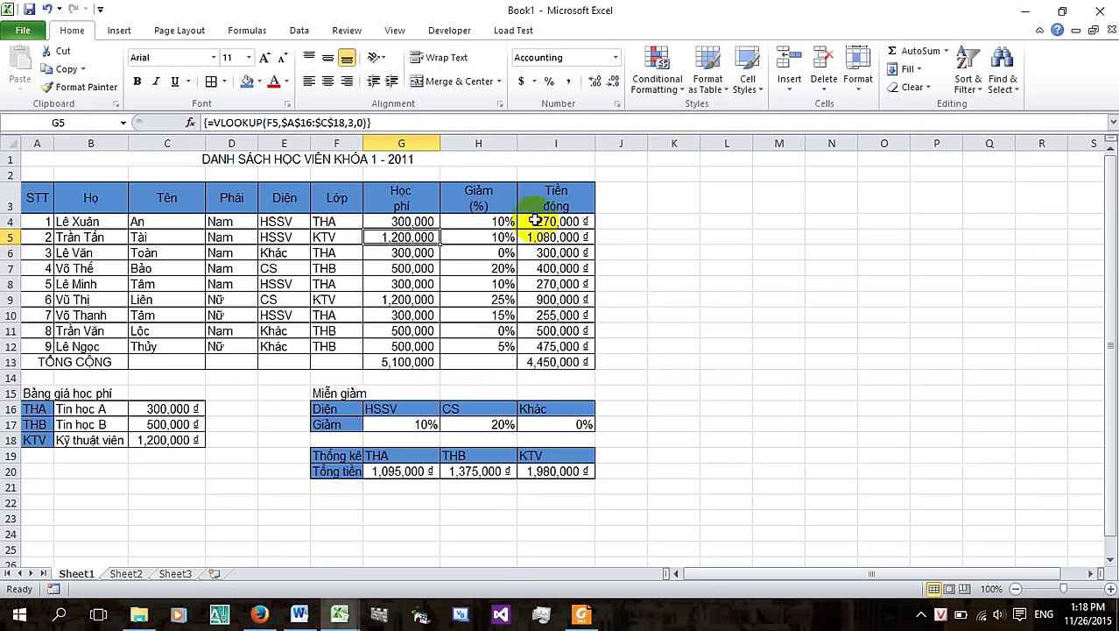
left_click(535, 221)
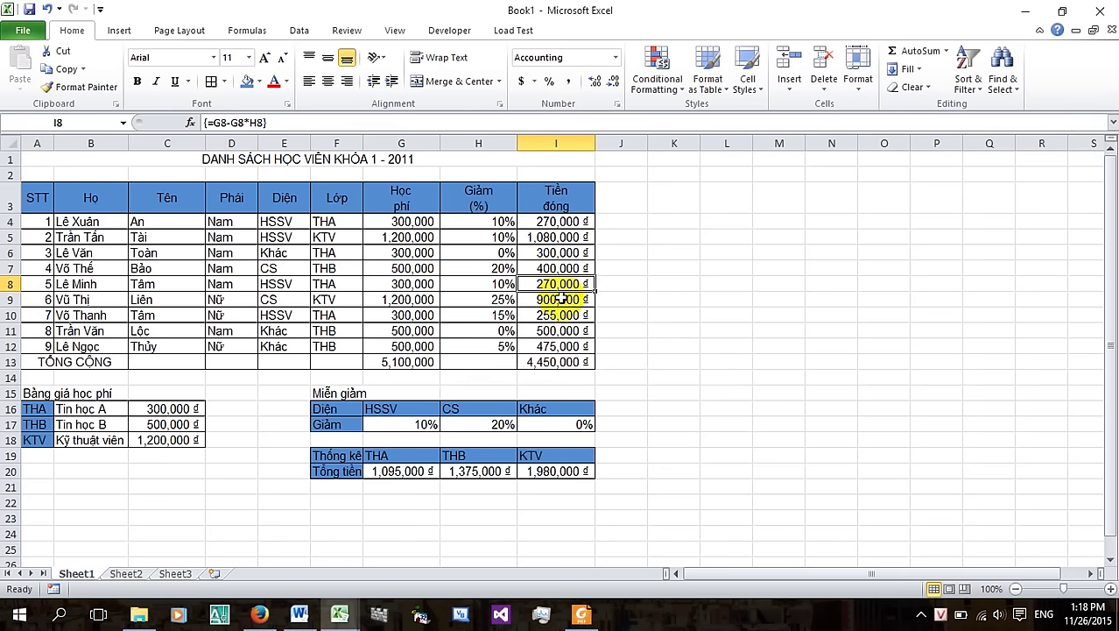
left_click(551, 346)
left_click(534, 456)
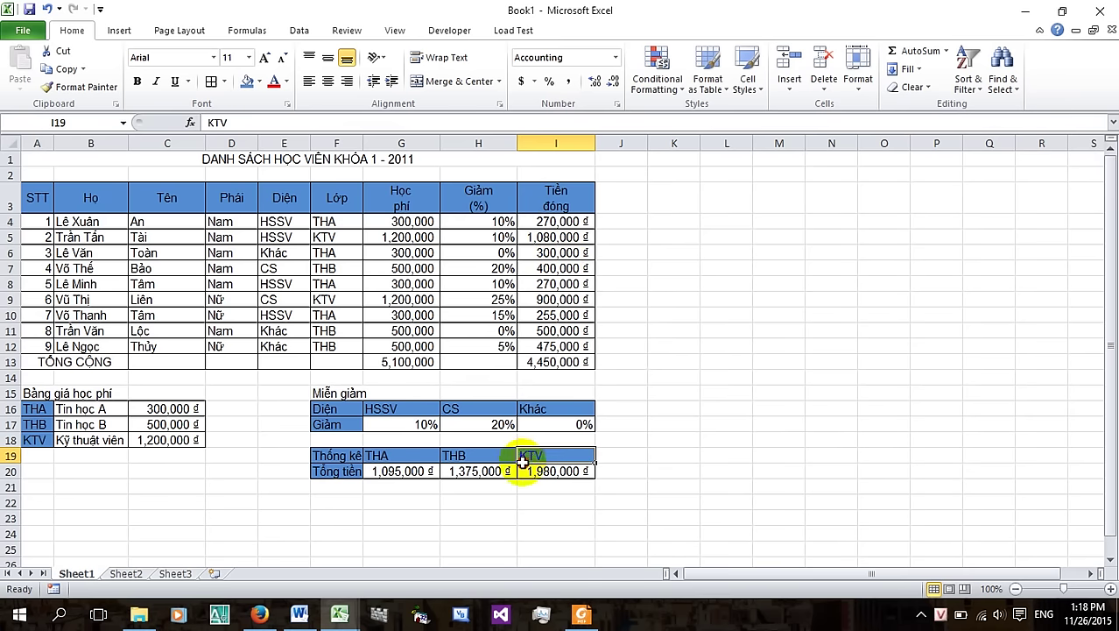
left_click(582, 616)
scroll(894, 378, "down", 1)
scroll(891, 378, "down", 1)
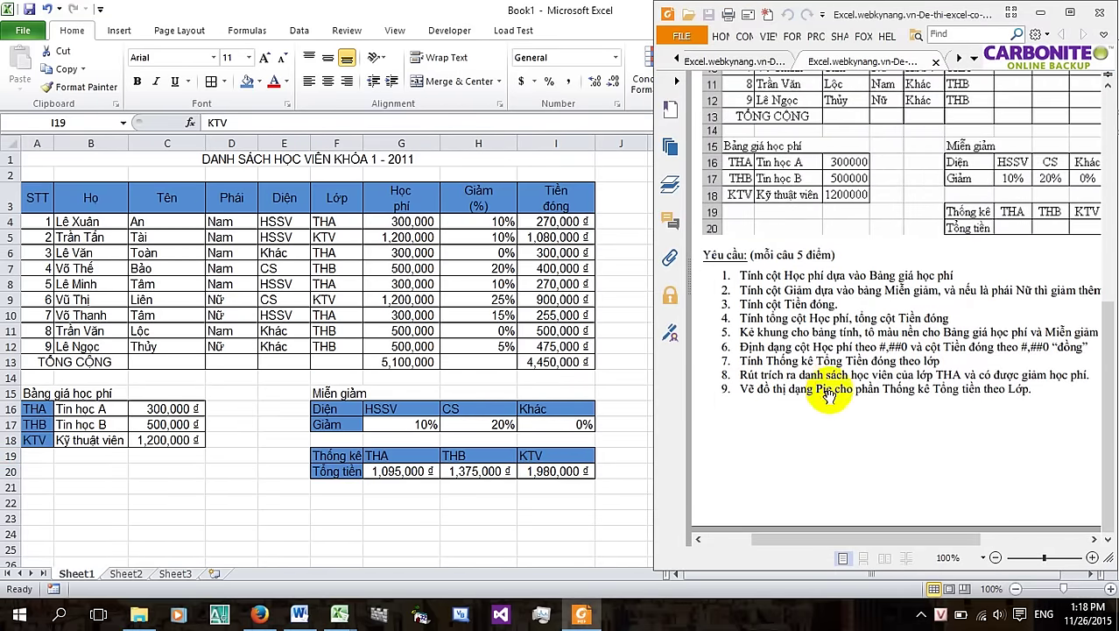
left_click(120, 29)
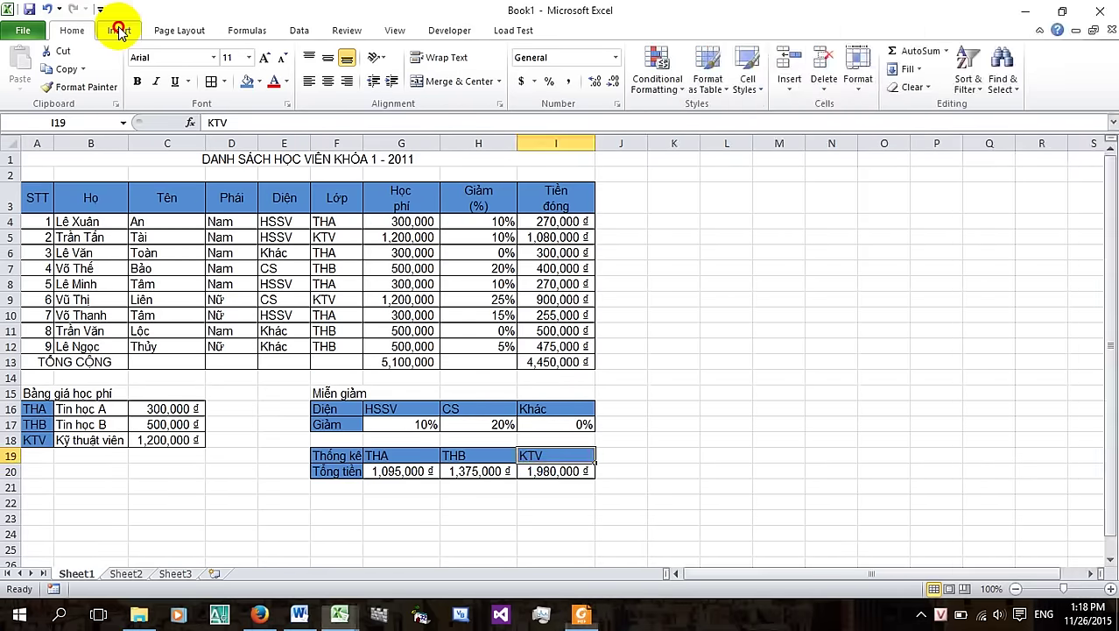
With empty cell K16 selected, insert a blank 2-D Pie chart from the Insert tab
left_click(120, 31)
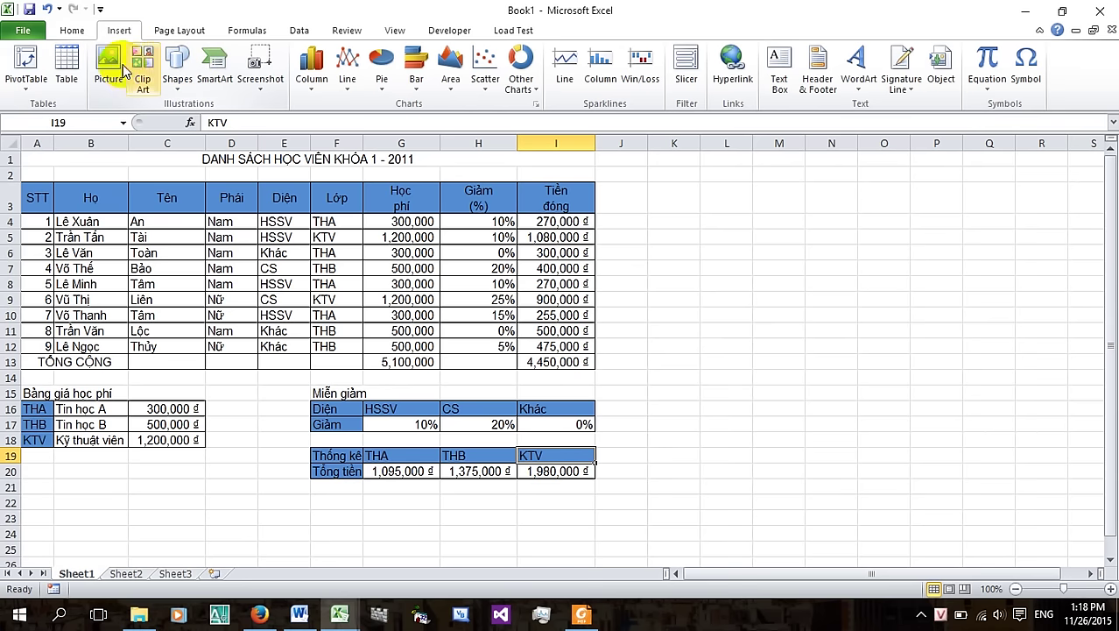
left_click(617, 254)
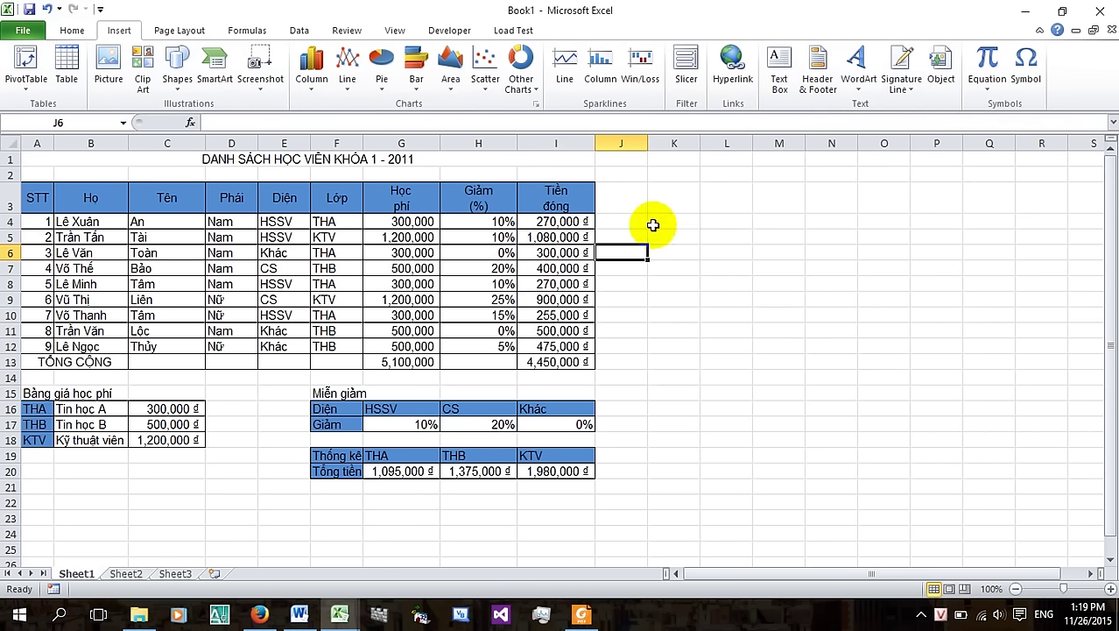
left_click(632, 393)
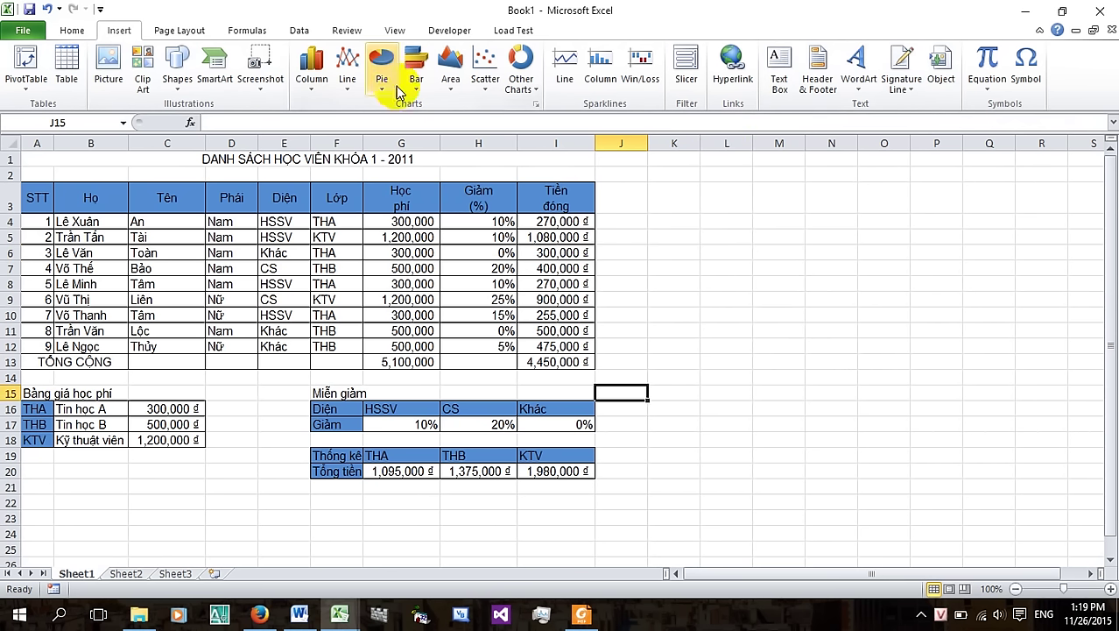
left_click(581, 614)
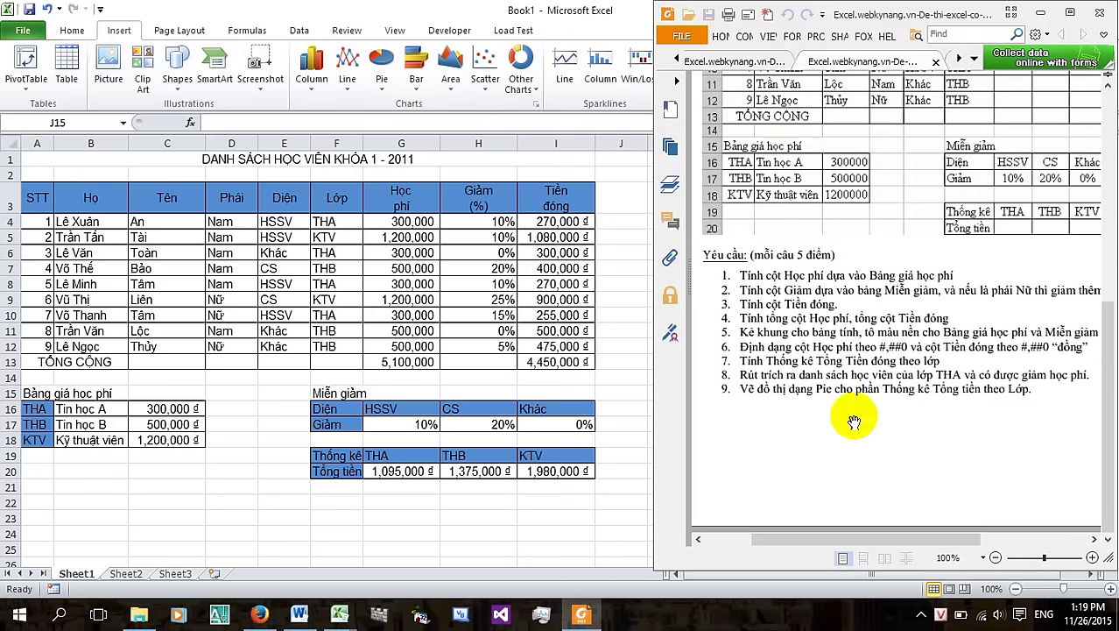
left_click(629, 419)
left_click(666, 412)
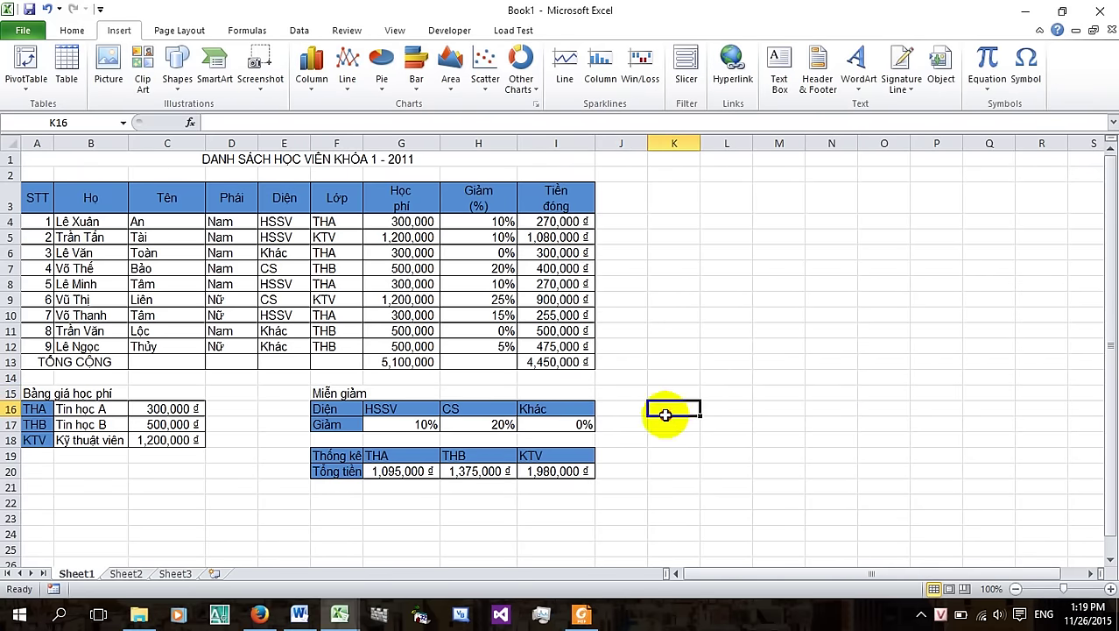
left_click(382, 68)
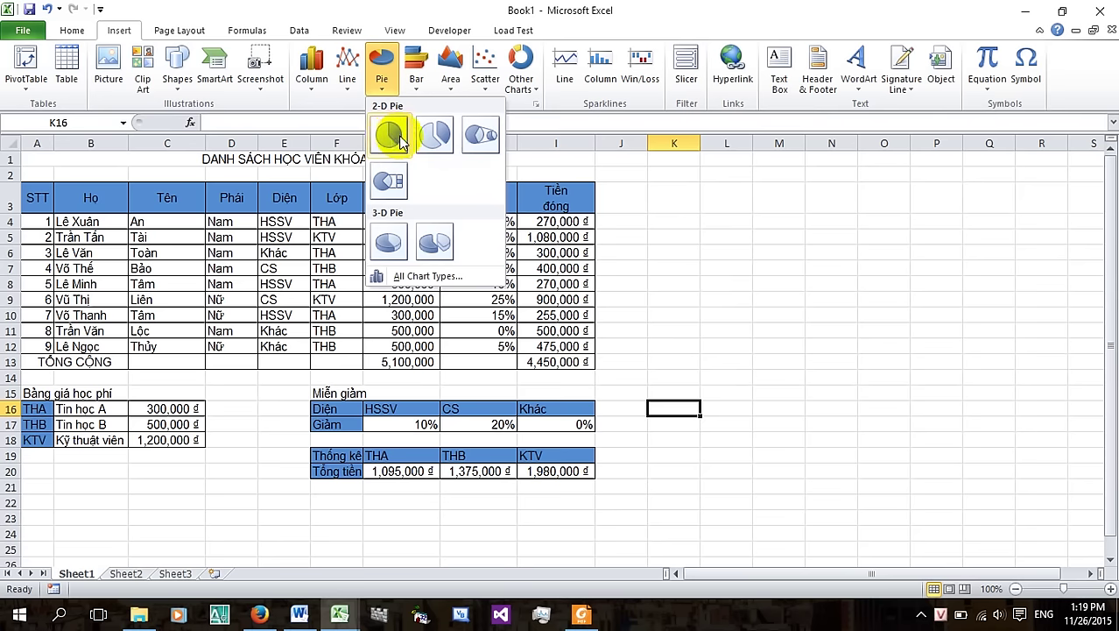
left_click(390, 134)
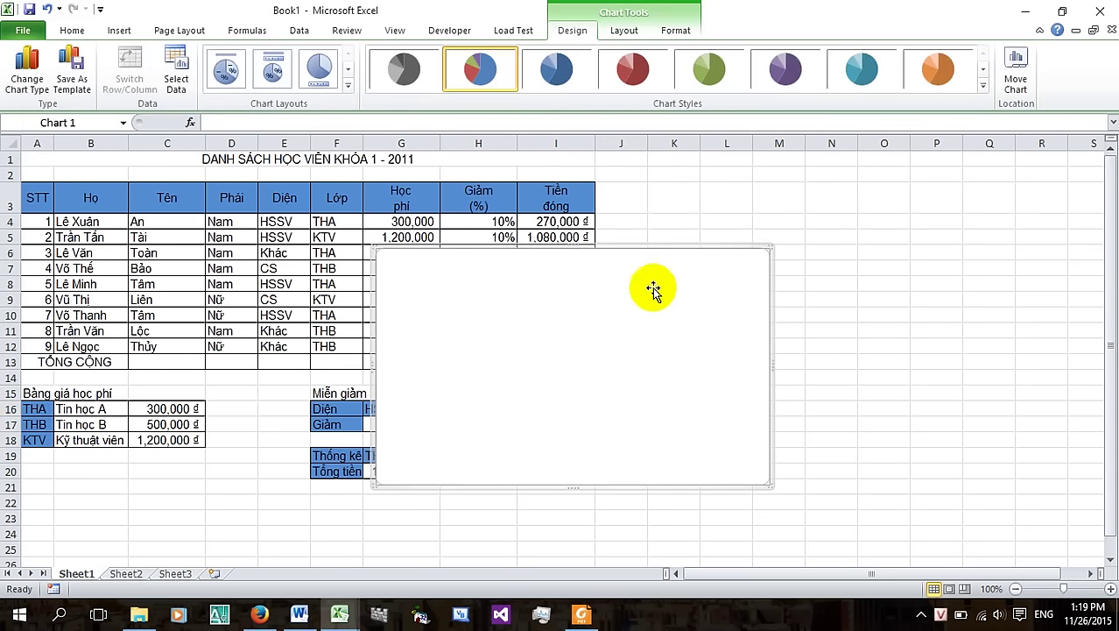
Move the empty pie chart over columns K–R and bring up its Select Data Source dialog
left_click_drag(621, 246, 914, 206)
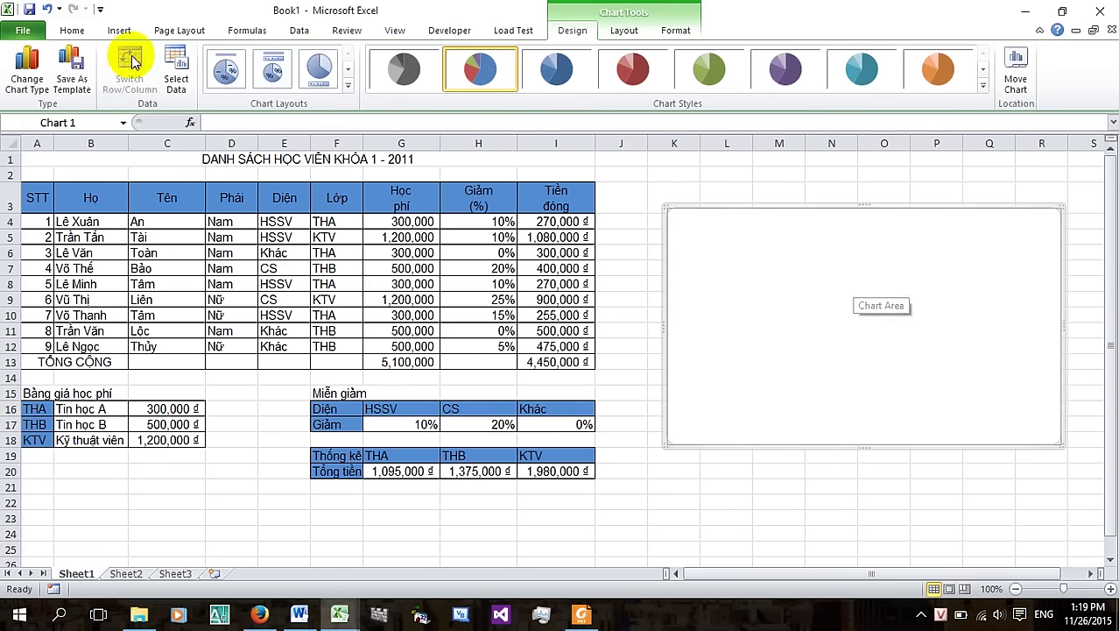
left_click(178, 83)
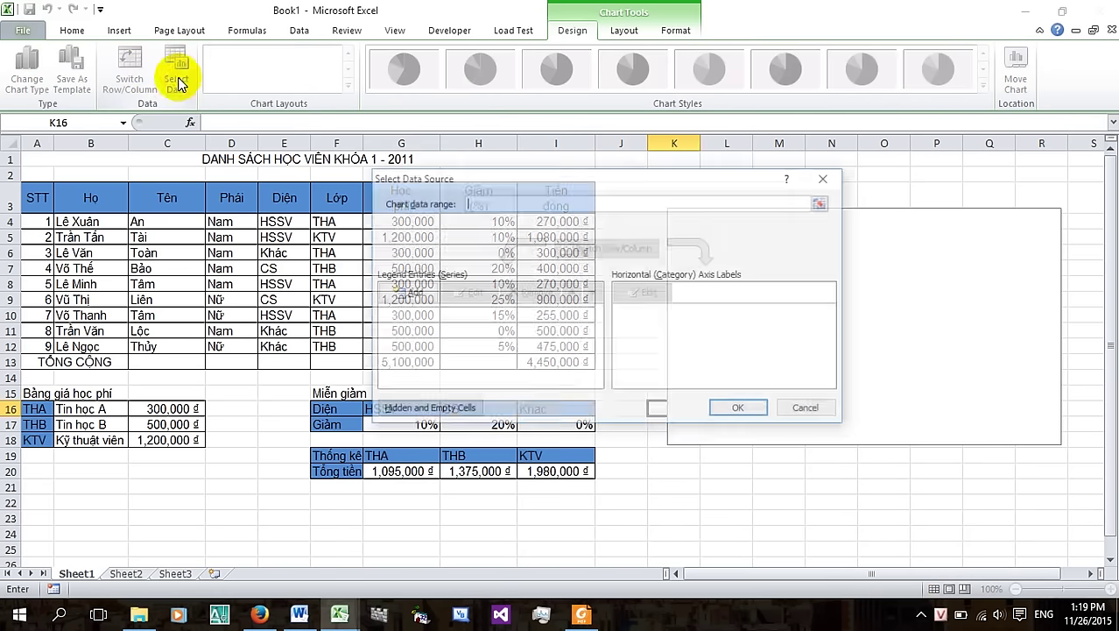
left_click_drag(506, 184, 470, 116)
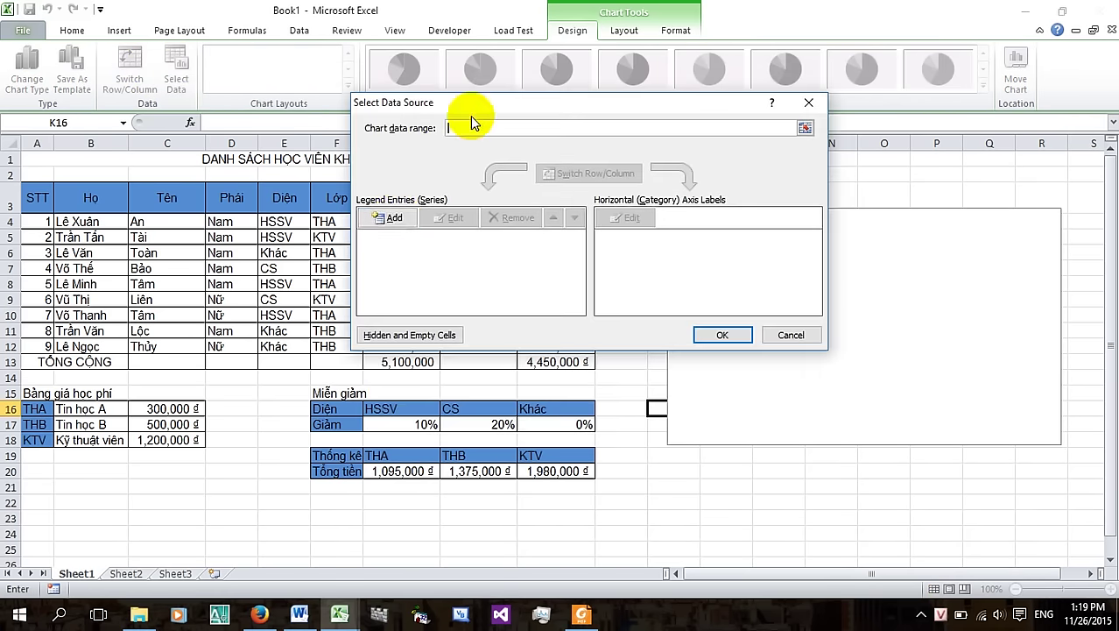
left_click(580, 614)
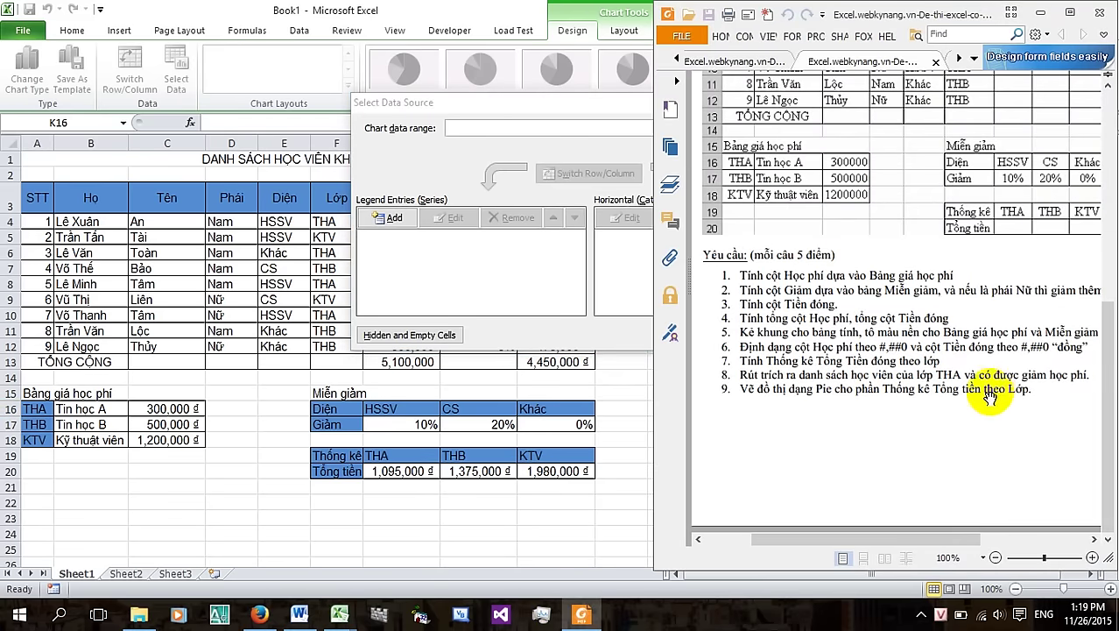
left_click(585, 615)
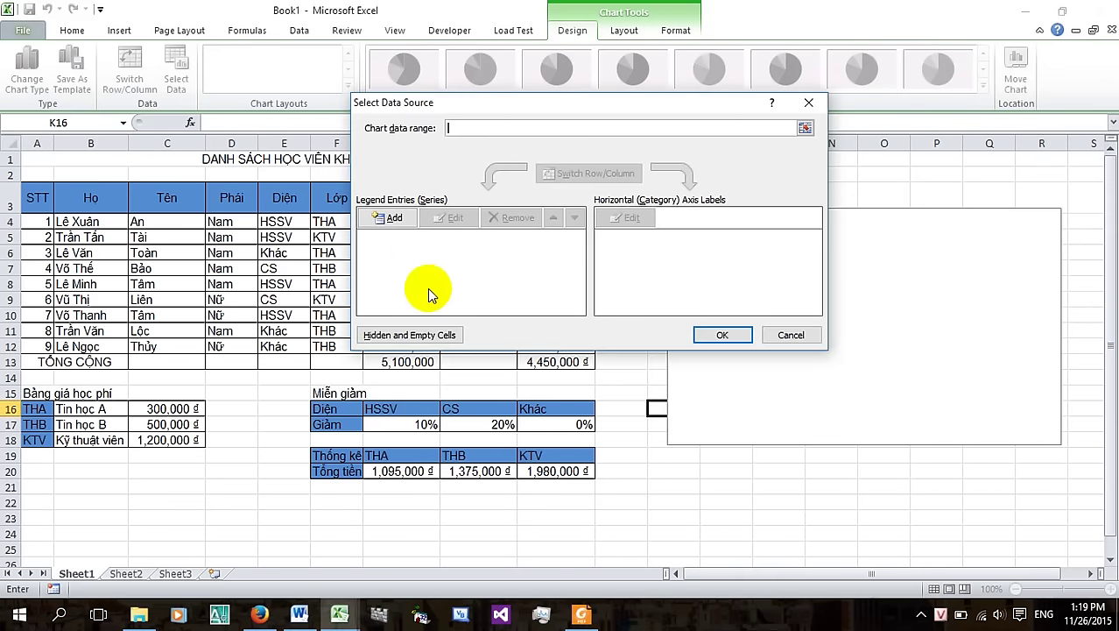
Add a series named Tiền học whose values are the totals G20:I20
left_click(393, 220)
type("Tiền học")
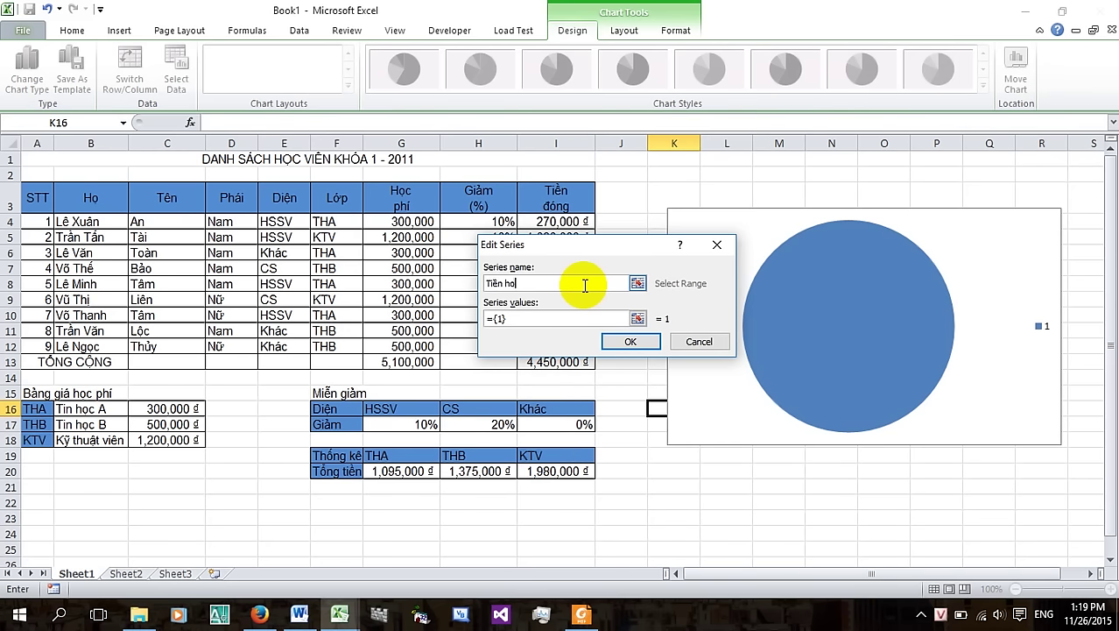
left_click(638, 320)
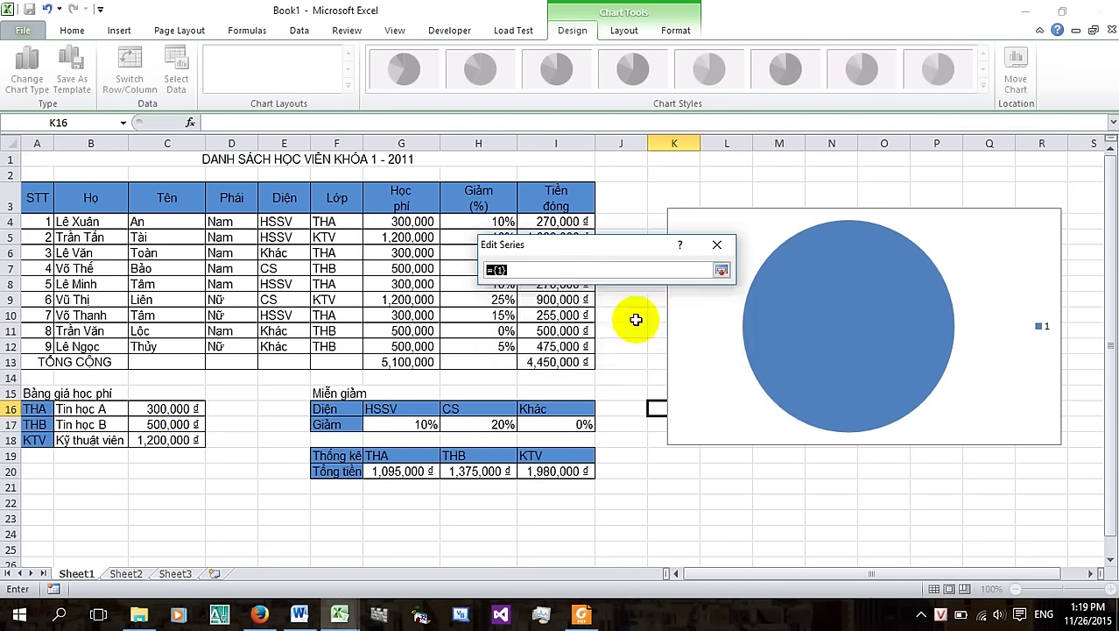
left_click_drag(412, 473, 536, 474)
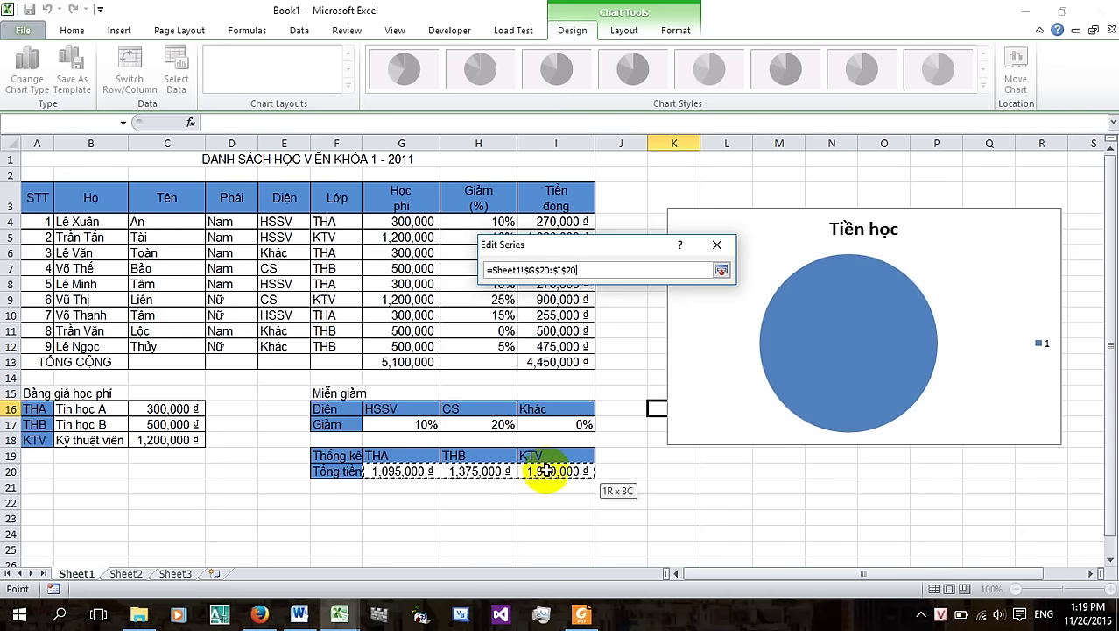
left_click(720, 272)
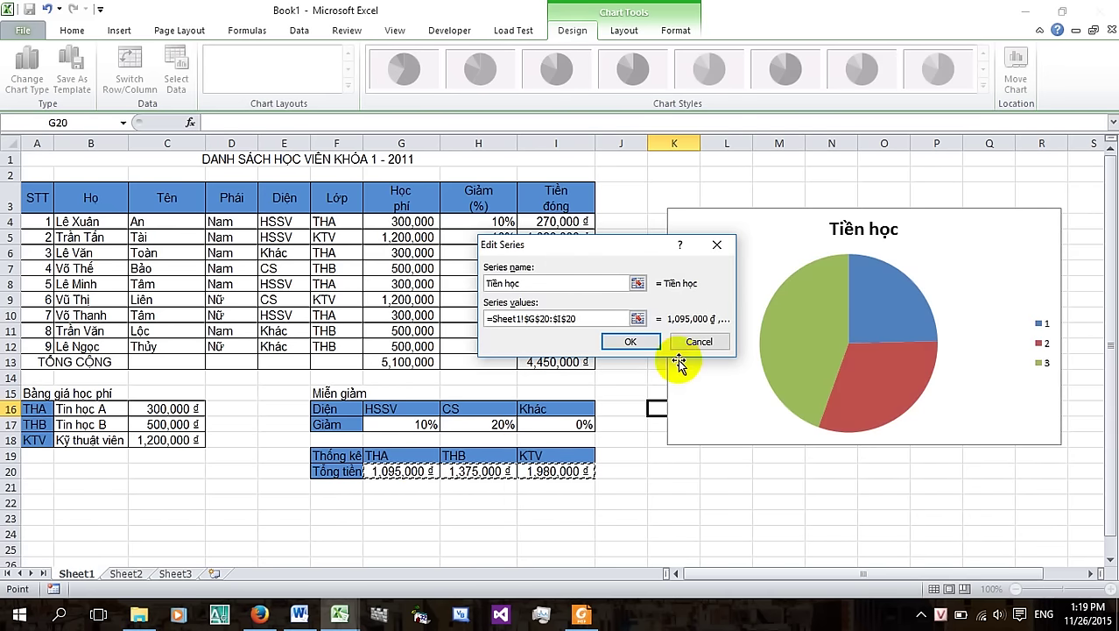
left_click_drag(543, 283, 482, 284)
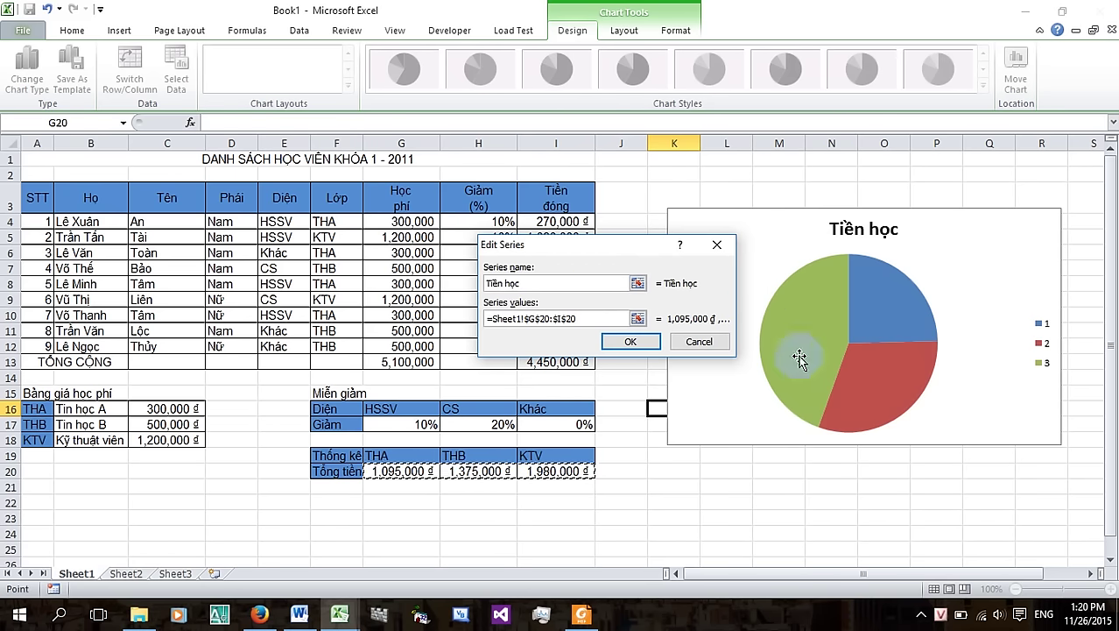
left_click(638, 353)
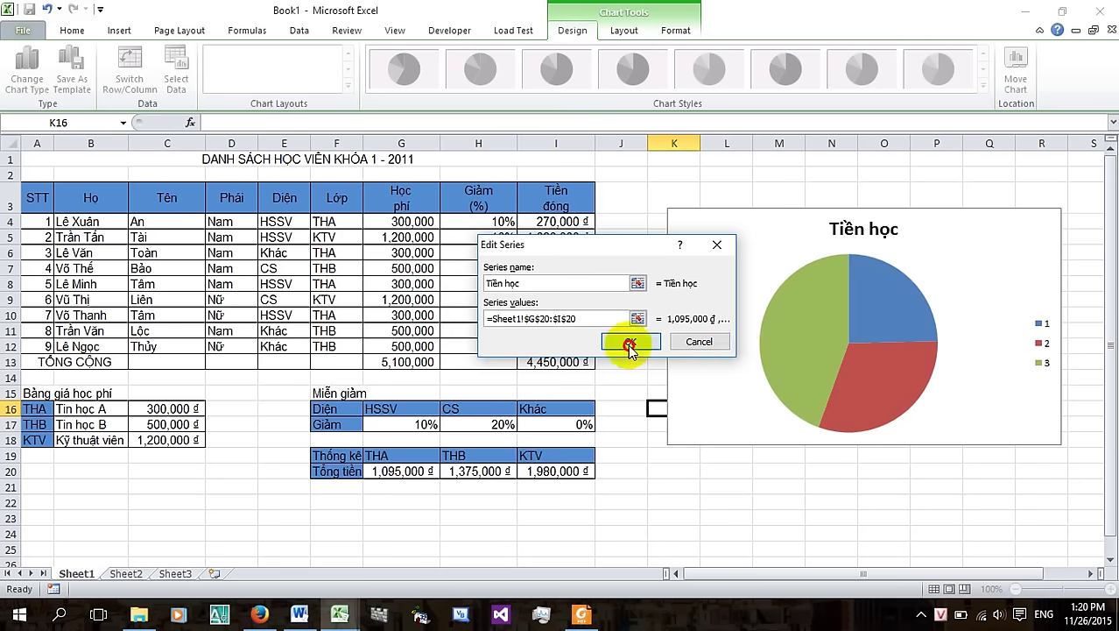
left_click(628, 344)
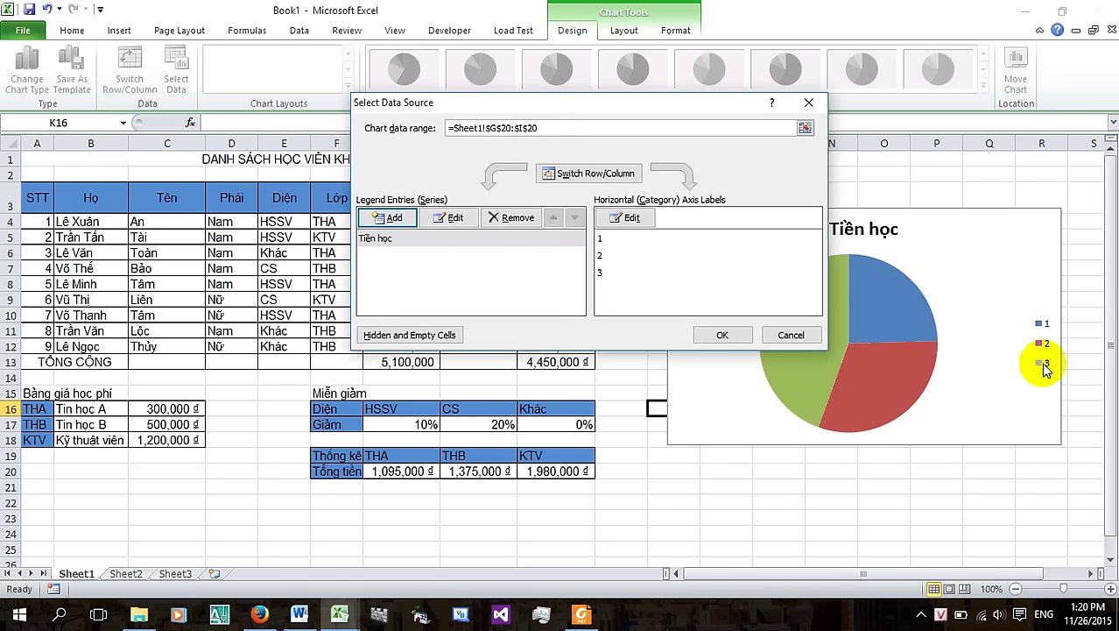
Set the pie slice labels to THA, THB and KTV from G19:I19 and apply
left_click(626, 224)
left_click(637, 302)
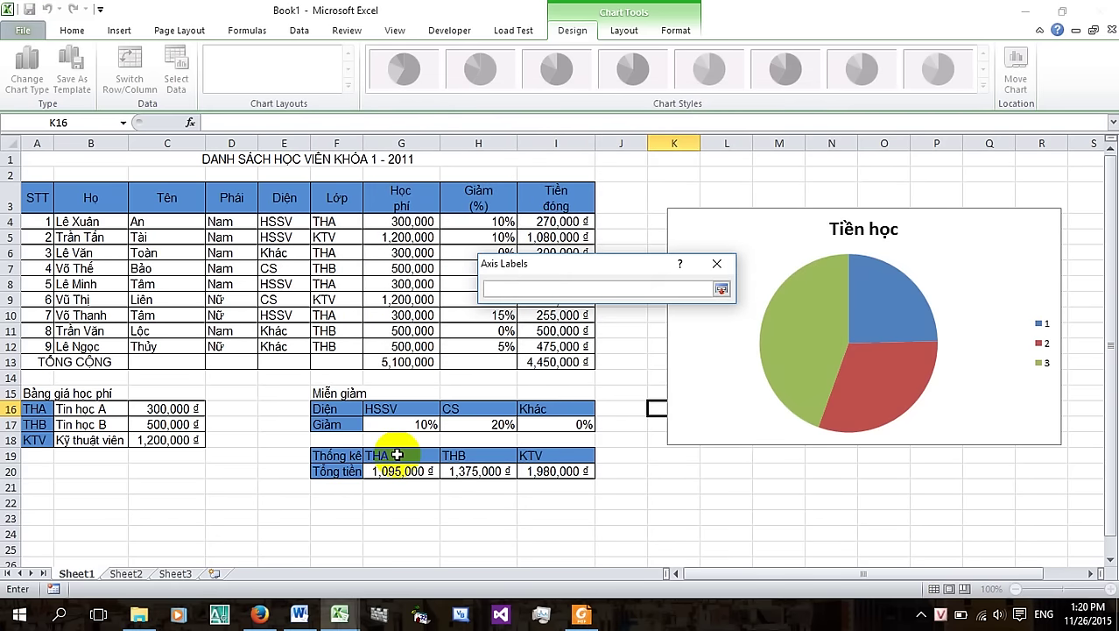
left_click_drag(392, 455, 534, 457)
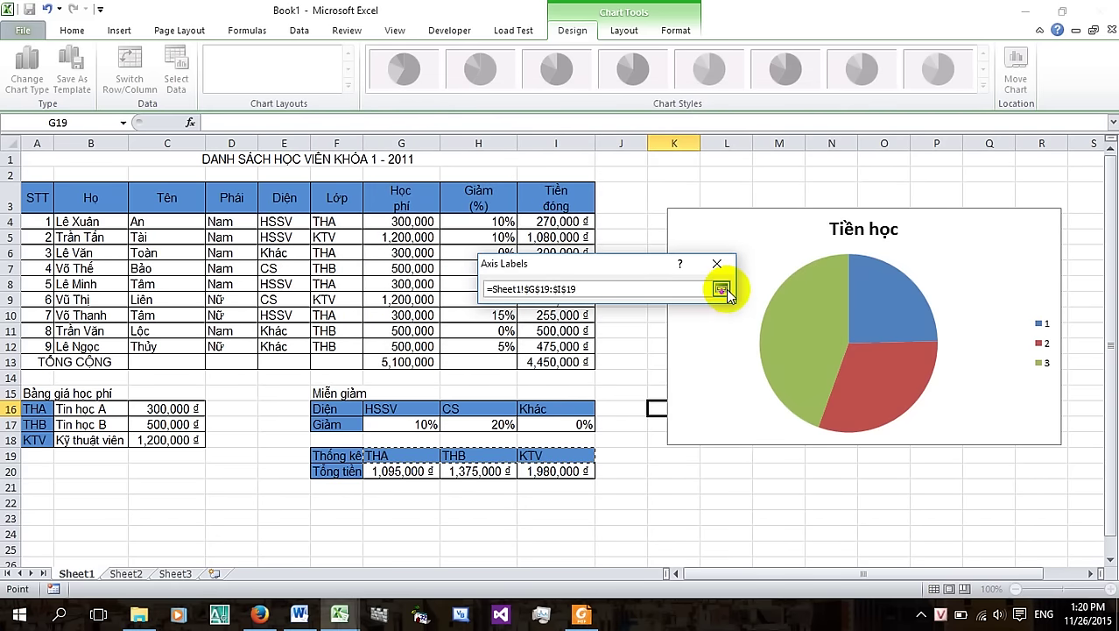
left_click(720, 290)
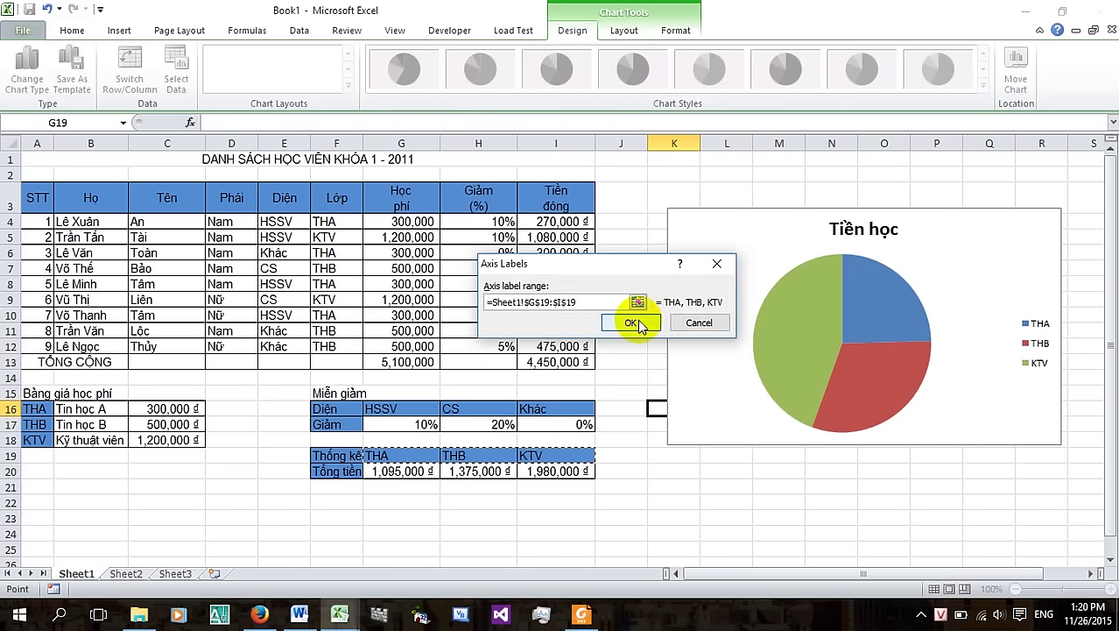
left_click(637, 324)
left_click(723, 337)
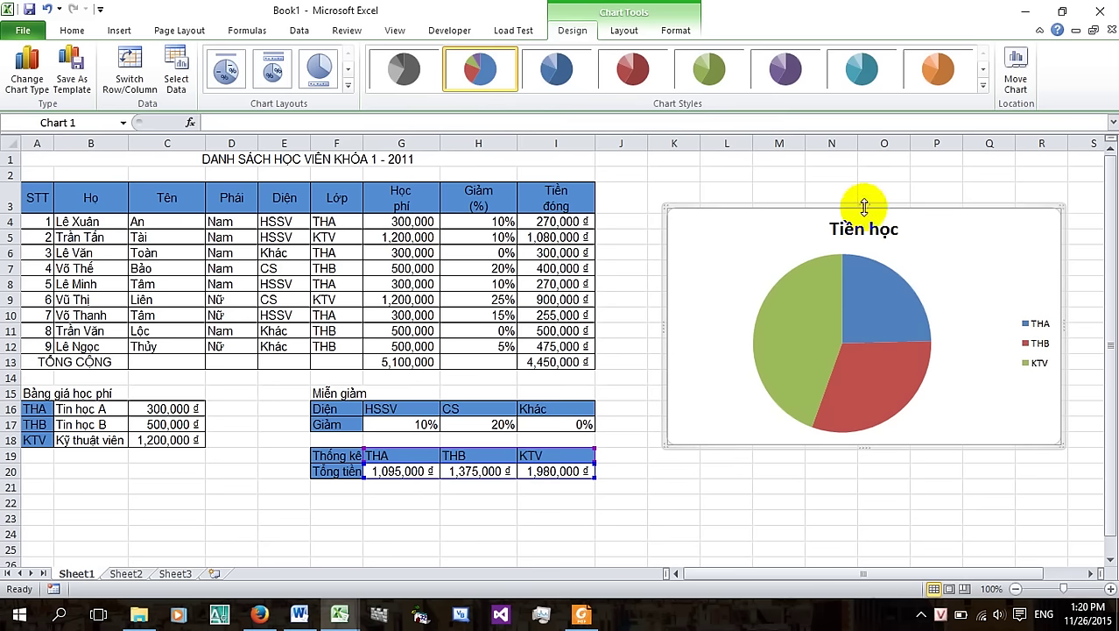
Nudge the pie chart slightly upward and deselect it
left_click_drag(793, 225, 801, 192)
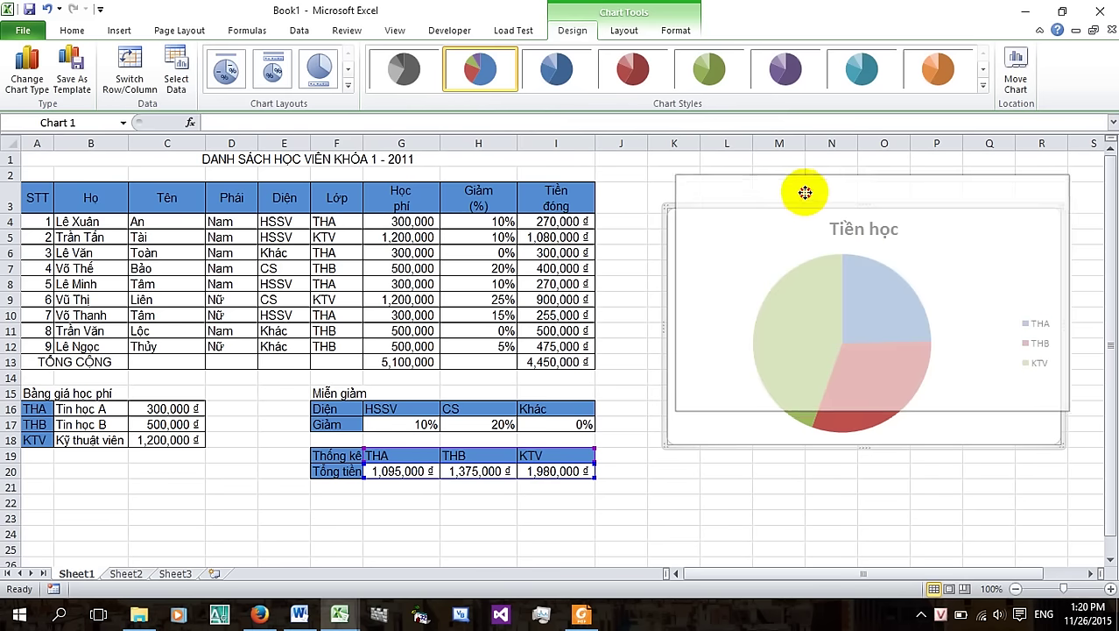
mouse_move(832, 297)
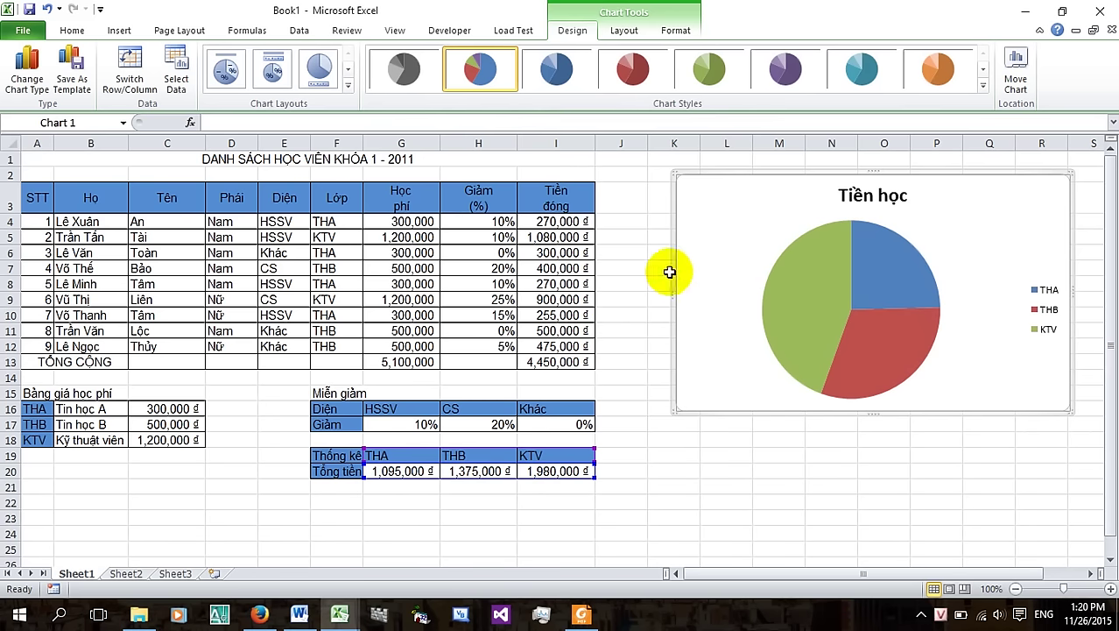
left_click(547, 224)
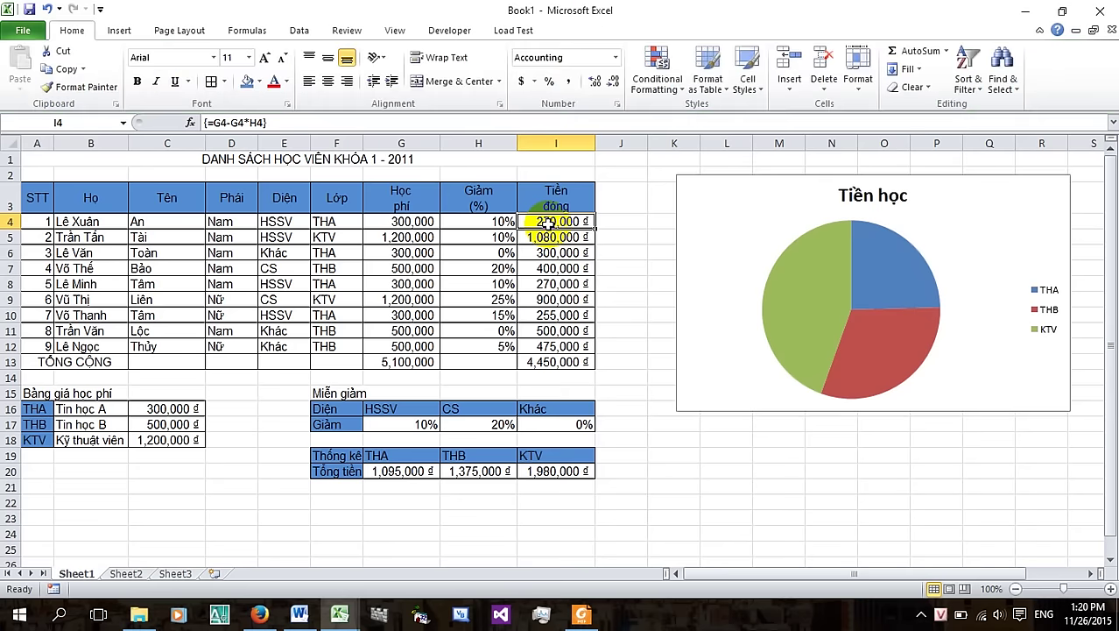
Move the Tiền học pie chart below the tables, near cell A21
scroll(628, 273, "down", 1)
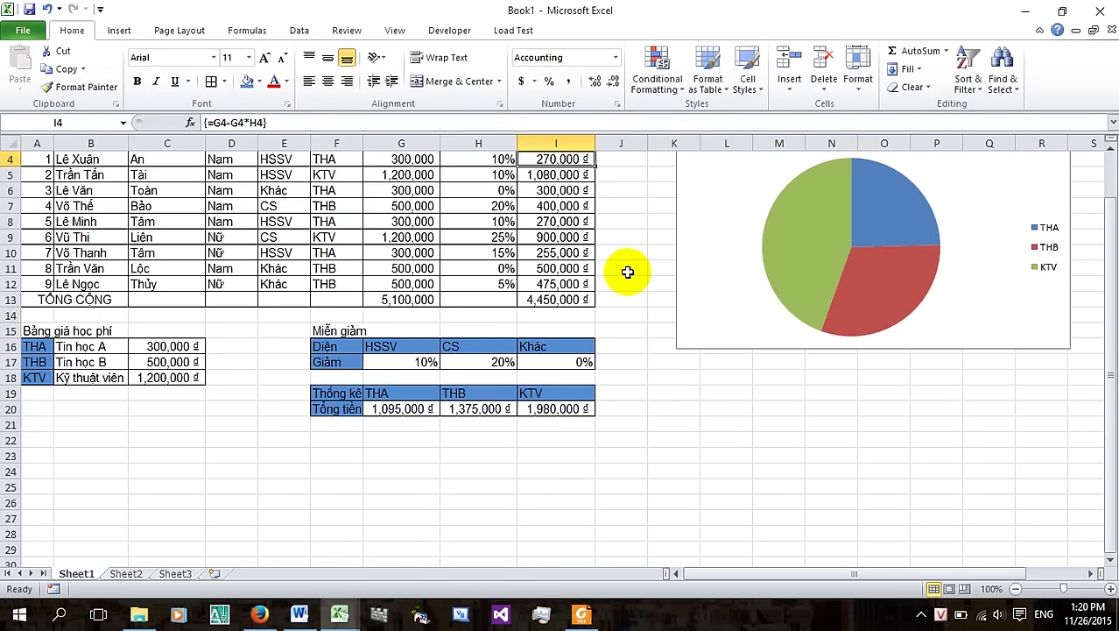
scroll(706, 371, "up", 1)
left_click_drag(807, 199, 99, 466)
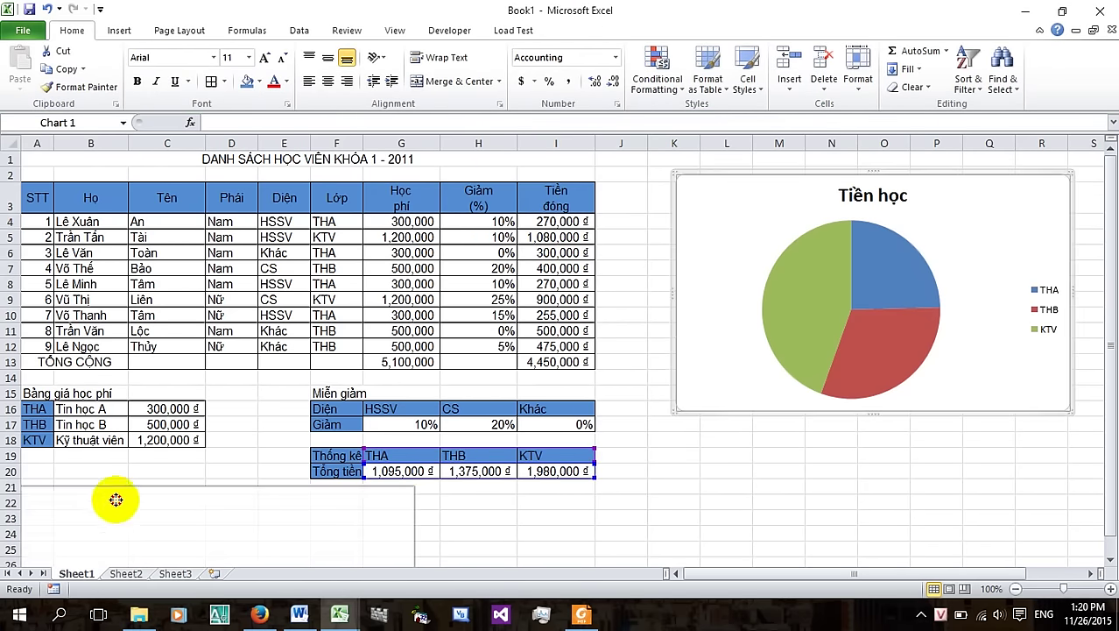
left_click_drag(99, 466, 102, 506)
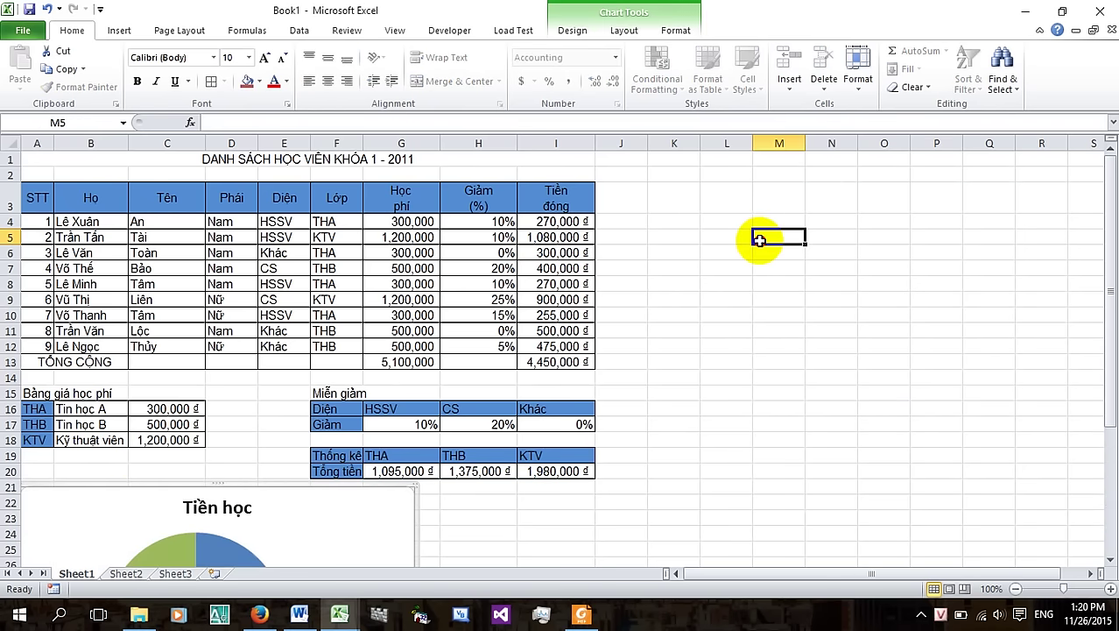
left_click(766, 237)
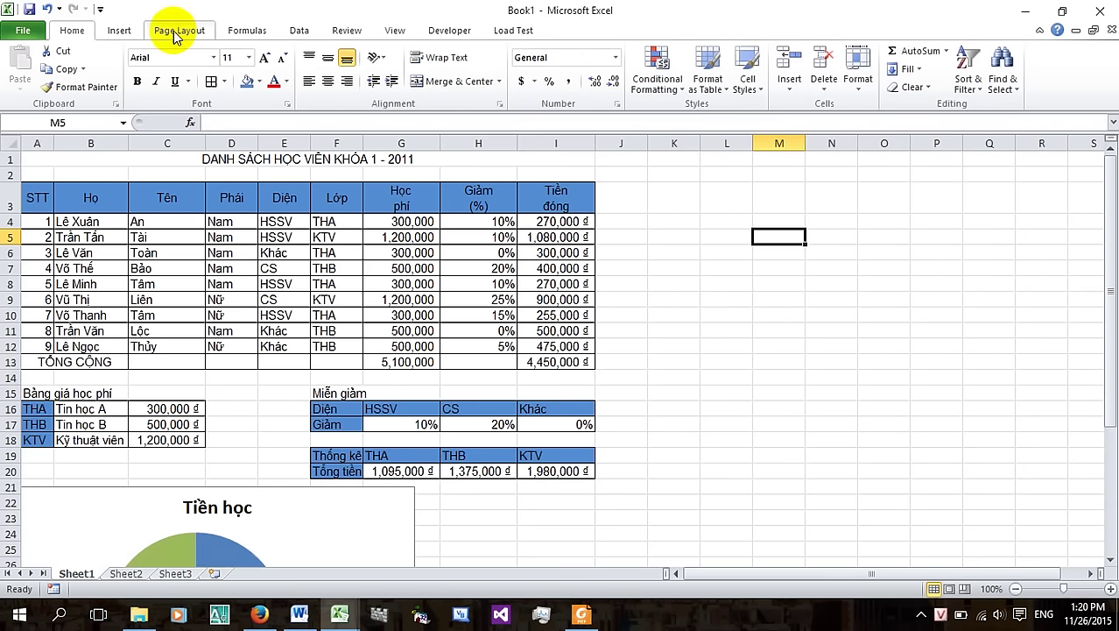
left_click(115, 29)
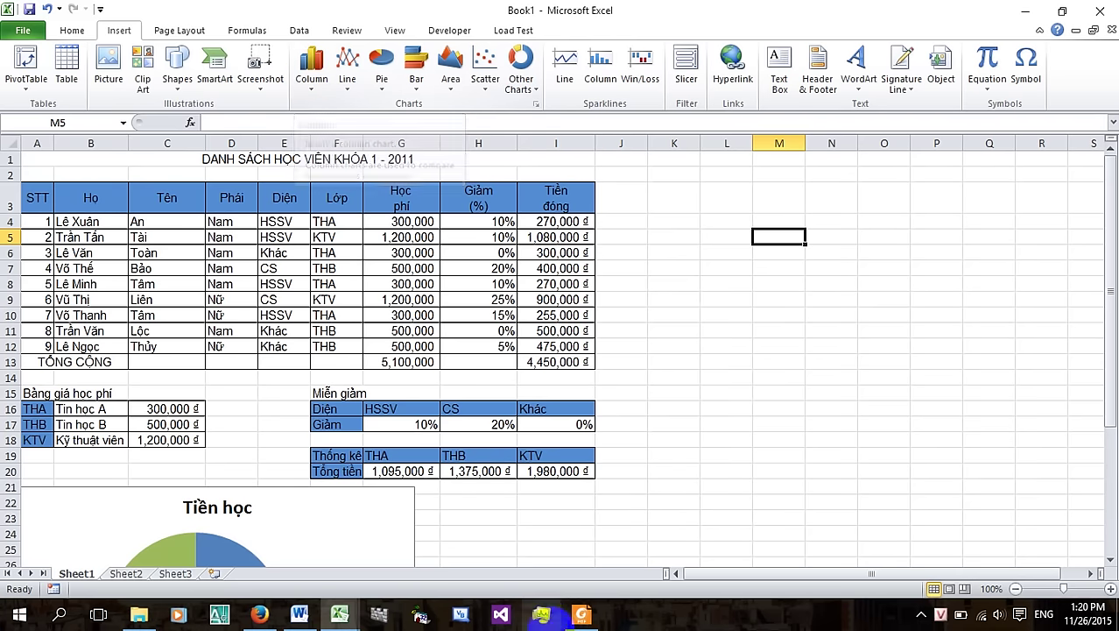
left_click(581, 615)
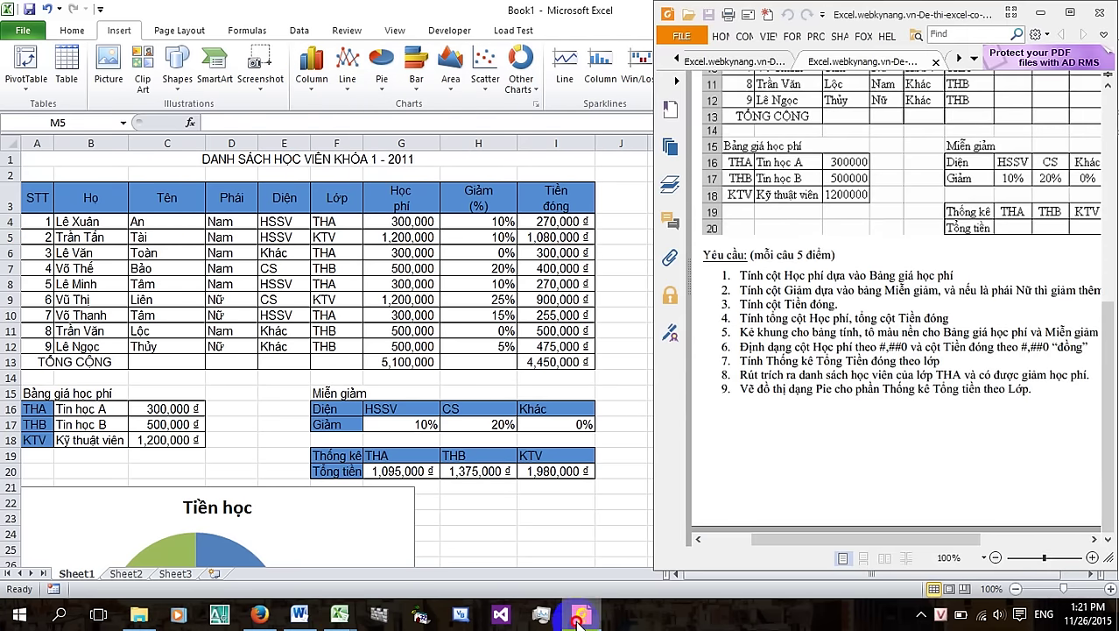
left_click(580, 617)
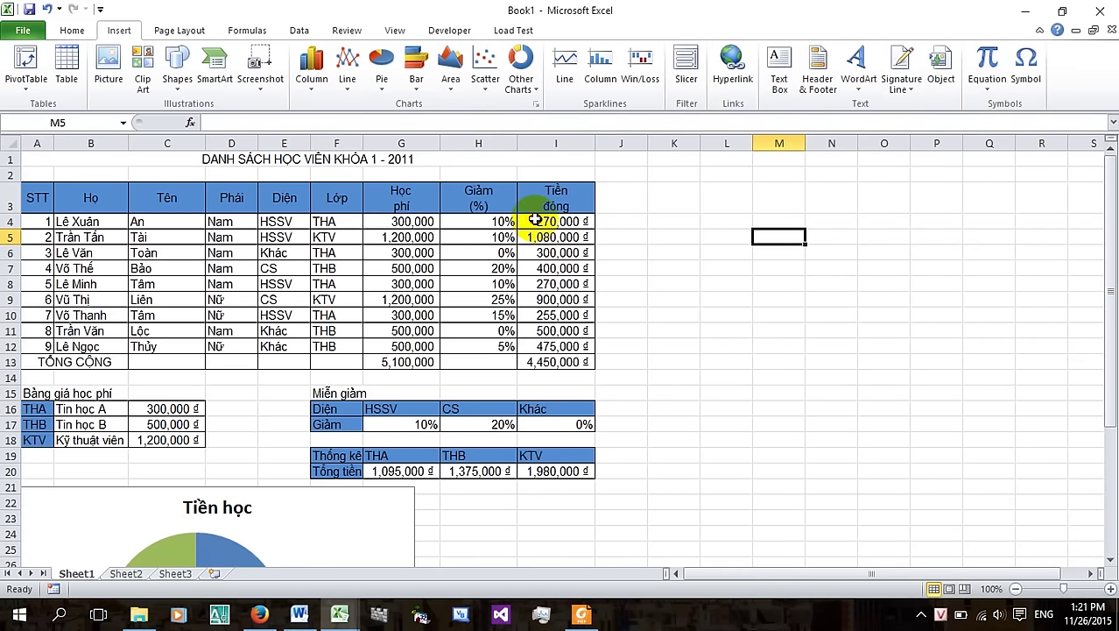
left_click_drag(535, 220, 549, 343)
left_click(494, 220)
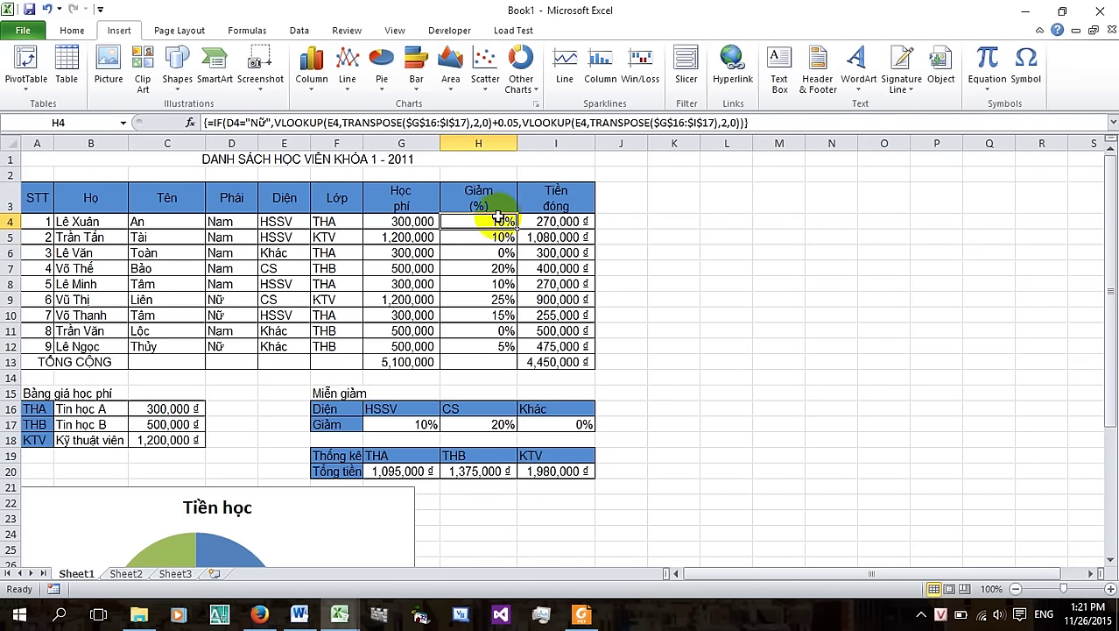
left_click(311, 83)
left_click(318, 138)
left_click_drag(632, 254, 835, 221)
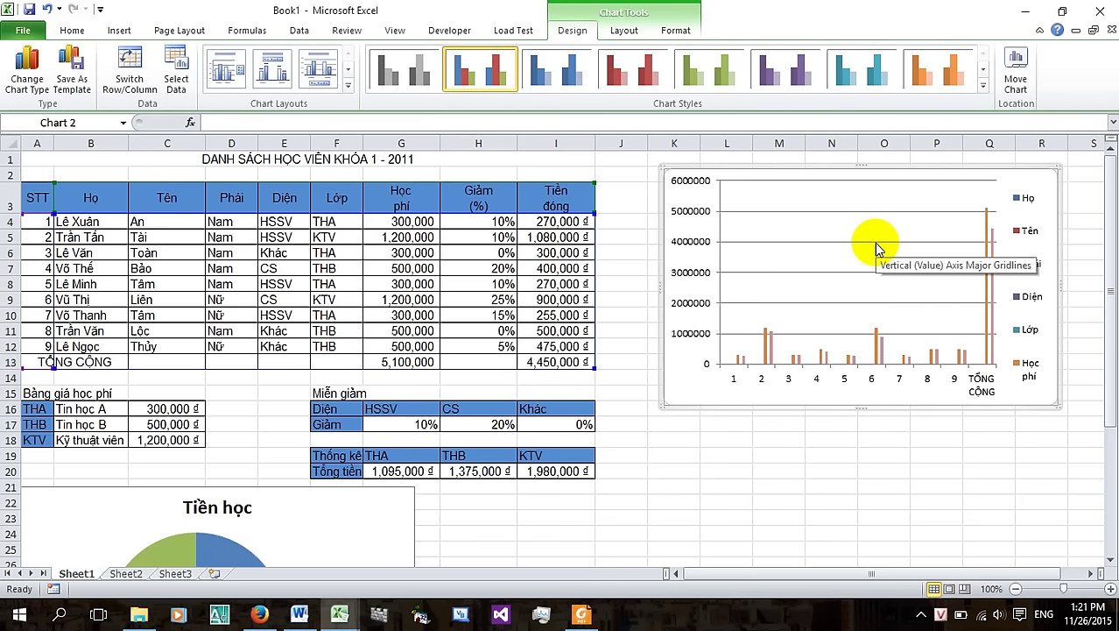
key("Delete")
left_click(740, 298)
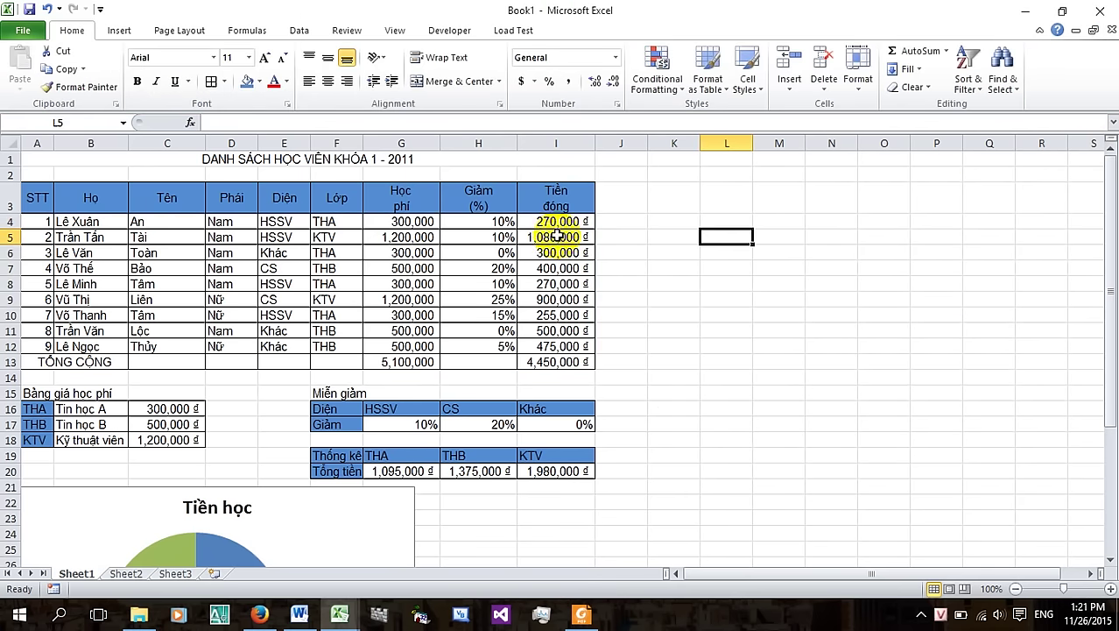
Insert an empty 2-D clustered column chart and move it right of the student table
left_click(557, 225)
left_click(679, 221)
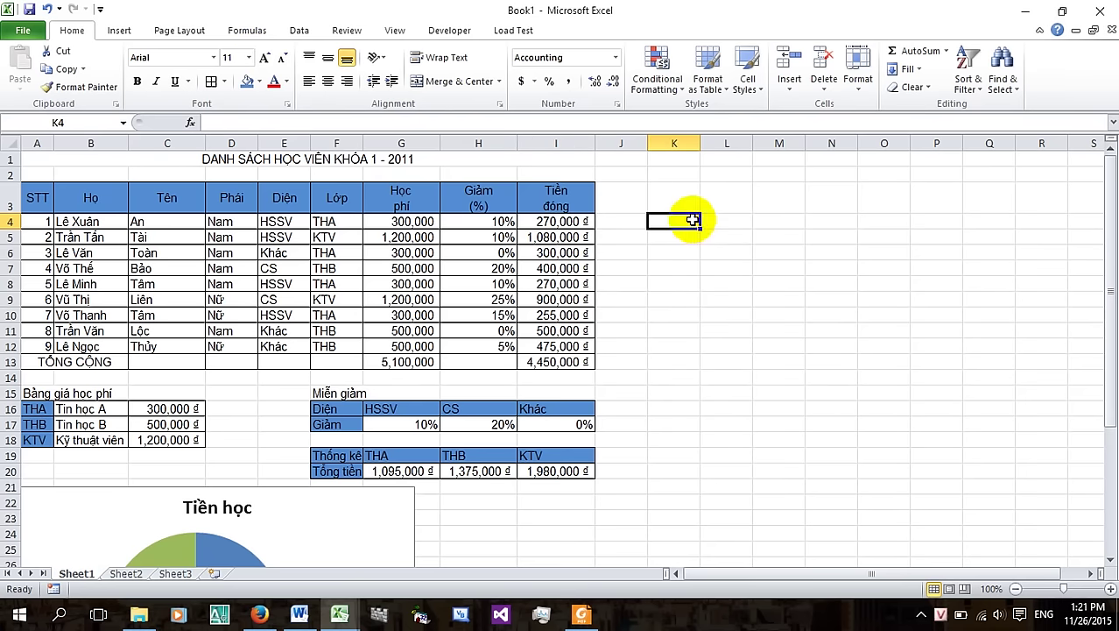
left_click(119, 30)
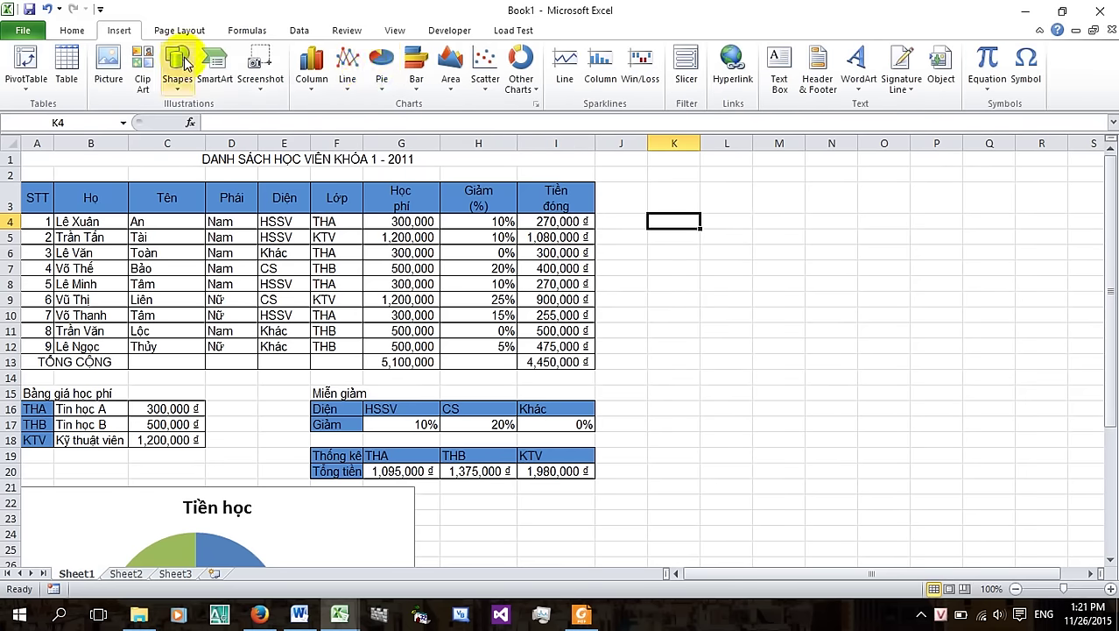
left_click(311, 66)
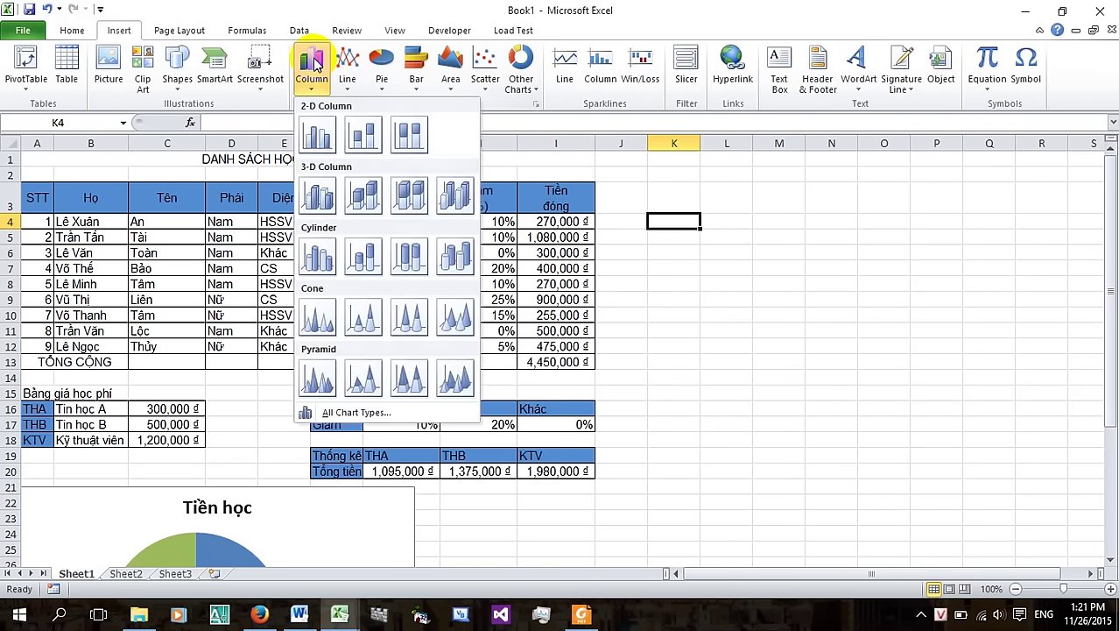
left_click(317, 133)
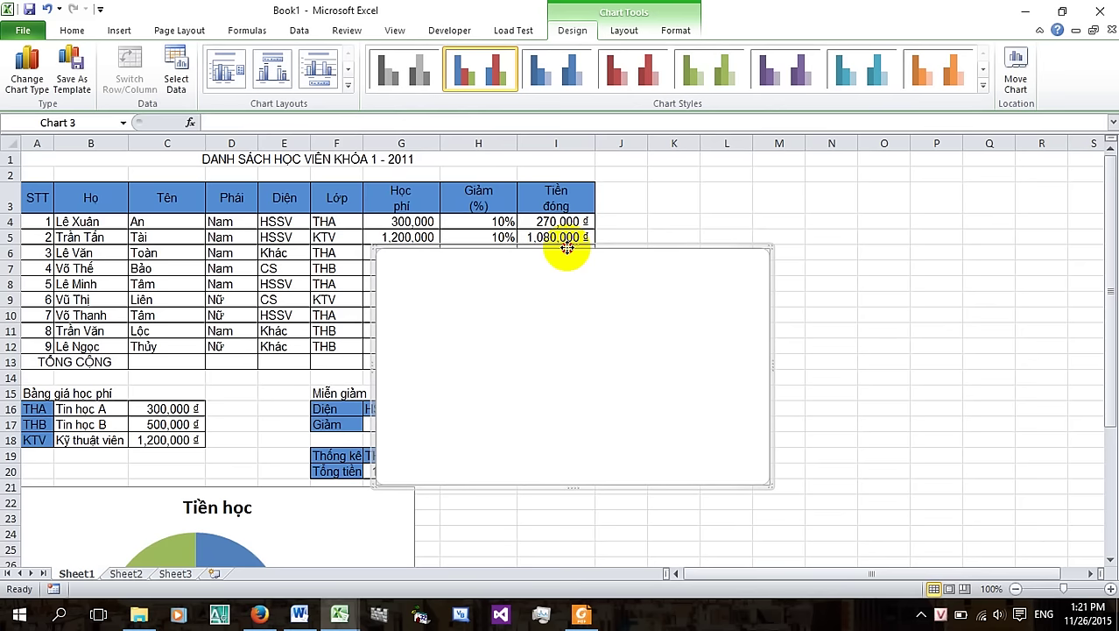
left_click_drag(567, 247, 832, 213)
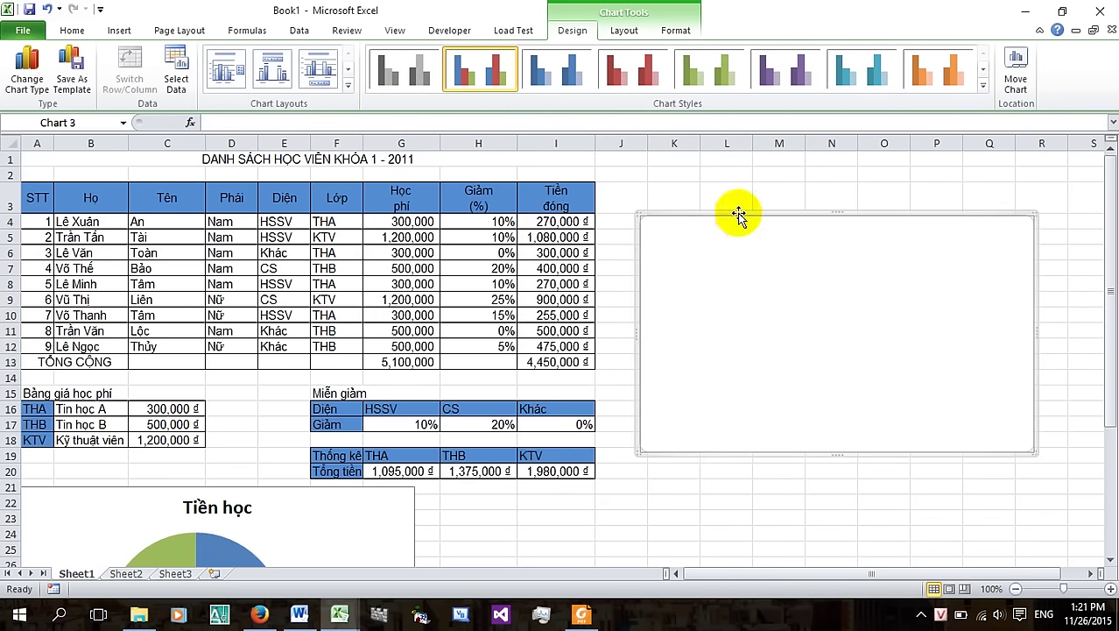
Add a Tiền đóng data series with values I4:I12 to the column chart
left_click(176, 78)
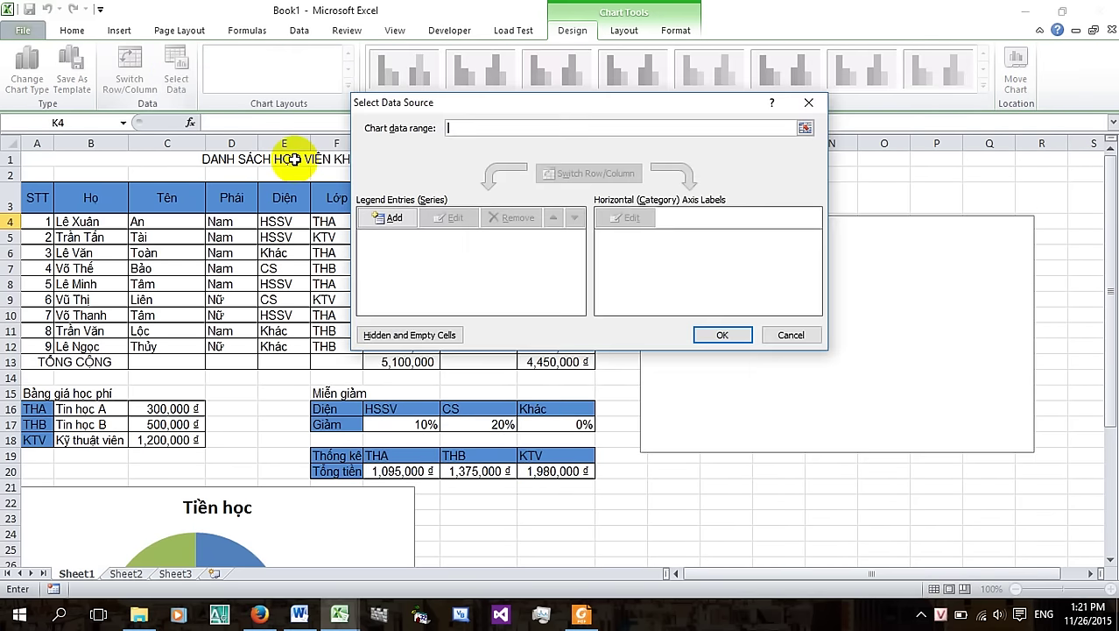
left_click(388, 219)
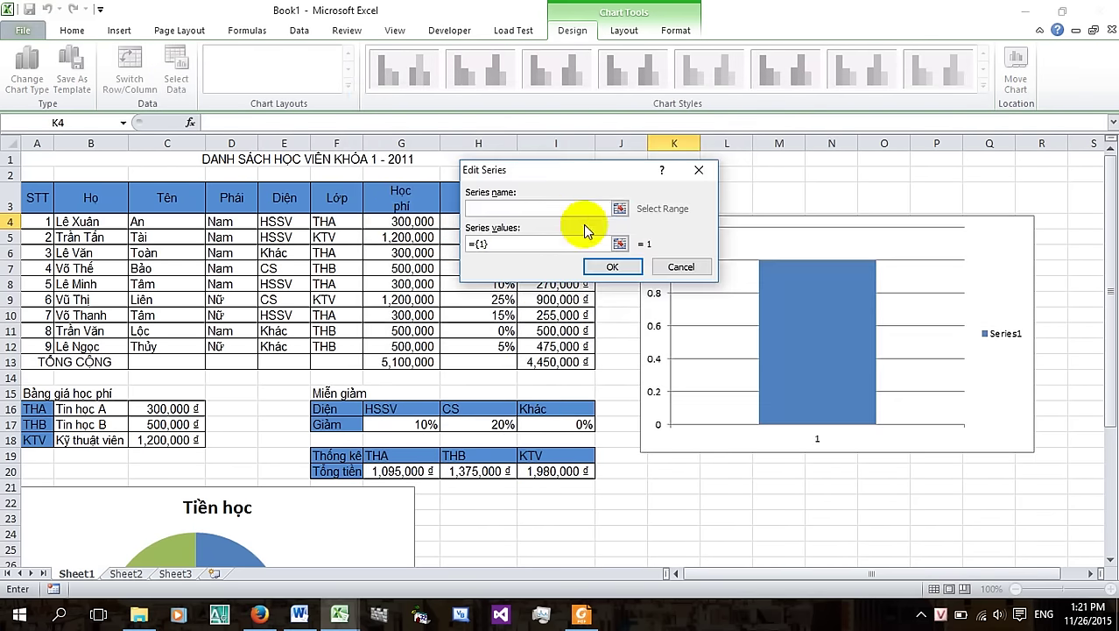
left_click_drag(563, 175, 745, 184)
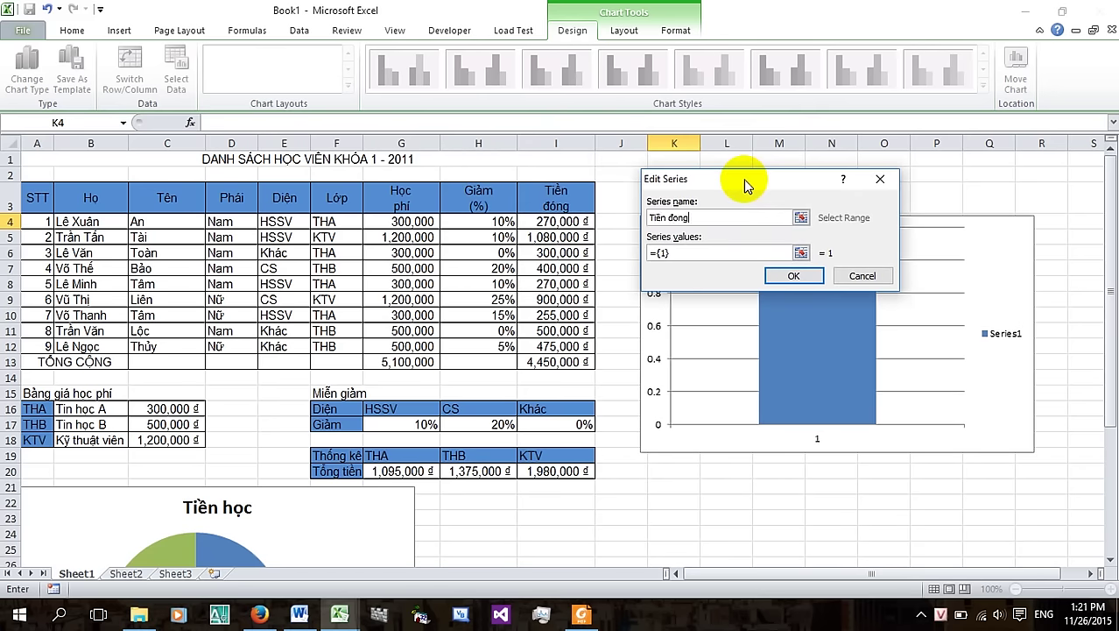
type("s")
left_click(800, 252)
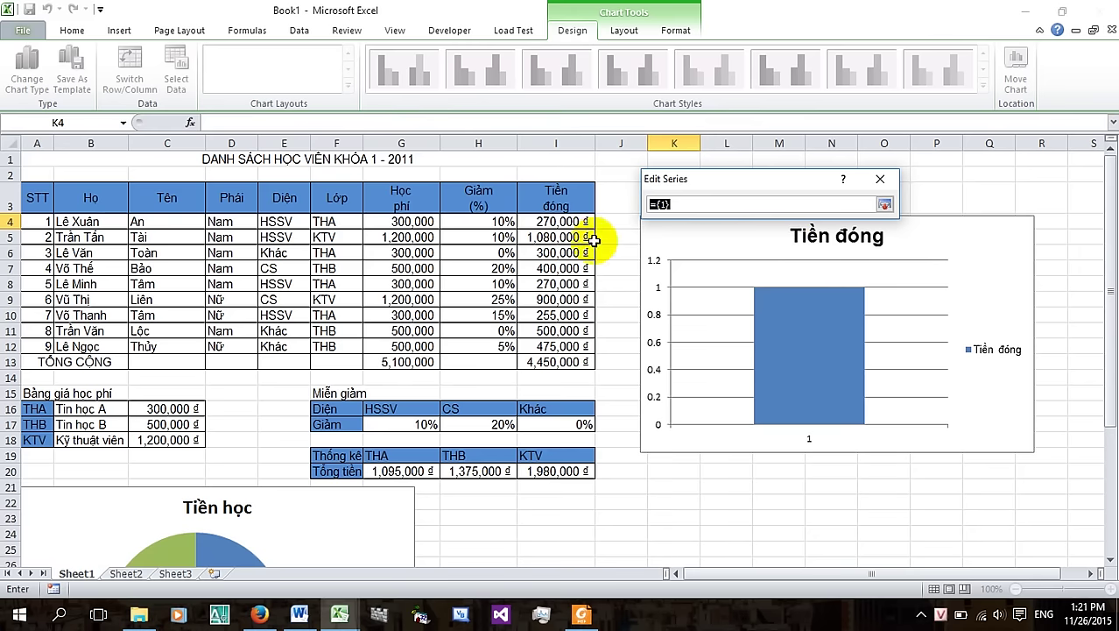
left_click_drag(565, 222, 560, 346)
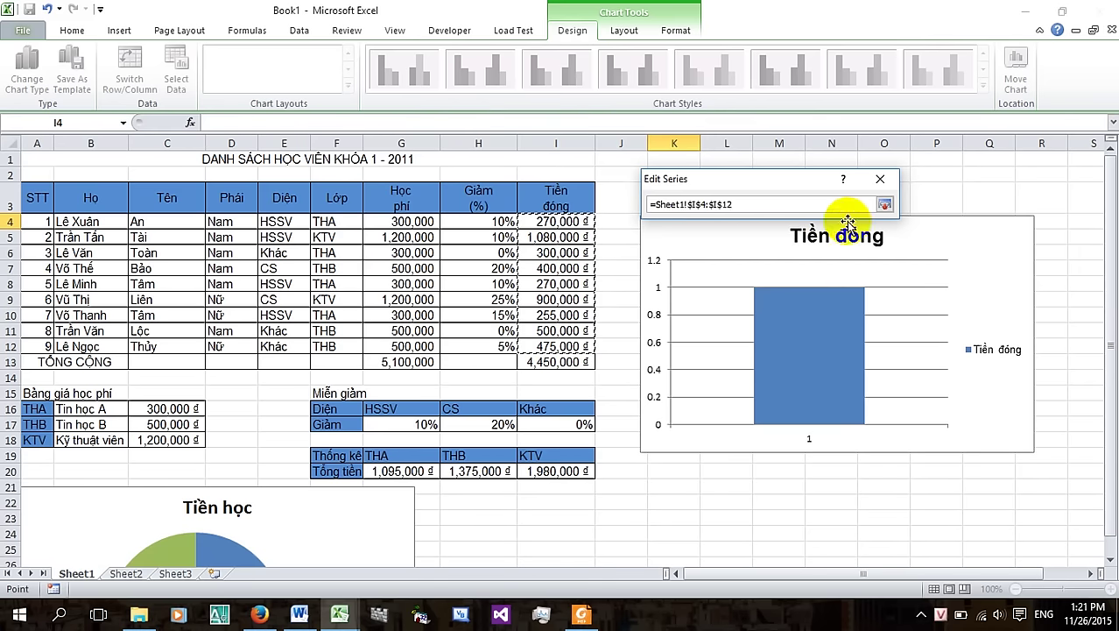
left_click(885, 204)
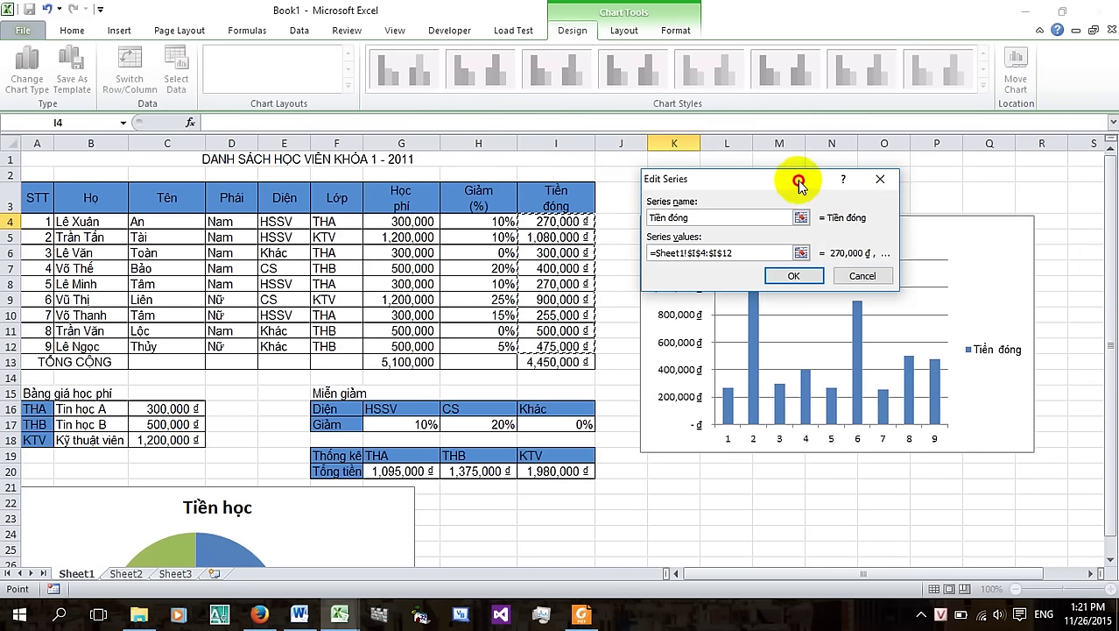
left_click_drag(799, 184, 809, 173)
left_click(797, 263)
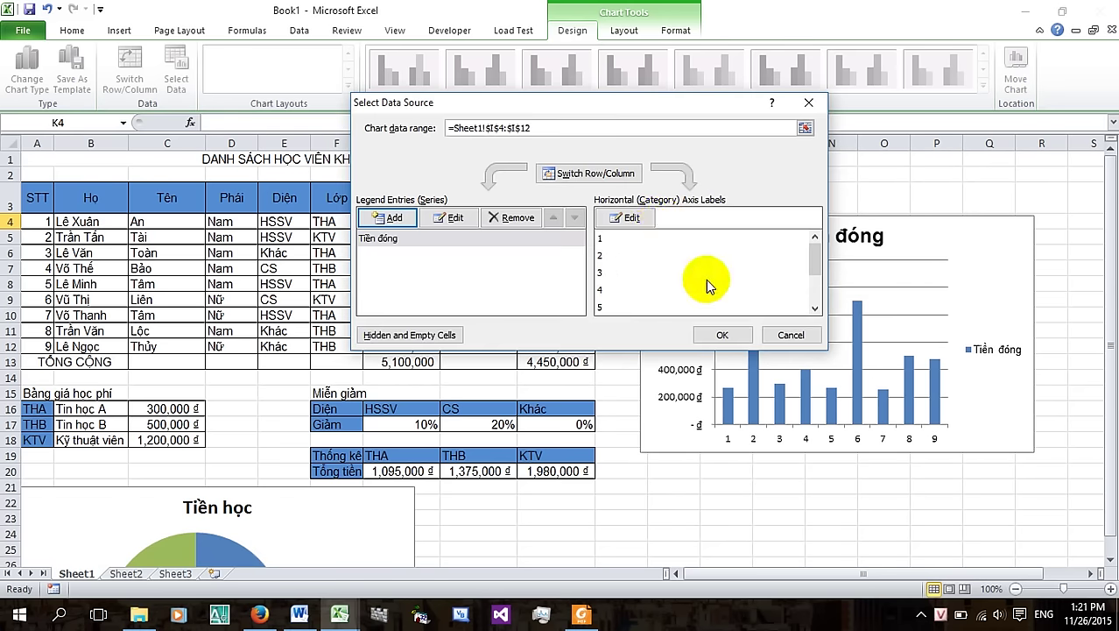
left_click(634, 219)
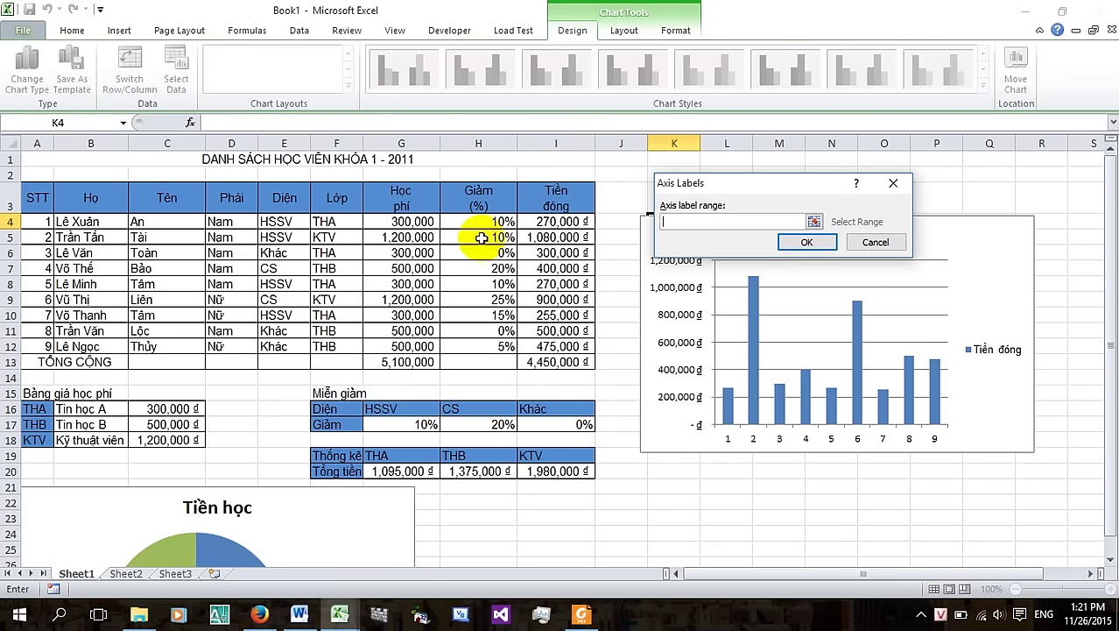
Set the Tiền đóng chart's axis labels to the first names in C4:C12 instead of B4:C12
left_click(812, 222)
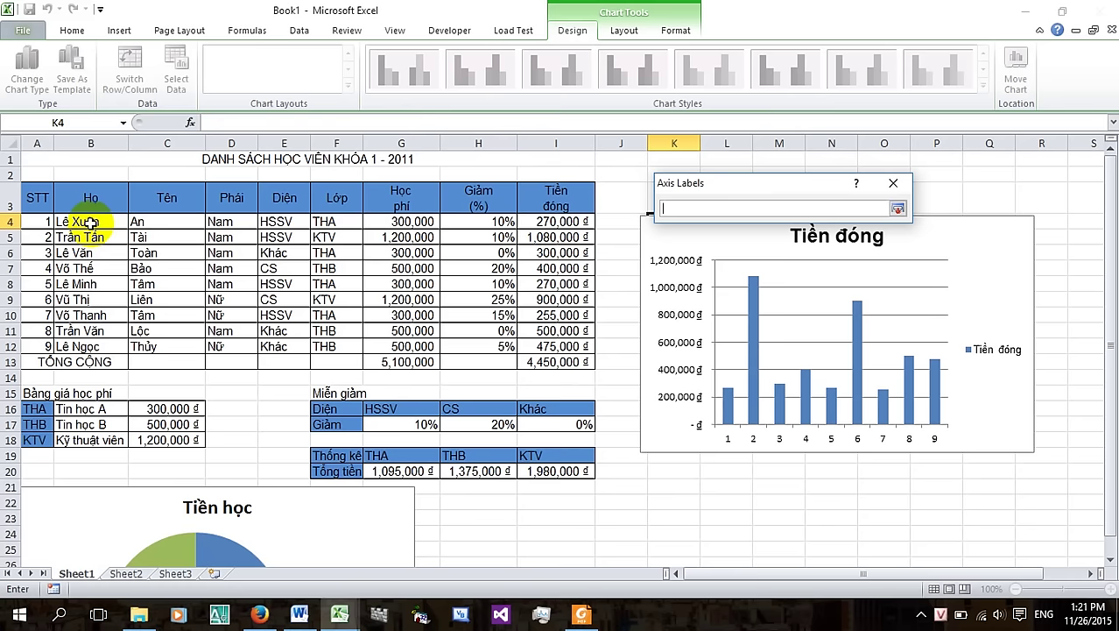
left_click_drag(95, 222, 150, 350)
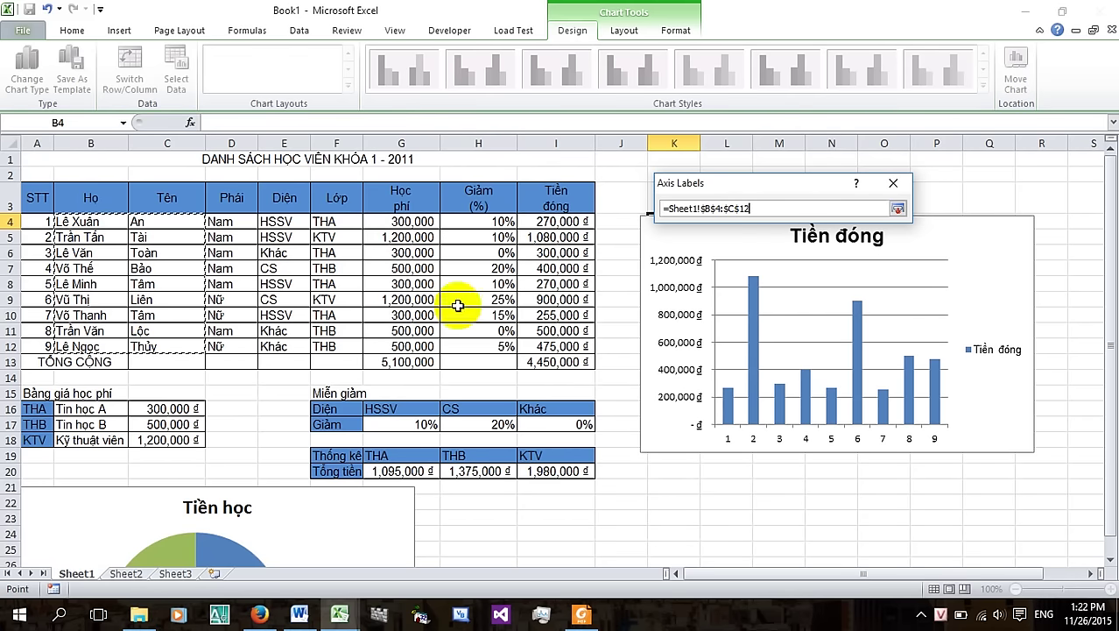
left_click(897, 208)
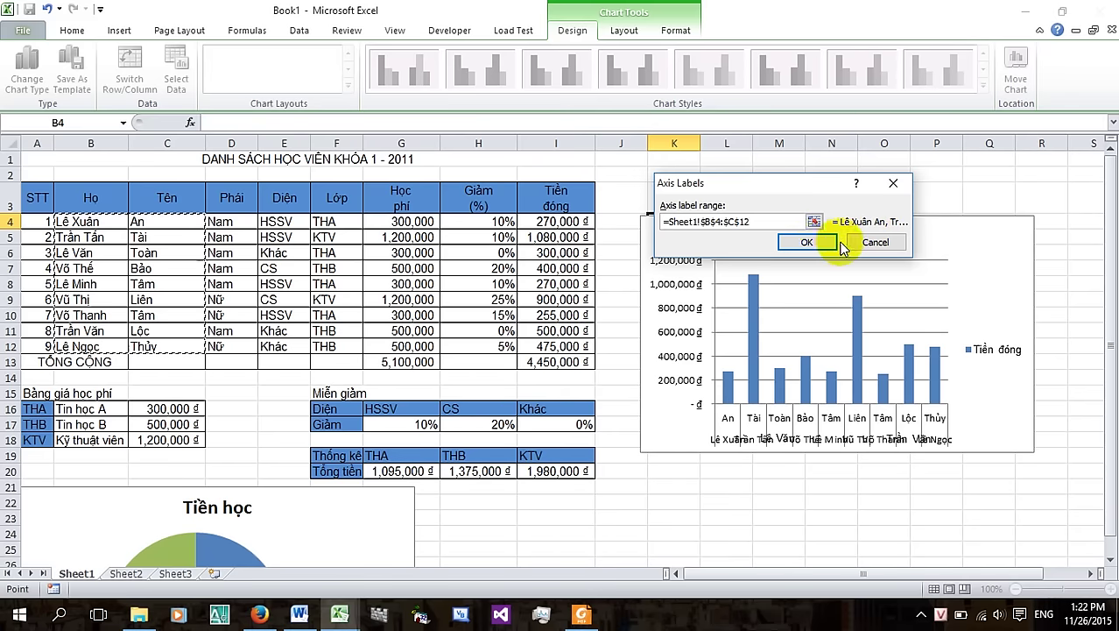
left_click(814, 222)
left_click_drag(144, 221, 151, 348)
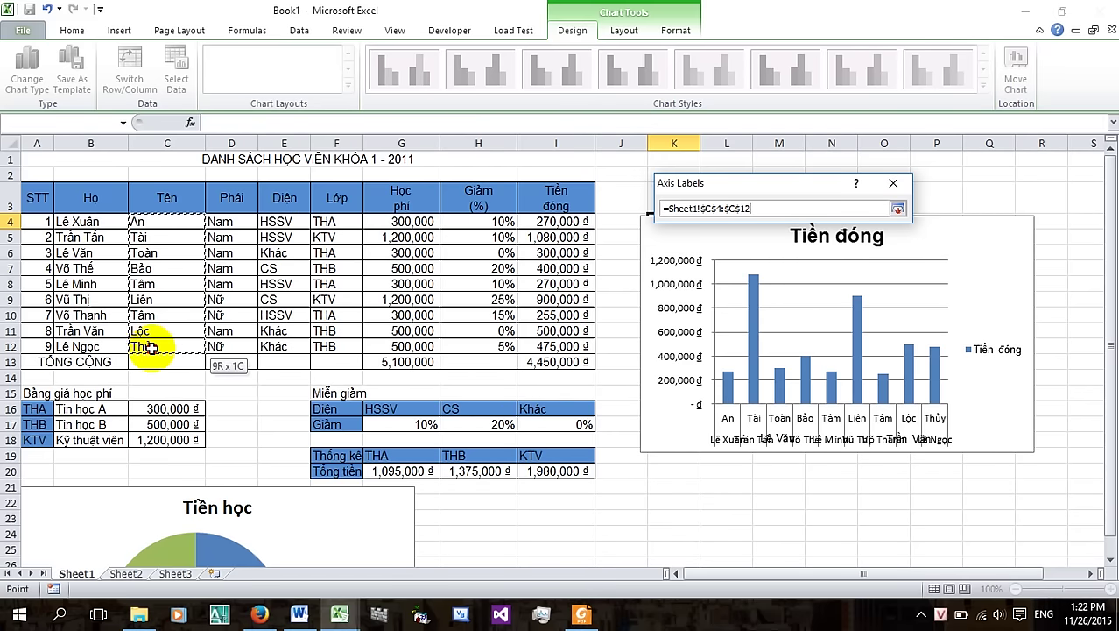
left_click(898, 209)
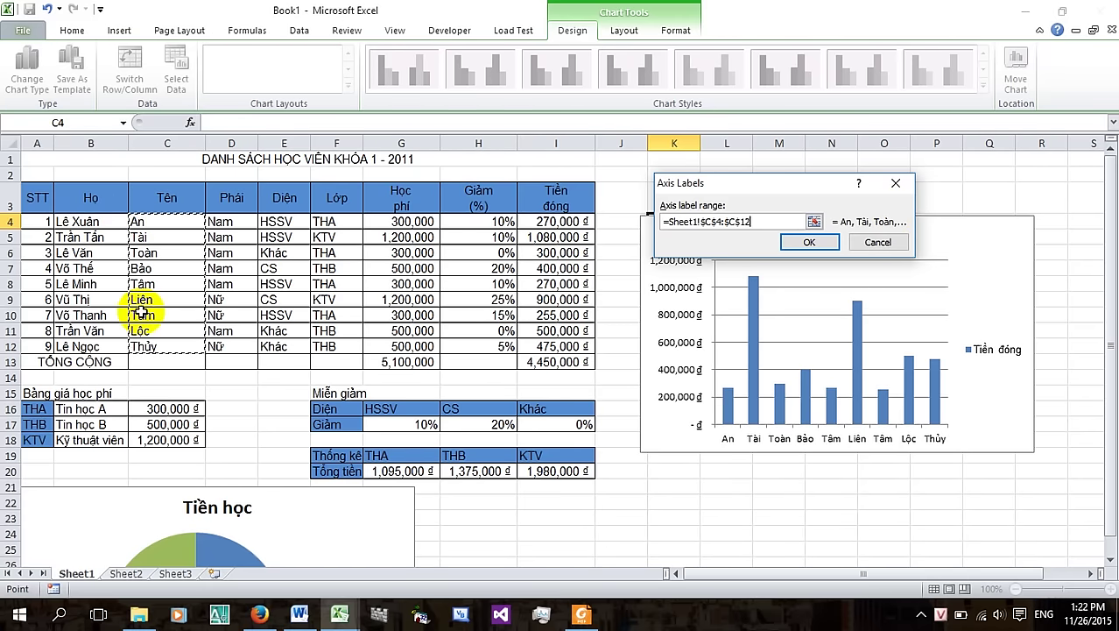
left_click(808, 243)
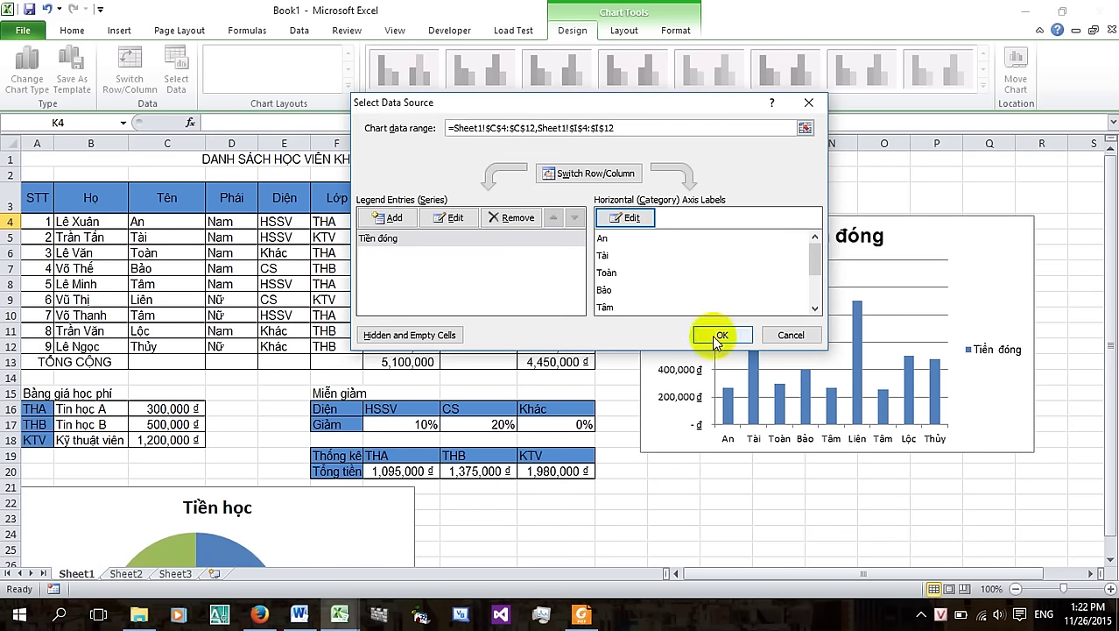
left_click(722, 335)
Move the chart slightly up and, after trying several Chart Styles, keep the blue column style
left_click_drag(761, 211, 758, 193)
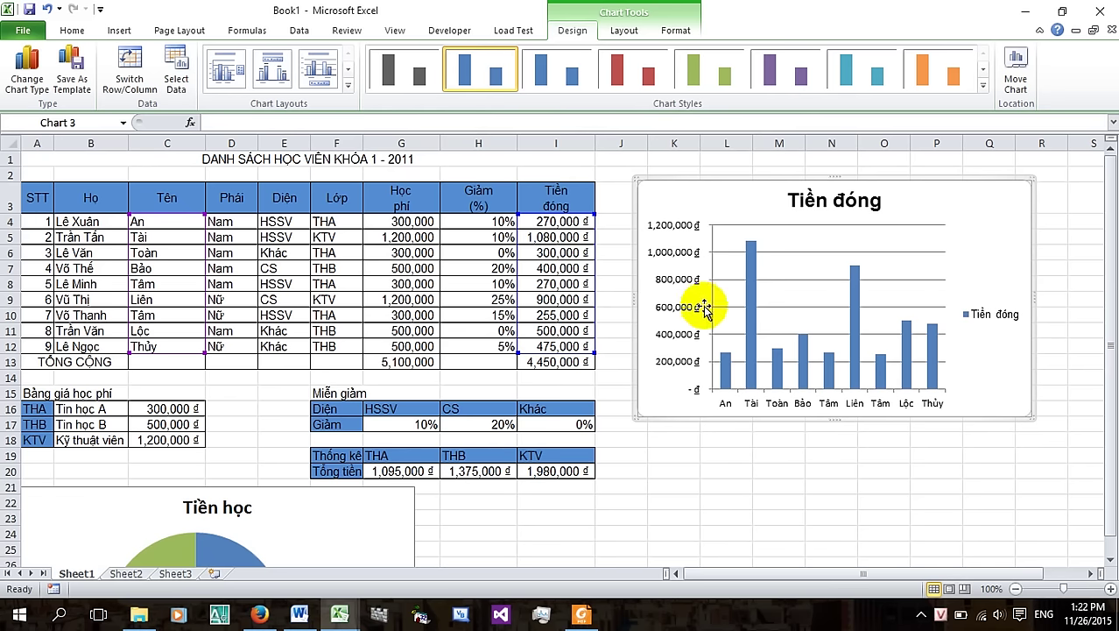
left_click(637, 75)
left_click(719, 70)
left_click(788, 70)
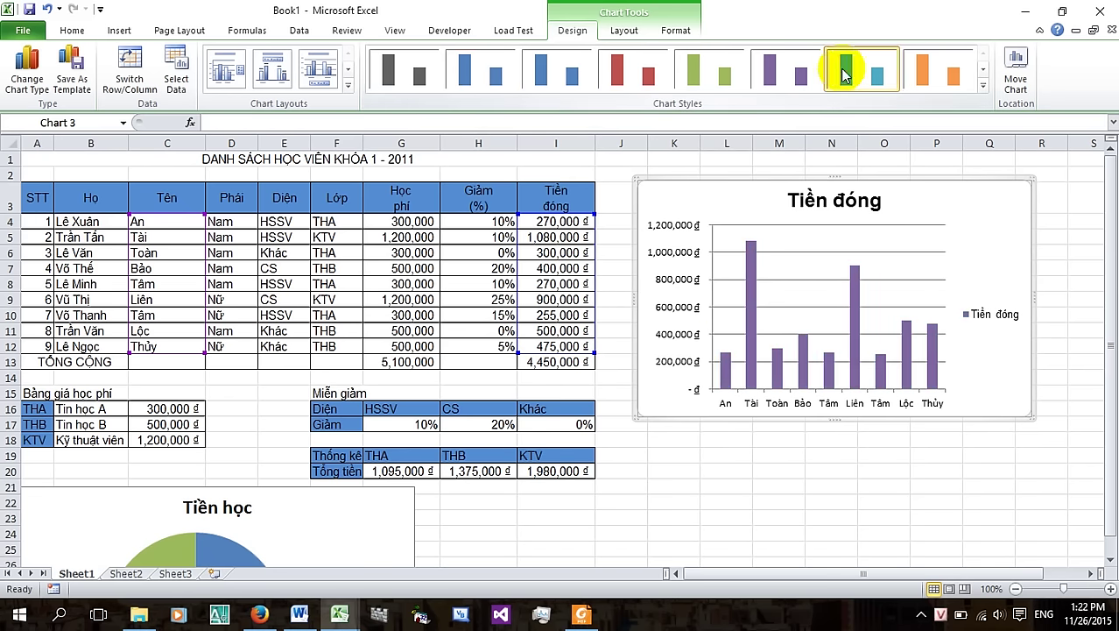
left_click(843, 75)
left_click(943, 70)
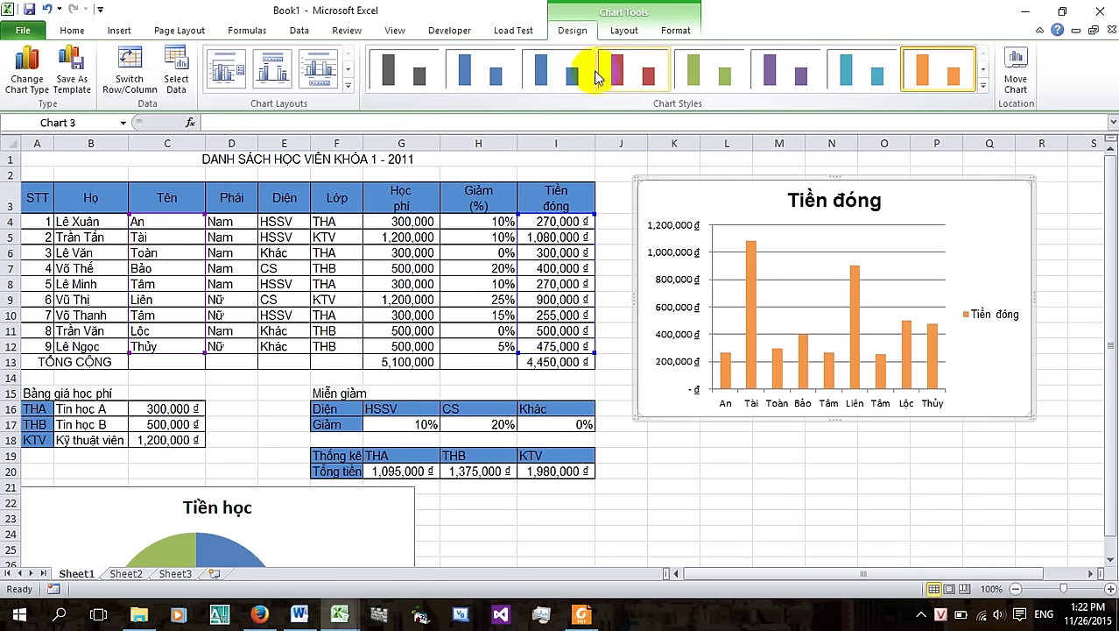
left_click(626, 72)
left_click(556, 72)
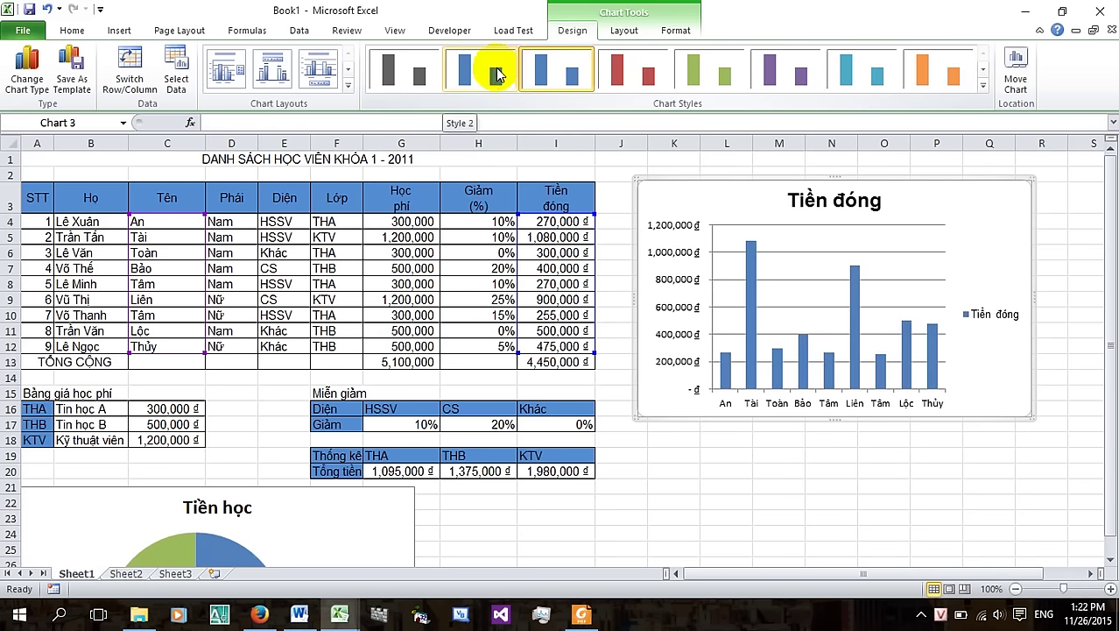
left_click(177, 79)
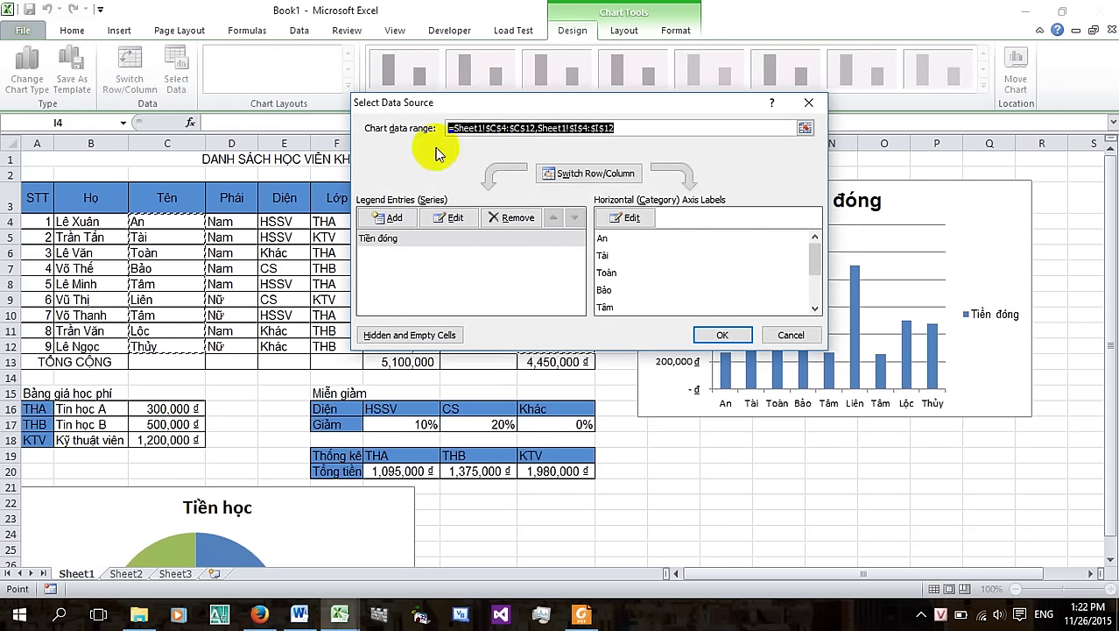
Add a second chart series using the Học phí amounts in G4:G12 as values
left_click_drag(475, 101, 735, 83)
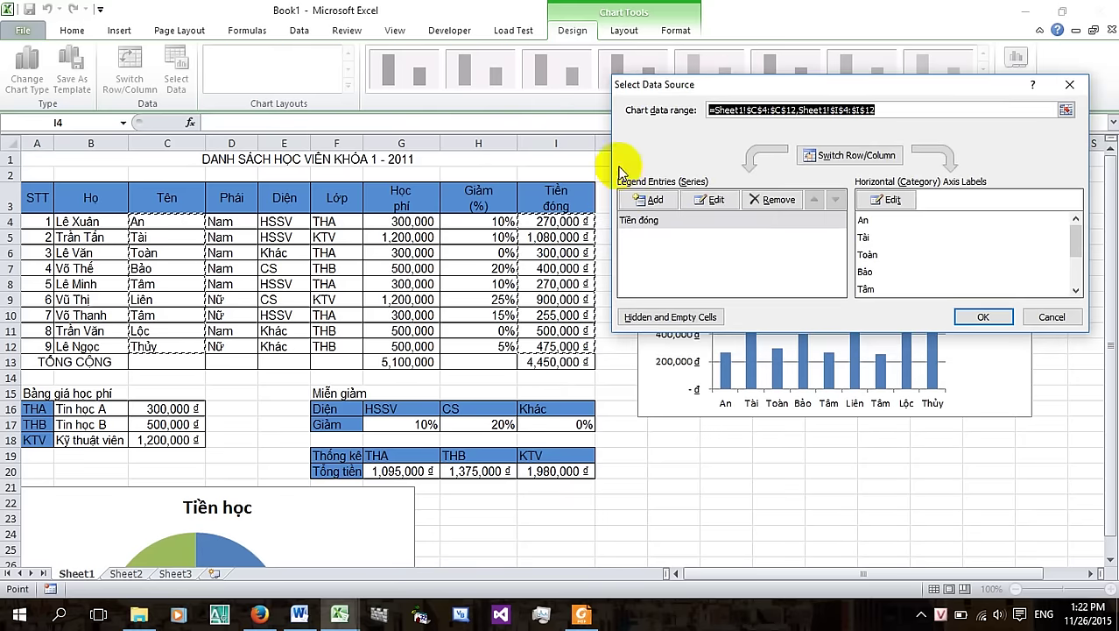
left_click(644, 201)
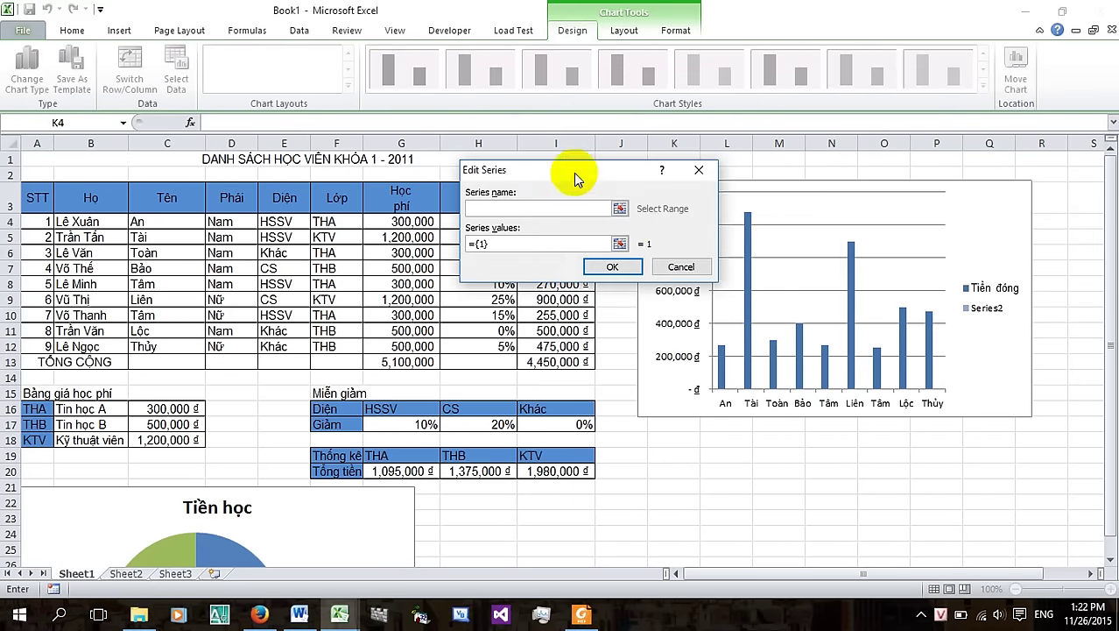
left_click_drag(545, 154, 657, 137)
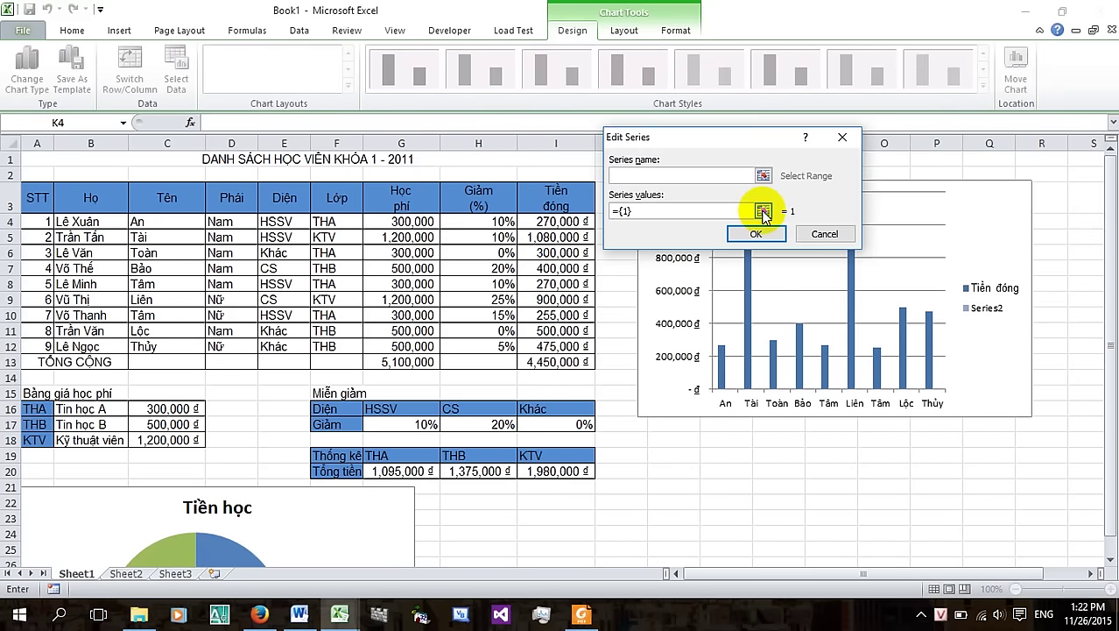
left_click(763, 212)
left_click_drag(415, 222, 415, 346)
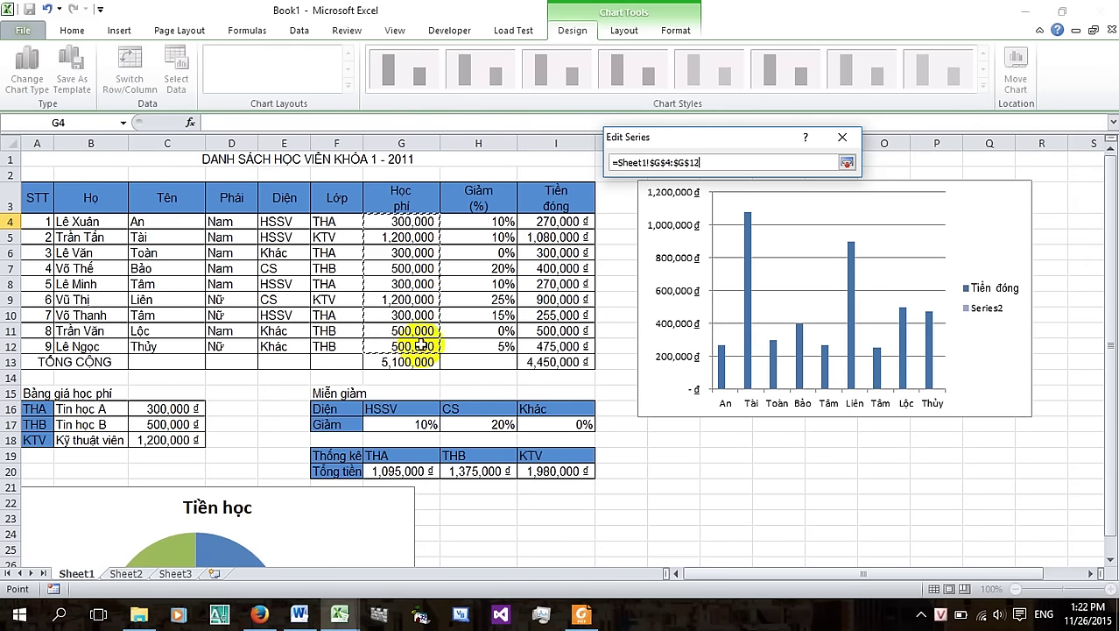
left_click(845, 164)
left_click(756, 235)
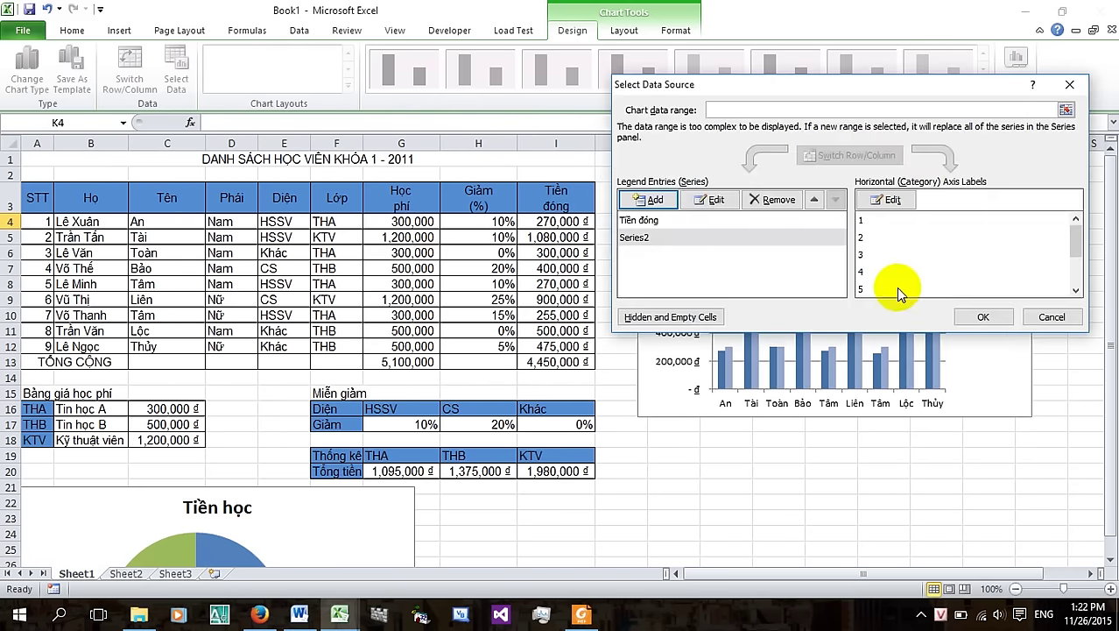
mouse_move(974, 90)
left_mouse_down()
mouse_move(536, 164)
mouse_move(810, 165)
left_mouse_up()
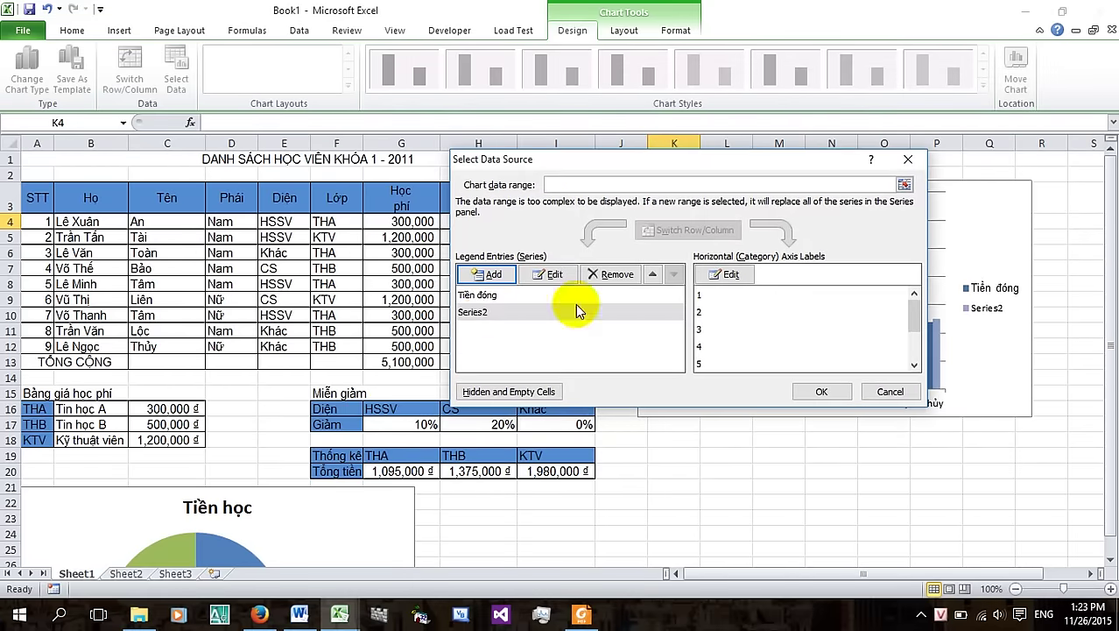
Name the second series 'Học phí' and apply the data changes
left_click(477, 312)
left_click(550, 274)
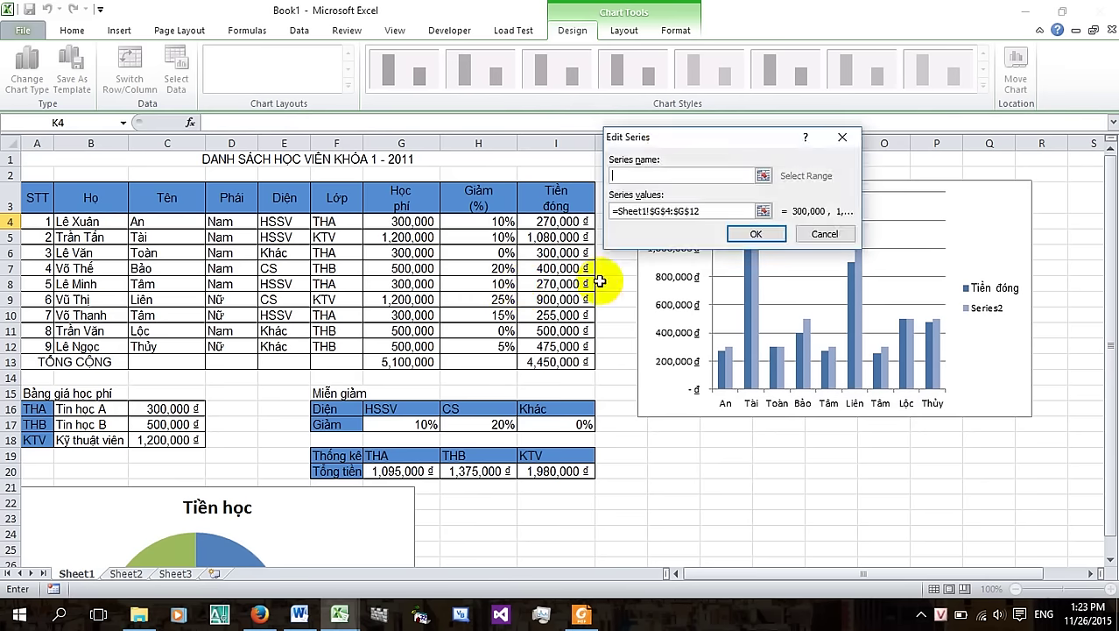
type("Học phí")
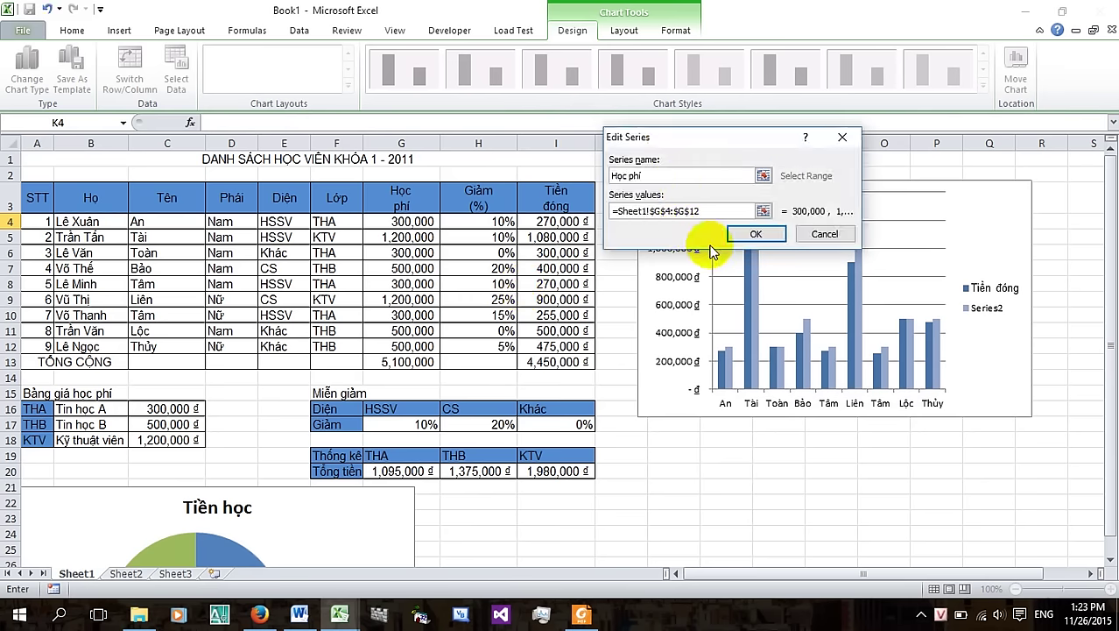
left_click(756, 236)
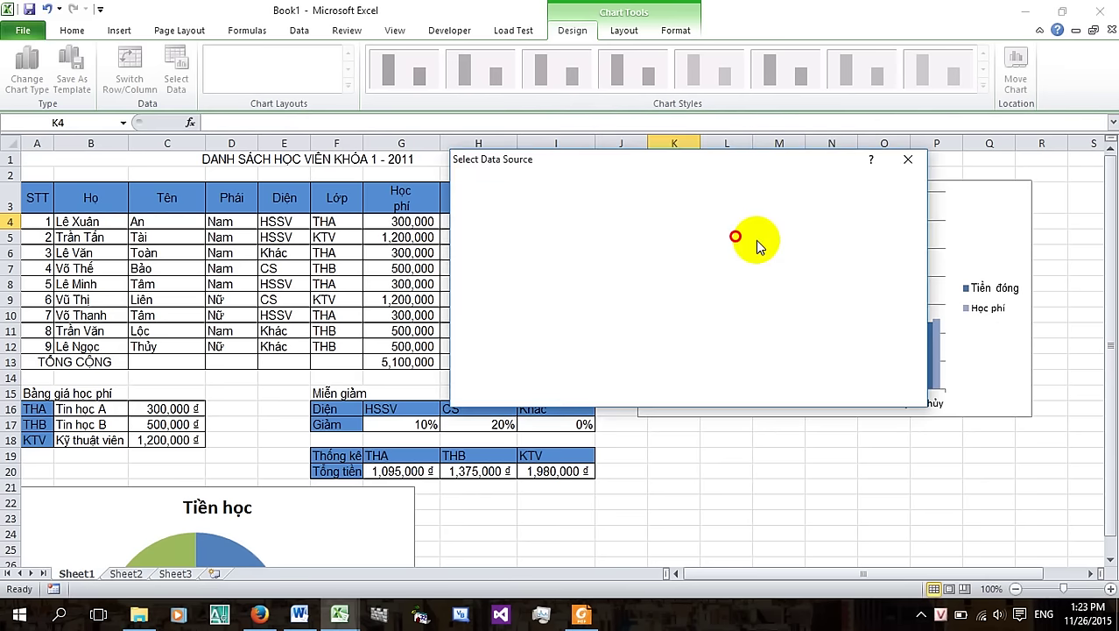
left_click_drag(689, 170, 531, 245)
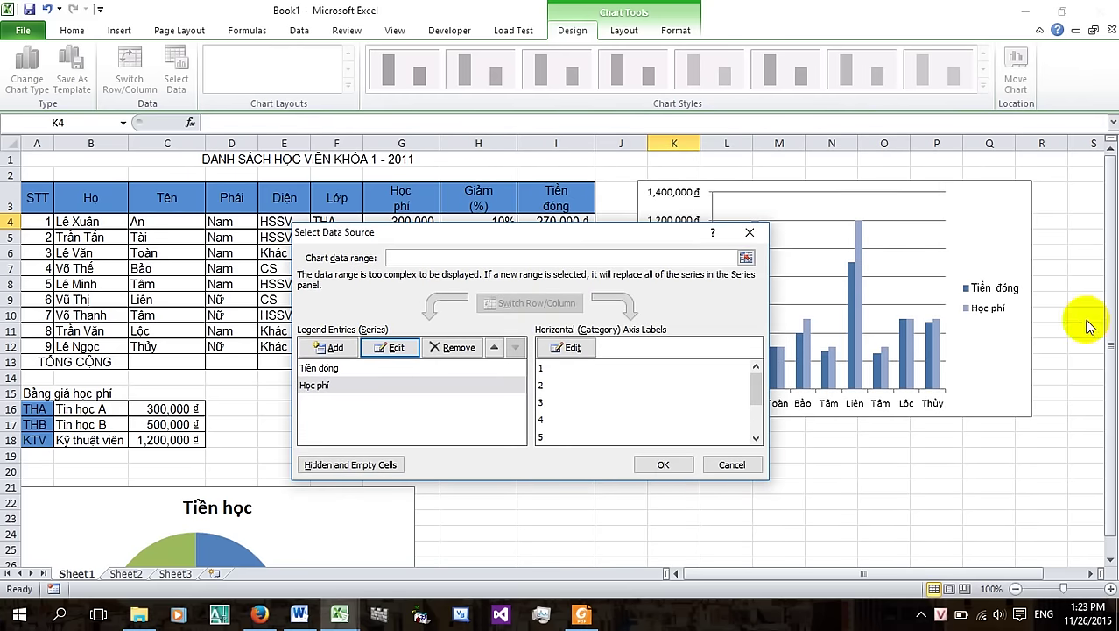
left_click(671, 464)
Move the chart down a little and make it taller from its top edge
left_click(794, 236)
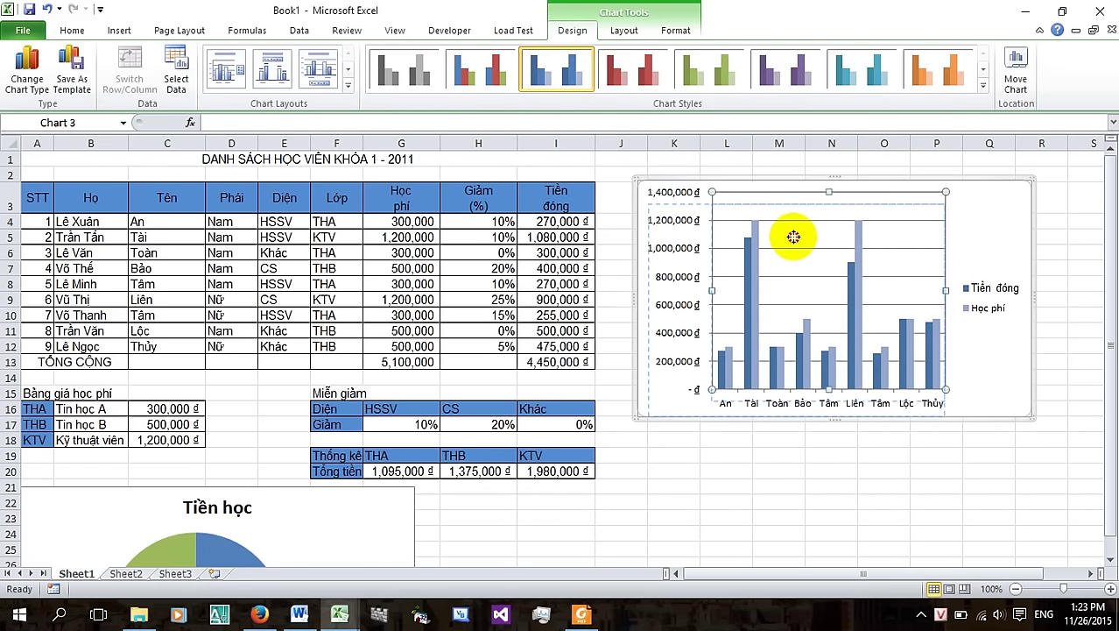
left_click_drag(793, 237, 790, 233)
left_click_drag(809, 188, 807, 219)
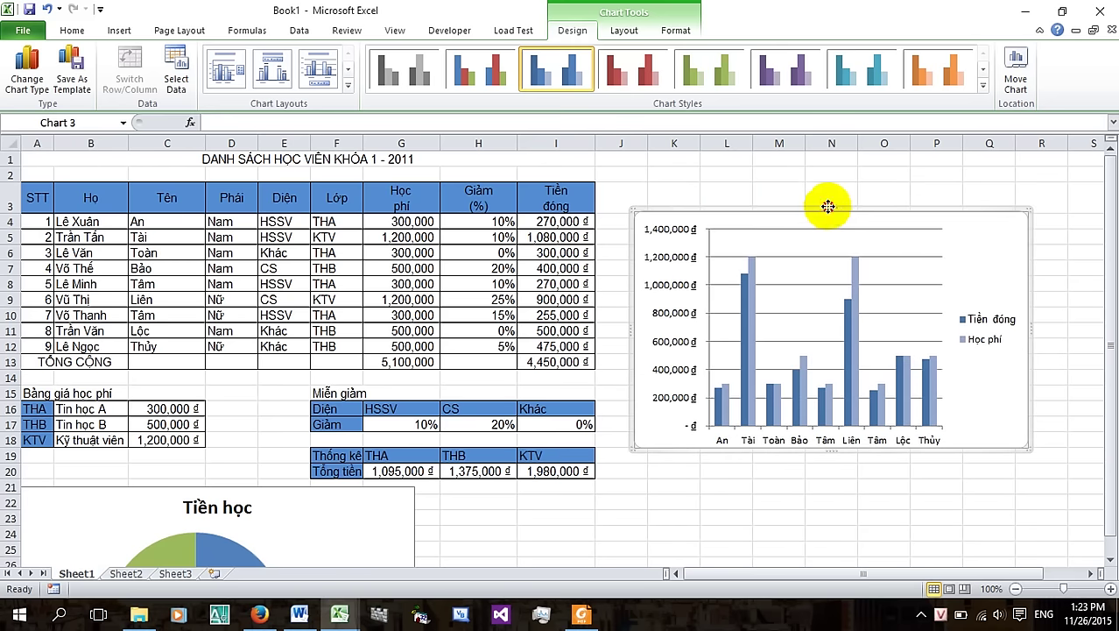
left_click(819, 230)
mouse_move(828, 210)
left_mouse_down()
mouse_move(827, 181)
mouse_move(825, 194)
left_mouse_up()
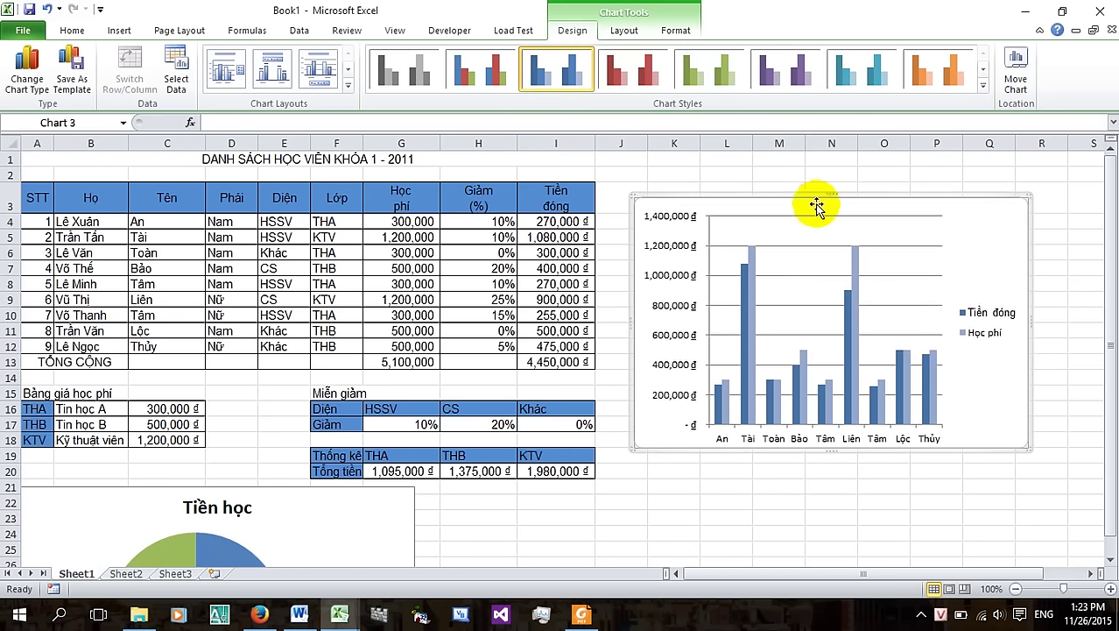
right_click(816, 204)
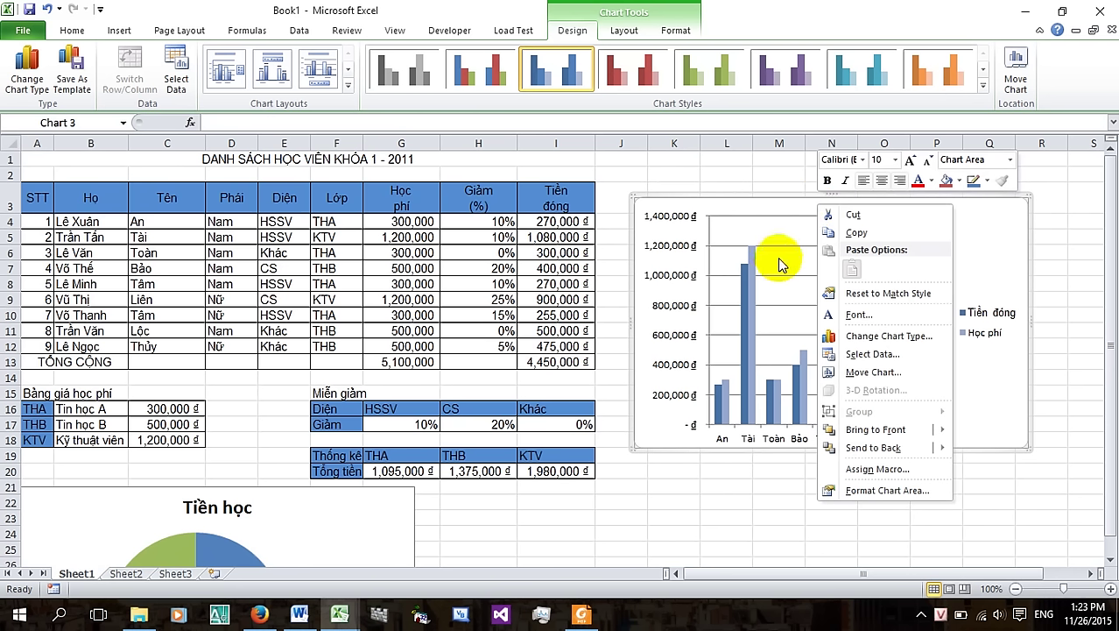
Apply a grey Chart Style: dark grey Tiền đóng bars, light grey Học phí bars
left_click(972, 244)
right_click(918, 244)
key("Escape")
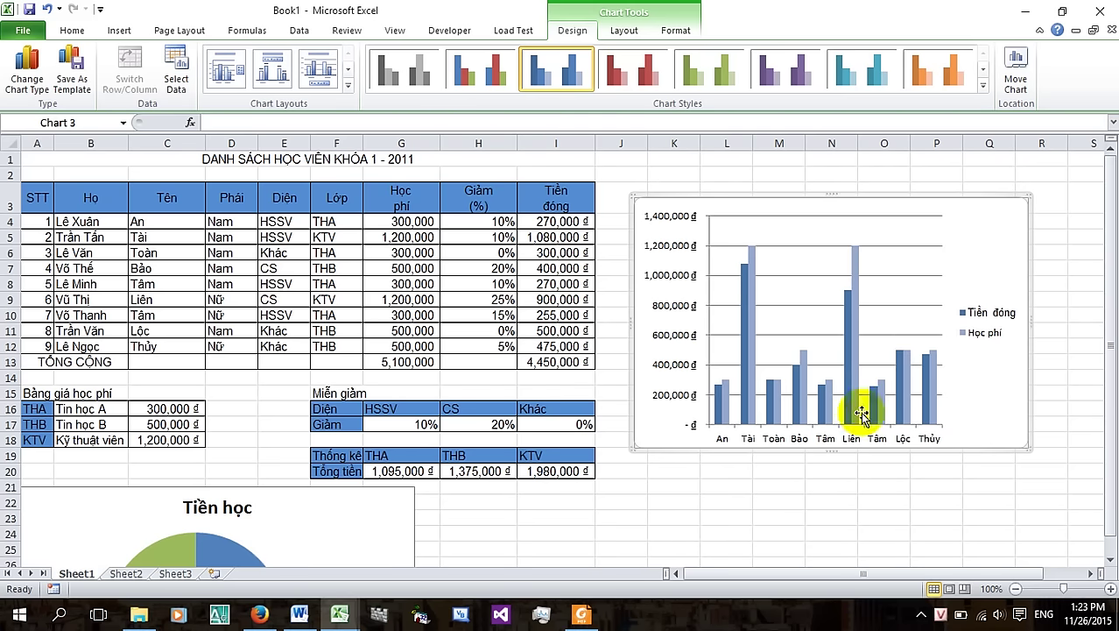
mouse_move(714, 425)
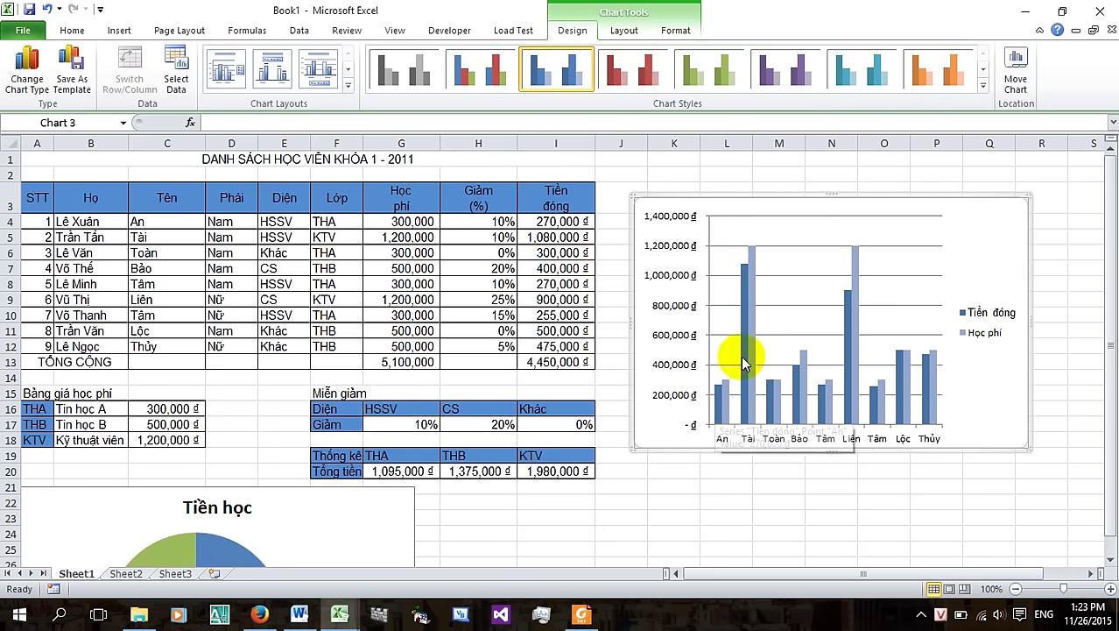
left_click(715, 66)
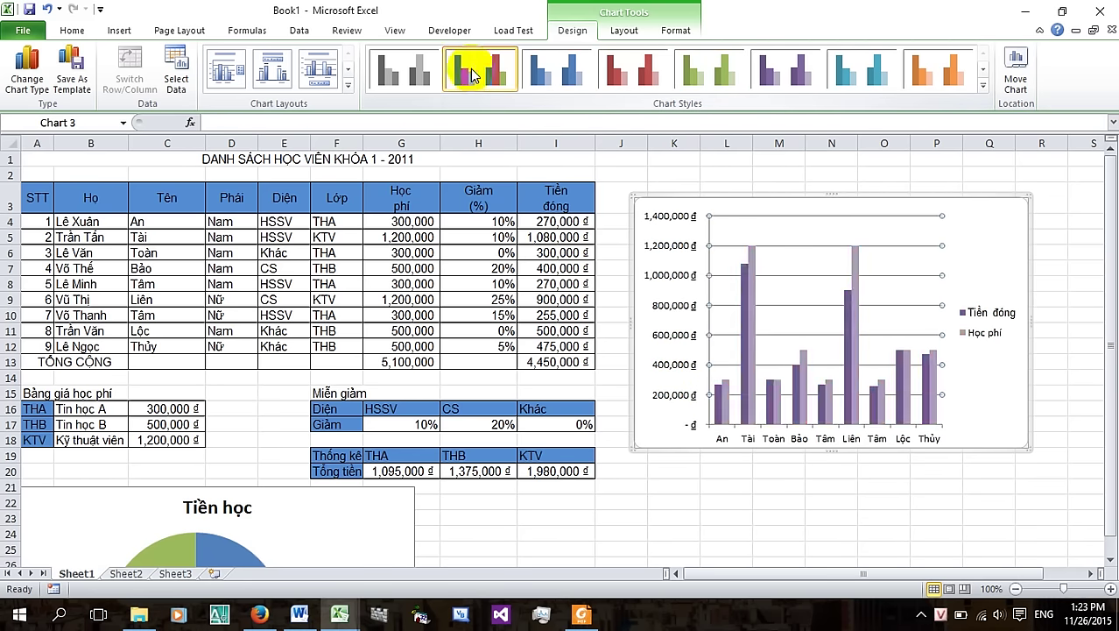
left_click(407, 72)
left_click(627, 33)
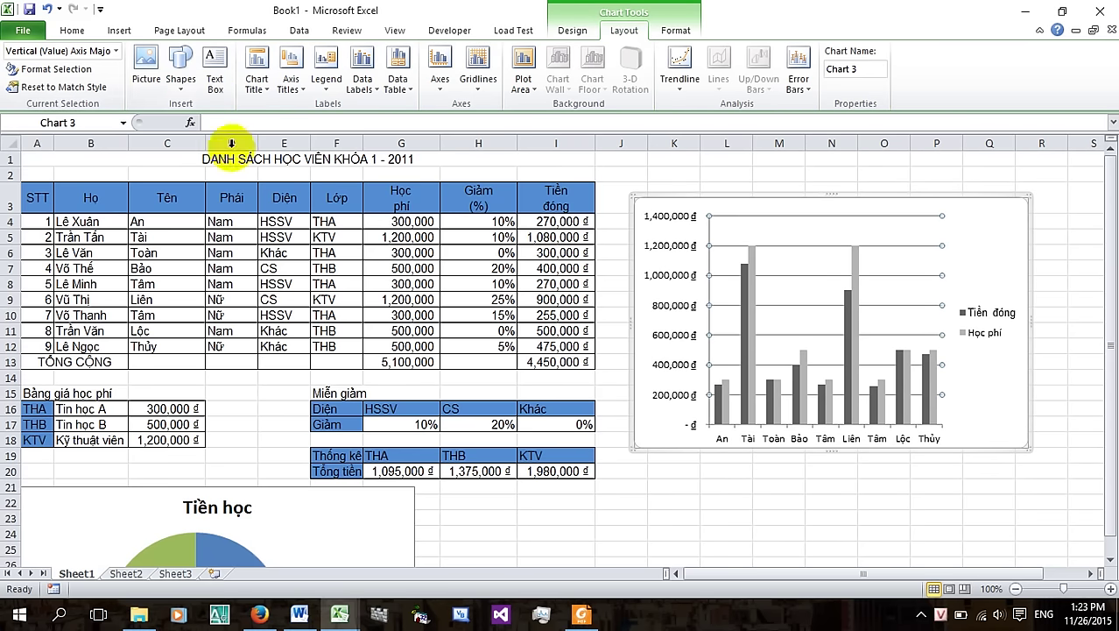
Add a 'Bảng ABC' text box inside the chart, sized and placed in the upper-right corner
left_click(216, 70)
left_click_drag(789, 225, 861, 250)
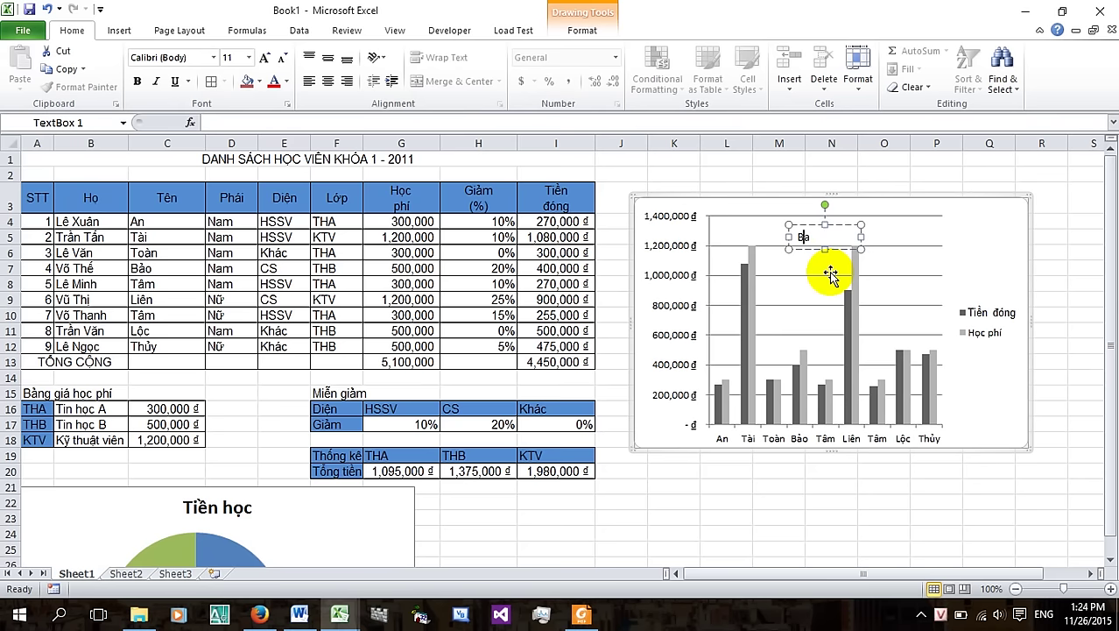
left_click(919, 230)
left_click(620, 30)
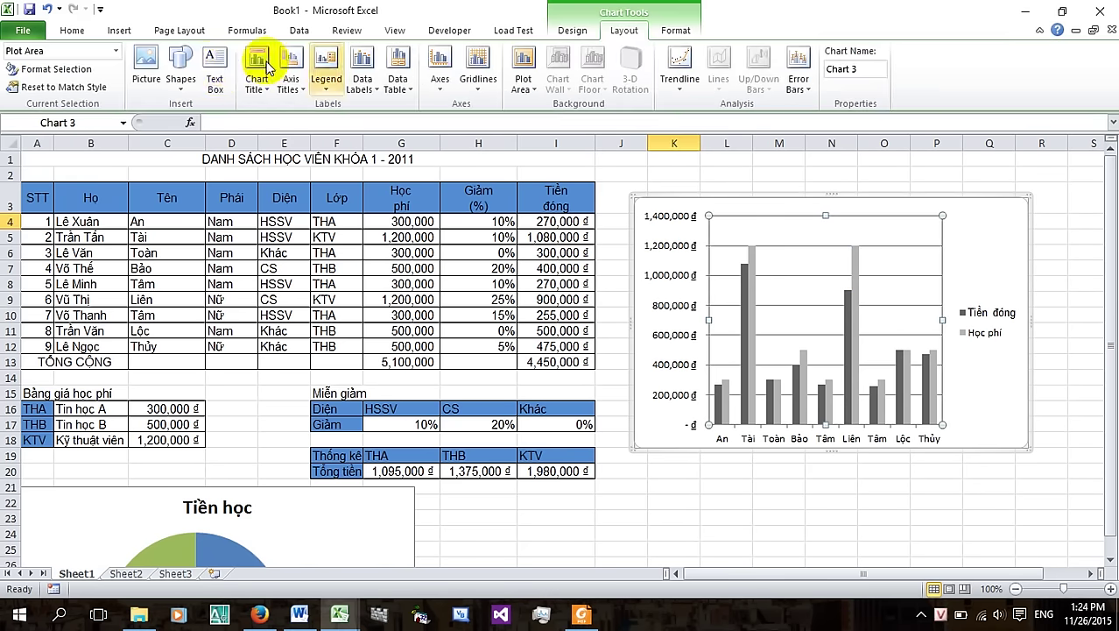
left_click(215, 68)
left_click_drag(772, 211, 937, 271)
type("Bảng ABC")
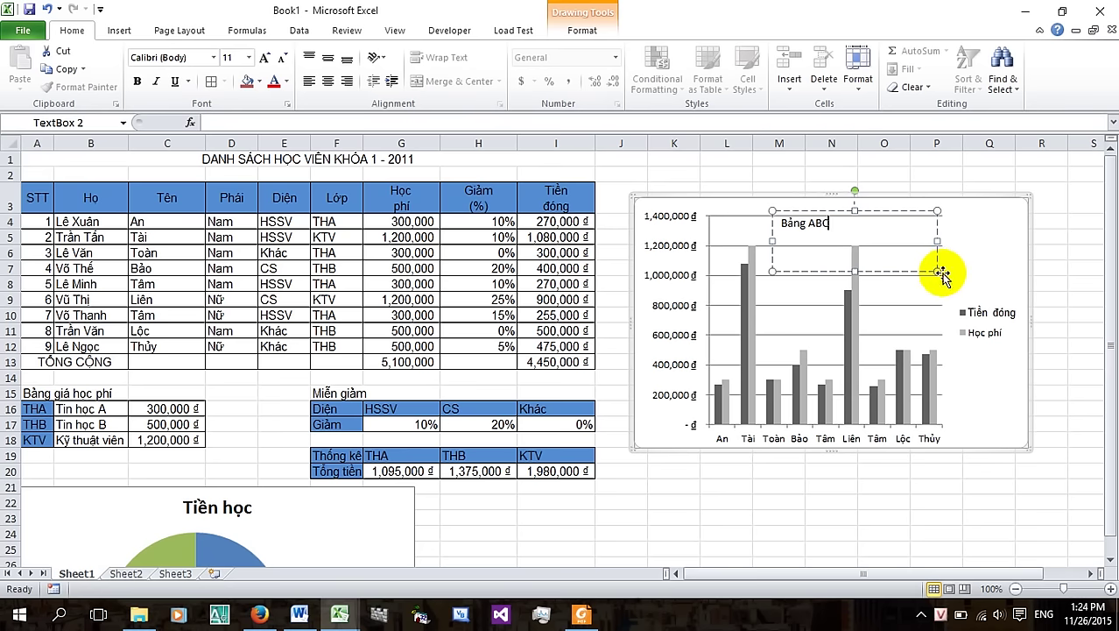
left_click_drag(937, 271, 865, 232)
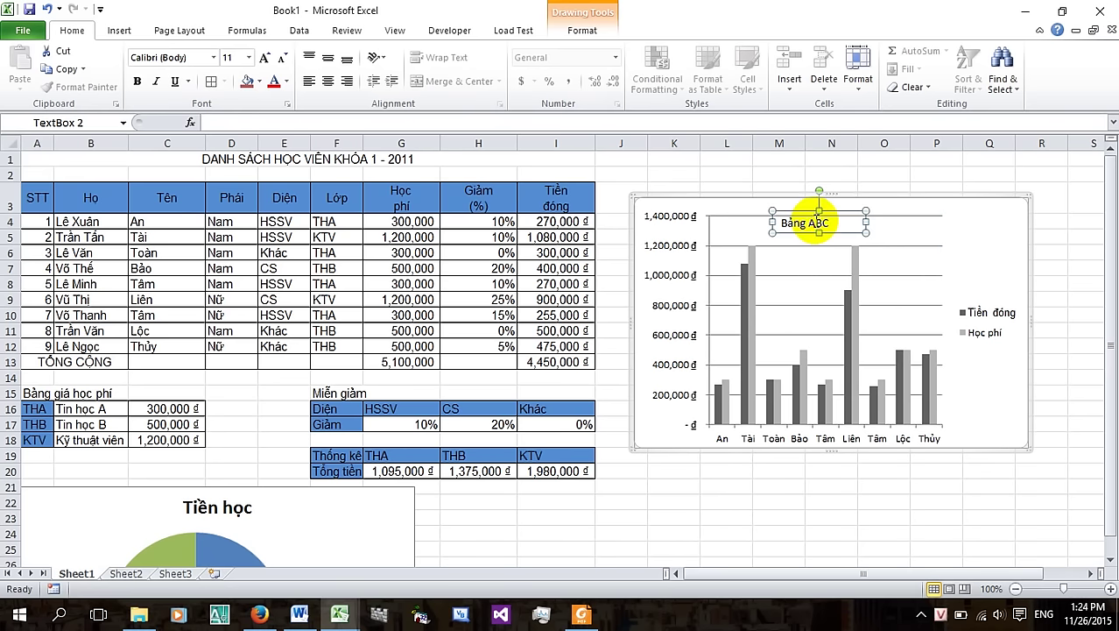
left_click_drag(812, 208, 973, 226)
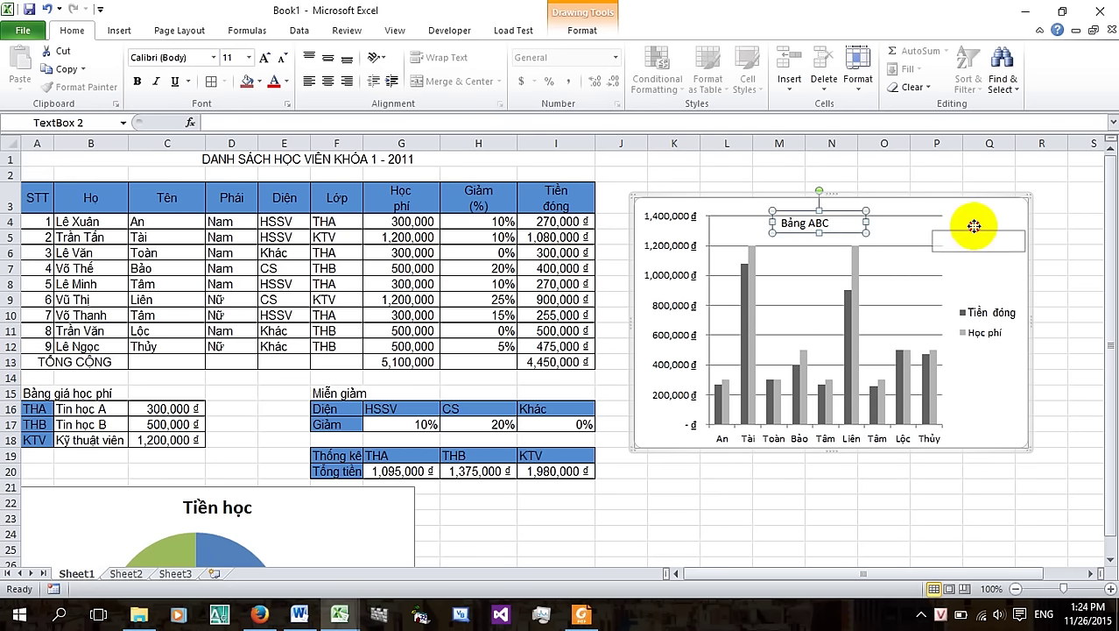
mouse_move(974, 228)
left_mouse_down()
mouse_move(991, 217)
mouse_move(996, 233)
left_mouse_up()
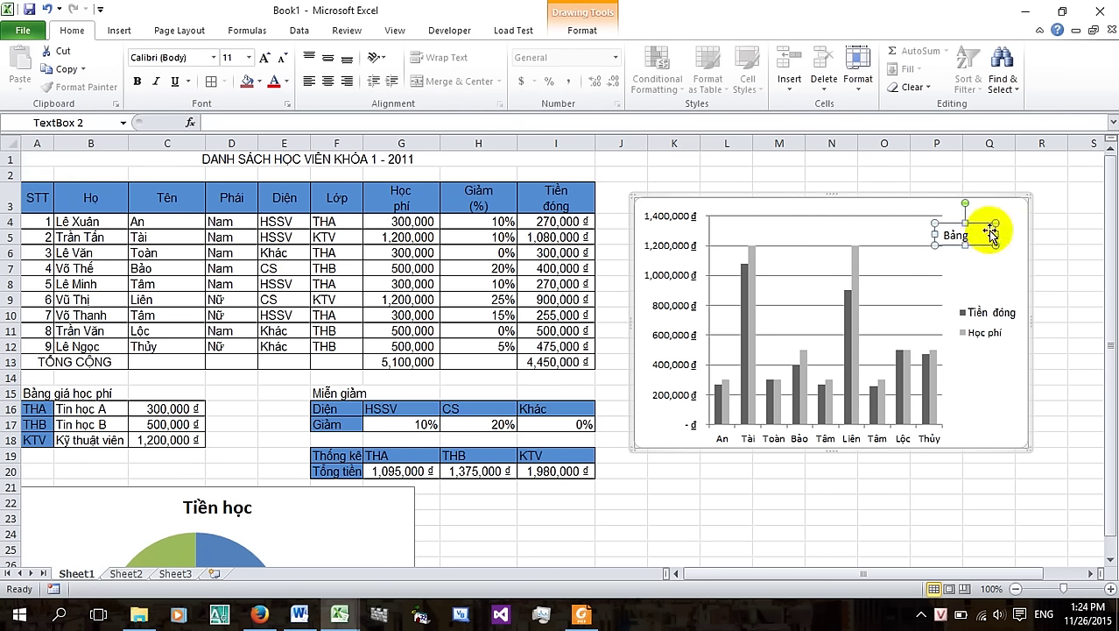
mouse_move(997, 232)
left_mouse_down()
mouse_move(1012, 231)
mouse_move(1002, 226)
left_mouse_up()
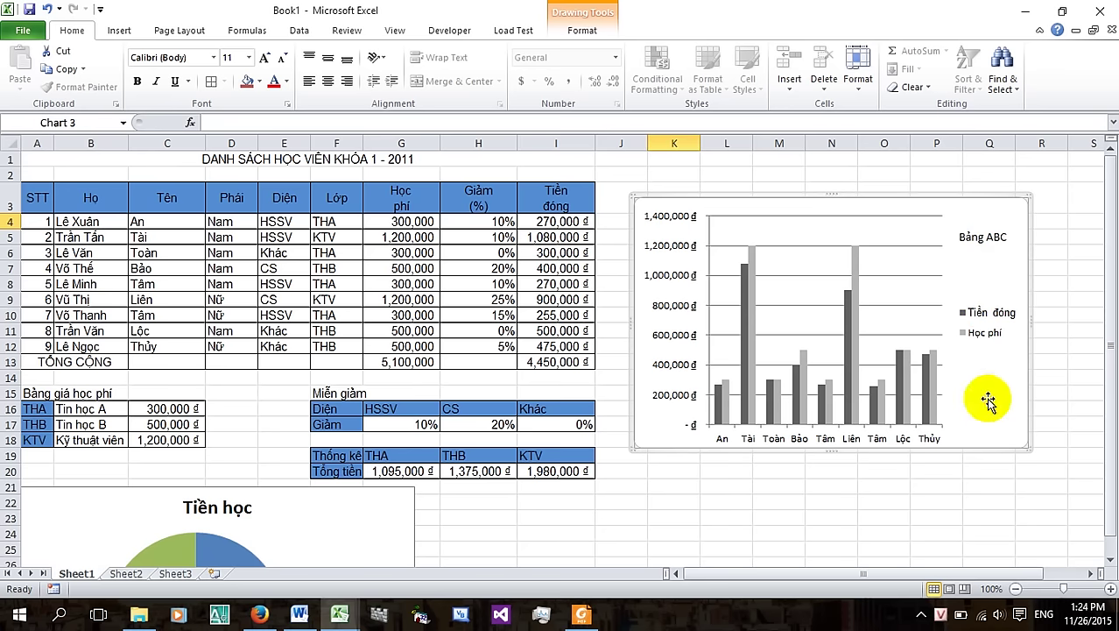
left_click(977, 433)
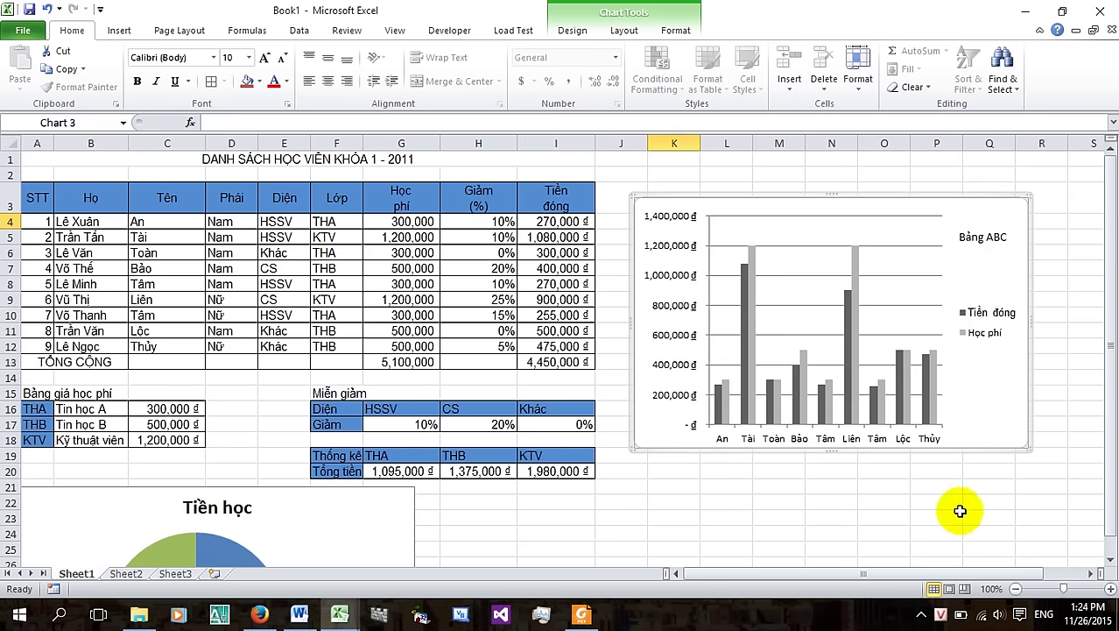
Apply a Shape Style to the chart, then set its Shape Outline to No Outline
left_click(674, 31)
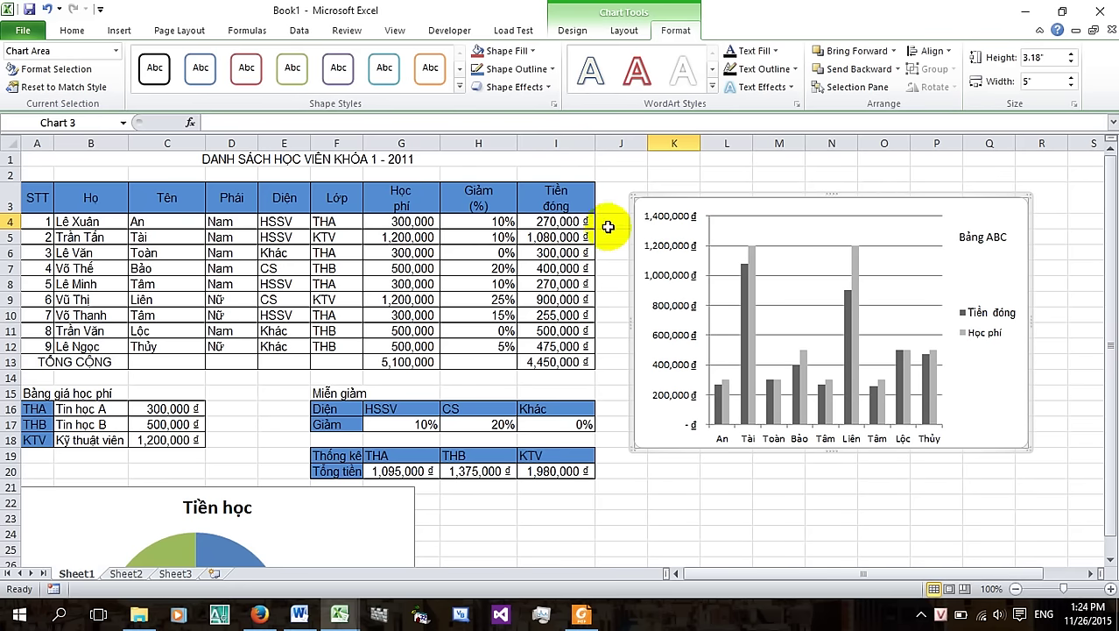
left_click(727, 191)
left_click(652, 199)
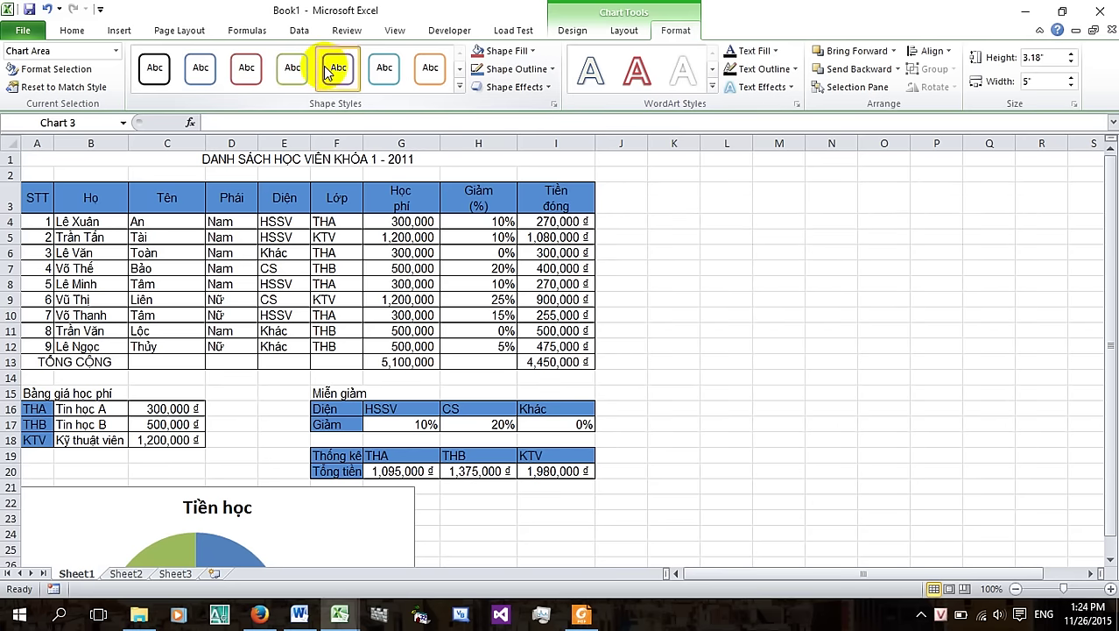
left_click(155, 70)
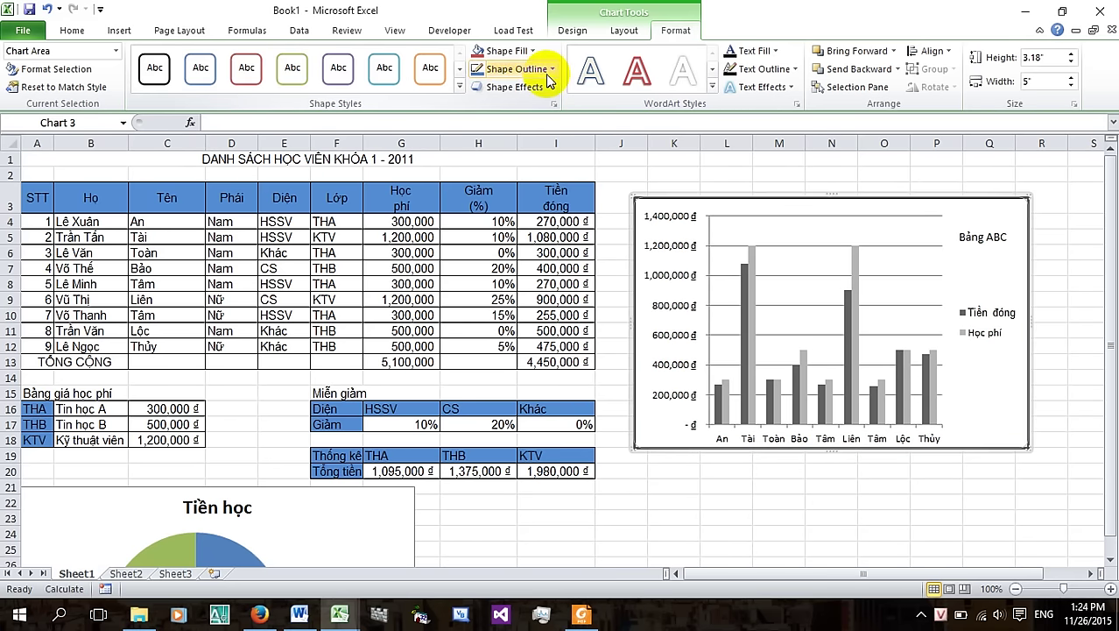
left_click(549, 77)
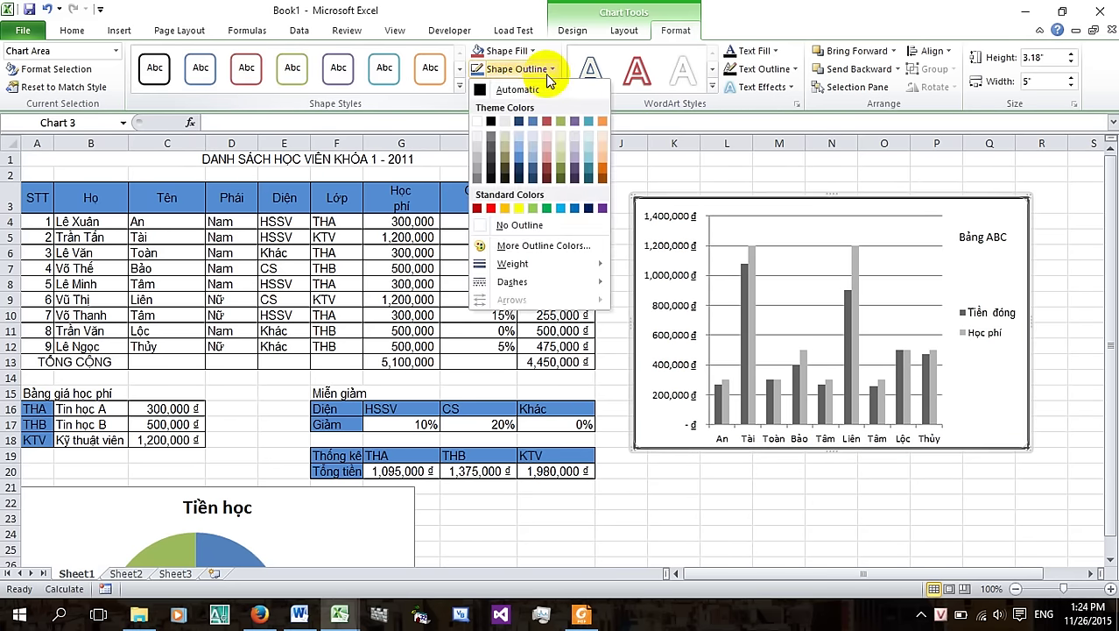
left_click(520, 225)
left_click(824, 526)
Delete the chart, bring it back, and reselect the whole chart
left_click(779, 211)
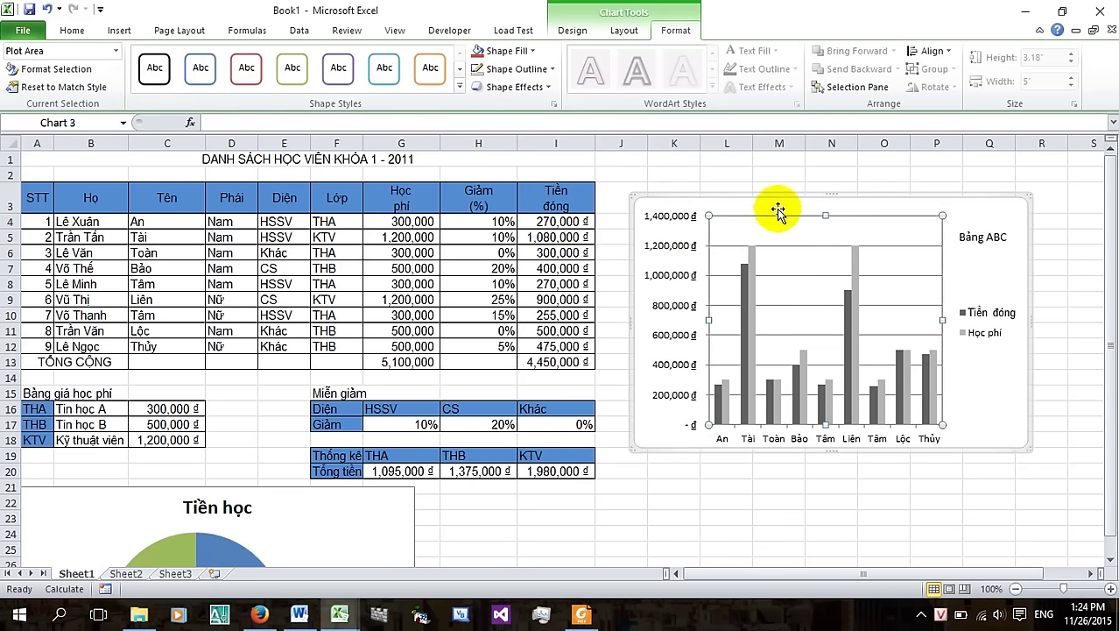
left_click(777, 202)
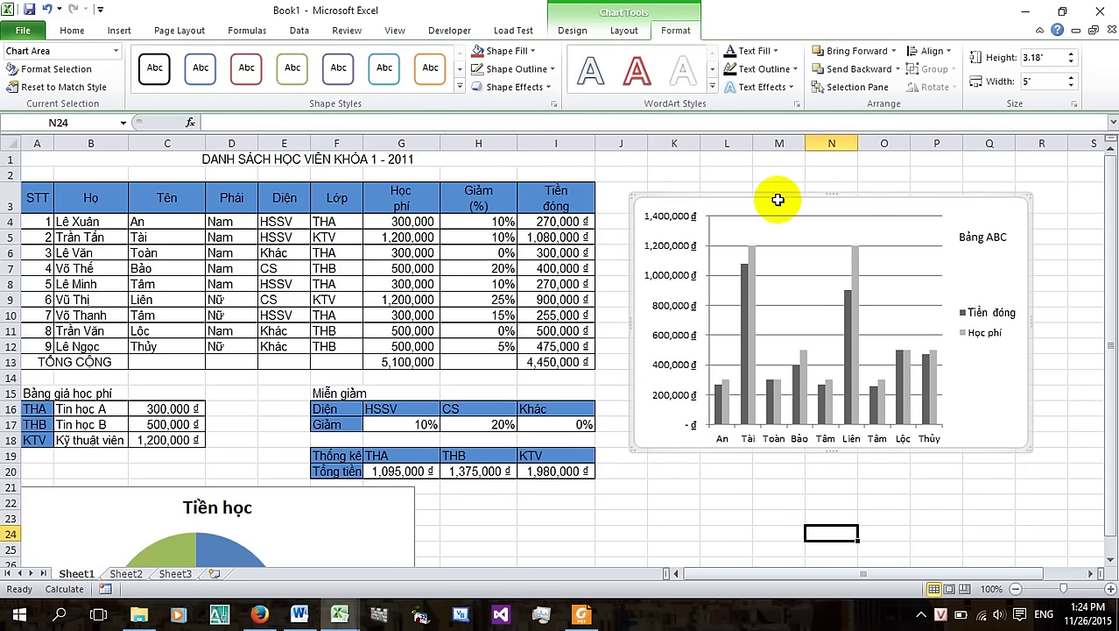
key("Delete")
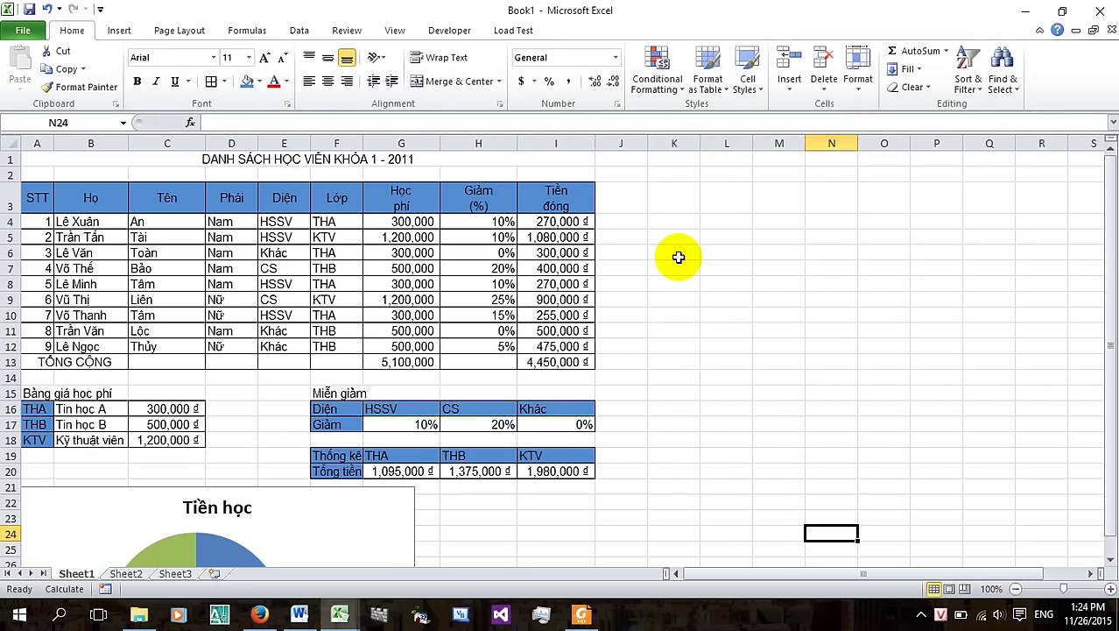
left_click(680, 254)
left_click(795, 495)
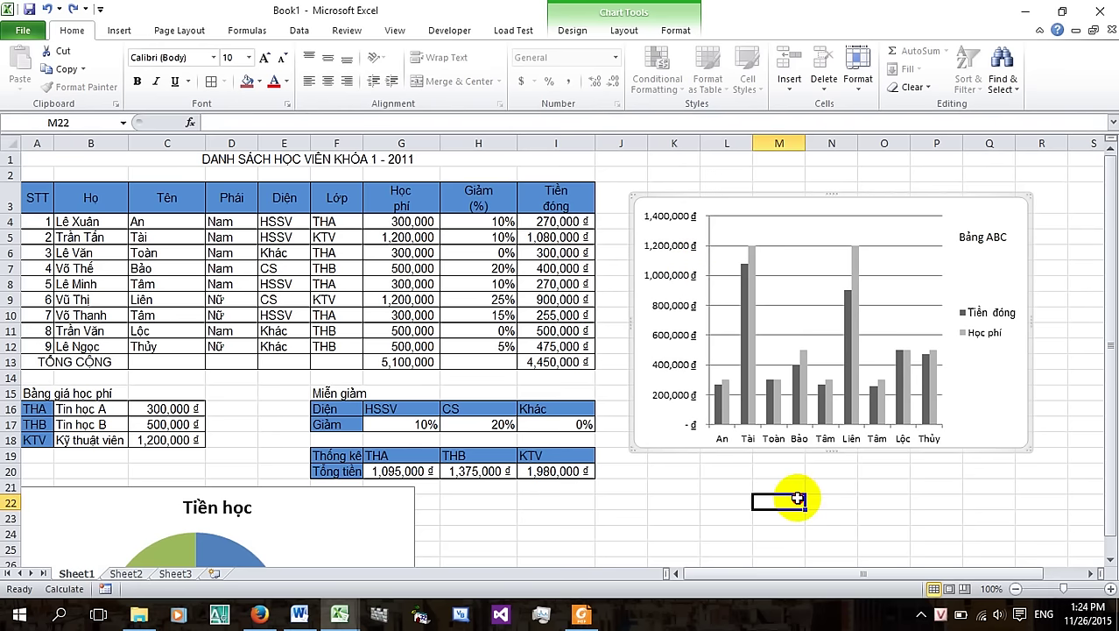
left_click(755, 282)
left_click(752, 199)
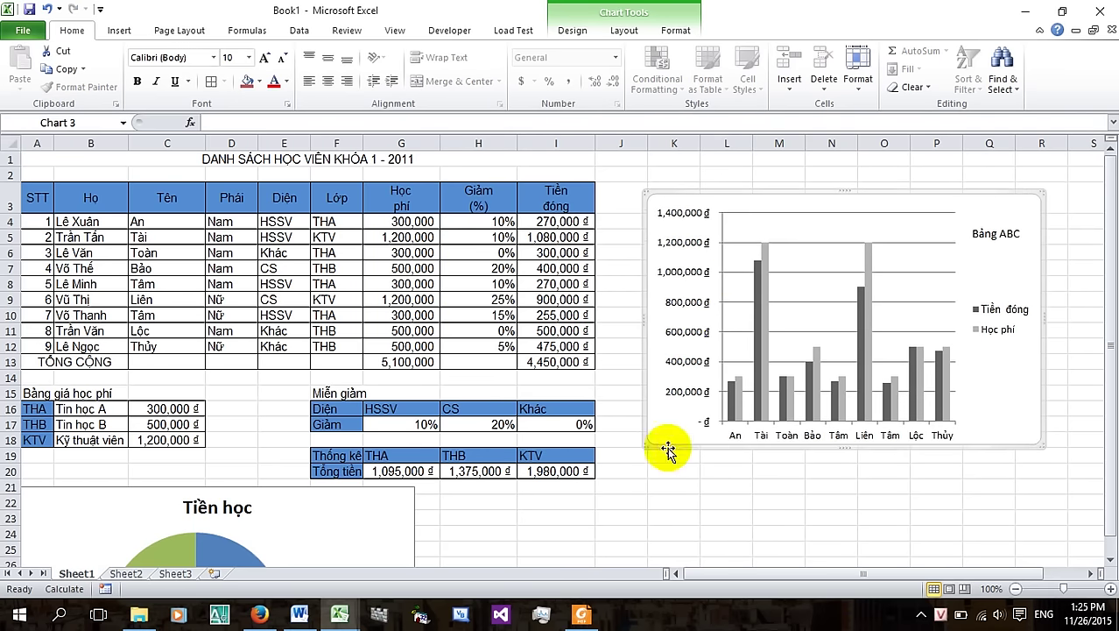
Deselect the chart by selecting cell J21, then show the Insert tools
left_click(645, 488)
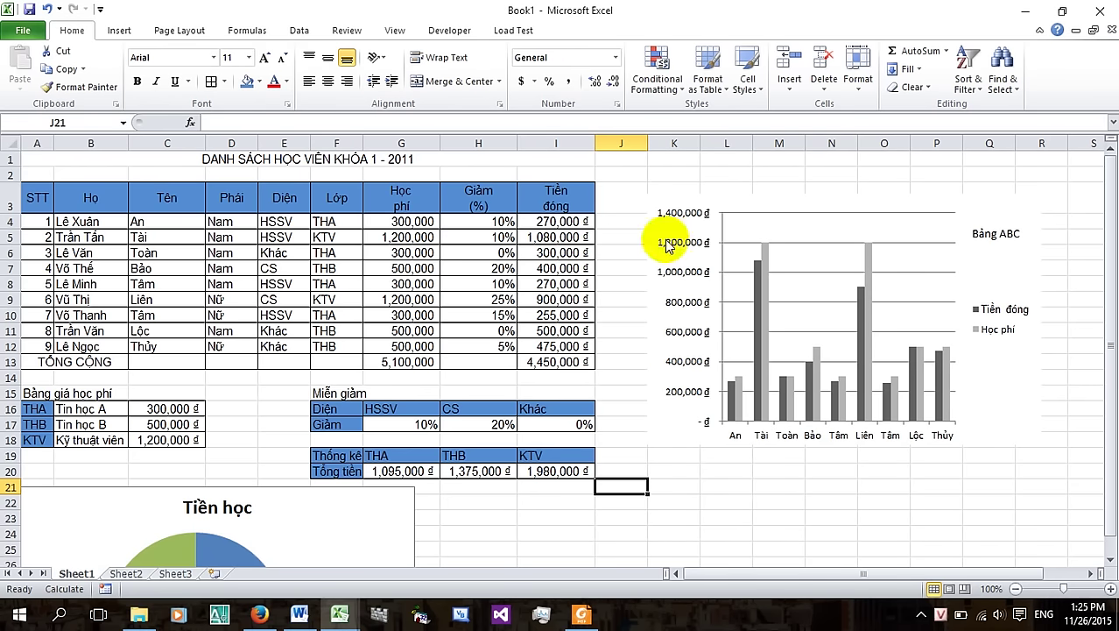
left_click(124, 30)
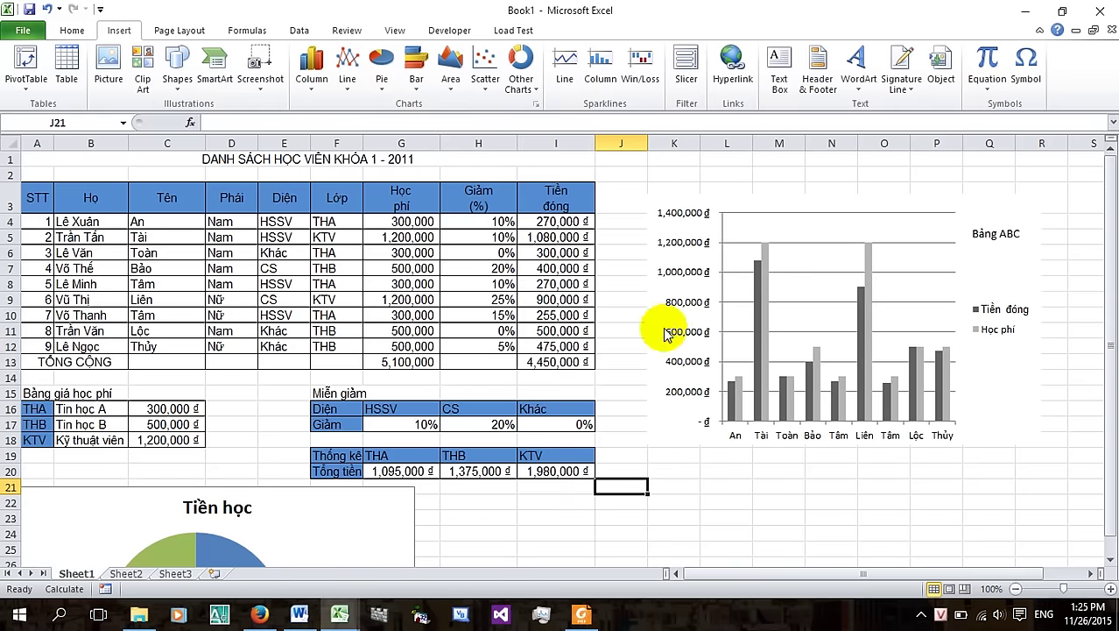
left_click(758, 346)
scroll(727, 346, "down", 2)
scroll(732, 275, "up", 2)
scroll(732, 300, "down", 3)
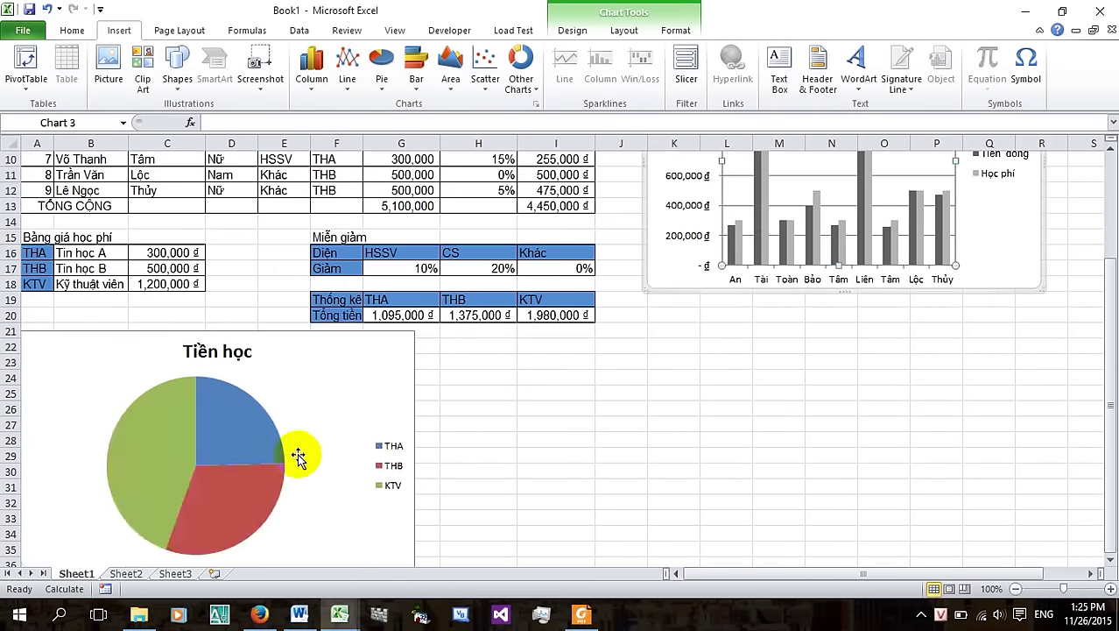
left_click(300, 454)
scroll(725, 322, "up", 3)
left_click(738, 271)
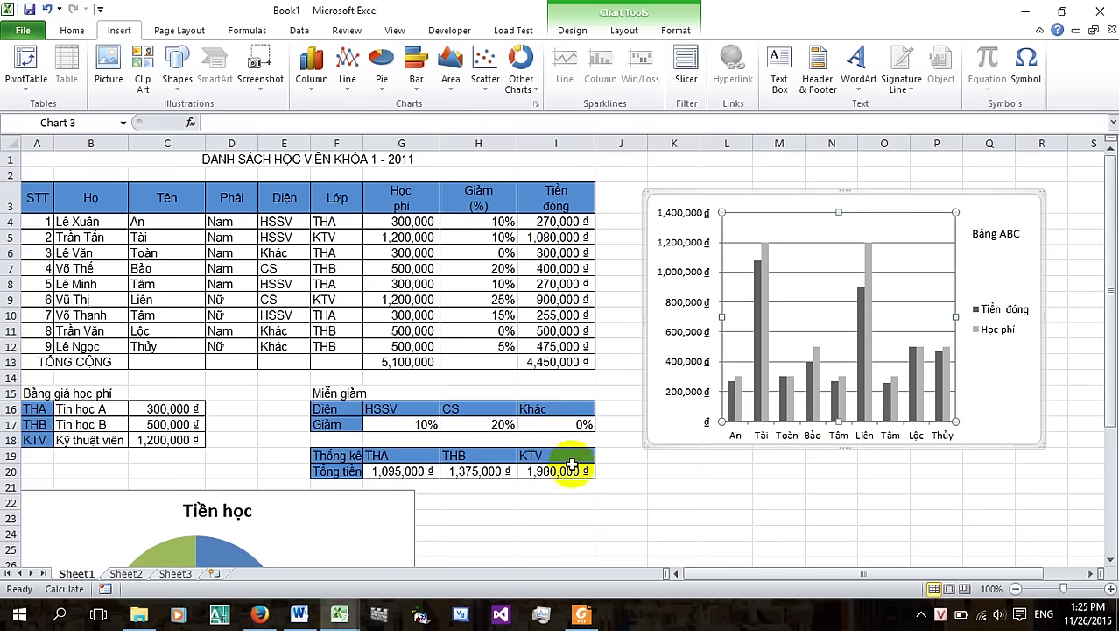
left_click_drag(620, 488, 37, 157)
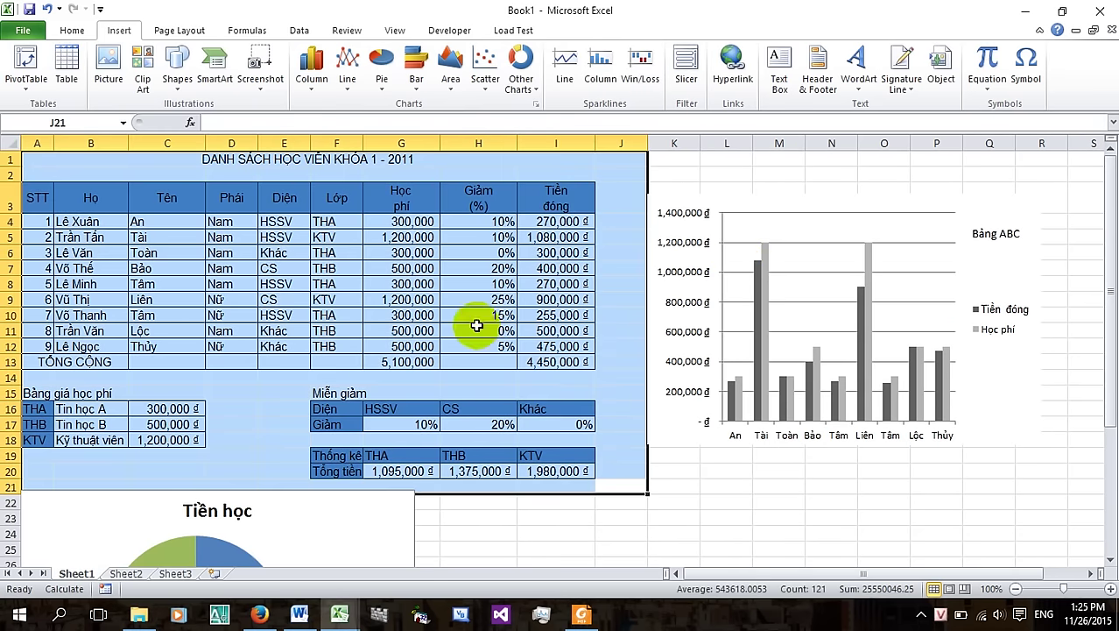
left_click(779, 257)
left_click(334, 527)
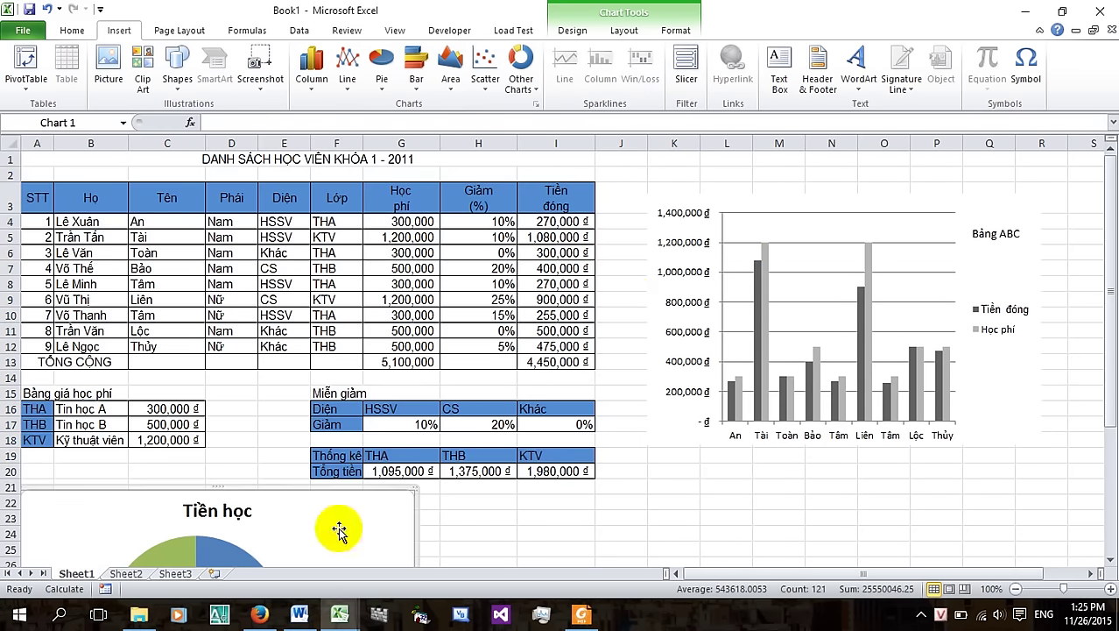
left_click(731, 298)
left_click(286, 533)
left_click(793, 298)
left_click(405, 537)
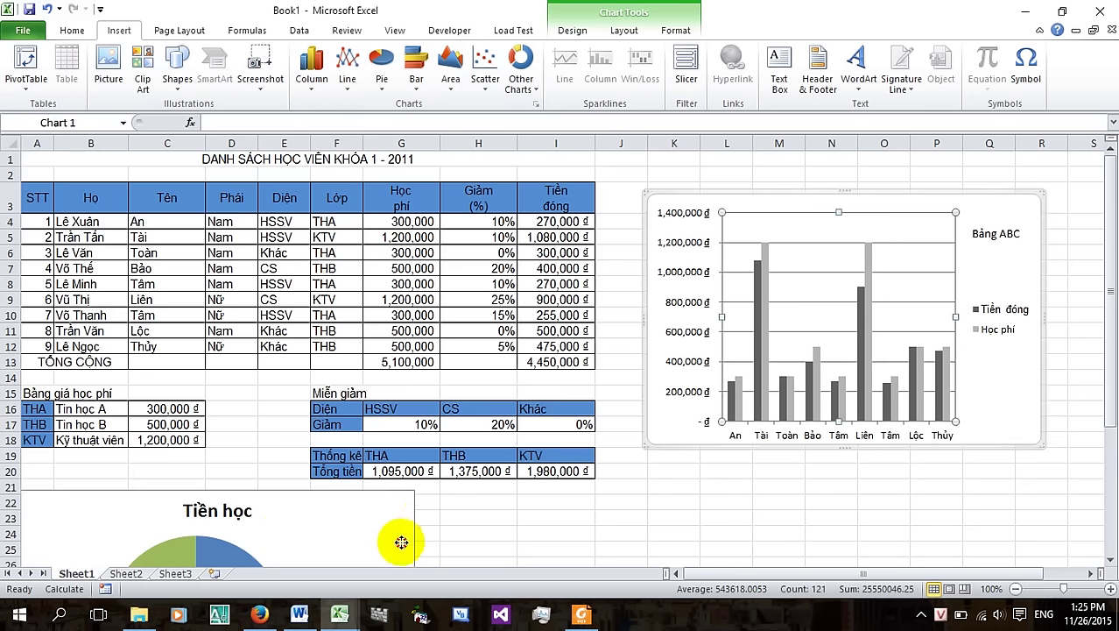
left_click(578, 501)
left_click(659, 420)
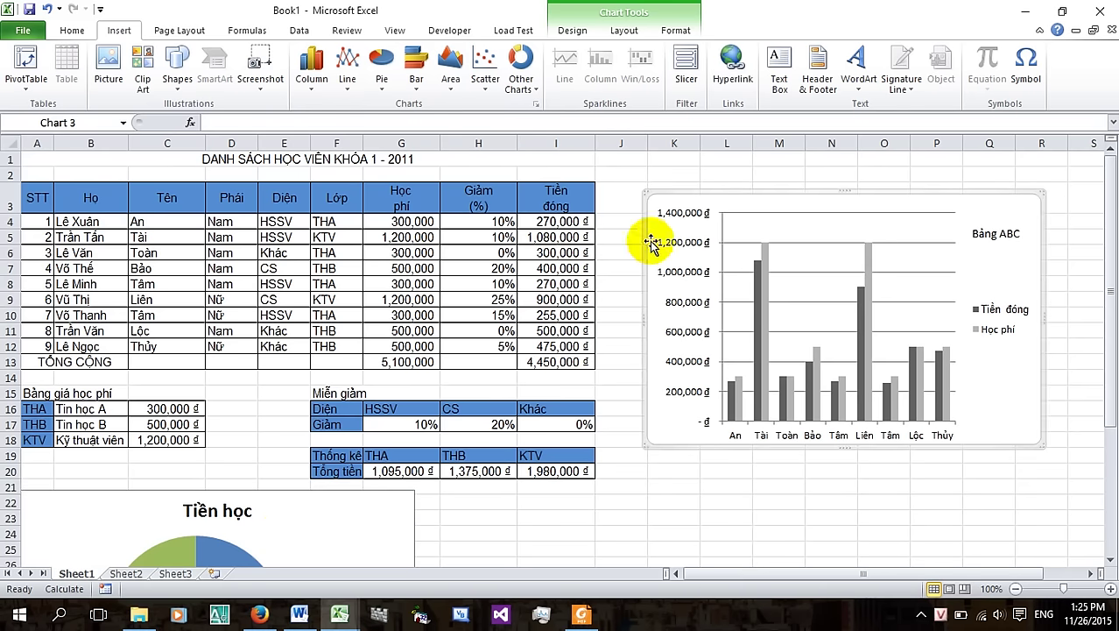
mouse_move(641, 239)
left_mouse_down()
mouse_move(618, 277)
mouse_move(622, 338)
left_mouse_up()
left_click(622, 346)
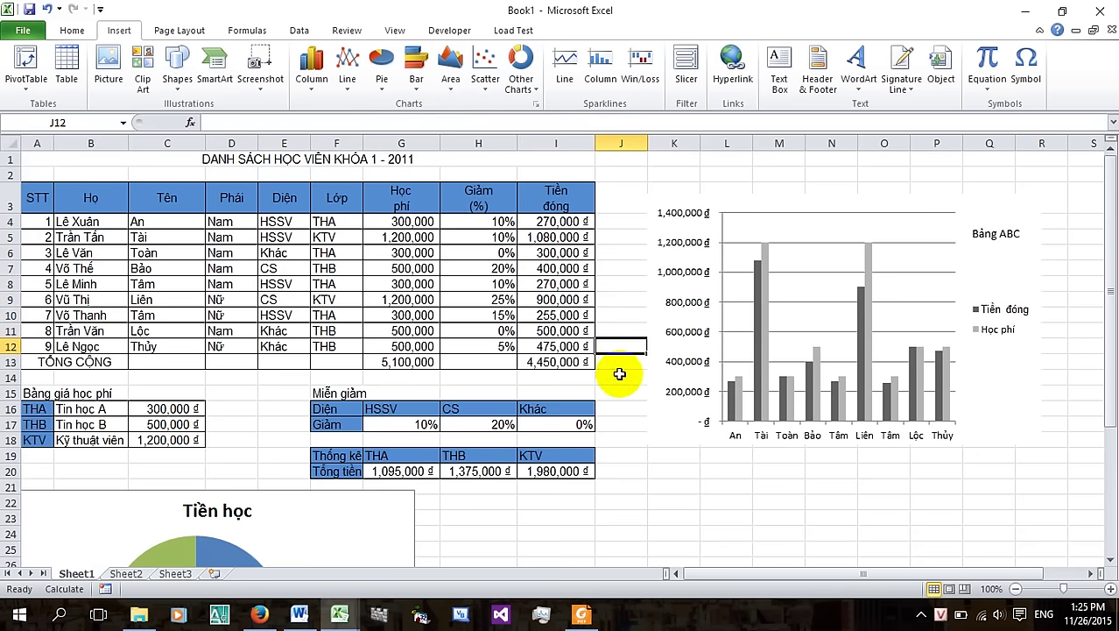
left_click_drag(613, 379, 16, 143)
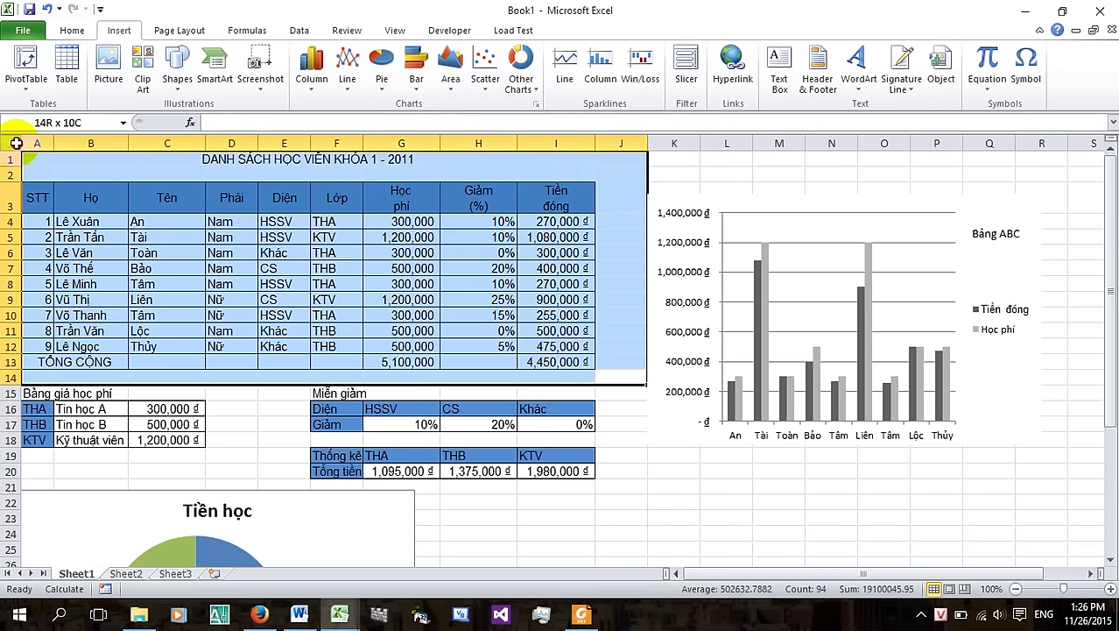
left_click(768, 285)
left_click(769, 282)
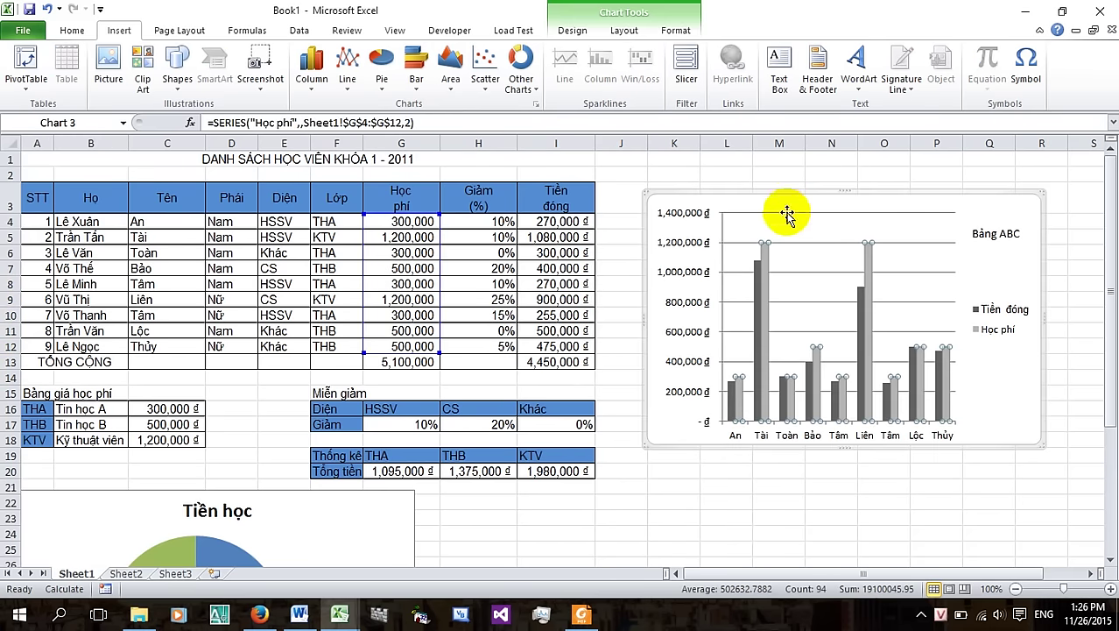
left_click(782, 165)
left_click(772, 203)
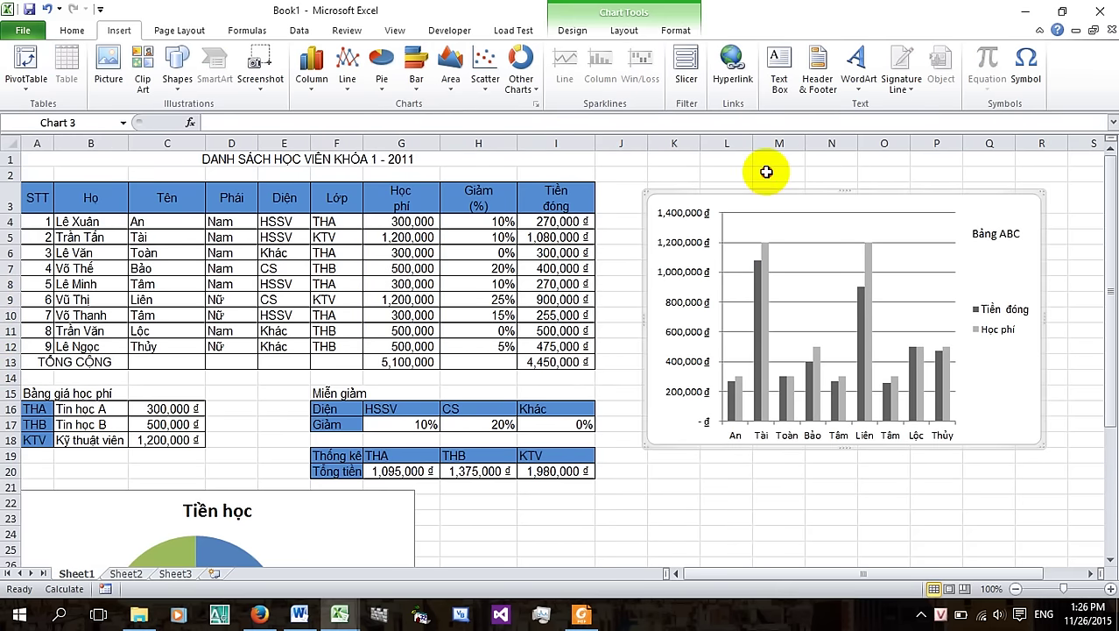
left_click(764, 168)
mouse_move(574, 358)
left_mouse_down()
mouse_move(457, 292)
mouse_move(40, 195)
left_mouse_up()
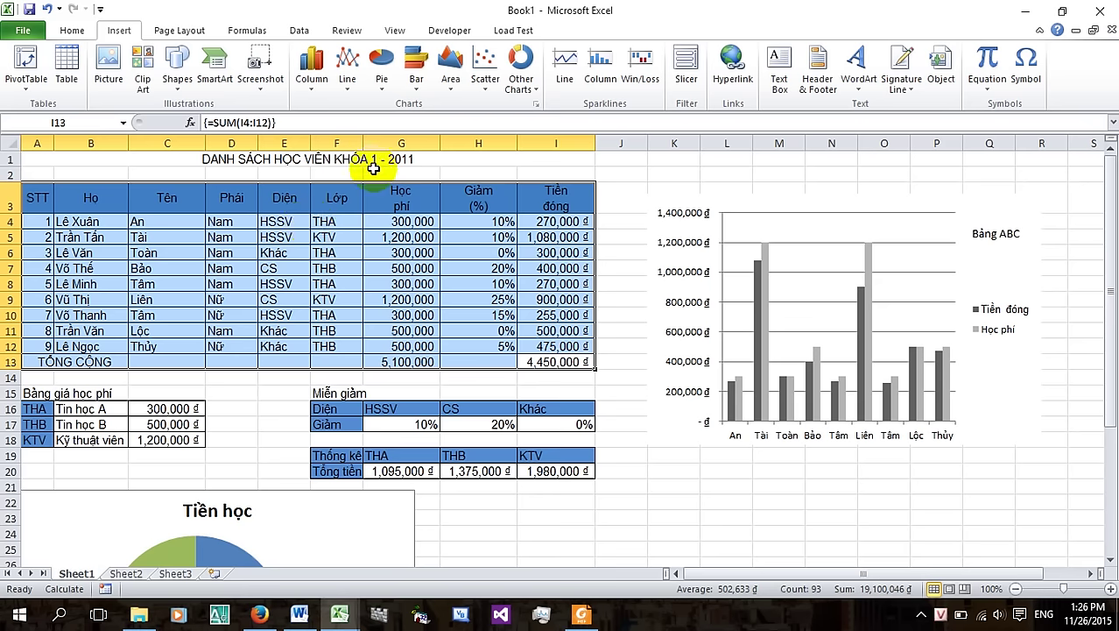
Review the fee table, clear the selection and check the formula in cell I8
scroll(294, 221, "down", 1)
scroll(299, 216, "up", 1)
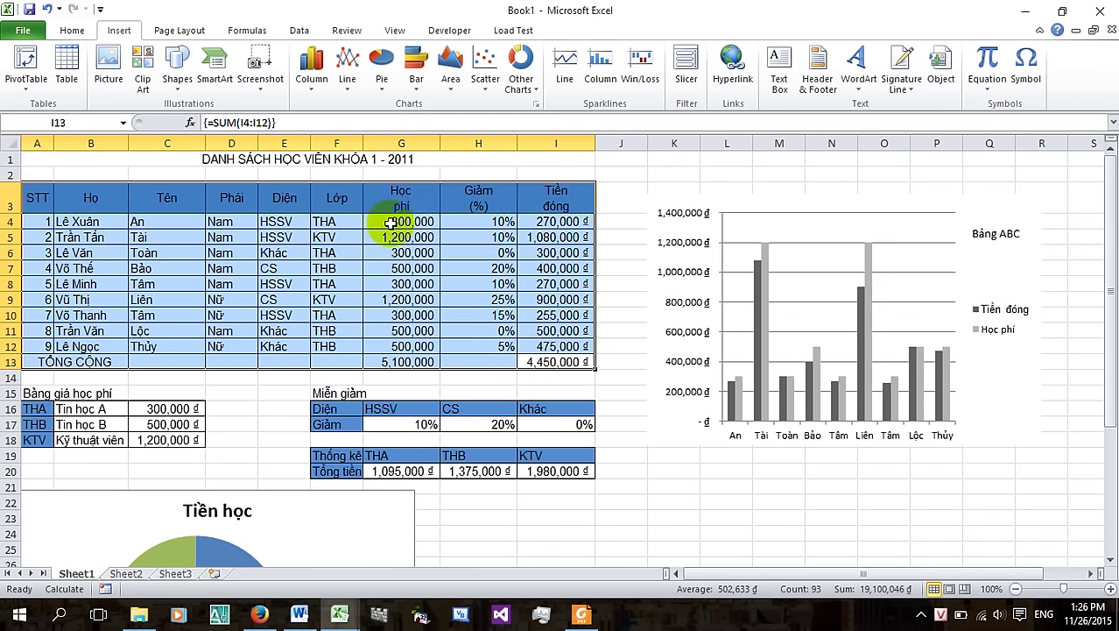
scroll(422, 287, "down", 3)
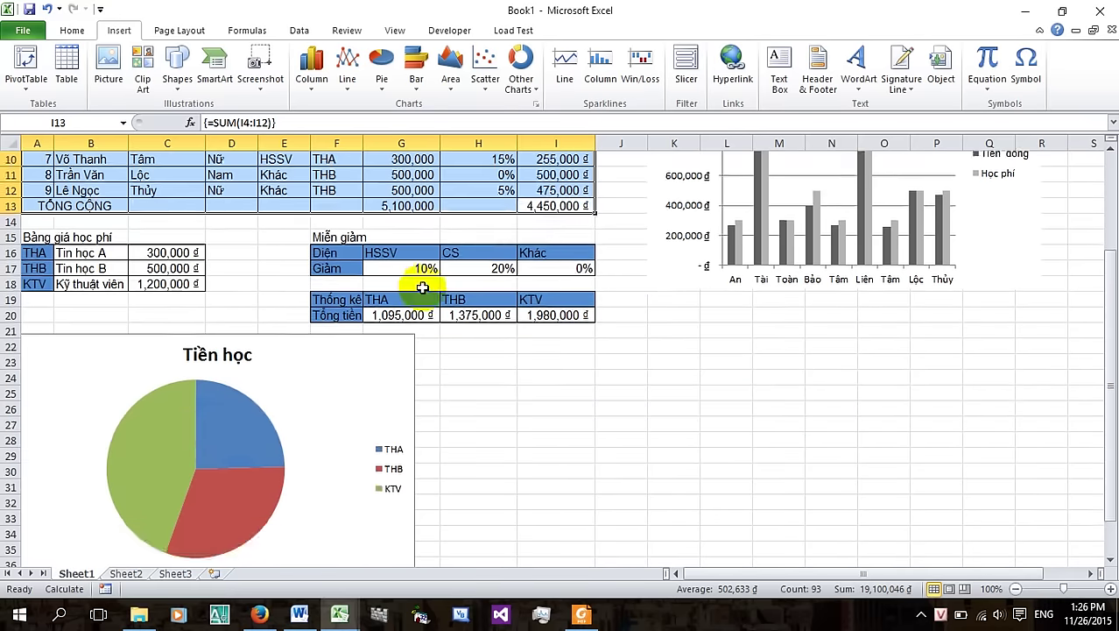
scroll(447, 267, "up", 1)
scroll(325, 337, "down", 3)
scroll(307, 276, "up", 1)
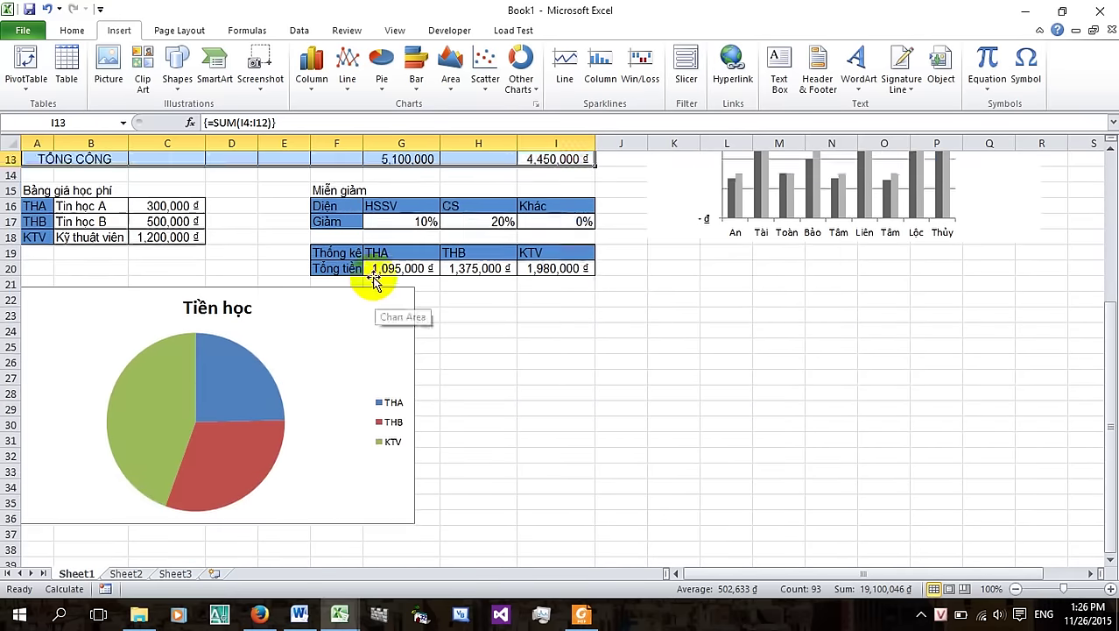
scroll(244, 179, "up", 3)
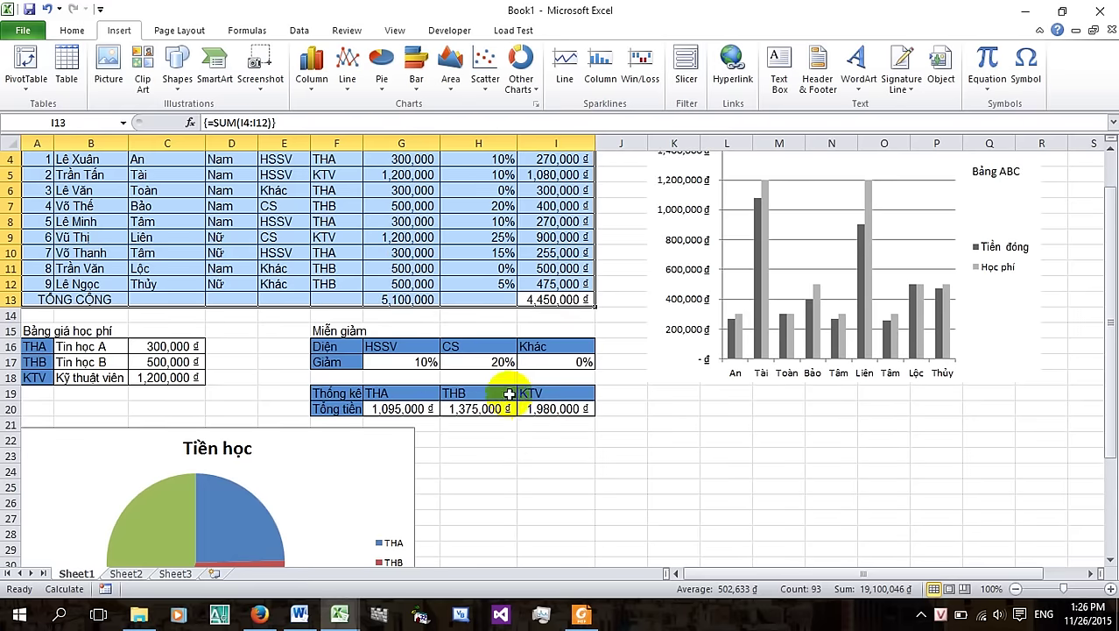
scroll(521, 378, "up", 1)
left_click(619, 224)
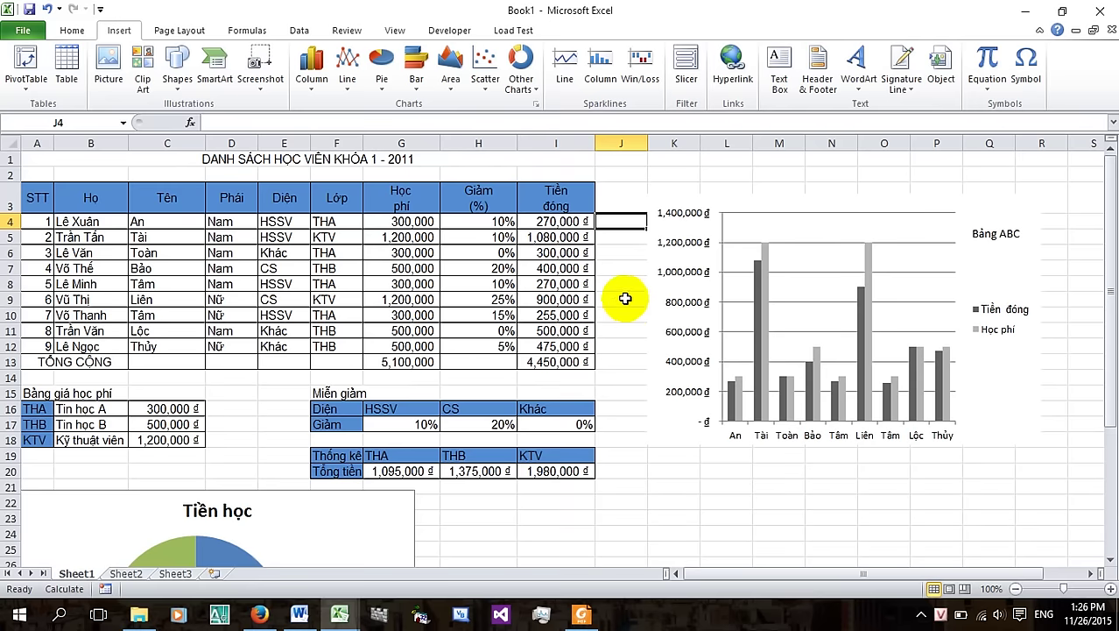
left_click(549, 283)
left_click(637, 296)
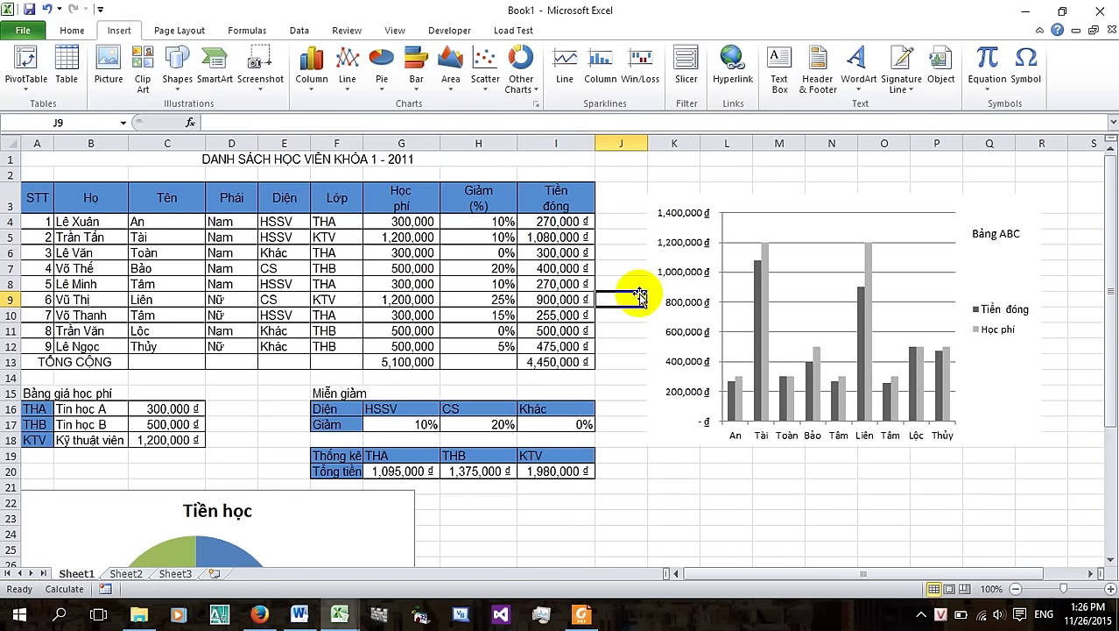
Switch the sheet to Page Layout view and scroll through the printed pages
left_click(948, 588)
scroll(807, 357, "down", 3)
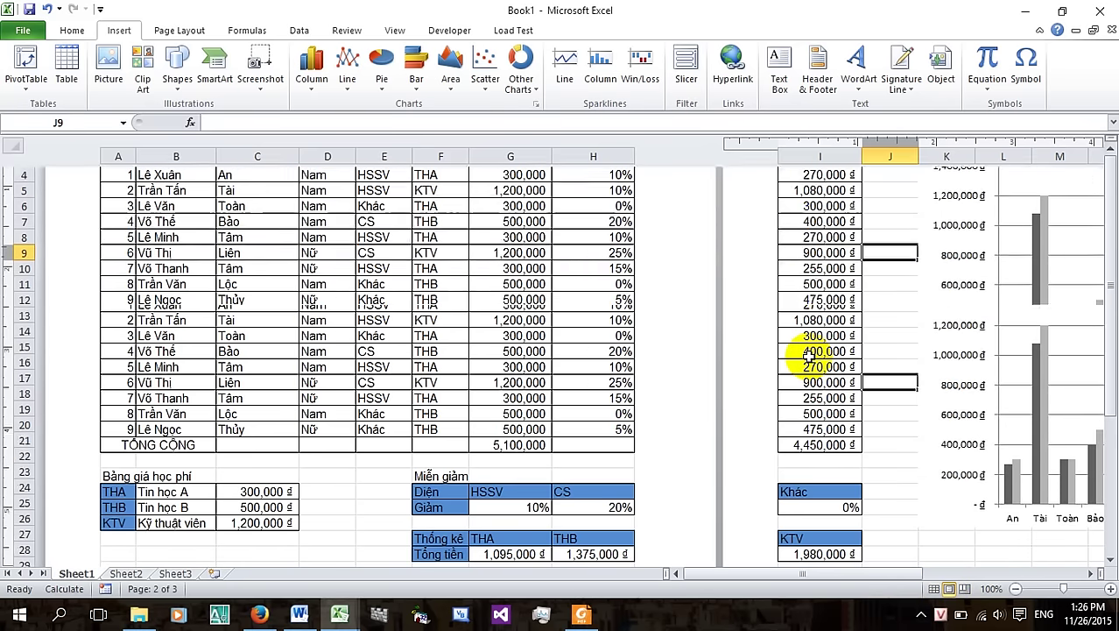
scroll(806, 355, "down", 4)
Try the Wide page margin preset on the fee sheet
scroll(804, 356, "up", 4)
scroll(801, 357, "down", 6)
scroll(799, 356, "up", 6)
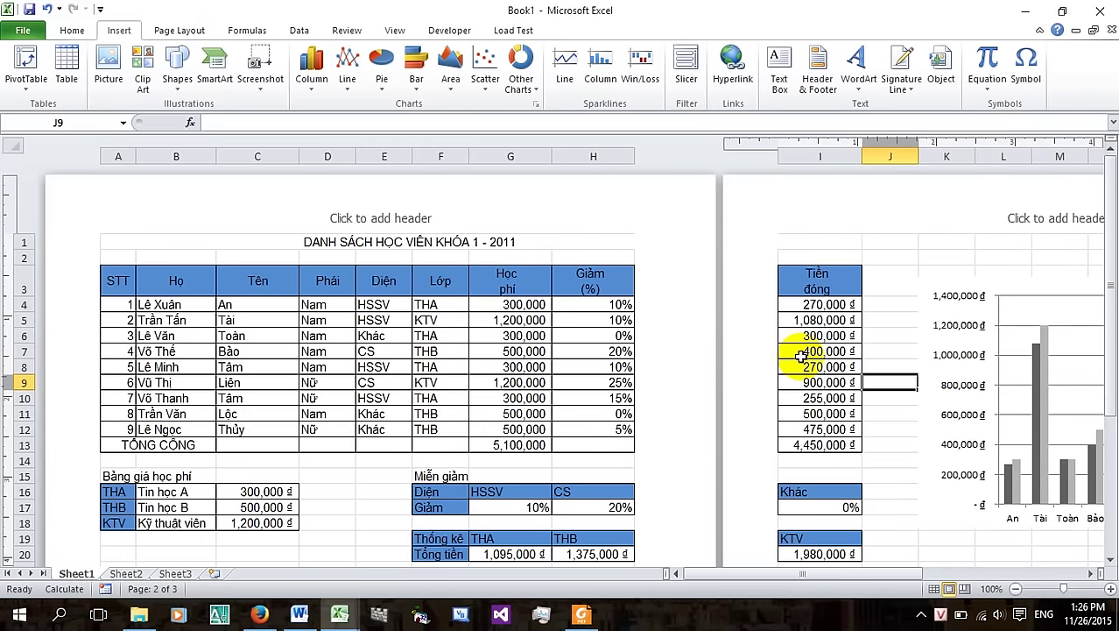
left_click(179, 29)
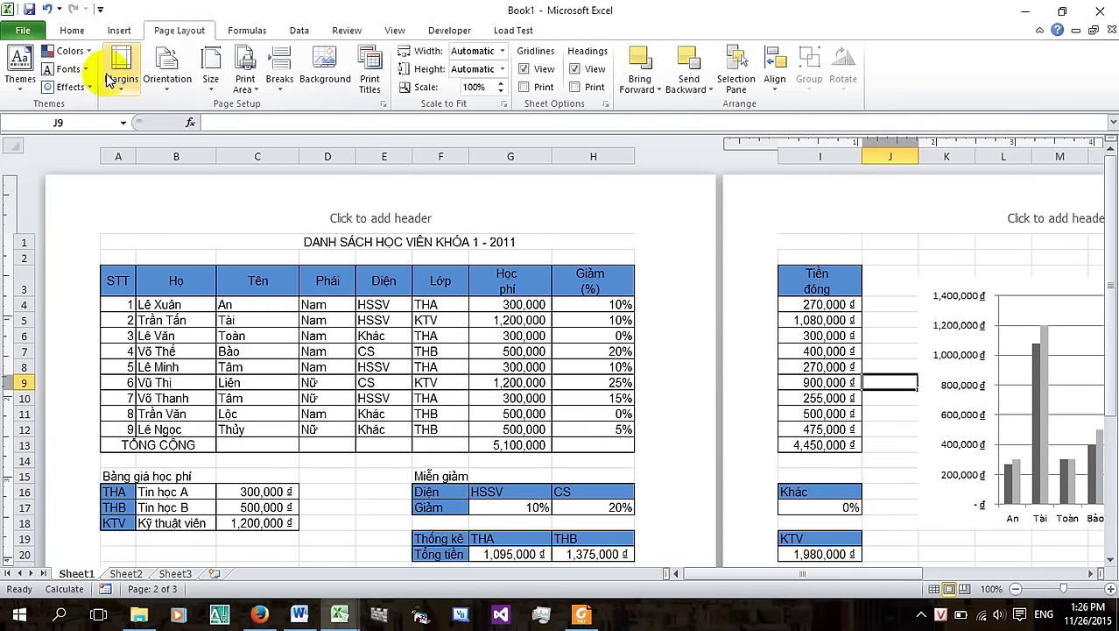
left_click(120, 79)
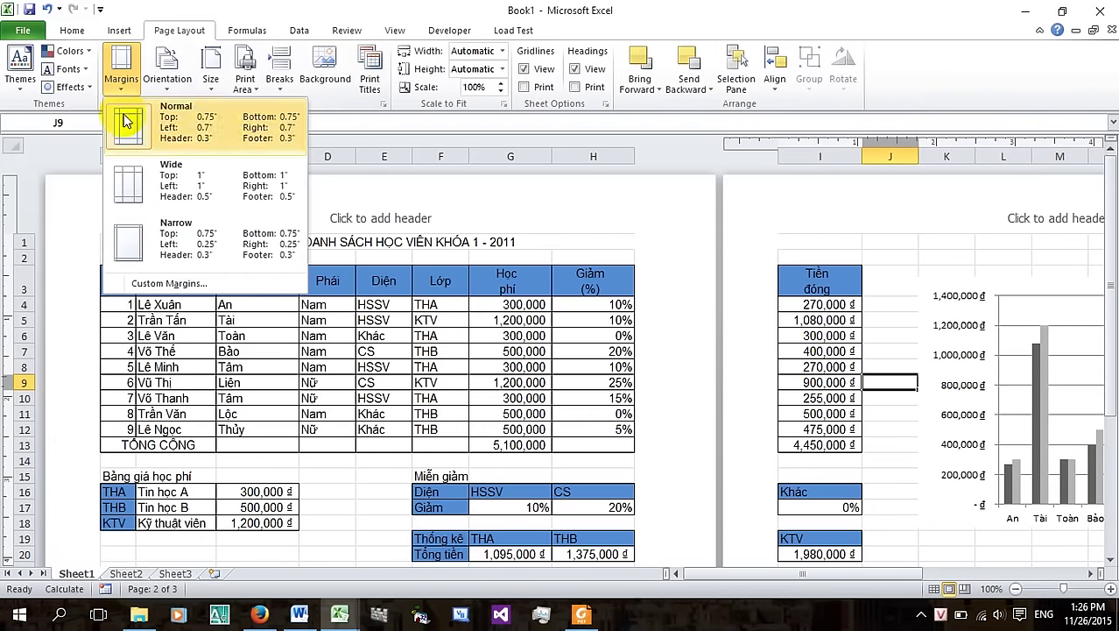
left_click(136, 181)
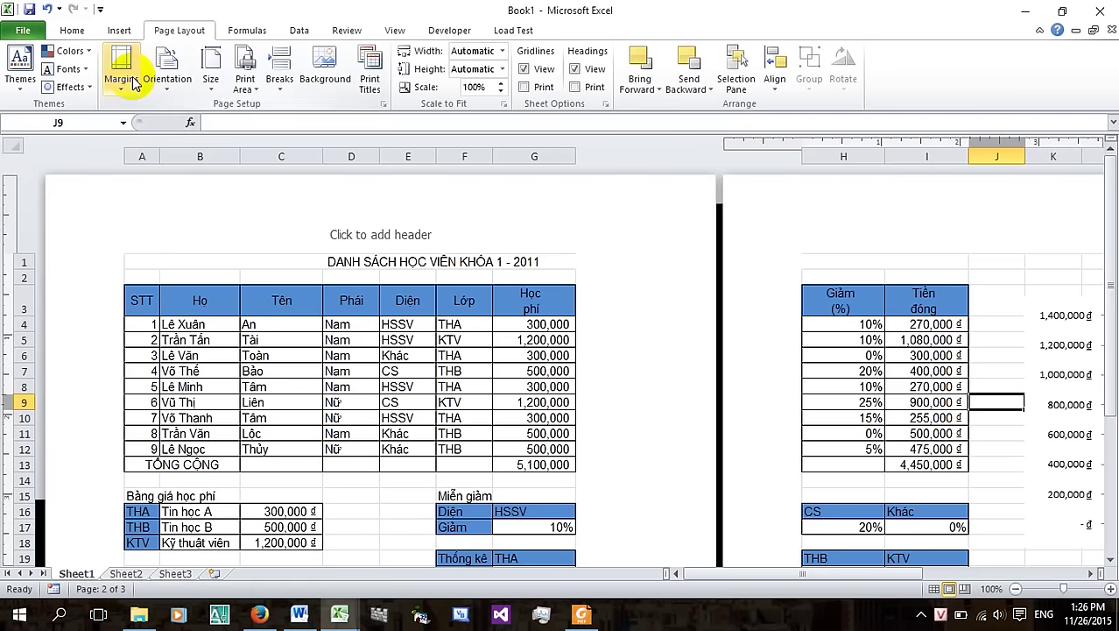
Try Normal margins, then settle on Narrow so the whole table fits page 1
left_click(133, 83)
left_click(132, 127)
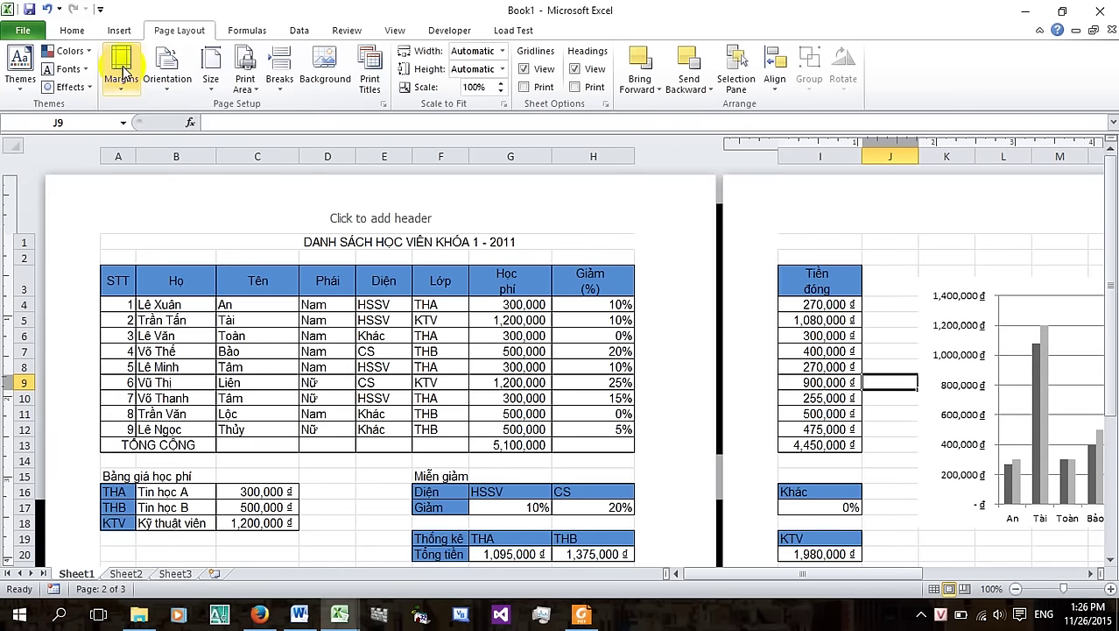
left_click(123, 72)
left_click(110, 227)
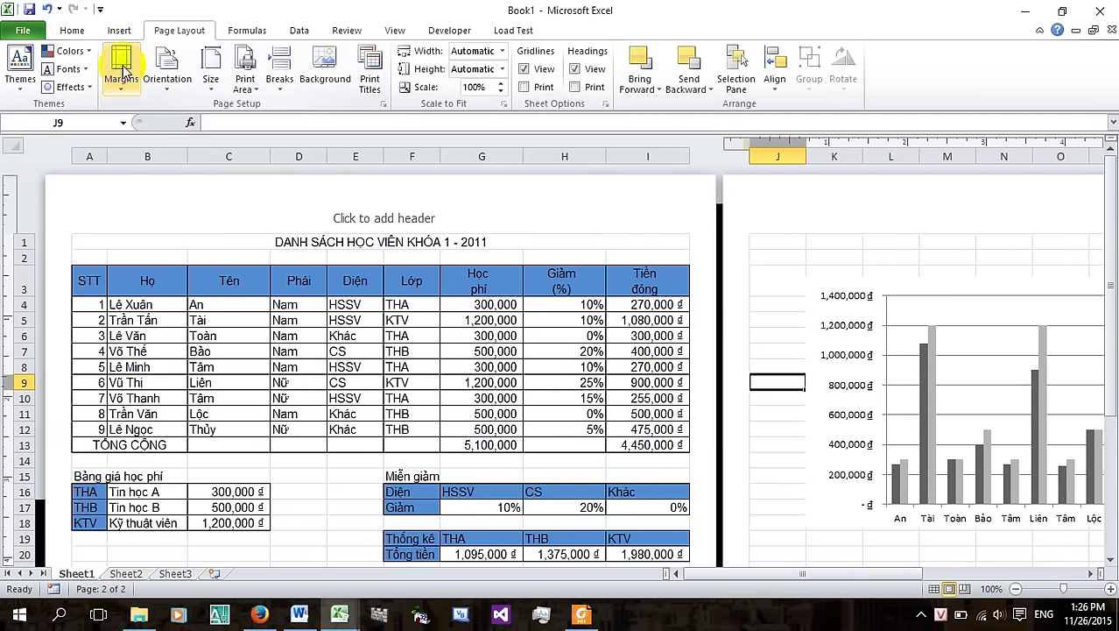
scroll(395, 342, "down", 4)
scroll(394, 342, "down", 1)
scroll(395, 341, "up", 5)
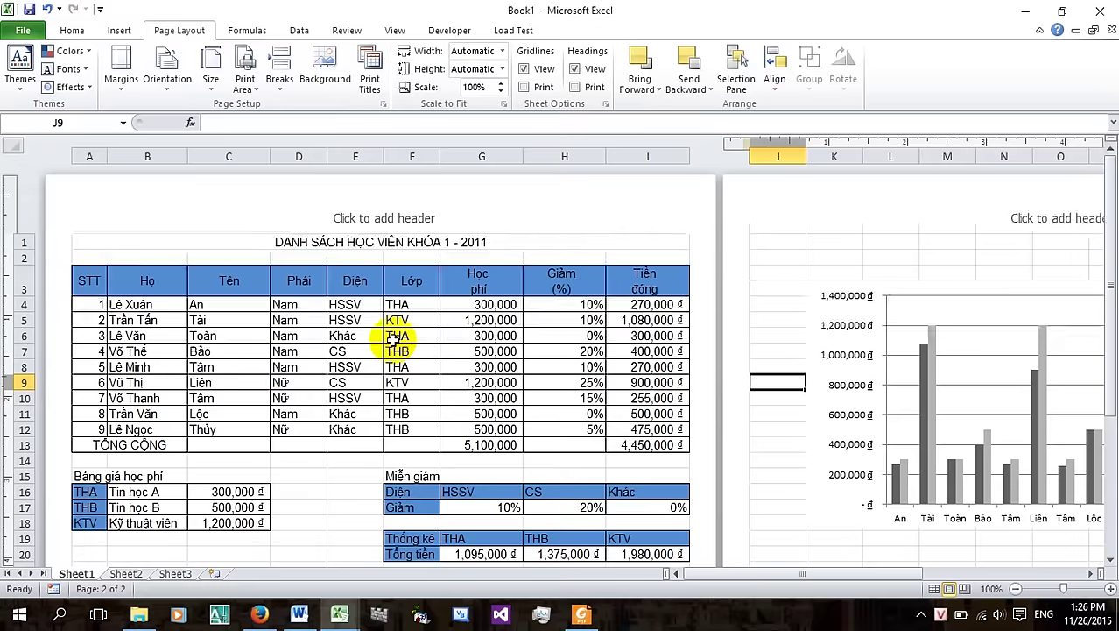
scroll(391, 342, "down", 5)
scroll(391, 342, "up", 1)
scroll(391, 342, "up", 3)
scroll(391, 341, "up", 1)
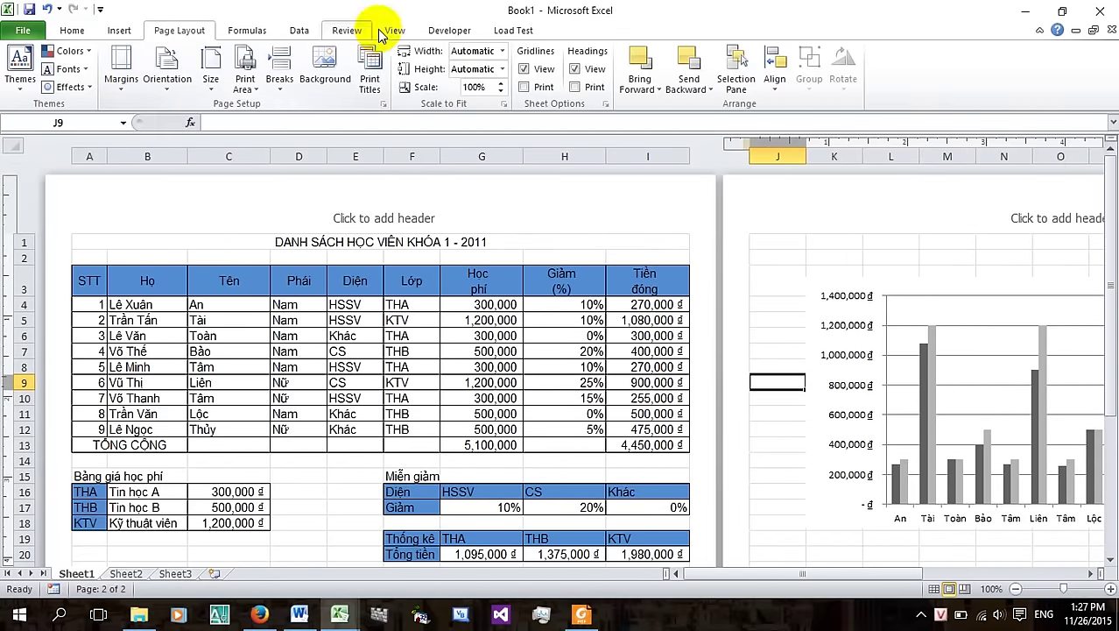
Put 'TRƯỜNG ĐẠI HỌC MỎ ĐỊA CHẤT' in the centre page header
left_click(405, 220)
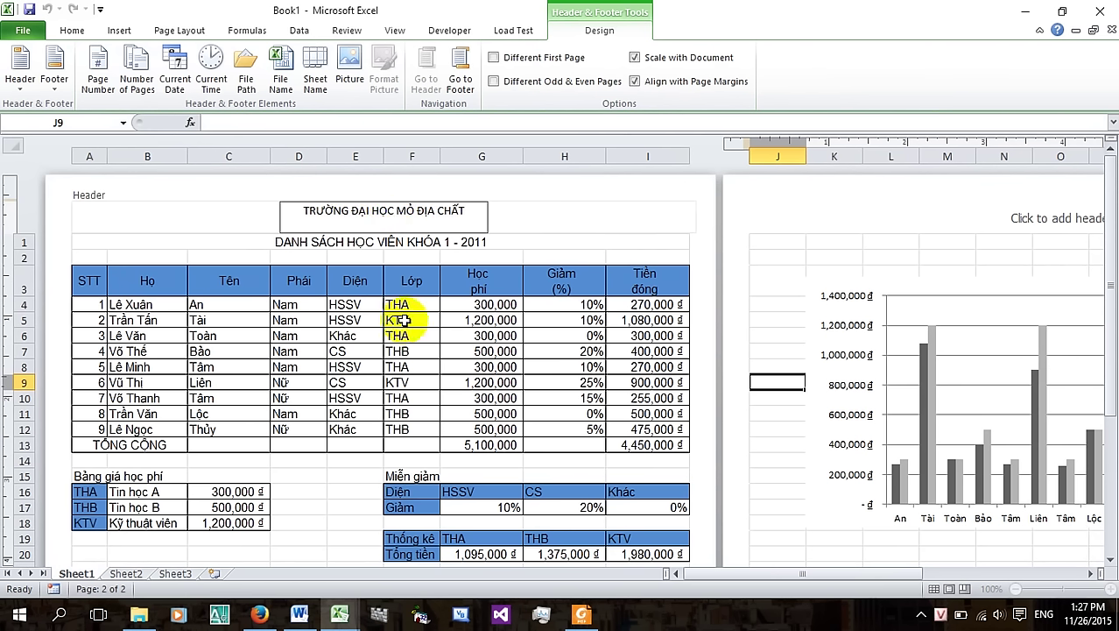
left_click(753, 263)
scroll(564, 325, "down", 7)
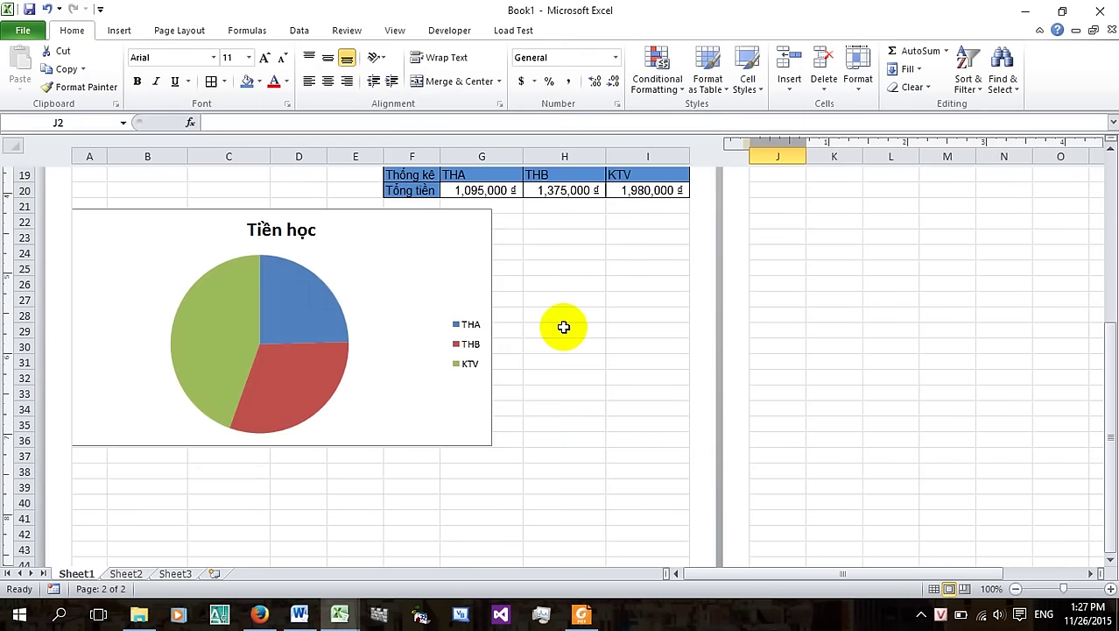
scroll(477, 417, "down", 2)
scroll(401, 418, "down", 2)
Insert the page number (&[Page]) into the centre footer of each page
left_click(382, 420)
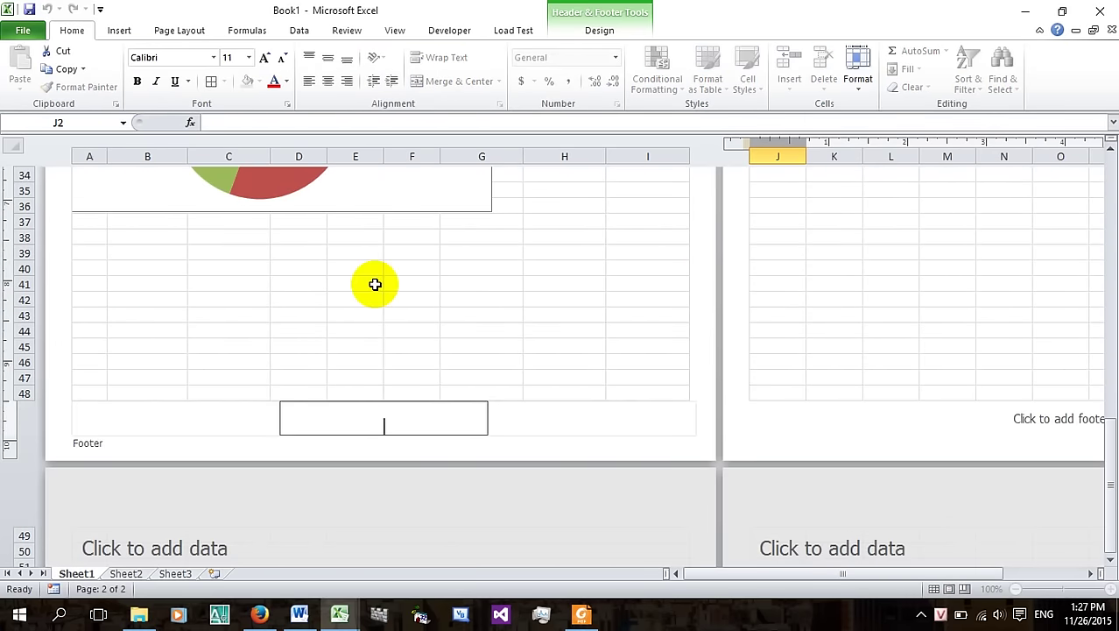
left_click(597, 32)
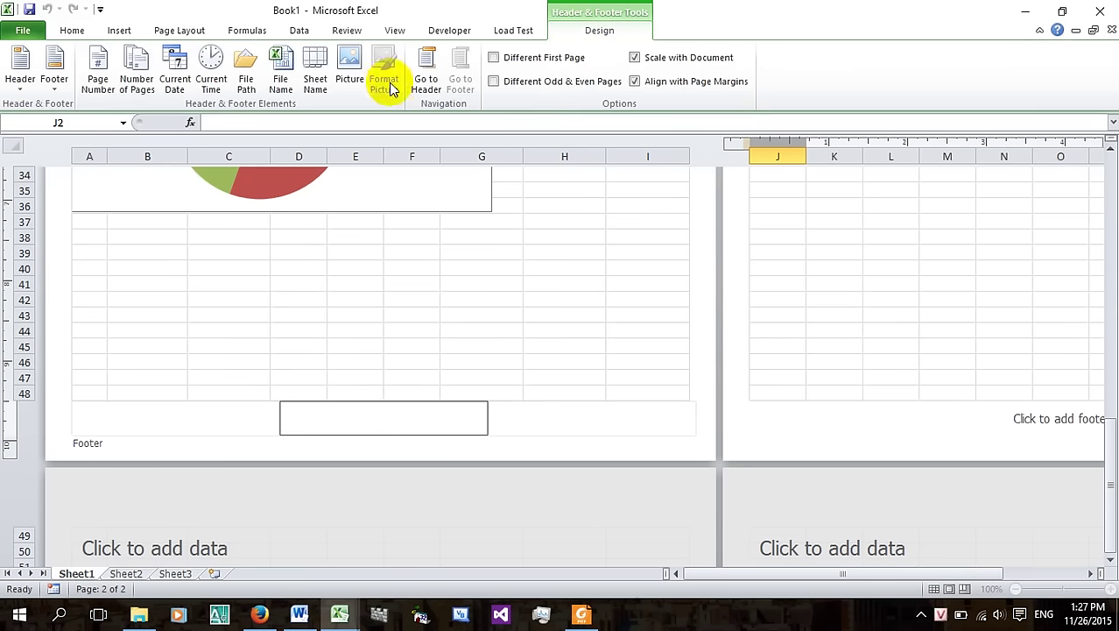
left_click(98, 81)
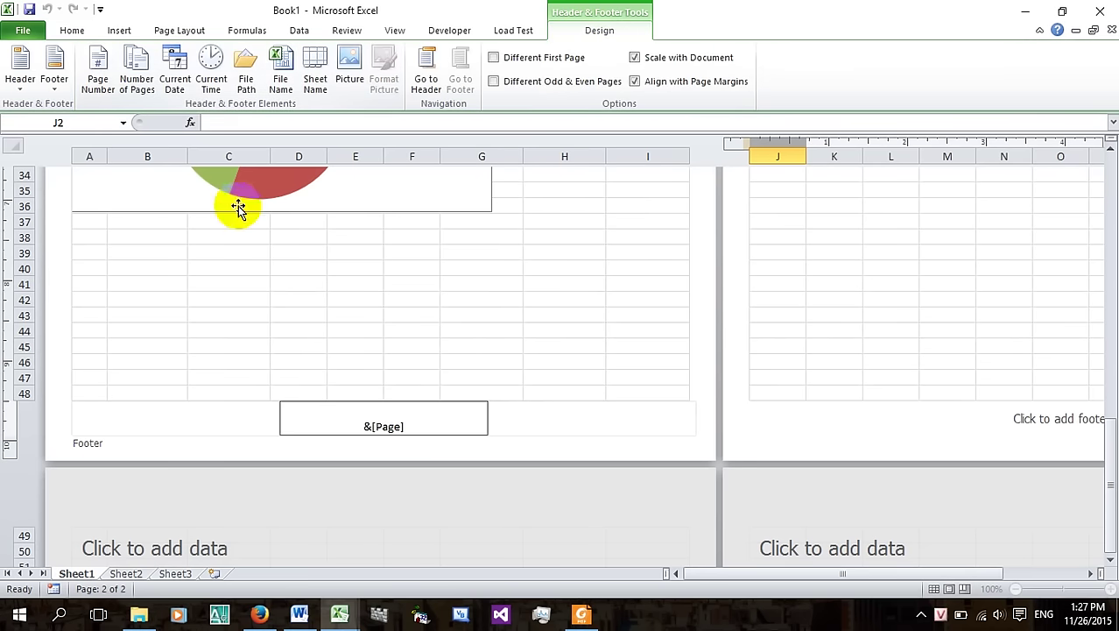
left_click(644, 359)
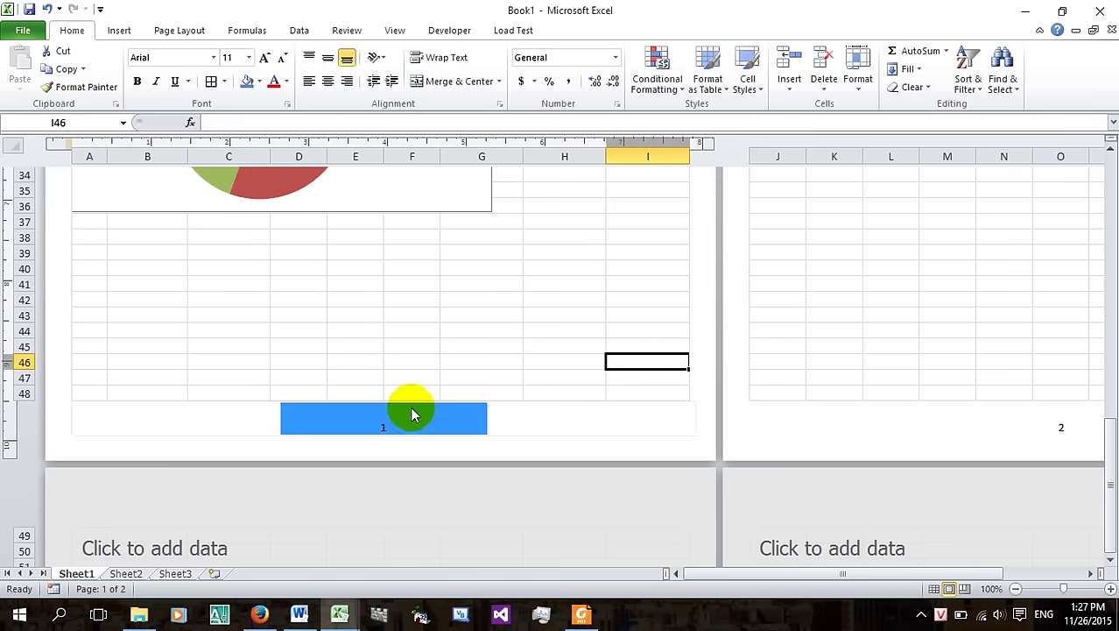
scroll(577, 412, "up", 2)
scroll(570, 390, "up", 5)
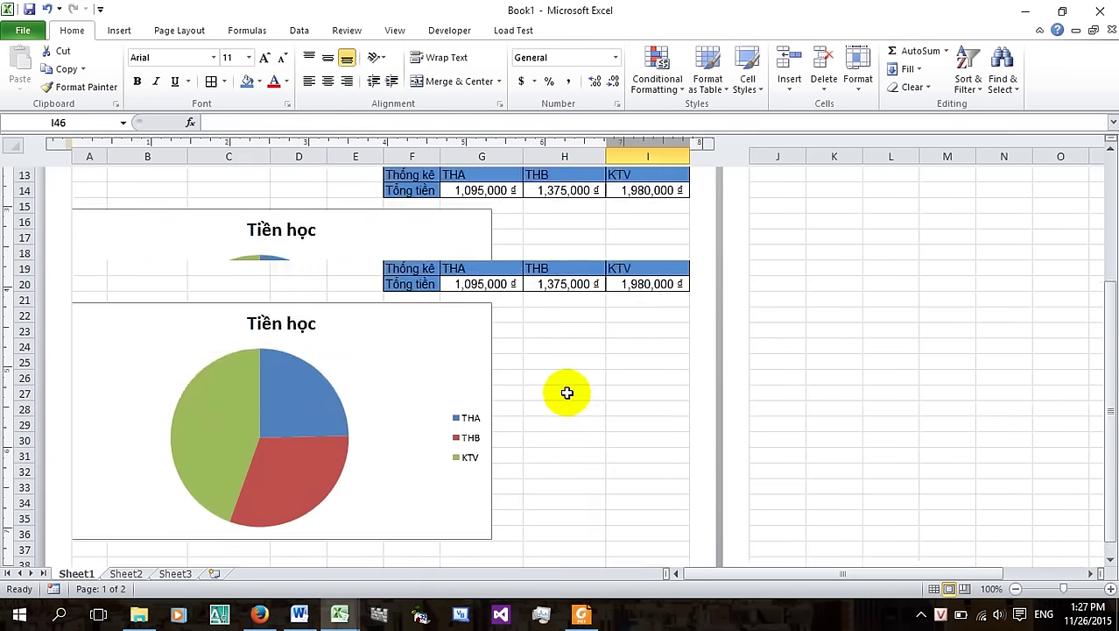
scroll(569, 378, "up", 5)
left_click(810, 245)
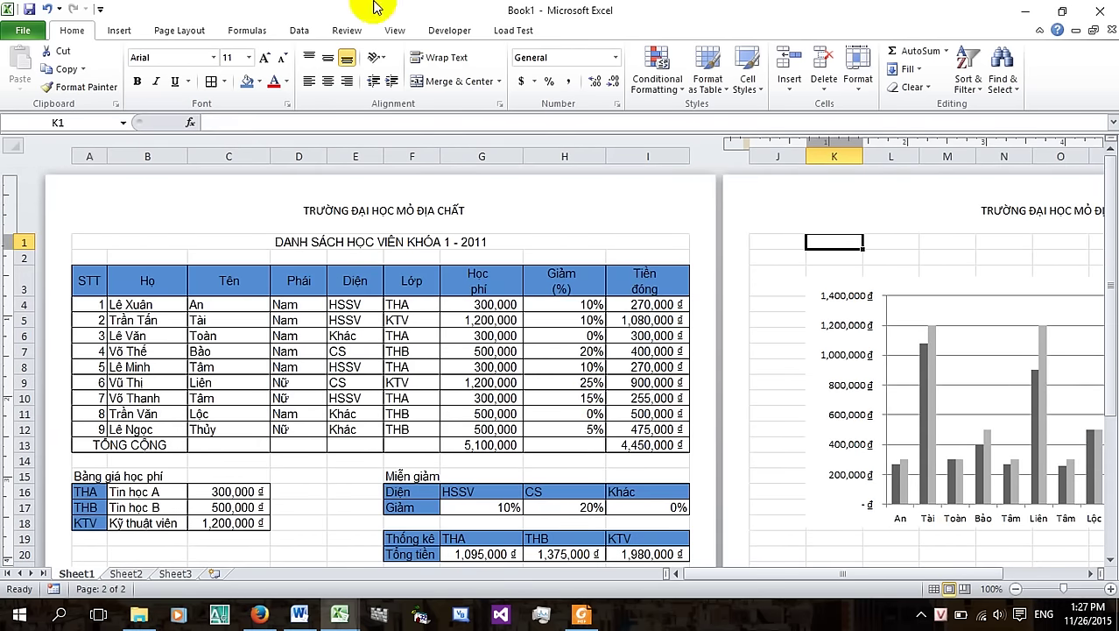
Set the page to A4 paper size with Narrow margins
left_click(179, 30)
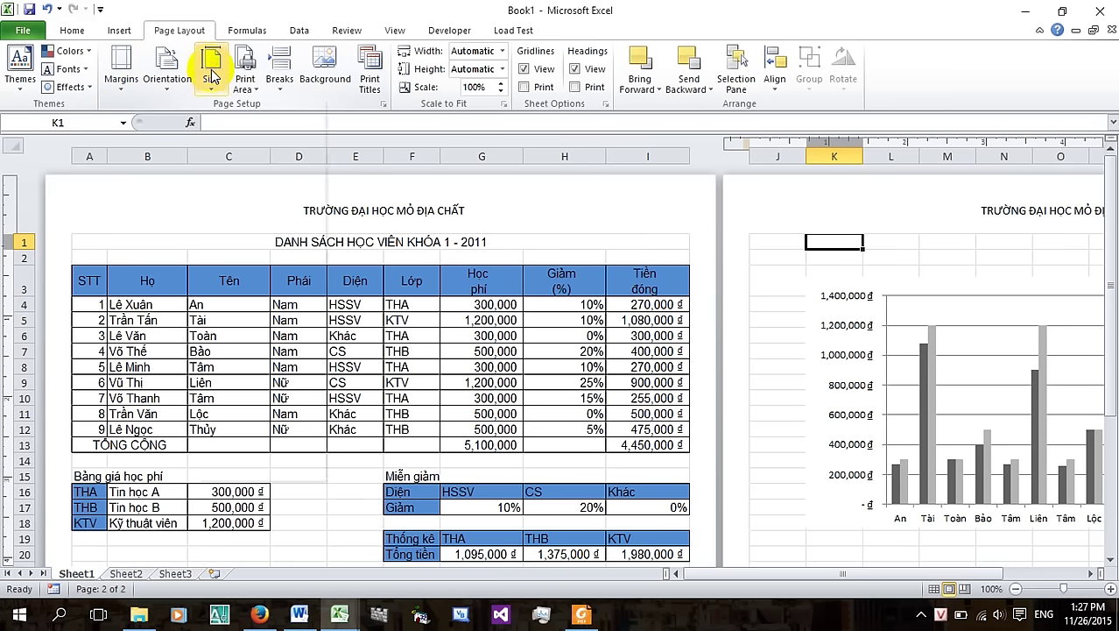
left_click(210, 65)
left_click(217, 292)
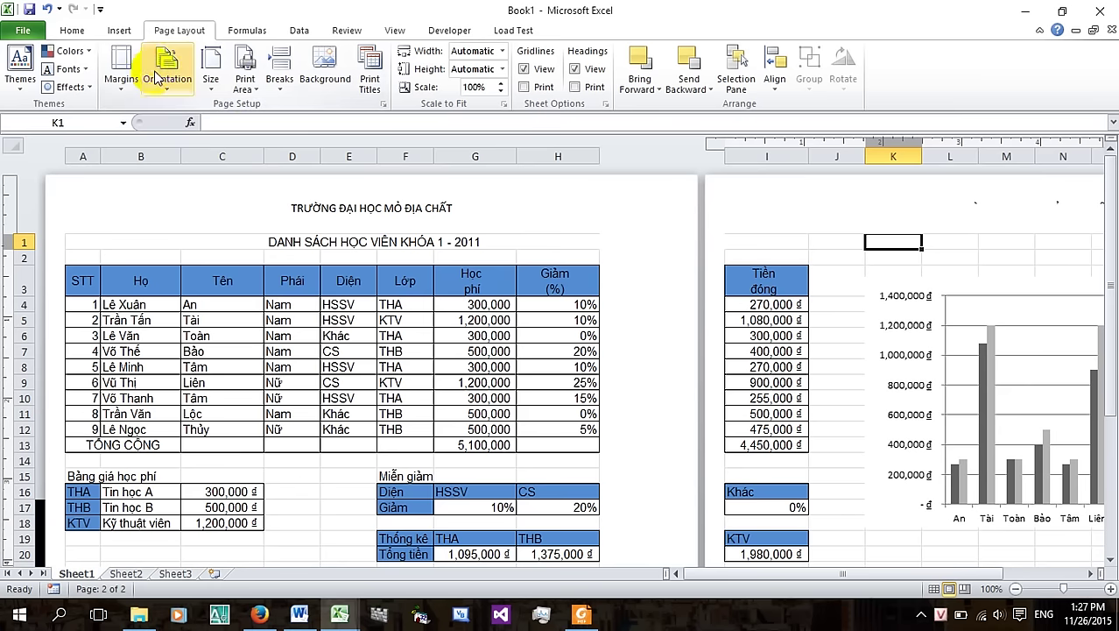
left_click(123, 68)
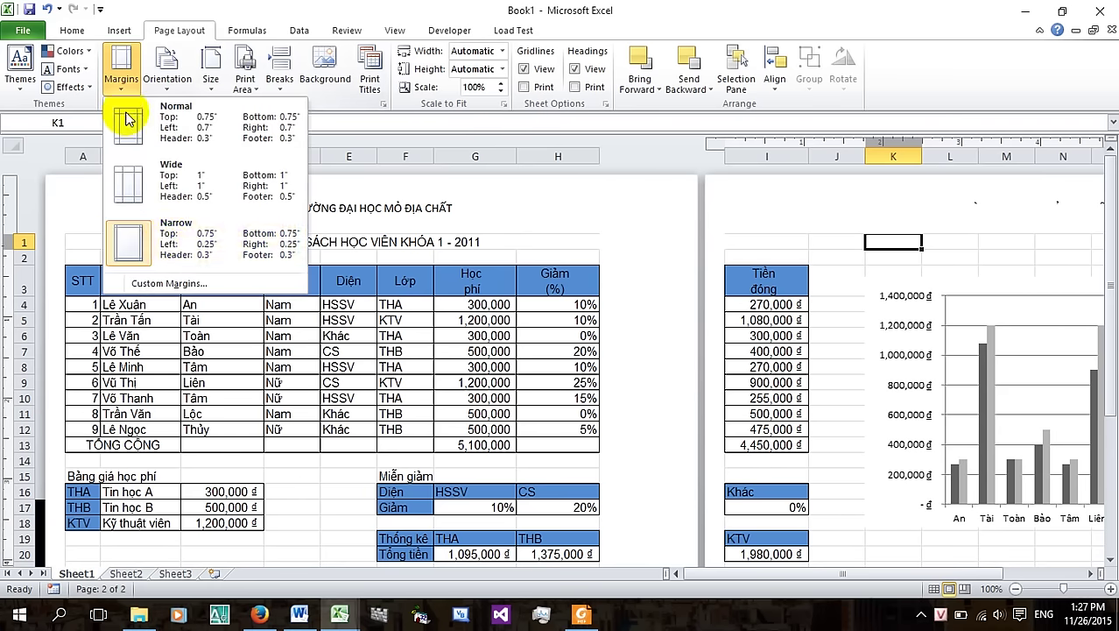
left_click(139, 238)
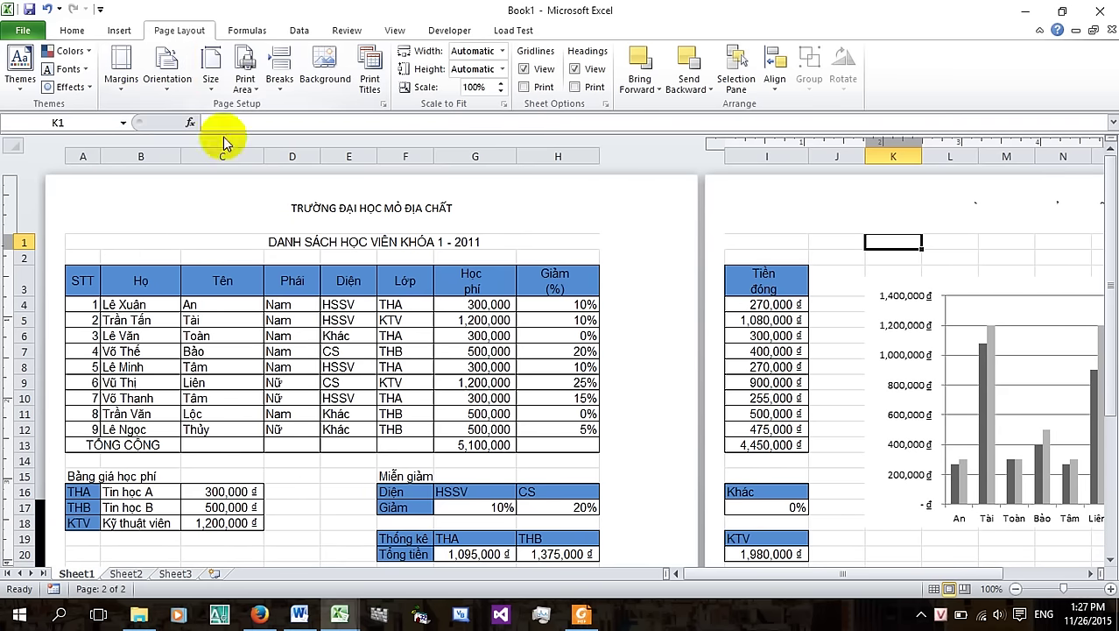
Check the custom margin values in Page Setup, then show the two-page print preview
left_click(123, 83)
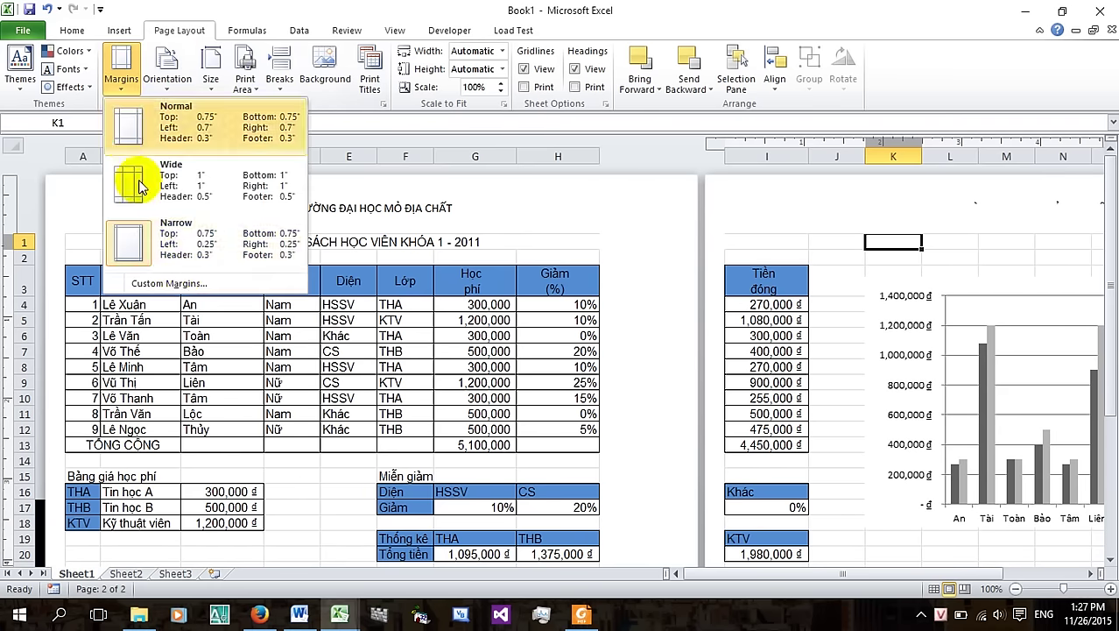
left_click(171, 283)
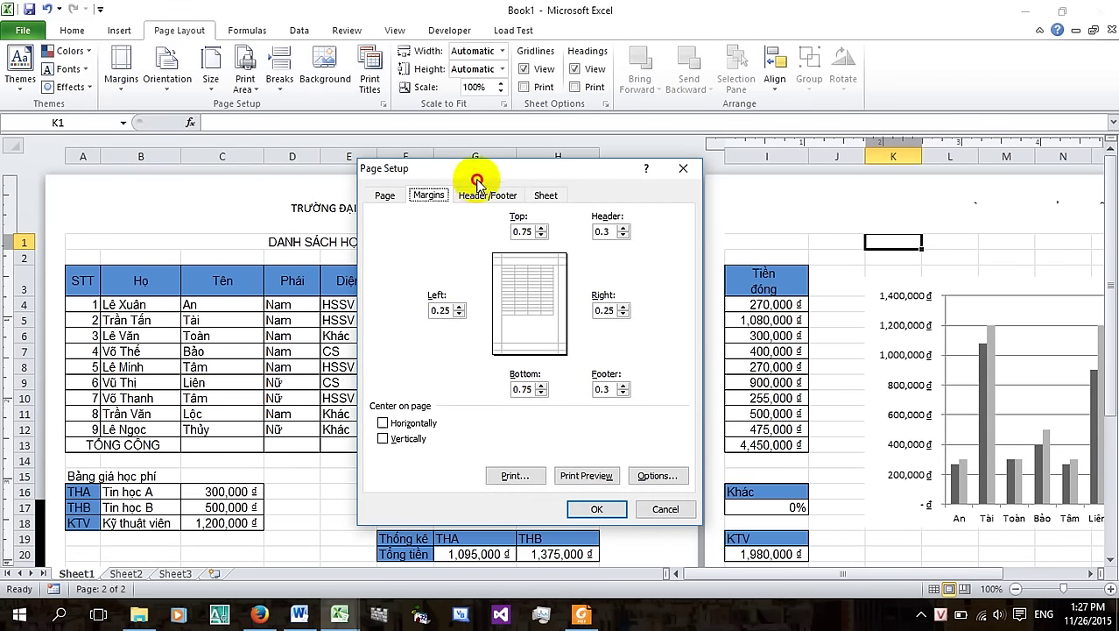
left_click_drag(514, 178, 569, 140)
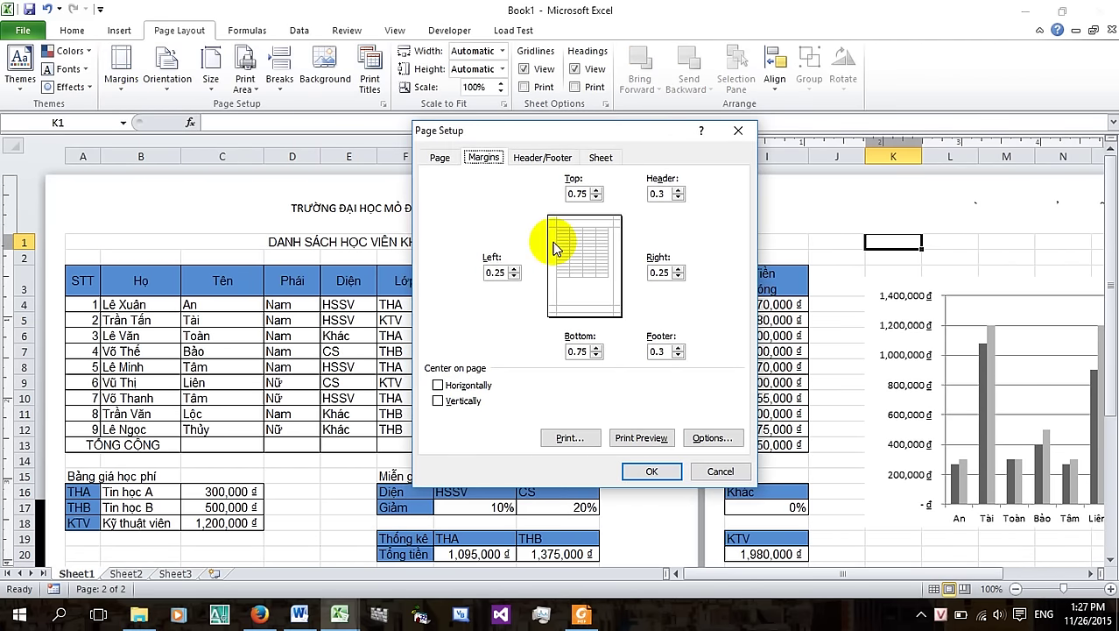
left_click(596, 197)
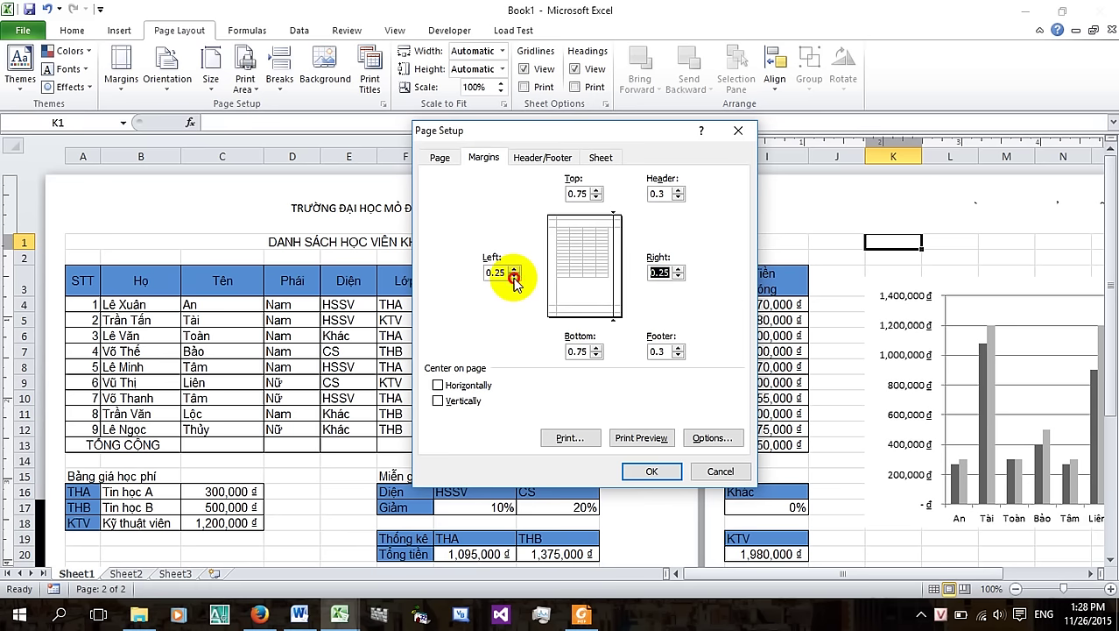
left_click(659, 440)
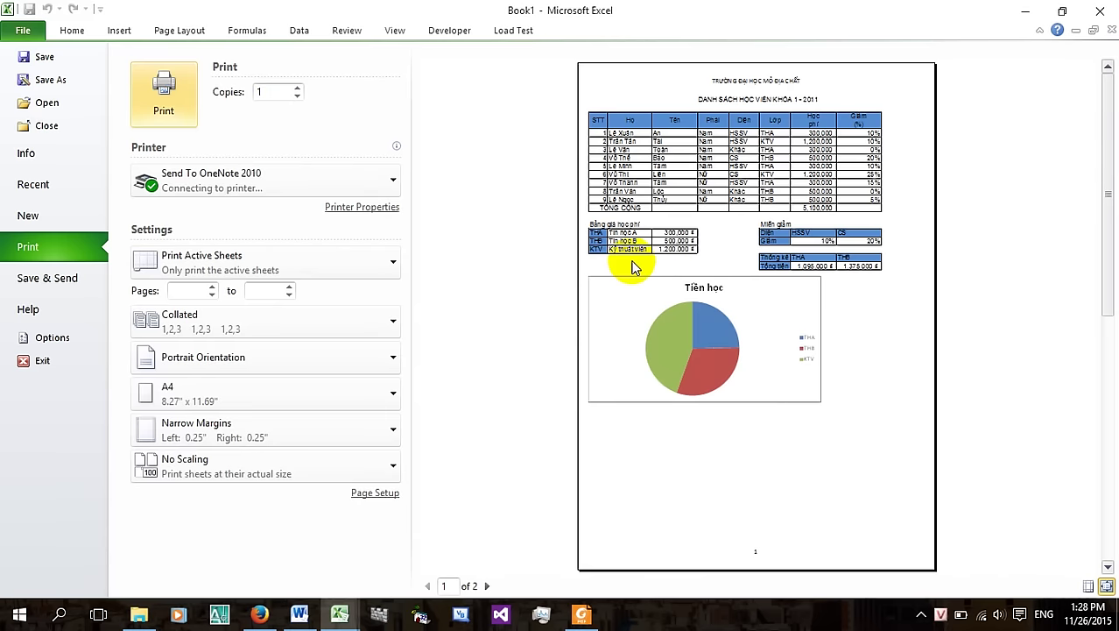
Print the sheet with the Foxit Reader PDF Printer, saving it as Book1.pdf
scroll(634, 267, "down", 1)
scroll(630, 260, "up", 1)
left_click(242, 186)
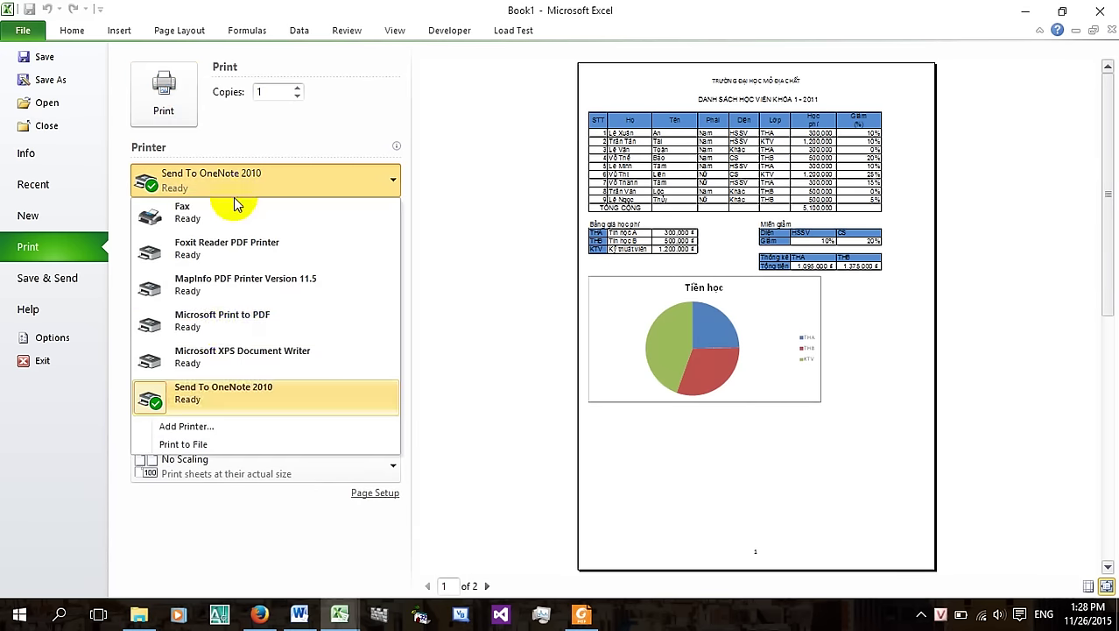
left_click(210, 252)
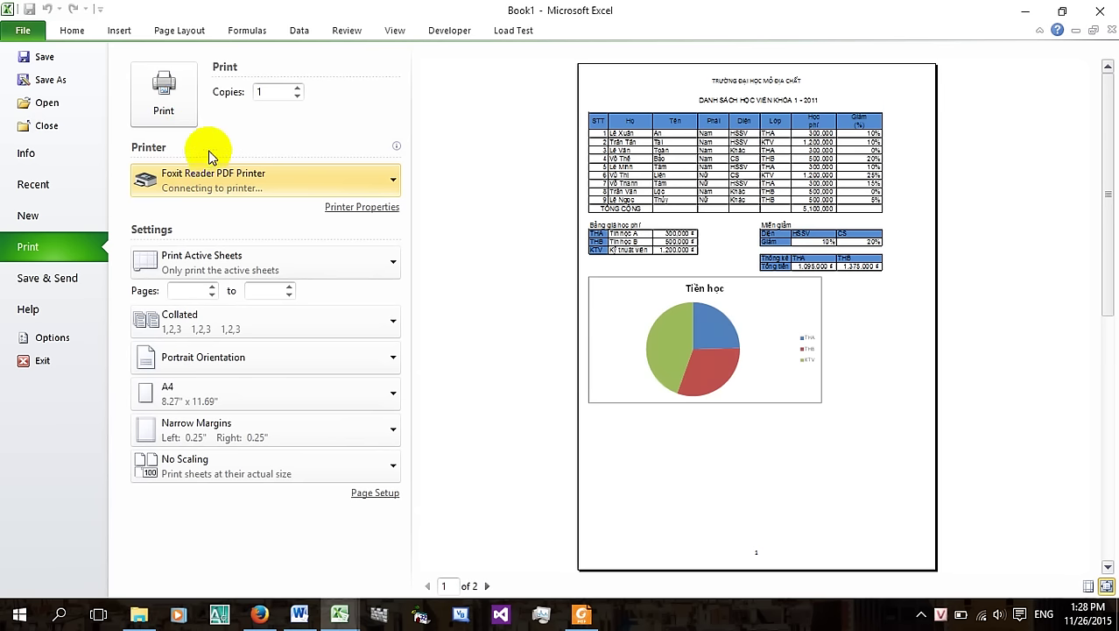
left_click(172, 103)
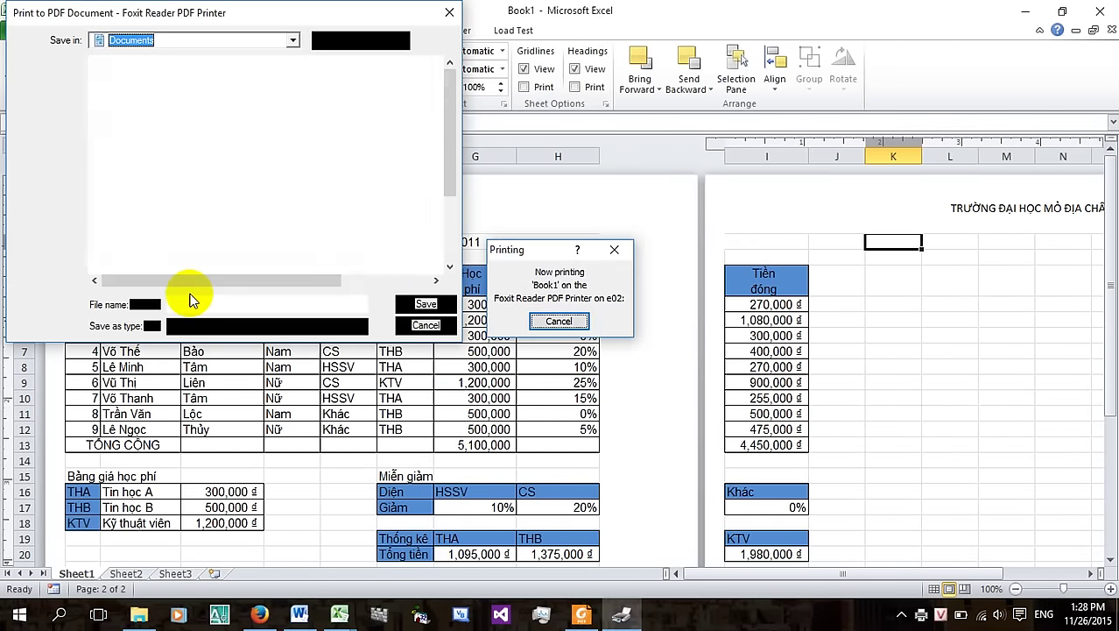
left_click(405, 309)
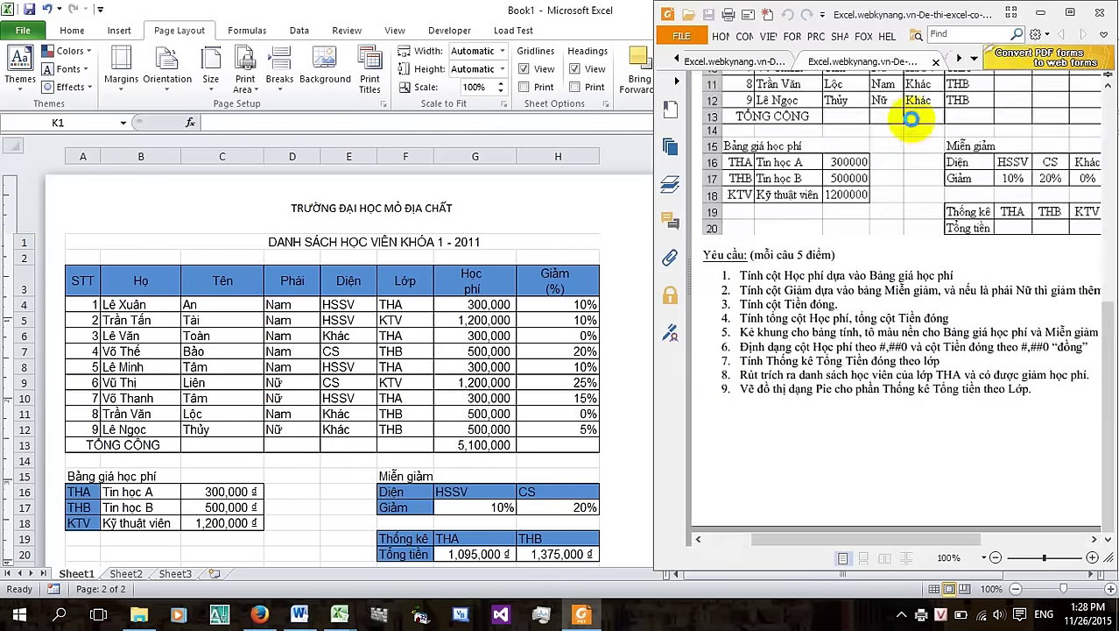
Maximize Foxit Reader, scroll through both pages of Book1.pdf, then minimize it
left_click(1067, 14)
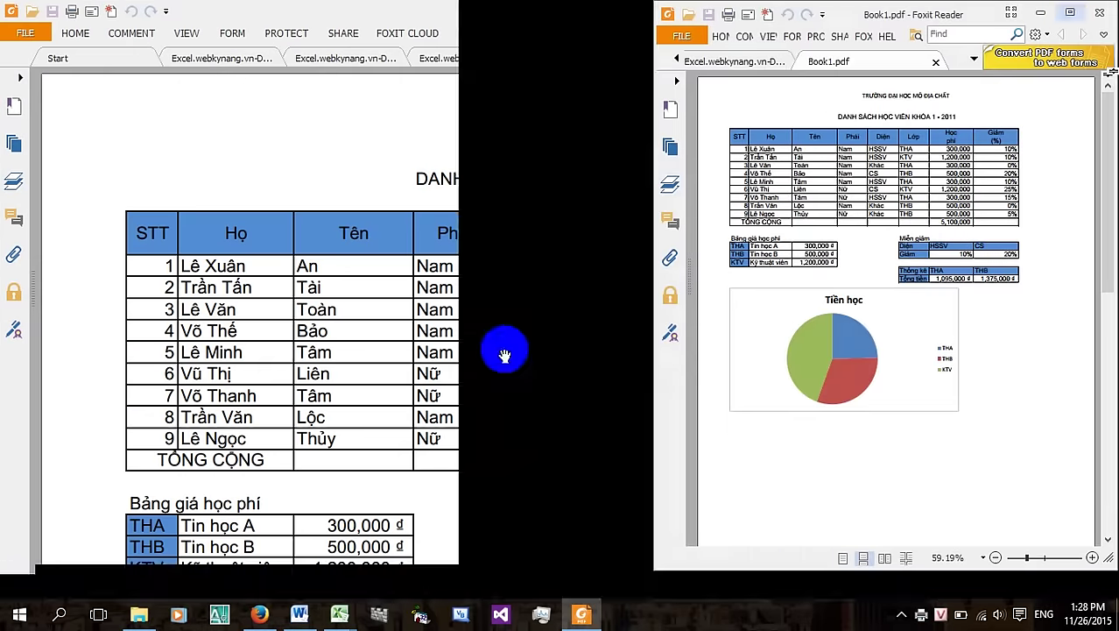
scroll(551, 359, "down", 3)
scroll(534, 281, "up", 3)
scroll(533, 338, "down", 3)
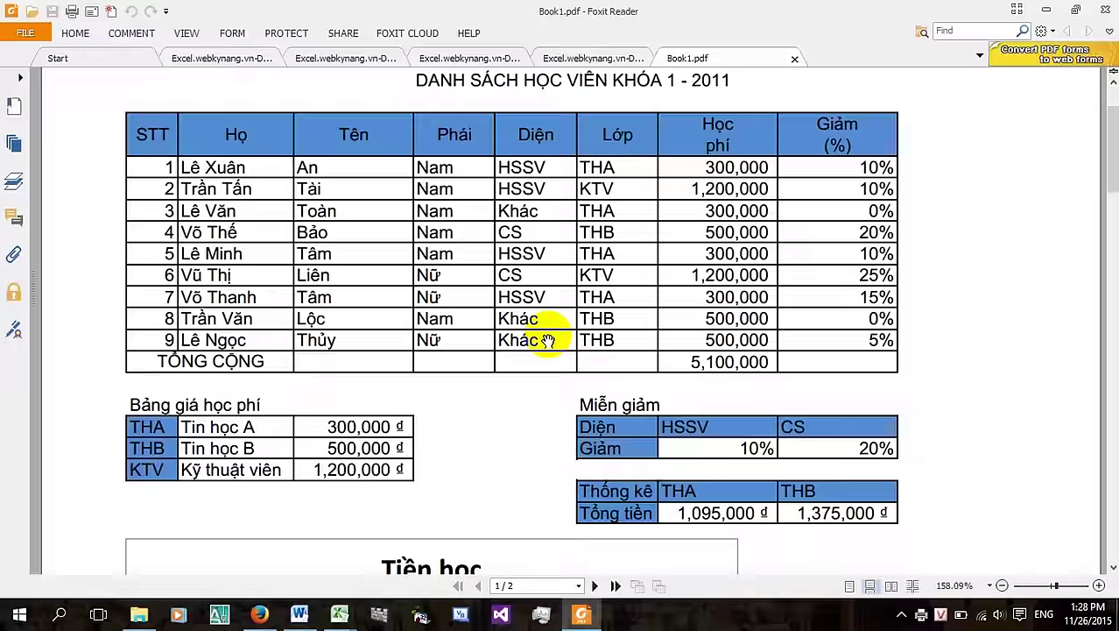
scroll(551, 331, "down", 5)
scroll(551, 324, "down", 5)
scroll(553, 307, "down", 5)
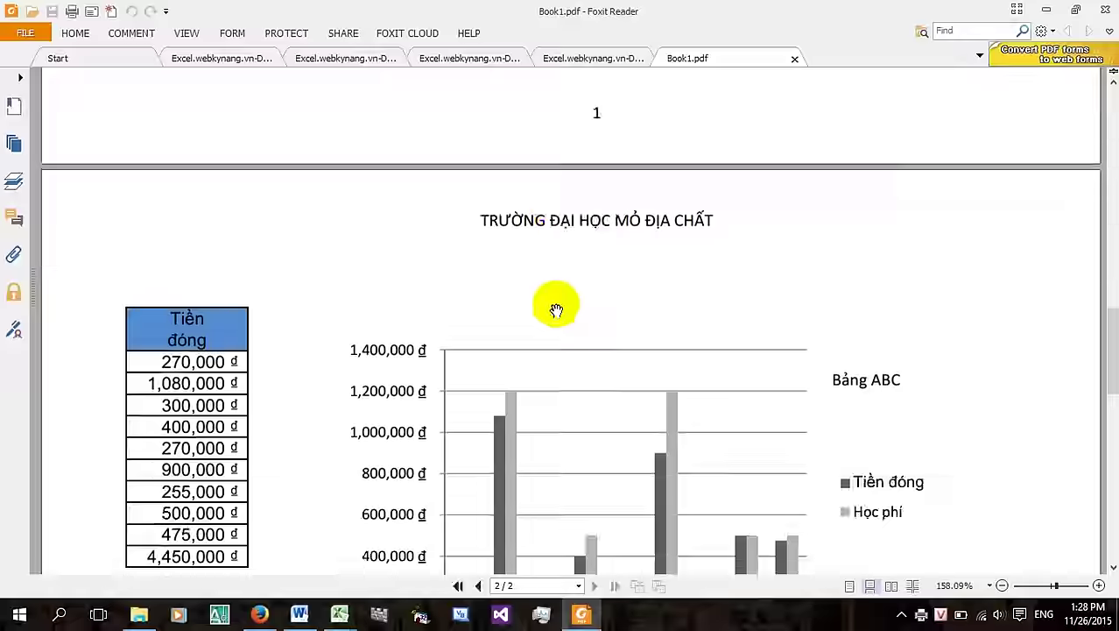
scroll(552, 302, "down", 5)
scroll(556, 303, "down", 3)
scroll(556, 304, "up", 5)
scroll(554, 297, "up", 5)
scroll(554, 298, "up", 5)
scroll(615, 260, "up", 3)
left_click(1046, 9)
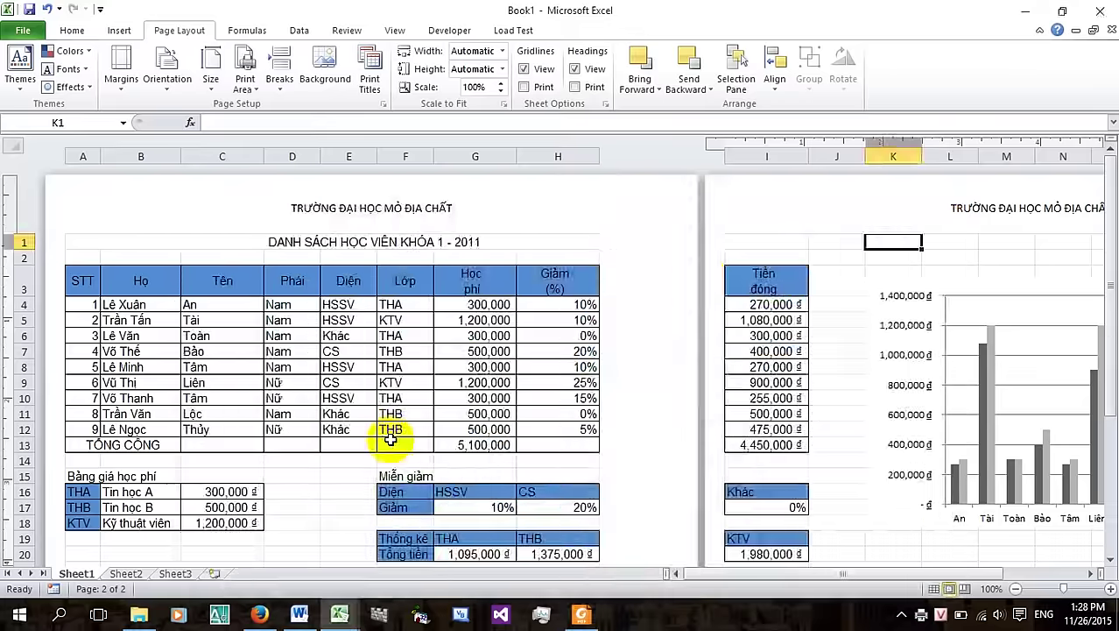
Select G8:H8 and browse the Formulas, Data, Insert and Home ribbon tabs
left_click_drag(552, 366, 491, 366)
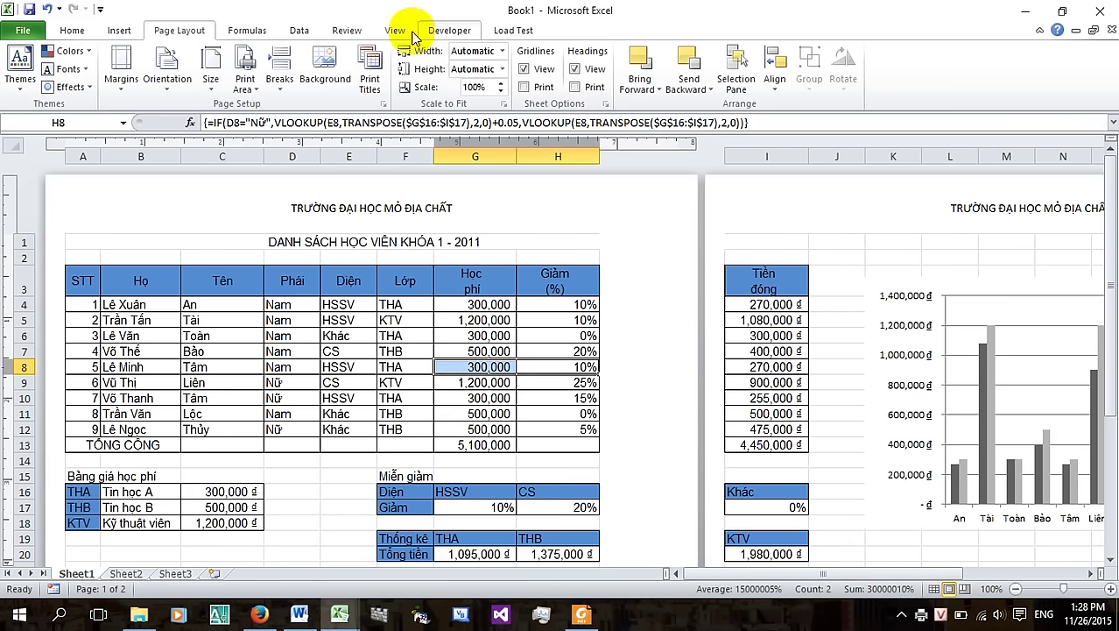
left_click(247, 32)
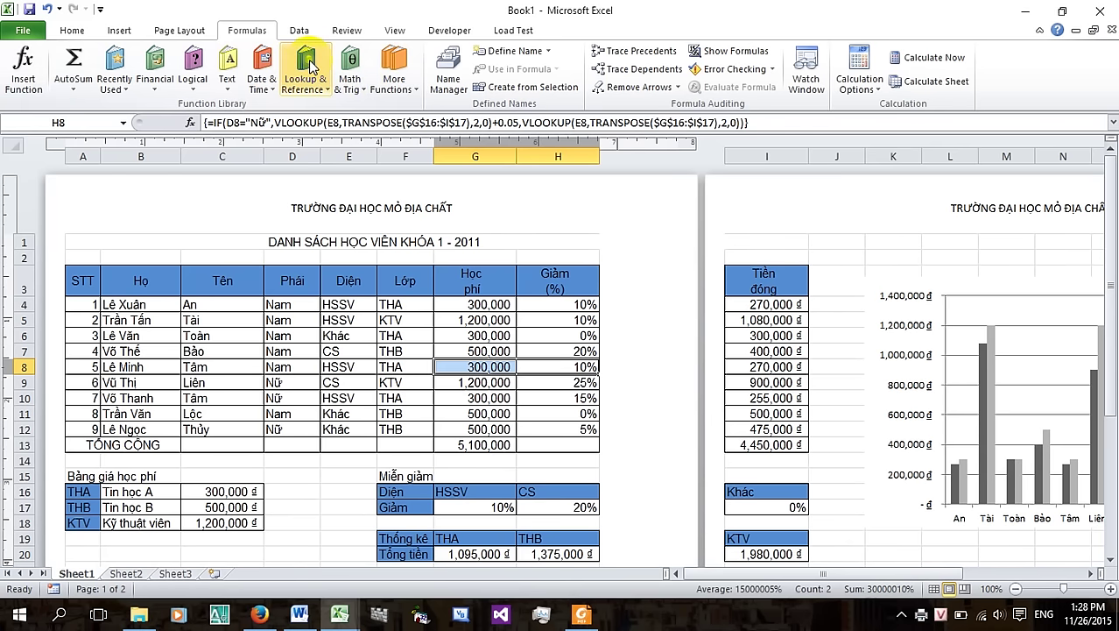
left_click(298, 30)
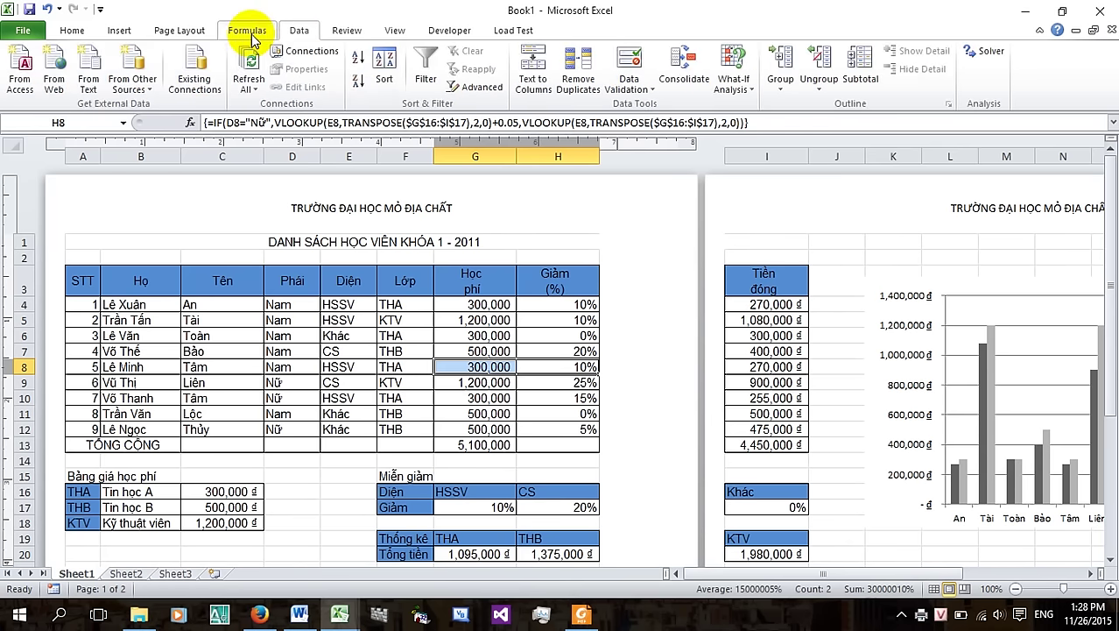
left_click(251, 36)
left_click(178, 28)
left_click(117, 29)
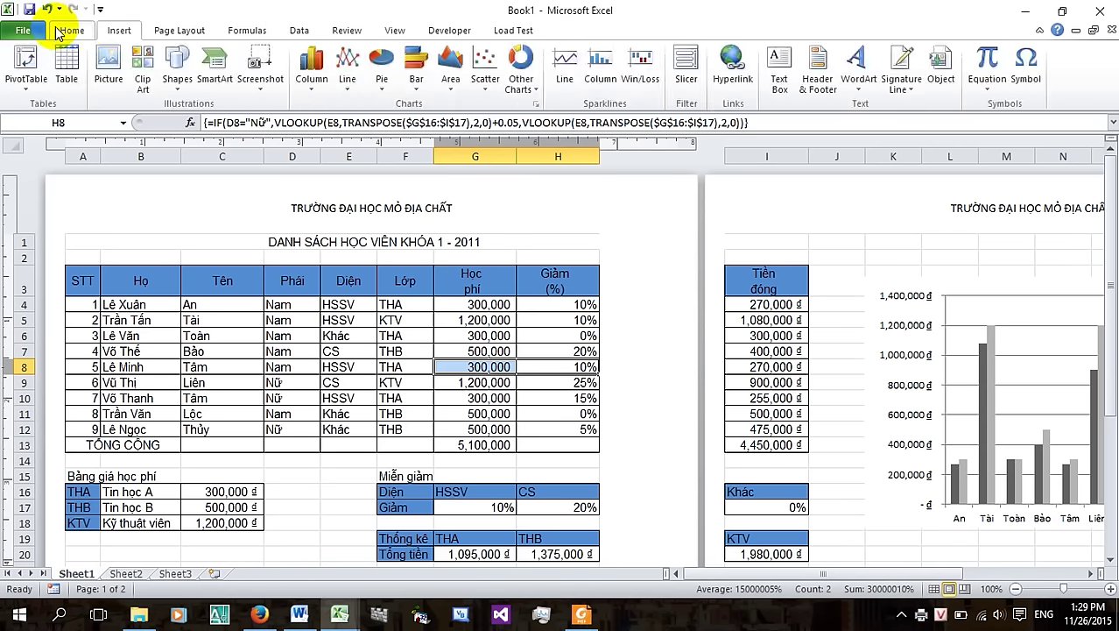
left_click(61, 31)
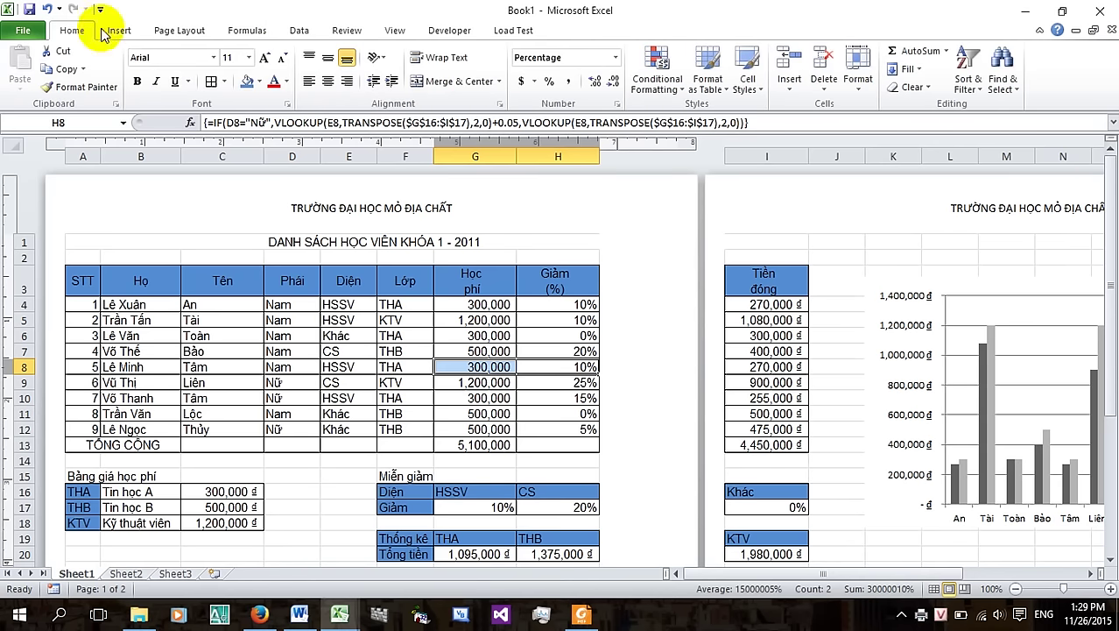
Check G9's VLOOKUP formula and switch the sheet back to Normal view
left_click(453, 367)
left_click(464, 383)
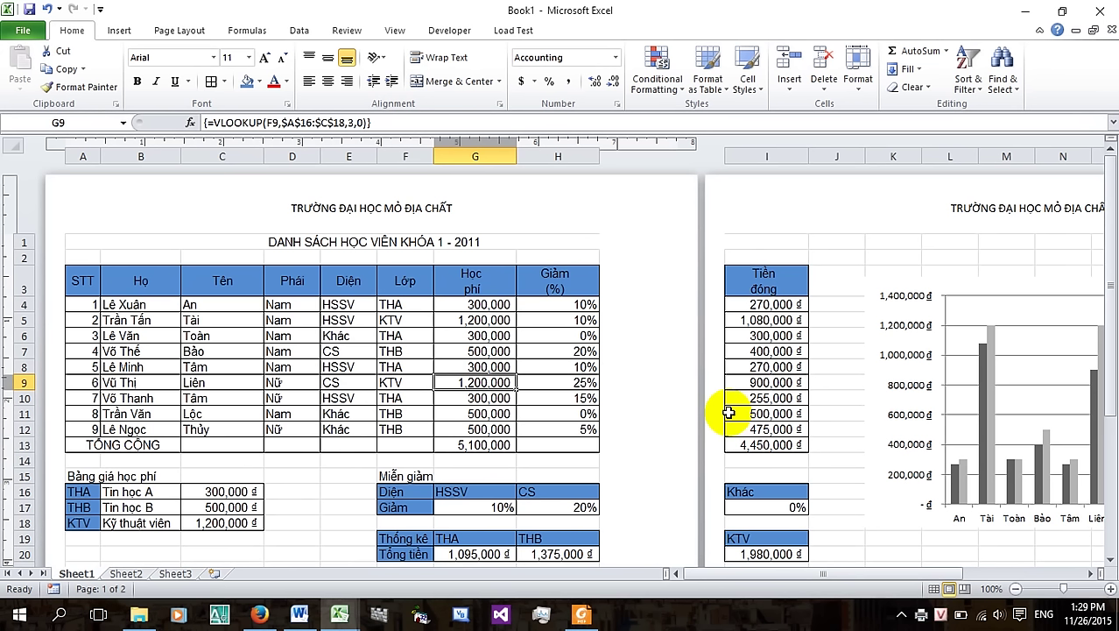
left_click(934, 590)
left_click(826, 487)
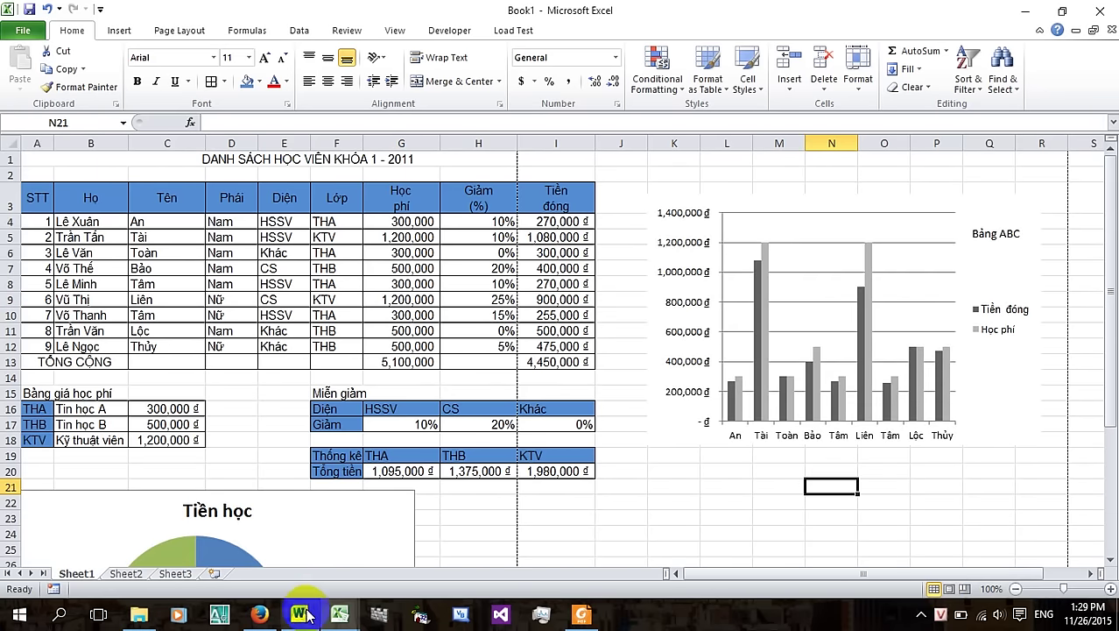
In the Word function list, drag COUNTIF above COUNT, right after IF, then minimize Word
left_click(299, 614)
double_click(311, 233)
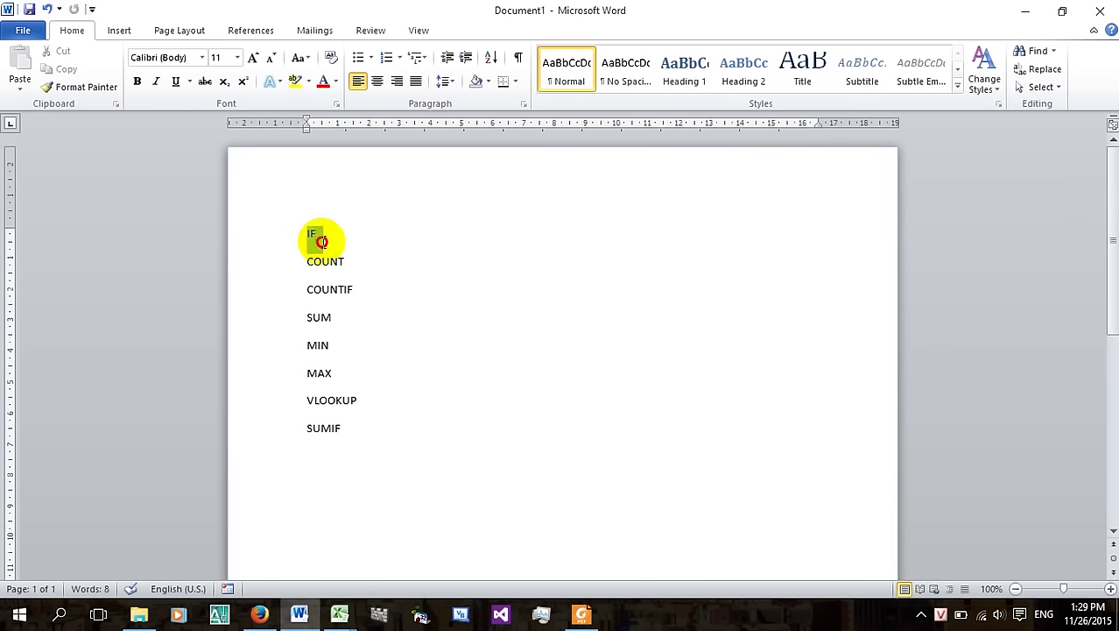
left_click(277, 259)
left_click(303, 294)
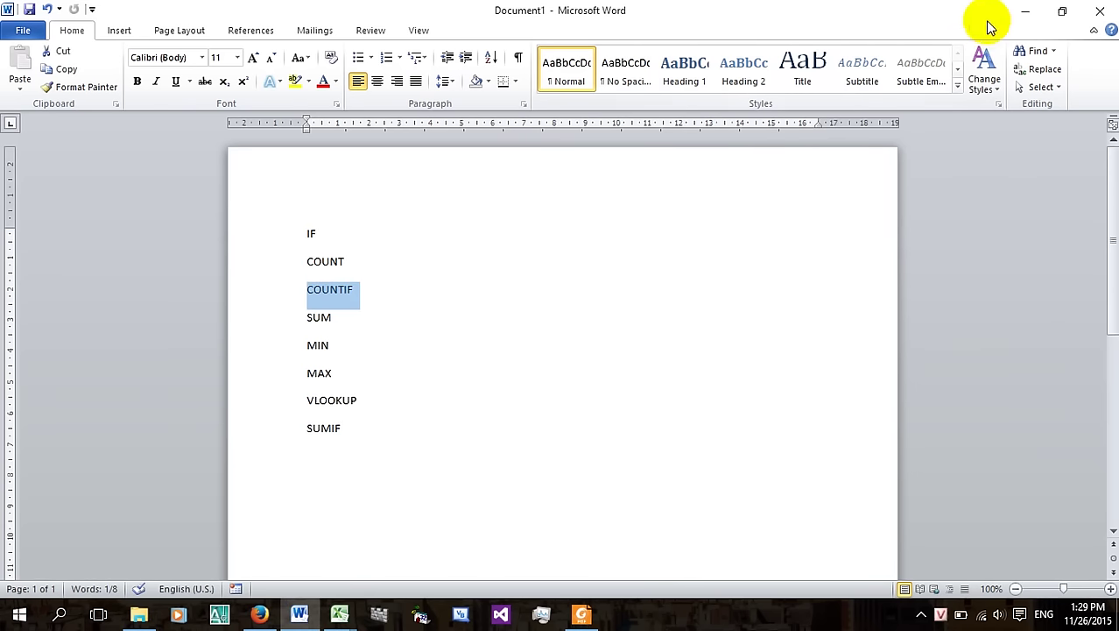
left_click(1013, 11)
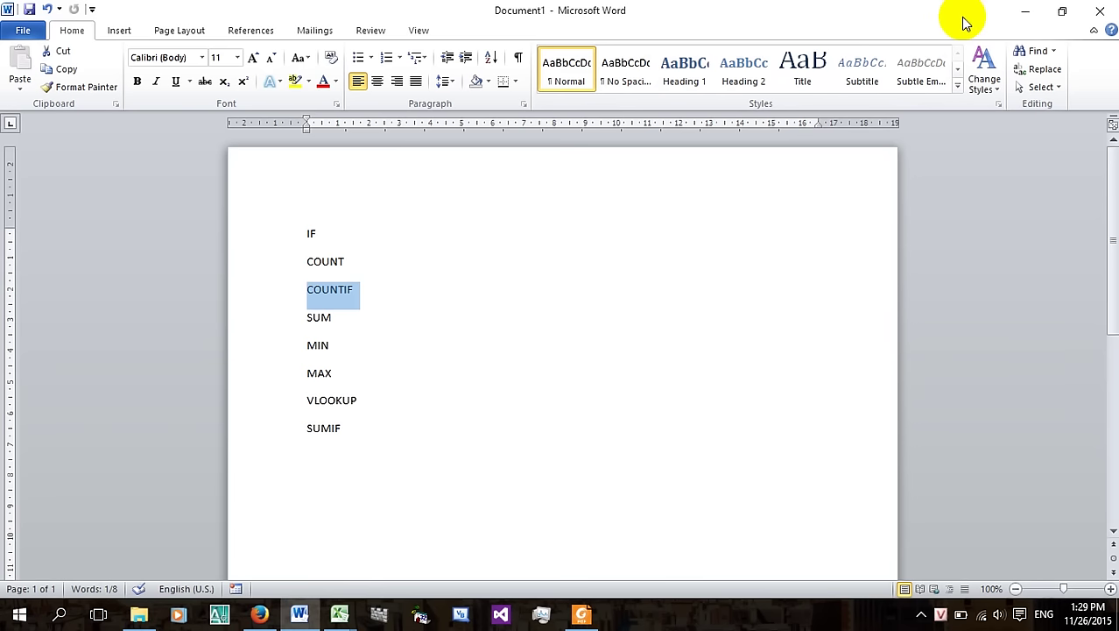
left_click(536, 265)
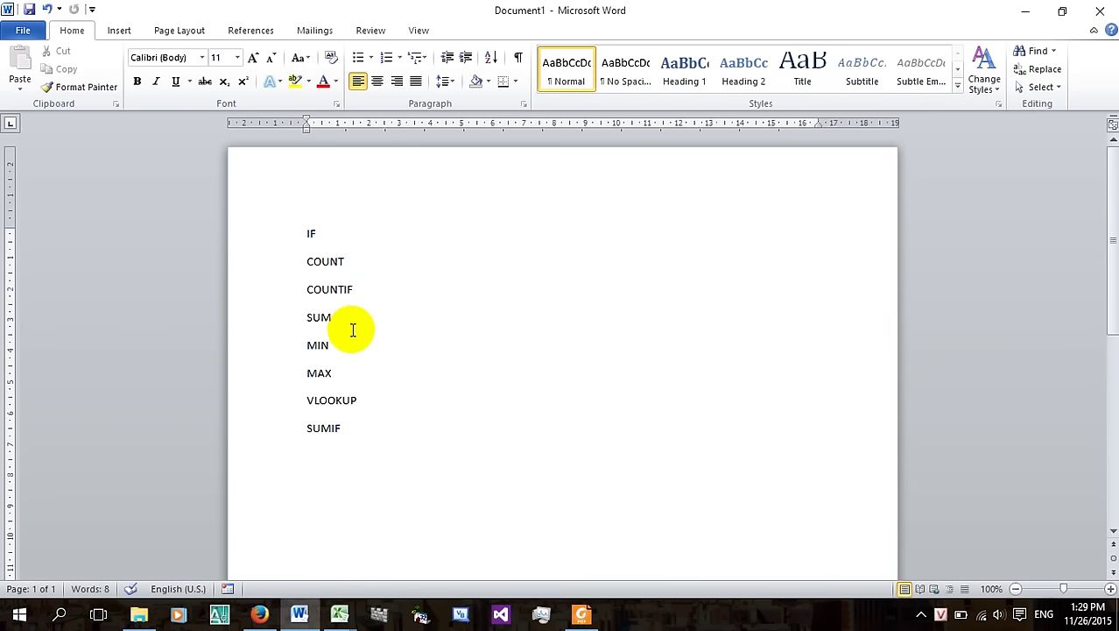
left_click_drag(303, 311, 335, 380)
left_click_drag(355, 291, 280, 289)
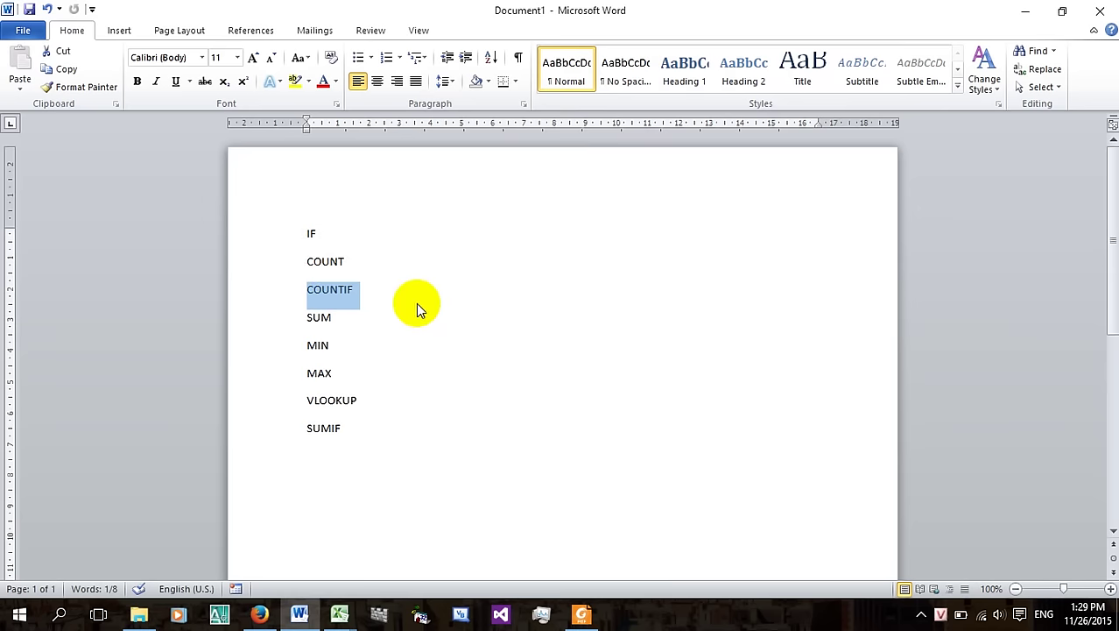
left_click_drag(337, 291, 253, 279)
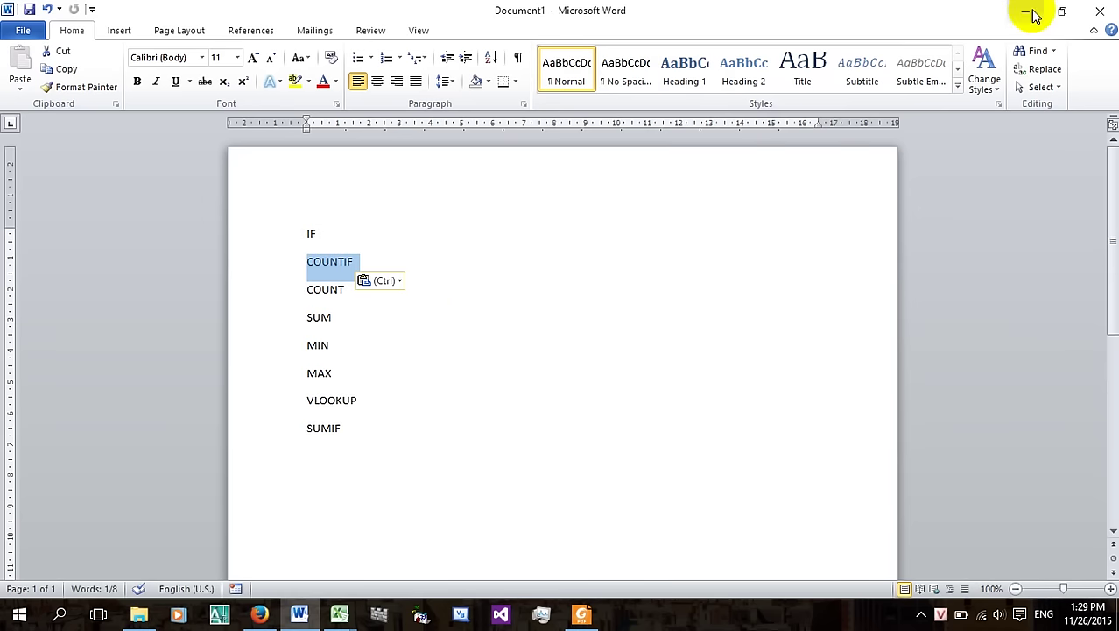
left_click(1025, 10)
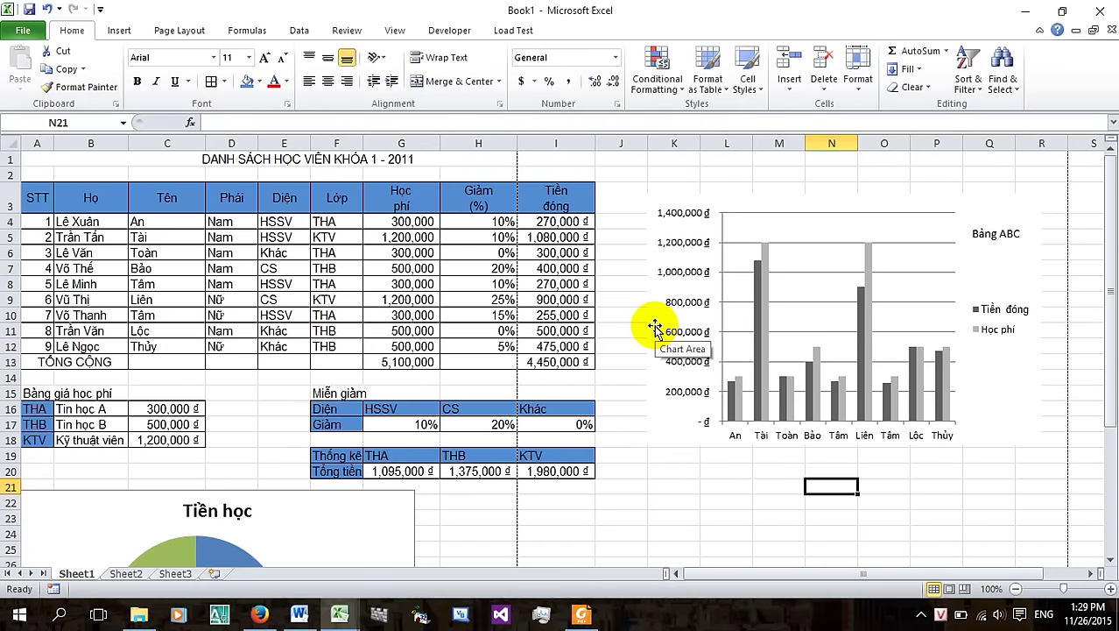
Type the question label 'Bao nhiêu người là nam' into cell I23
scroll(455, 394, "down", 2)
left_click(574, 420)
scroll(571, 411, "up", 1)
left_click(557, 453)
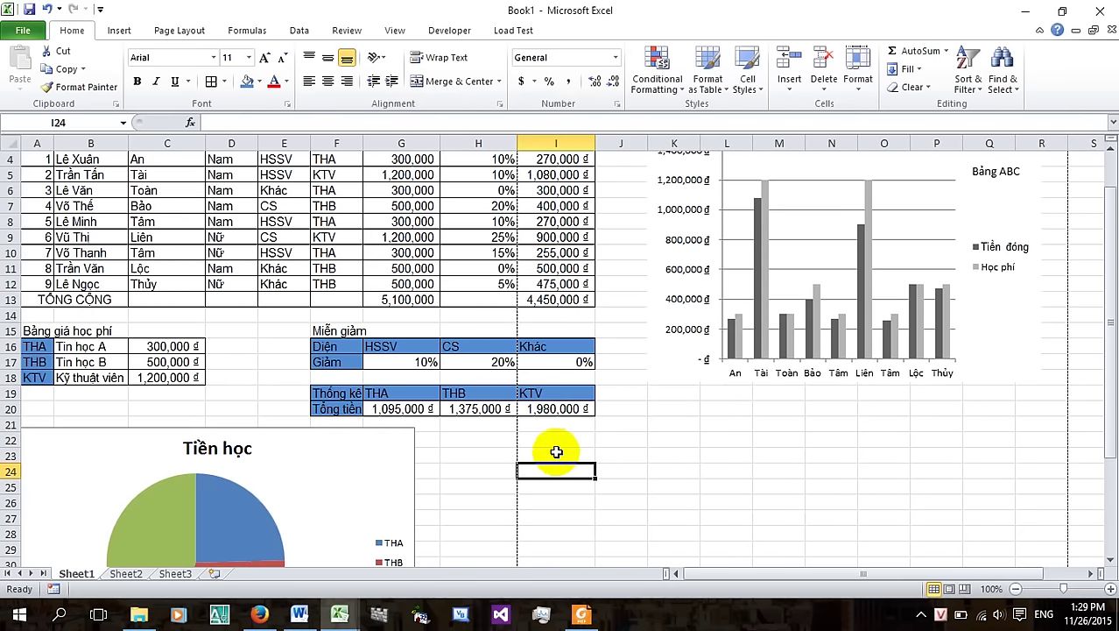
type("bA")
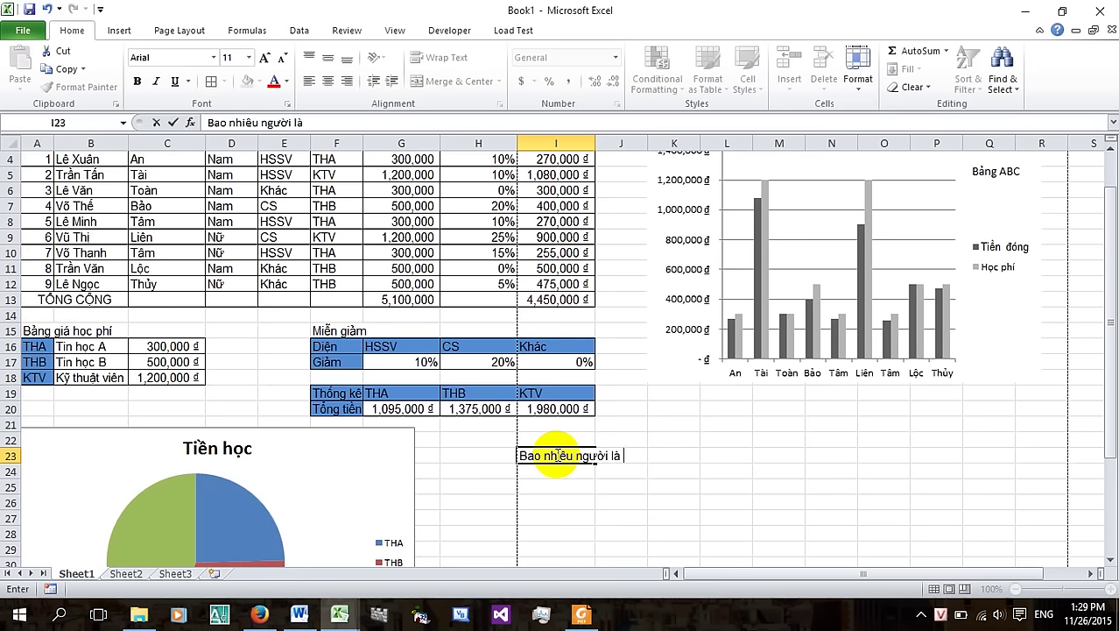
type("nam")
key("Return")
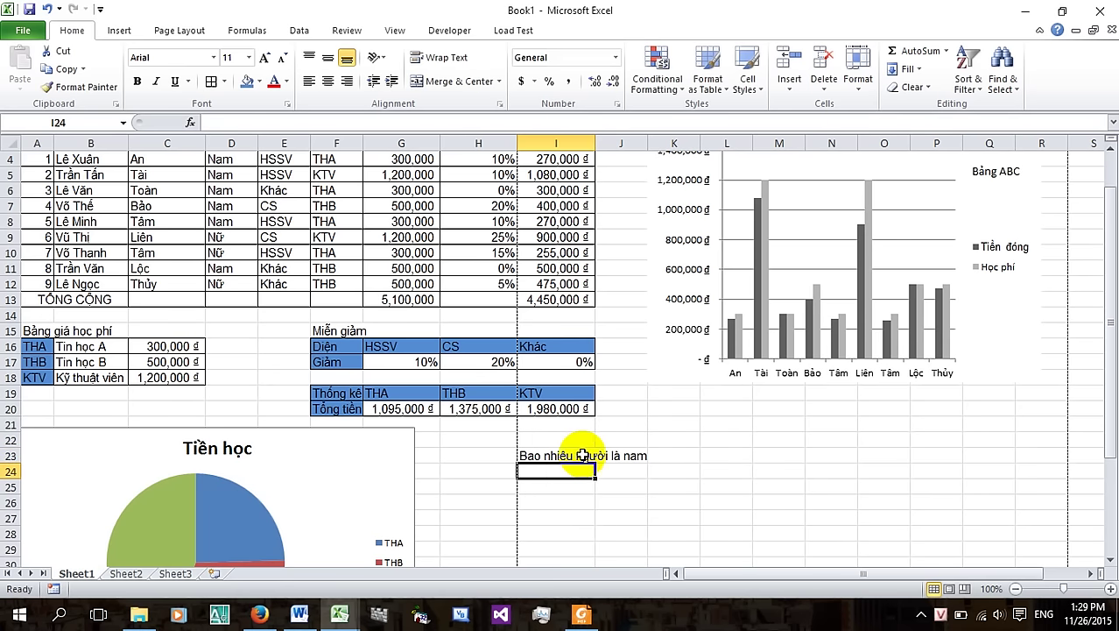
Enter =COUNTIF(D4:D12,"Nam") in I24 as an array formula, giving 6
type("=")
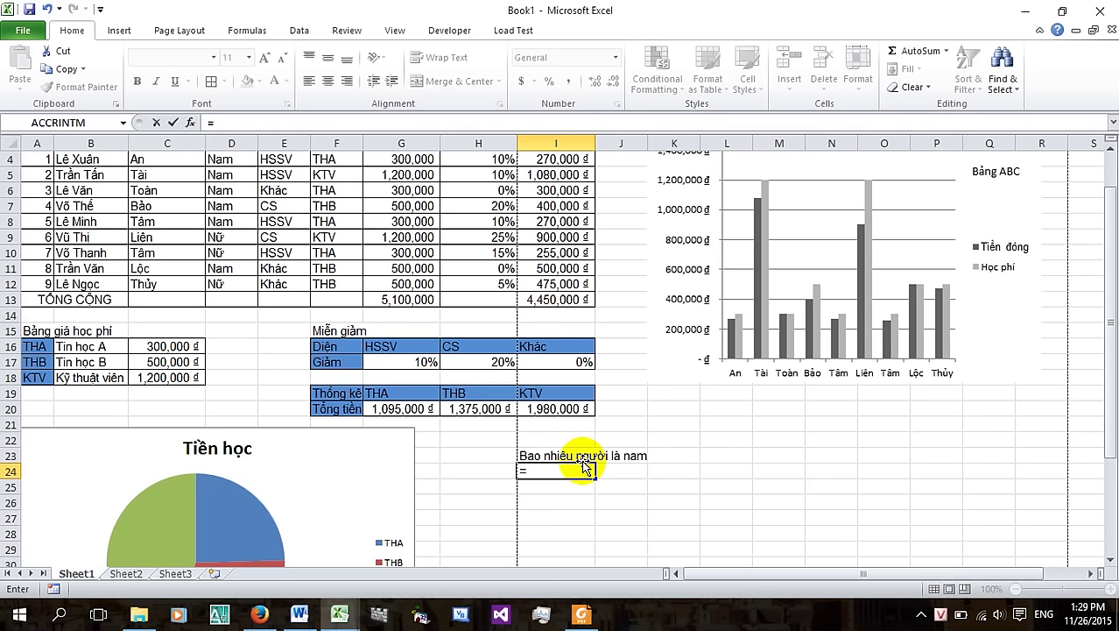
type("cu")
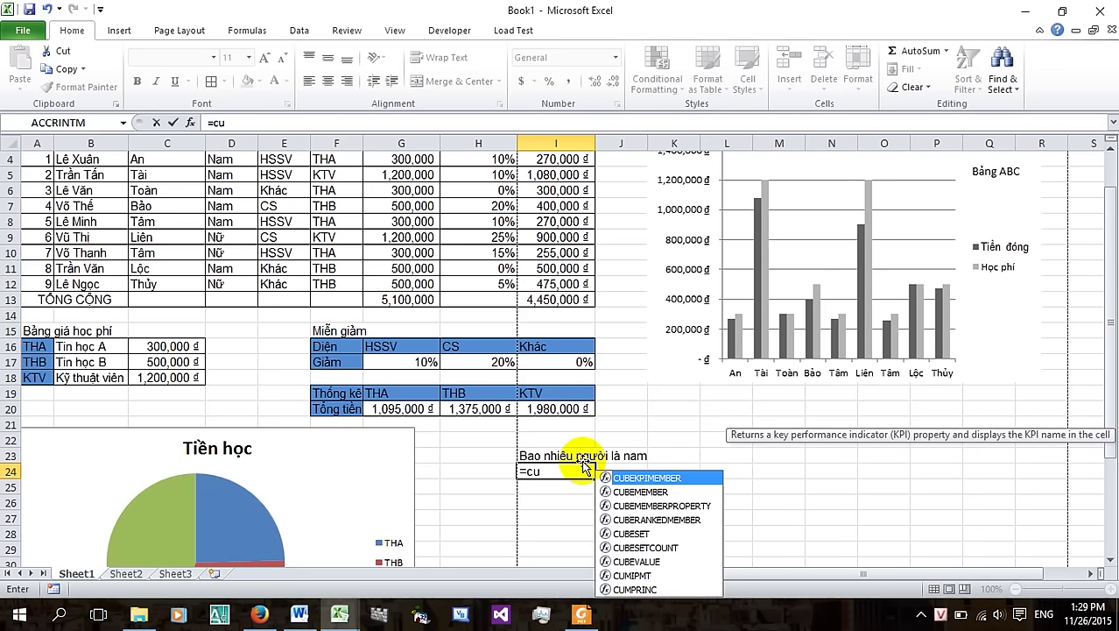
type("o")
key("BackSpace")
key("BackSpace")
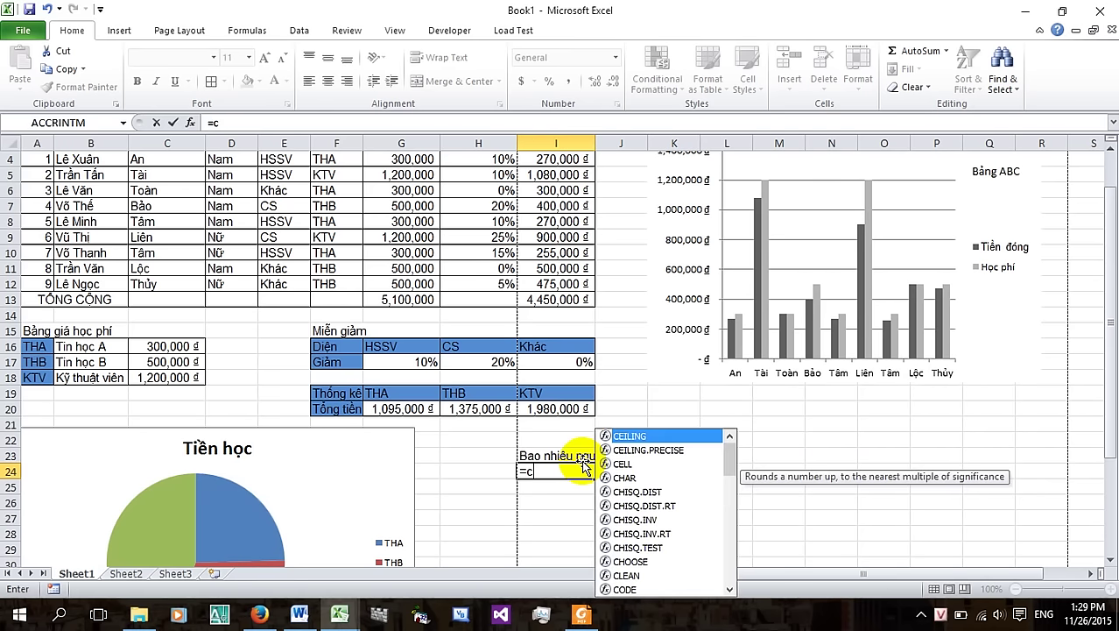
type("ountif")
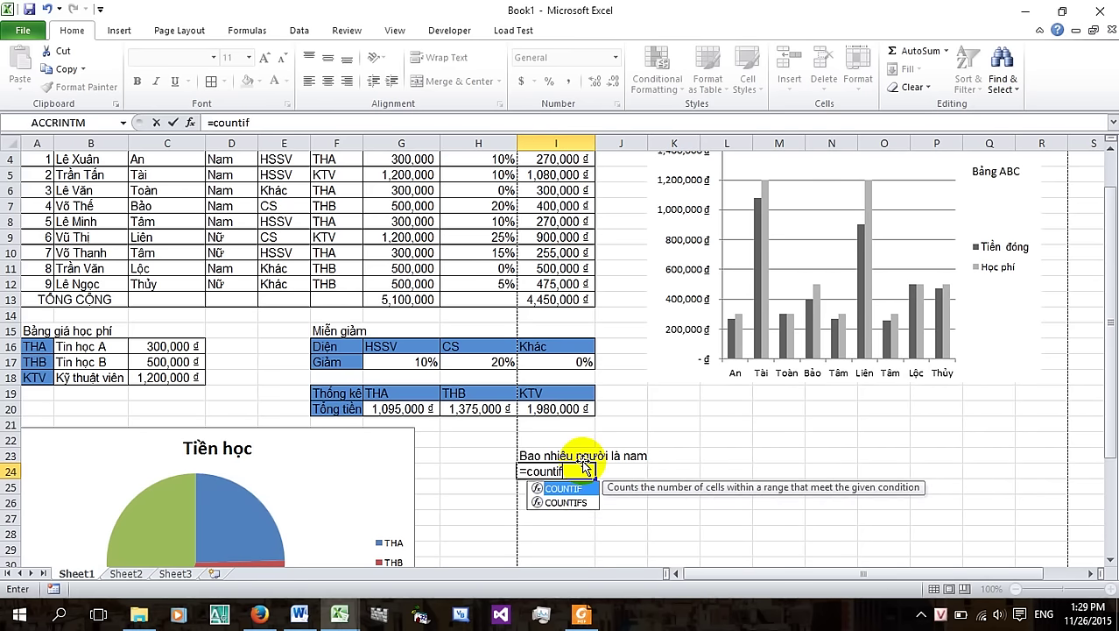
type("(")
scroll(417, 407, "up", 1)
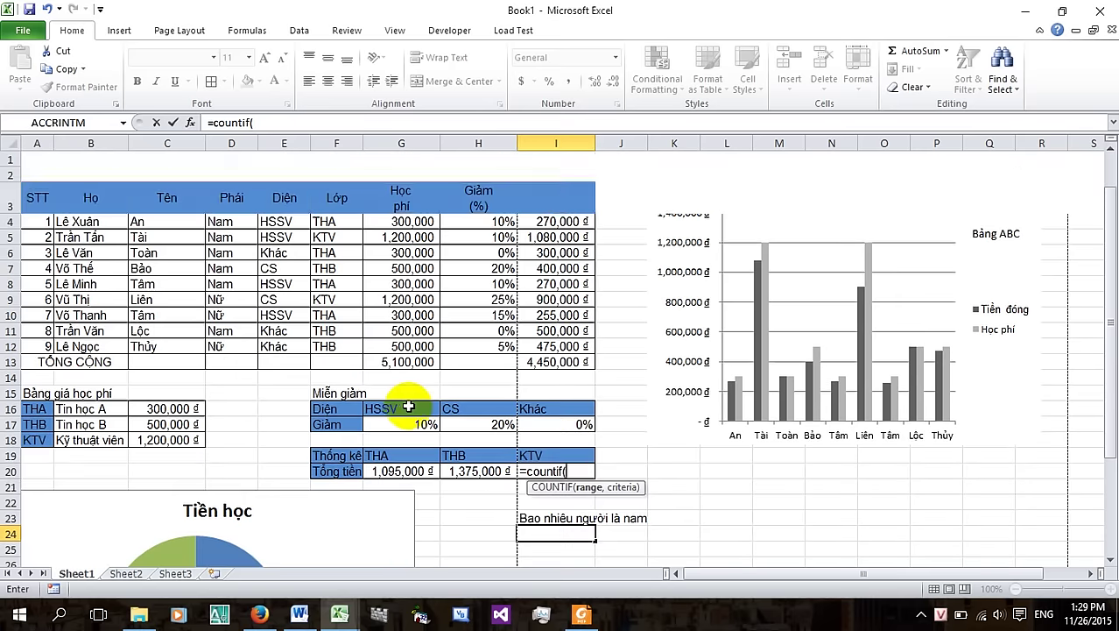
left_click_drag(238, 224, 229, 340)
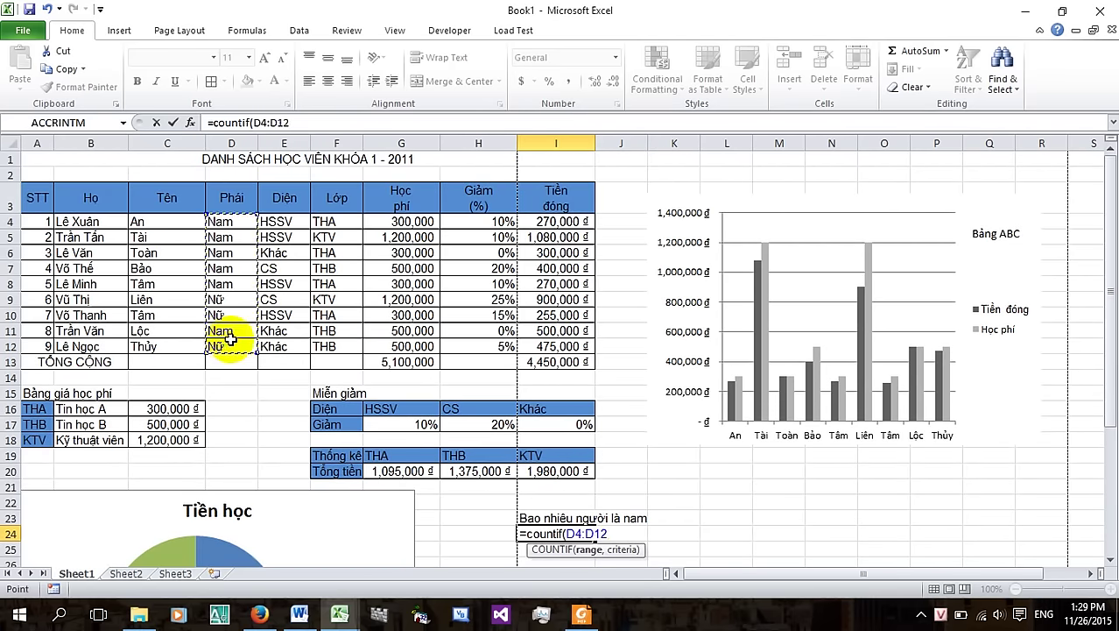
type(",\"Nam")
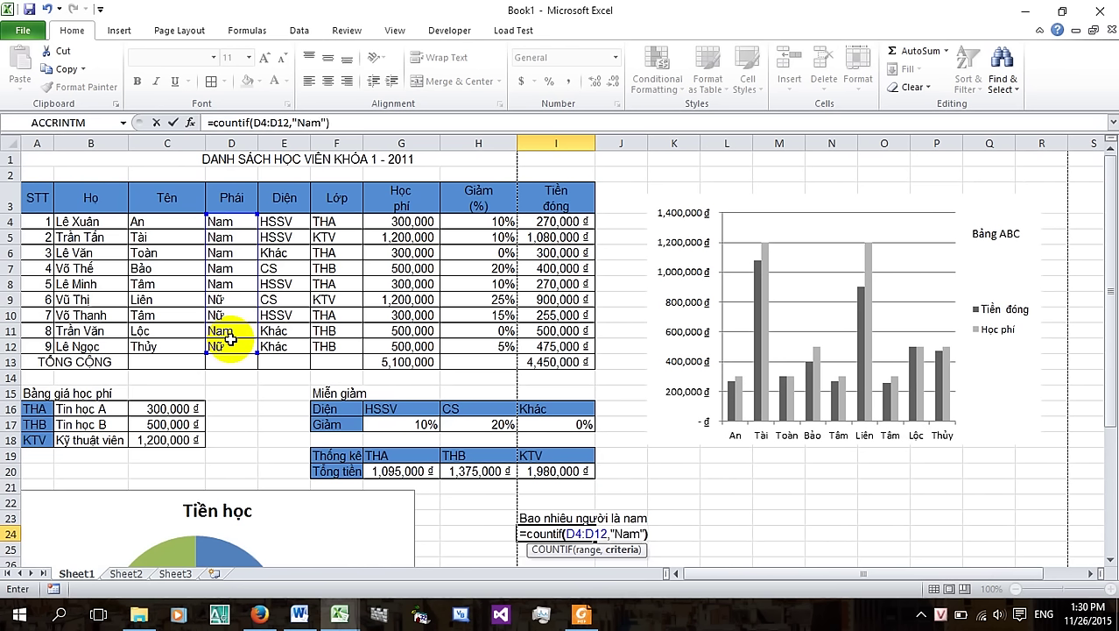
key("ctrl+shift+Return")
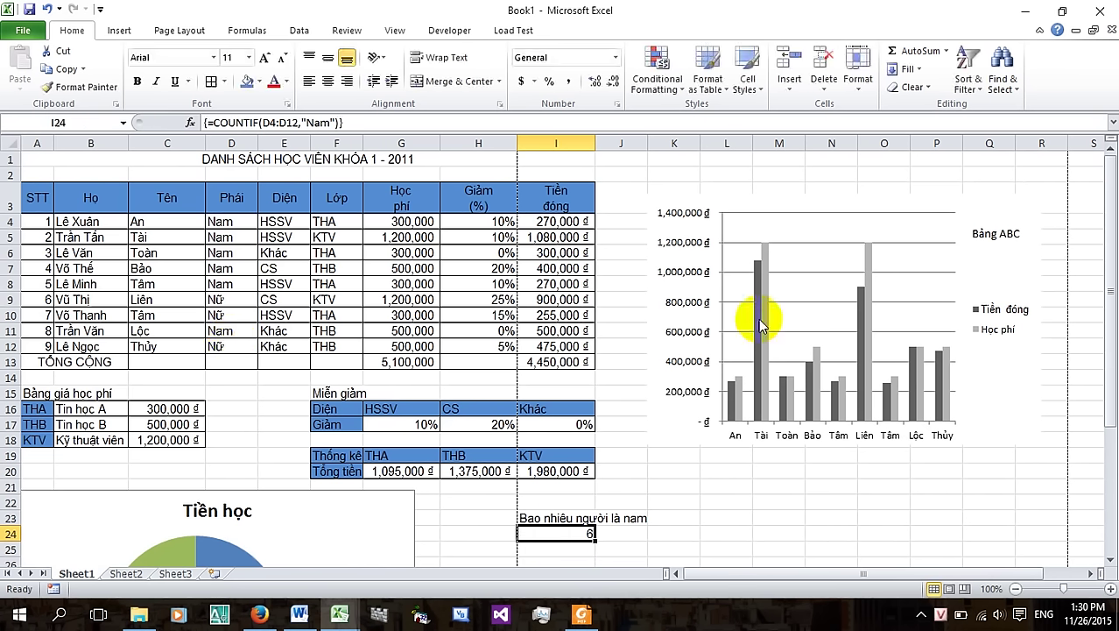
left_click(325, 130)
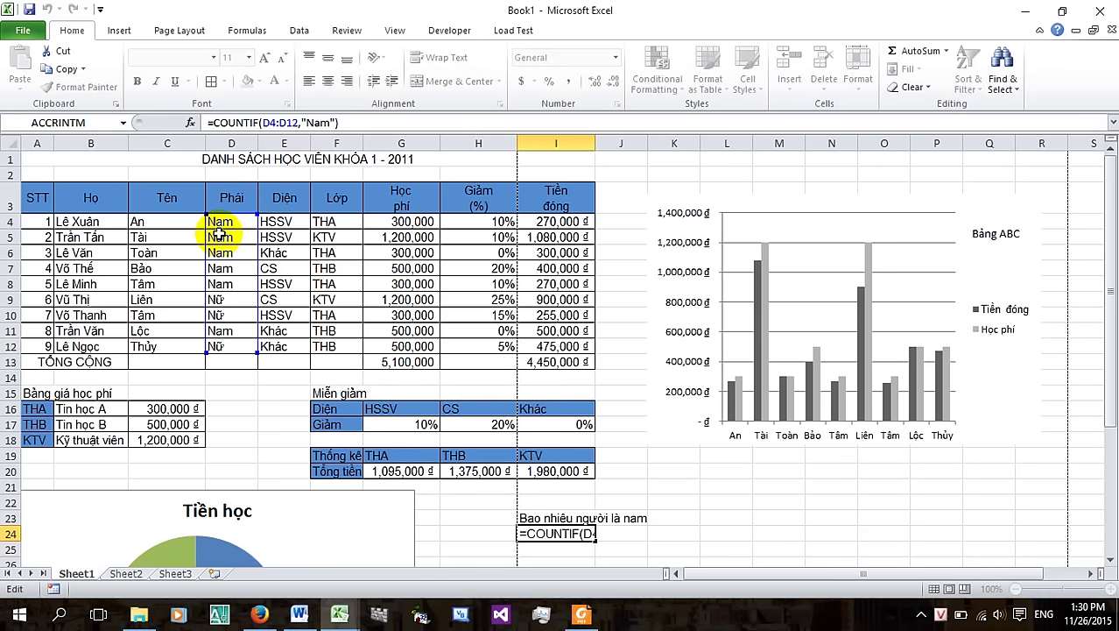
Inspect I24's COUNTIF formula and G4's fee lookup formula without changing them
left_click(224, 222)
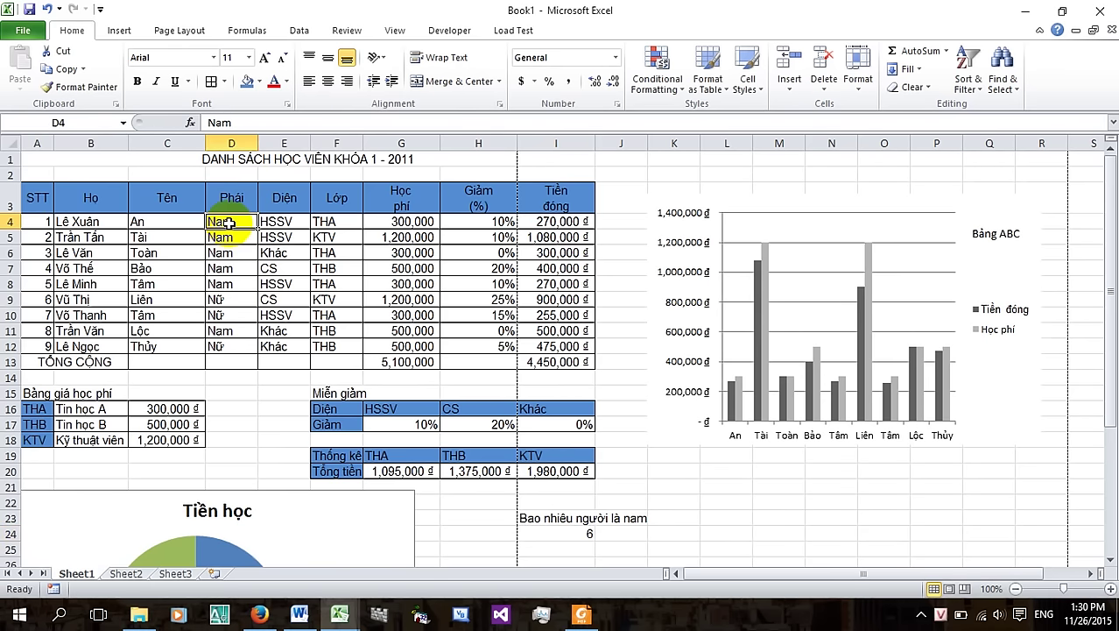
left_click(583, 531)
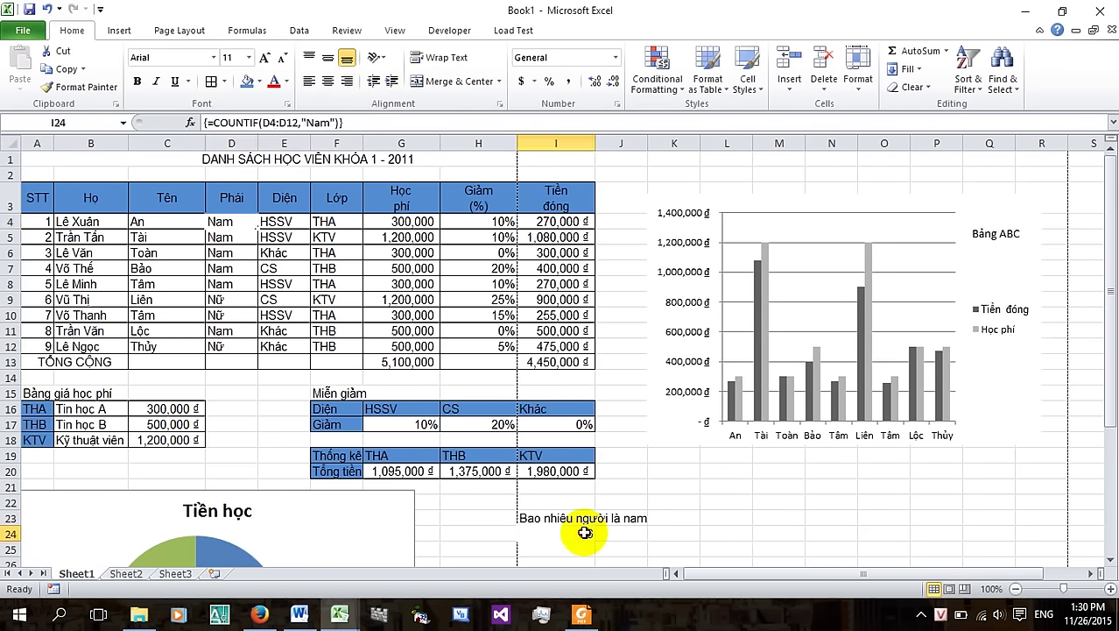
left_click(315, 123)
double_click(314, 122)
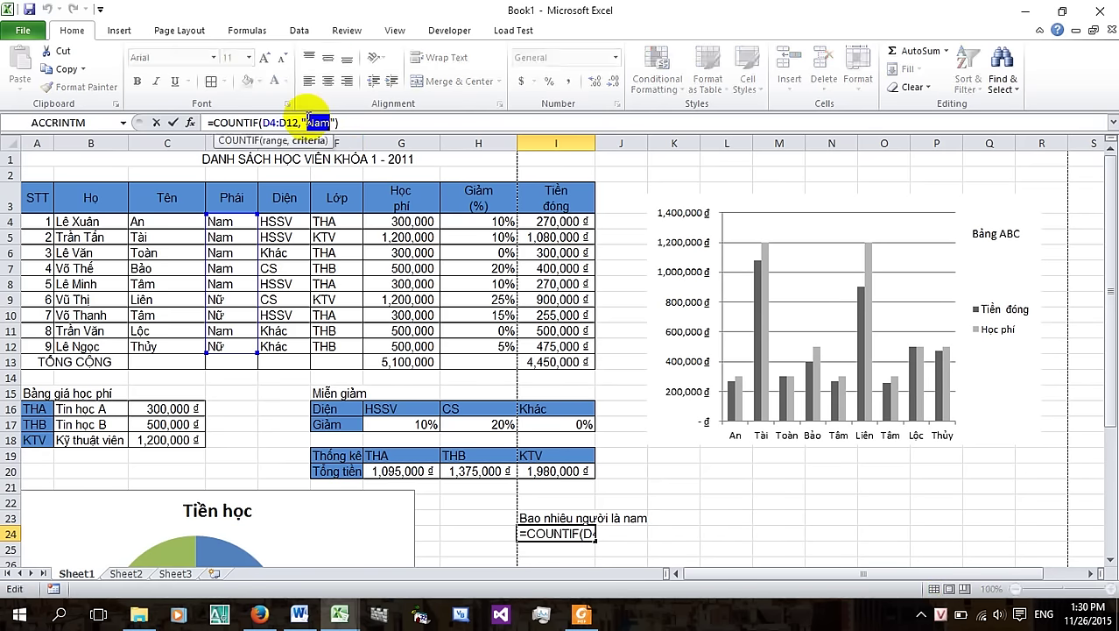
key("Escape")
left_click(377, 214)
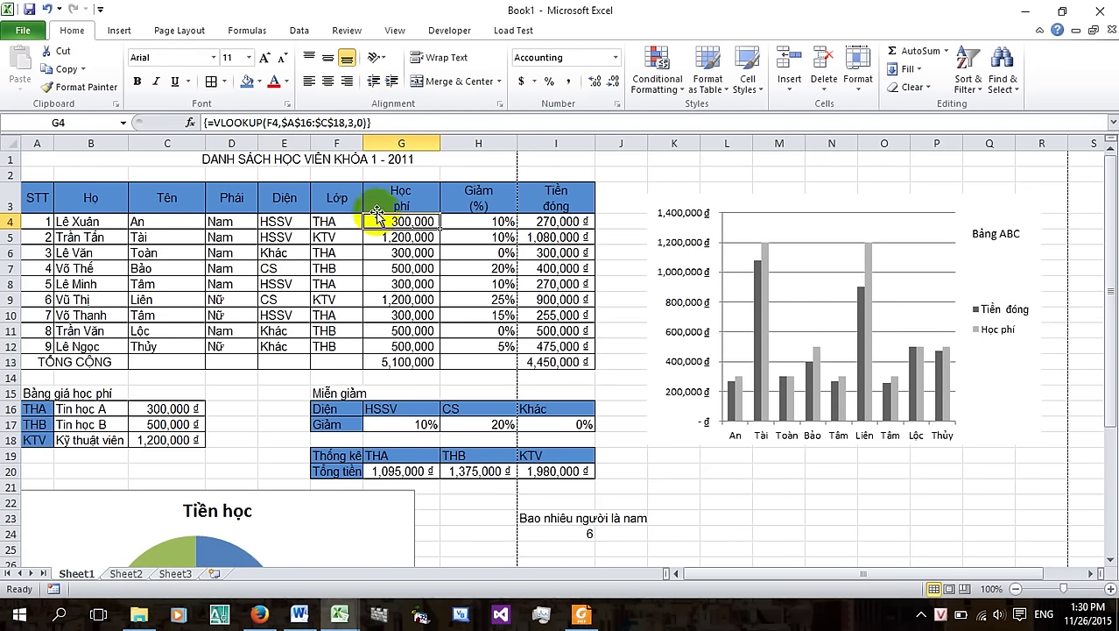
Change I24 to count fees of 300000 in G4:G12, giving 4
left_click(583, 530)
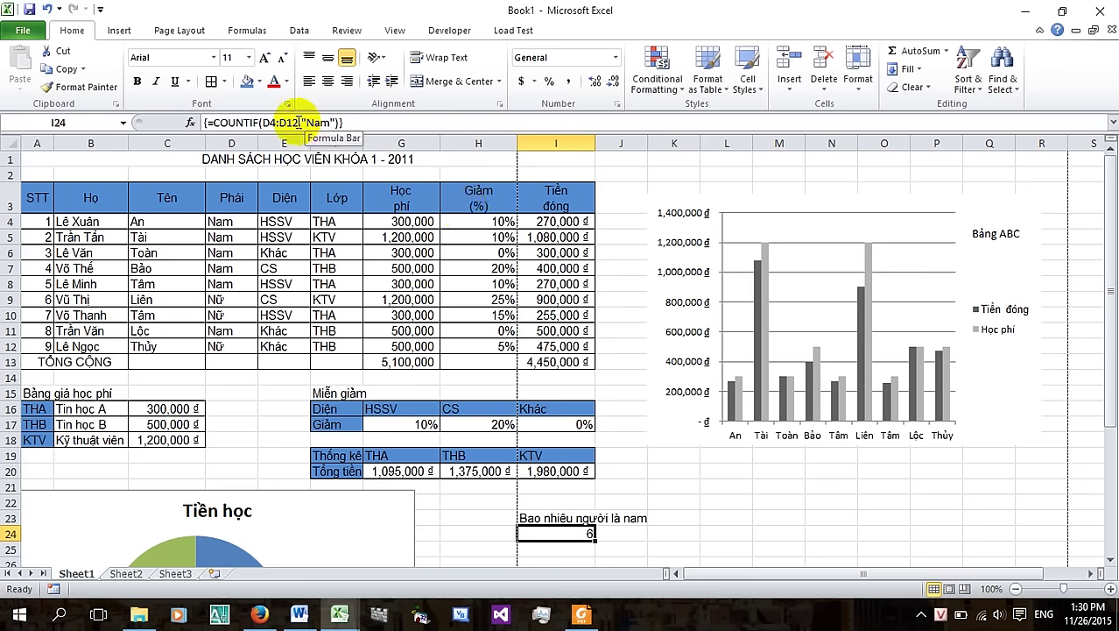
left_click_drag(297, 123, 264, 123)
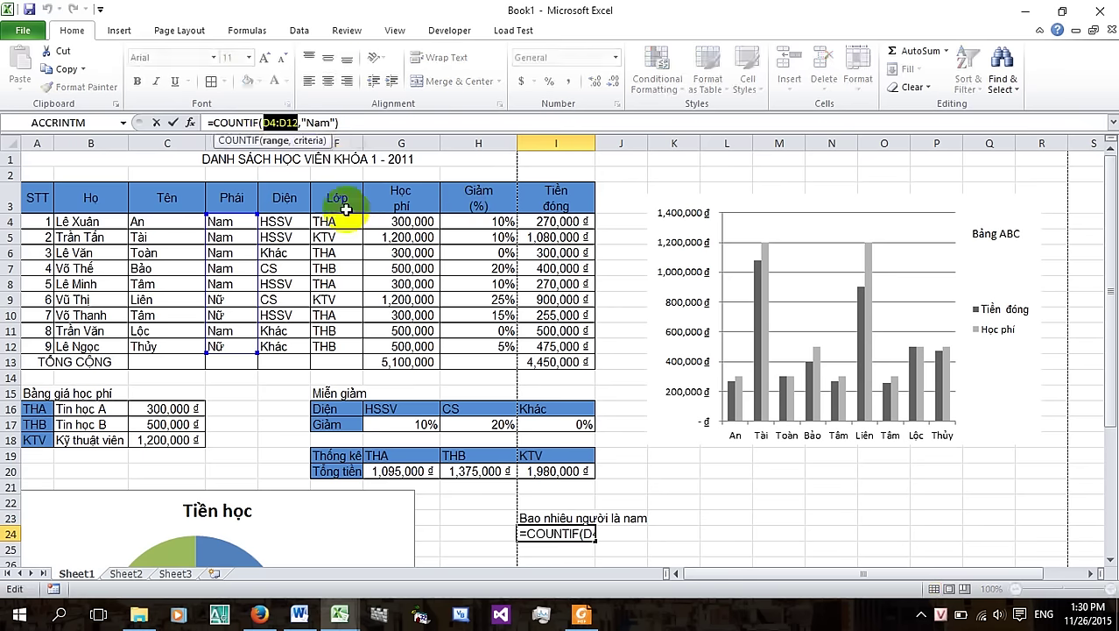
left_click_drag(390, 221, 433, 345)
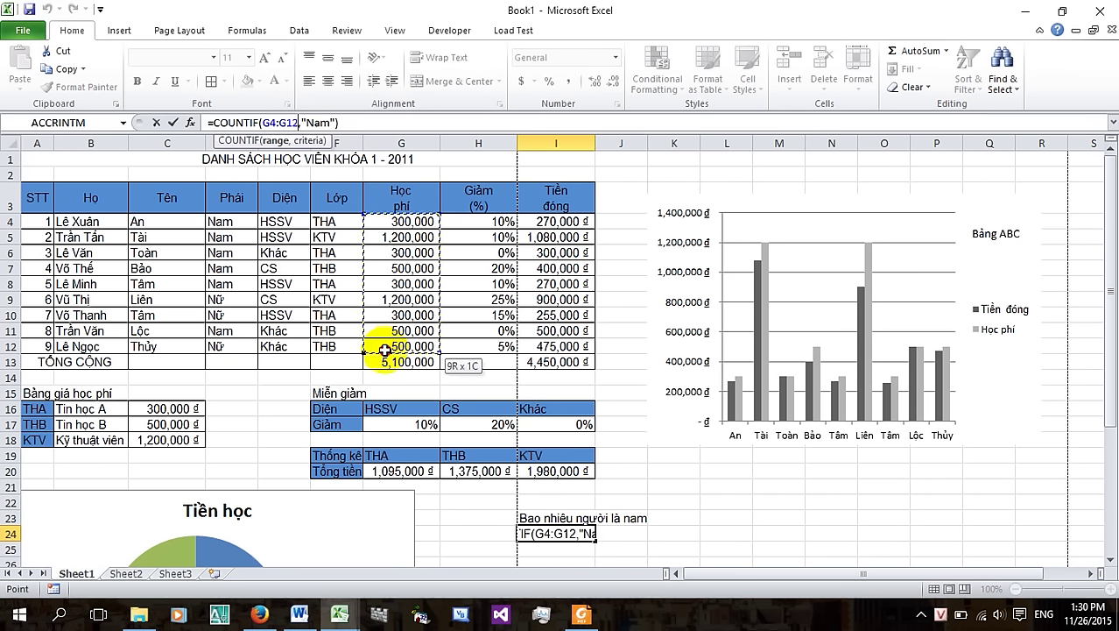
left_click_drag(337, 123, 307, 123)
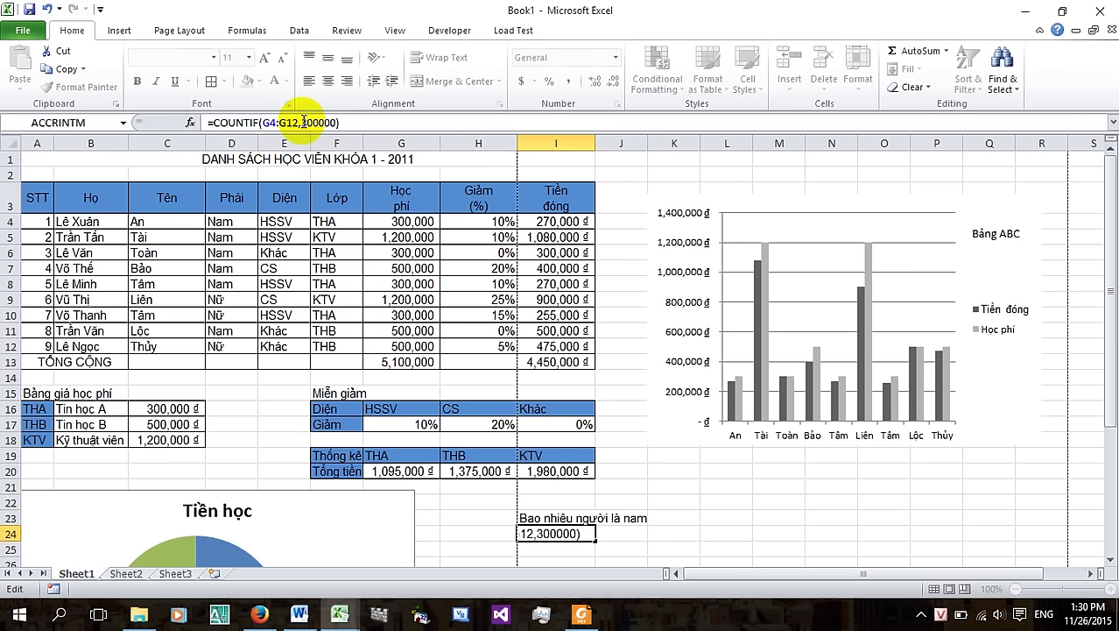
key("ctrl+shift+Return")
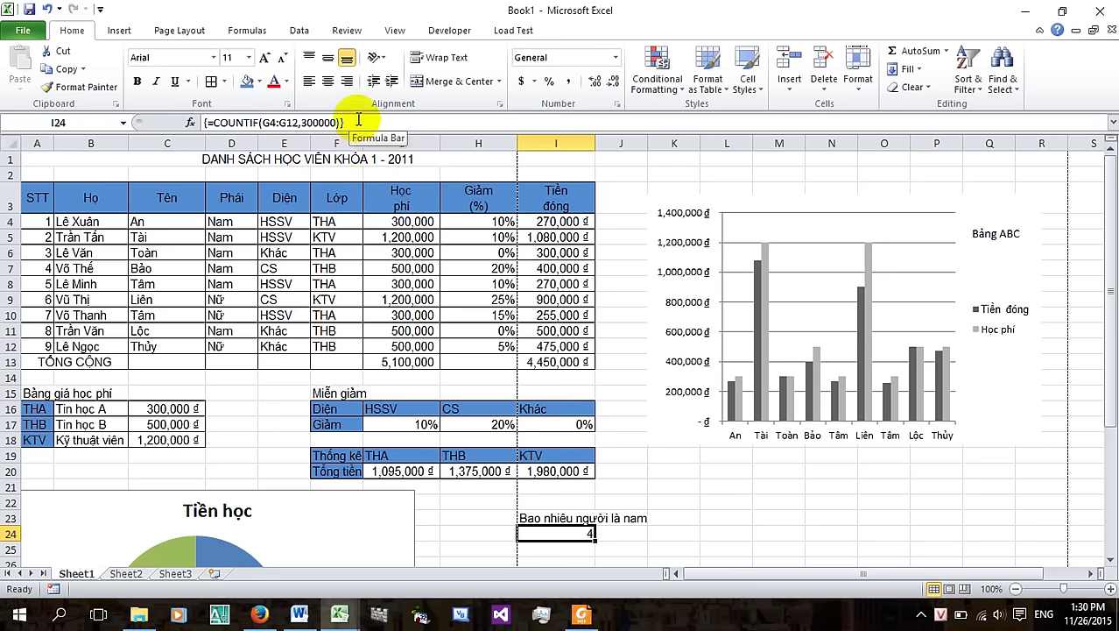
left_click(302, 120)
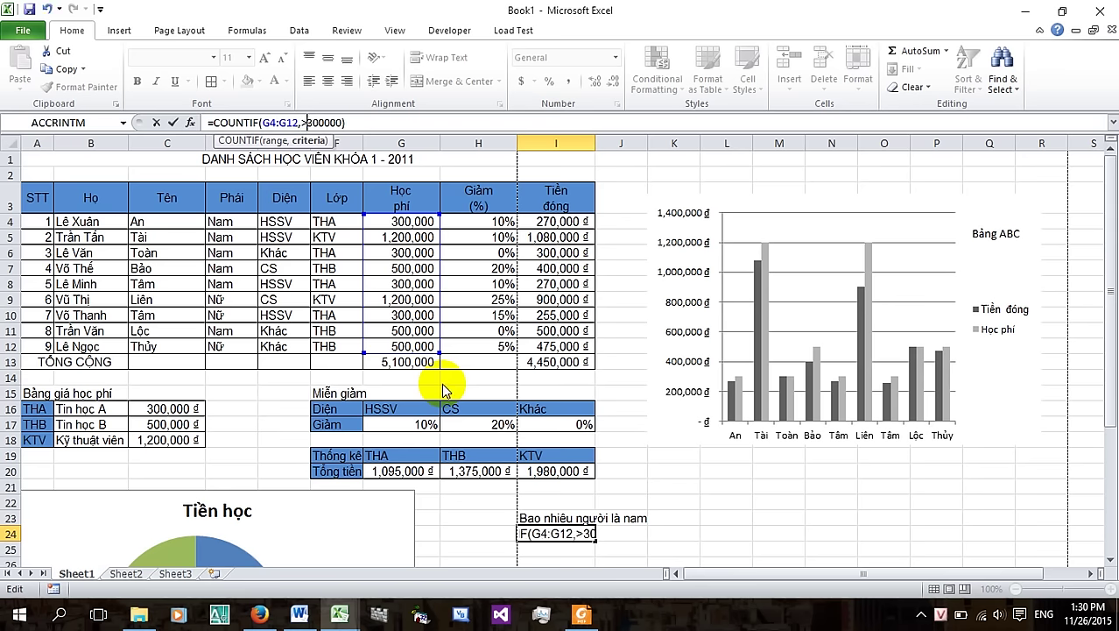
key("Return")
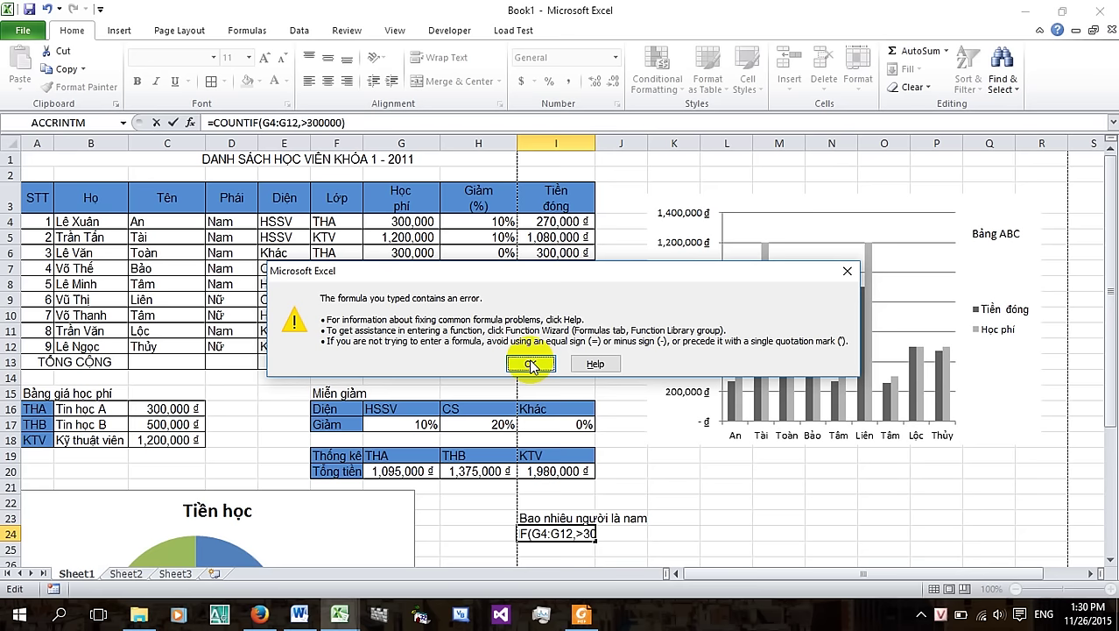
left_click(536, 363)
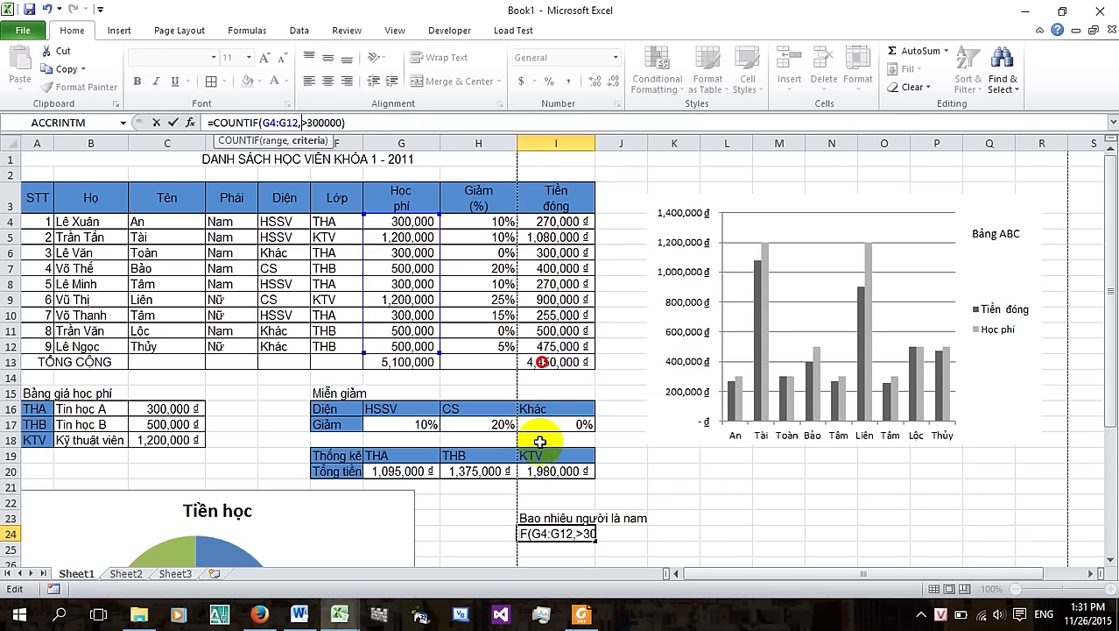
left_click(549, 536)
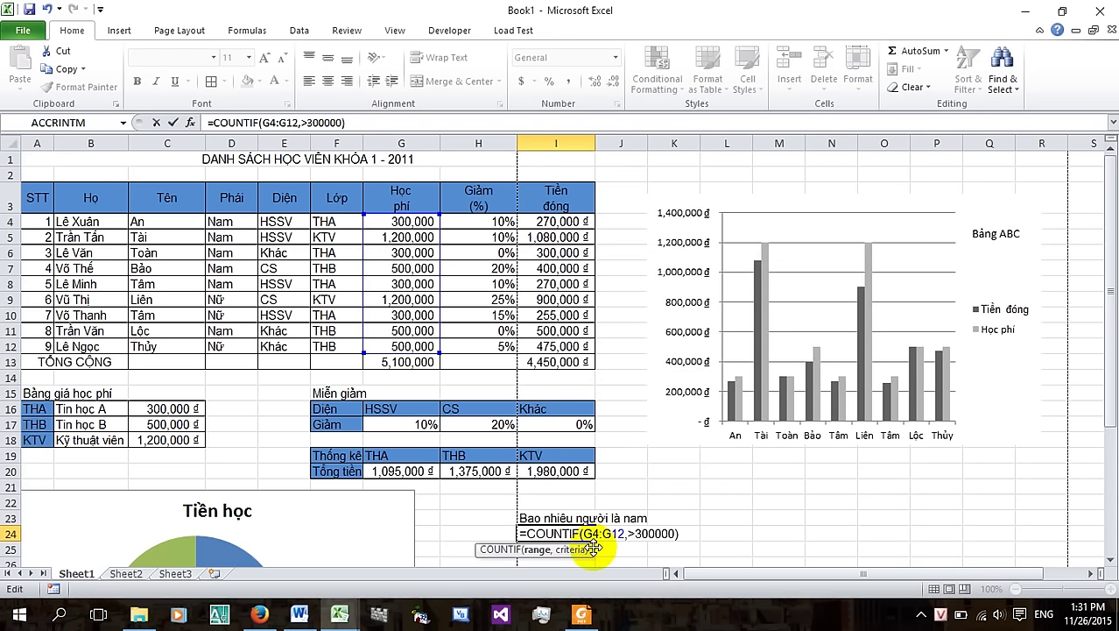
key("ctrl+shift+Return")
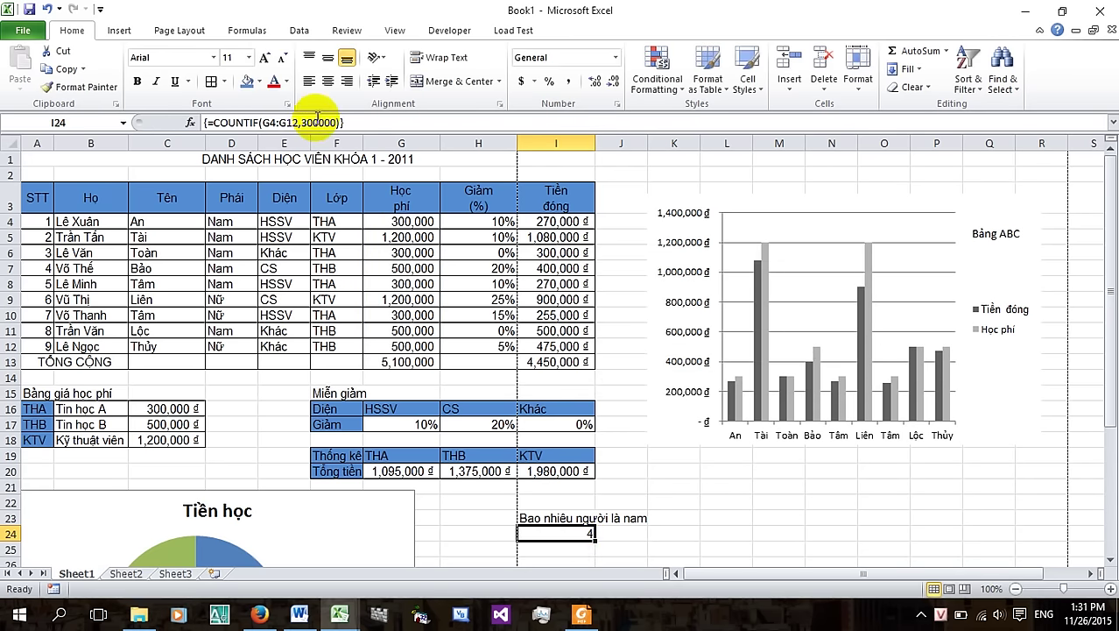
left_click(317, 121)
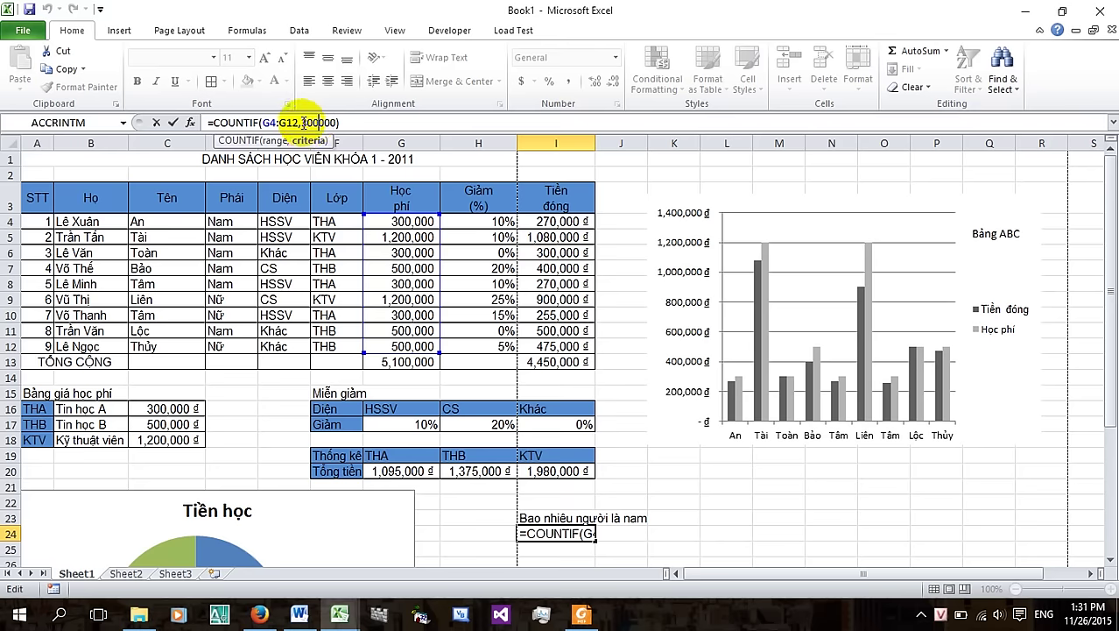
key("ctrl+shift+Return")
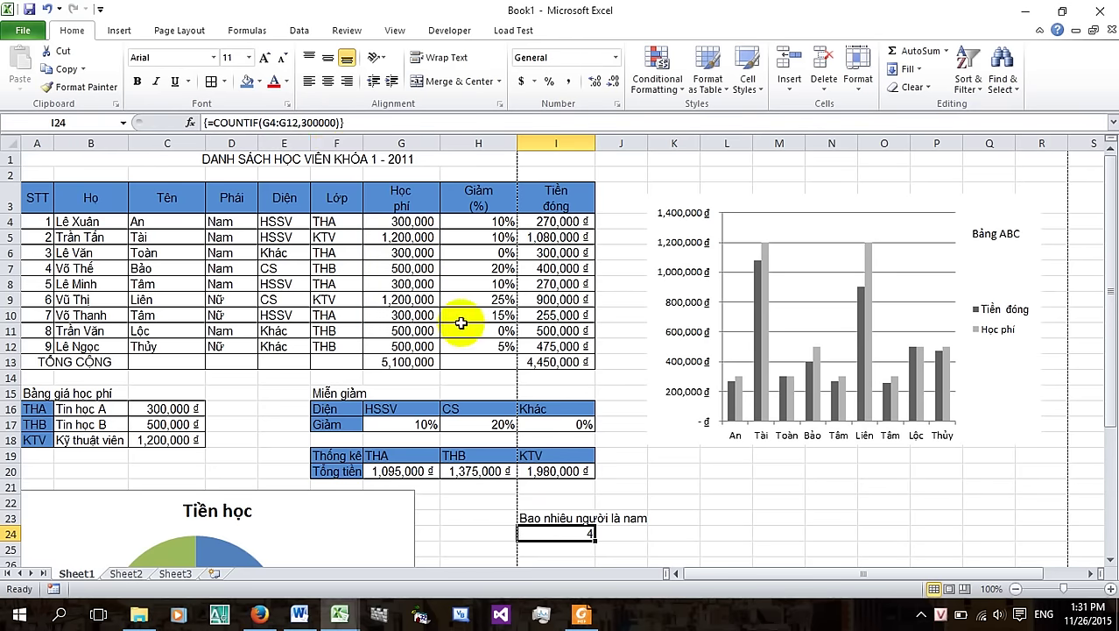
scroll(461, 323, "down", 3)
scroll(460, 323, "up", 3)
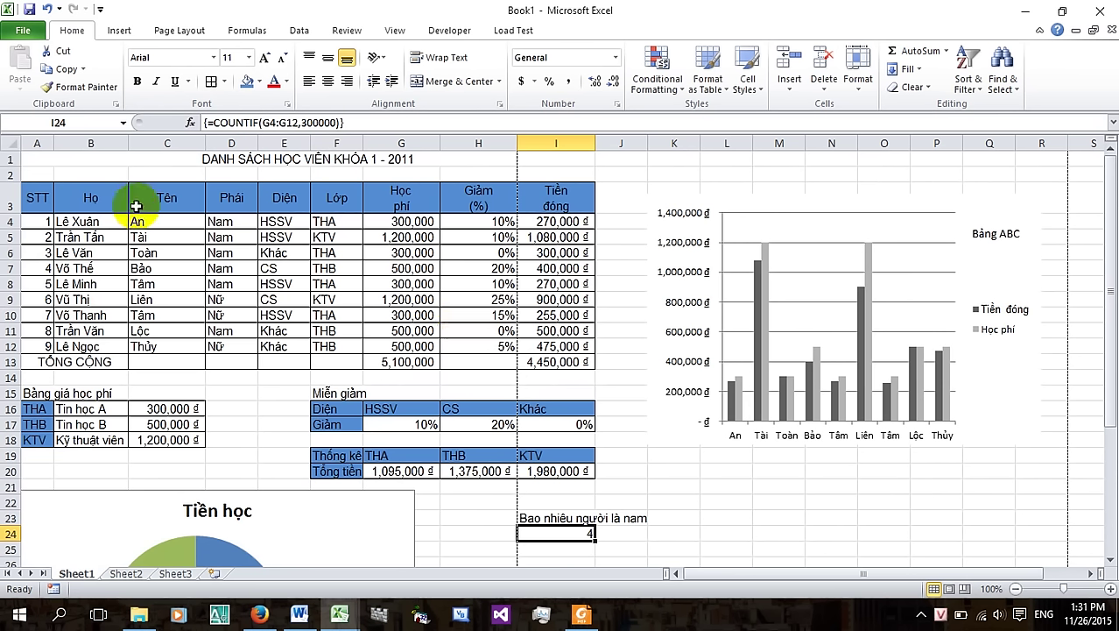
left_click_drag(33, 198, 568, 355)
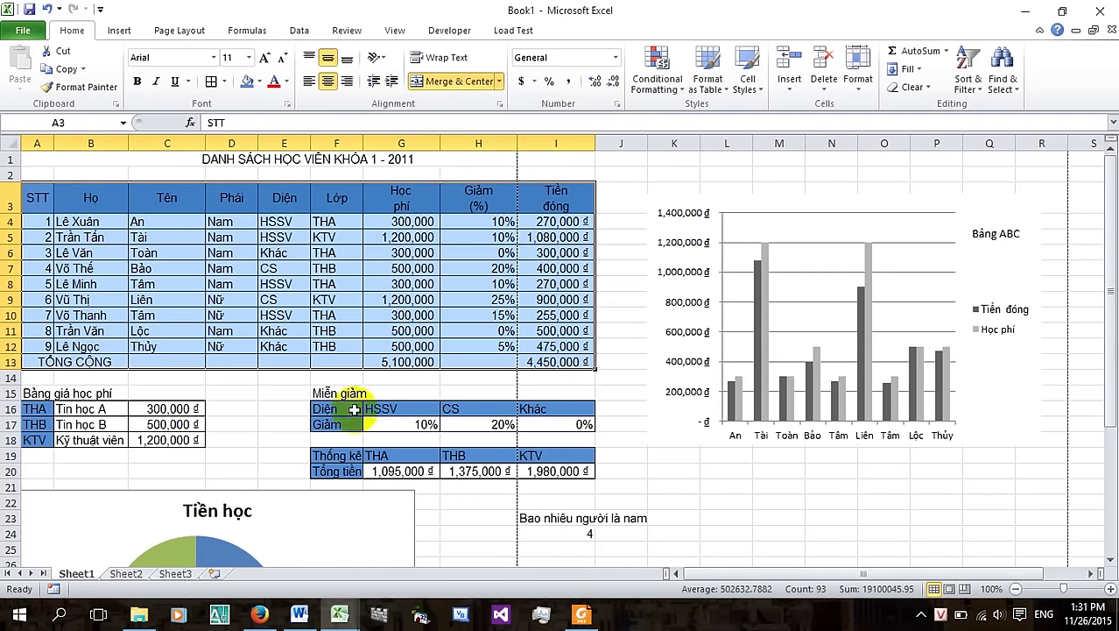
left_click(388, 388)
left_click(391, 378)
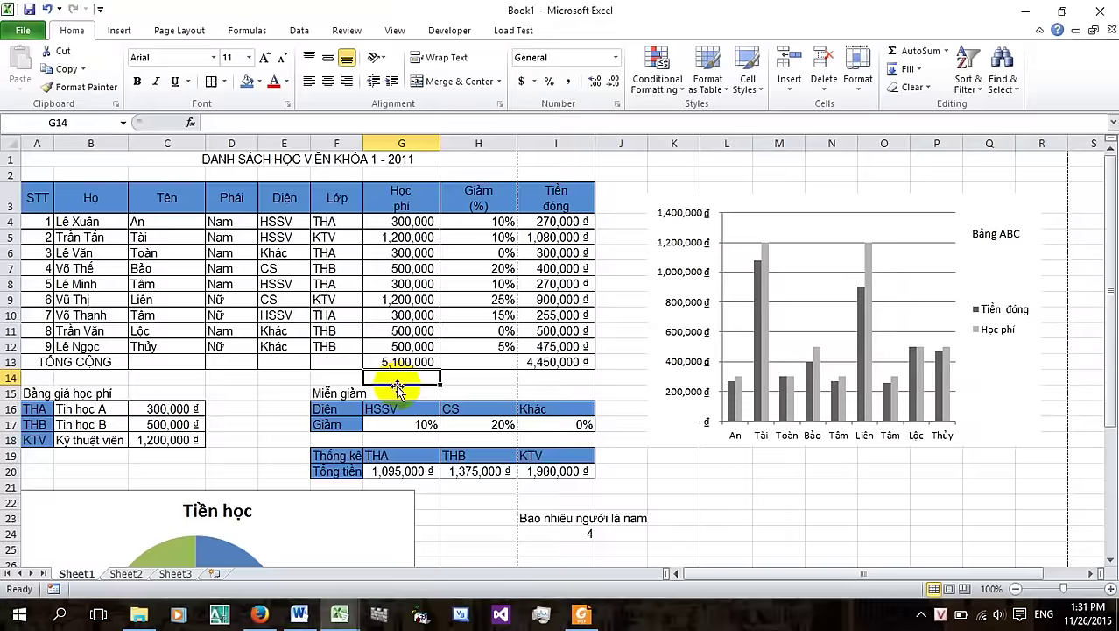
scroll(398, 378, "down", 2)
scroll(407, 377, "down", 3)
scroll(408, 377, "up", 5)
scroll(402, 374, "down", 3)
scroll(403, 374, "up", 1)
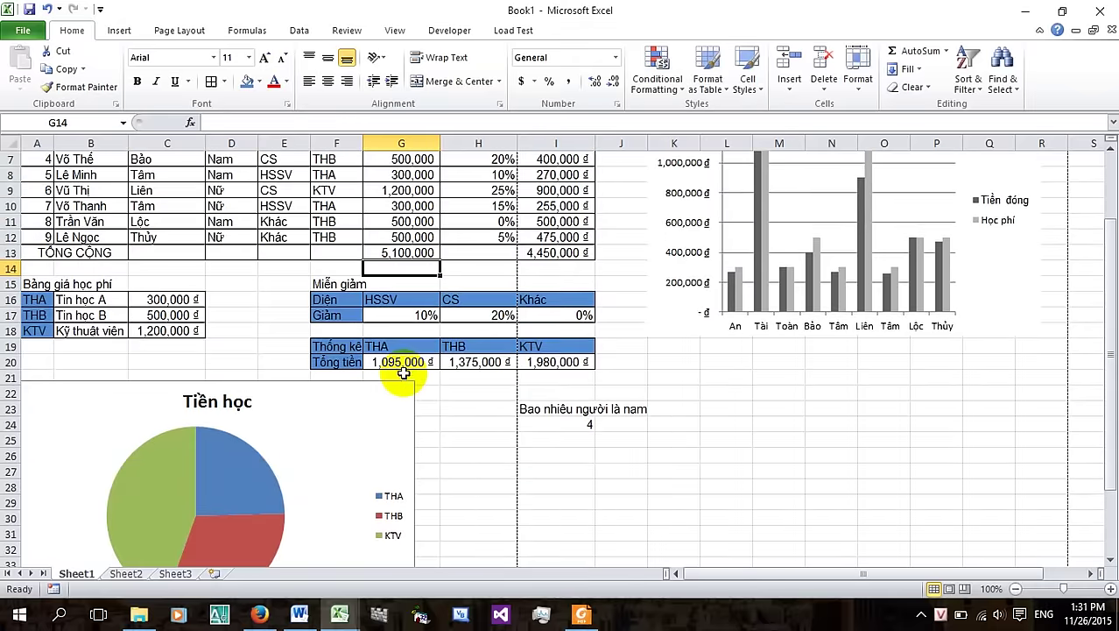
scroll(403, 371, "up", 2)
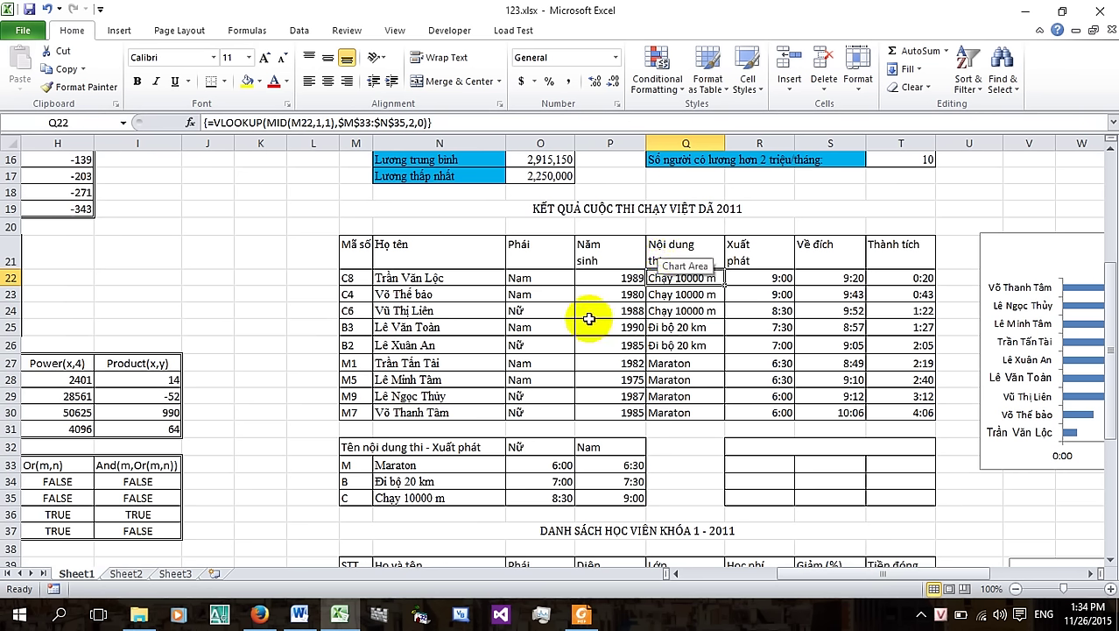
Review the VLOOKUP(MID) event formulas in Q23 and Q24, glance at Firefox's SUMIF results, return to Q22
left_click(686, 296)
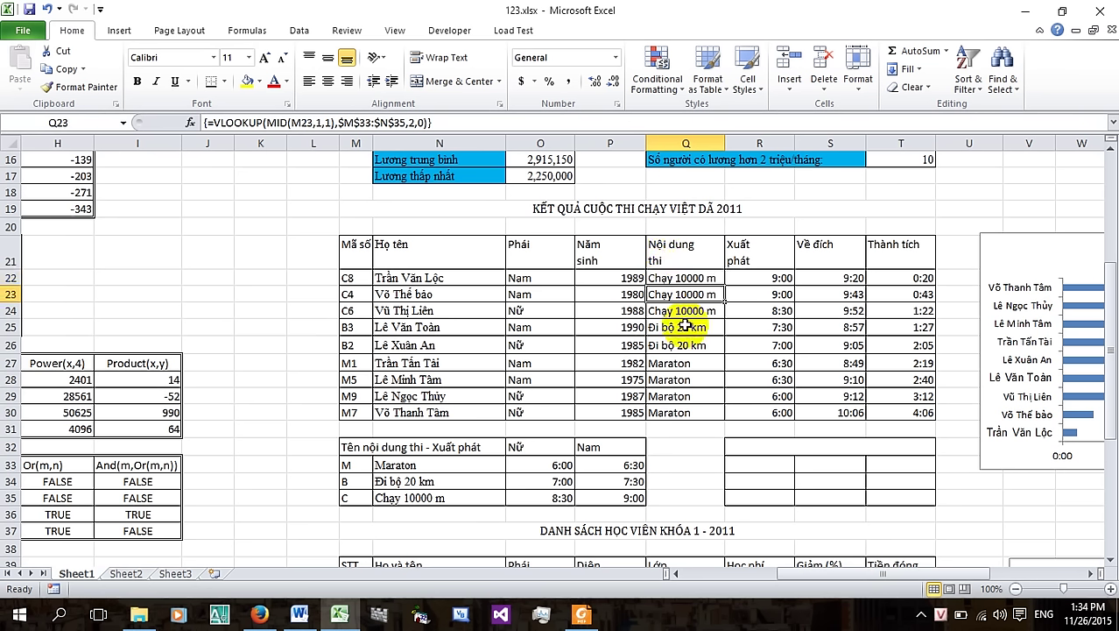
left_click(691, 311)
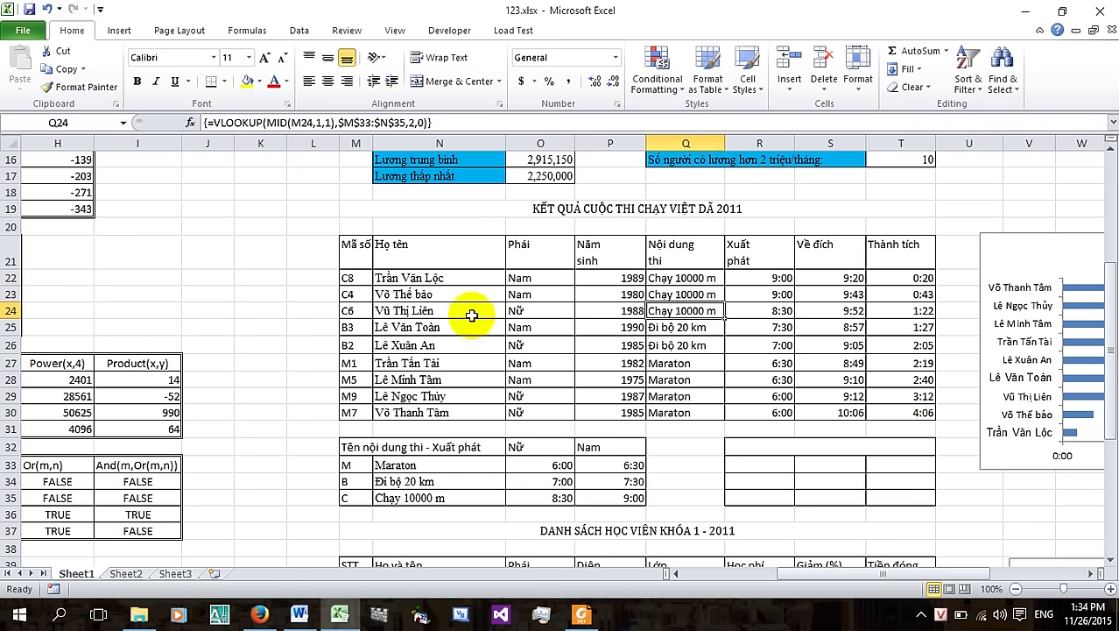
left_click(259, 613)
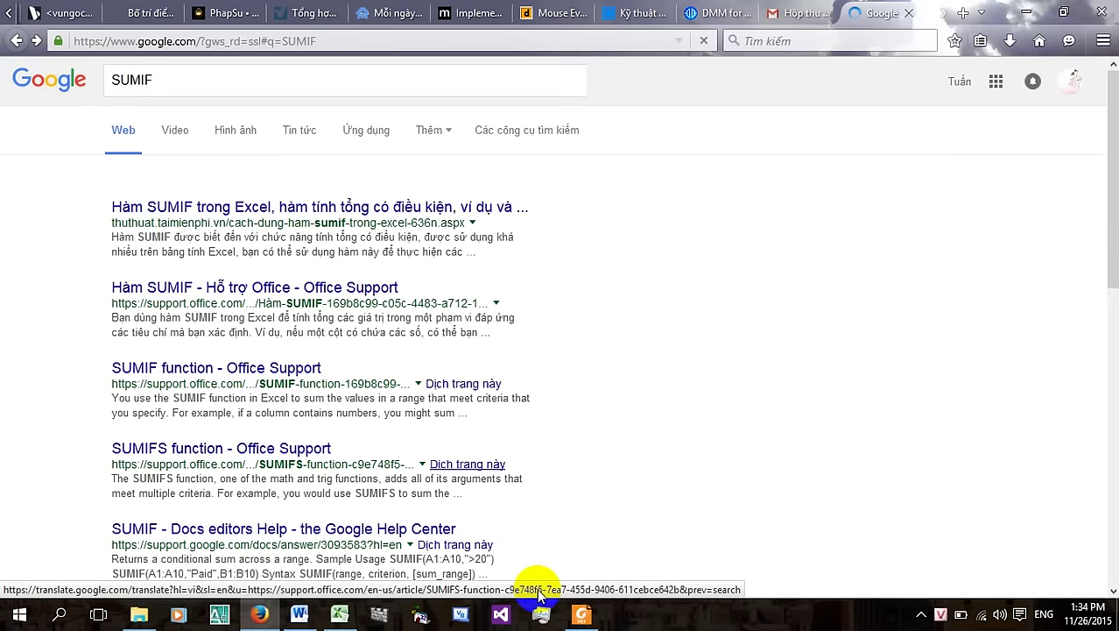
left_click(687, 277)
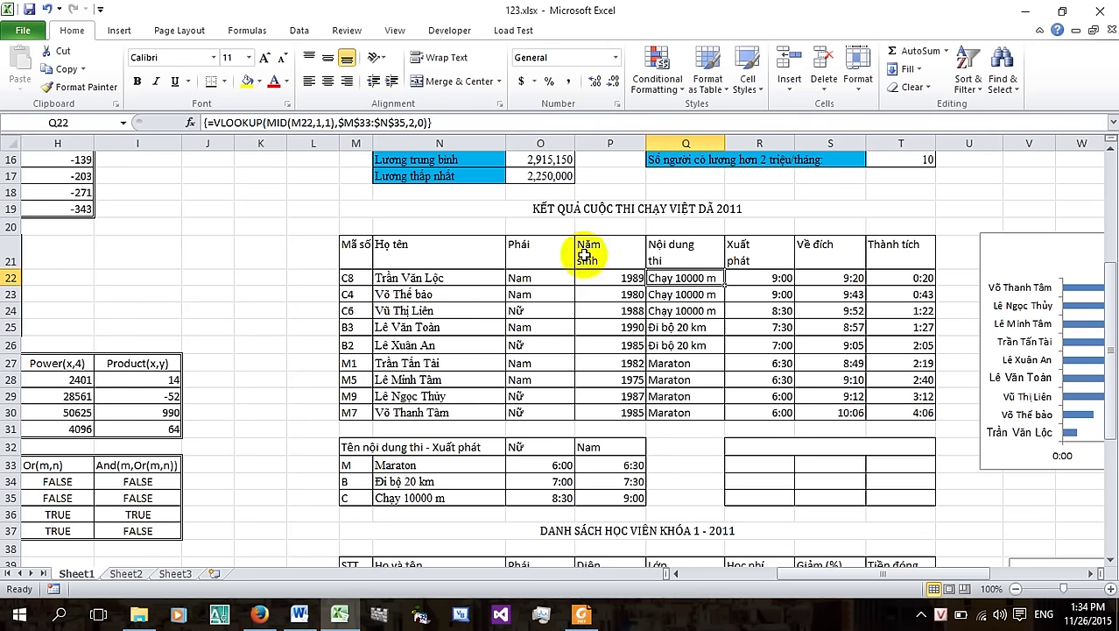
Open Q22's formula and trace the $M$33:$N$35 lookup range and MID(M22,1,1) lookup value
left_click(529, 125)
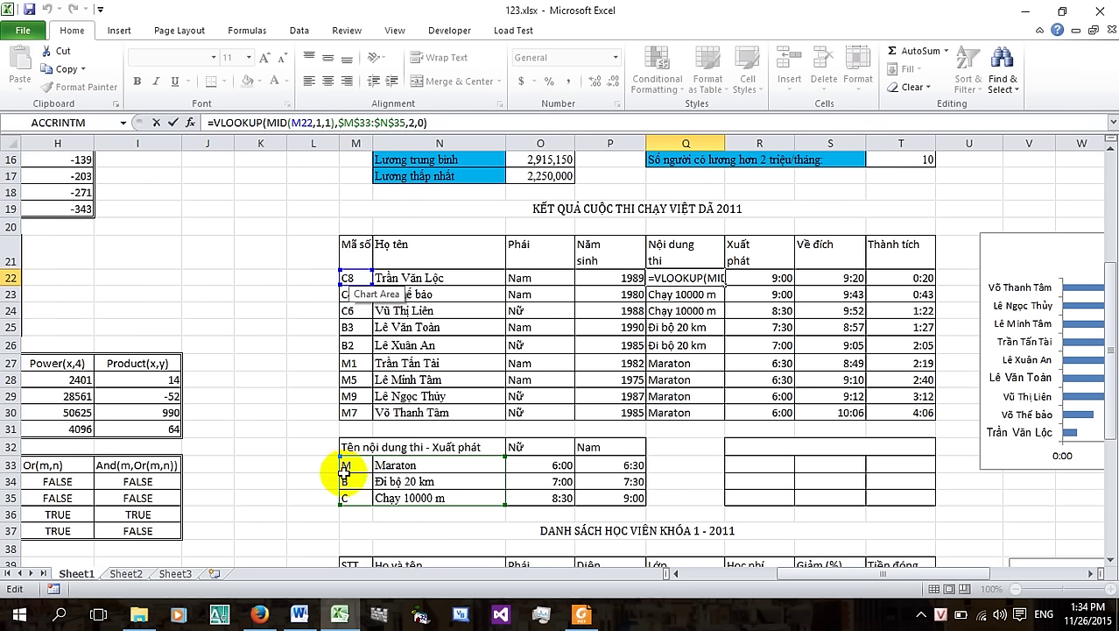
left_click_drag(347, 484, 347, 507)
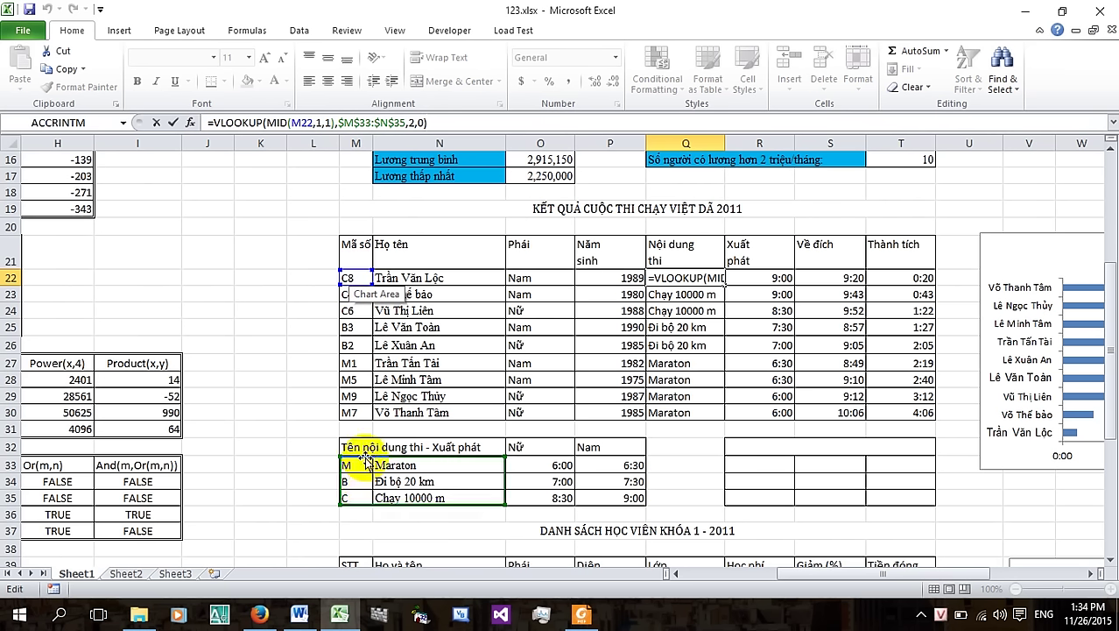
left_click_drag(347, 508, 346, 480)
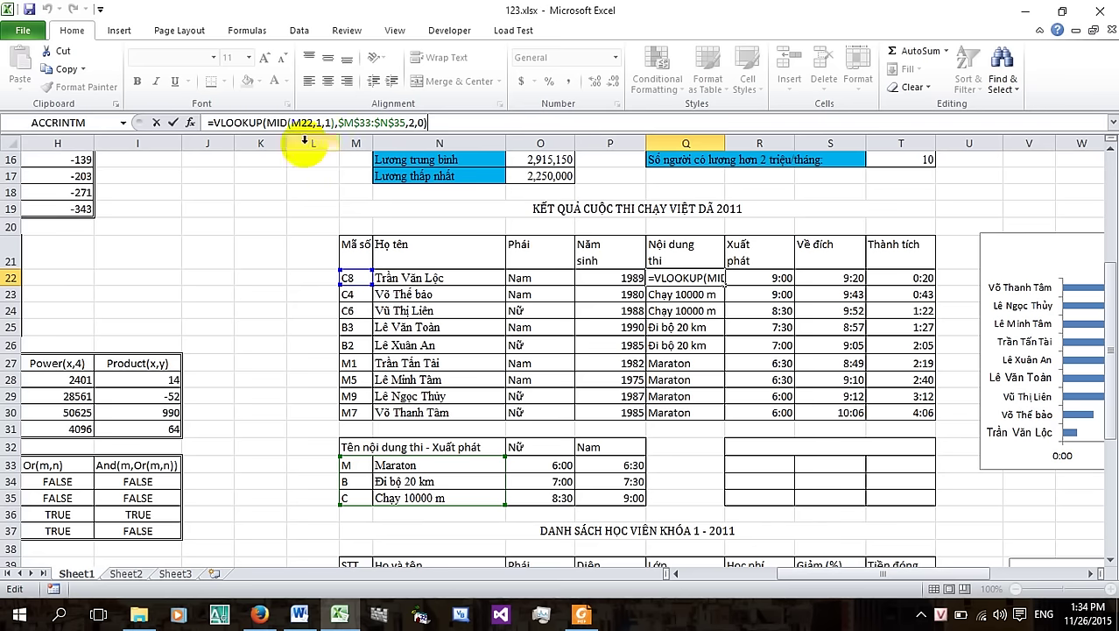
left_click(327, 123)
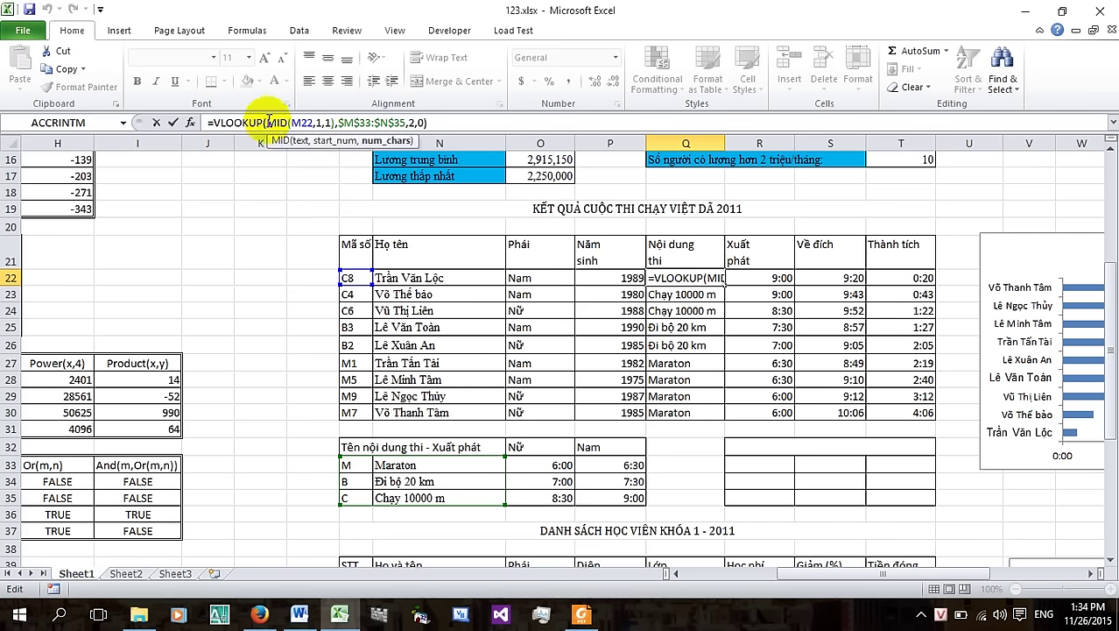
left_click_drag(267, 122, 336, 124)
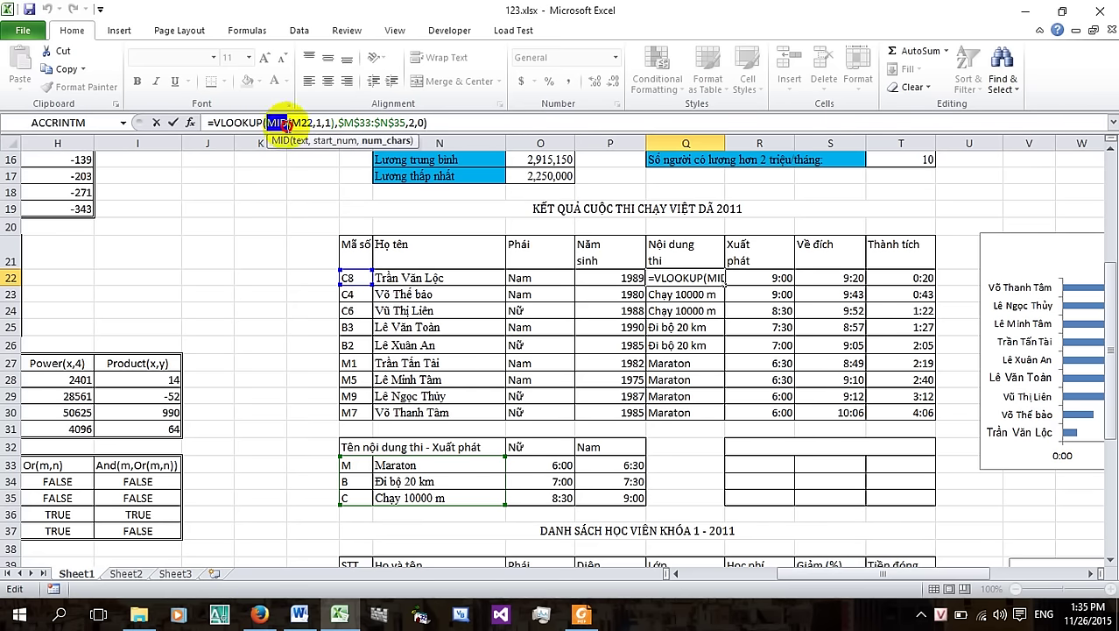
left_click(335, 123)
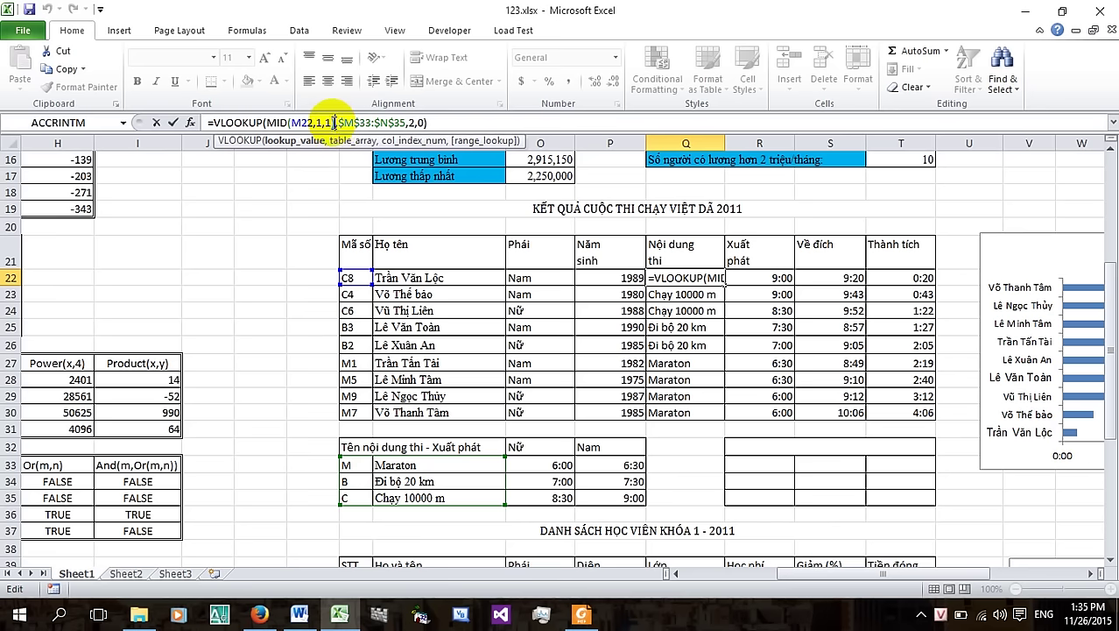
Step through MID's arguments, M22 then the start position, selecting the start value 1
left_click_drag(336, 123, 295, 123)
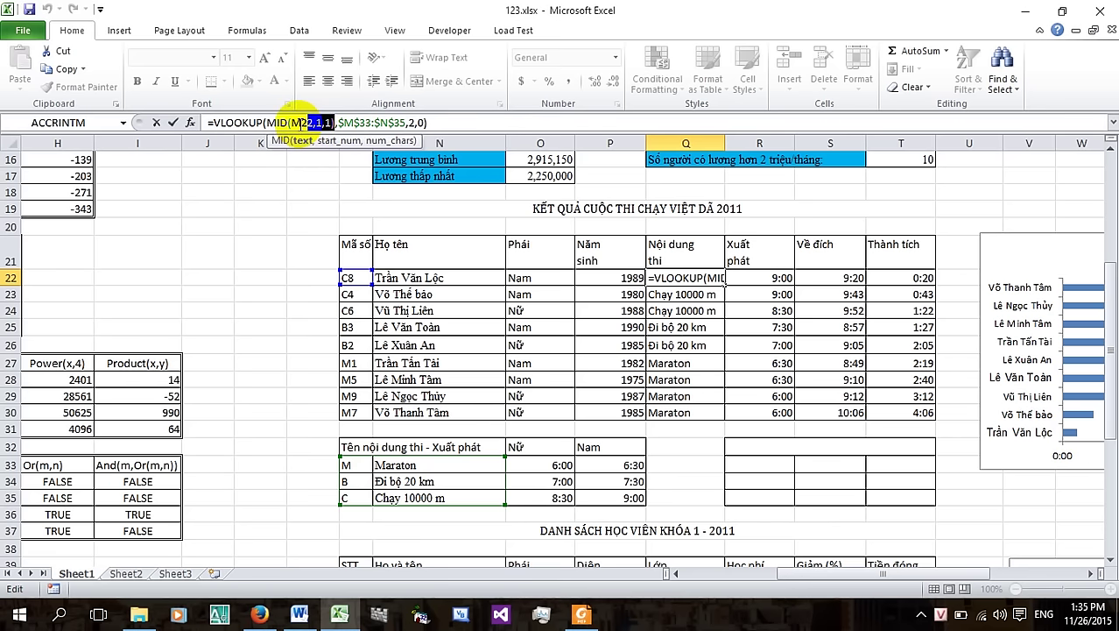
left_click(289, 123)
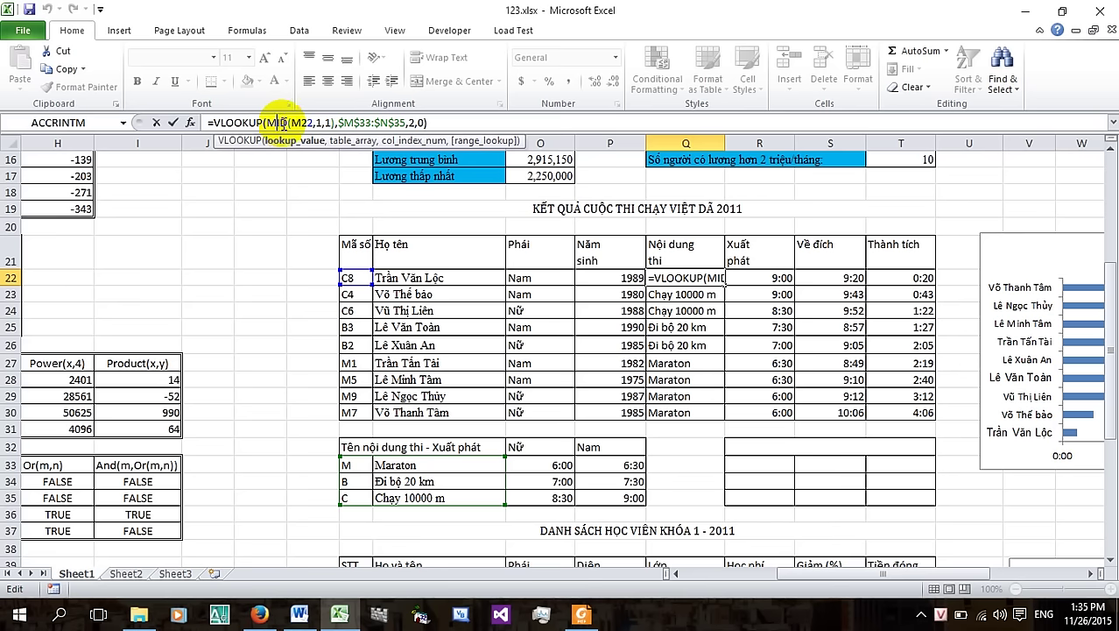
left_click(298, 122)
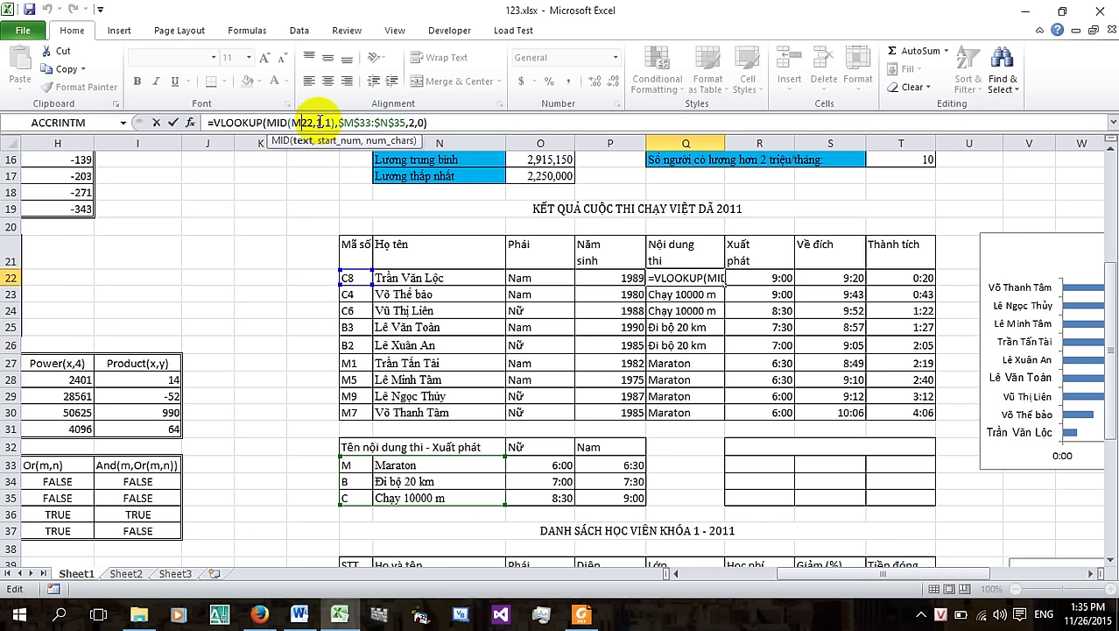
left_click(318, 122)
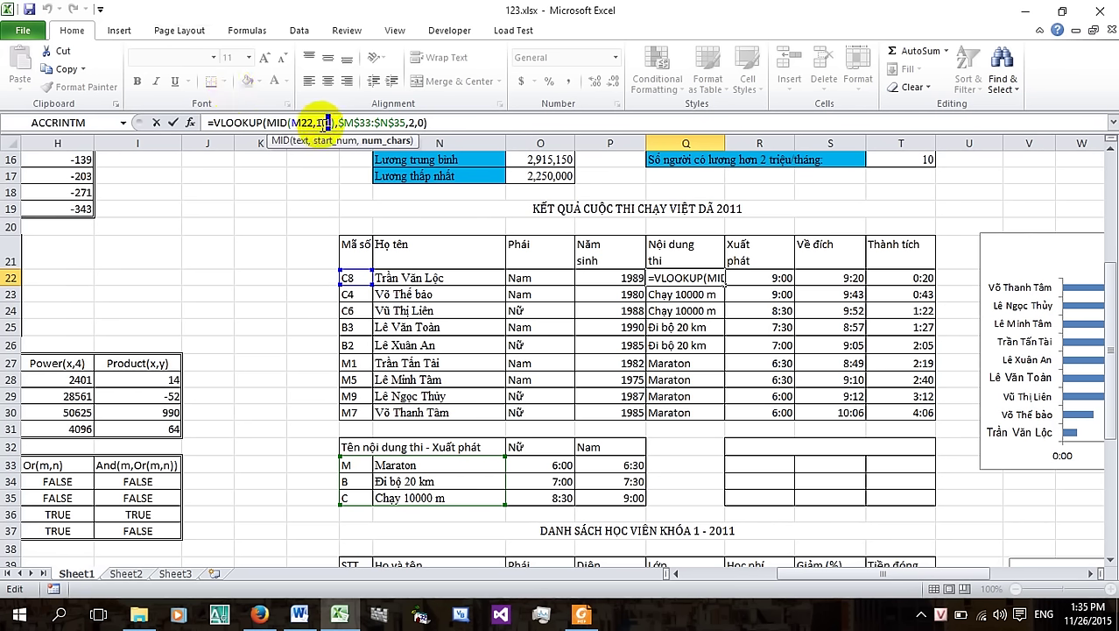
double_click(317, 123)
left_click(317, 122)
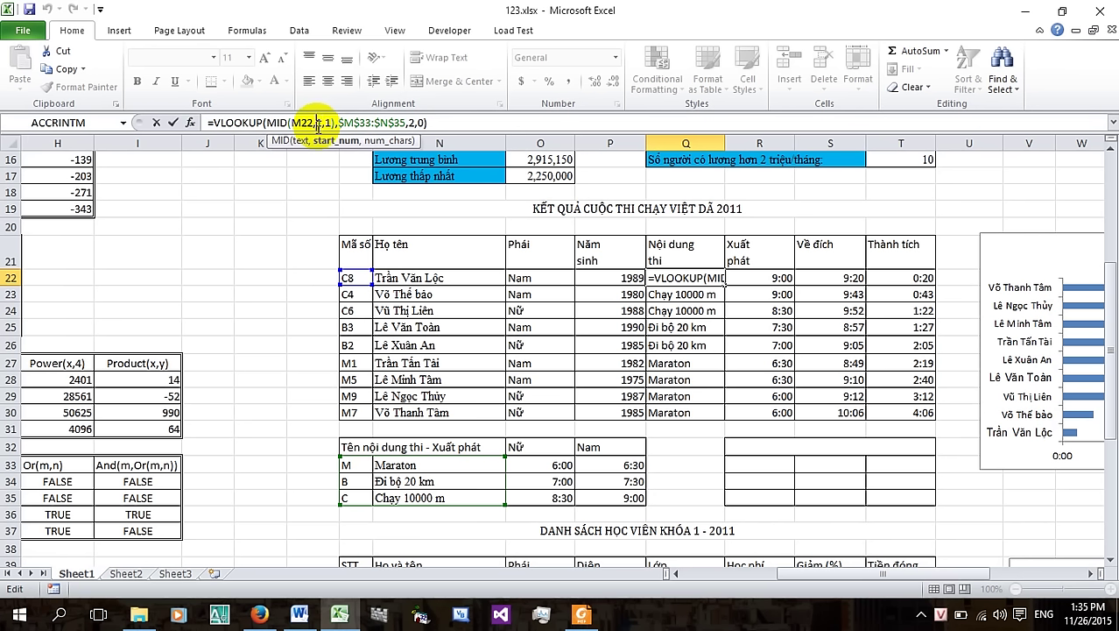
Try alternate MID arguments in Q22, then restore MID(M22,1,1) so it still shows Chạy 10000 m
type("2")
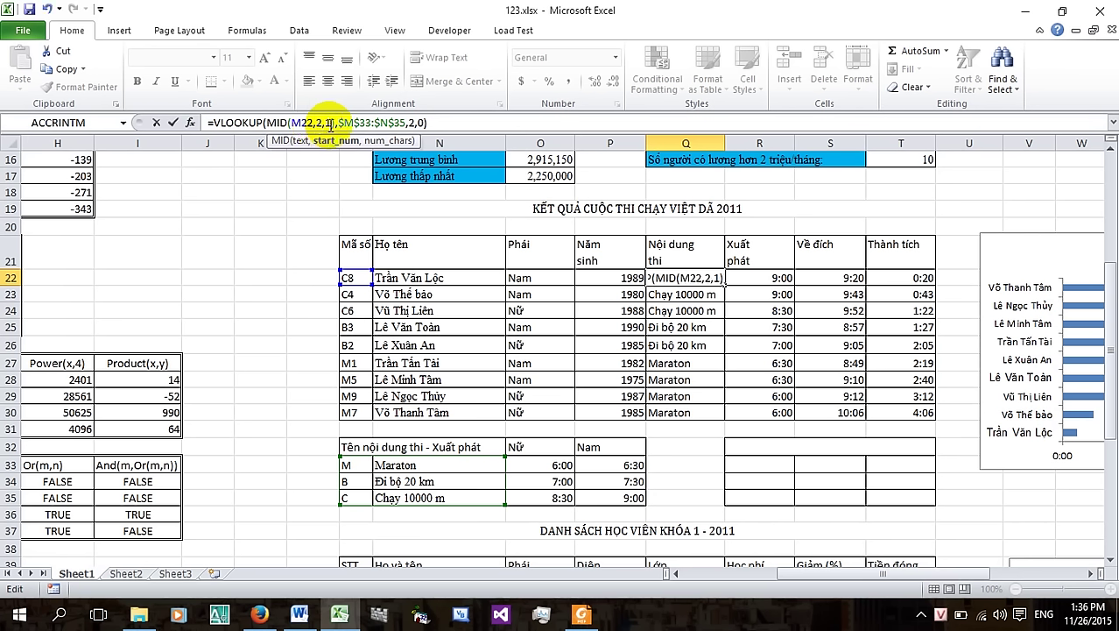
double_click(328, 122)
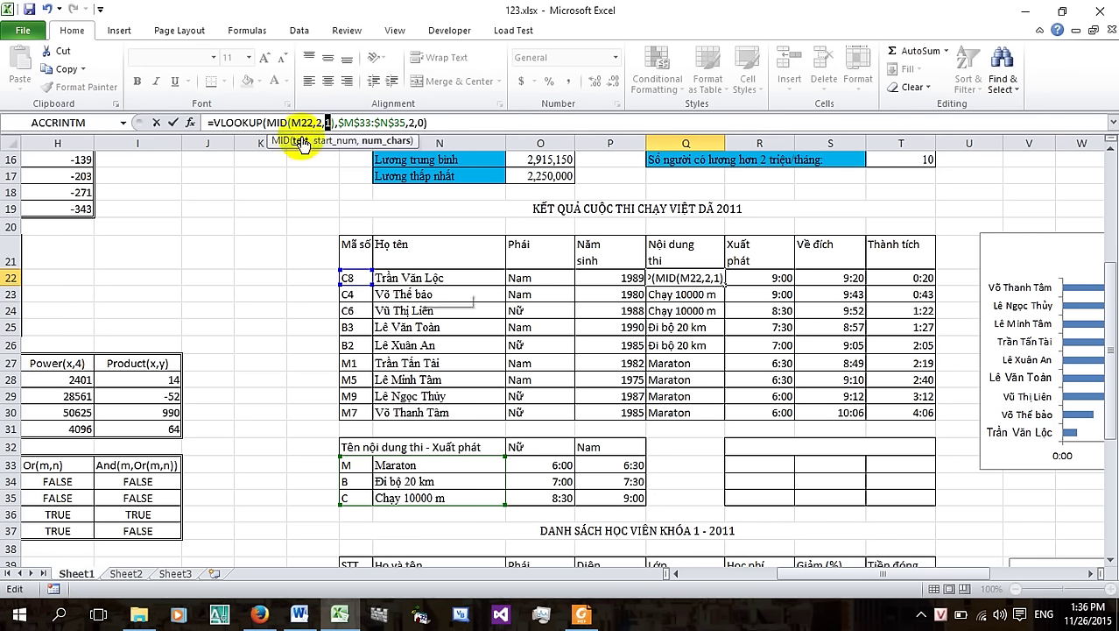
left_click(307, 123)
left_click_drag(303, 123, 292, 123)
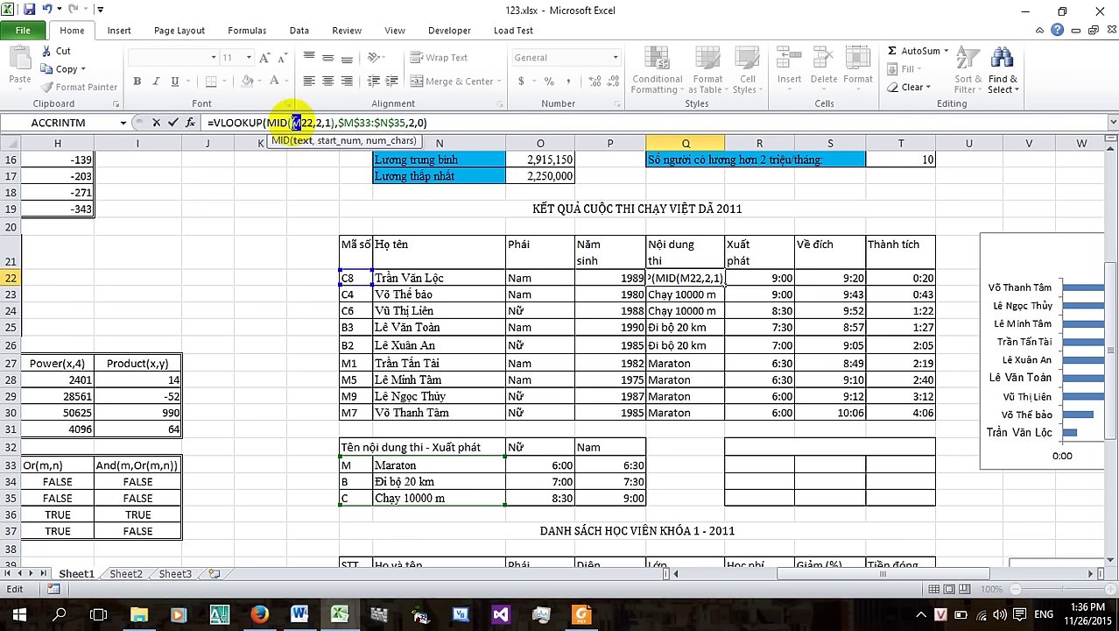
type("n")
left_click(320, 123)
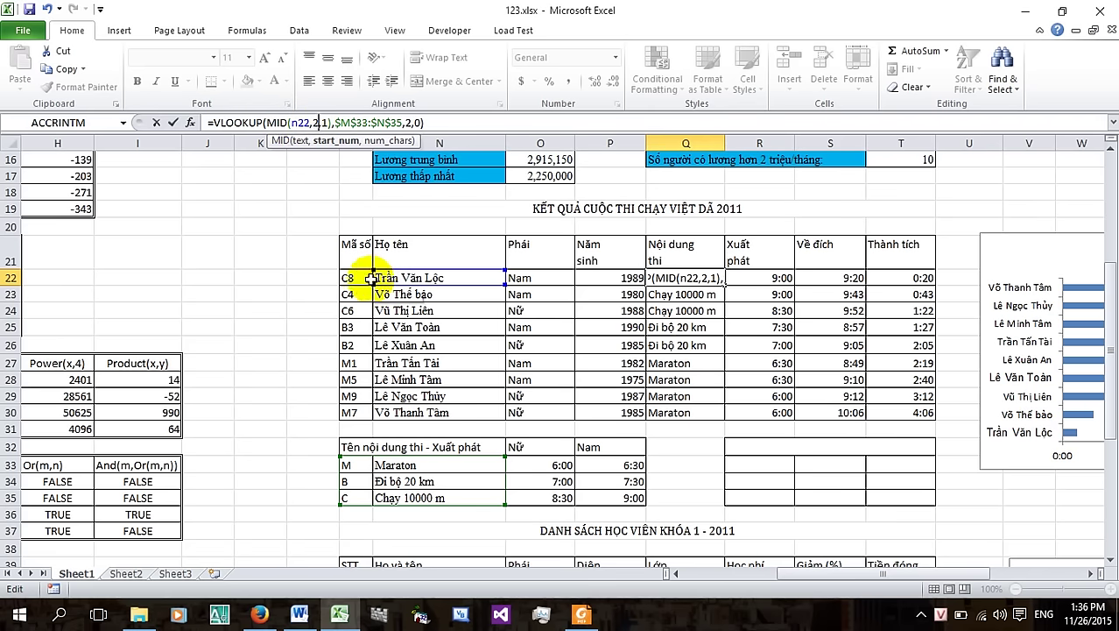
key("BackSpace")
type("1")
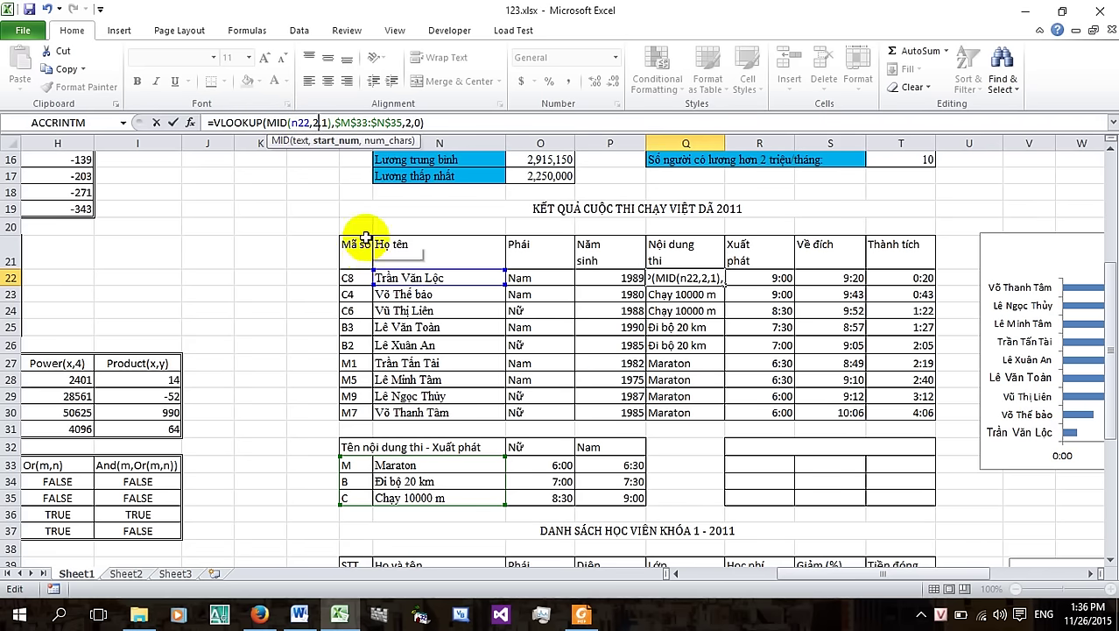
key("ctrl+shift+Return")
left_click(250, 280)
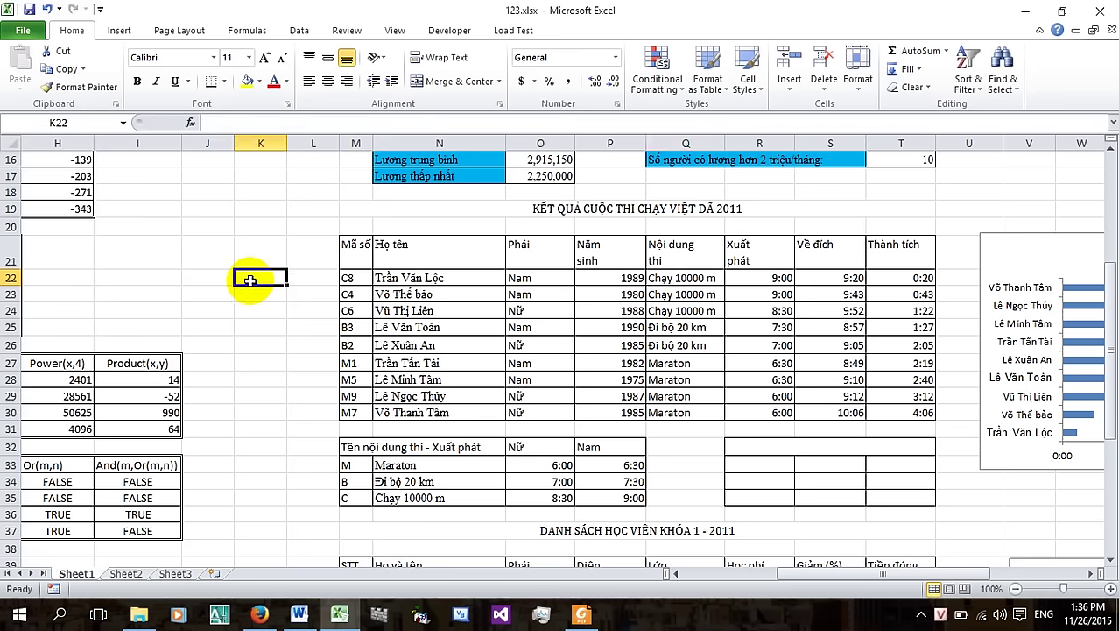
Enter the array formula =MID(N22,5,3) in K22 to test text extraction from the name in N22
type("=mid(")
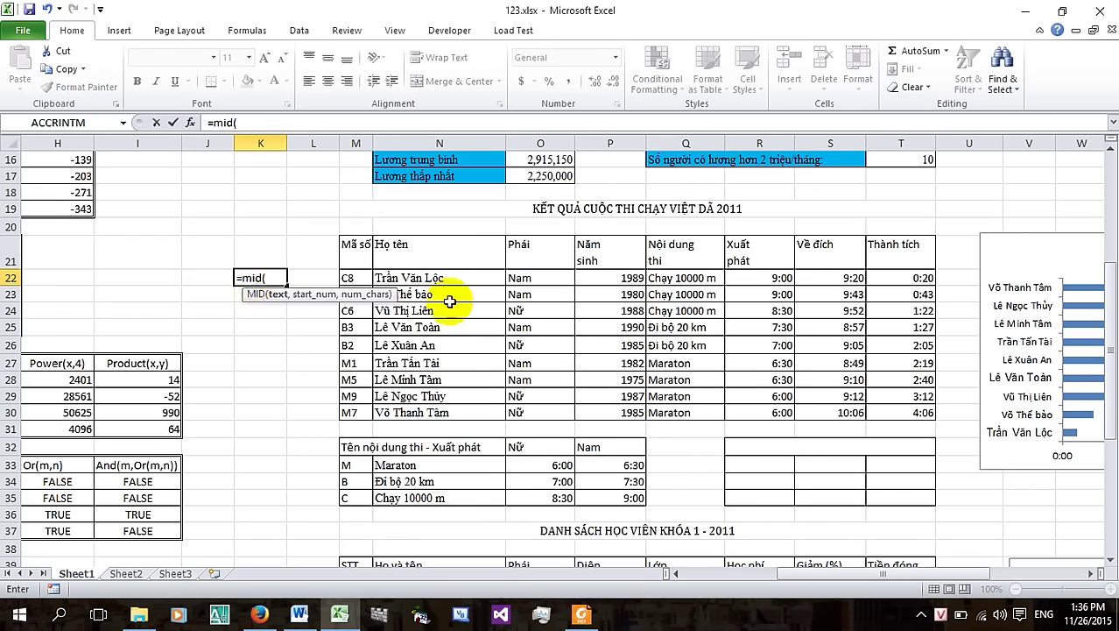
left_click(427, 278)
type(",")
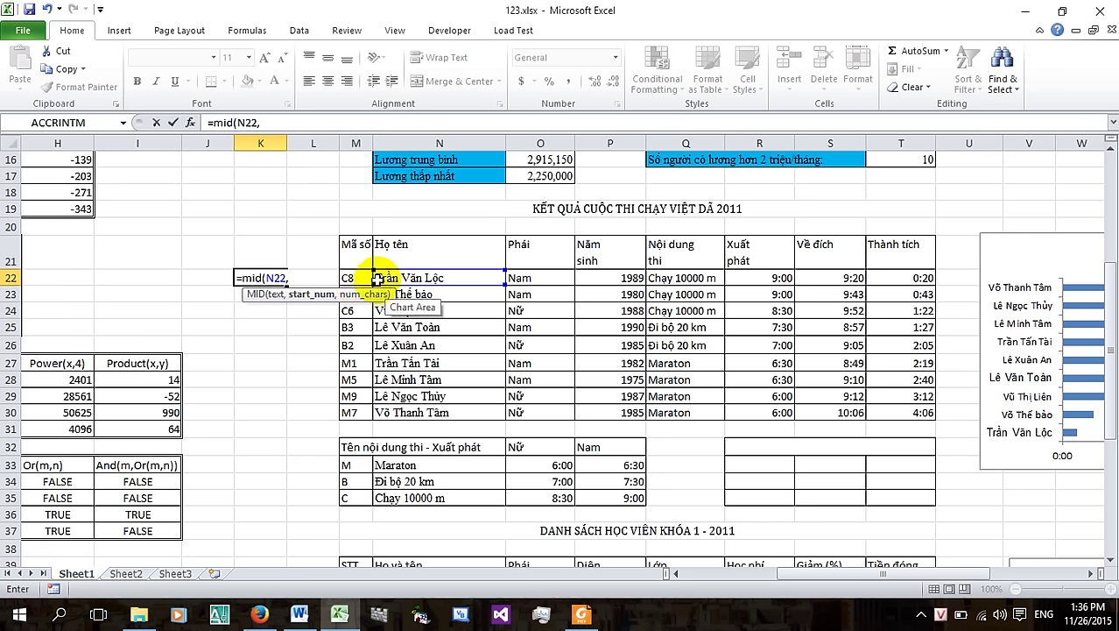
type("5,")
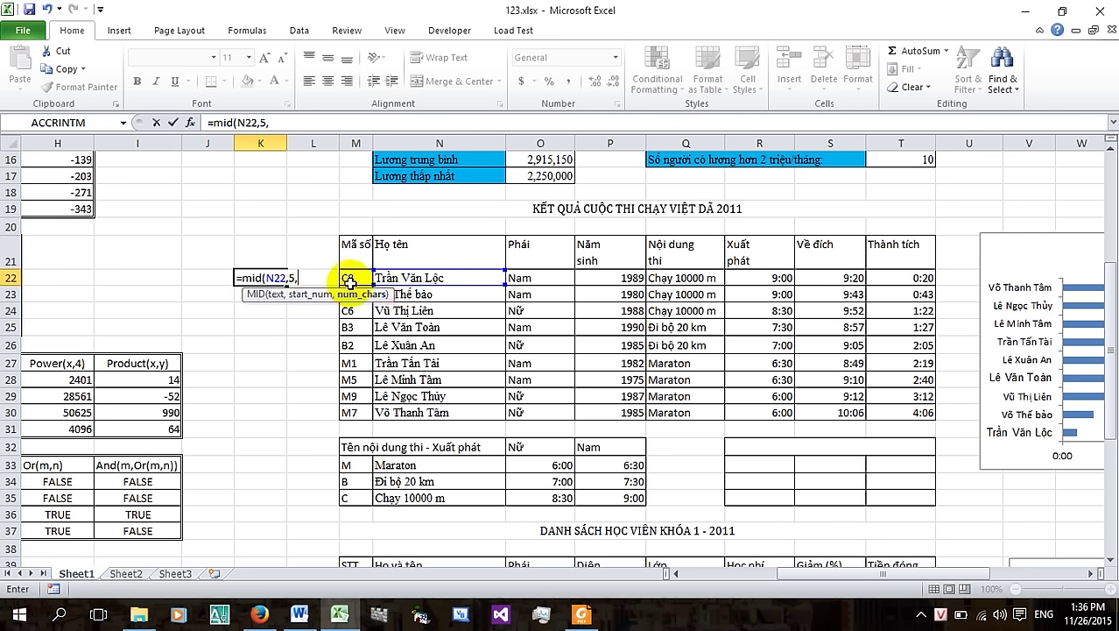
type("3")
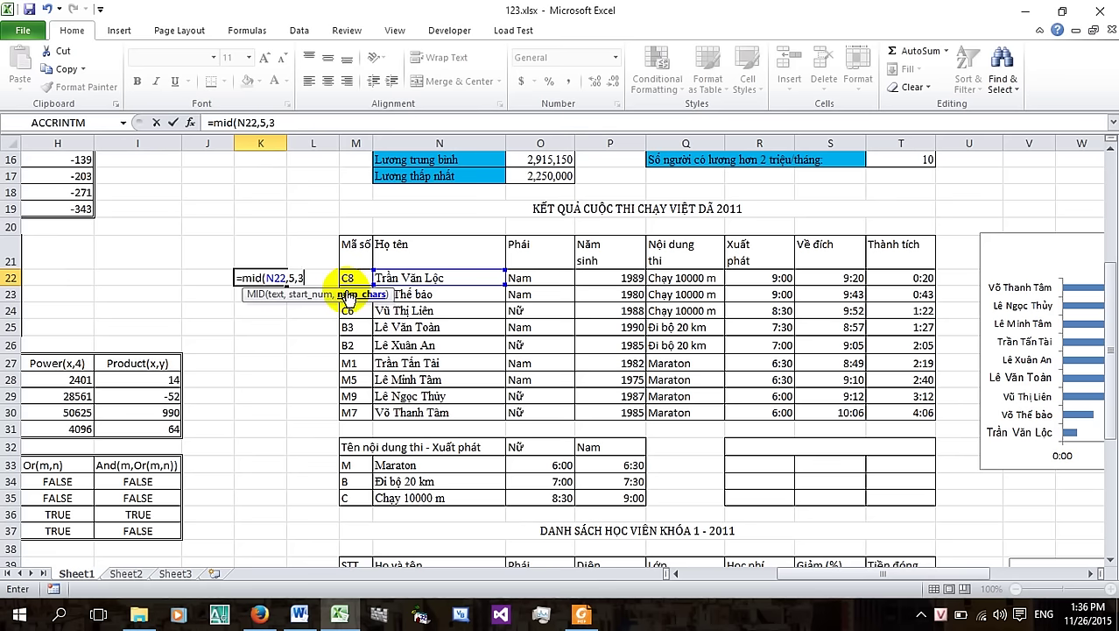
key("ctrl+shift+Return")
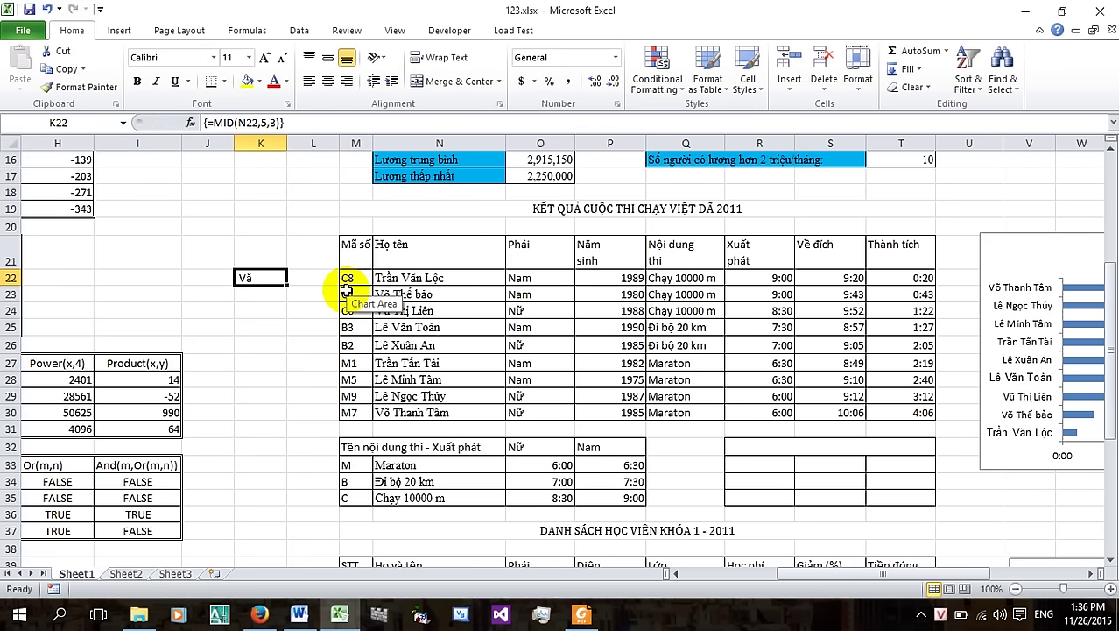
Change K22's start position from 5 to 6, making it {=MID(N22,6,3)}
left_click(290, 122)
key("ctrl+shift+Return")
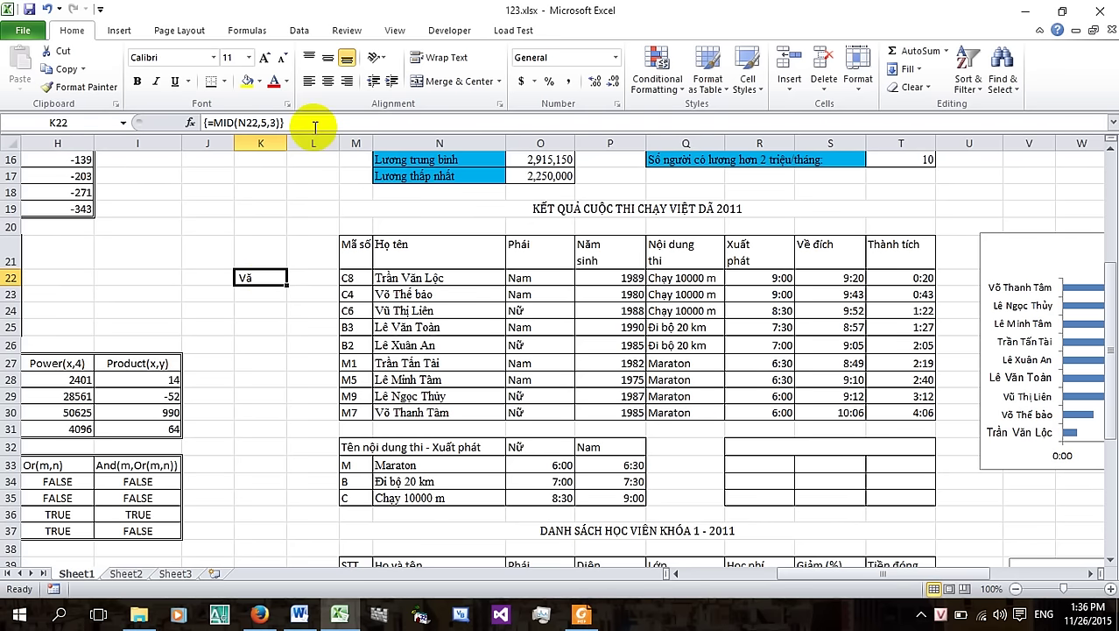
left_click(281, 124)
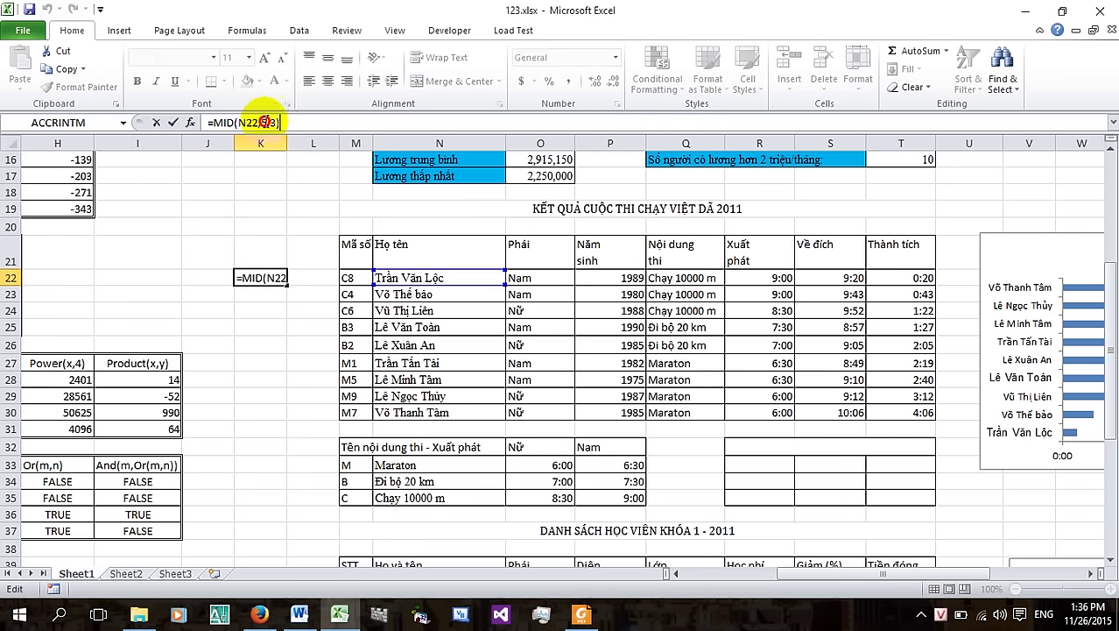
left_click(264, 122)
key("BackSpace")
type("6")
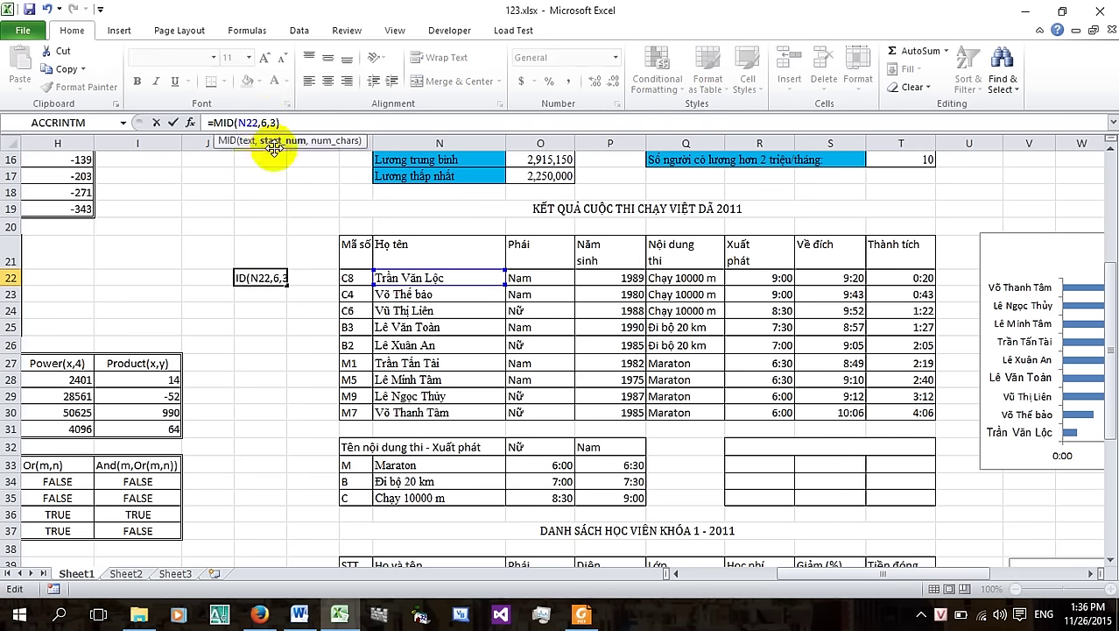
key("ctrl+shift+Return")
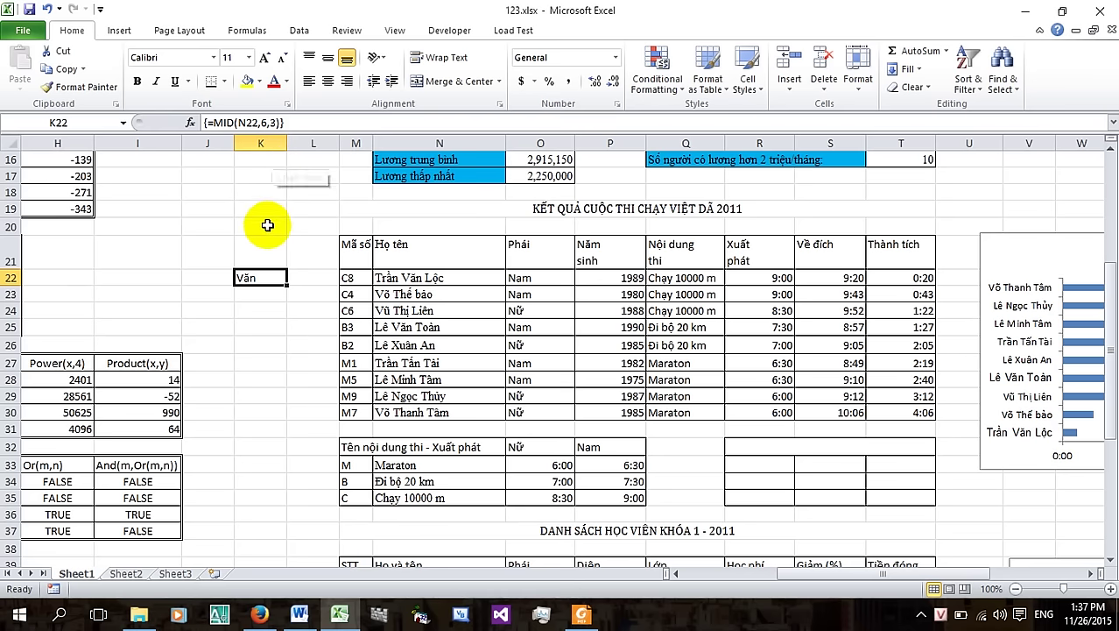
Change K22's character count to 5, giving the array formula {=MID(N22,6,5)}
left_click(272, 124)
left_click(273, 123)
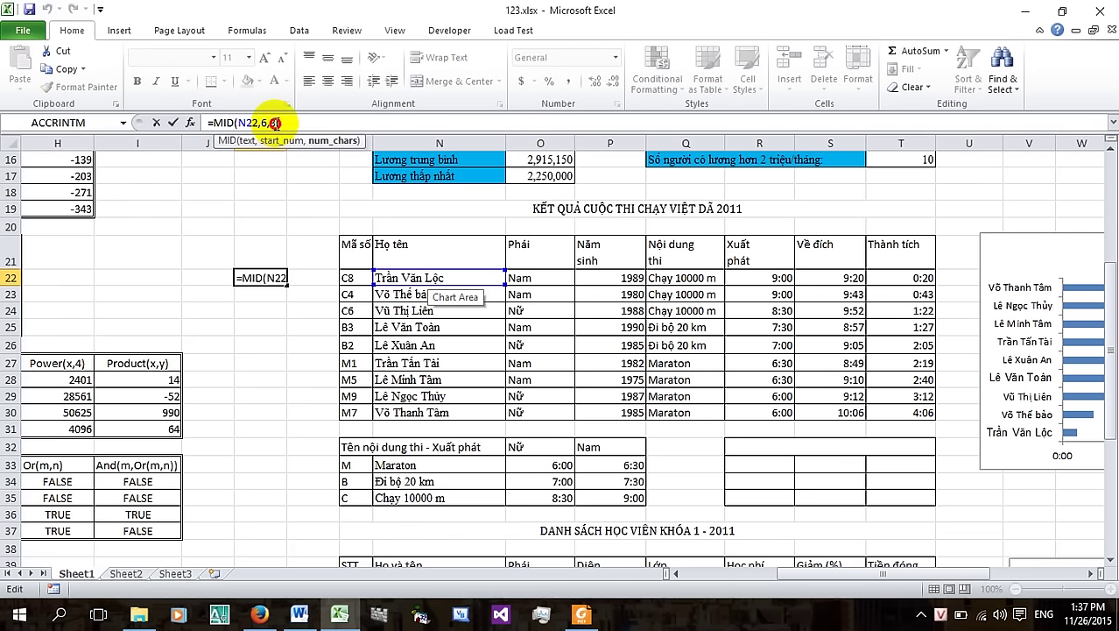
type("5")
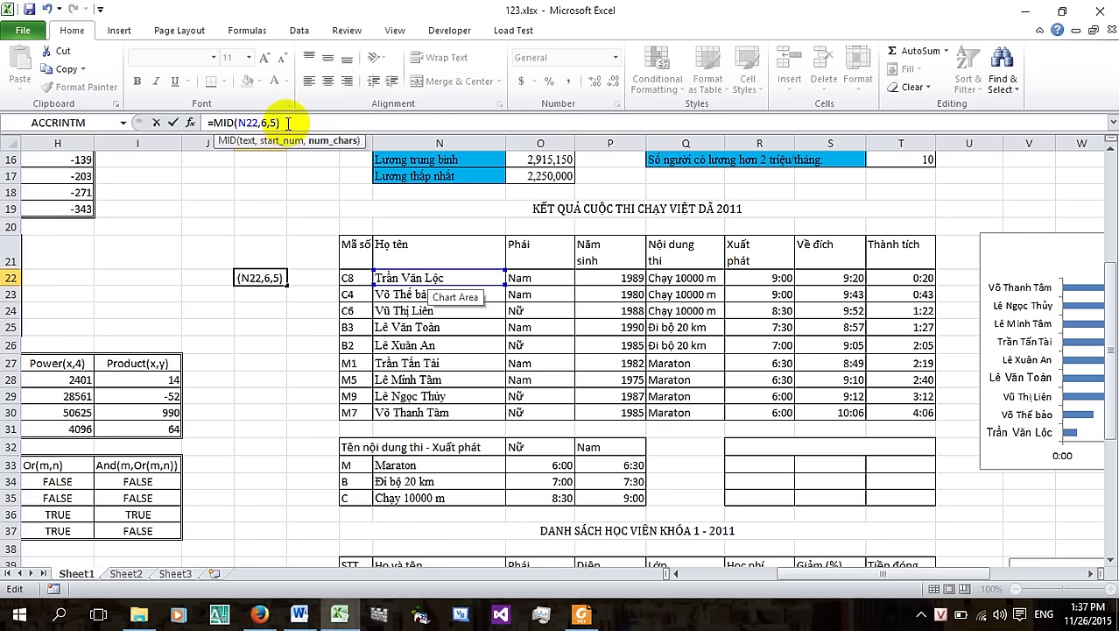
key("Return")
key("ctrl+shift+Return")
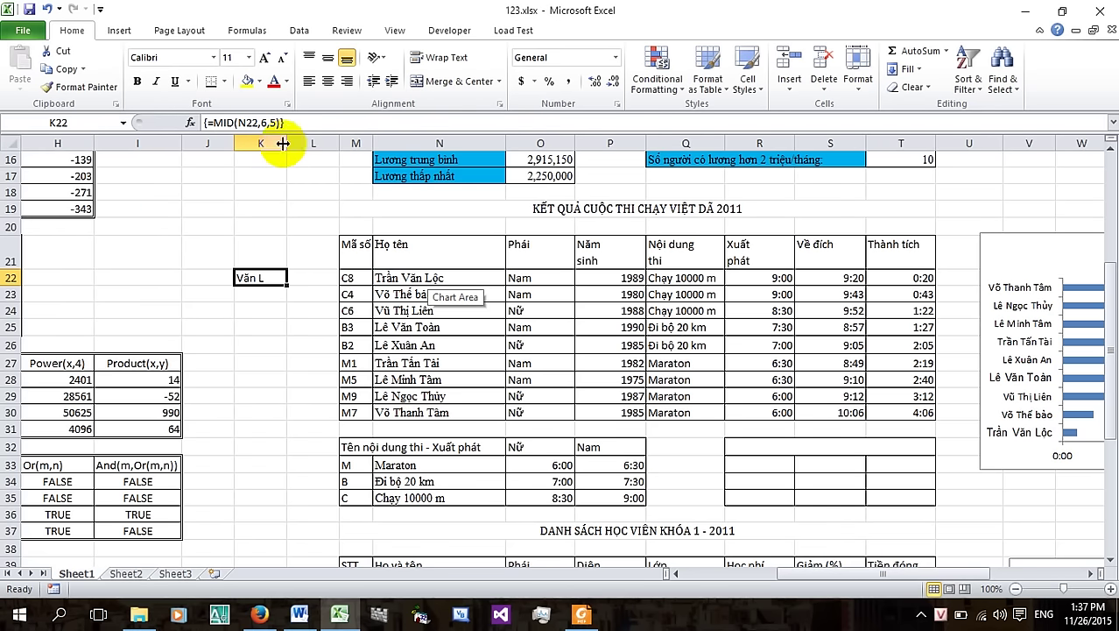
Raise the count to 7 so K22 returns the runner's middle and given names, then reopen it
left_click(277, 122)
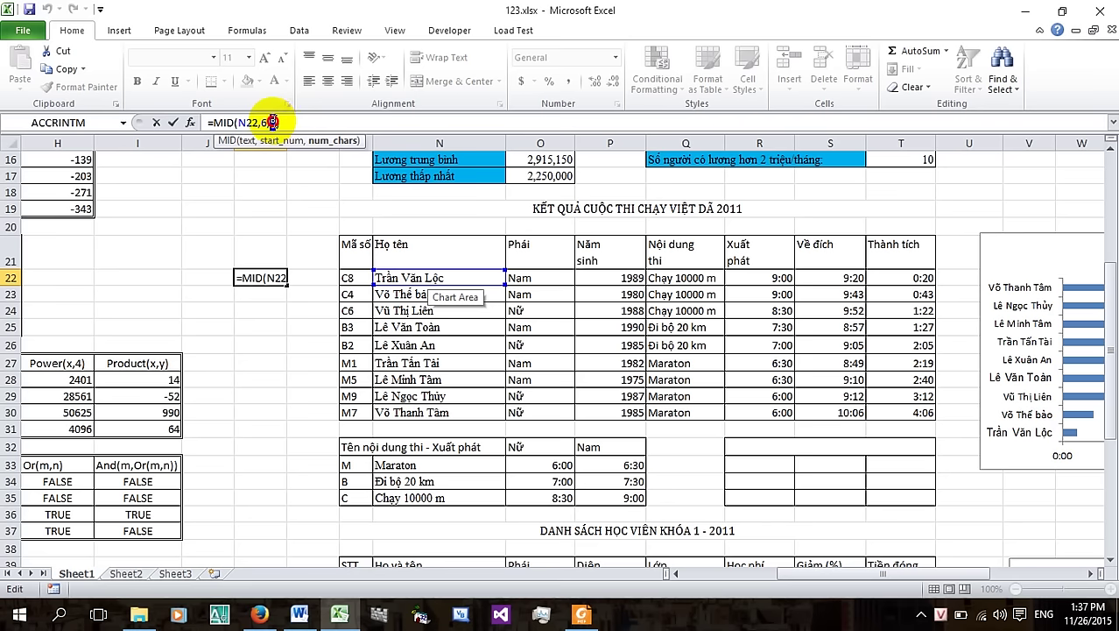
type("7")
key("ctrl+shift+Return")
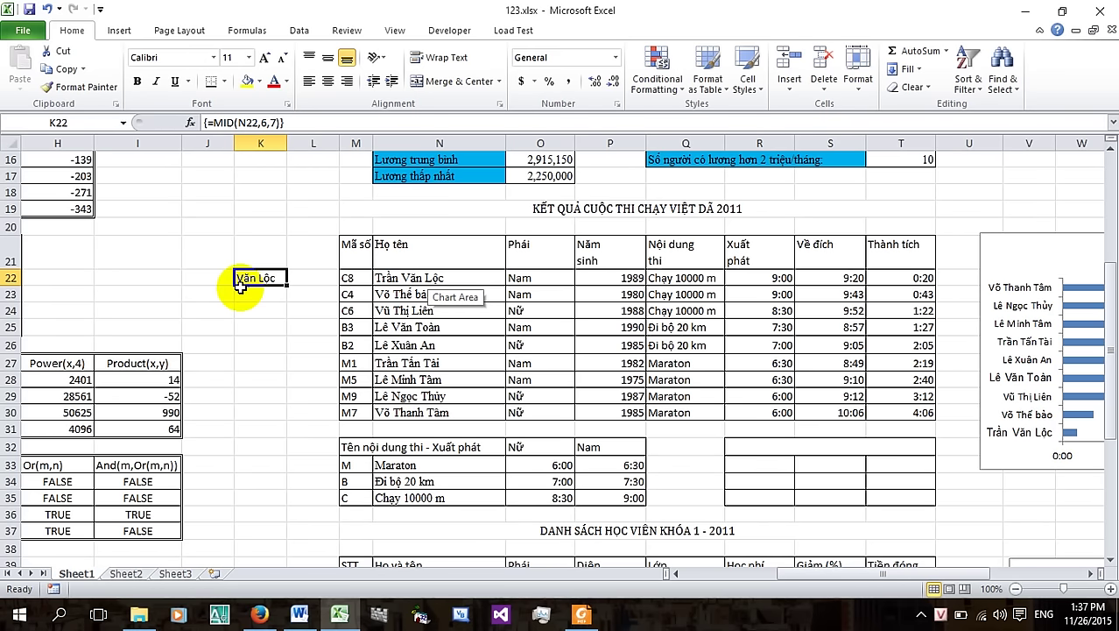
left_click(261, 310)
left_click(256, 278)
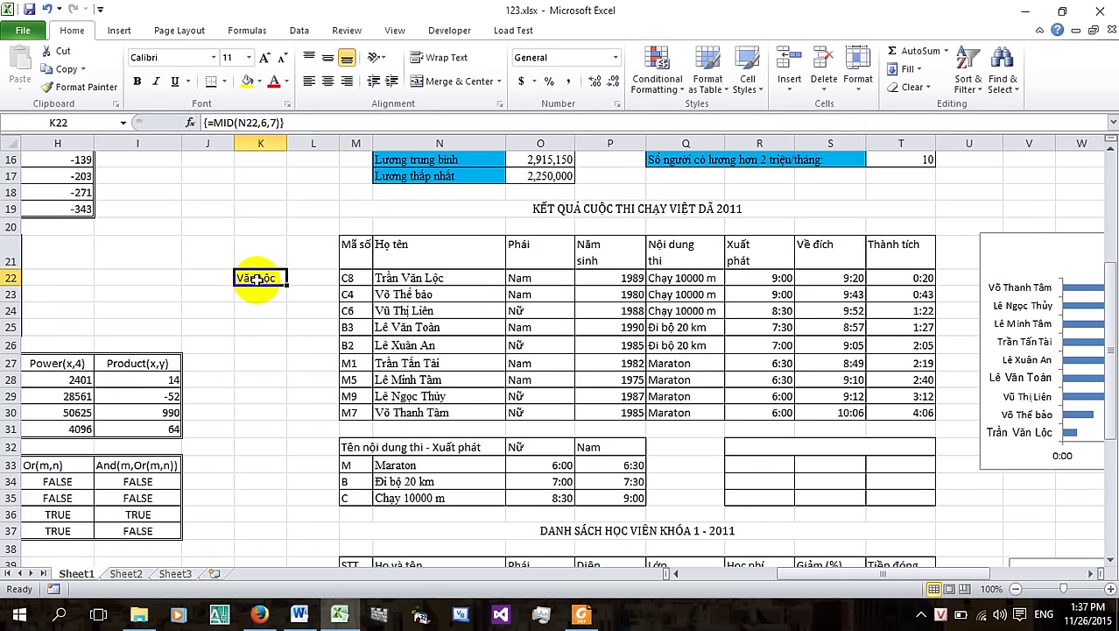
left_click(285, 123)
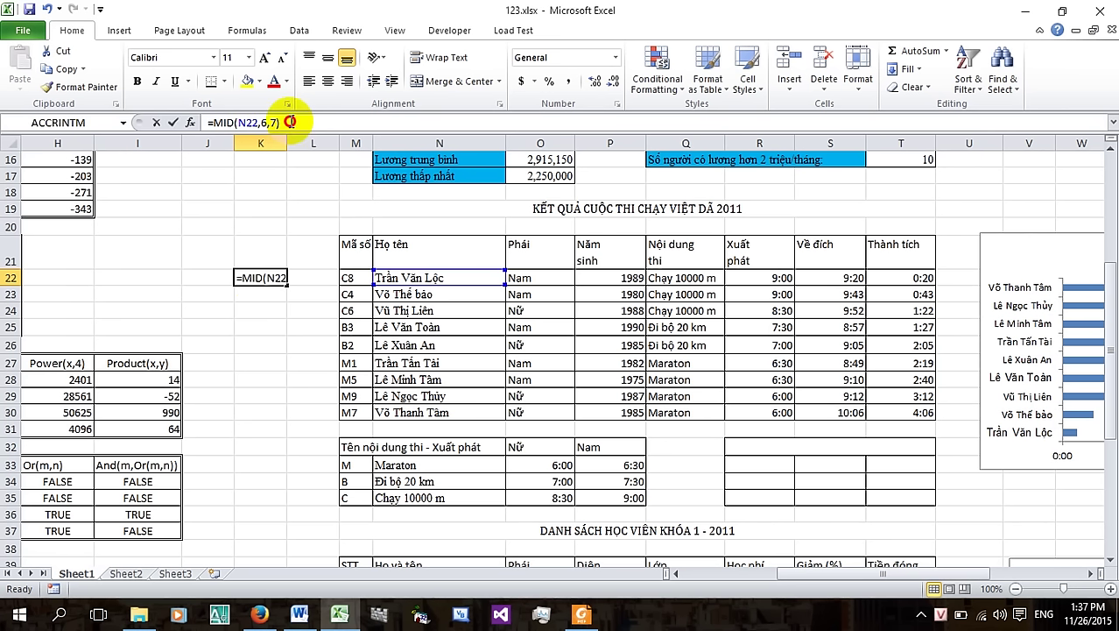
left_click_drag(275, 122, 247, 123)
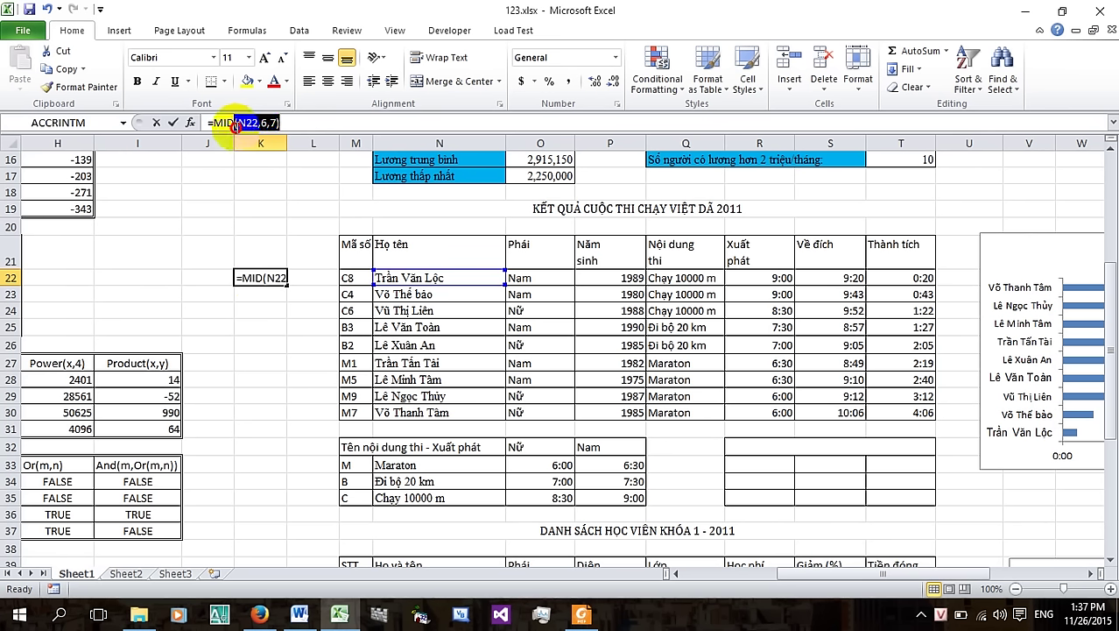
left_click(280, 123)
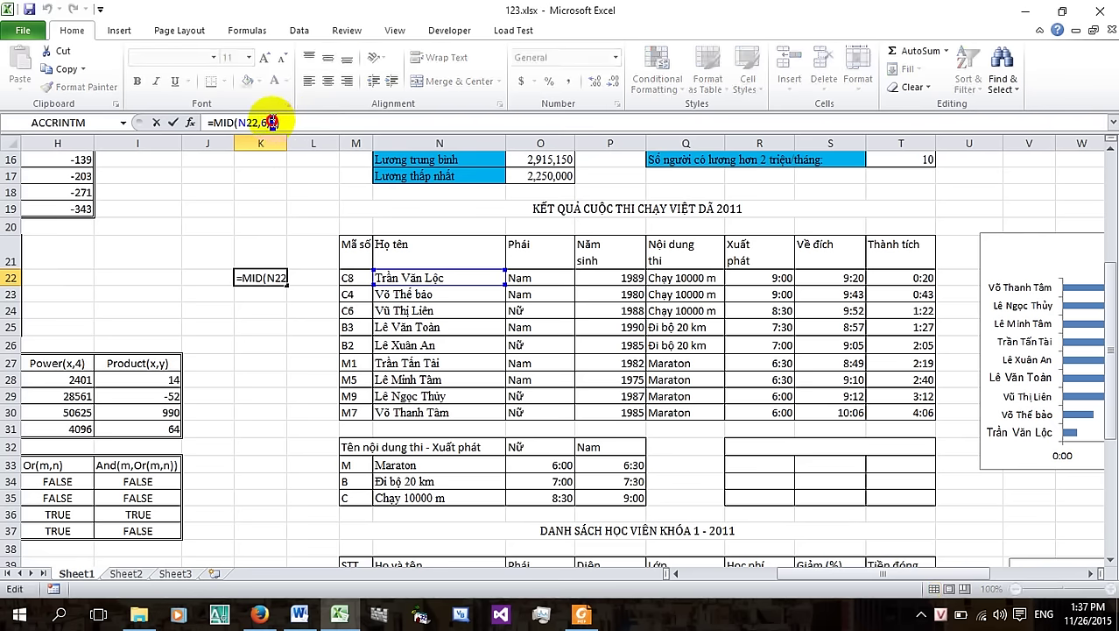
Test =MID(N22,6,1)&MID(N22,9,1) in K22, swap & for +, then delete the #VALUE! result
type("1)&mid(n22")
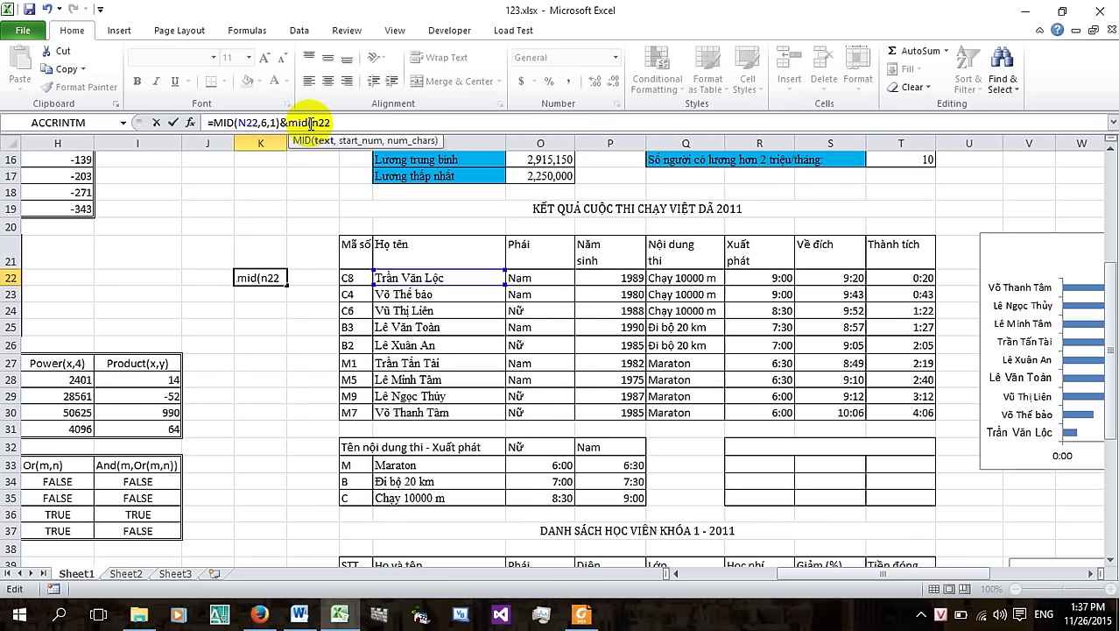
type("6")
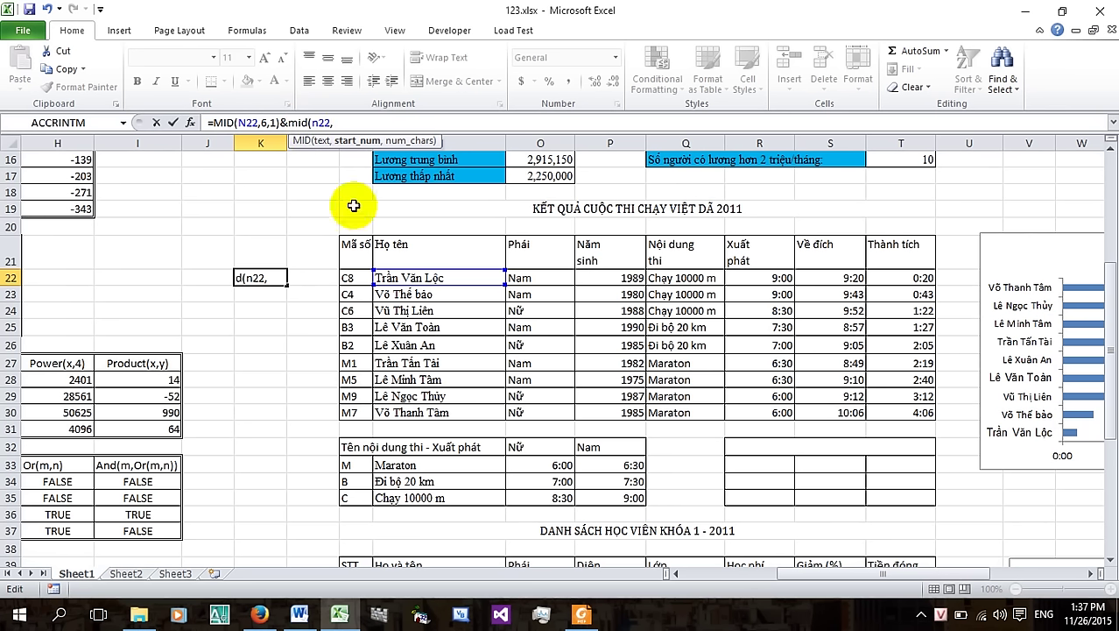
type(",1")
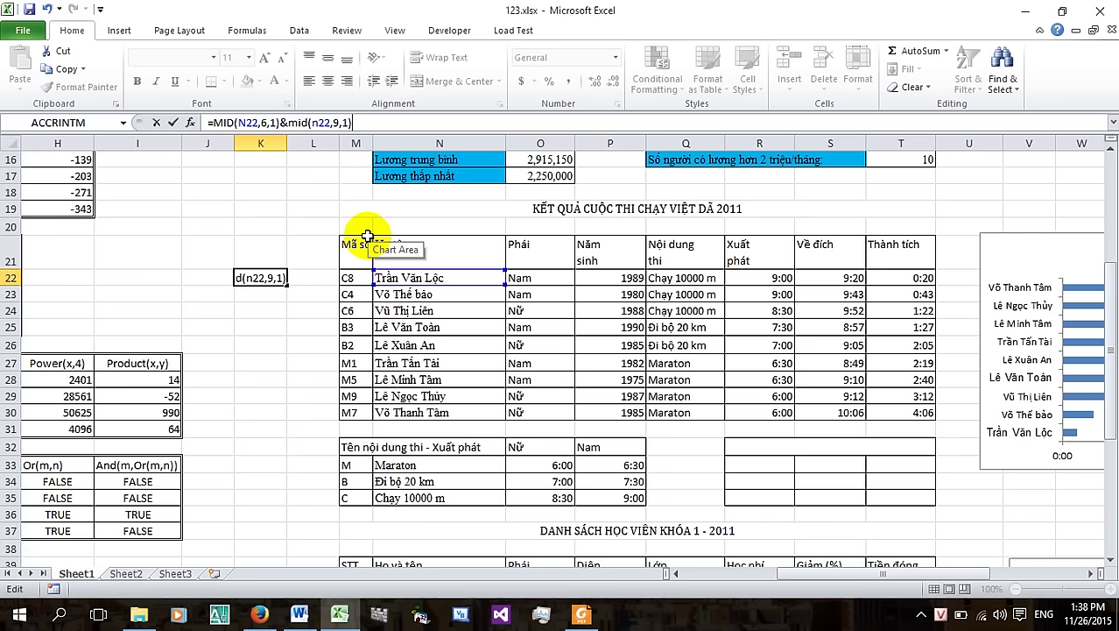
key("ctrl+shift+Return")
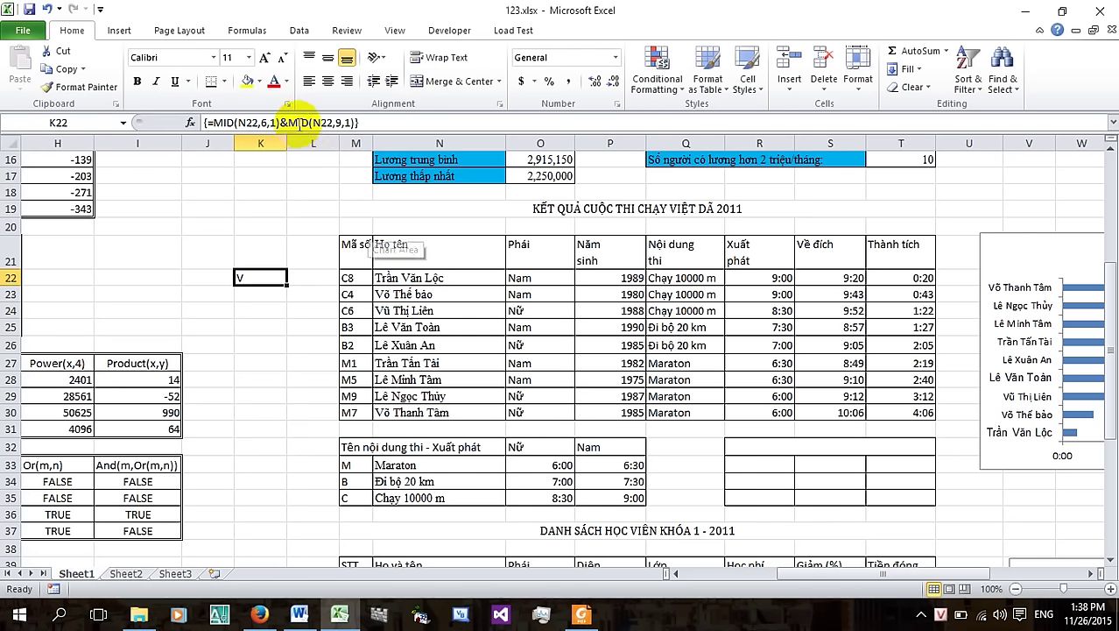
left_click(282, 122)
type("+")
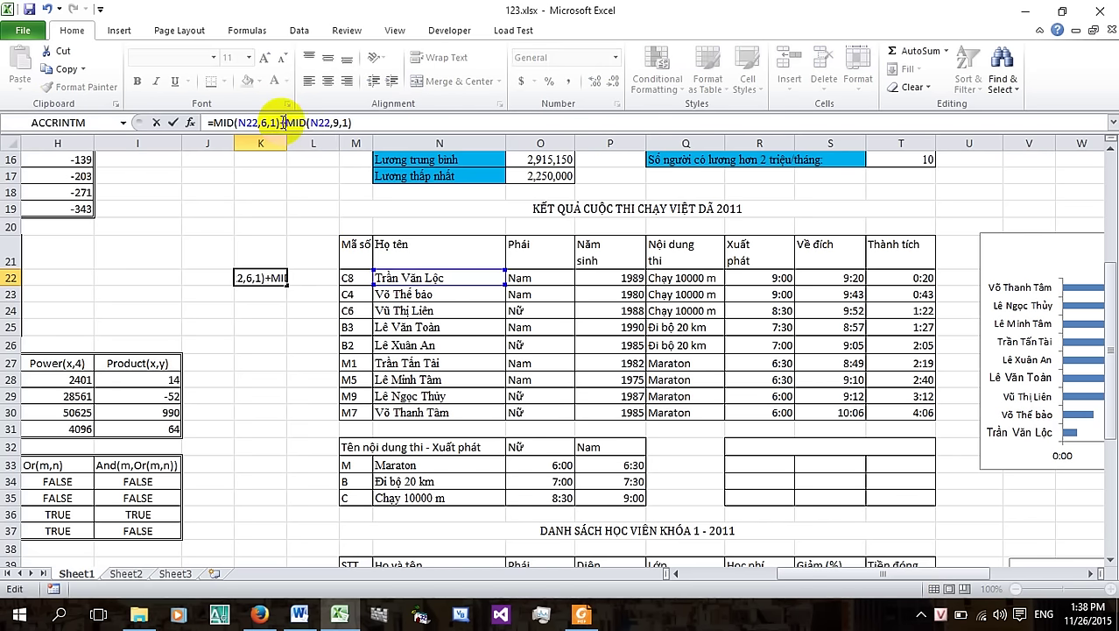
key("ctrl+shift+Return")
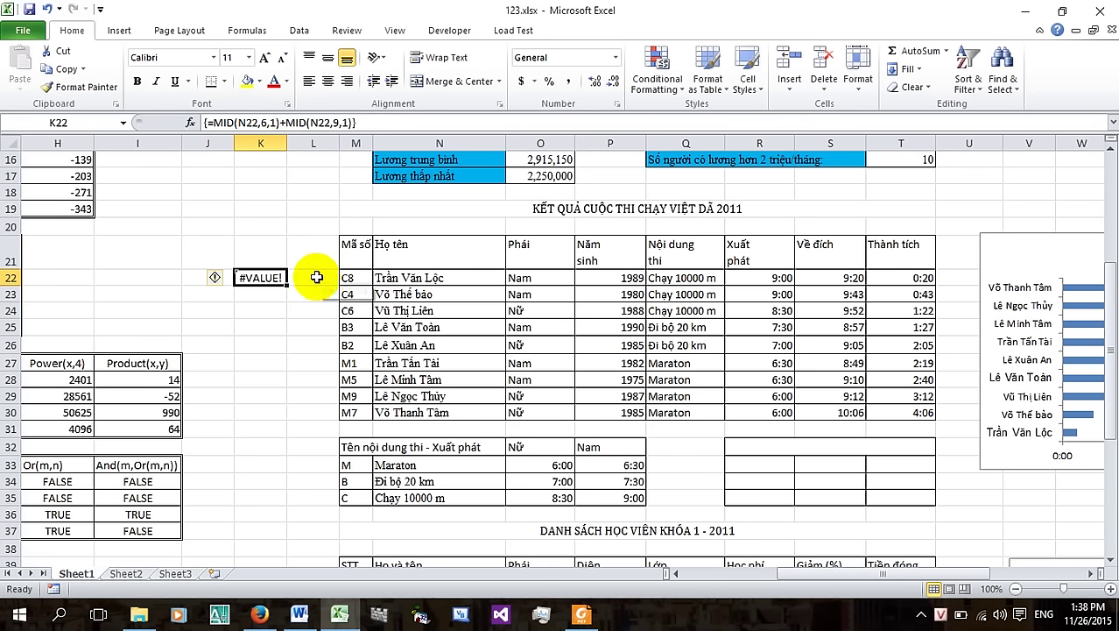
key("Delete")
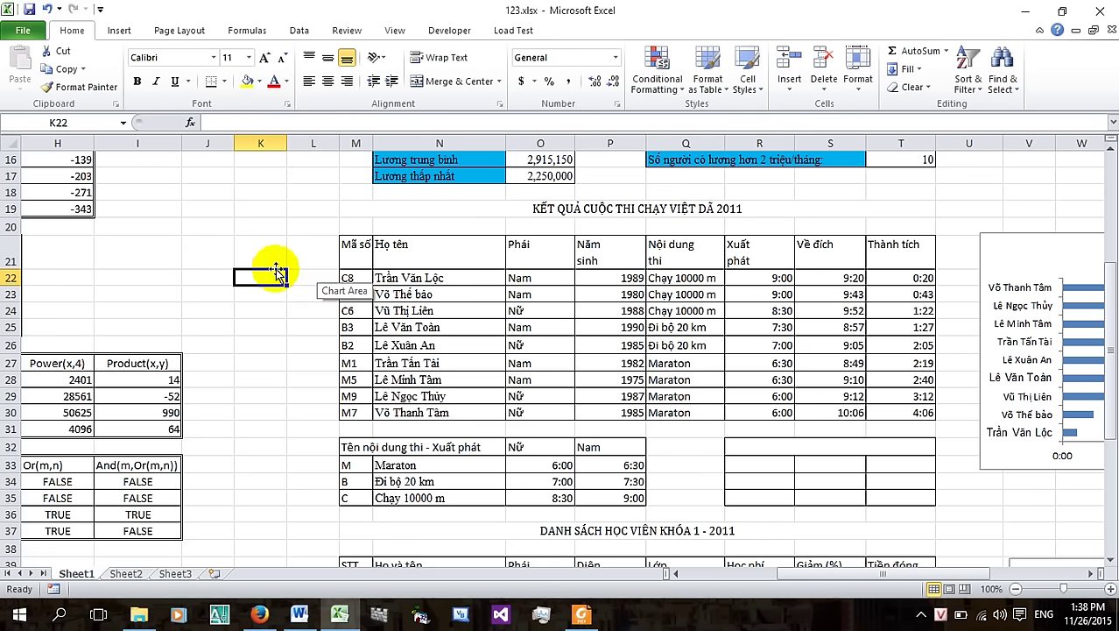